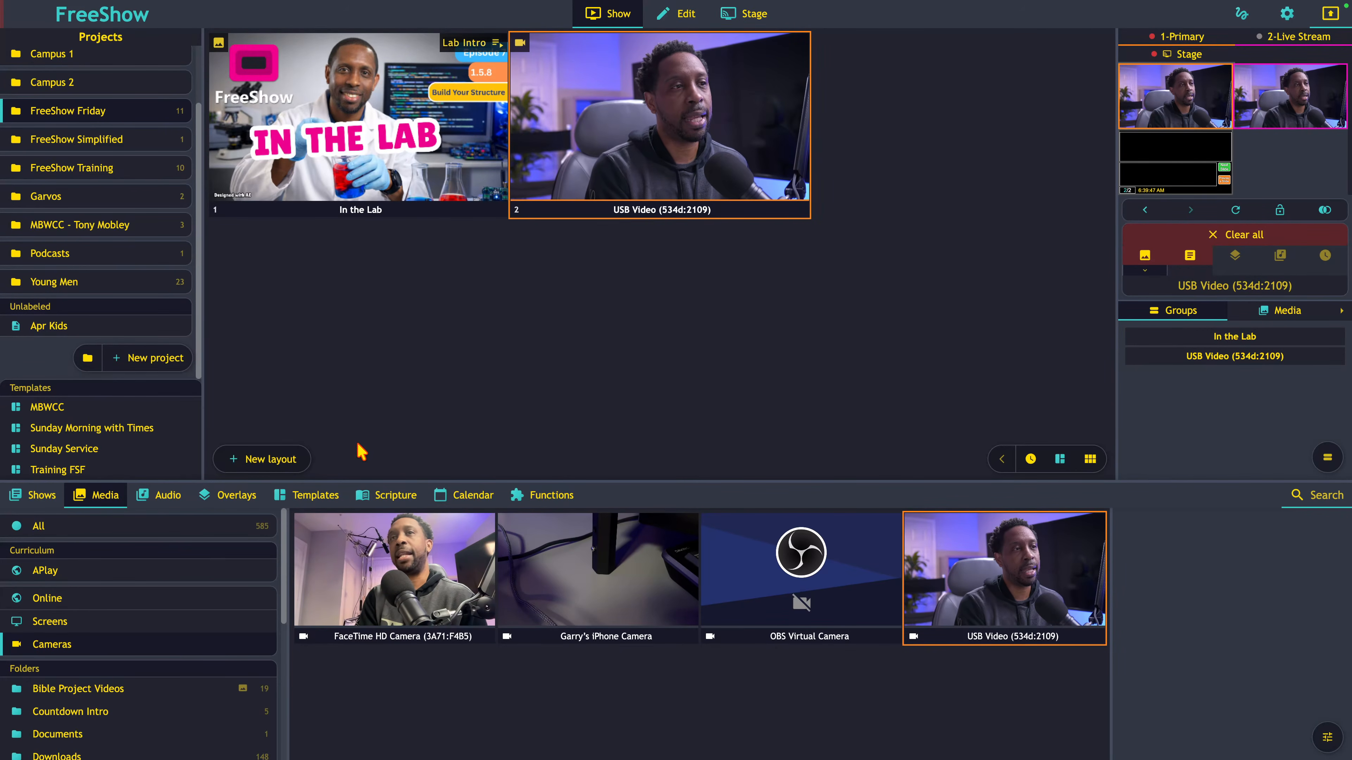
left_click(168, 496)
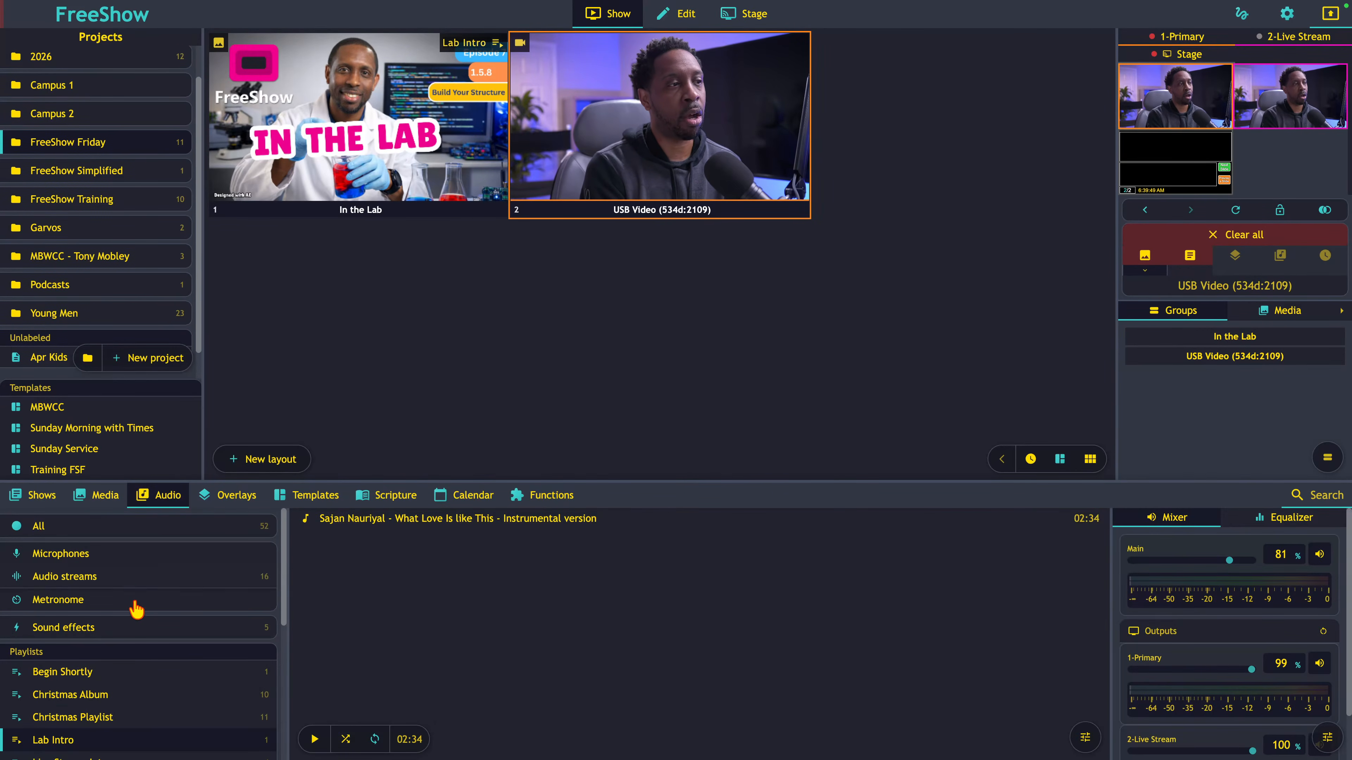
scroll(130, 714, "down", 3)
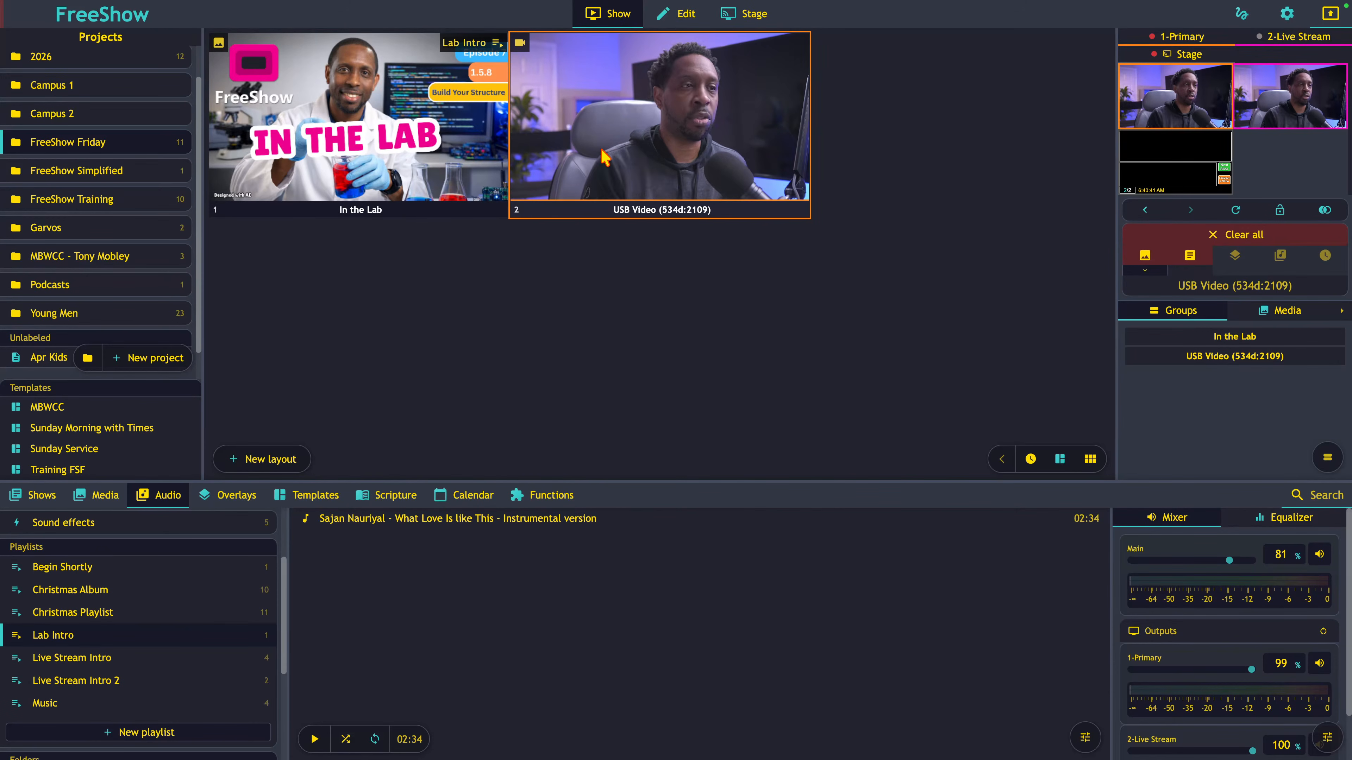
left_click(104, 494)
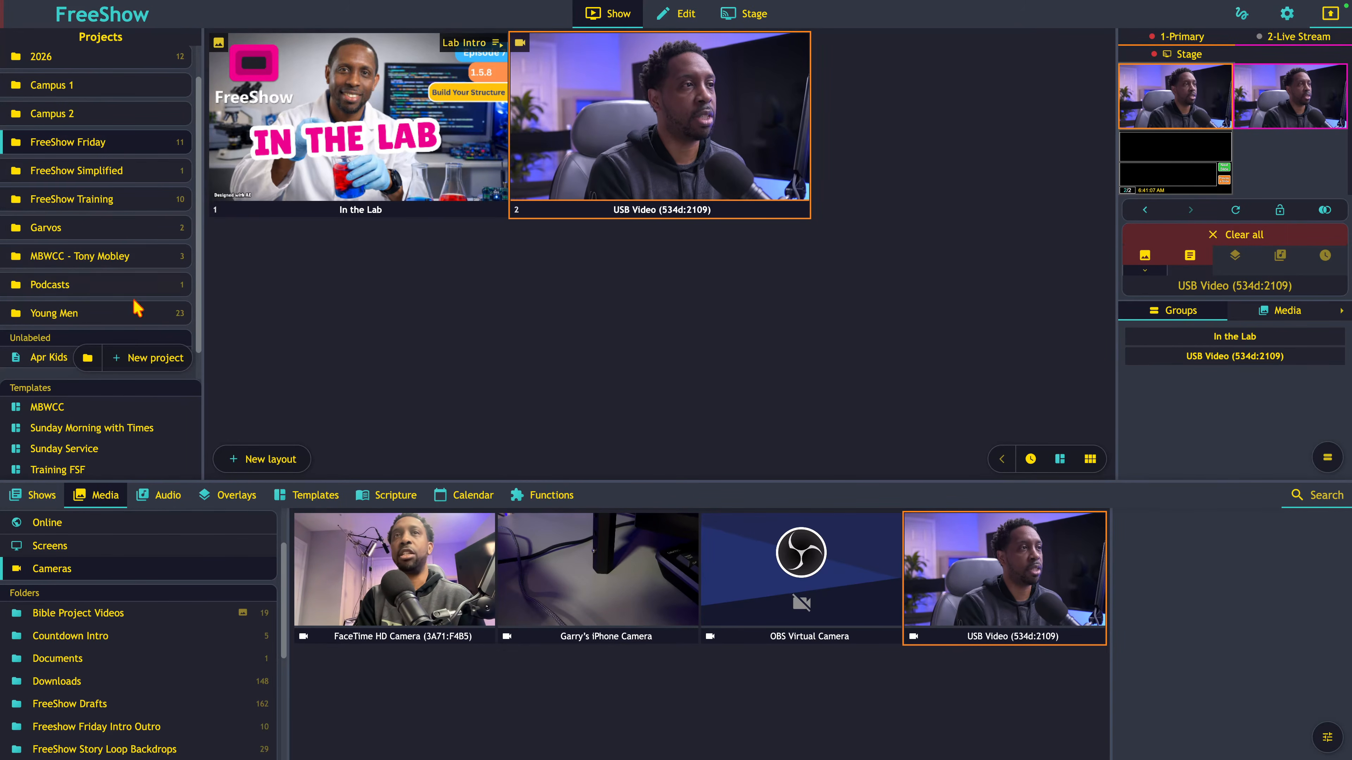
- Create a project named In Lab Intro in the FreeShow Friday folder and add the Lab Intro show to it
left_click(155, 367)
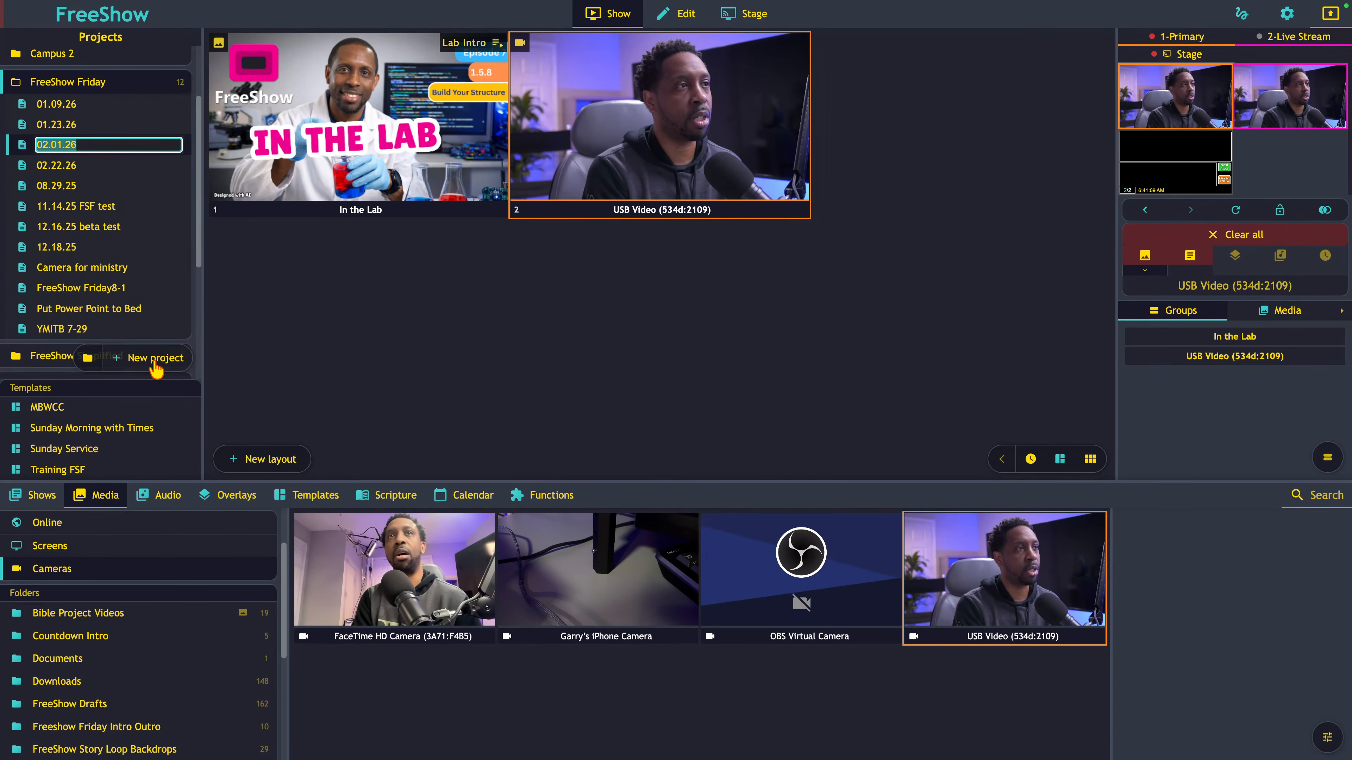
type("In La")
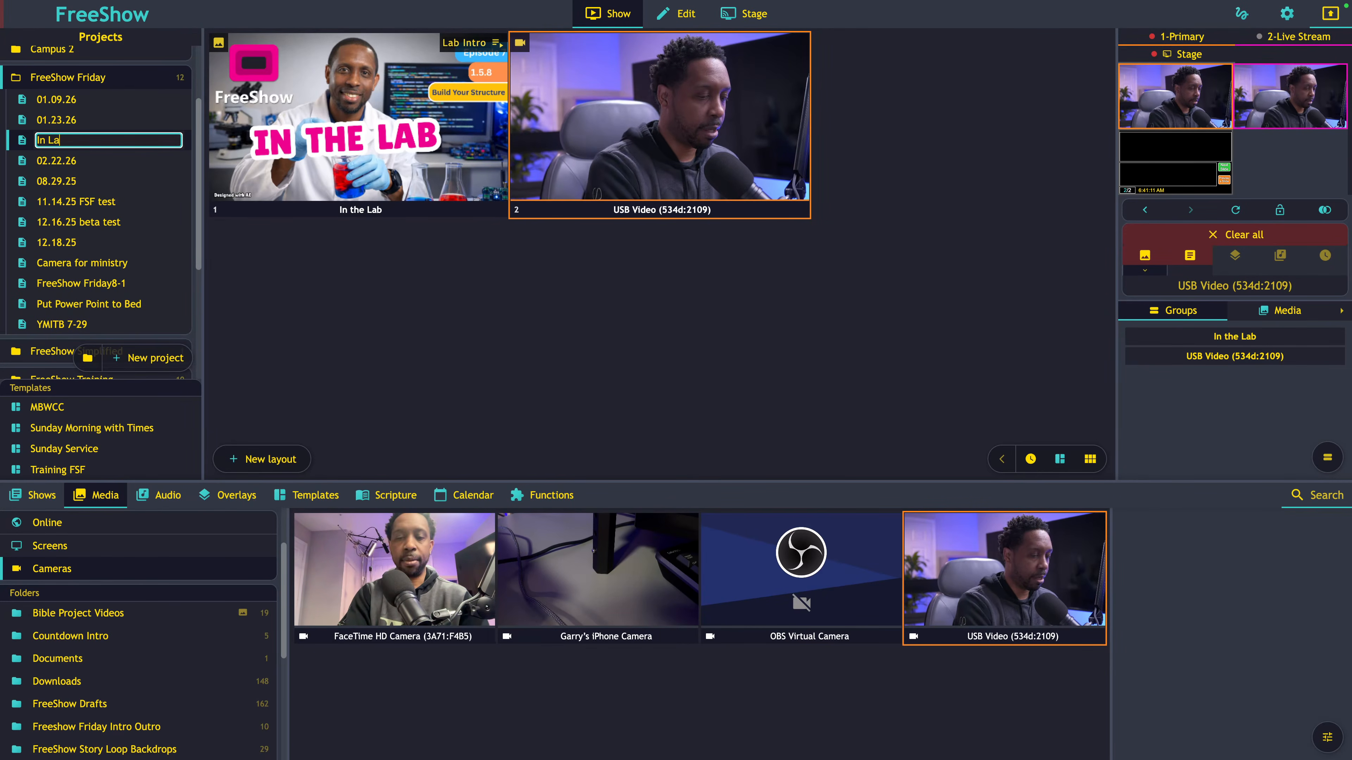
type("b")
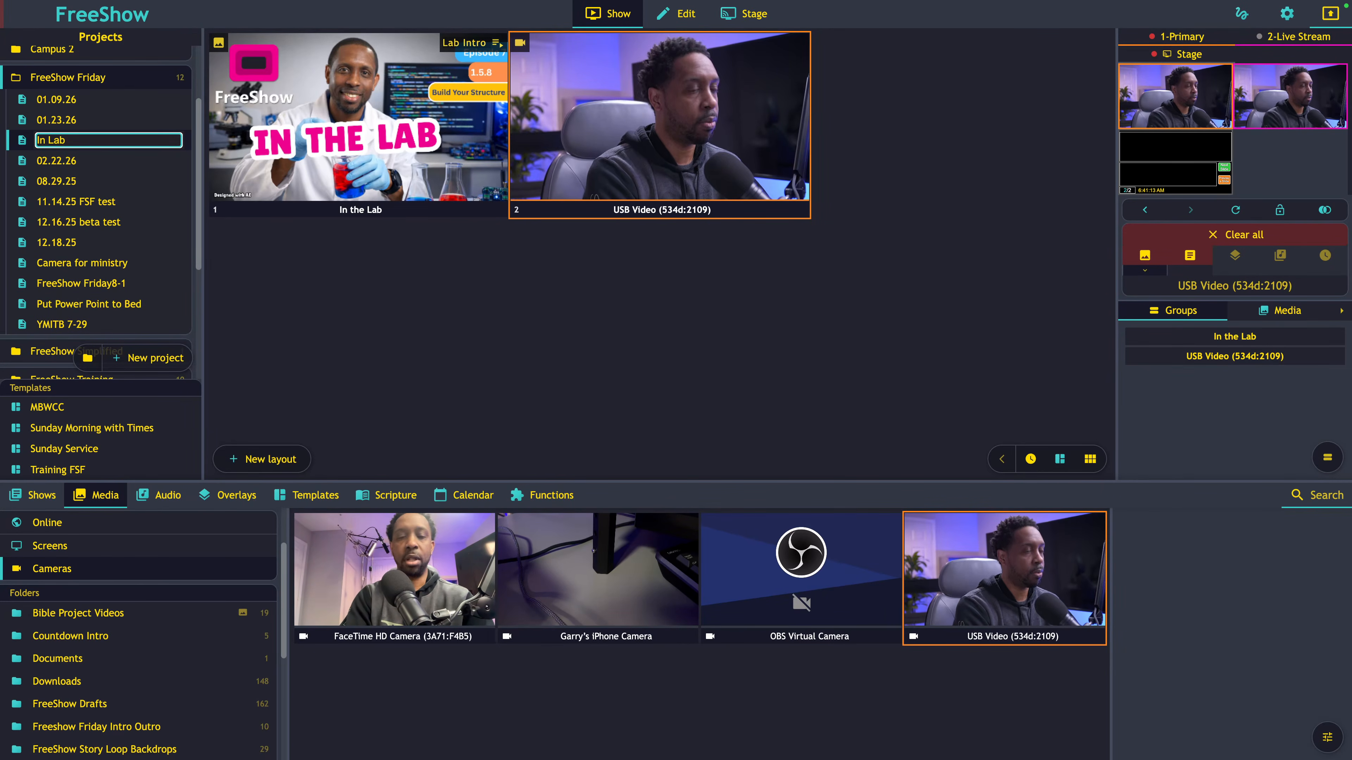
type(" Intro")
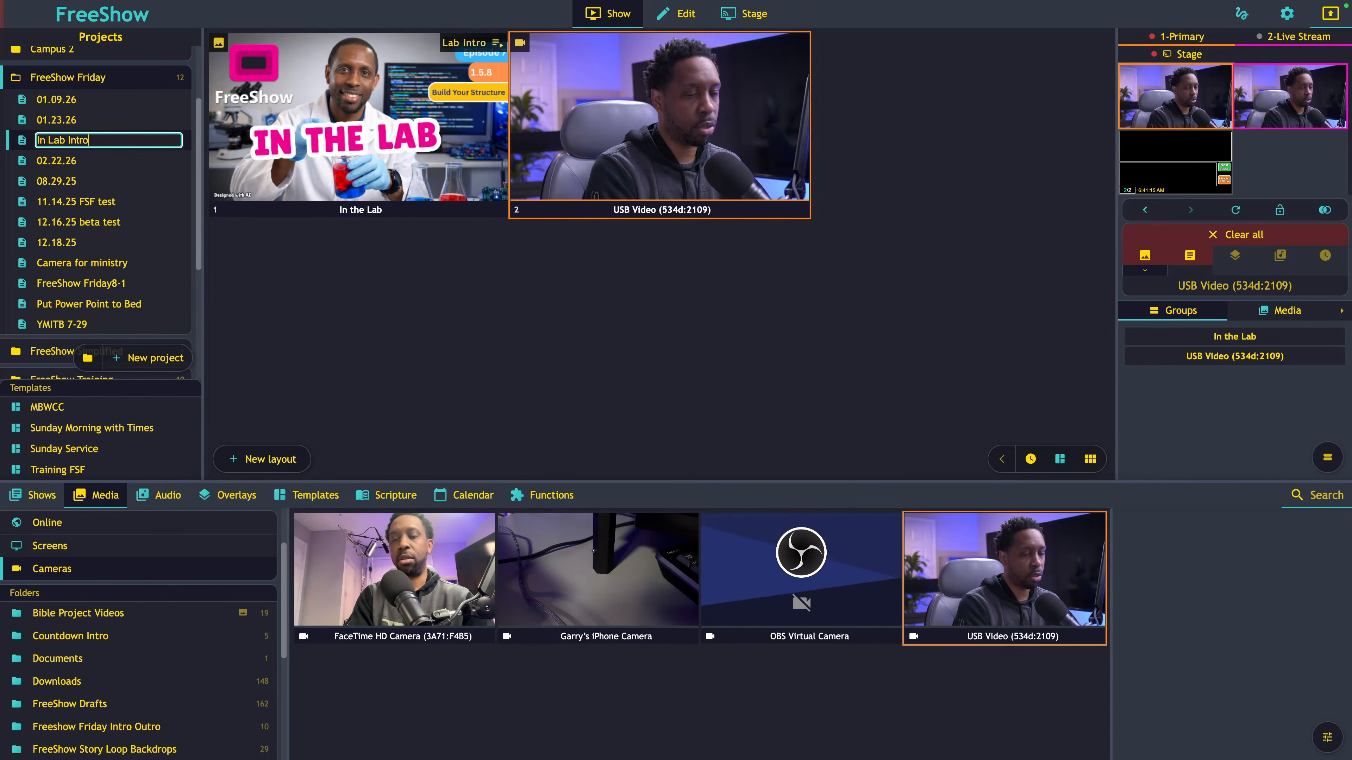
key("Return")
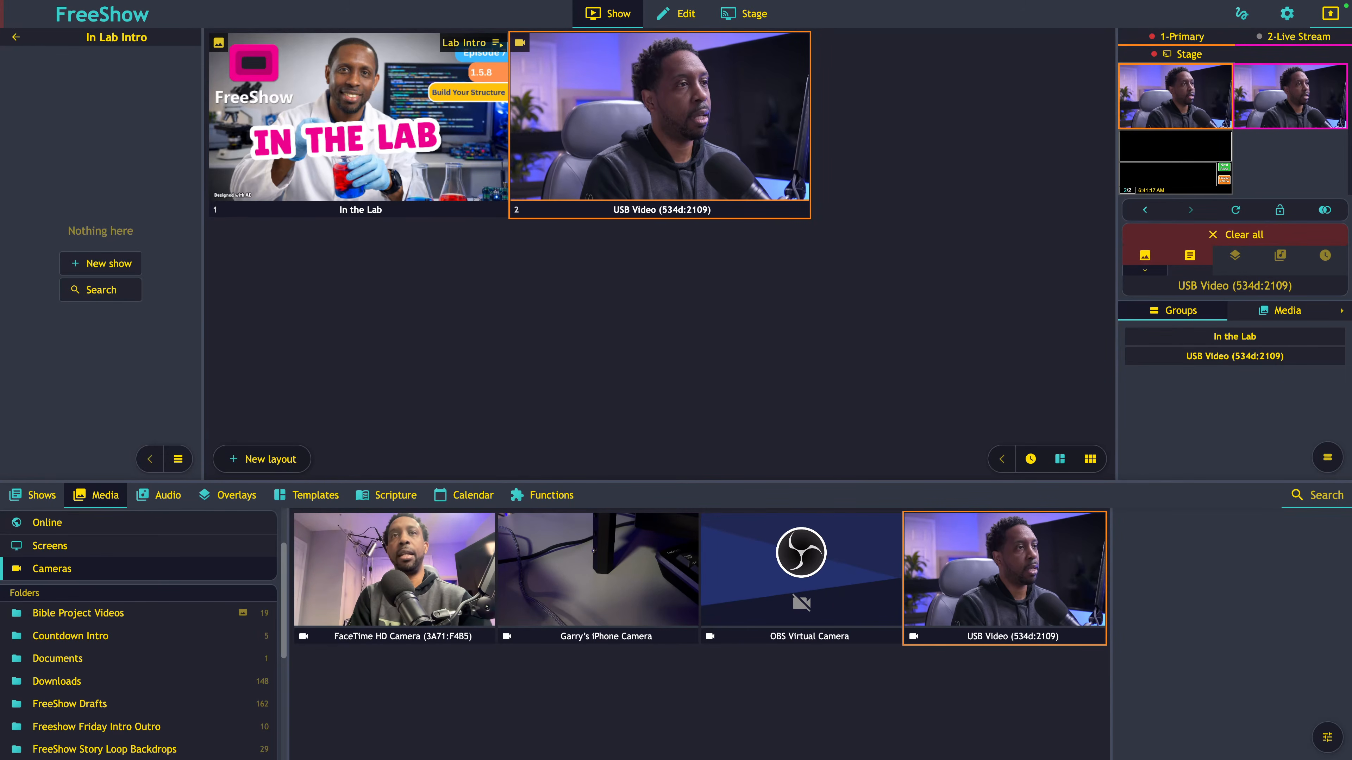
left_click(46, 503)
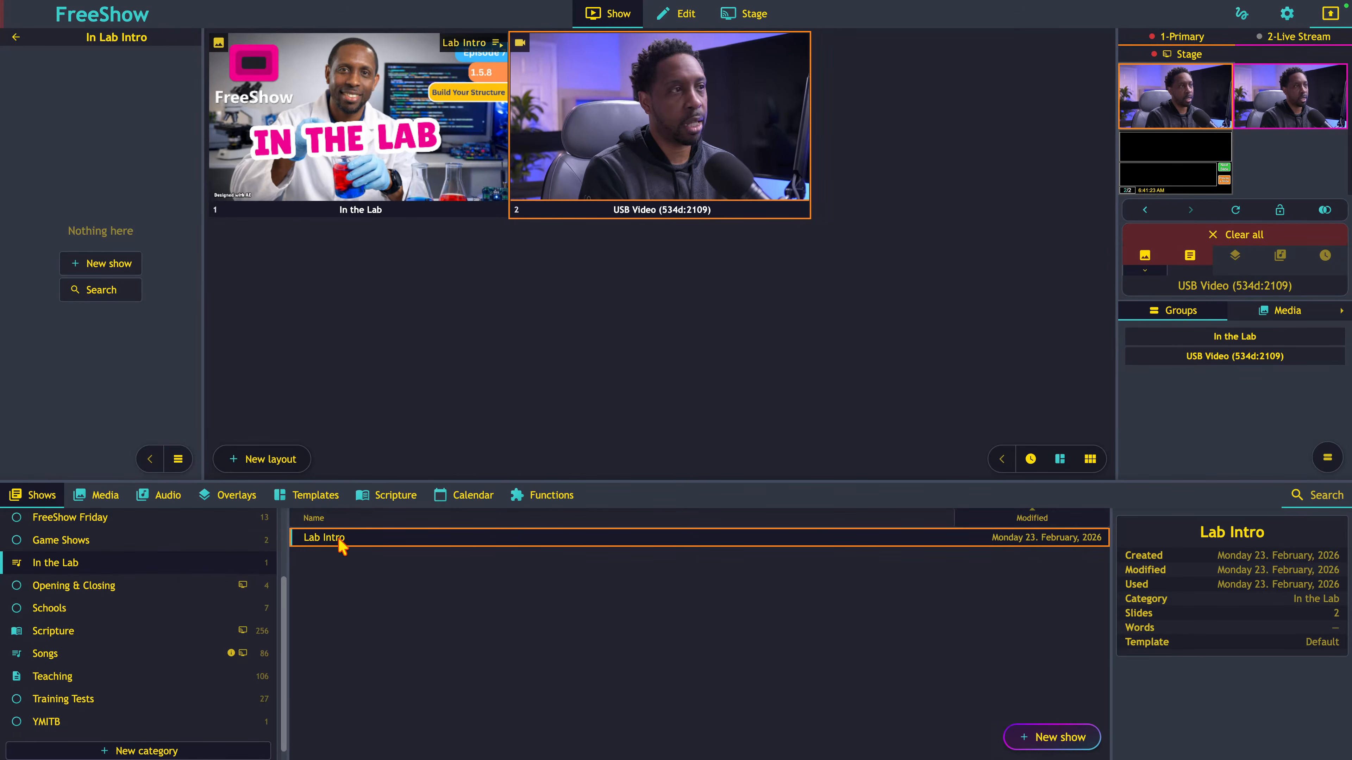
left_click_drag(339, 539, 99, 261)
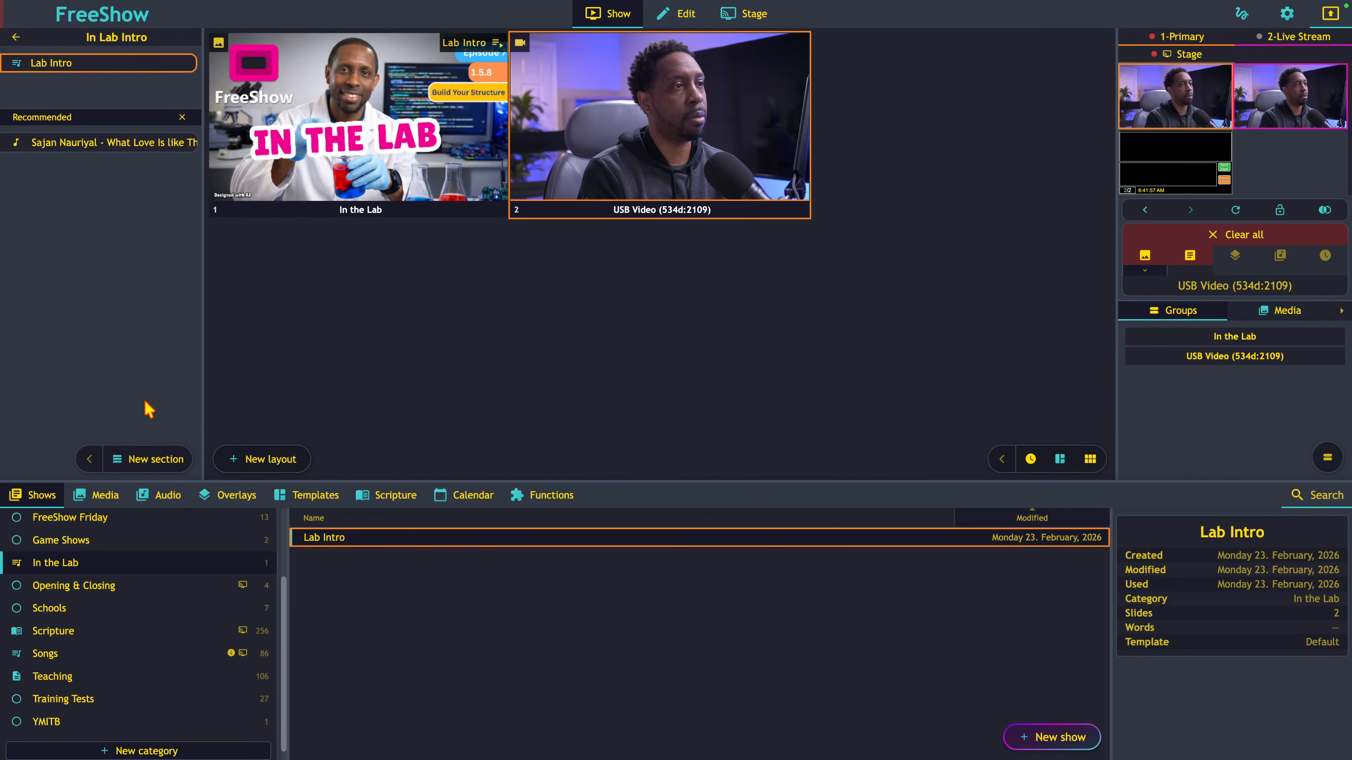
- Add a section named Intro Slide to the project and set its time to 06:20 AM
left_click(145, 459)
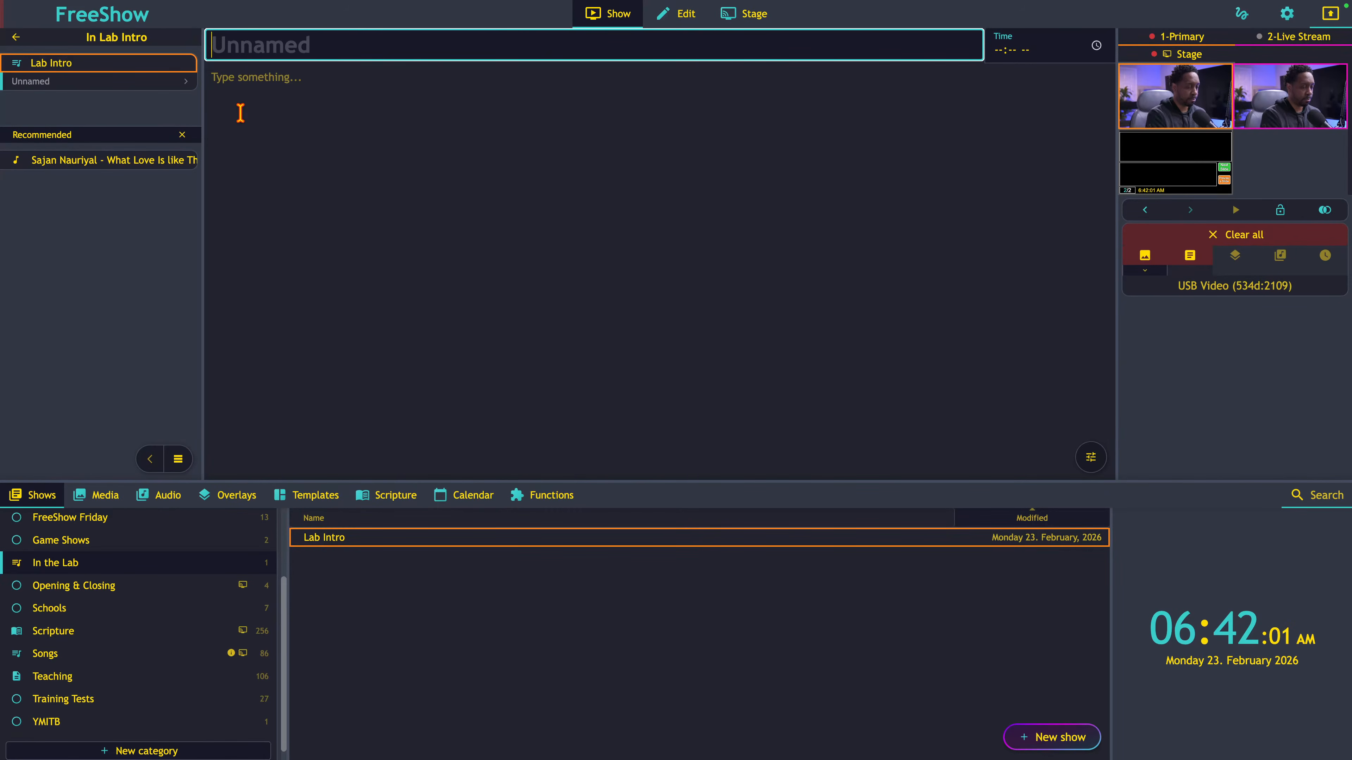
type("Intro Slide")
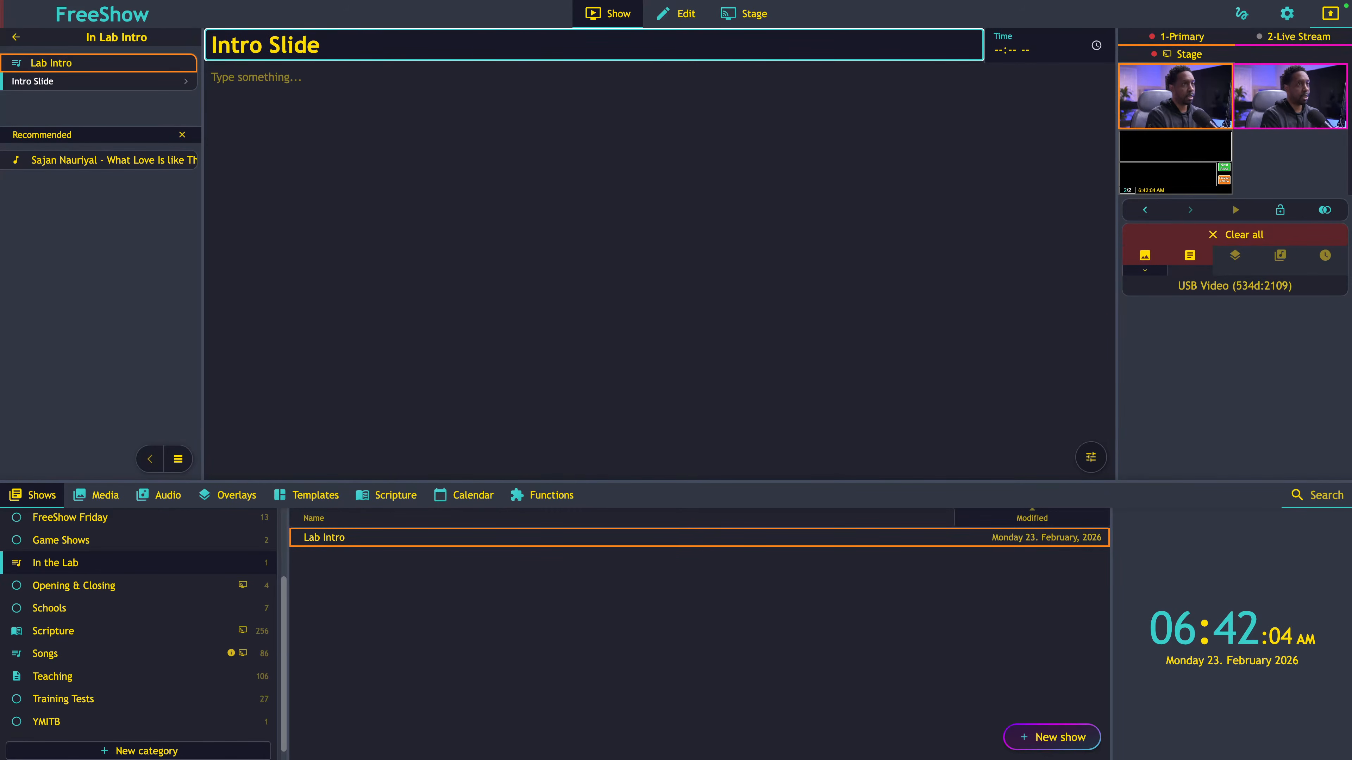
key("Return")
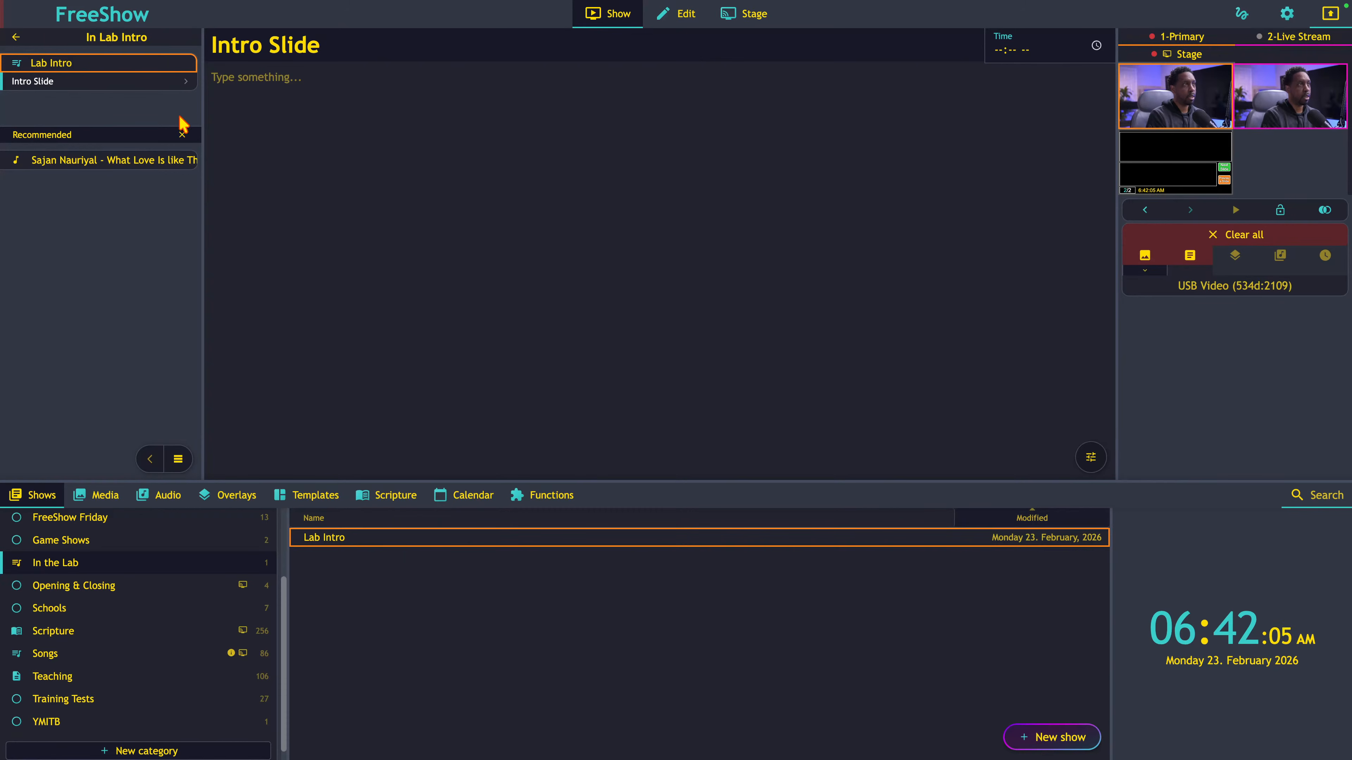
left_click(1000, 51)
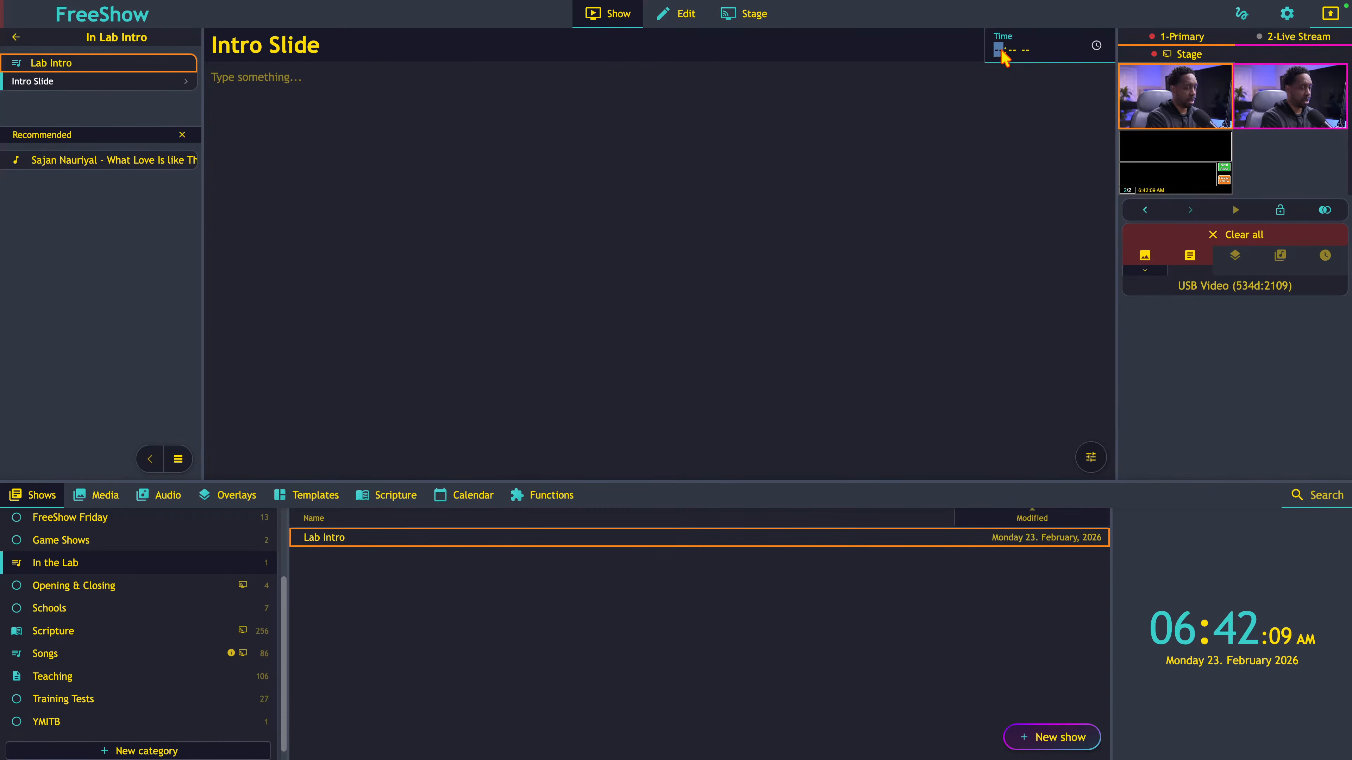
type("06:-- --")
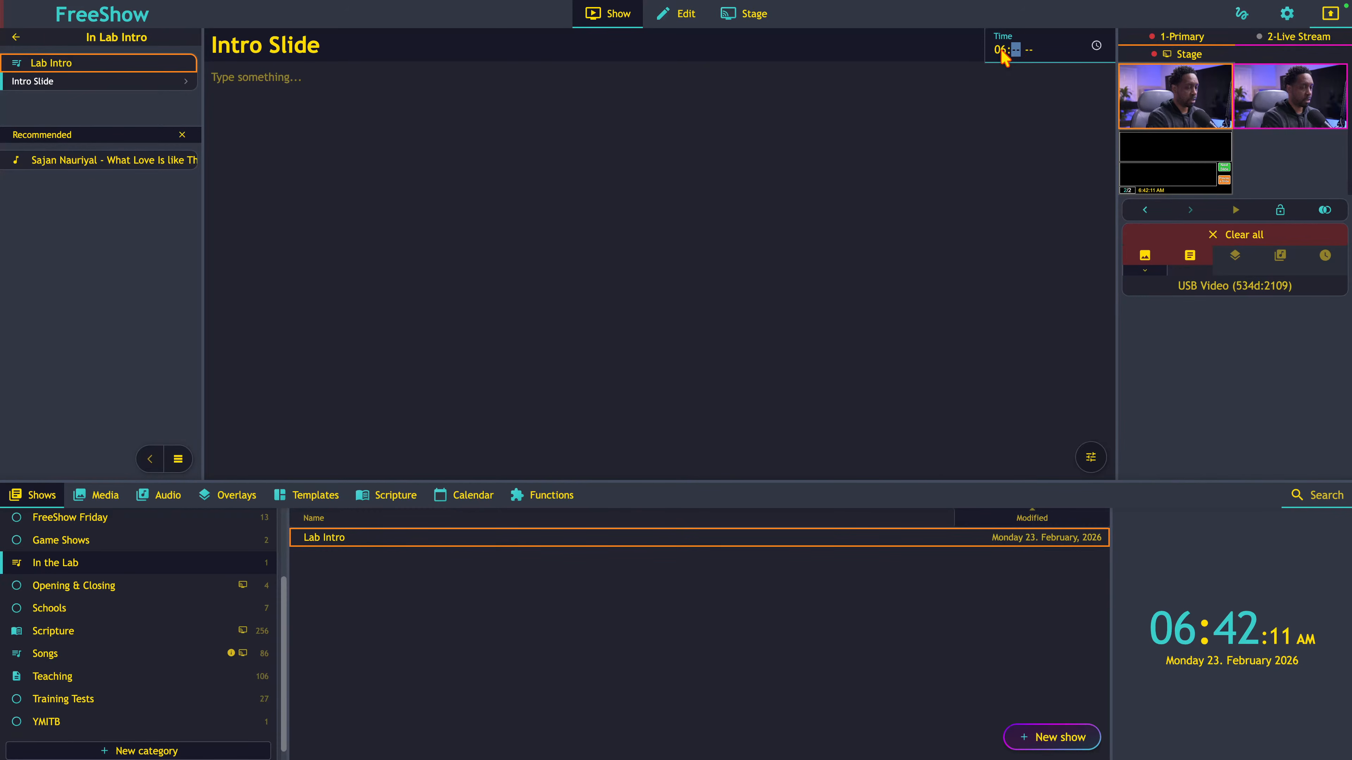
type("20")
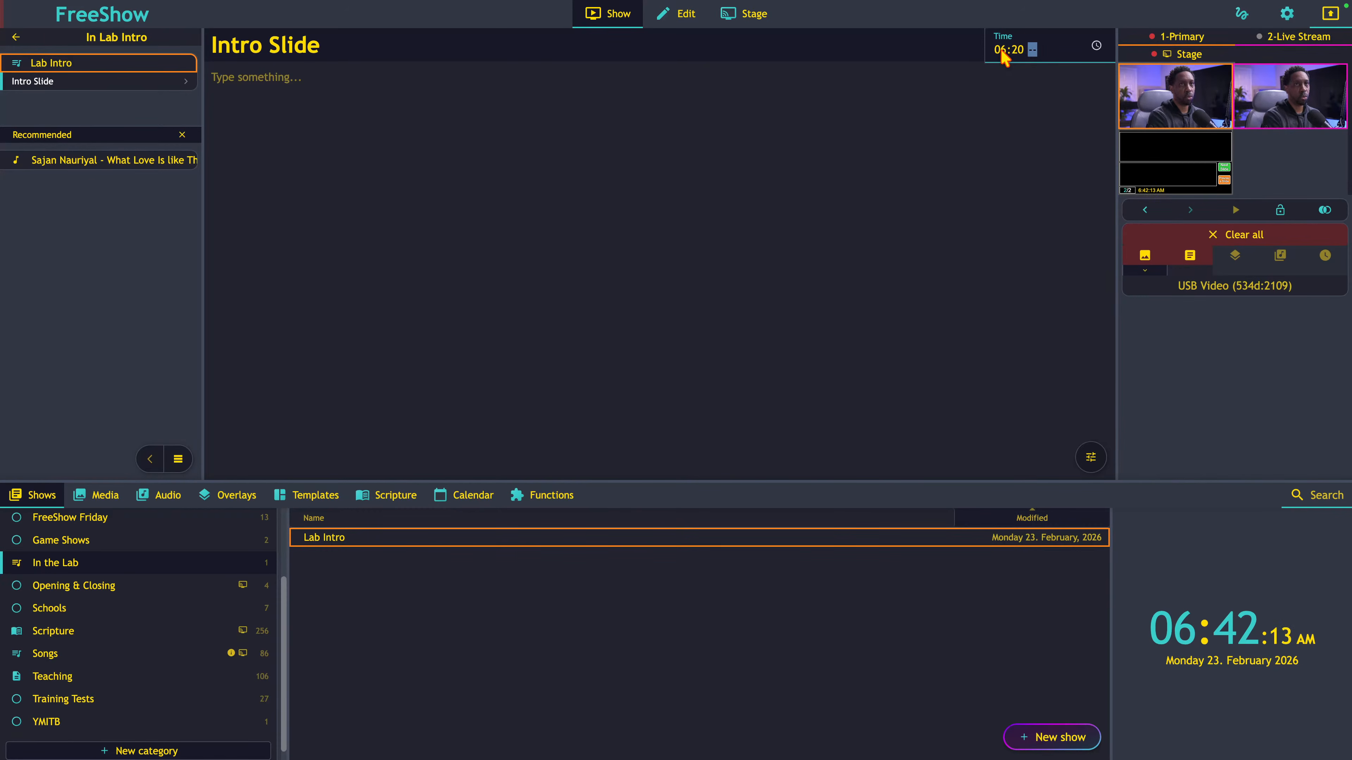
type("a")
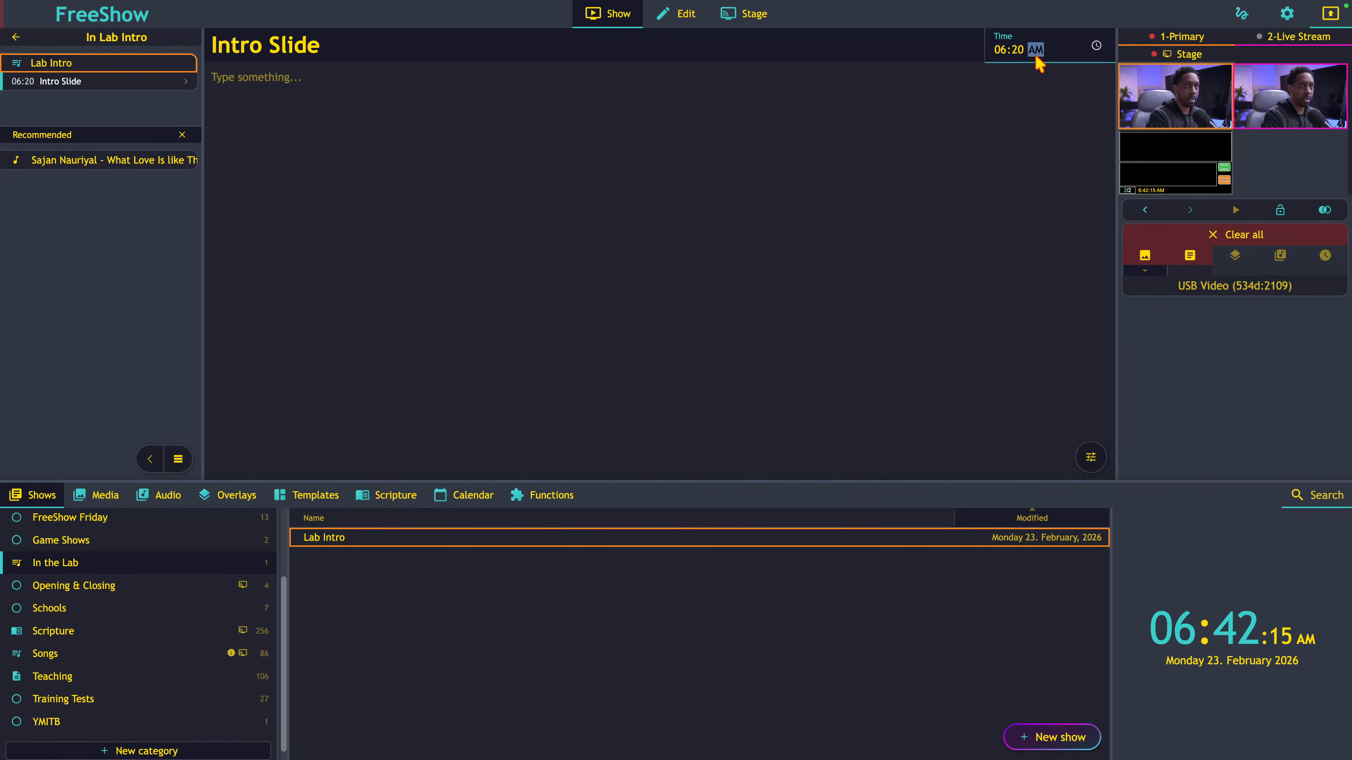
left_click(1014, 105)
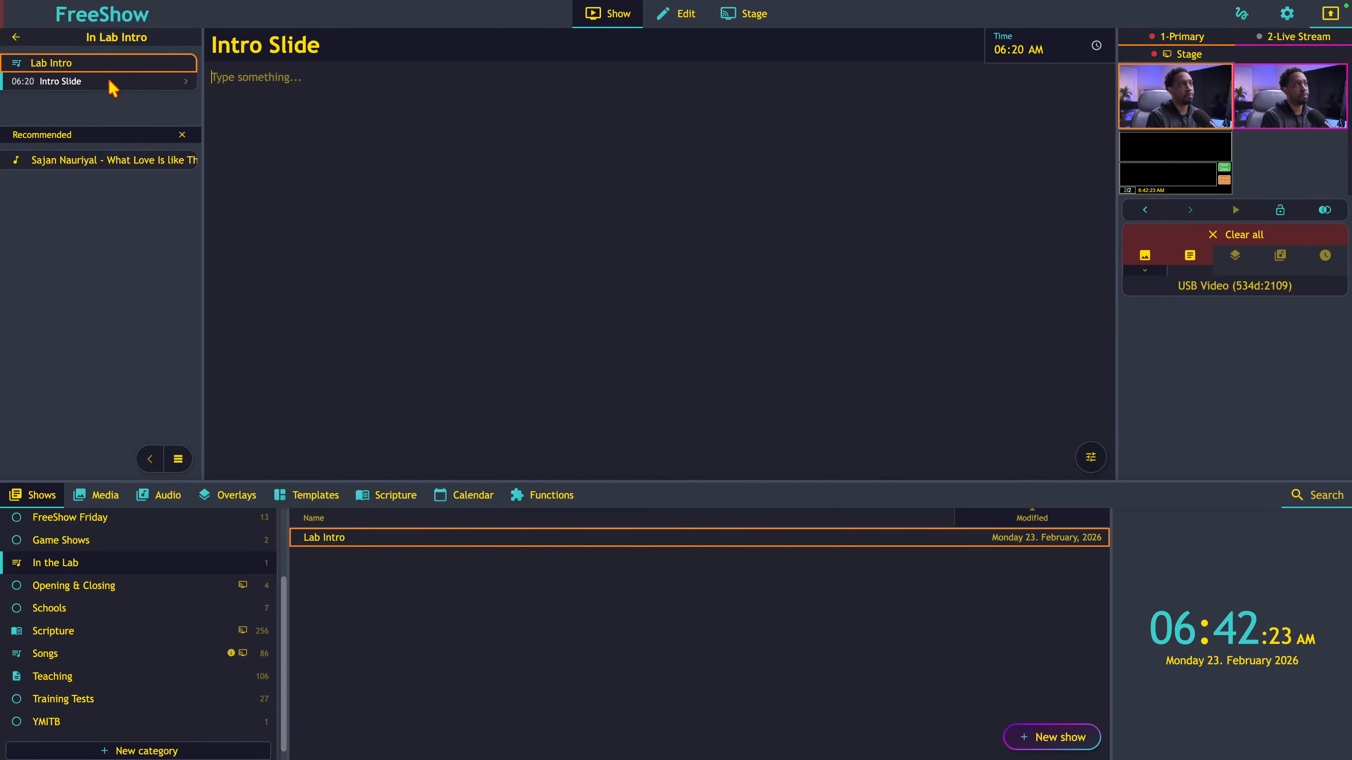
- Place the Intro Slide section above the Lab Intro show and colour the section bright pink
left_click_drag(91, 61, 91, 90)
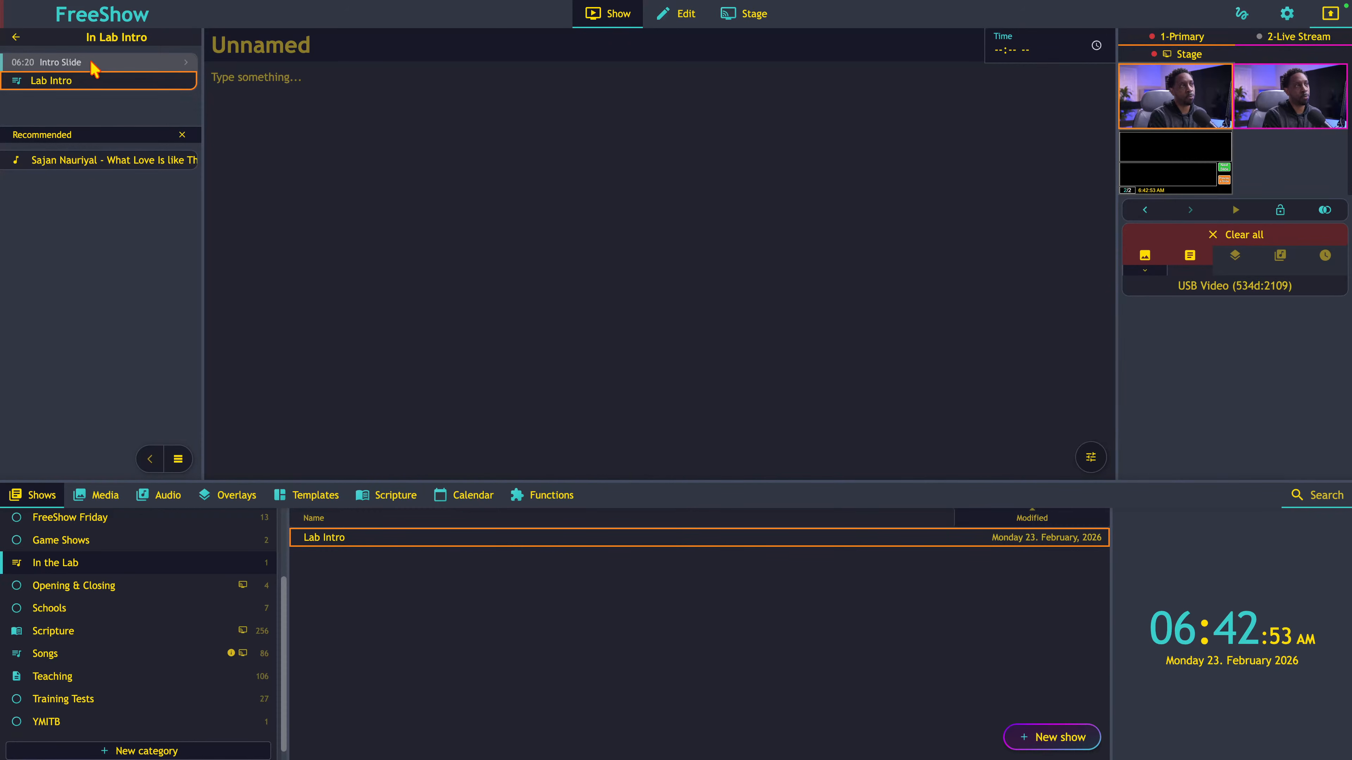
right_click(117, 67)
left_click(193, 95)
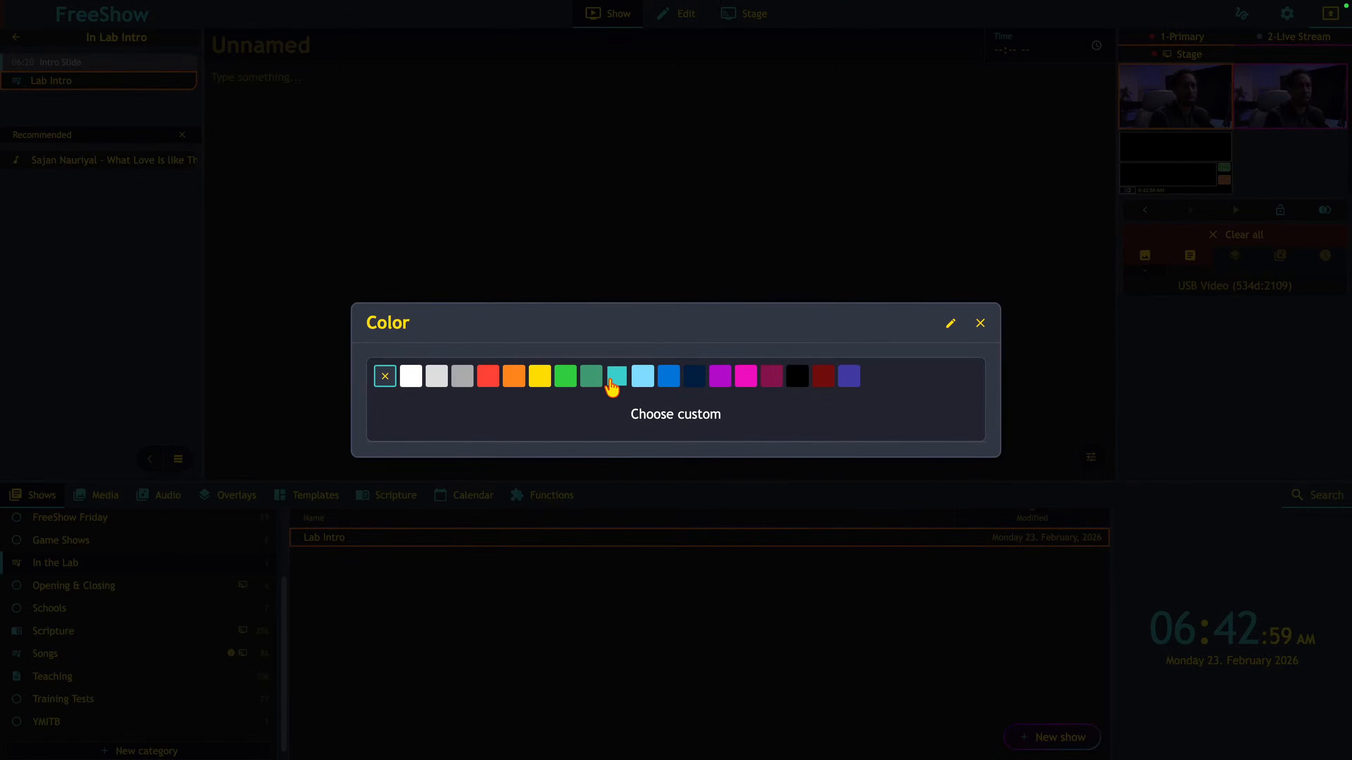
left_click(746, 383)
left_click(978, 326)
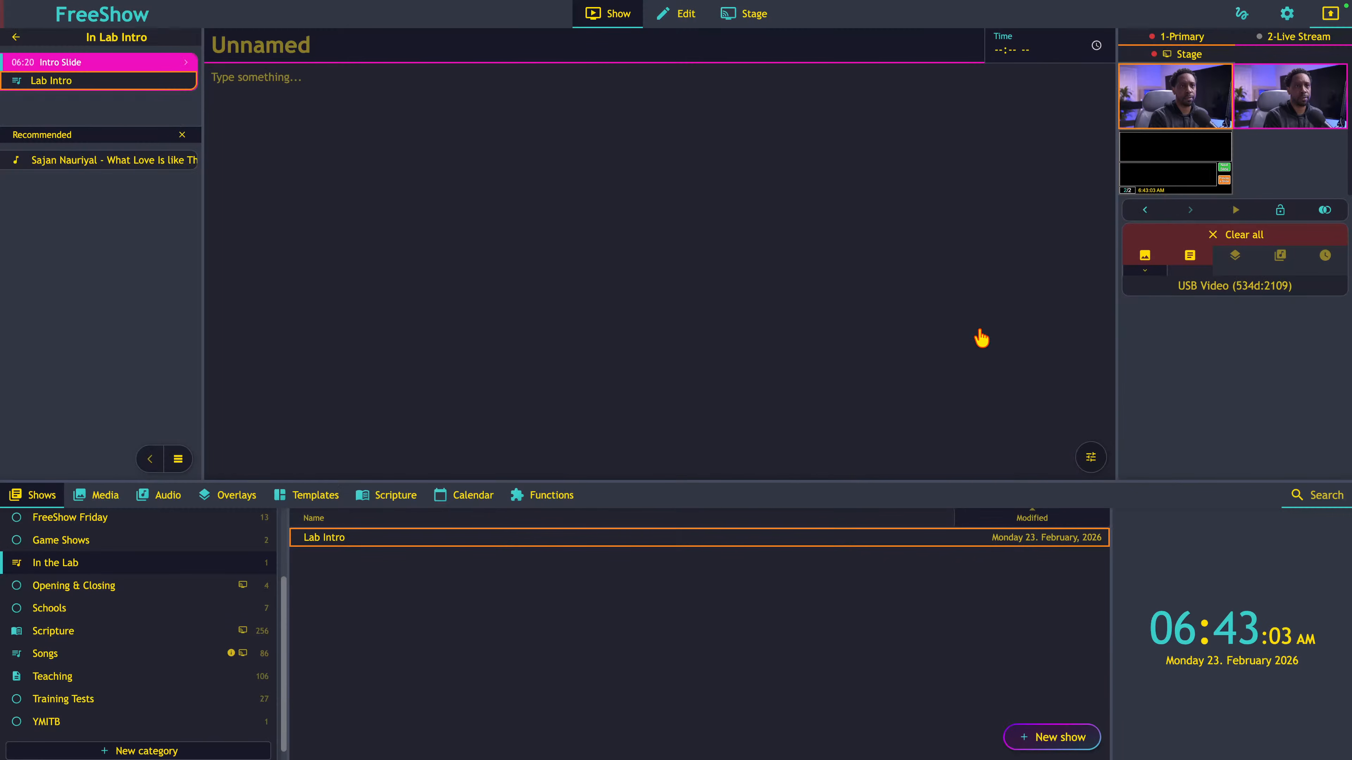
- Add a section named Talking Points below the Lab Intro show in the project
left_click(160, 85)
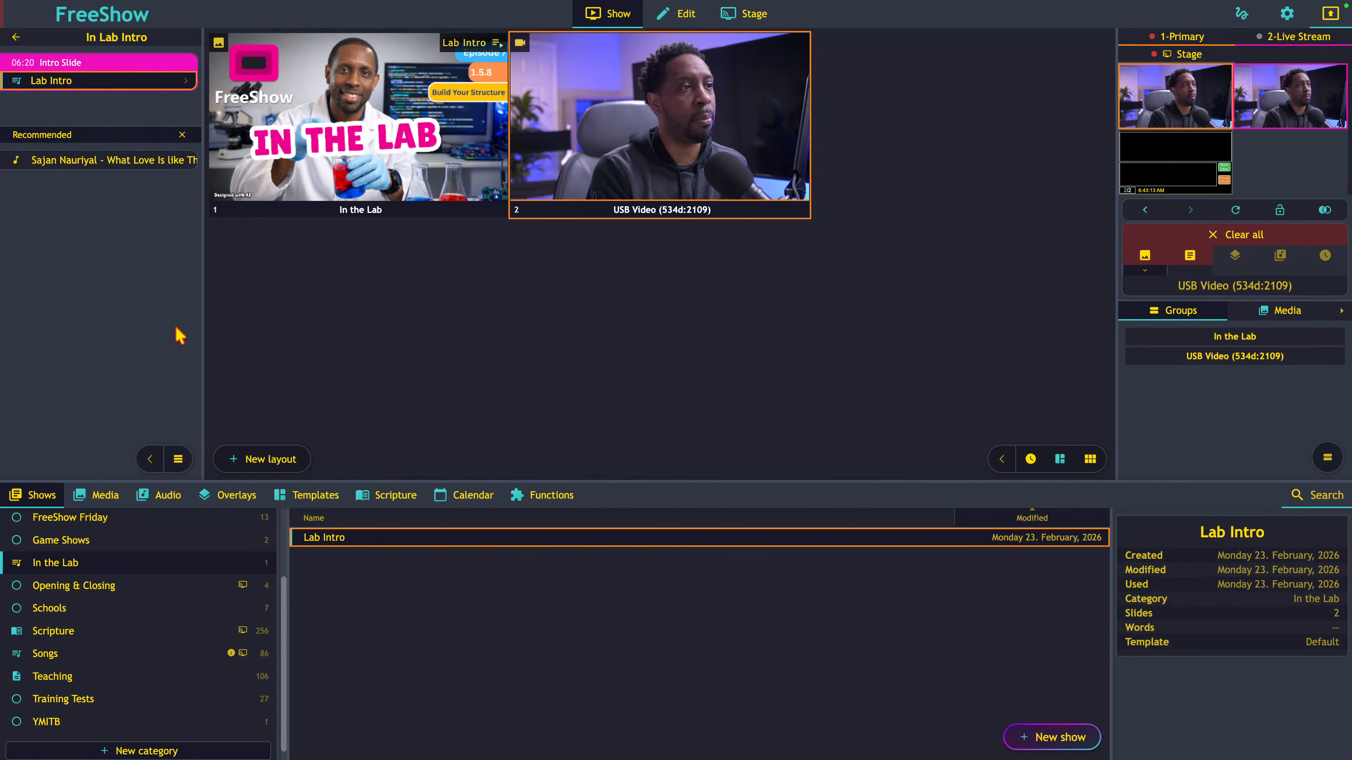
left_click(178, 459)
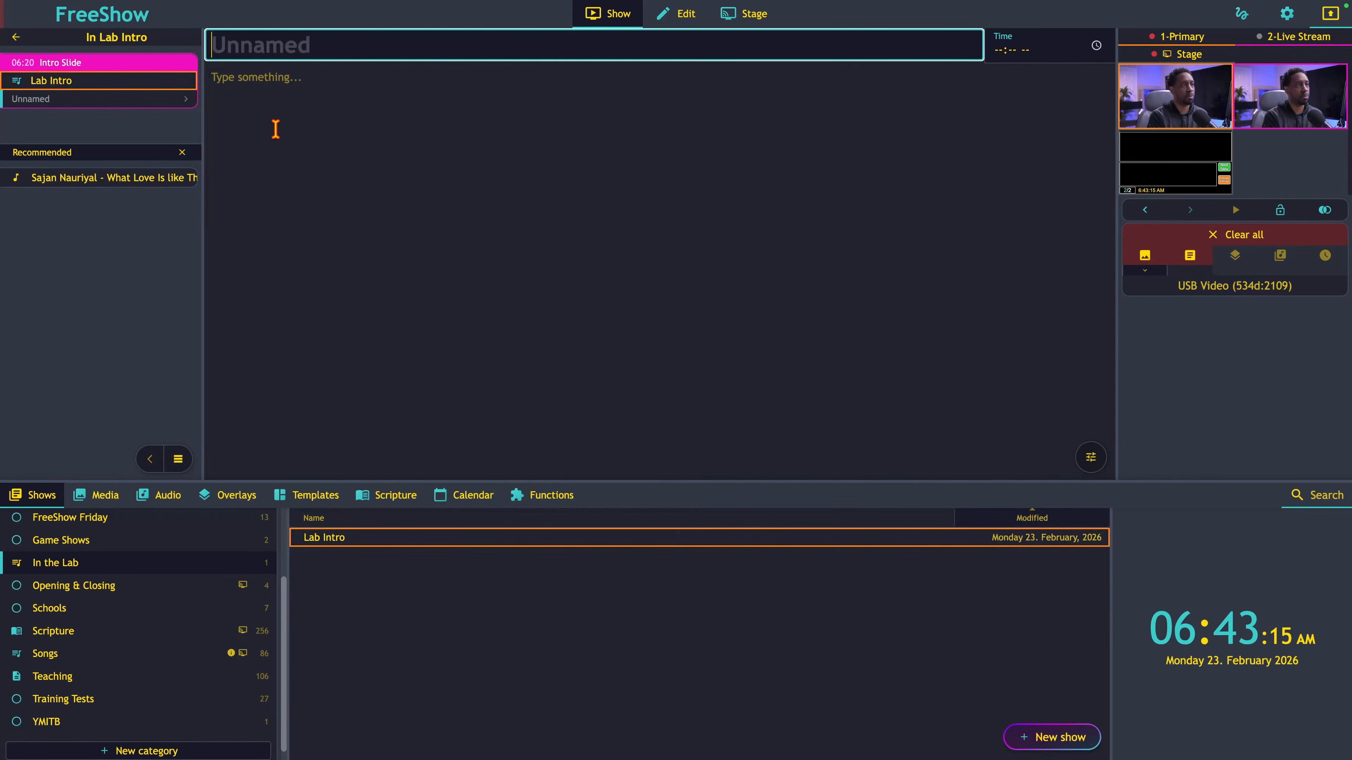
type("Talkin")
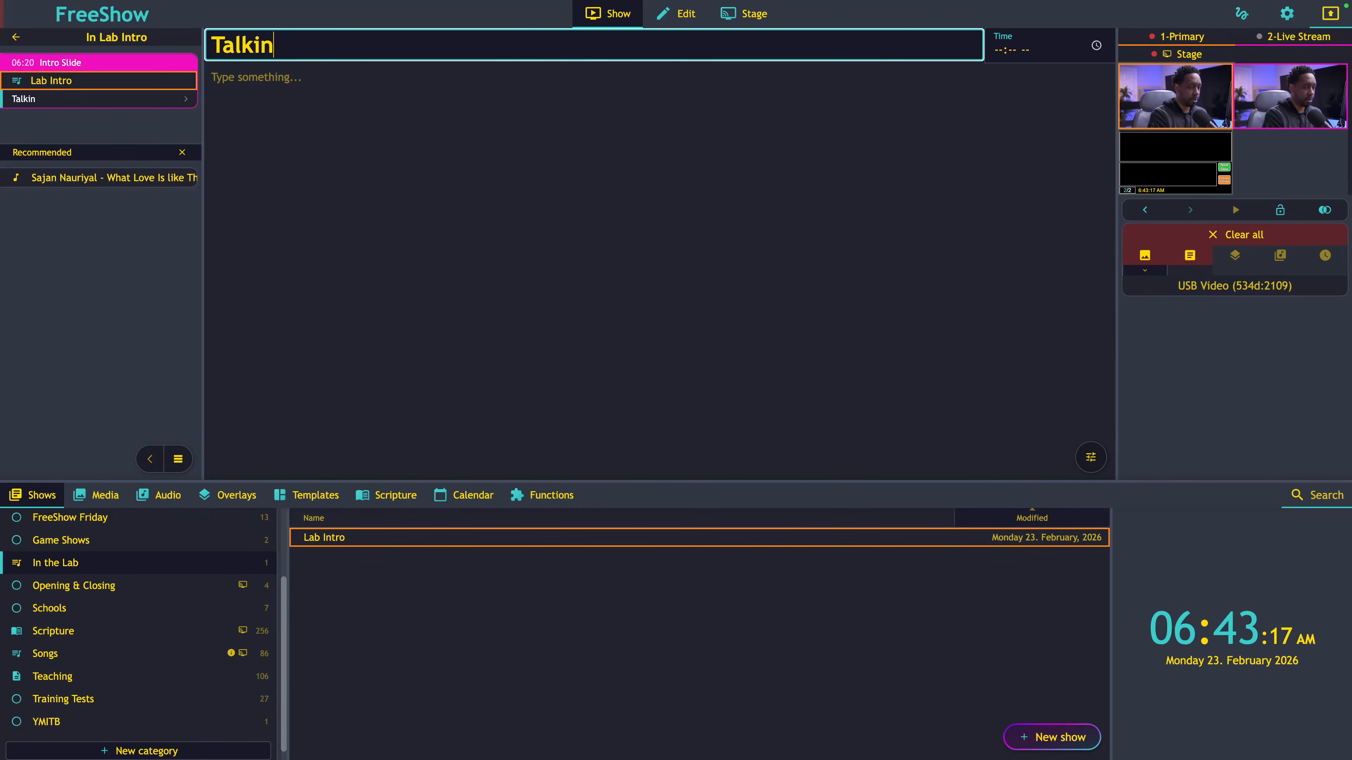
type("g poi")
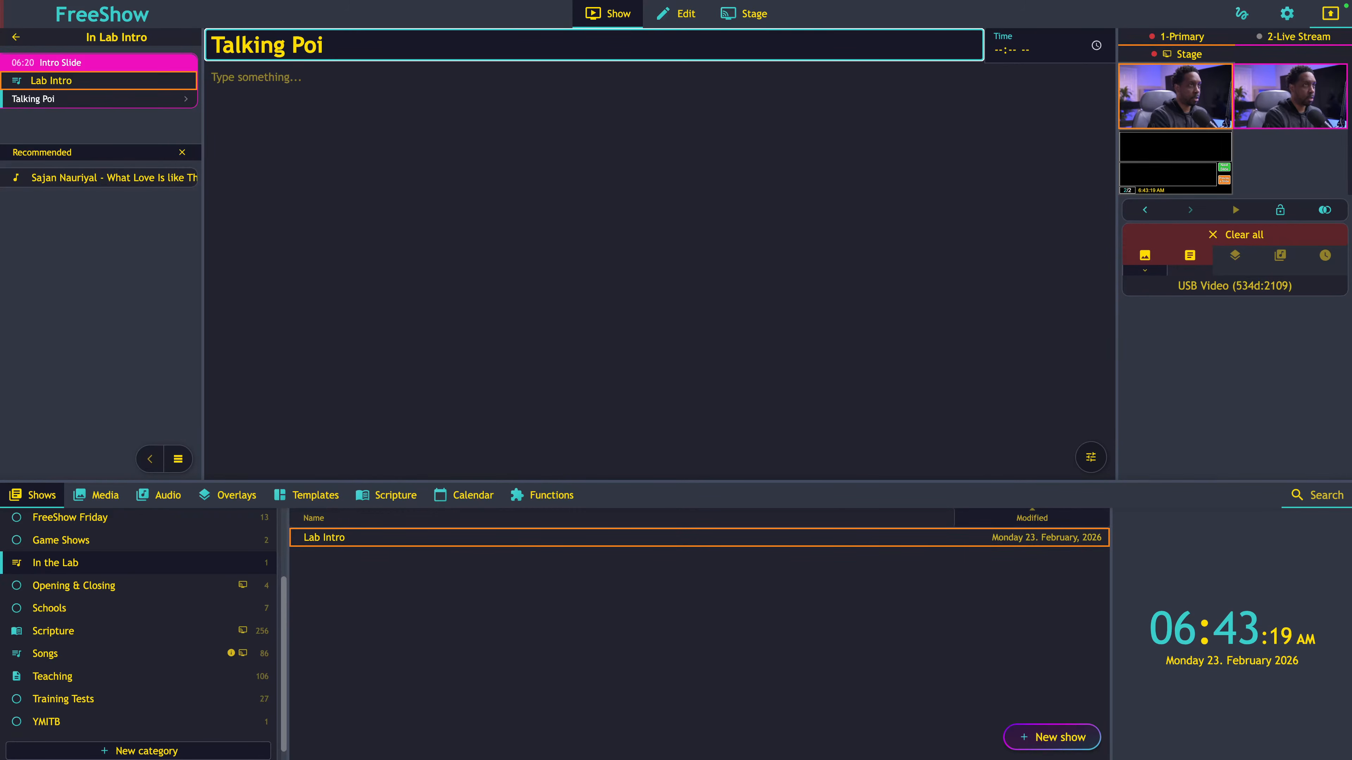
type("nts")
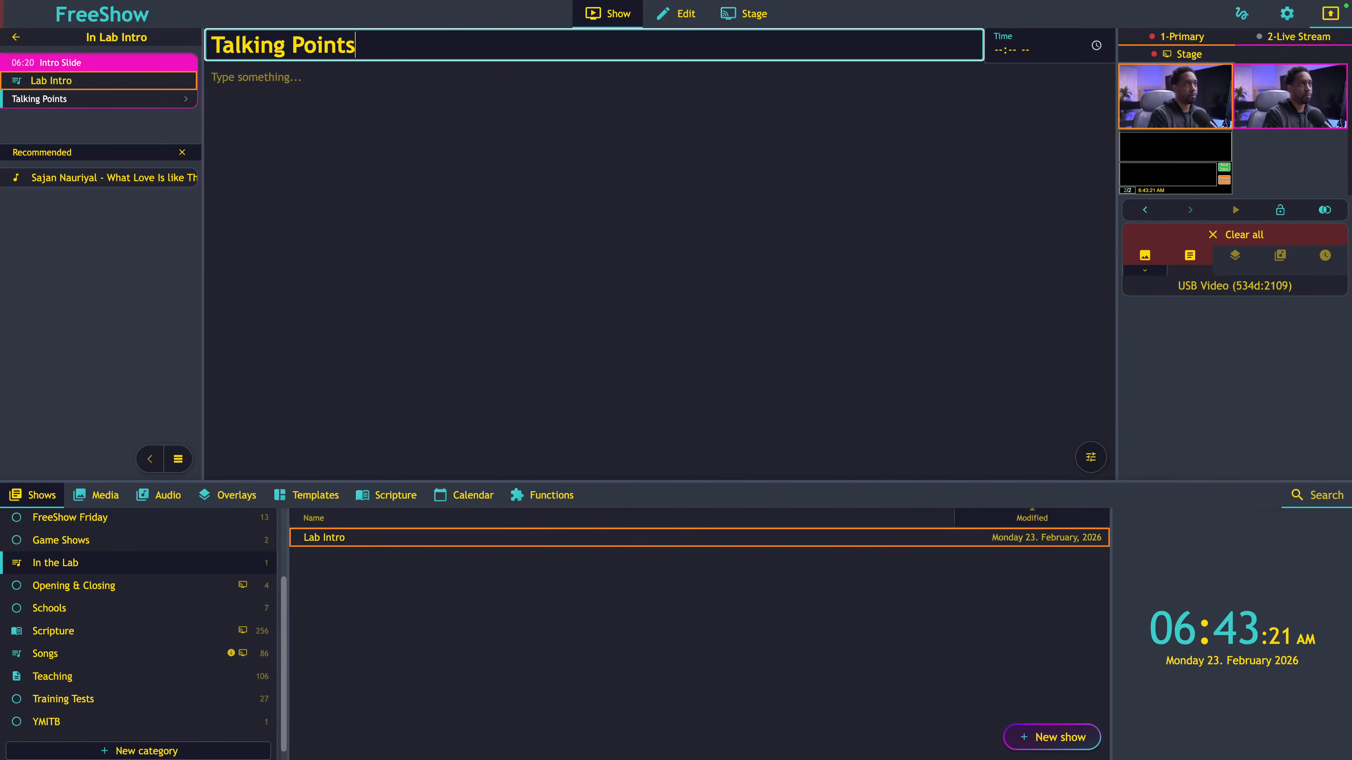
key("Return")
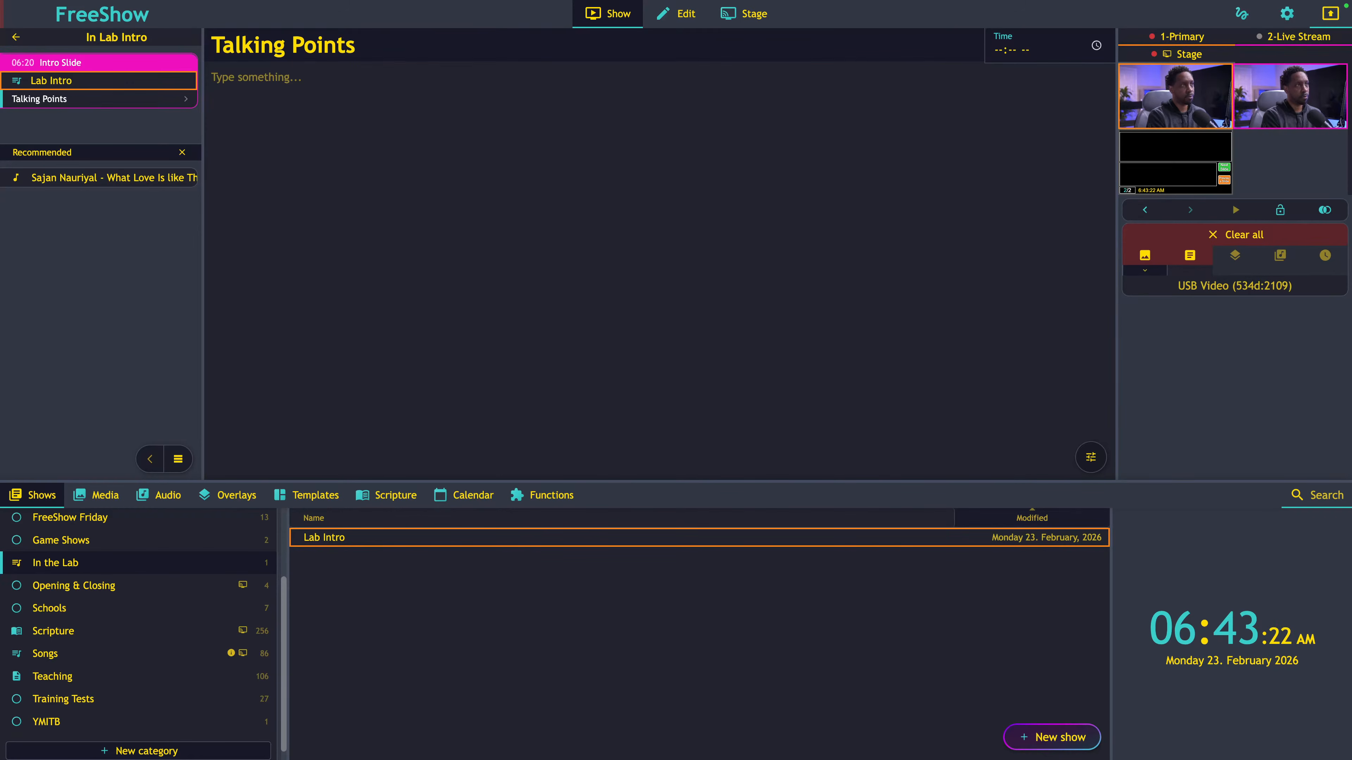
- Colour the Talking Points section bright green
right_click(149, 101)
left_click(197, 124)
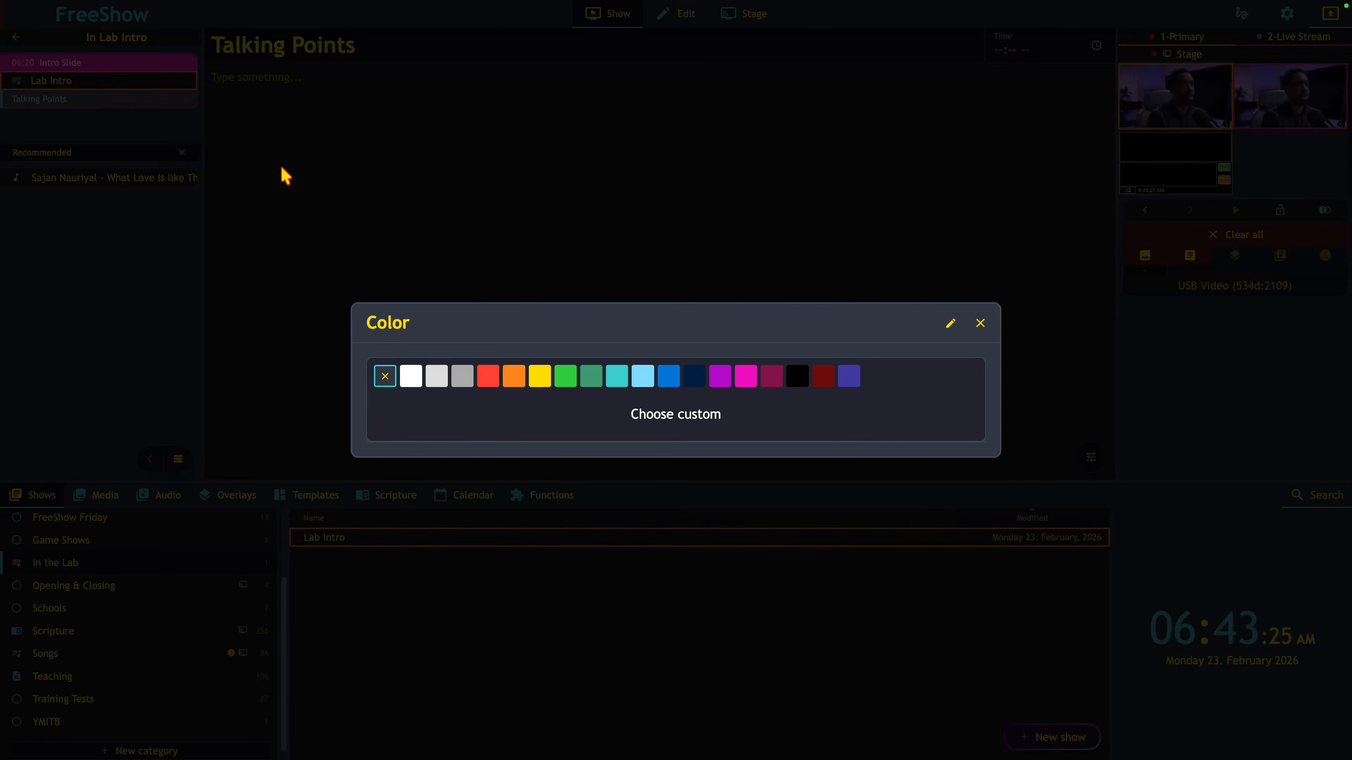
left_click(566, 379)
left_click(980, 323)
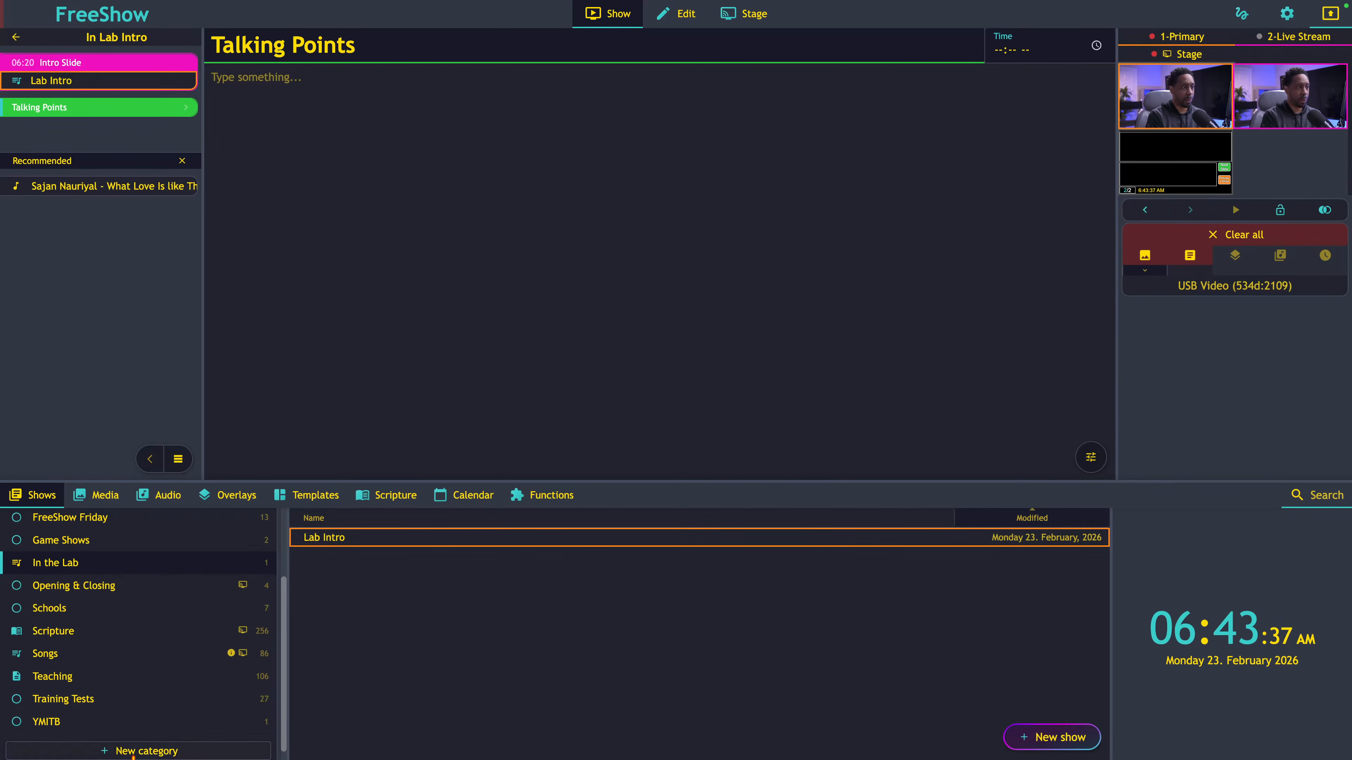
- Start a quick-lyrics show named 2-23-26 Lab Points in the In the Lab category
left_click(1047, 748)
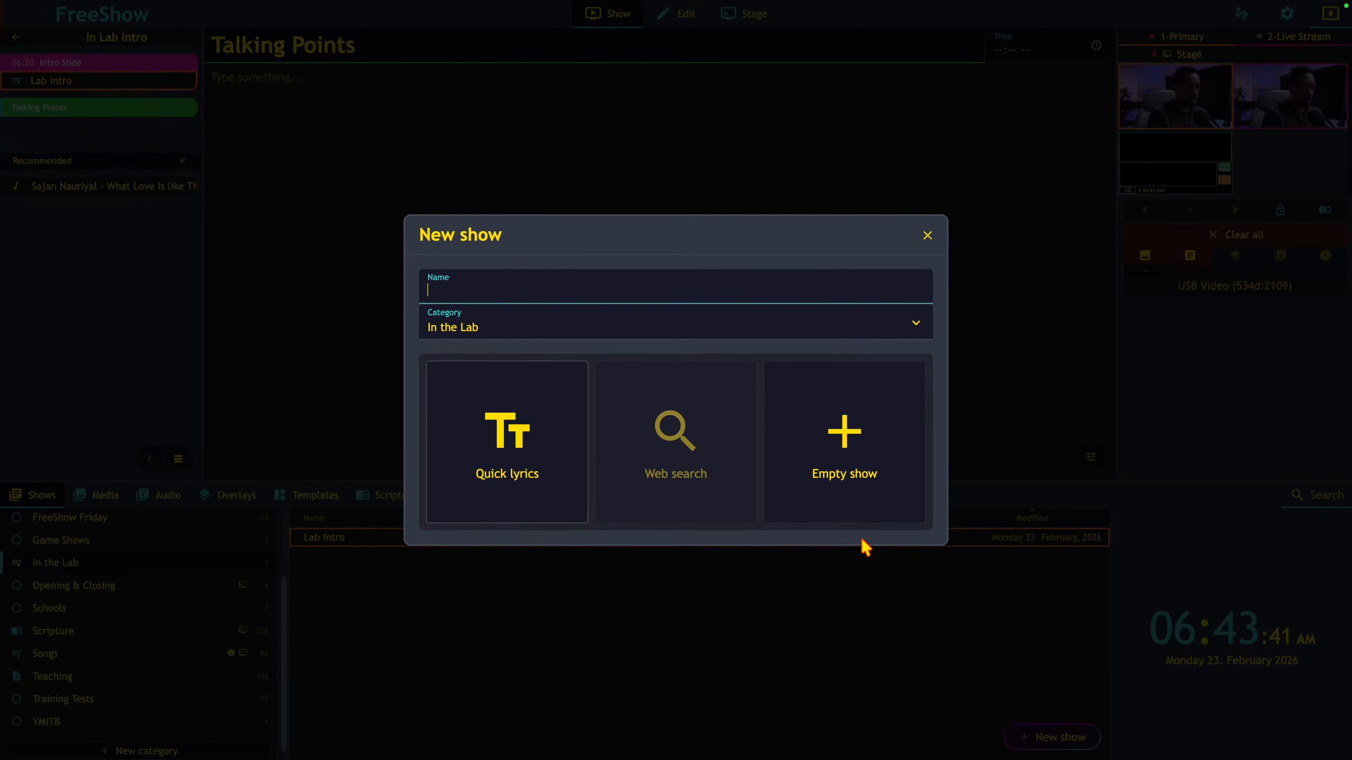
type("2-23-26 Lab Points")
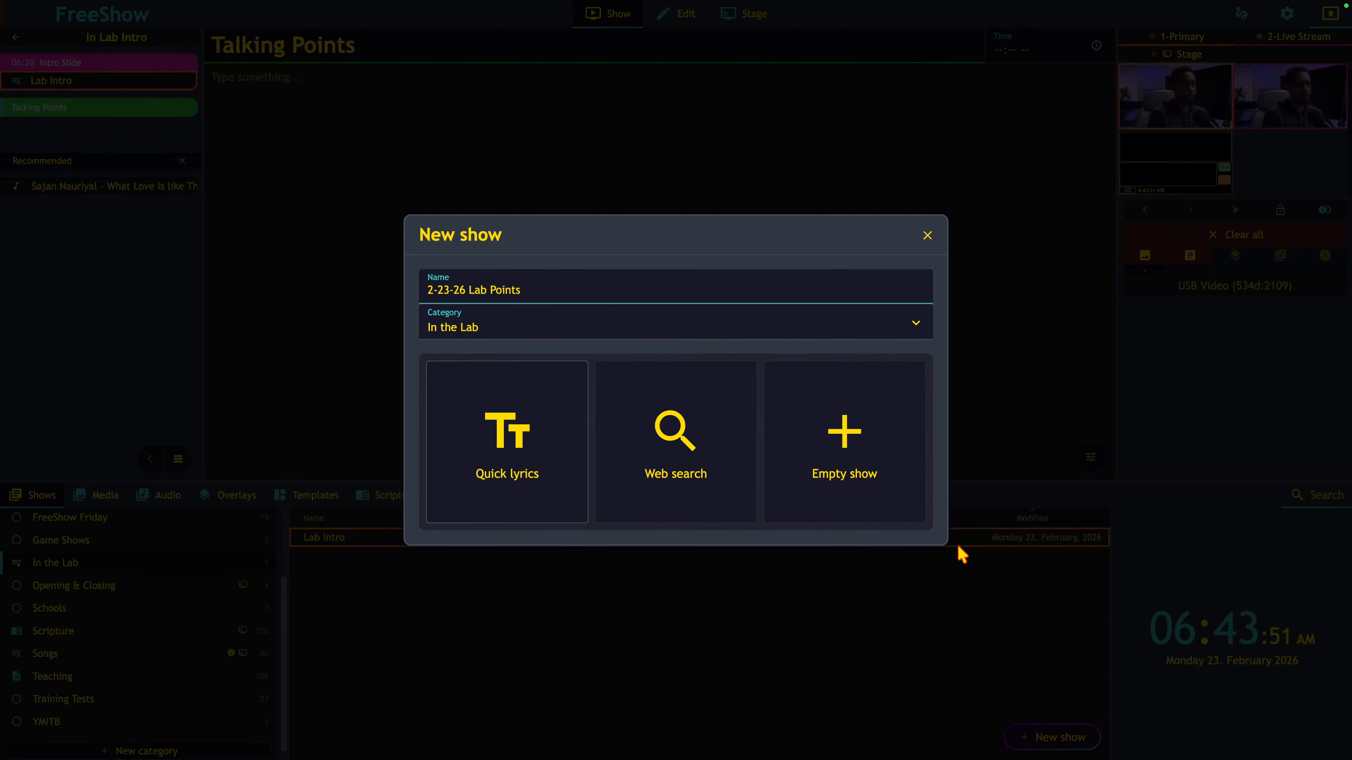
left_click(511, 435)
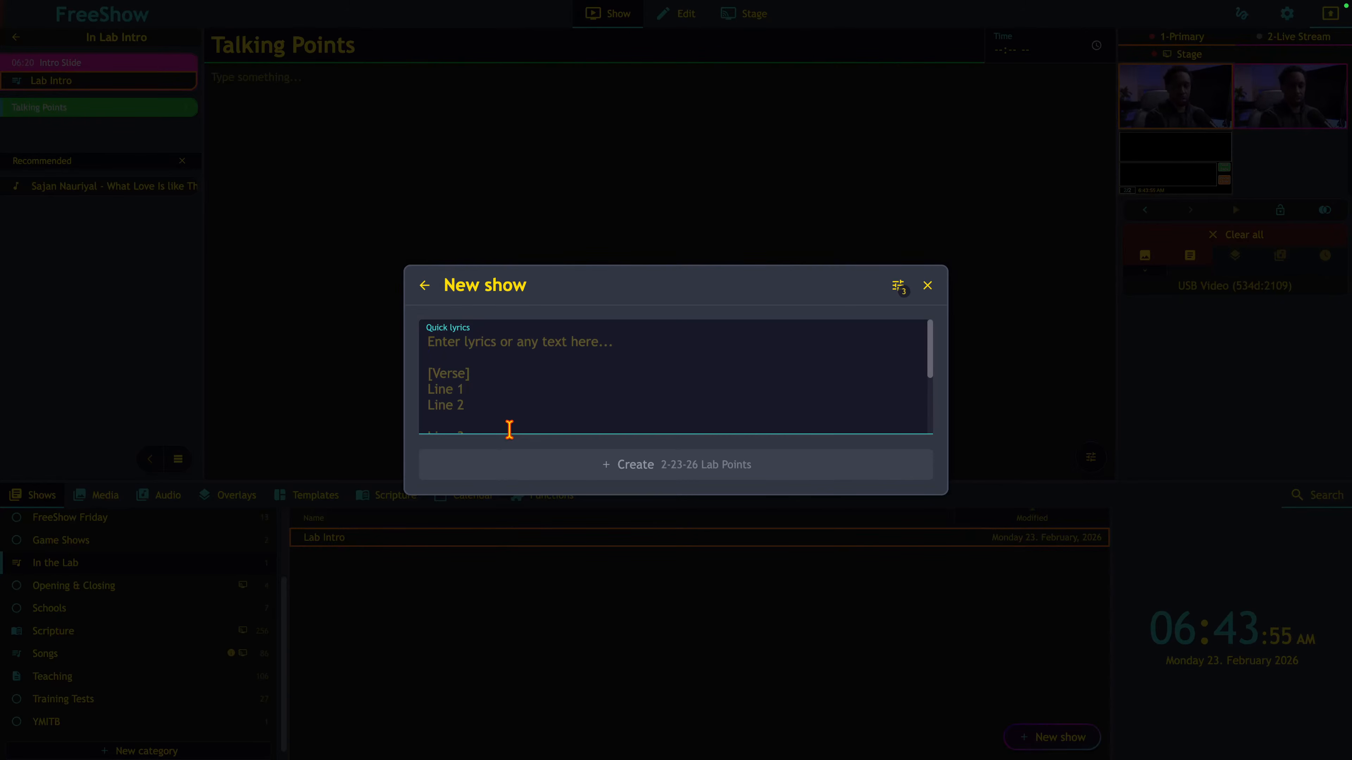
- Enter Project Templates, Times, Stage Display and Dynamic Values as separate slides of the quick lyrics and create the 2-23-26 Lab Points show
type("Project")
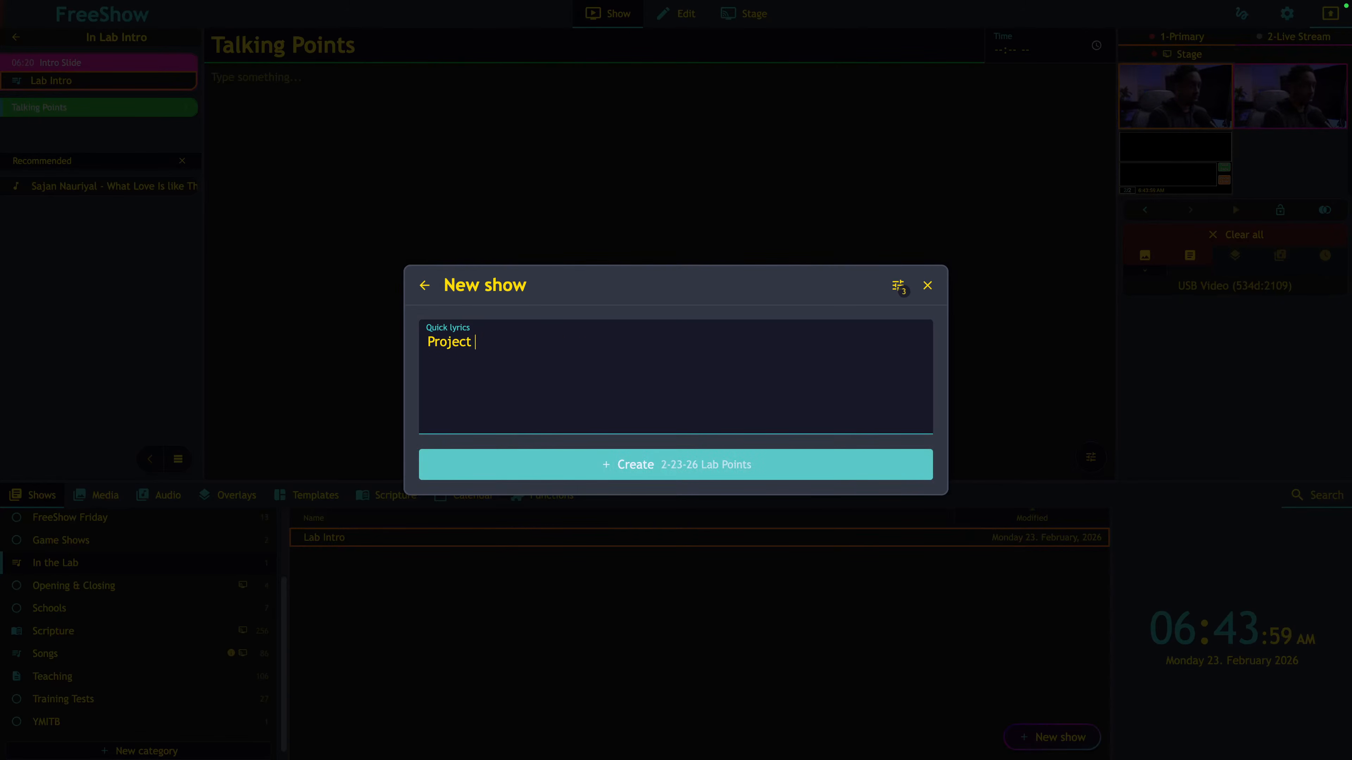
type(" TEmpla")
key("BackSpace")
key("BackSpace")
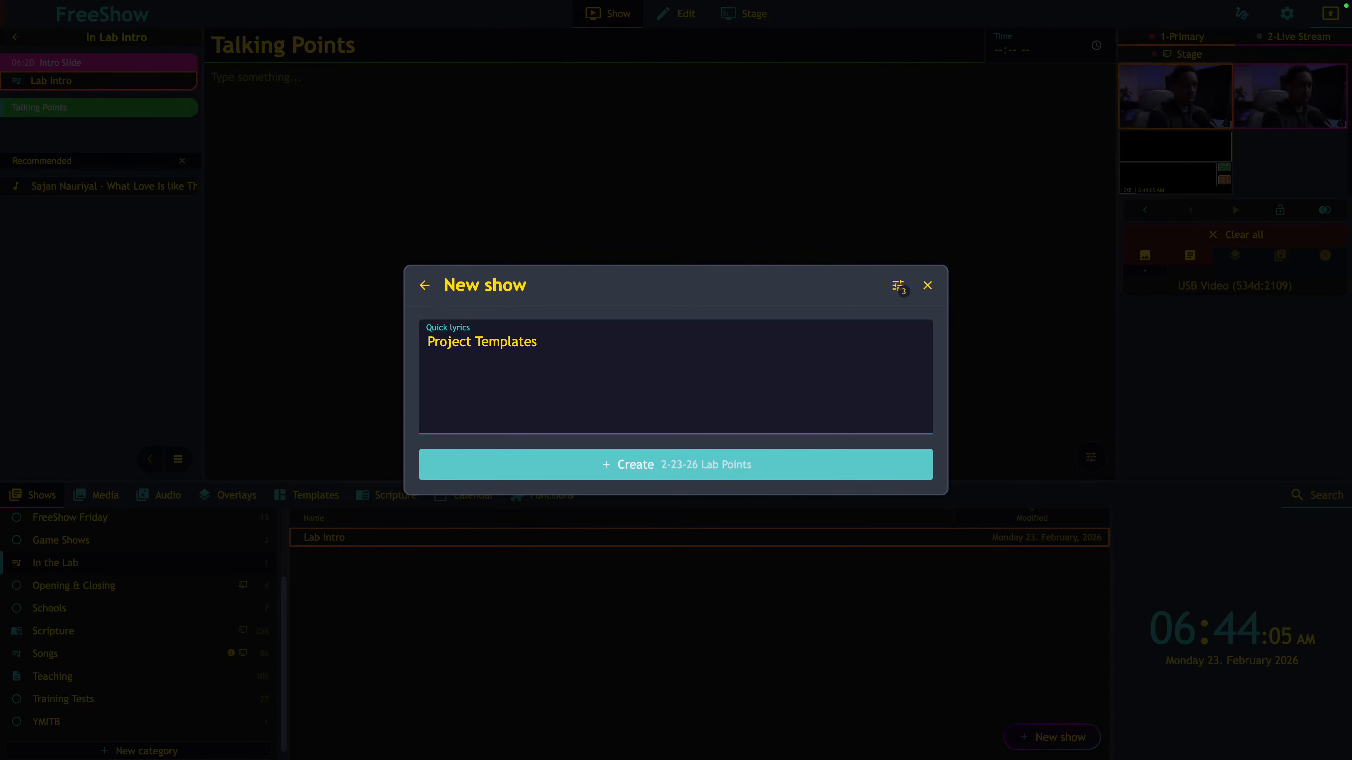
type("mes")
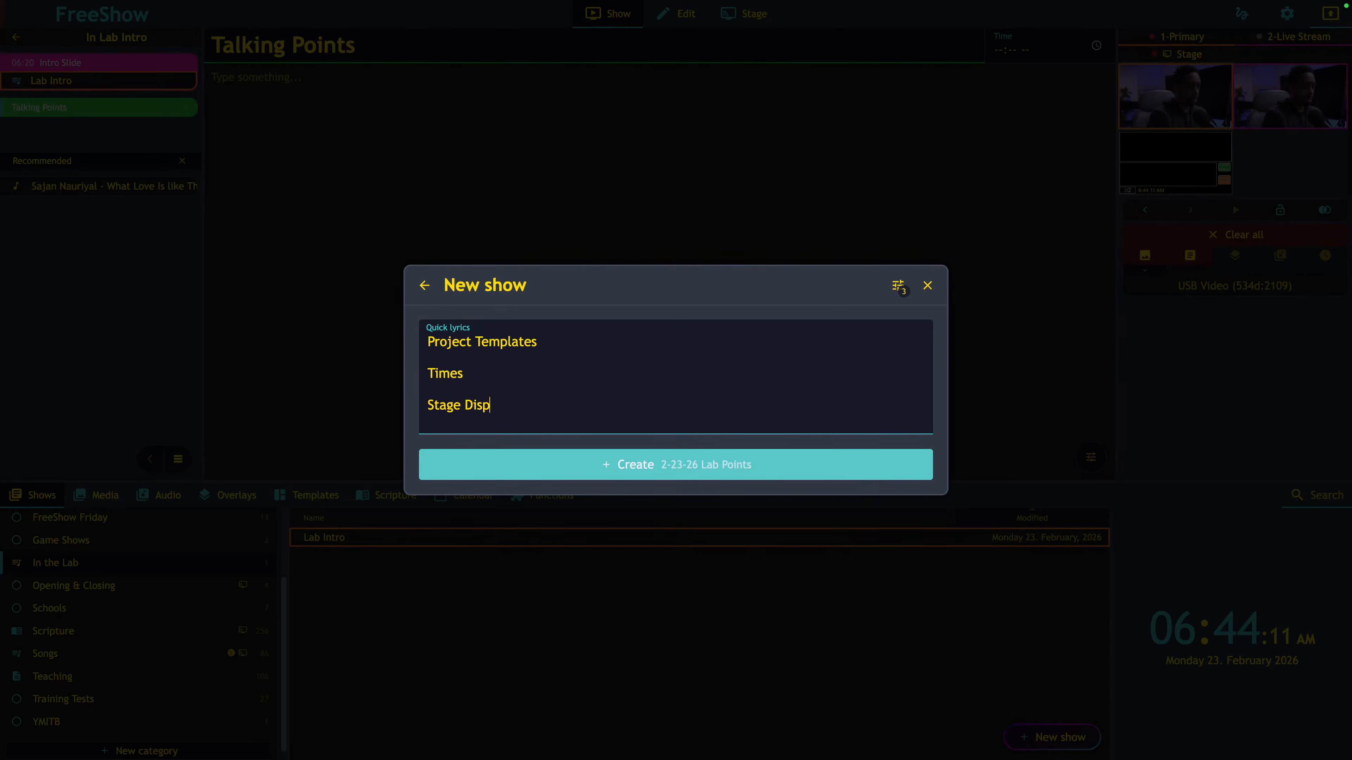
key("Return")
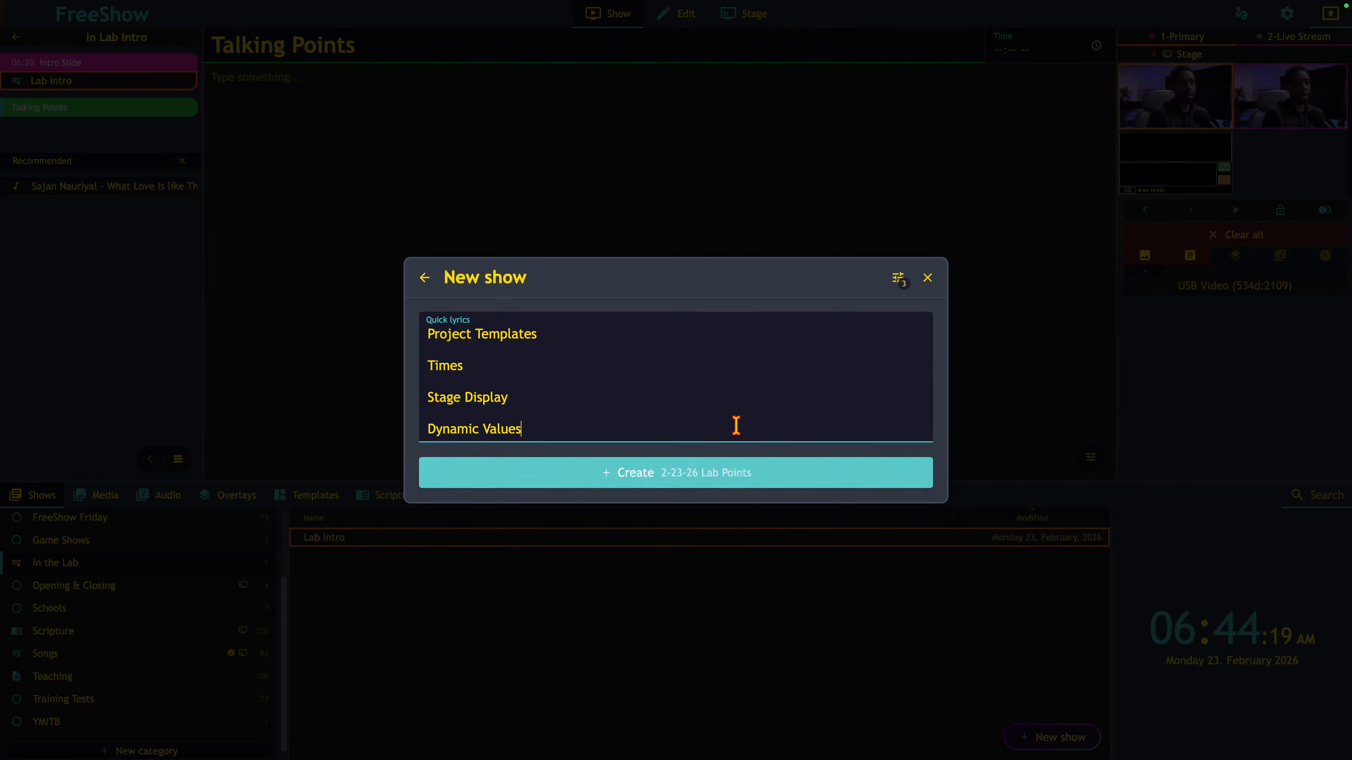
left_click(694, 479)
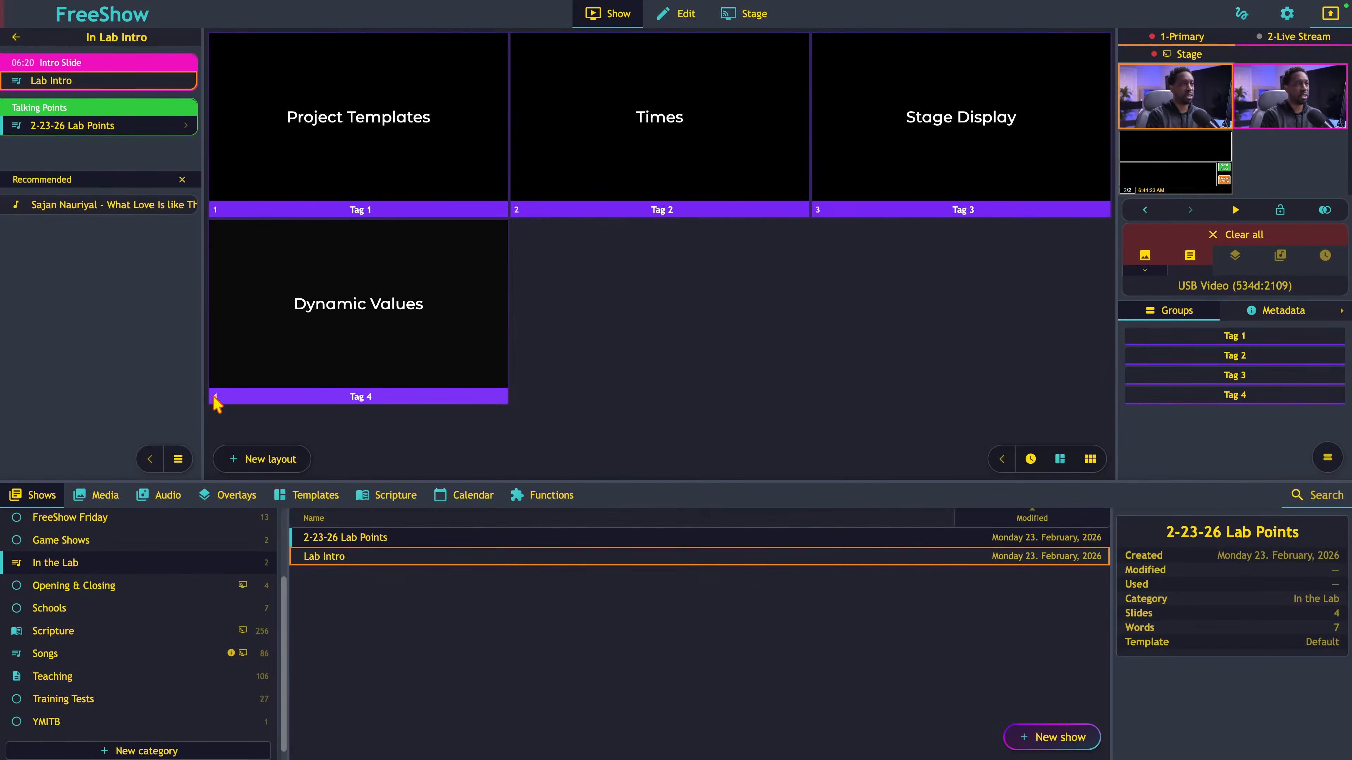
- Give the Project Templates slide a video background from YoloBox Files' Video Backdrops, trying Motion Backgrounds and settling on Blue Strokes
left_click(104, 497)
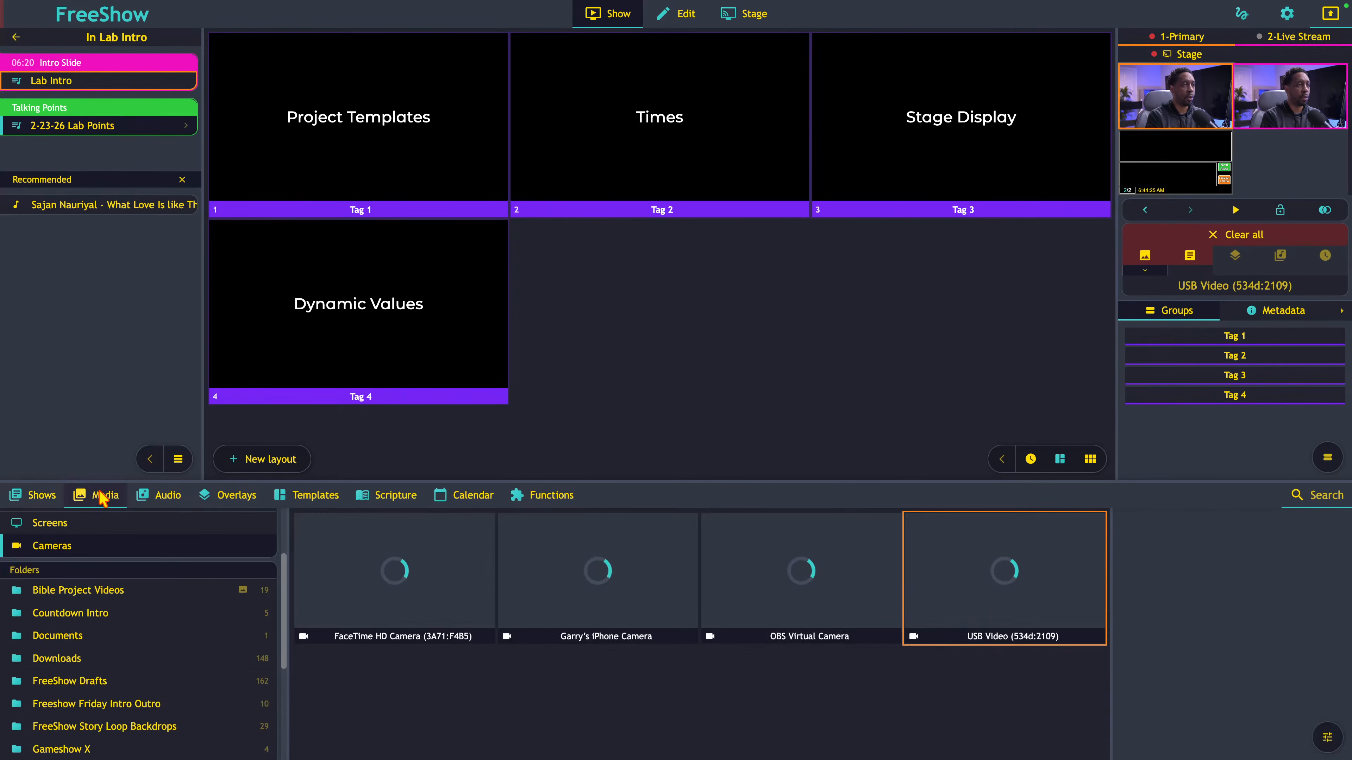
scroll(108, 693, "down", 5)
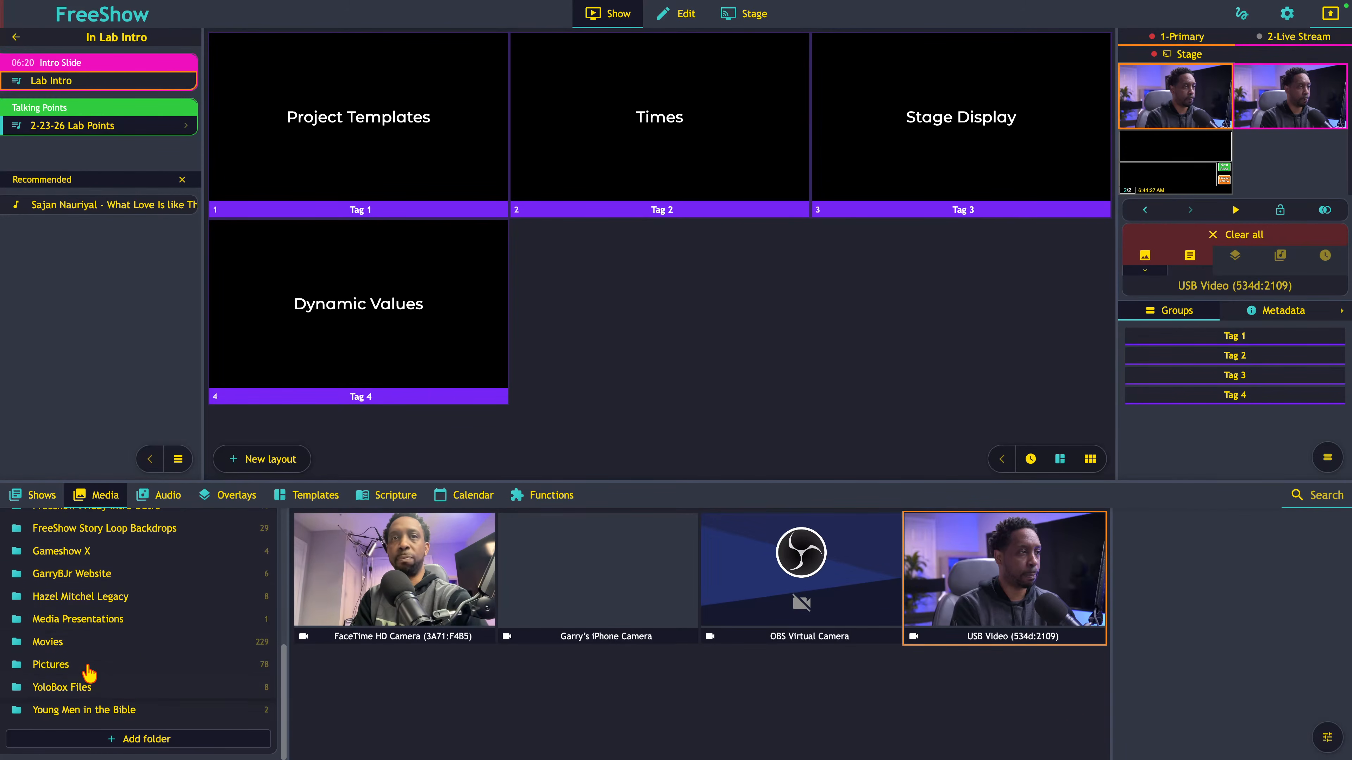
left_click(80, 691)
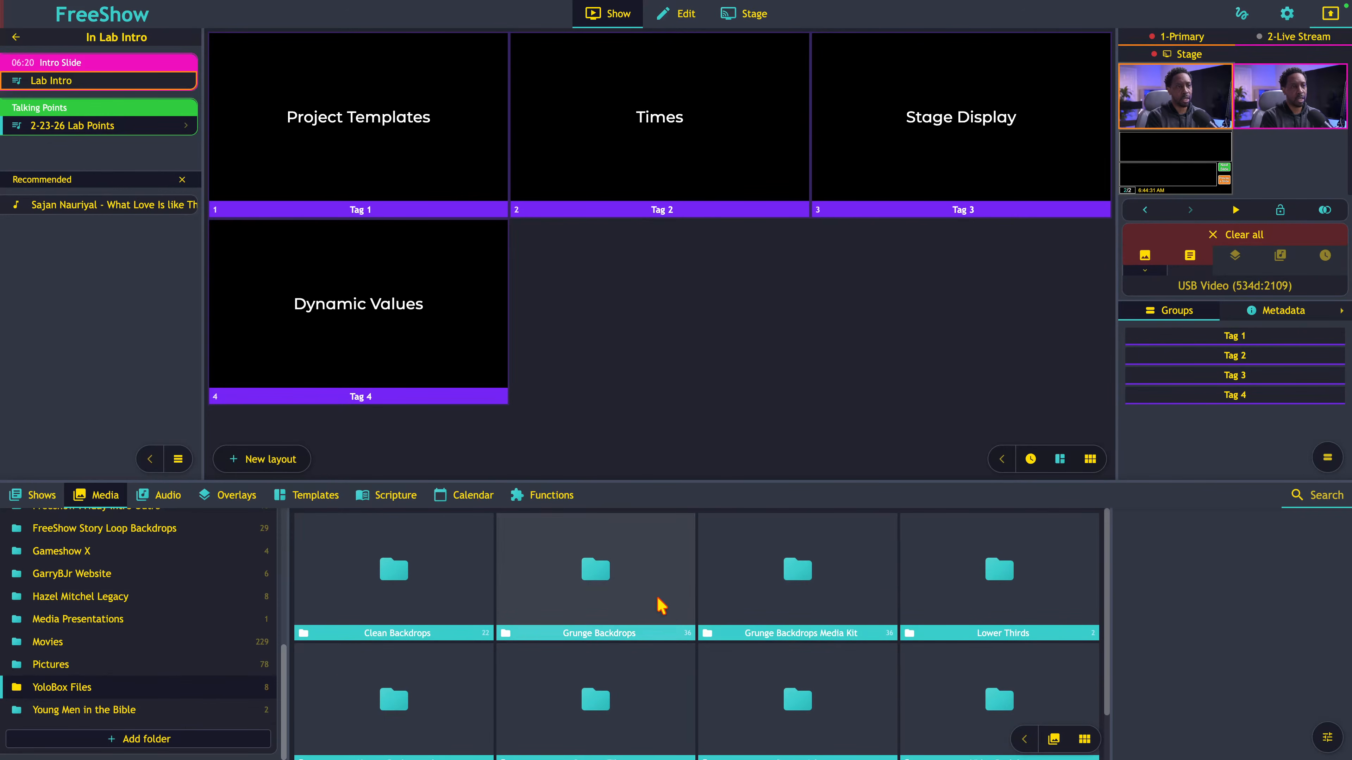
scroll(586, 617, "down", 1)
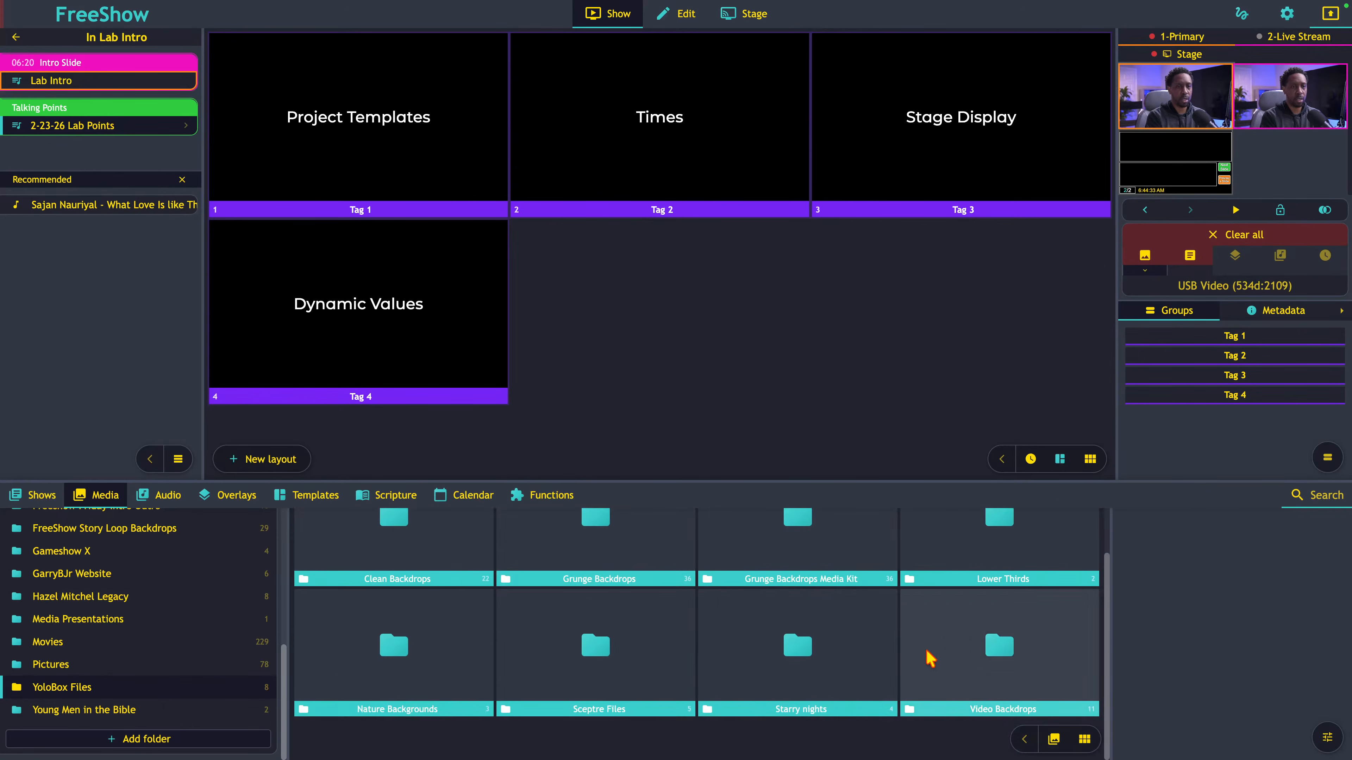
left_click(952, 654)
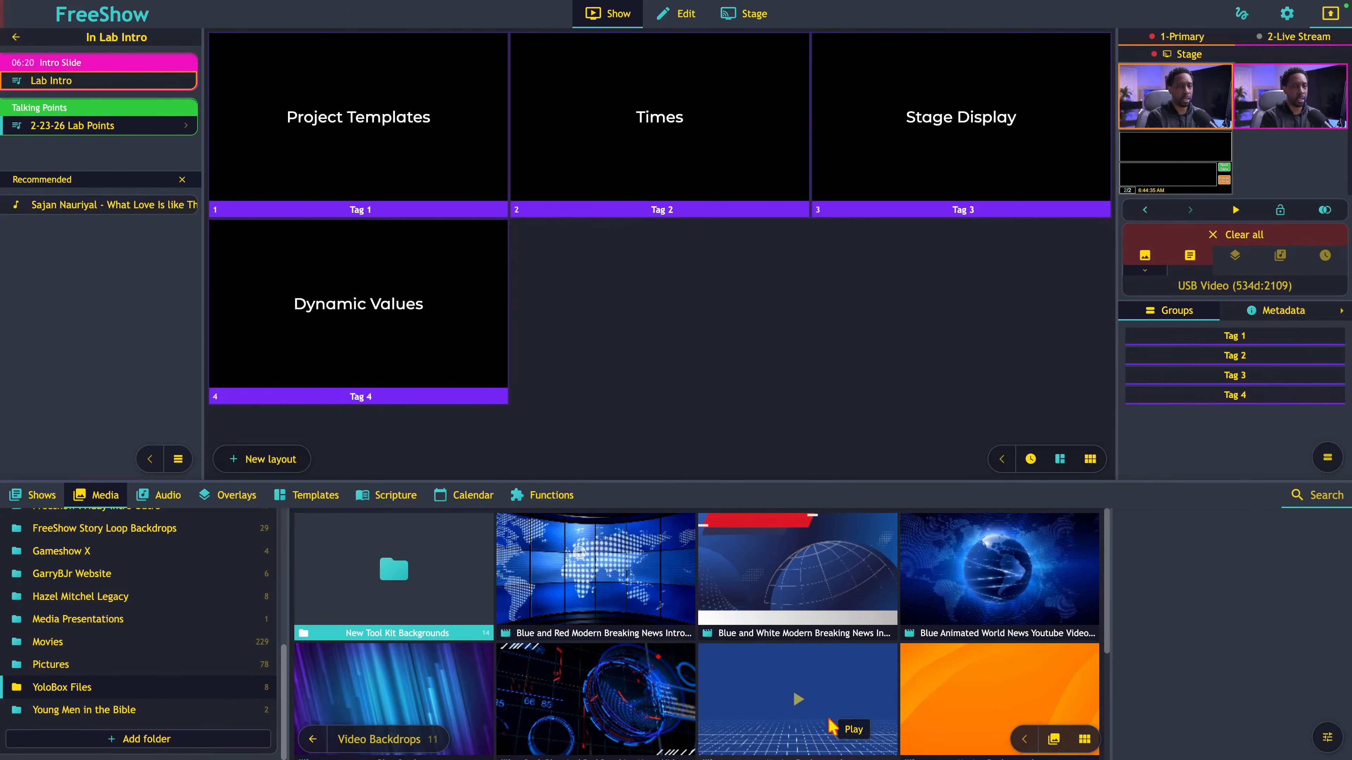
left_click_drag(816, 735, 392, 140)
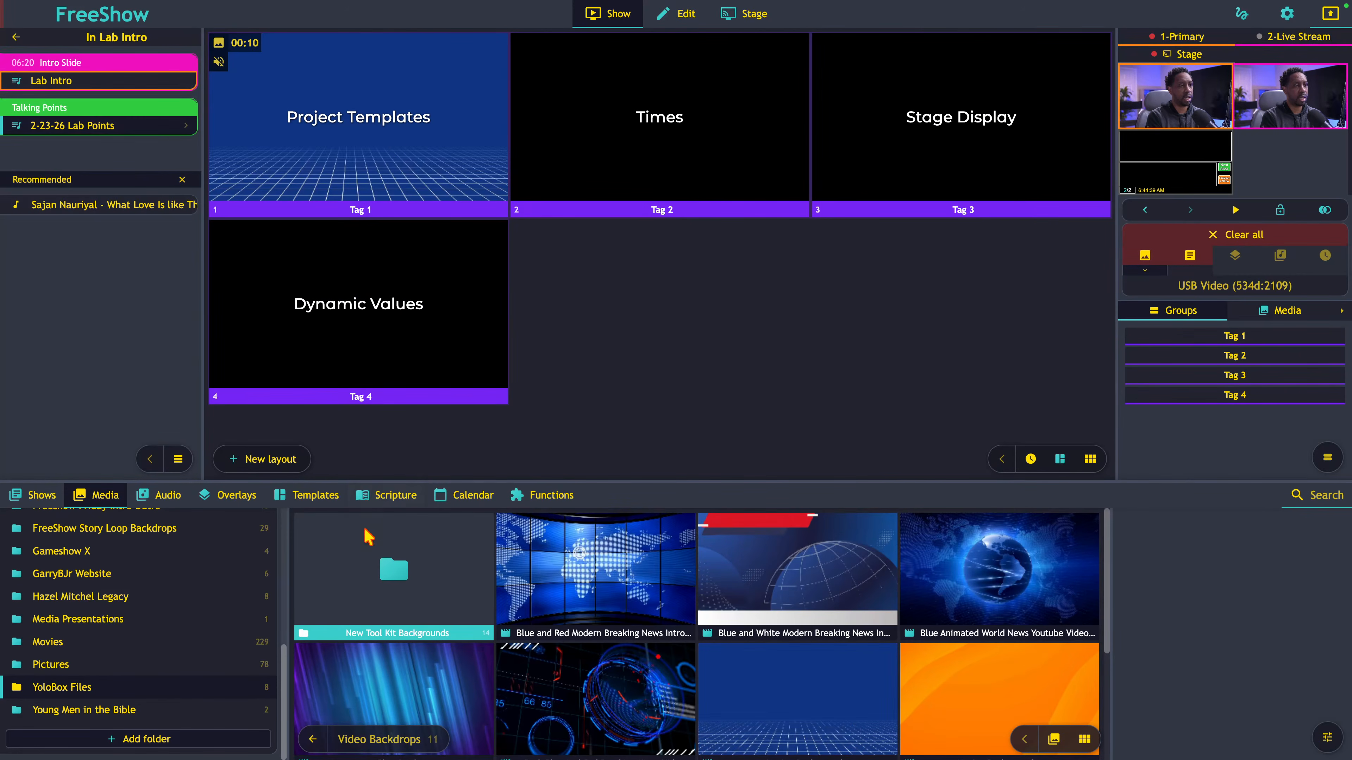
left_click_drag(408, 692, 371, 112)
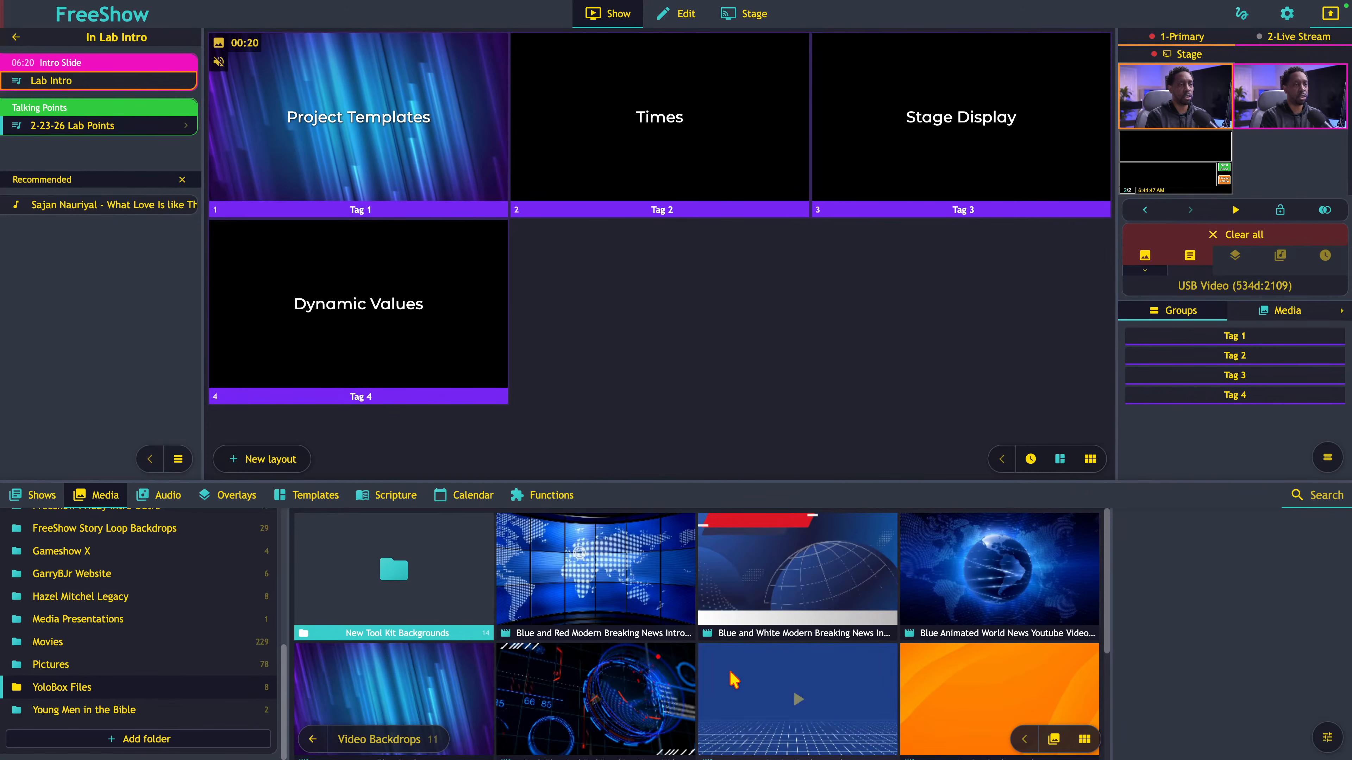
scroll(733, 679, "down", 4)
scroll(803, 631, "up", 1)
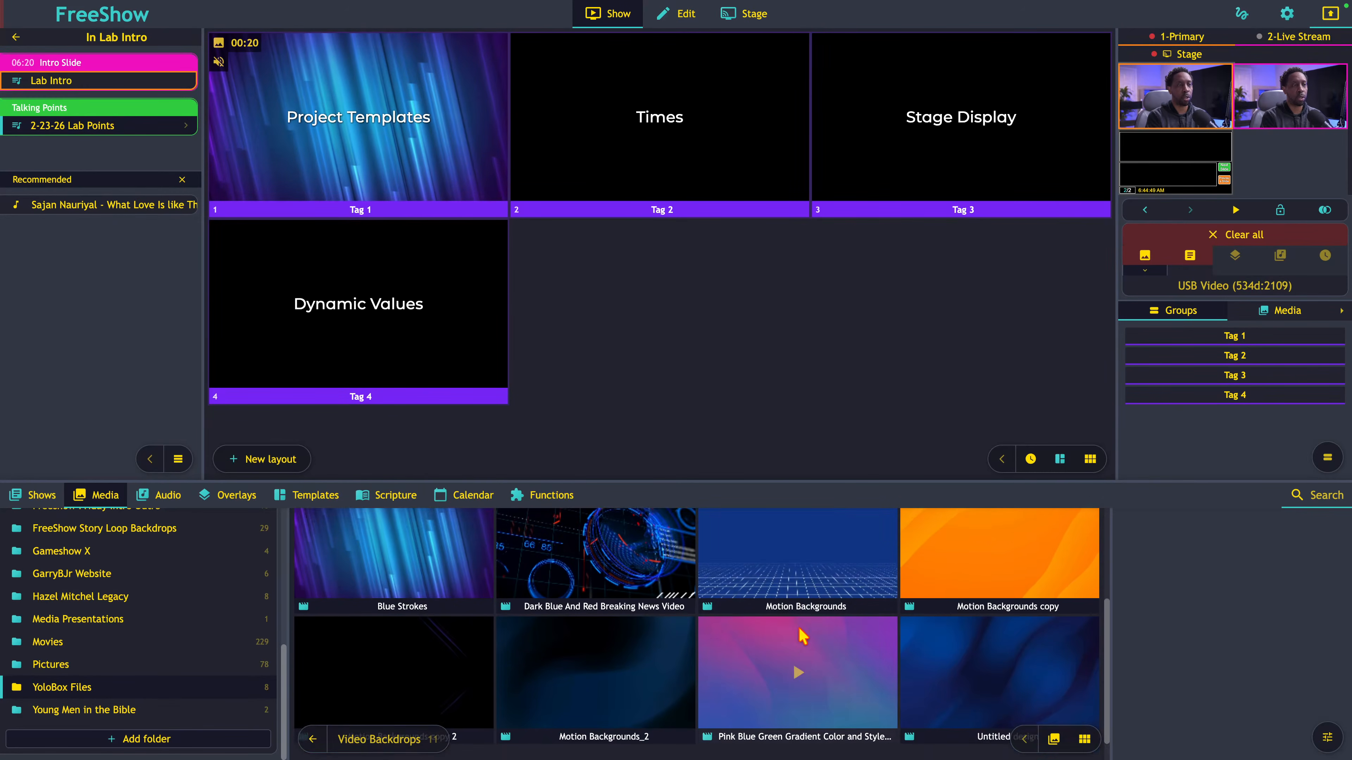
scroll(814, 623, "up", 1)
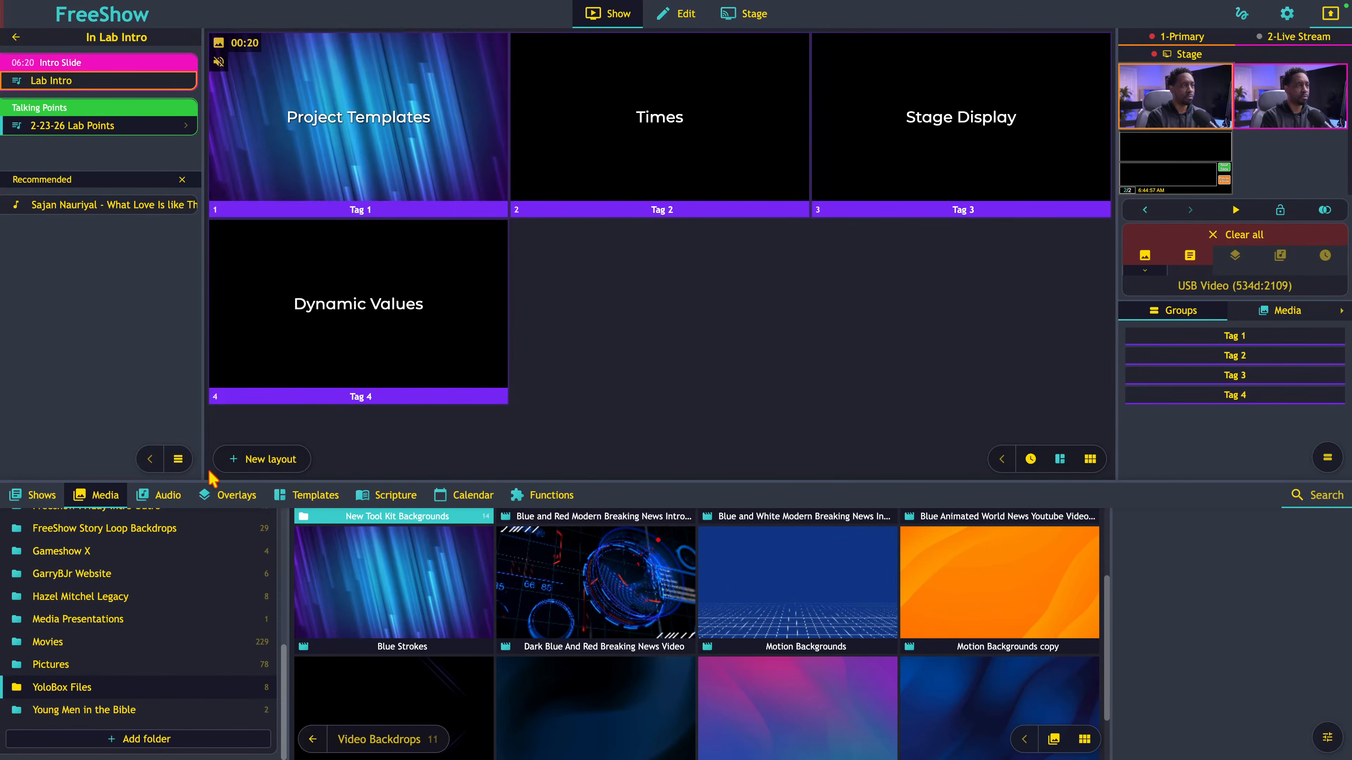
- Apply the Big - BackBox 2 template from the Scripture category to the 2-23-26 Lab Points slides
left_click(294, 495)
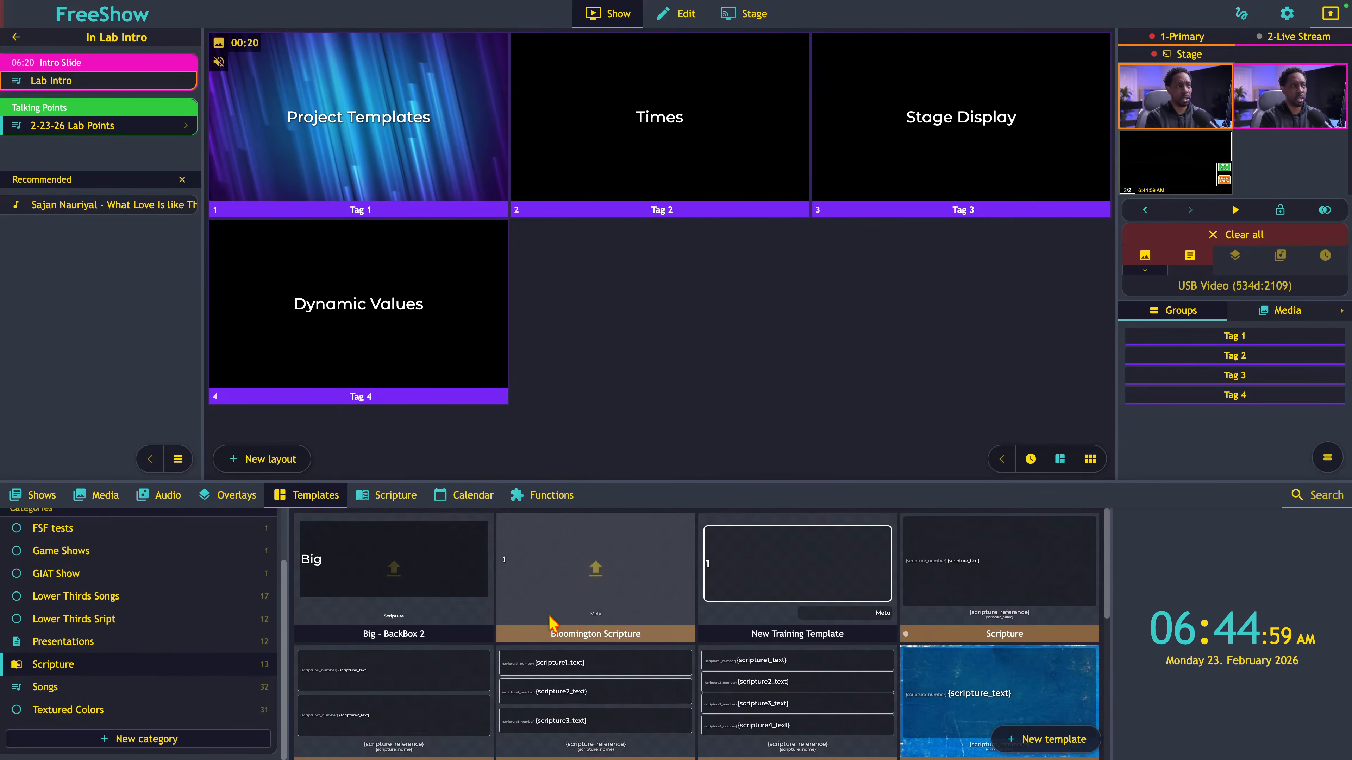
scroll(532, 642, "down", 2)
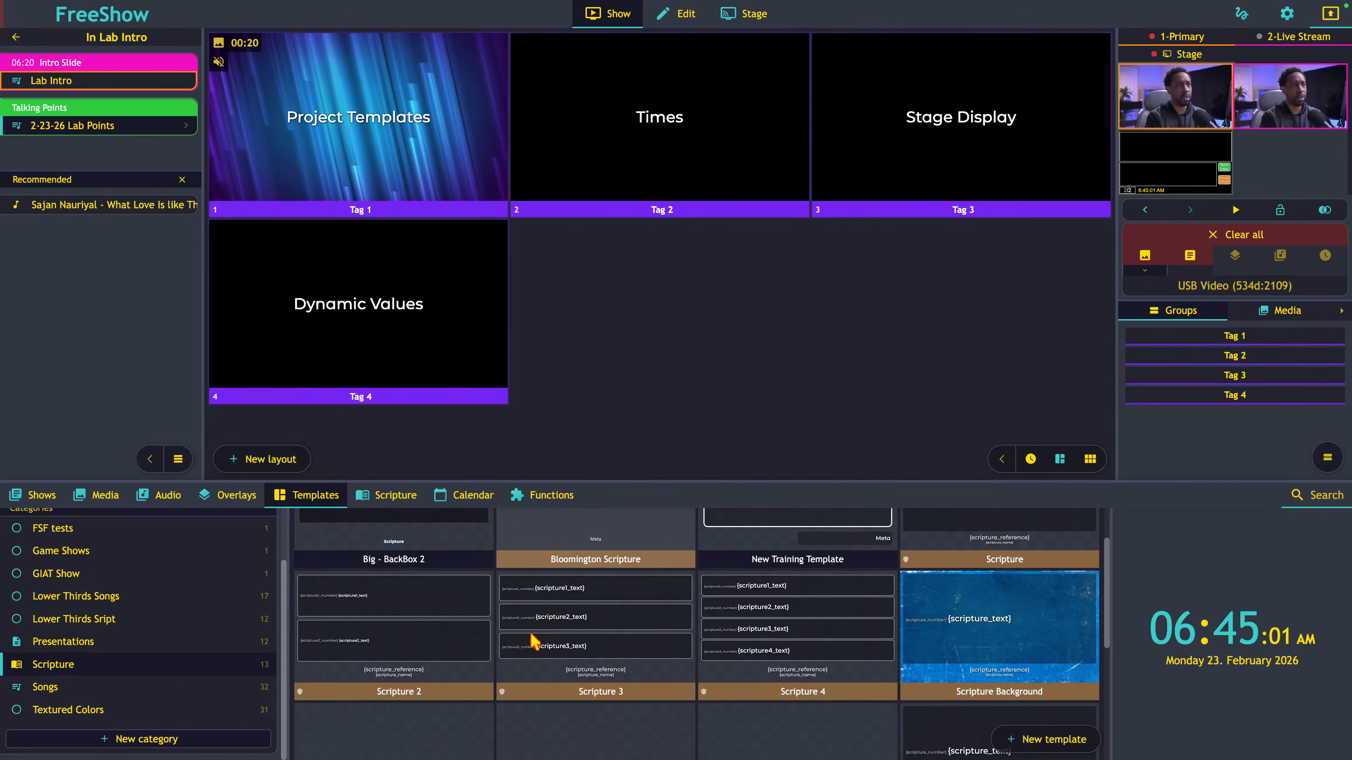
scroll(533, 642, "up", 2)
left_click(426, 583)
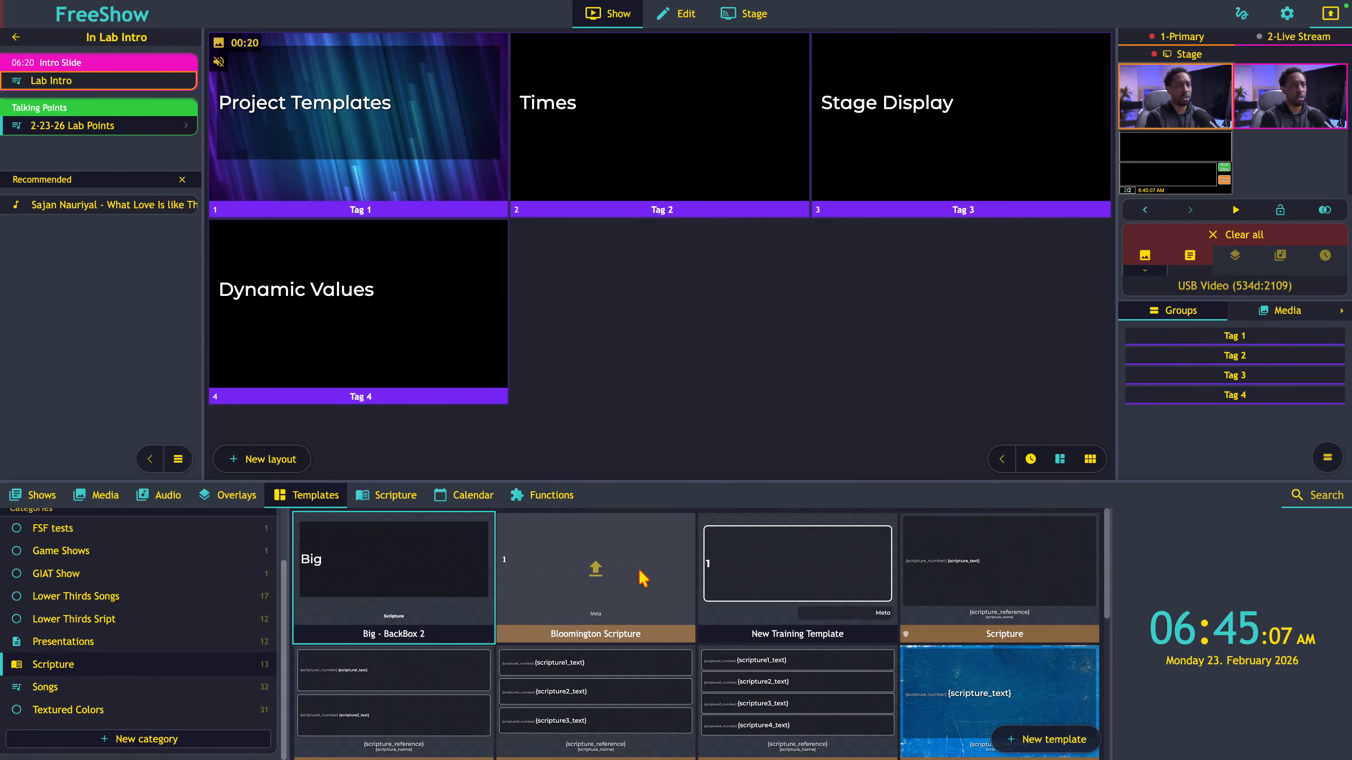
- Apply the Big Bold Top template from the Songs category to the show's slides
scroll(670, 594, "down", 3)
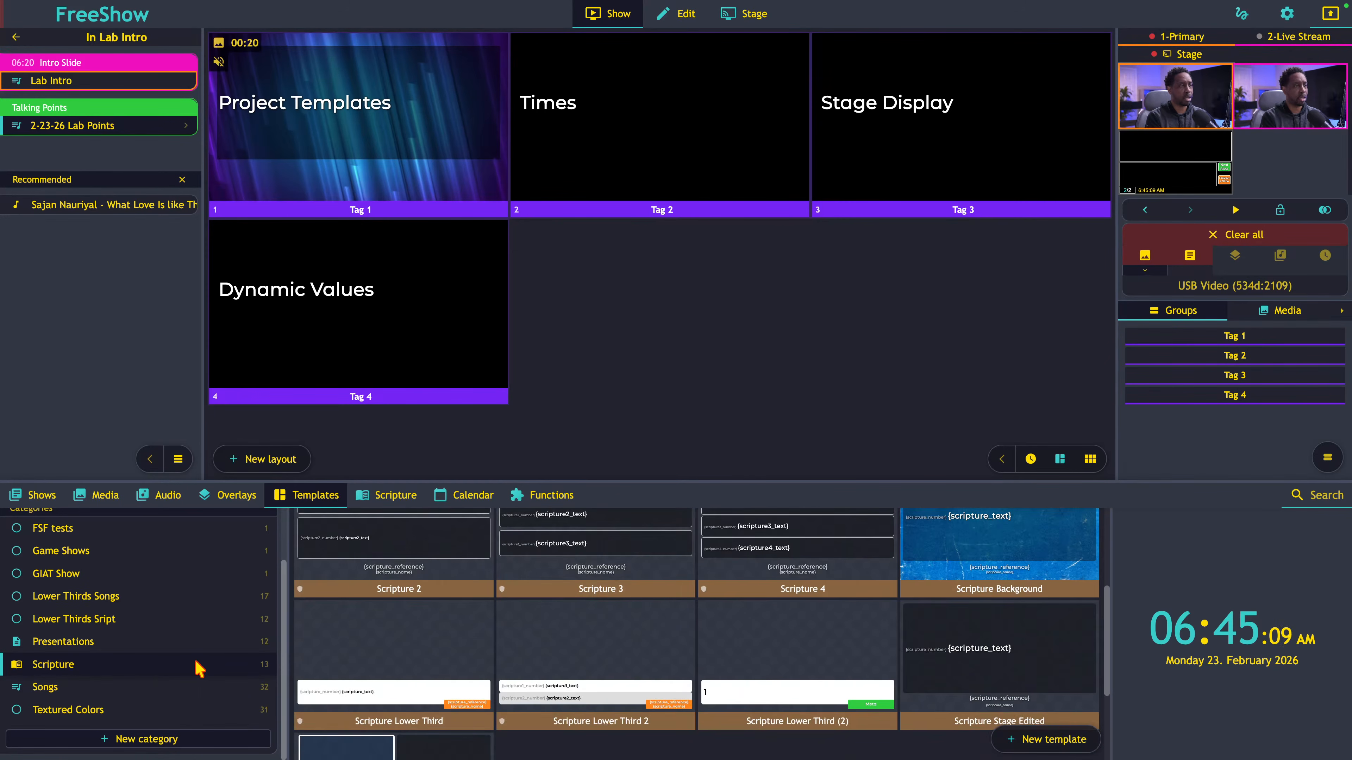
left_click(205, 688)
scroll(485, 622, "up", 3)
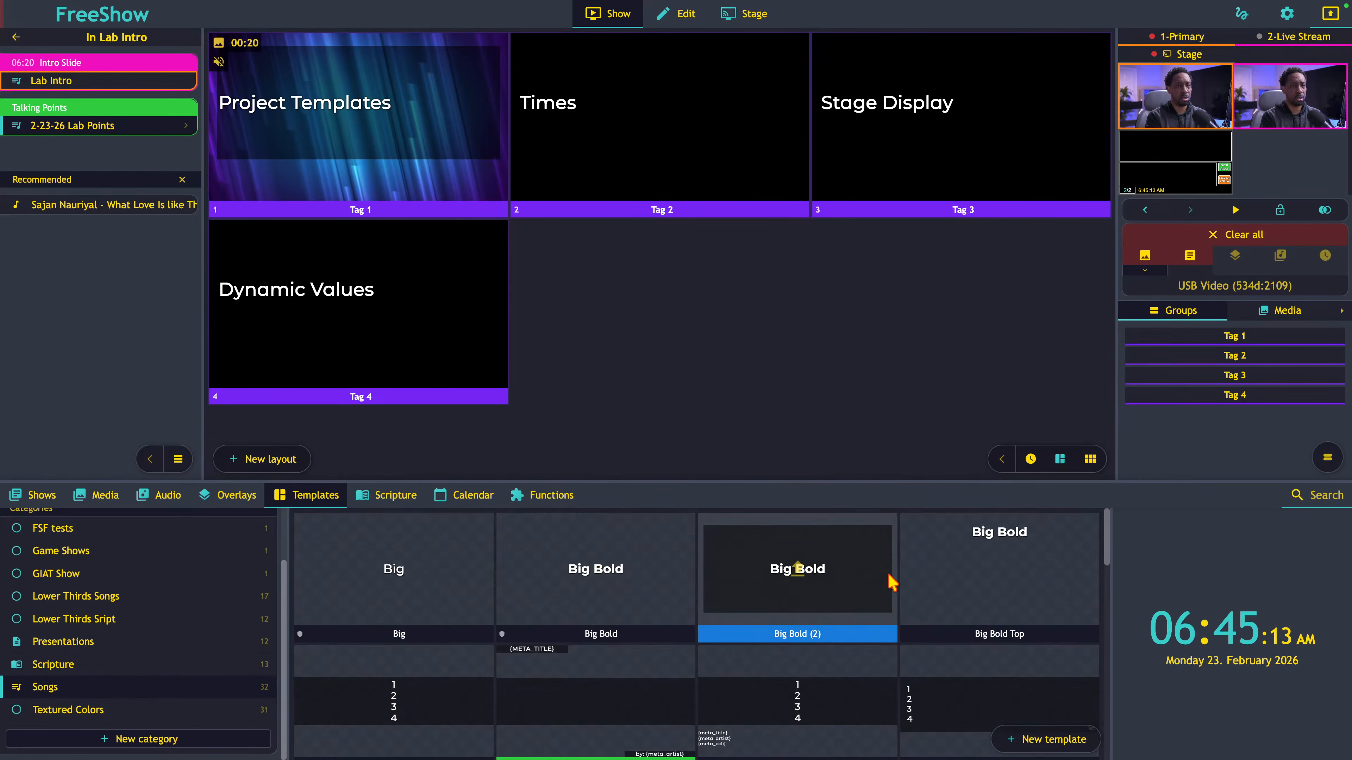
left_click(980, 582)
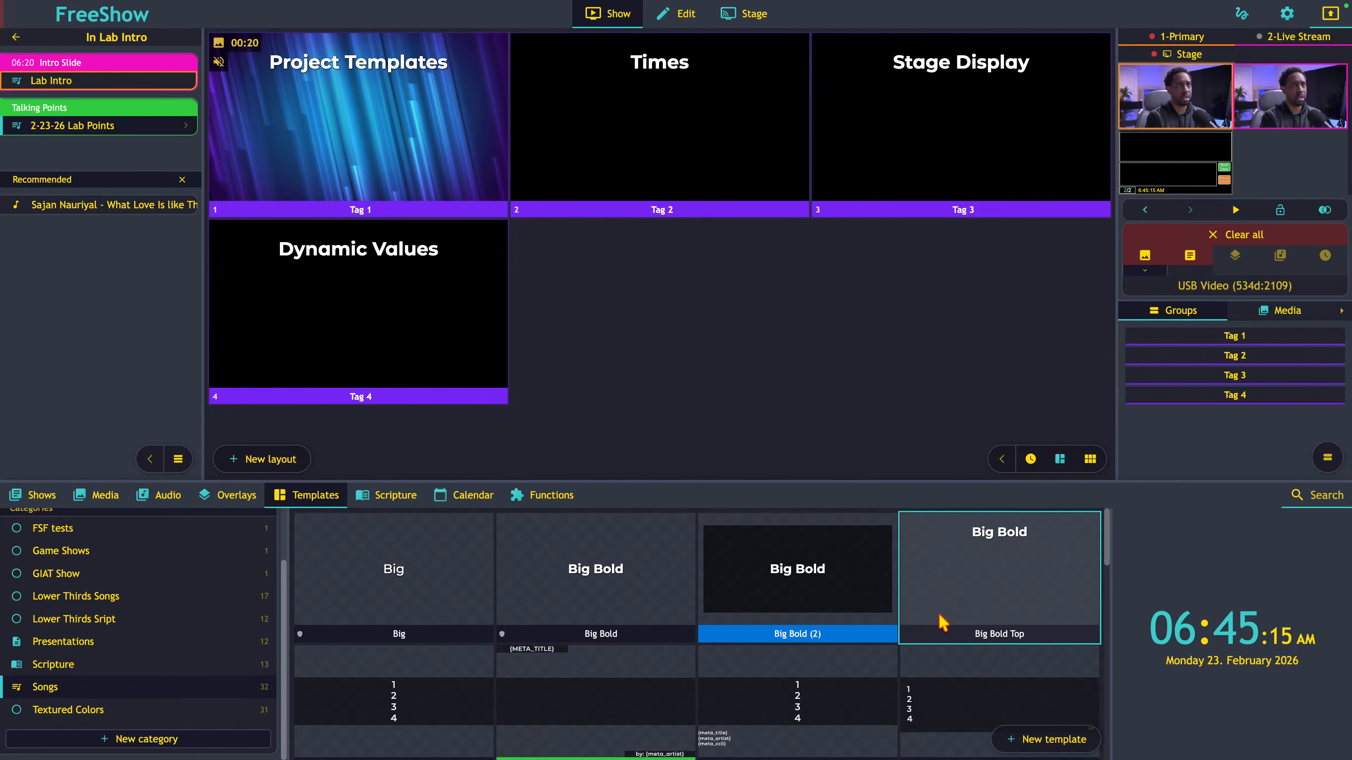
- Apply the Default Bold template from the Songs category to the show's slides
scroll(937, 627, "down", 5)
scroll(937, 628, "down", 2)
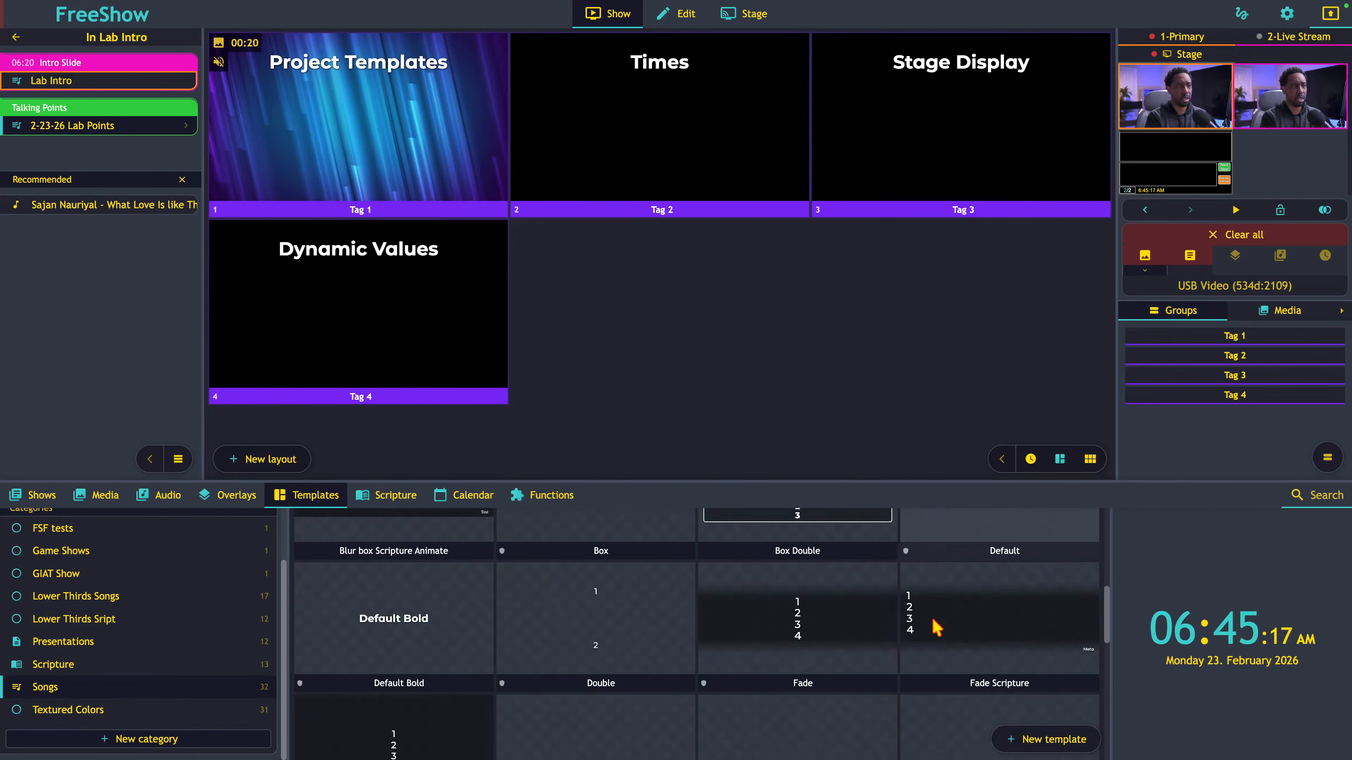
left_click(450, 584)
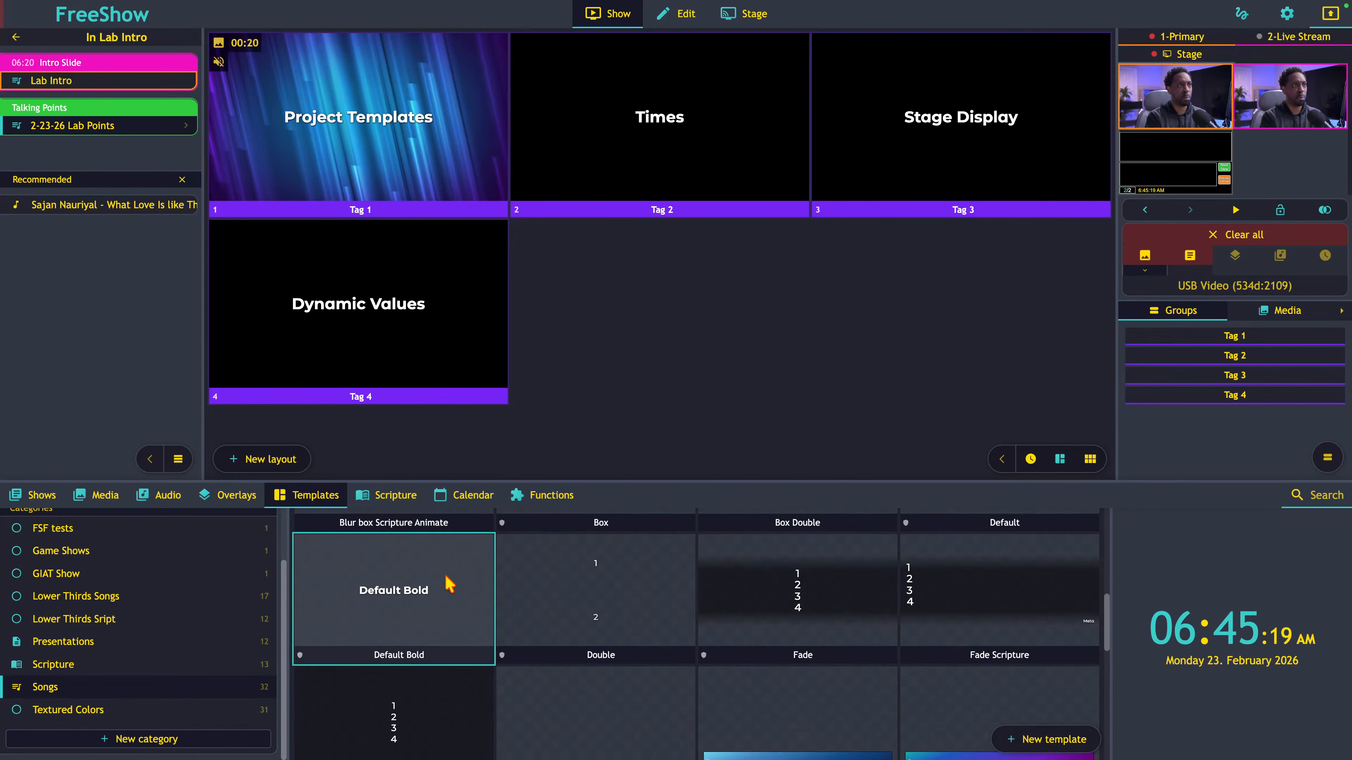
- Browse the remaining Songs templates and apply Blur box to the show's slides
scroll(605, 635, "down", 3)
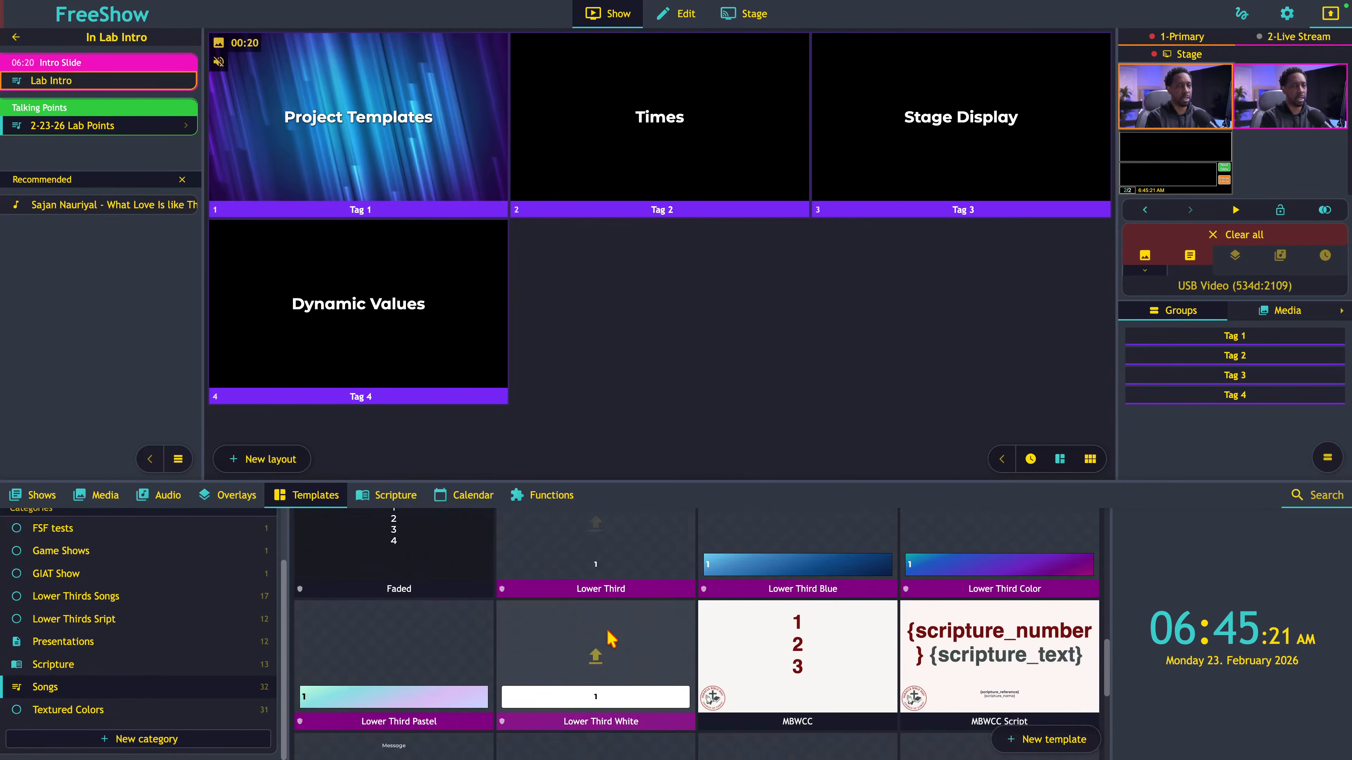
scroll(611, 638, "up", 8)
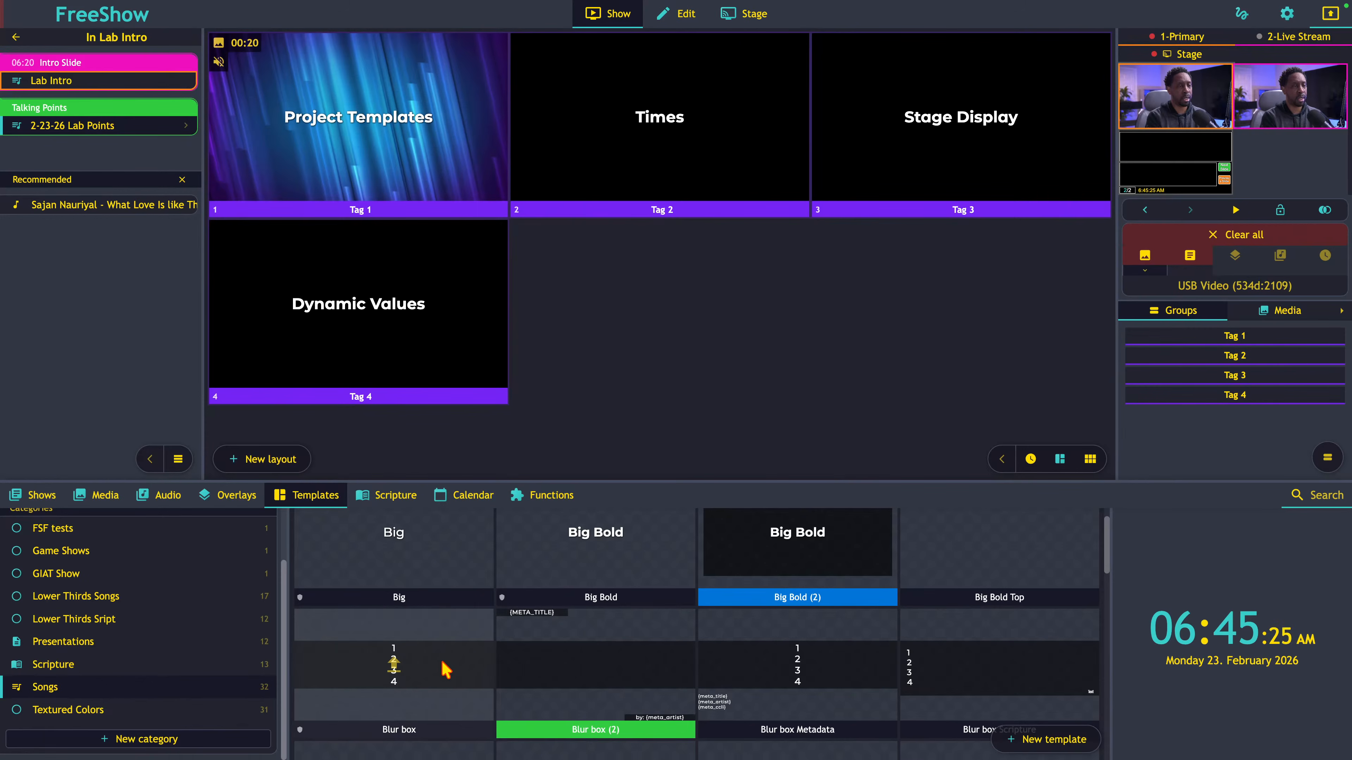
left_click(434, 695)
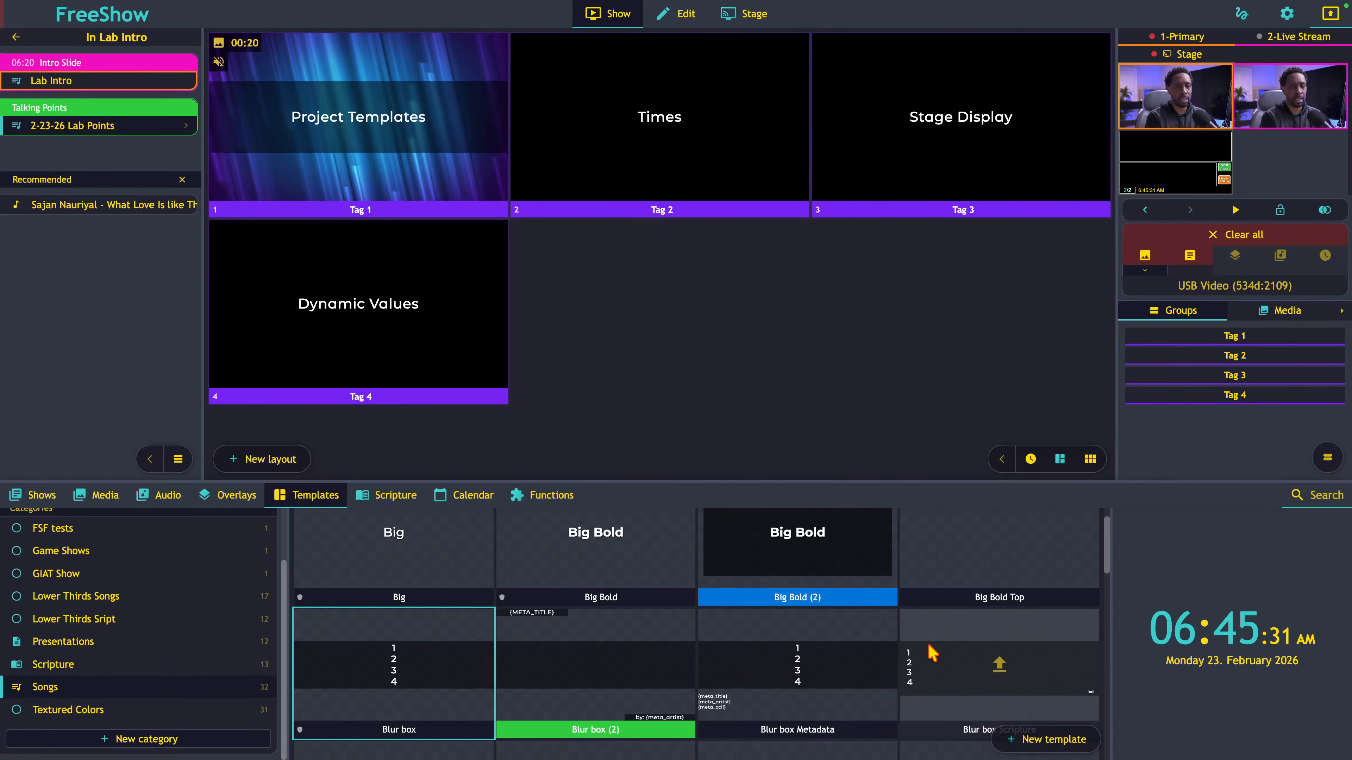
- Apply the Fade template from the Songs category to the show's slides
scroll(930, 650, "up", 1)
scroll(932, 652, "down", 5)
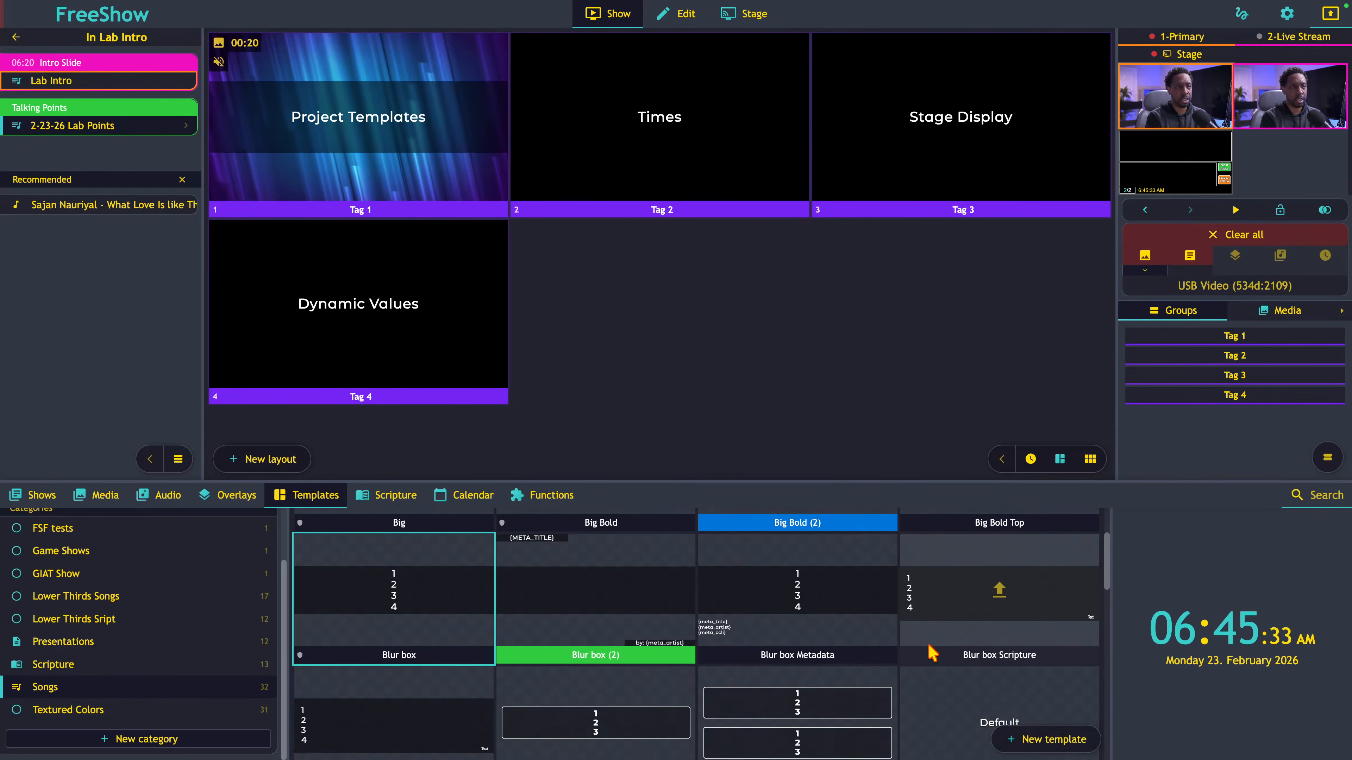
scroll(926, 643, "down", 5)
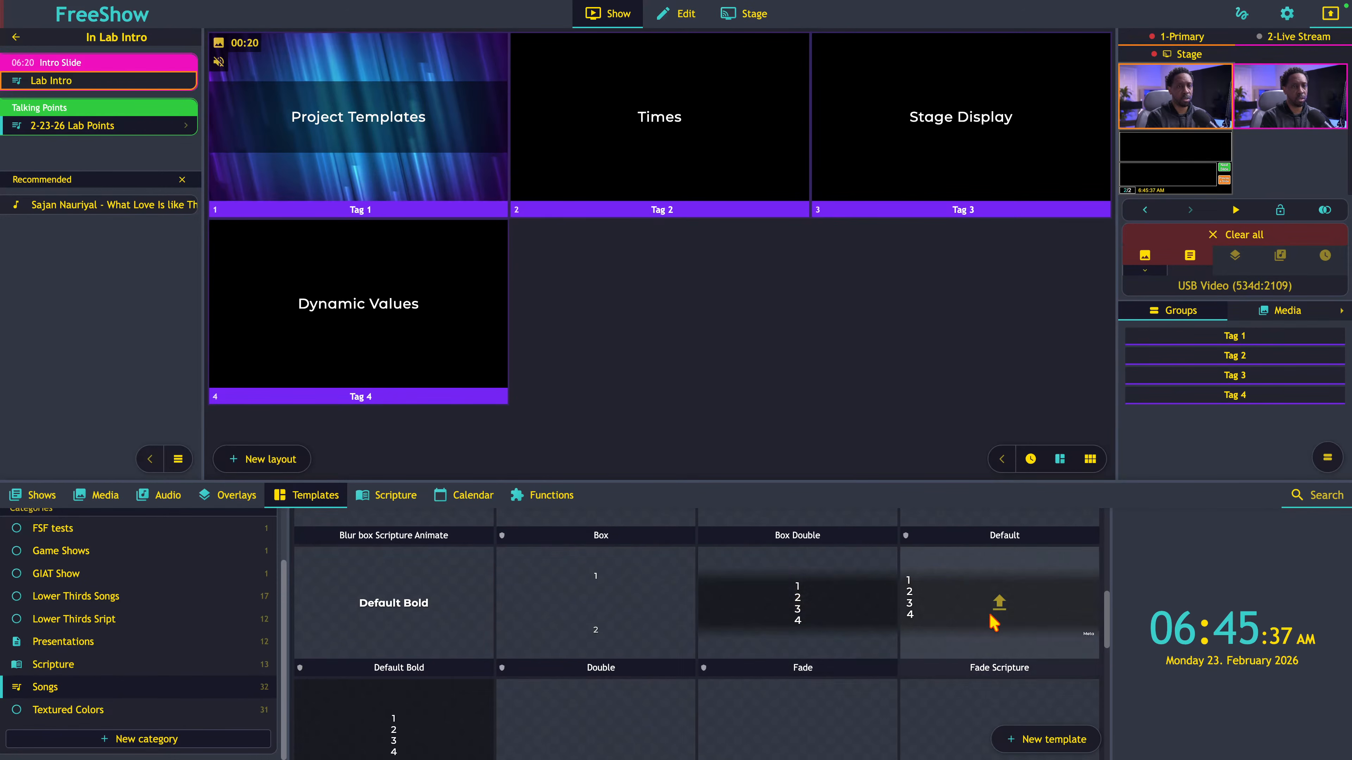
left_click(856, 615)
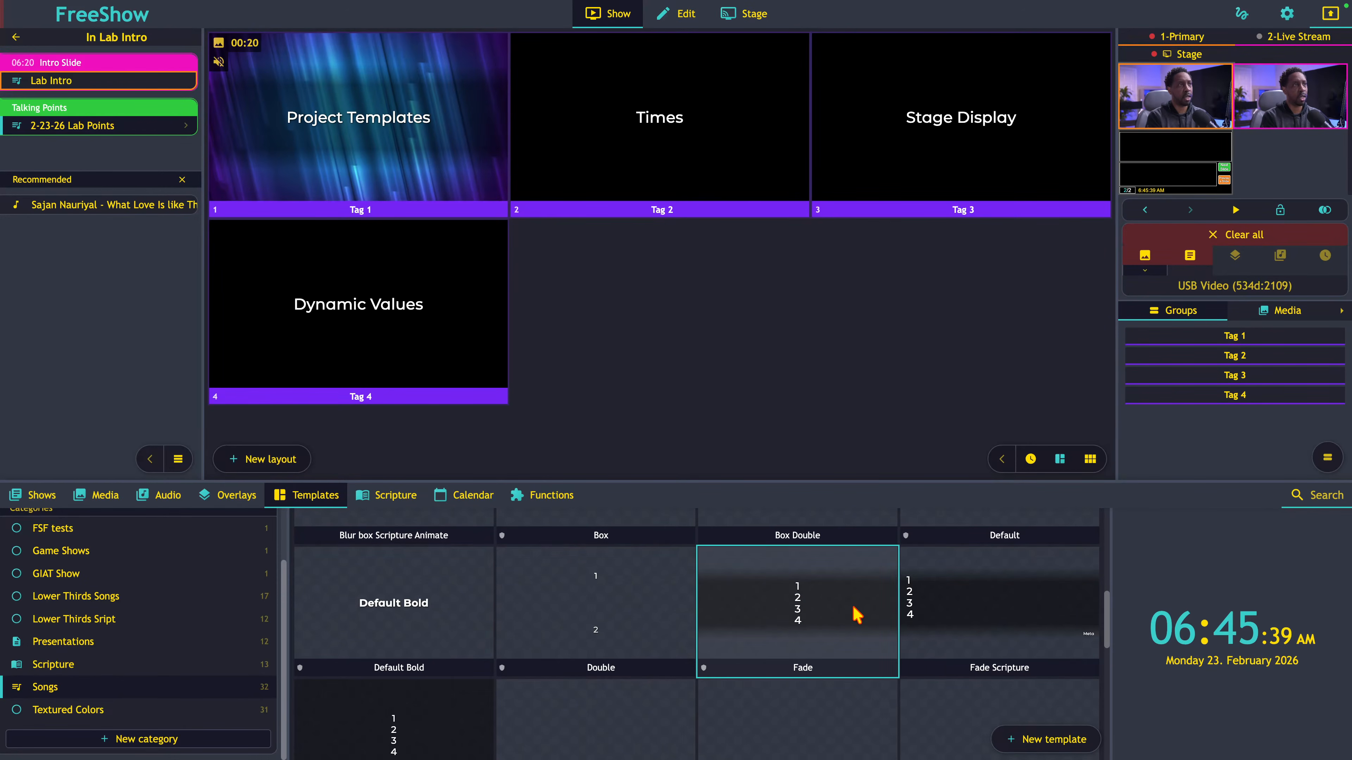
- Send the Project Templates slide to the outputs and check its look in the enlarged primary output preview
left_click(426, 136)
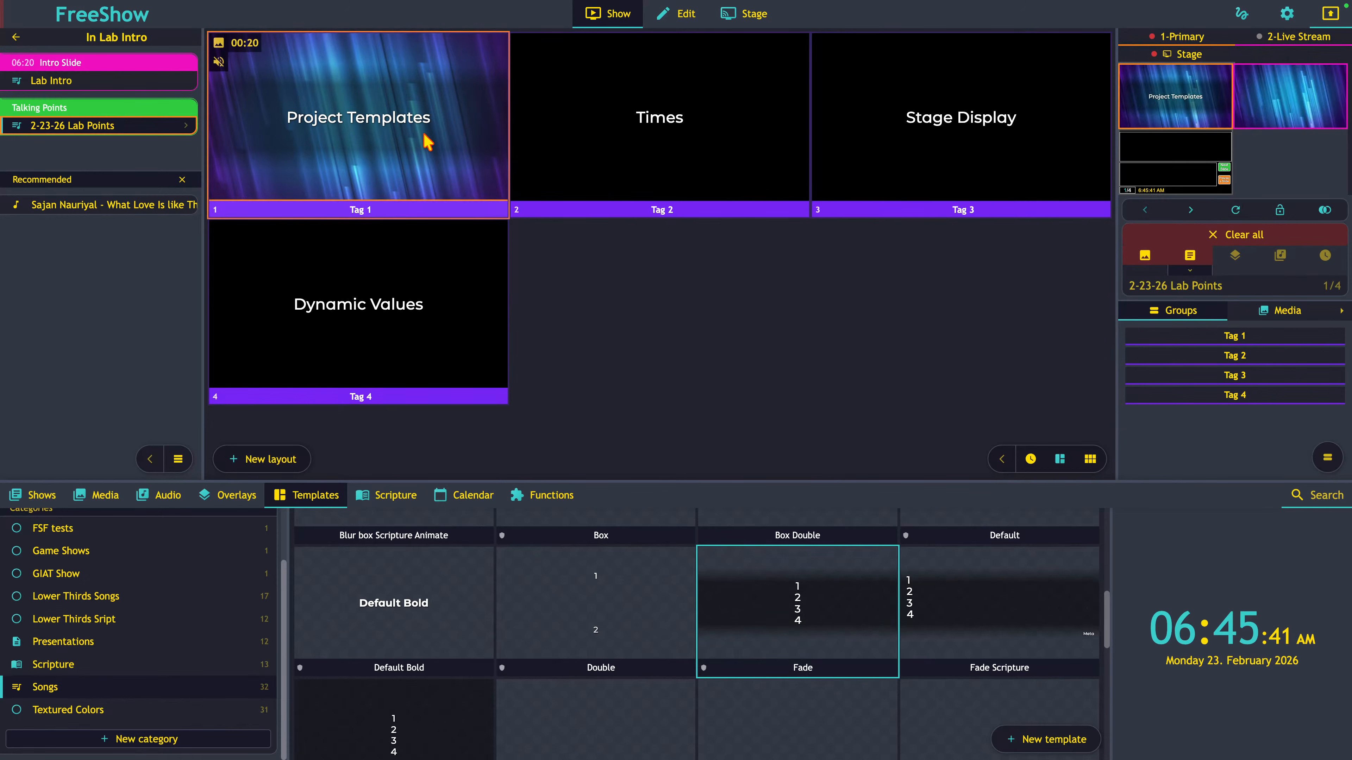
double_click(1188, 98)
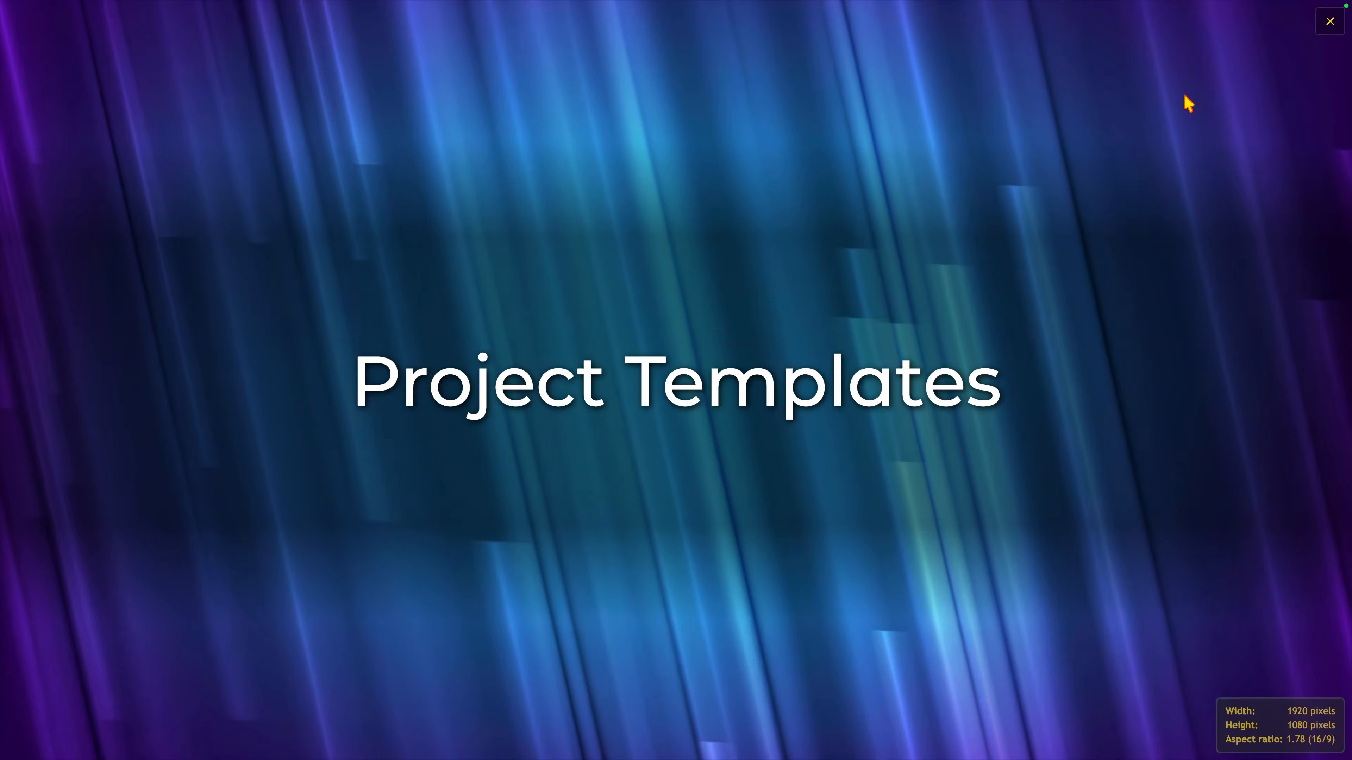
left_click(937, 339)
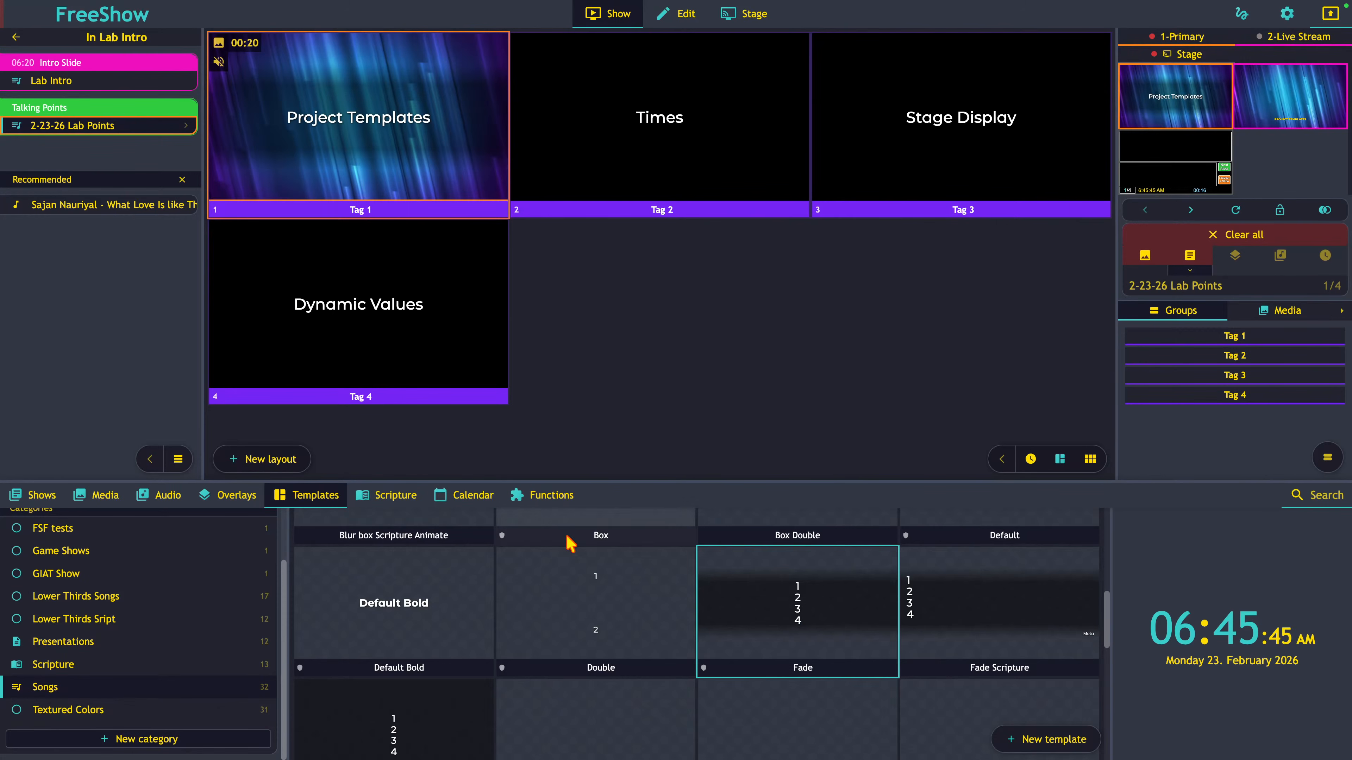
- Switch the show's slides back to the Blur box template and check the result in the enlarged primary output preview
scroll(458, 642, "up", 1)
scroll(460, 646, "up", 3)
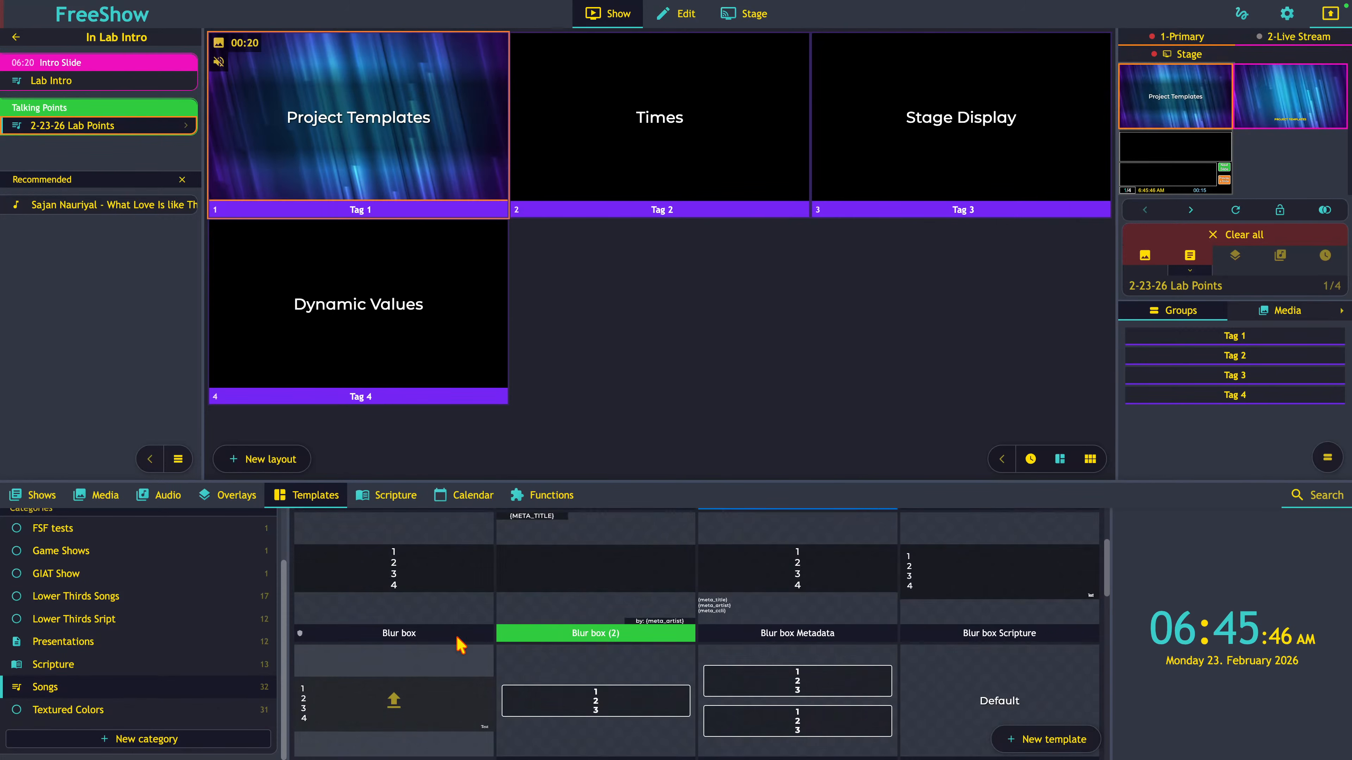
left_click(420, 595)
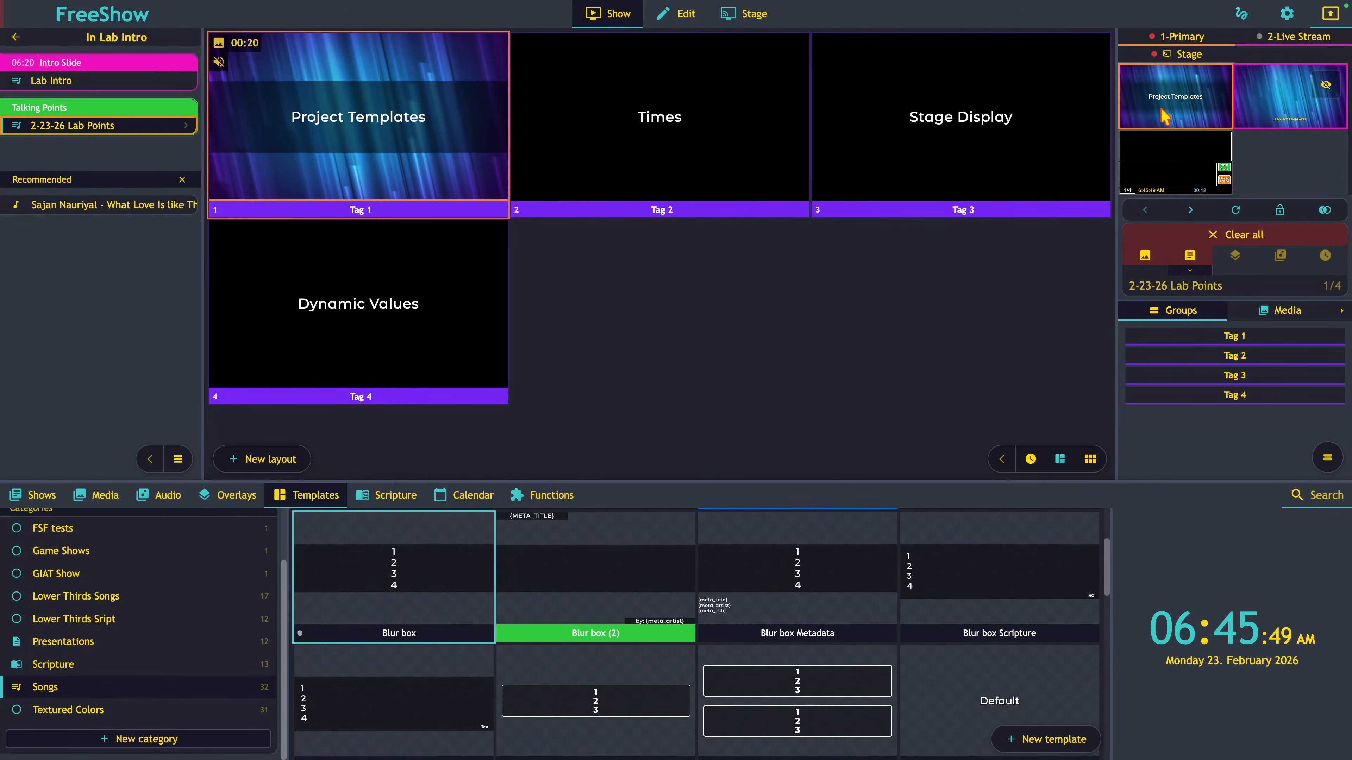
double_click(1201, 90)
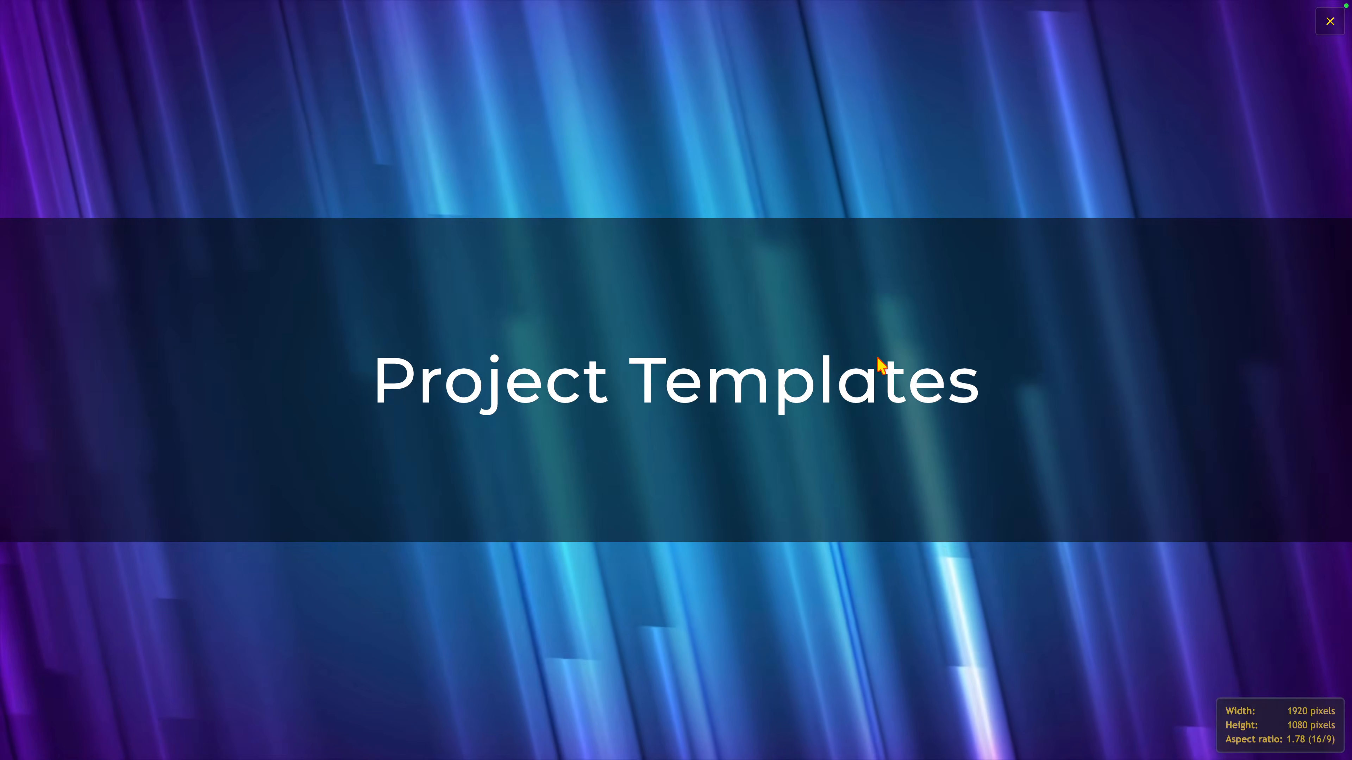
key("Escape")
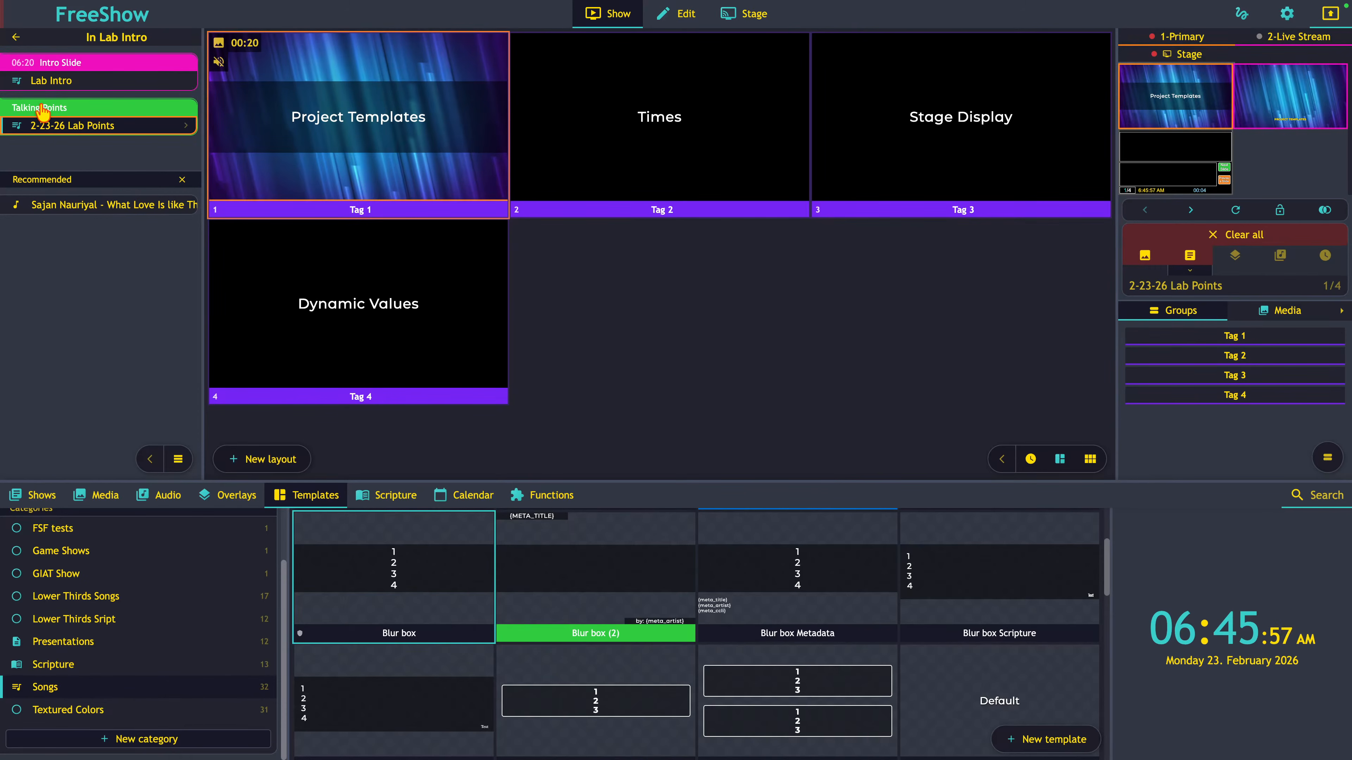
- Set the start time of the Talking Points section to 06:50 AM
right_click(111, 114)
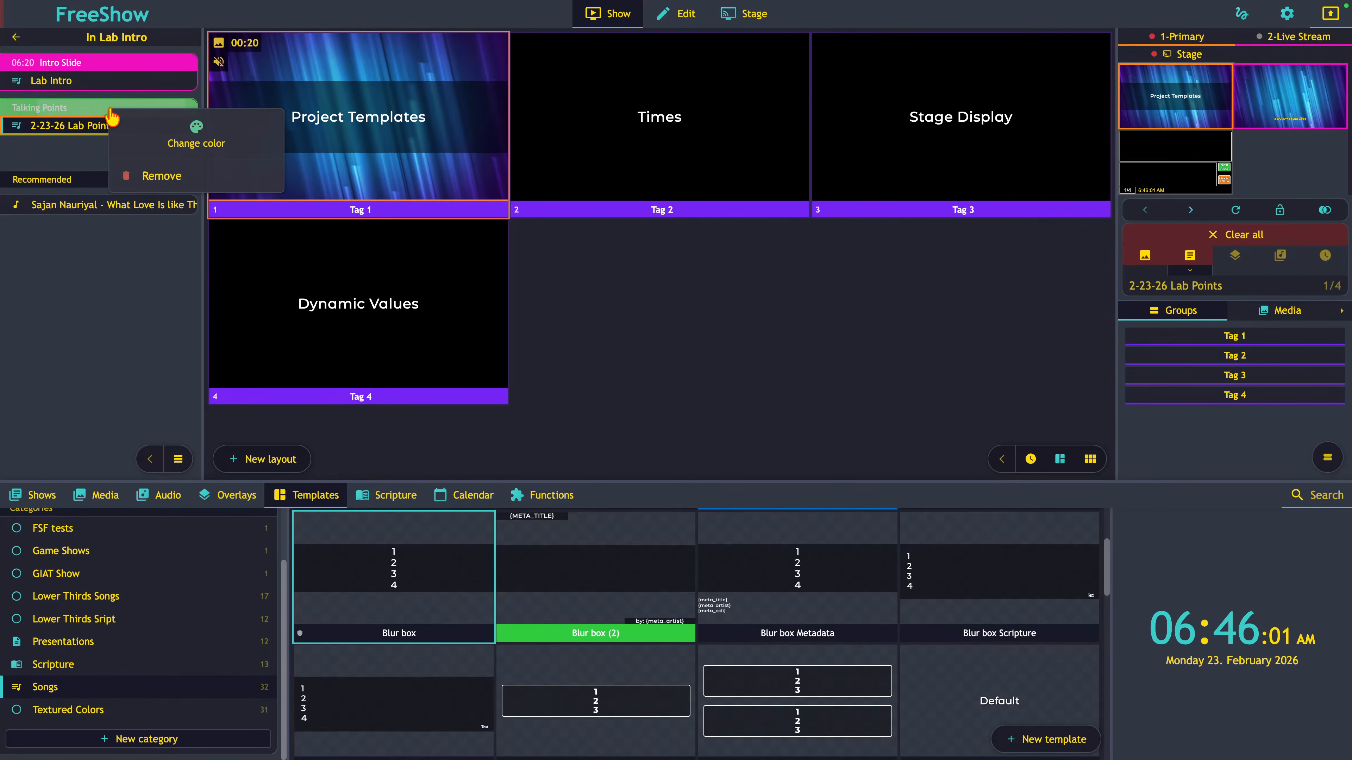
left_click(80, 111)
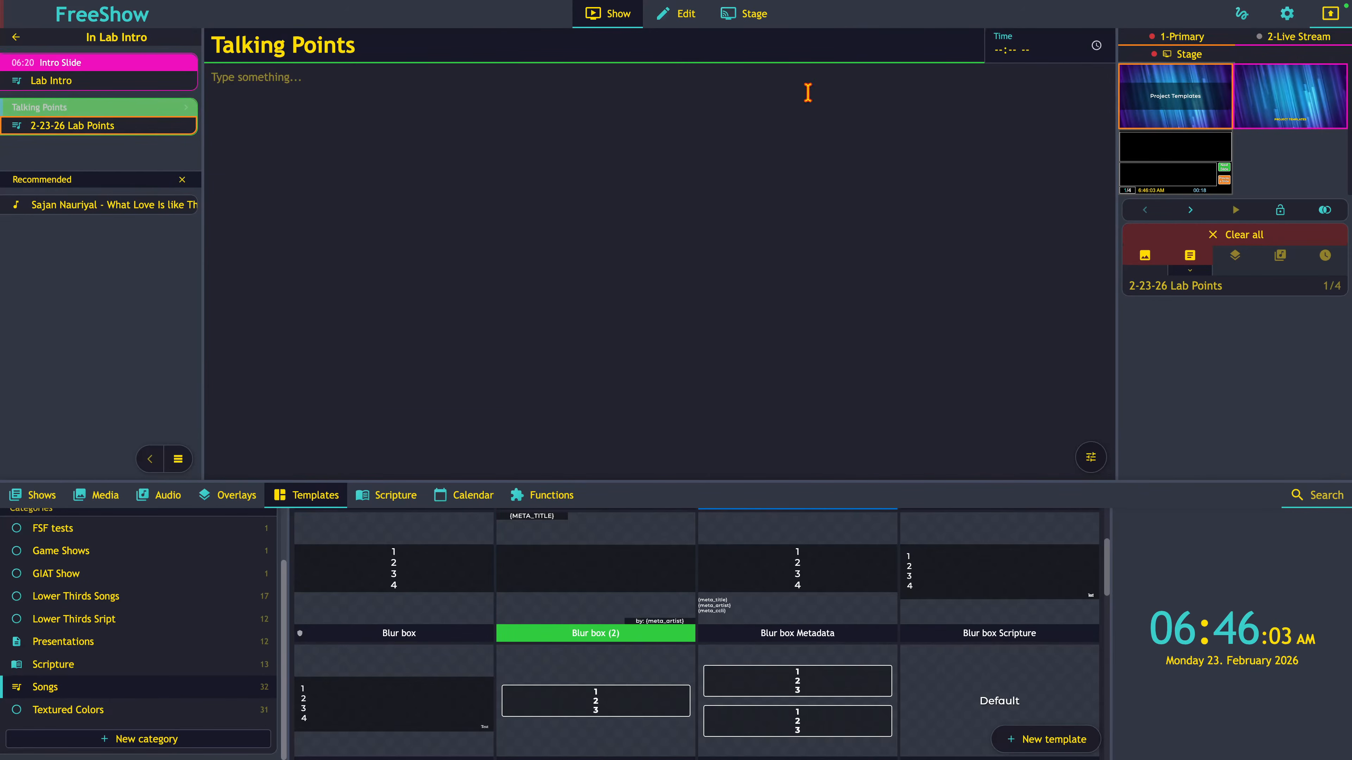
left_click(997, 50)
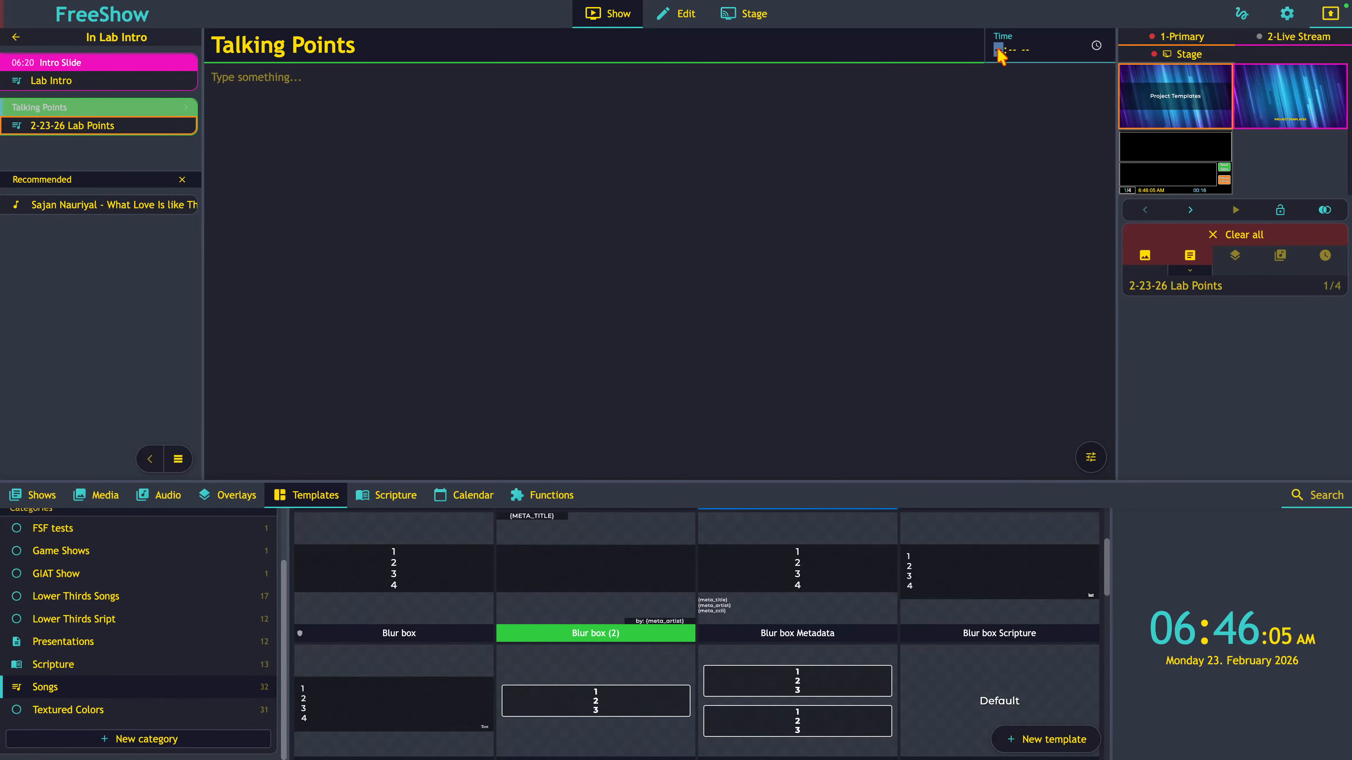
type("06:-- --")
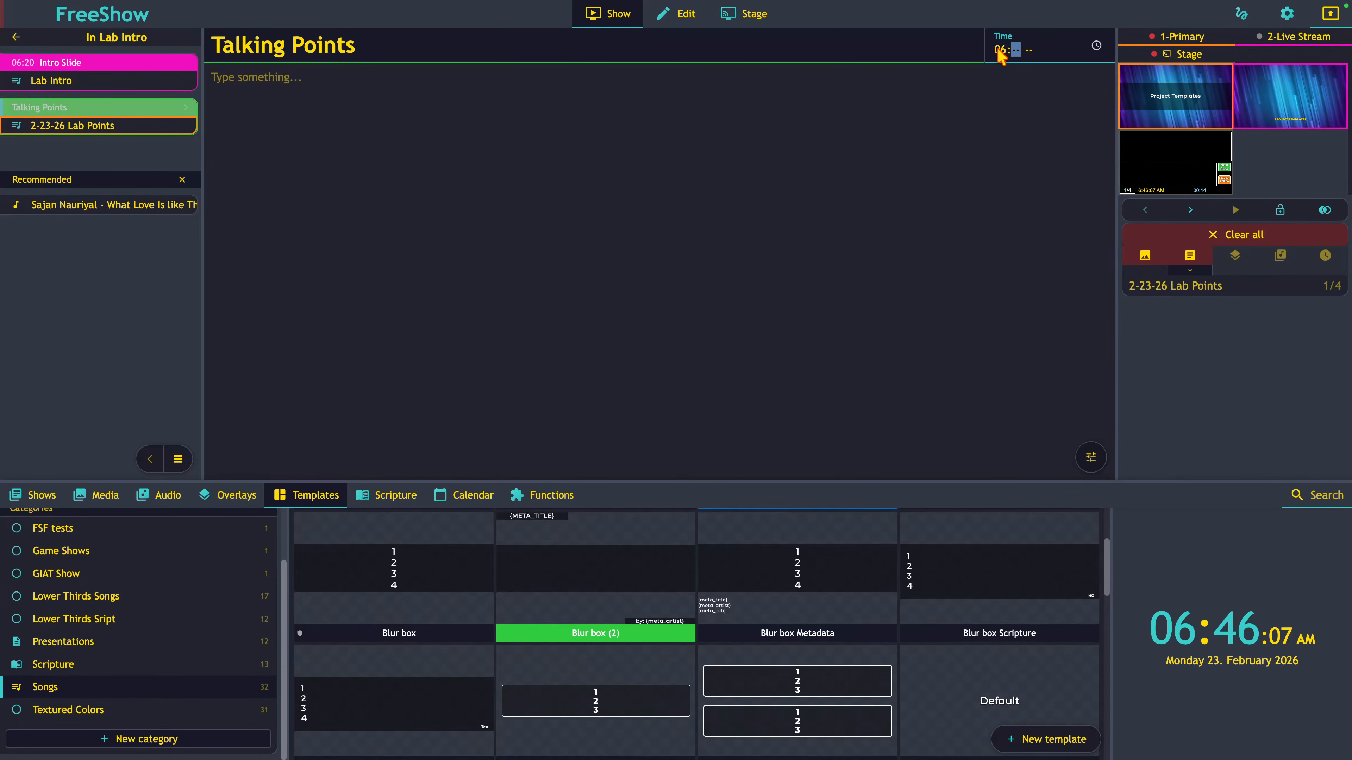
type("50")
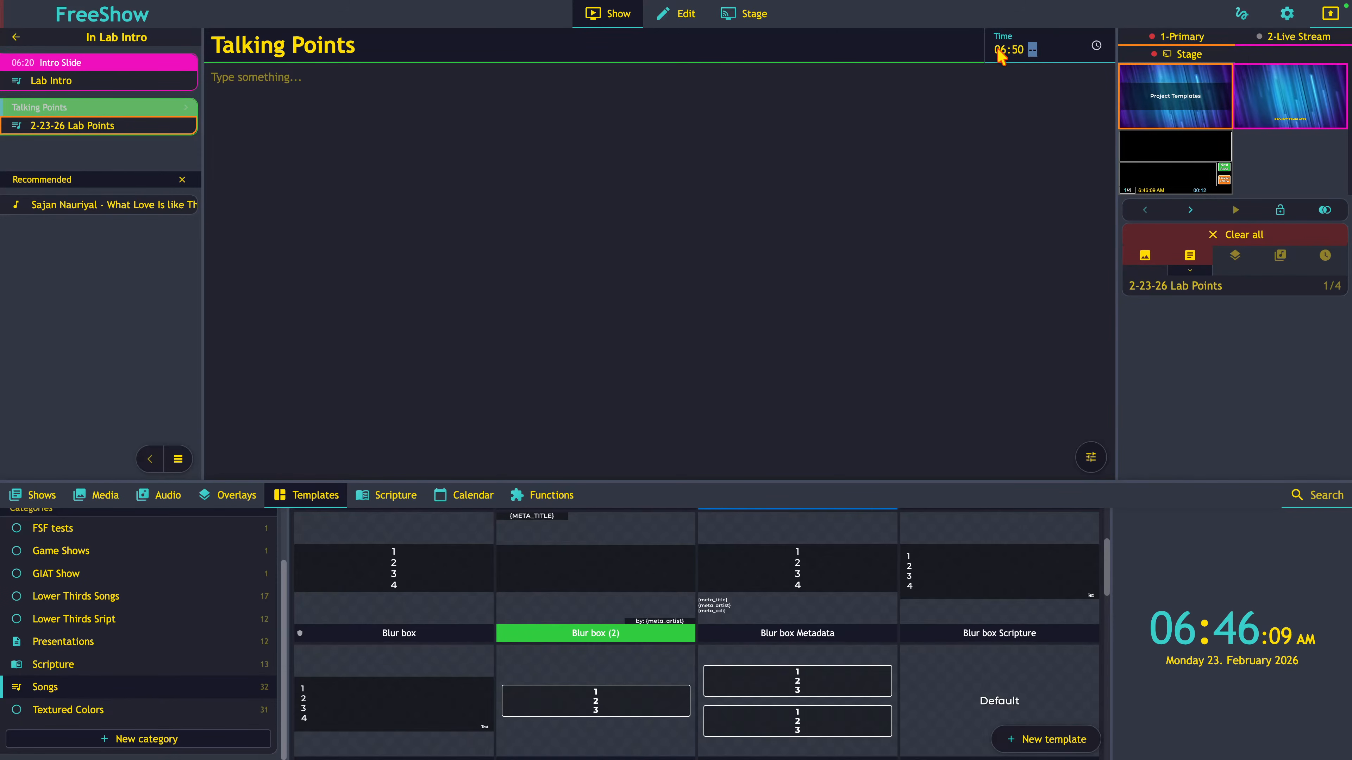
type("a")
key("Return")
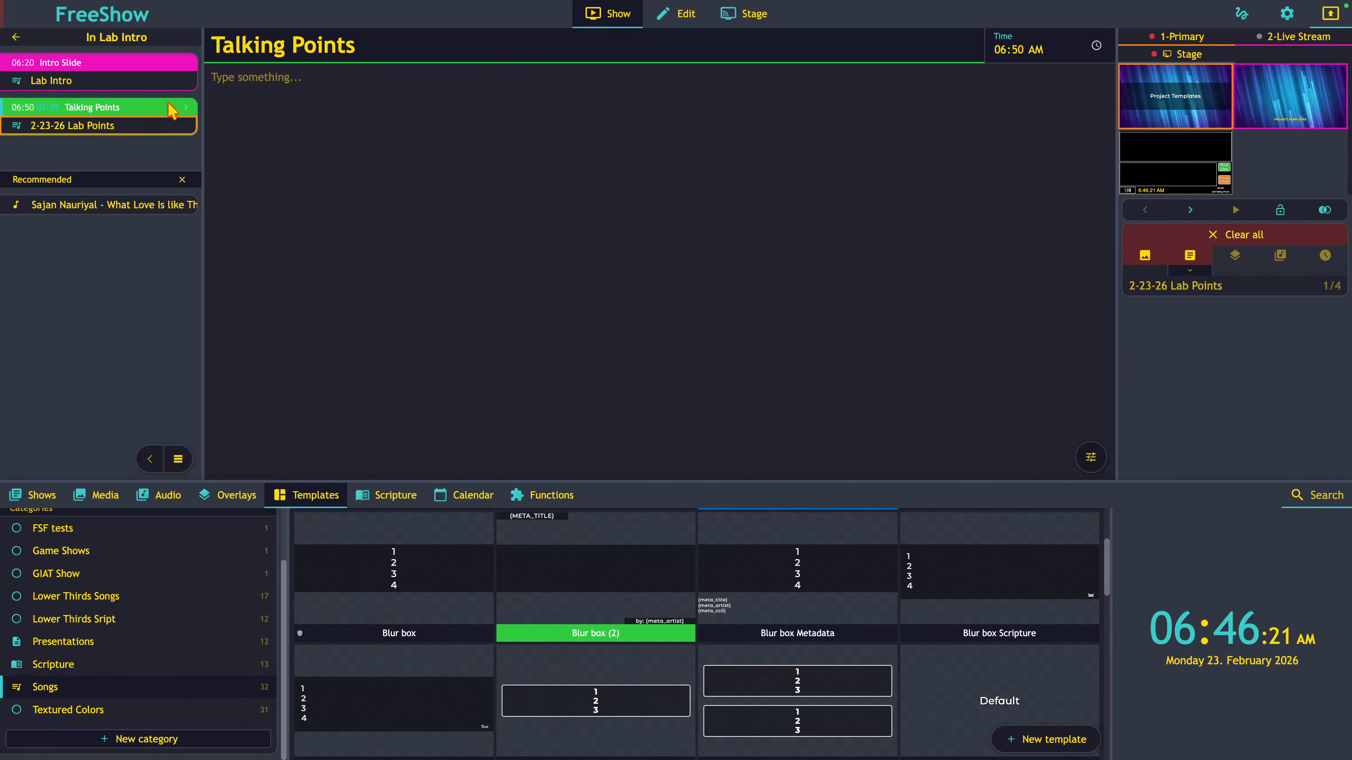
- Change the Talking Points section's colour to dark navy blue
right_click(171, 111)
left_click(222, 126)
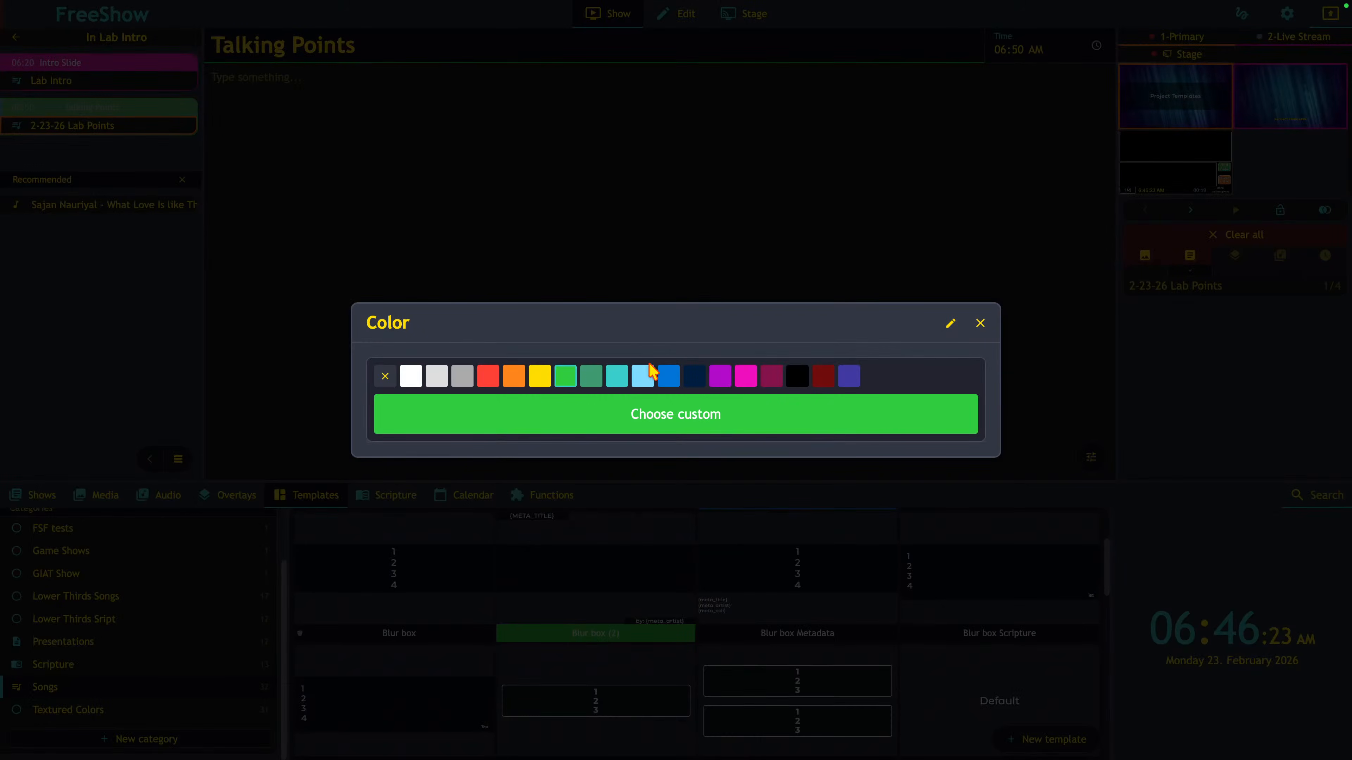
left_click(694, 379)
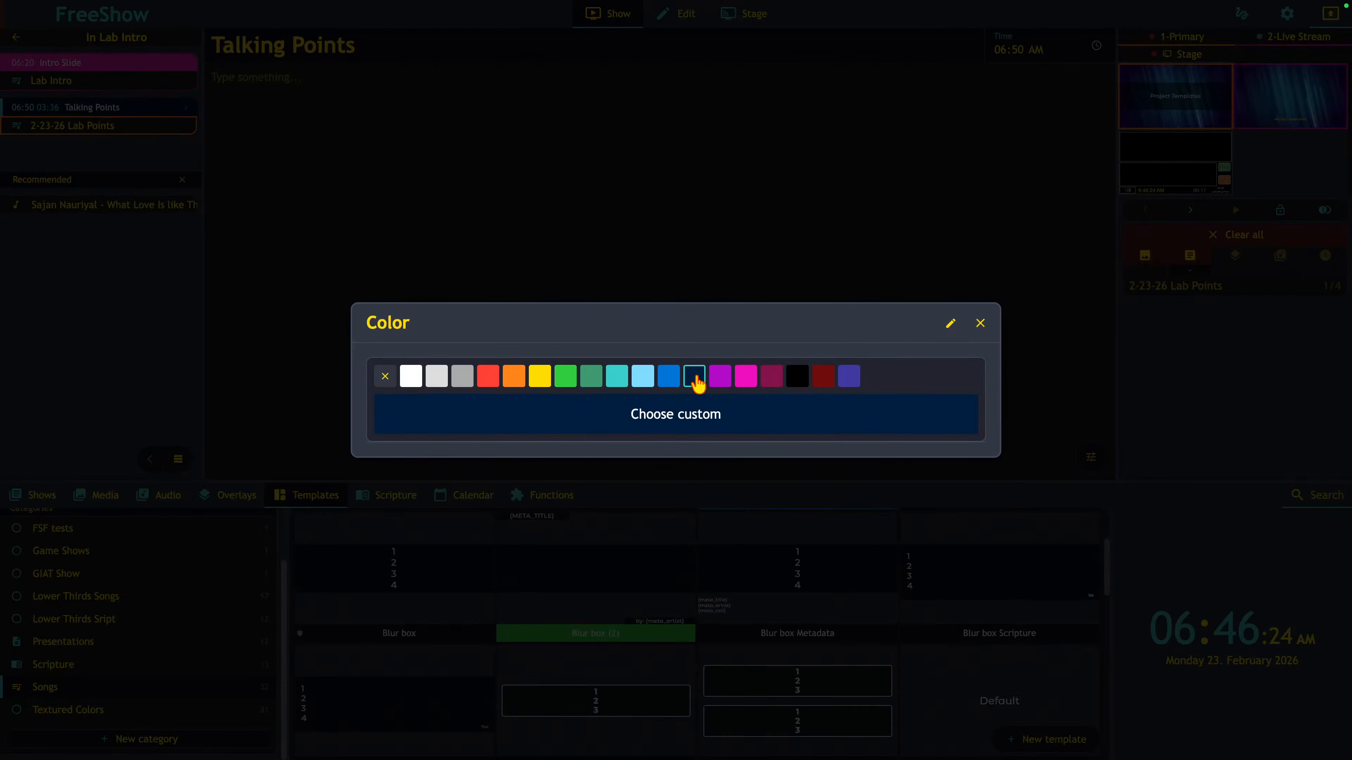
left_click(980, 325)
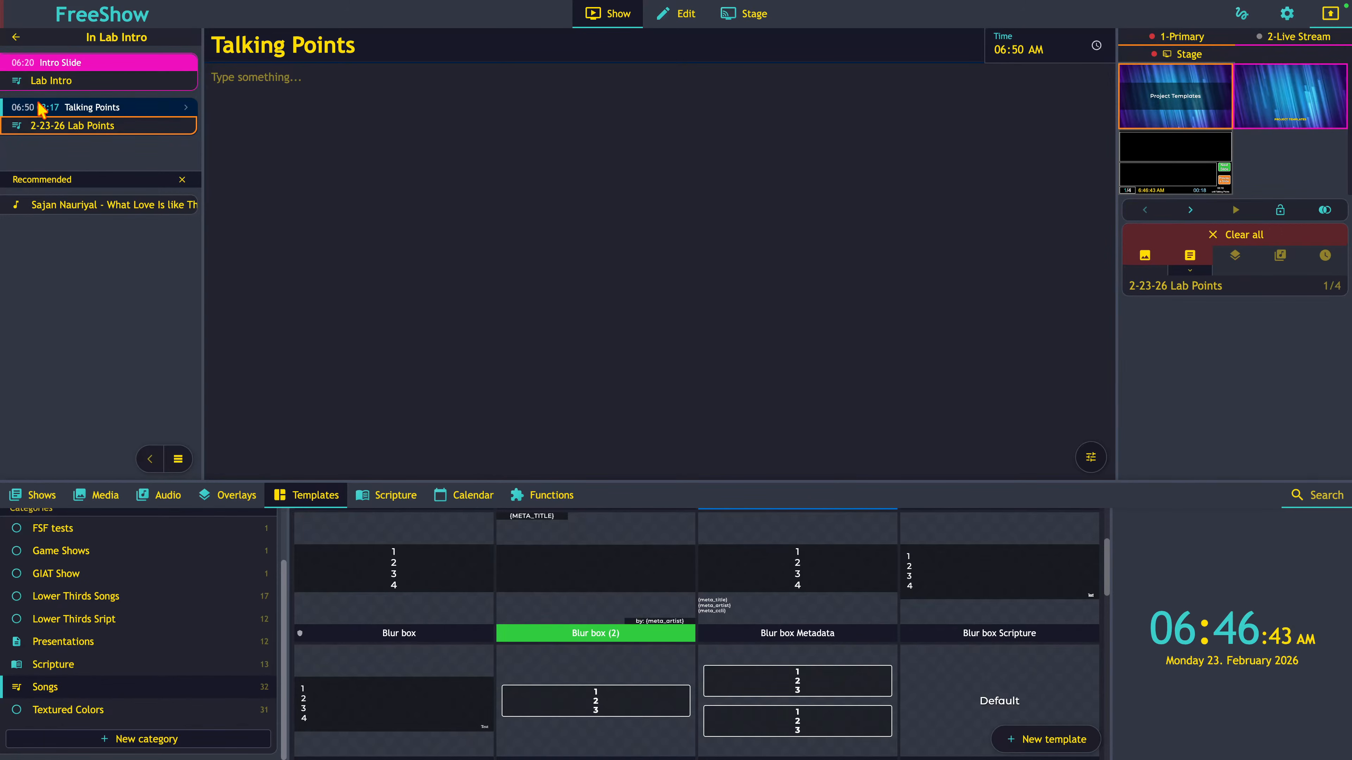
- Create a project template from the In Lab Intro project and name it In the Lab Intro
left_click(16, 38)
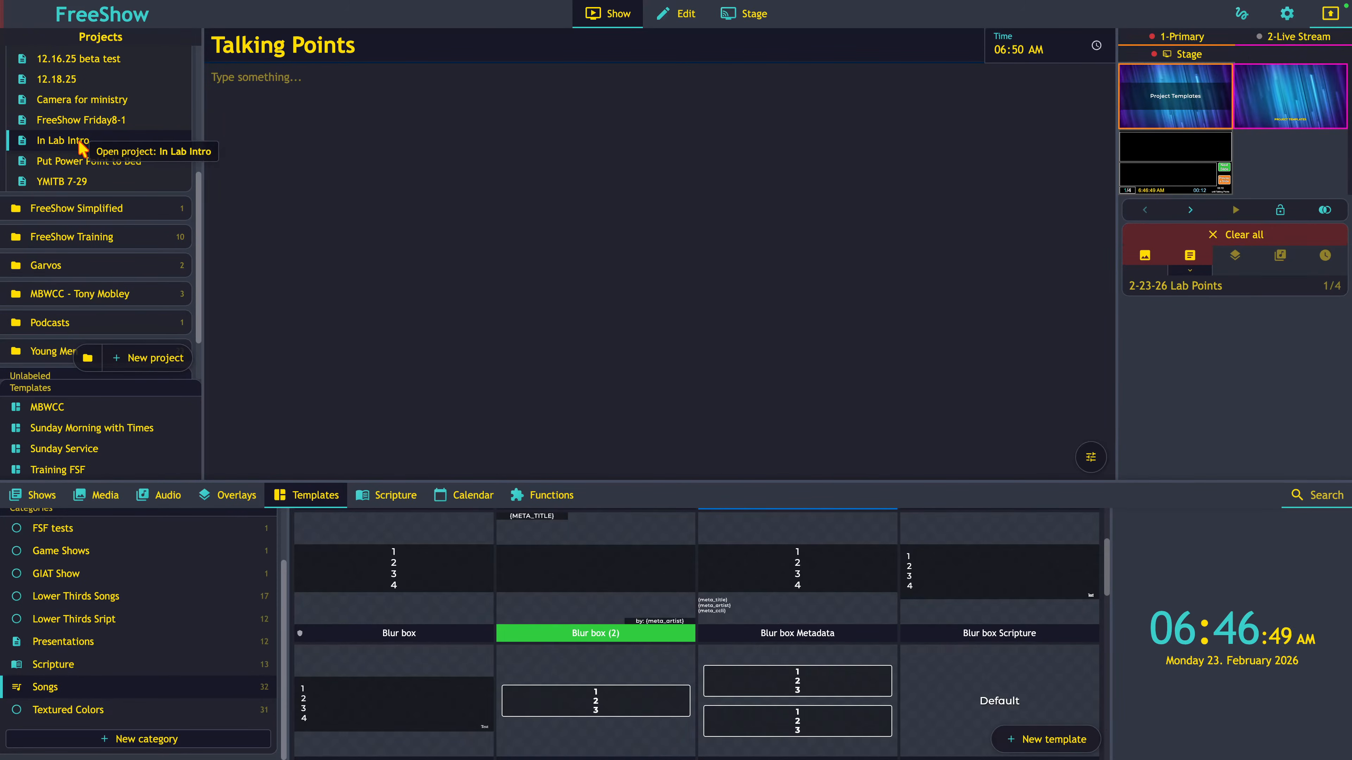
right_click(66, 143)
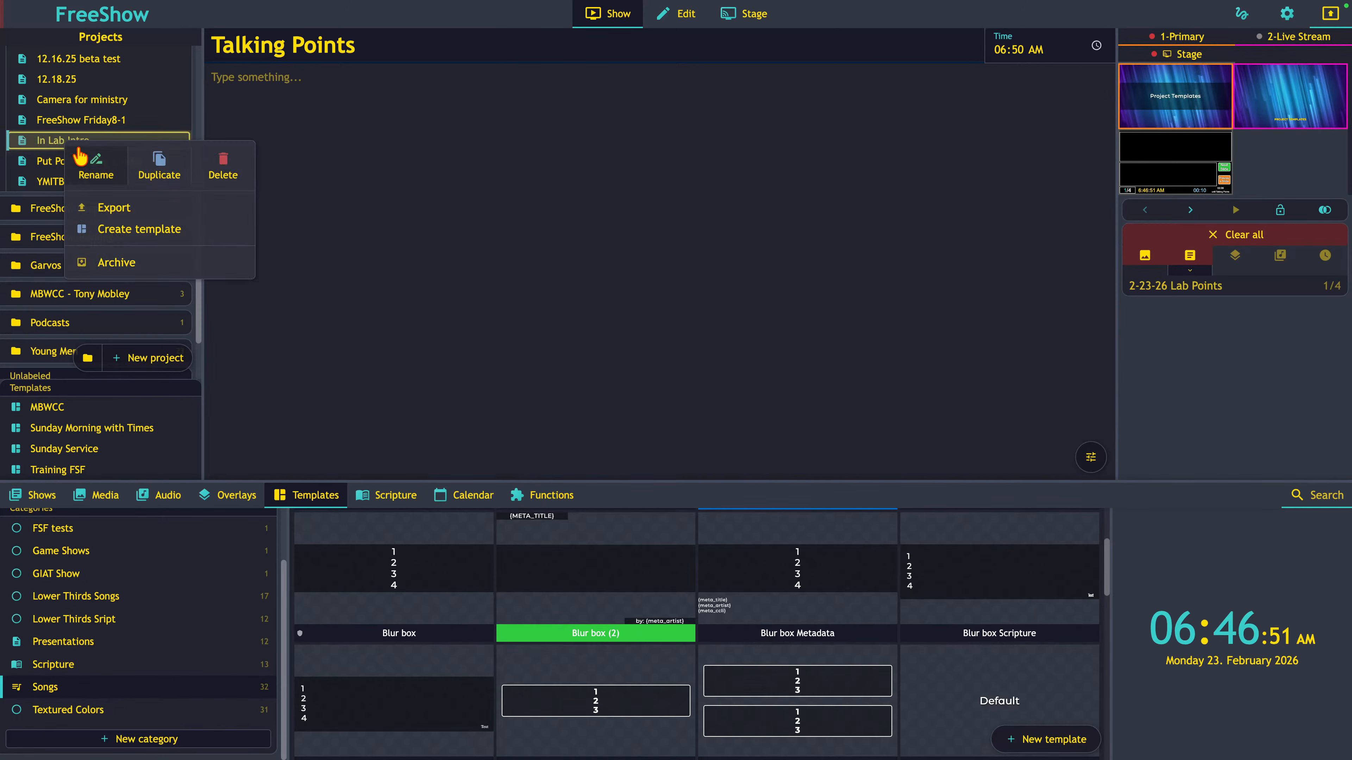
left_click(107, 236)
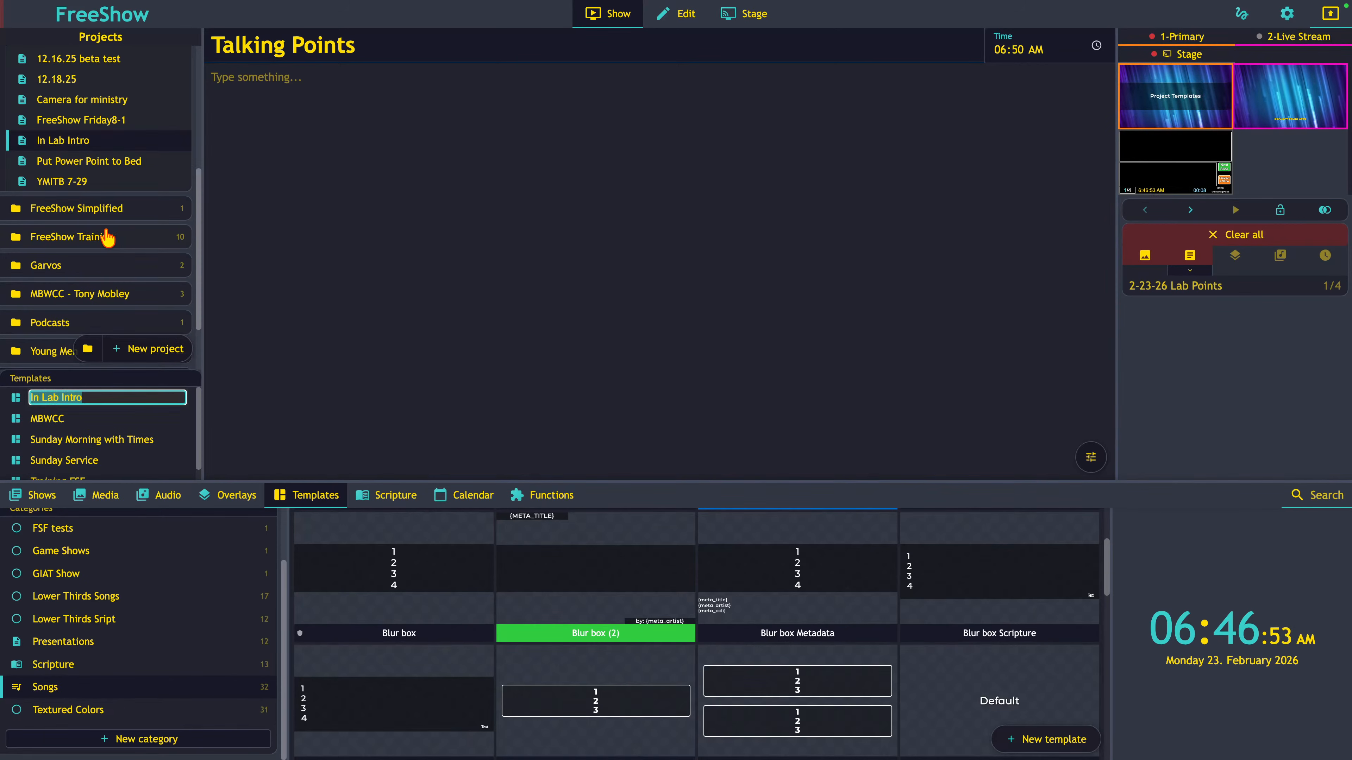
left_click(40, 398)
type("the")
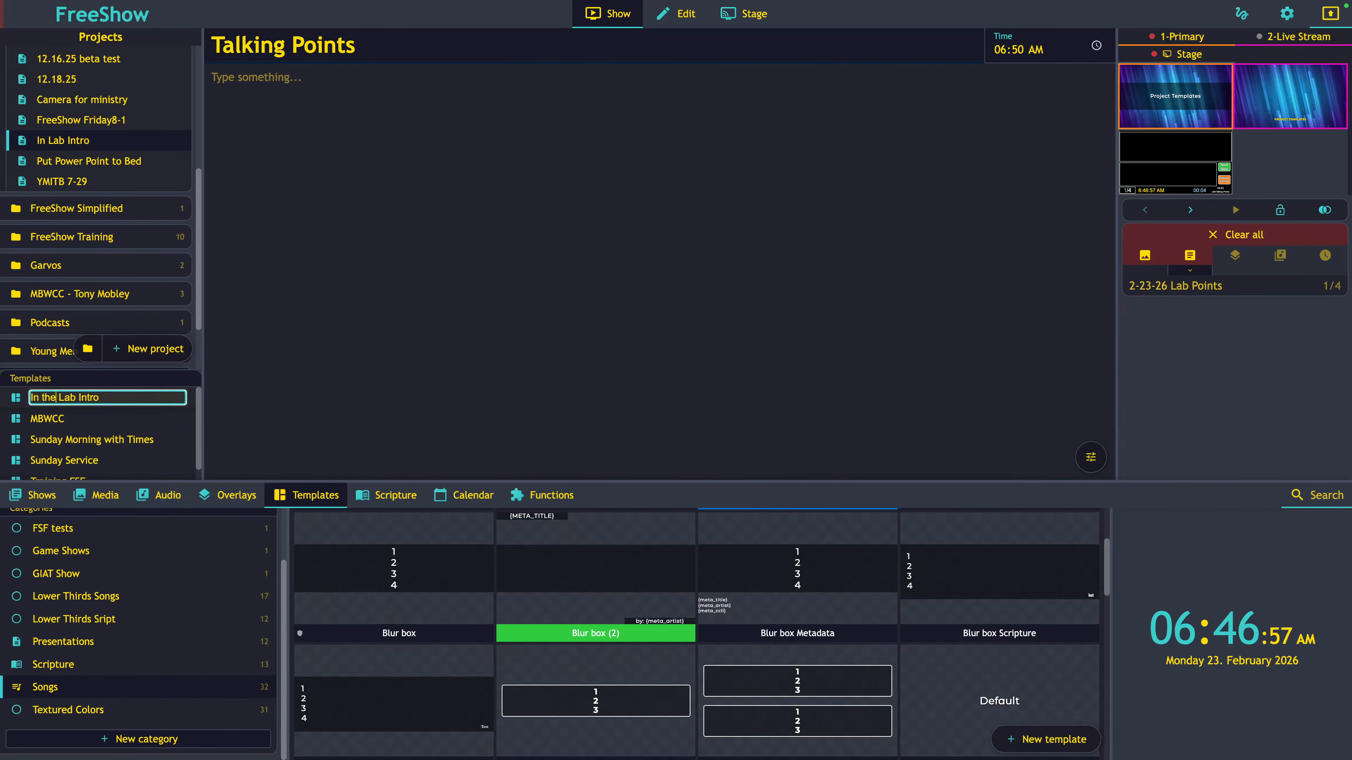
key("Return")
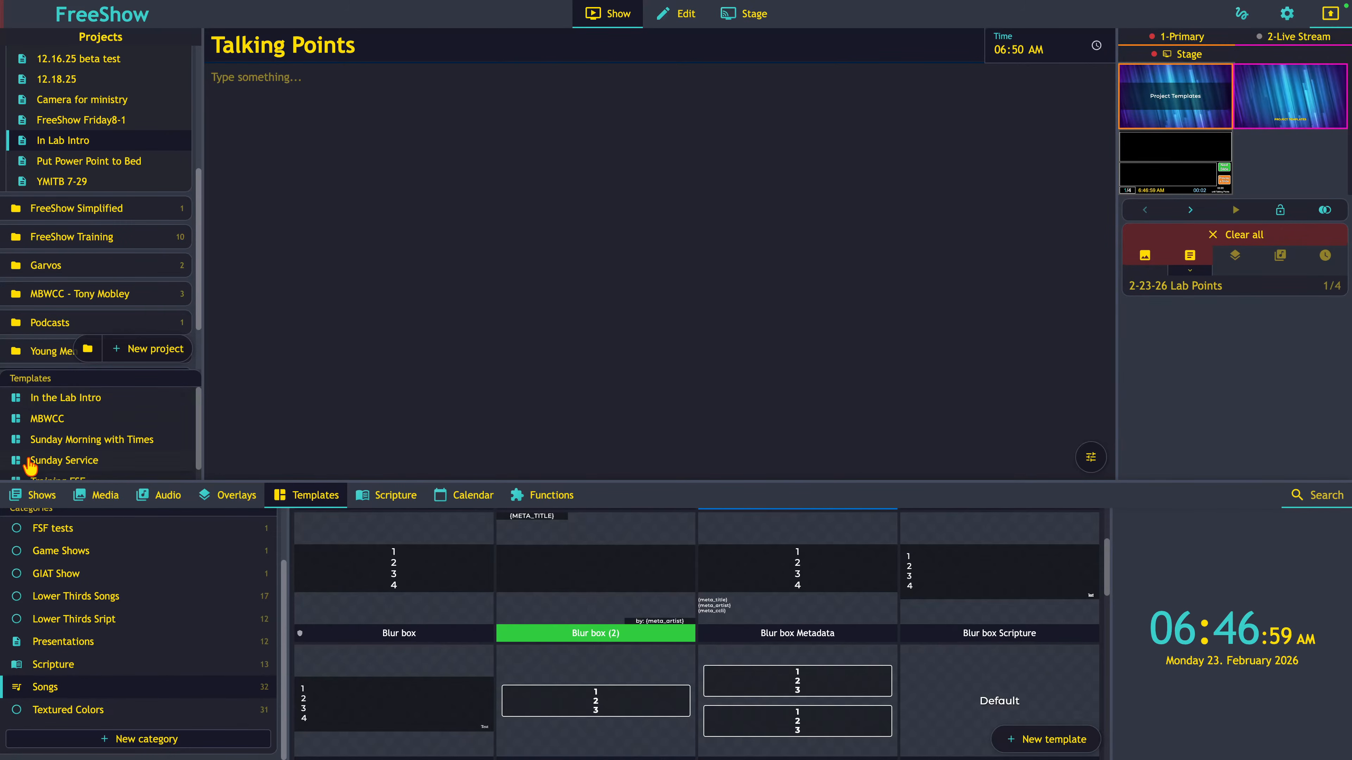
- Create a new project folder named In The Lab inside the FreeShow Friday folder
scroll(92, 223, "up", 2)
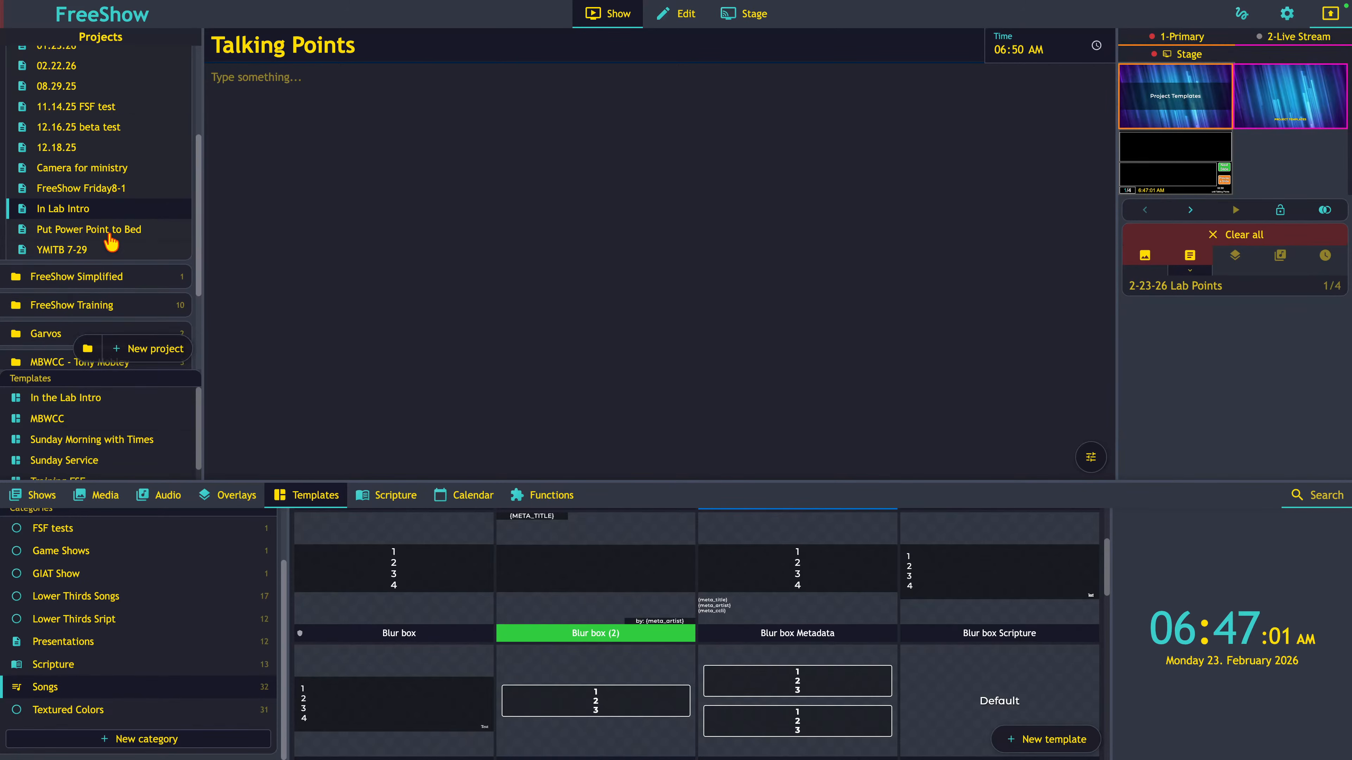
scroll(94, 240, "down", 3)
scroll(80, 288, "up", 5)
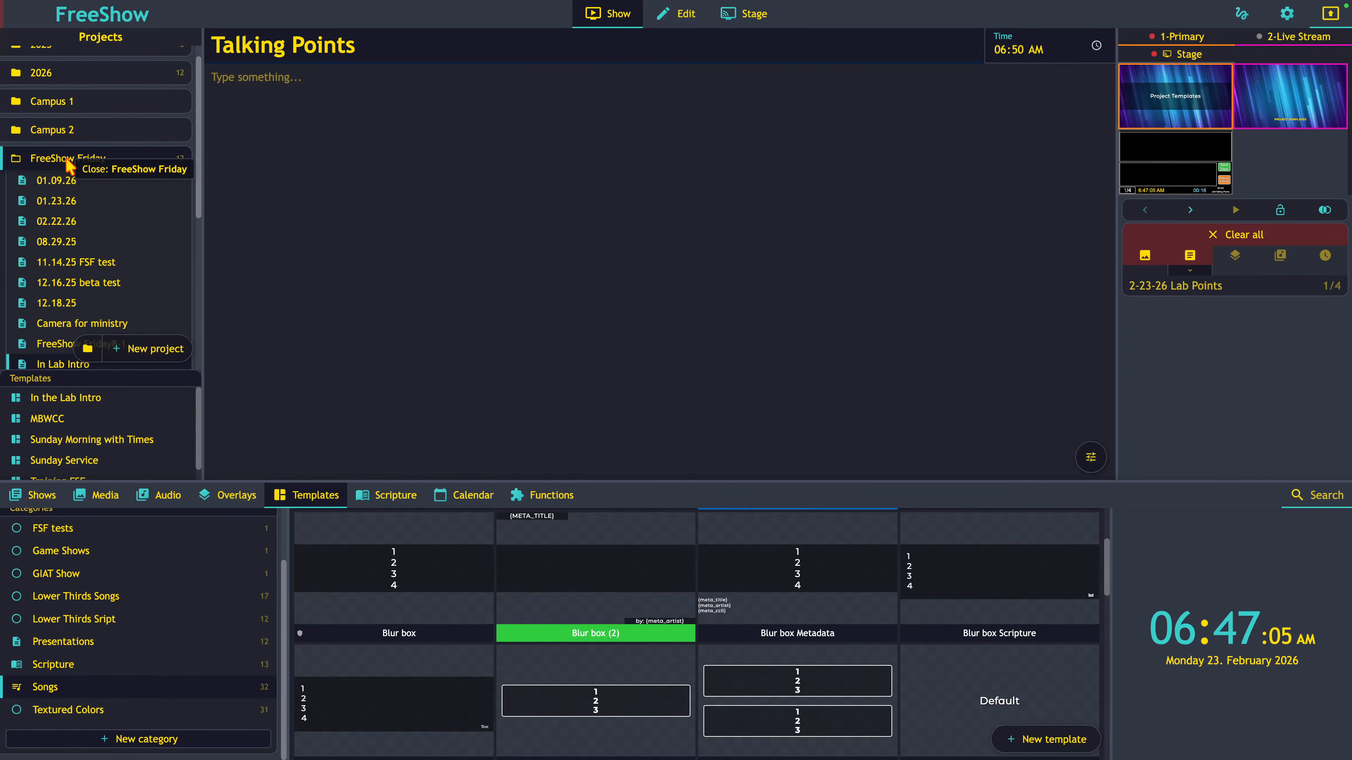
left_click(69, 160)
scroll(68, 172, "down", 2)
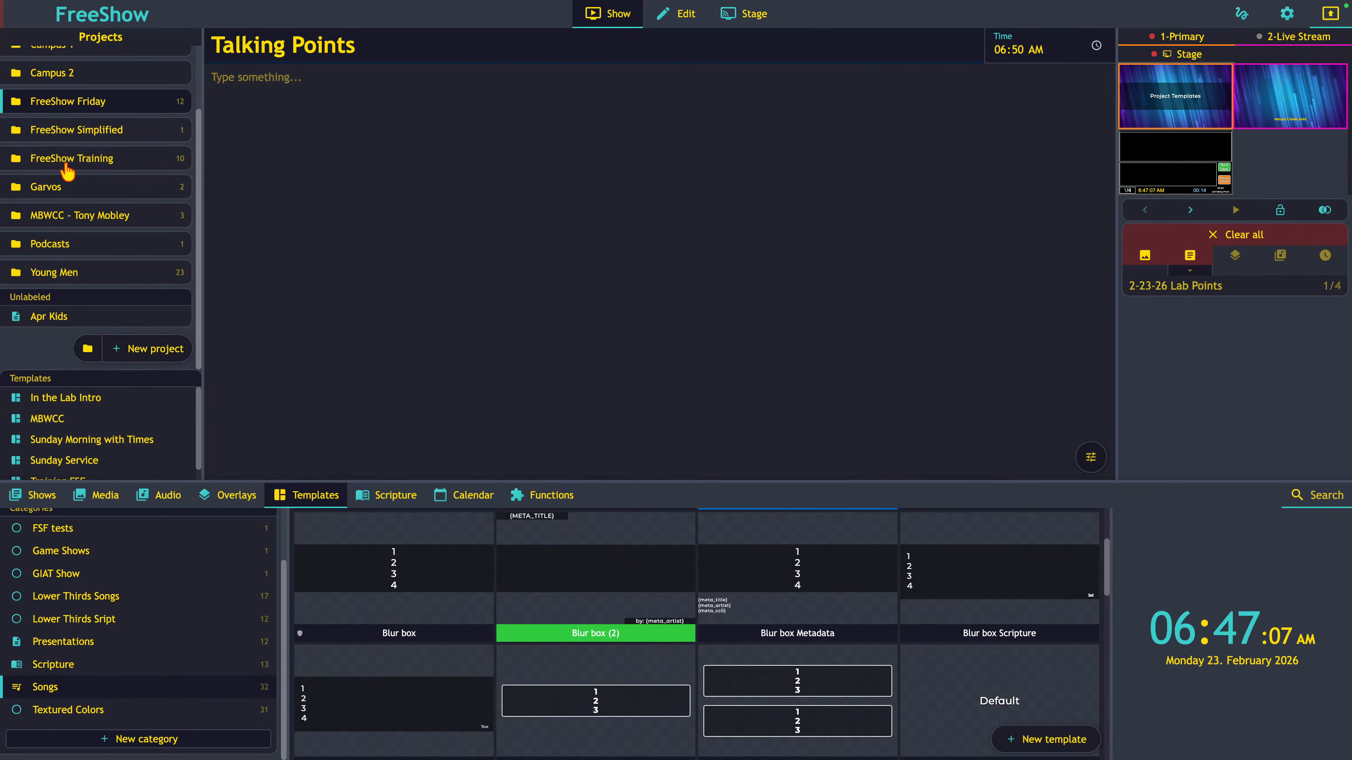
left_click(94, 351)
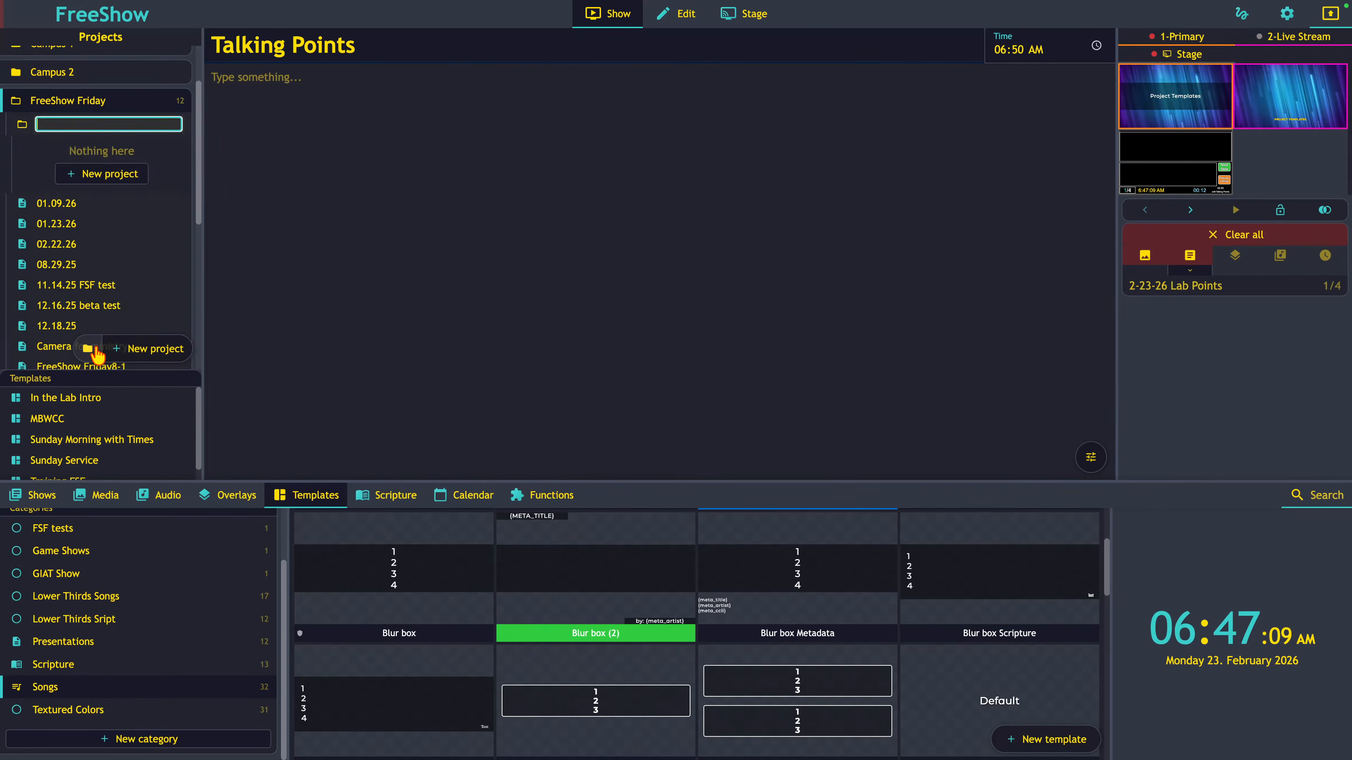
scroll(111, 158, "up", 5)
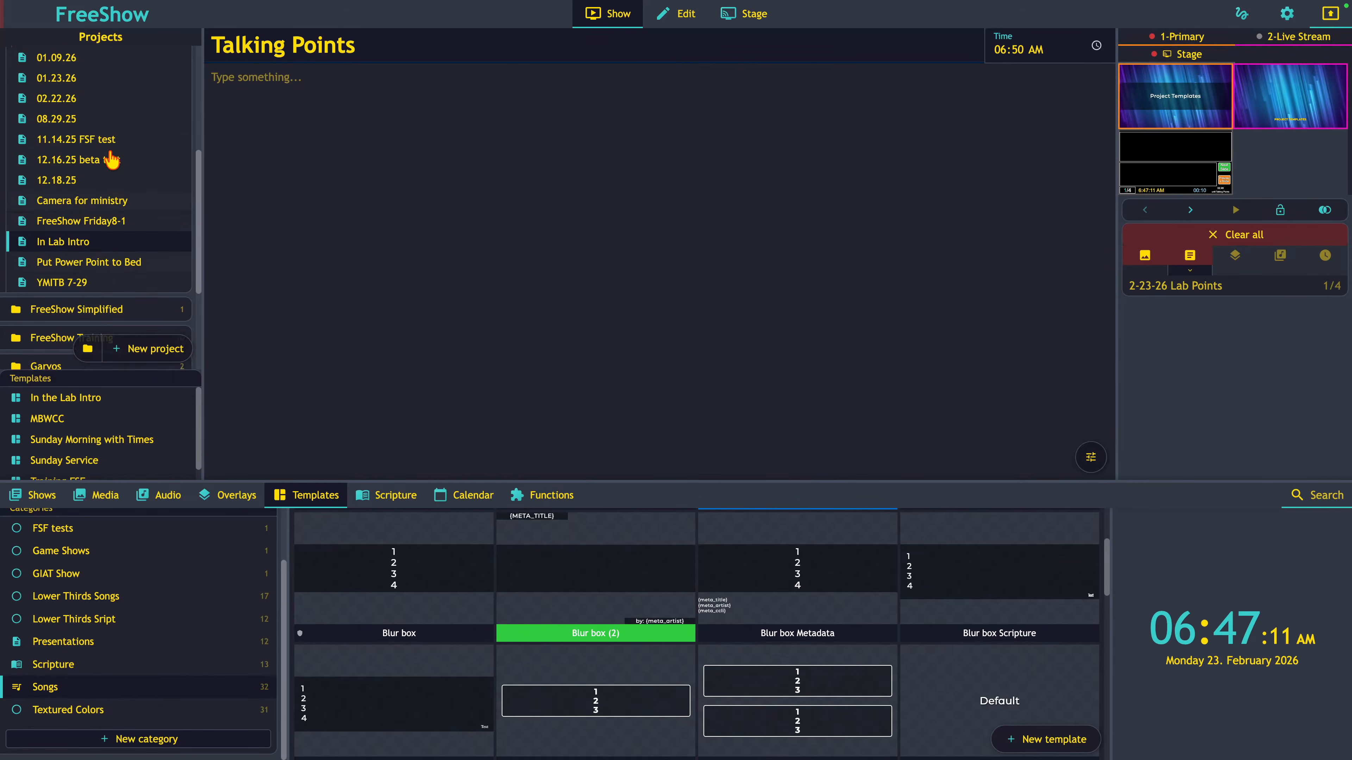
scroll(111, 159, "up", 2)
type("In")
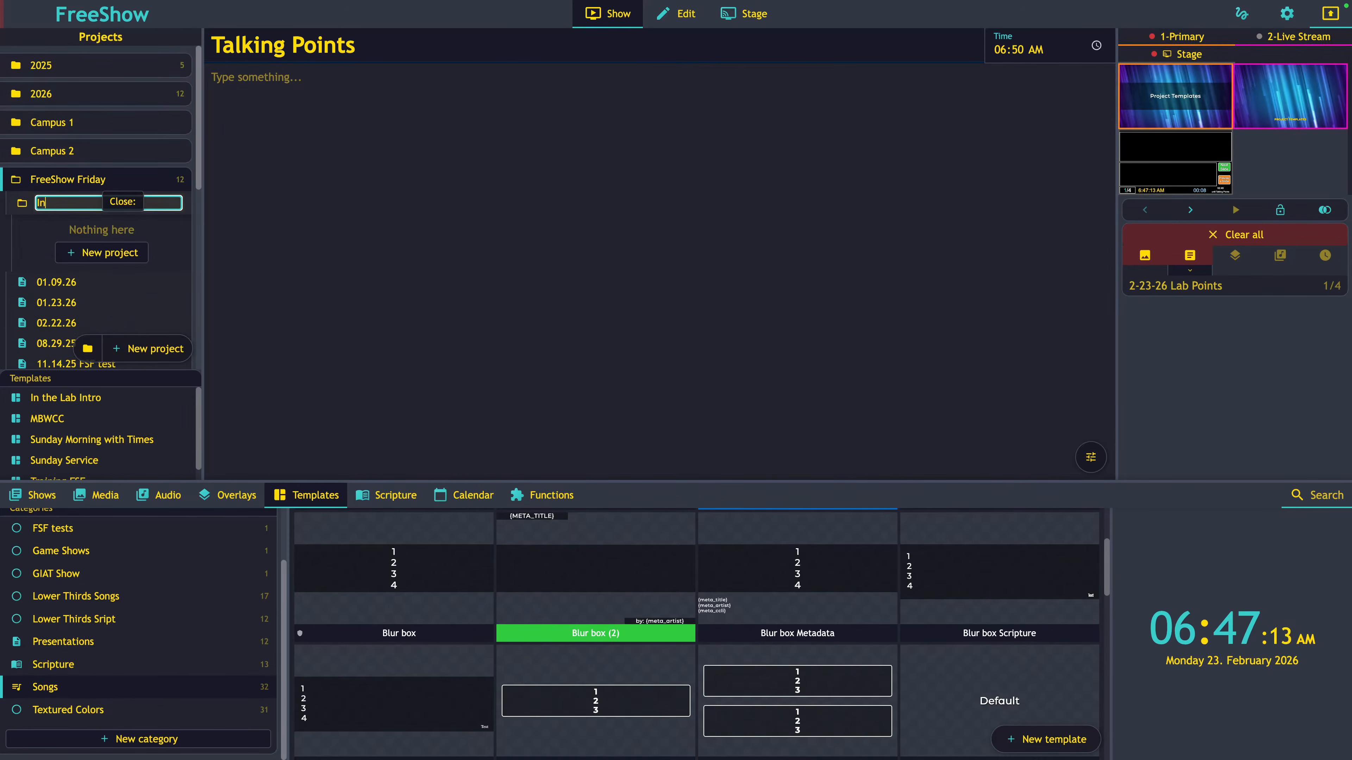
type(" The Lab")
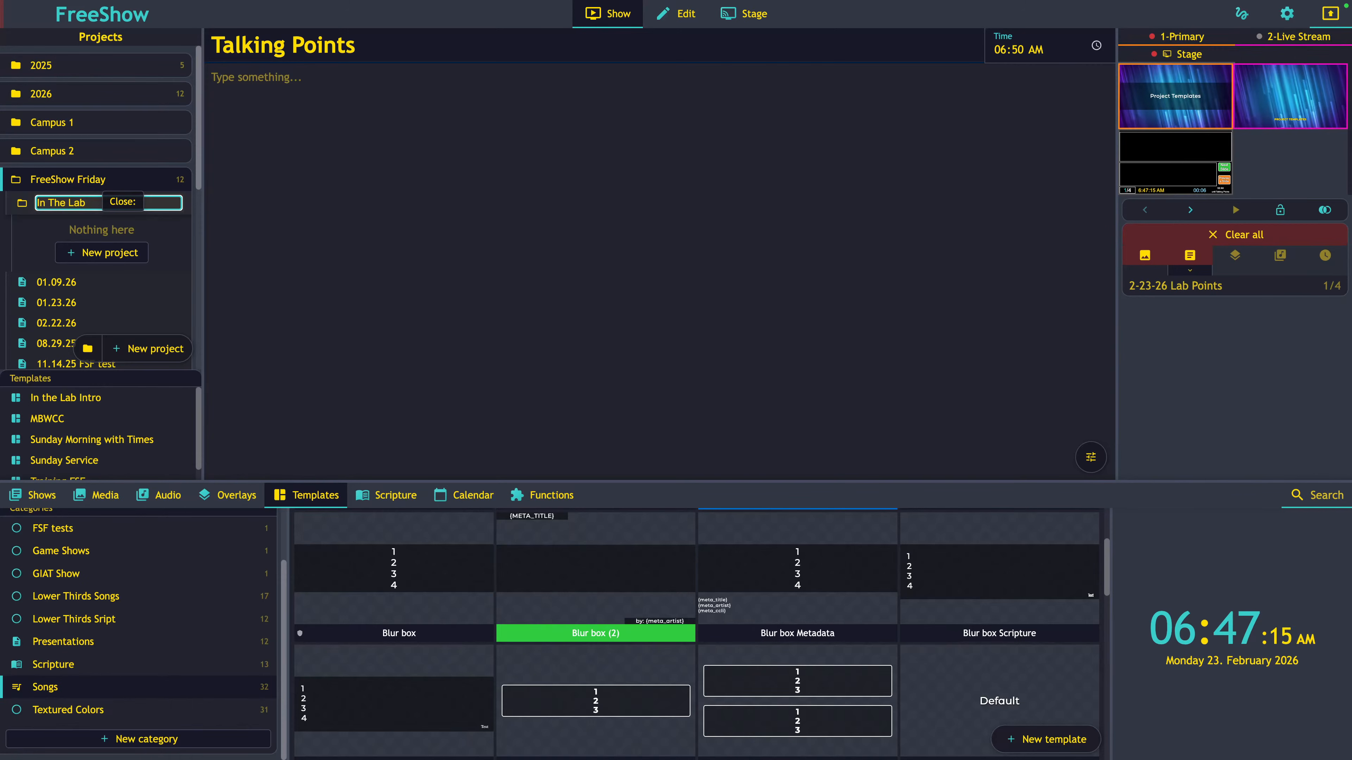
key("Return")
- Move the In The Lab folder into the 2026 folder, collapse FreeShow Friday and expand 2026
left_click_drag(53, 203, 46, 94)
scroll(46, 94, "down", 5)
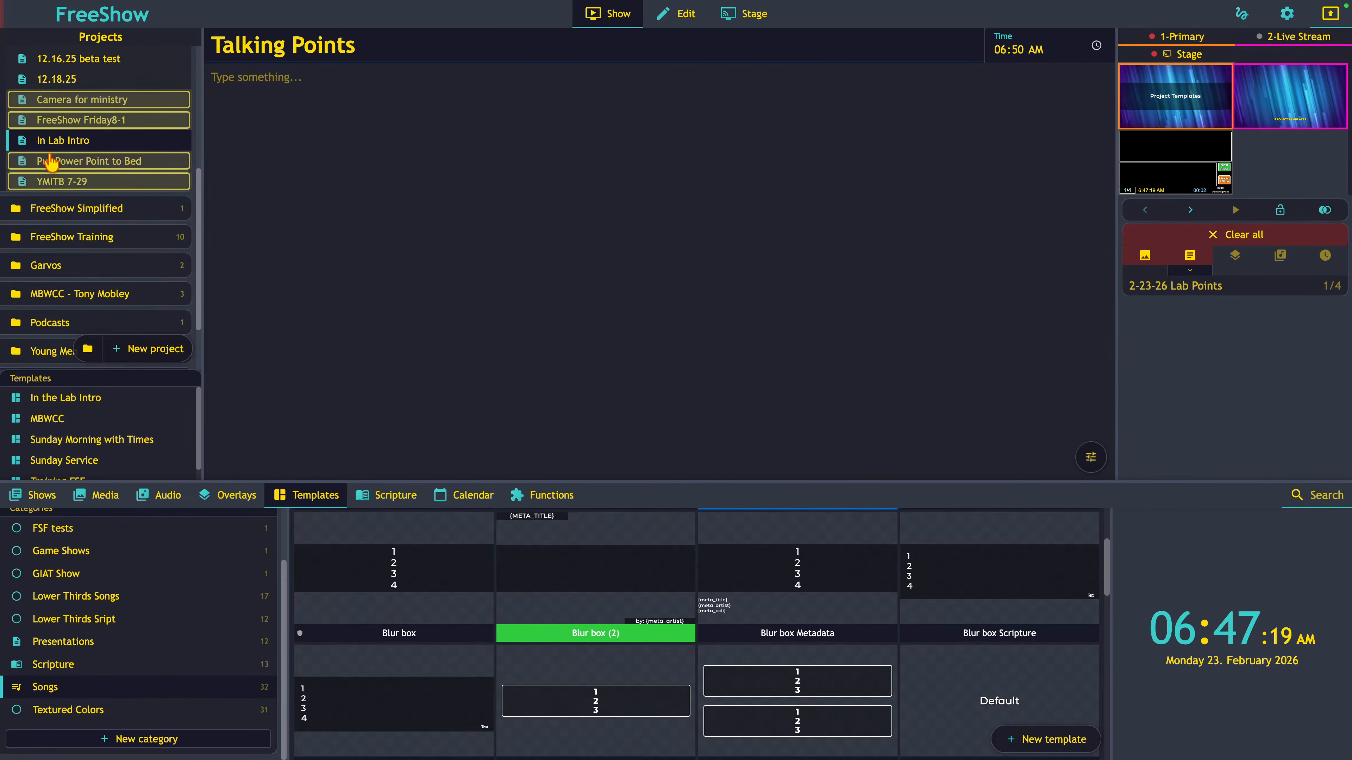
scroll(51, 163, "up", 5)
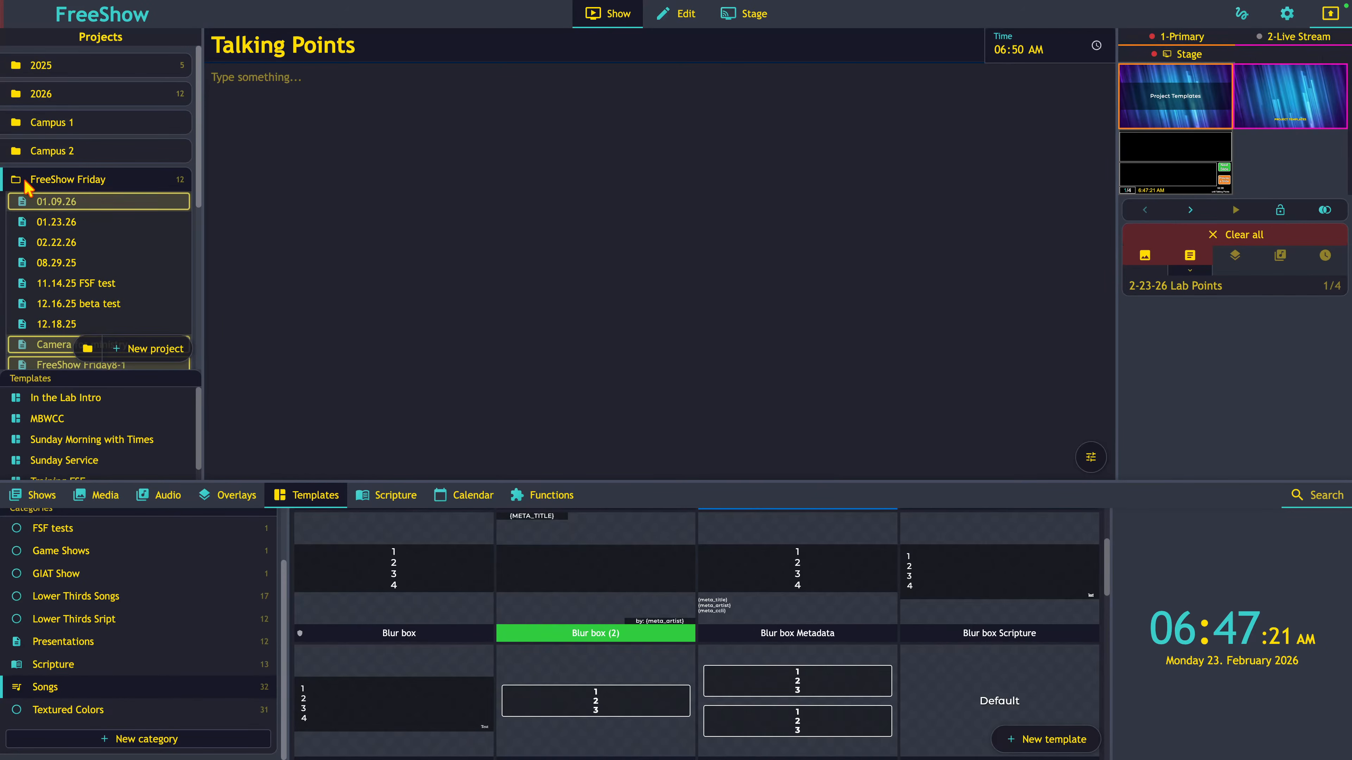
left_click(25, 182)
left_click(49, 95)
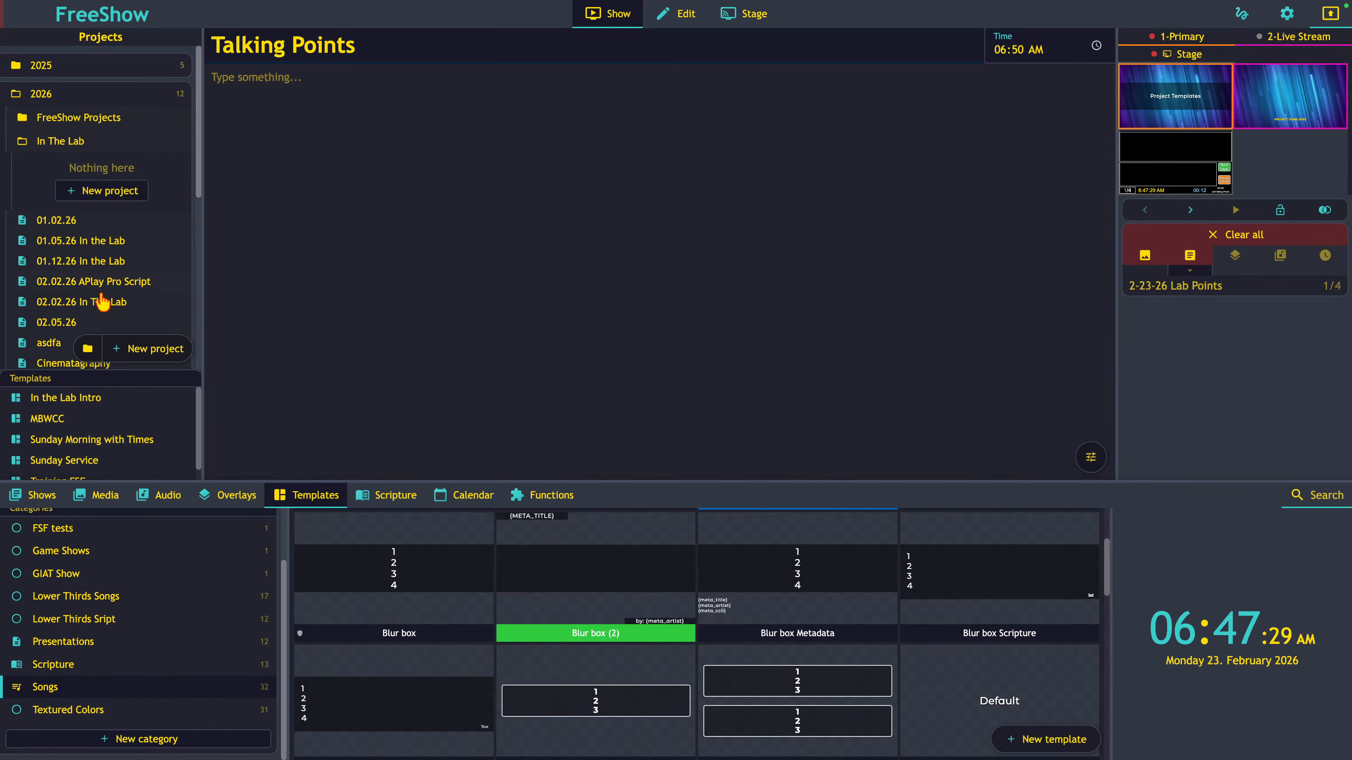
- Create a project in the 2026 folder from the In the Lab Intro template, keep its default name, and return to the project list
scroll(88, 459, "down", 1)
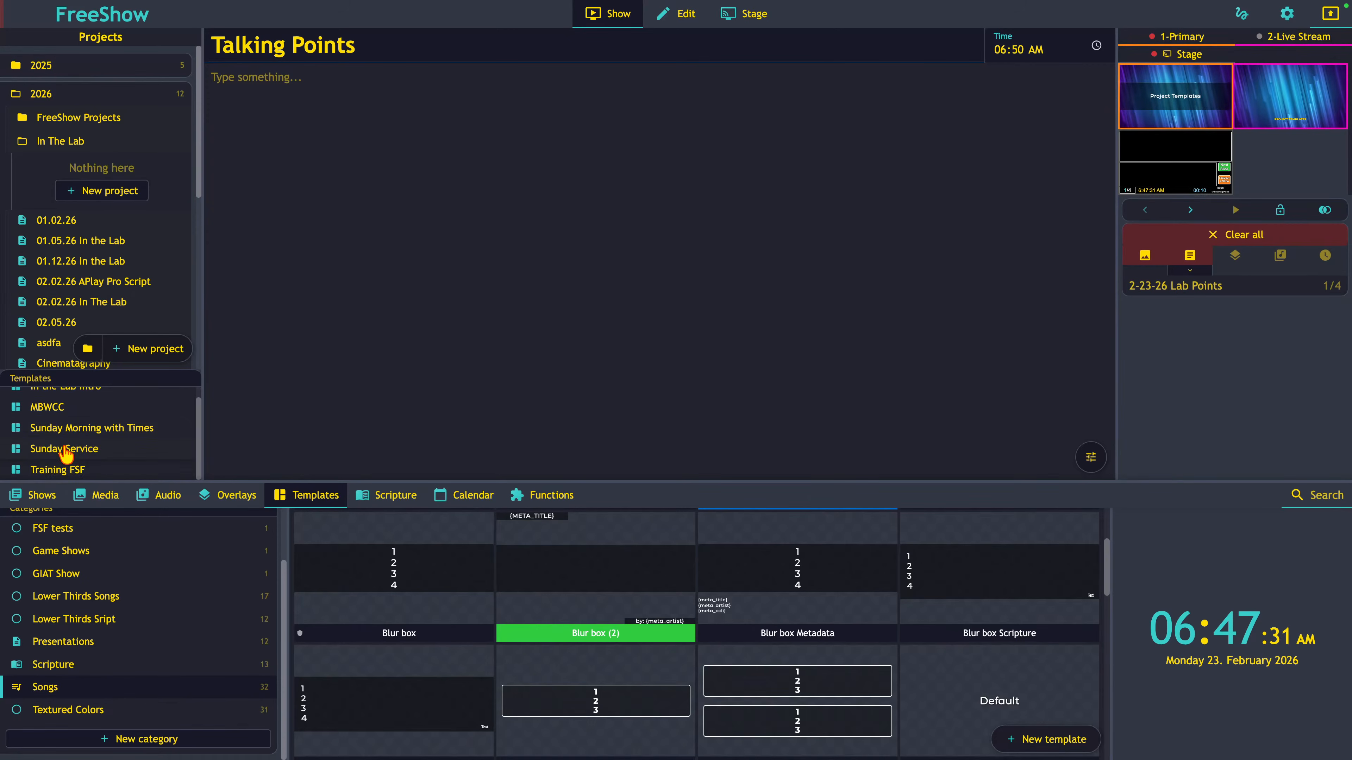
scroll(69, 436, "up", 1)
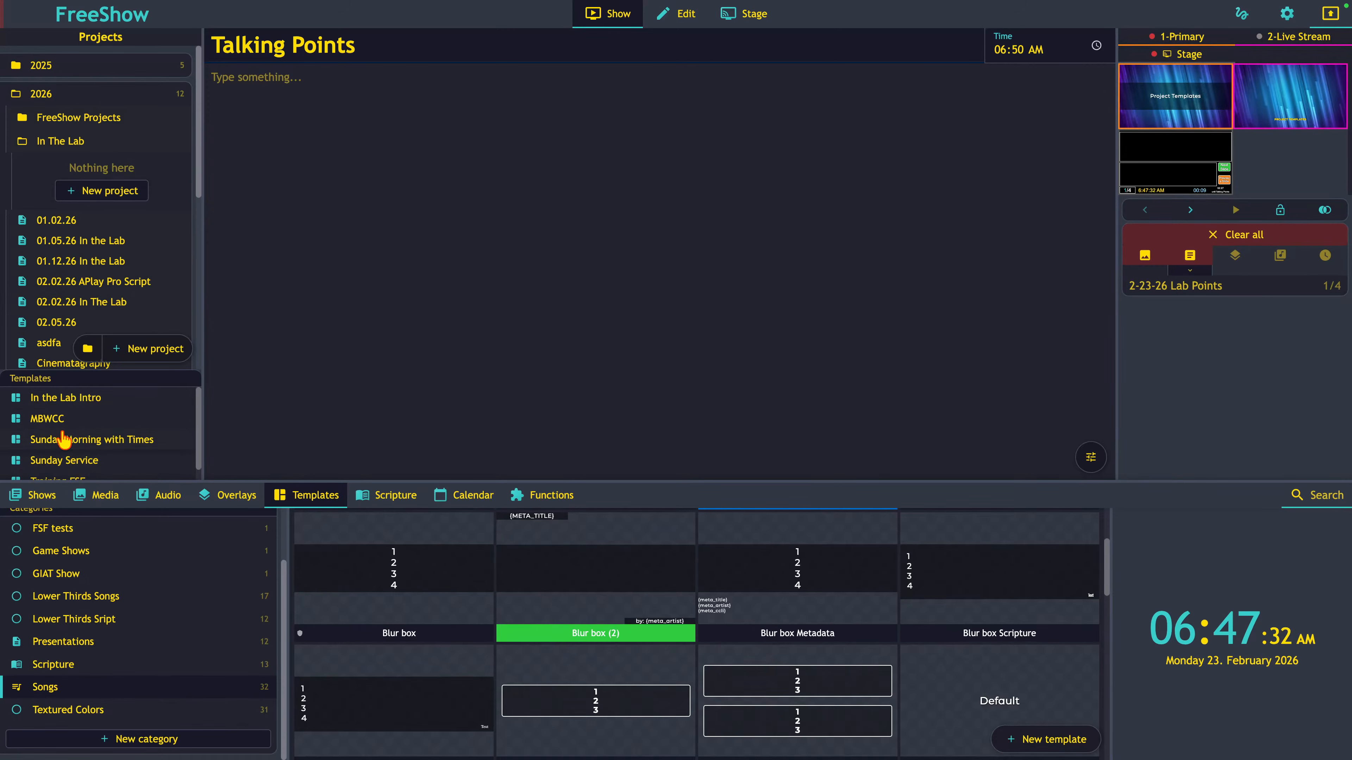
left_click(70, 404)
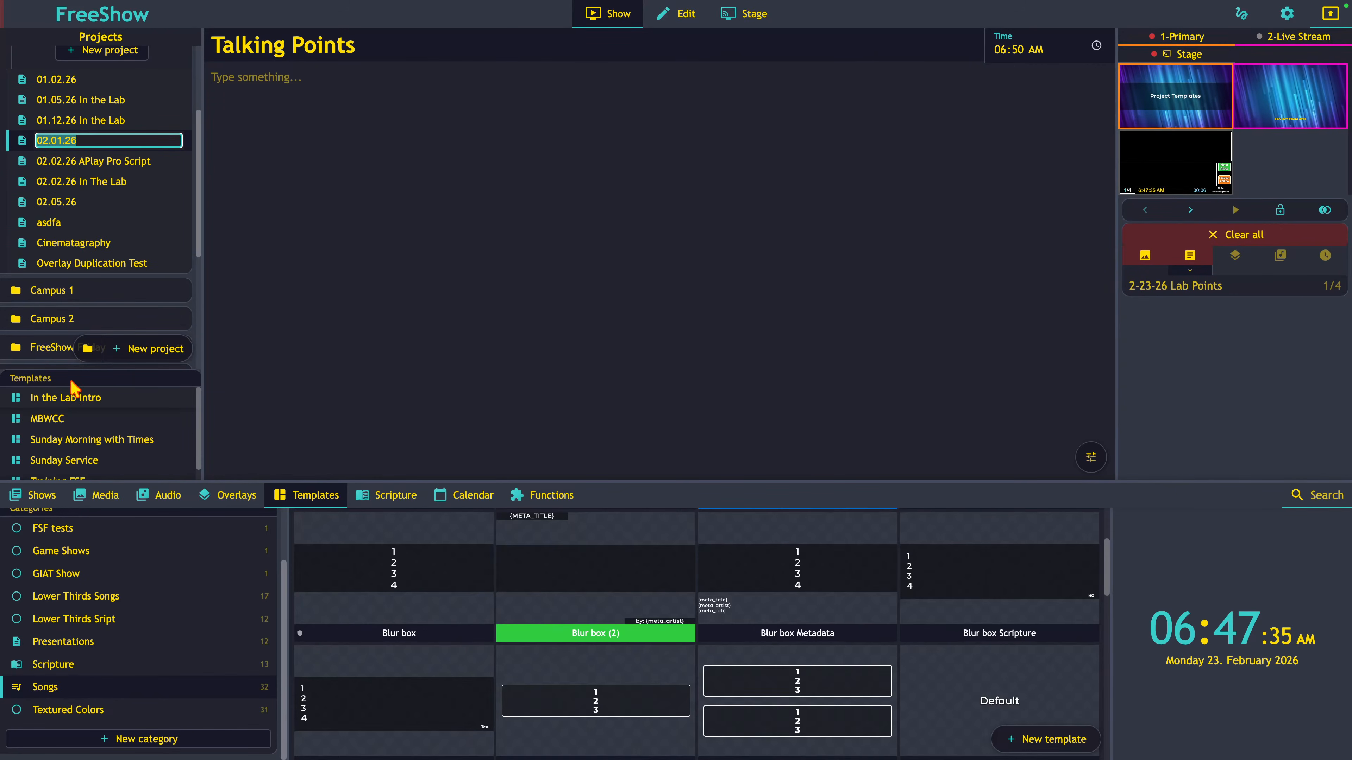
scroll(77, 322, "up", 3)
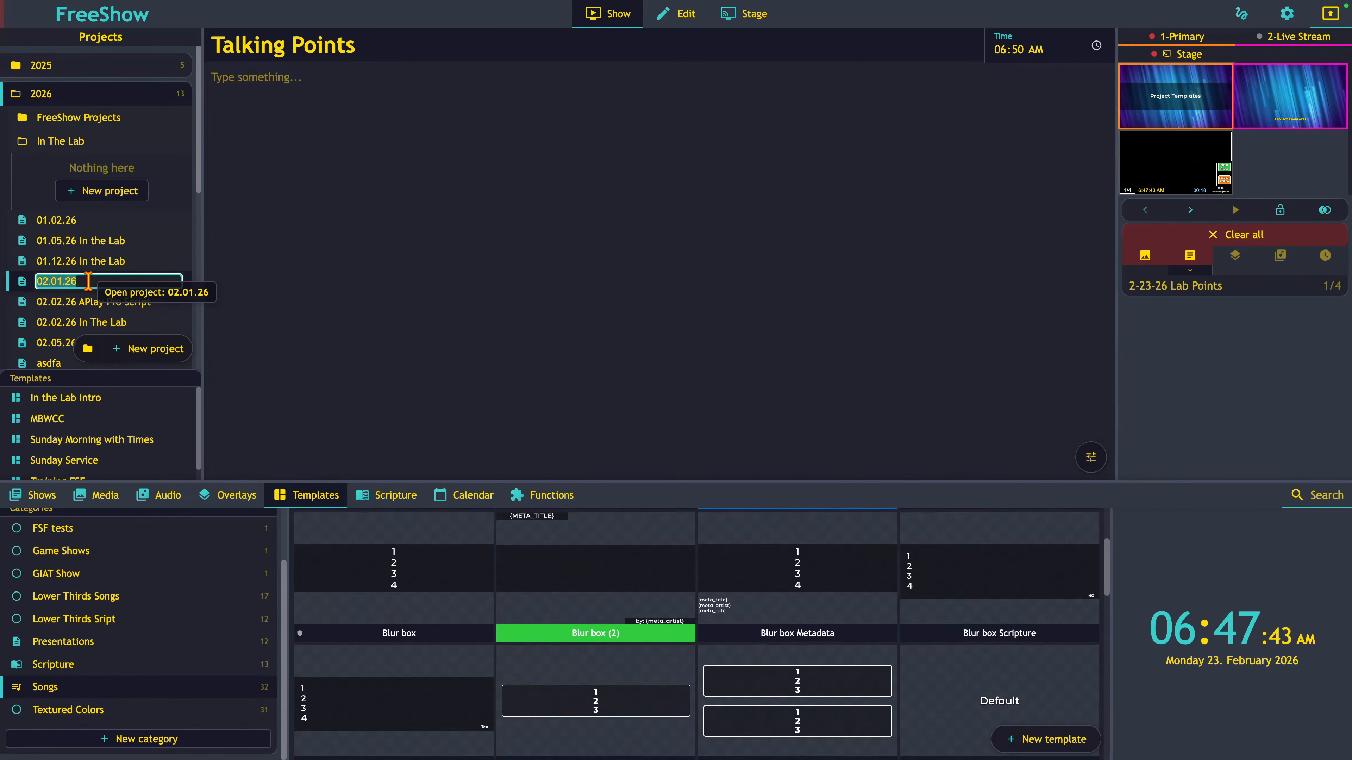
key("Return")
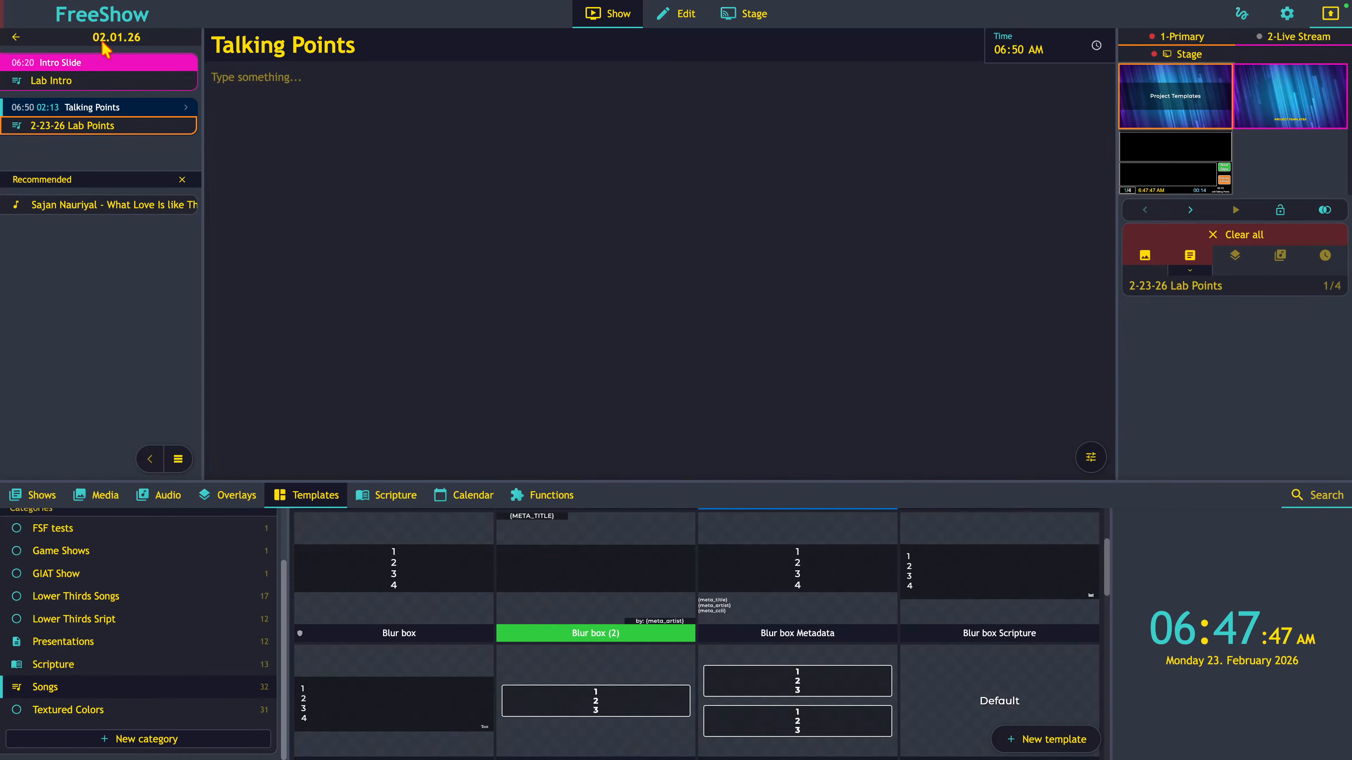
left_click(16, 36)
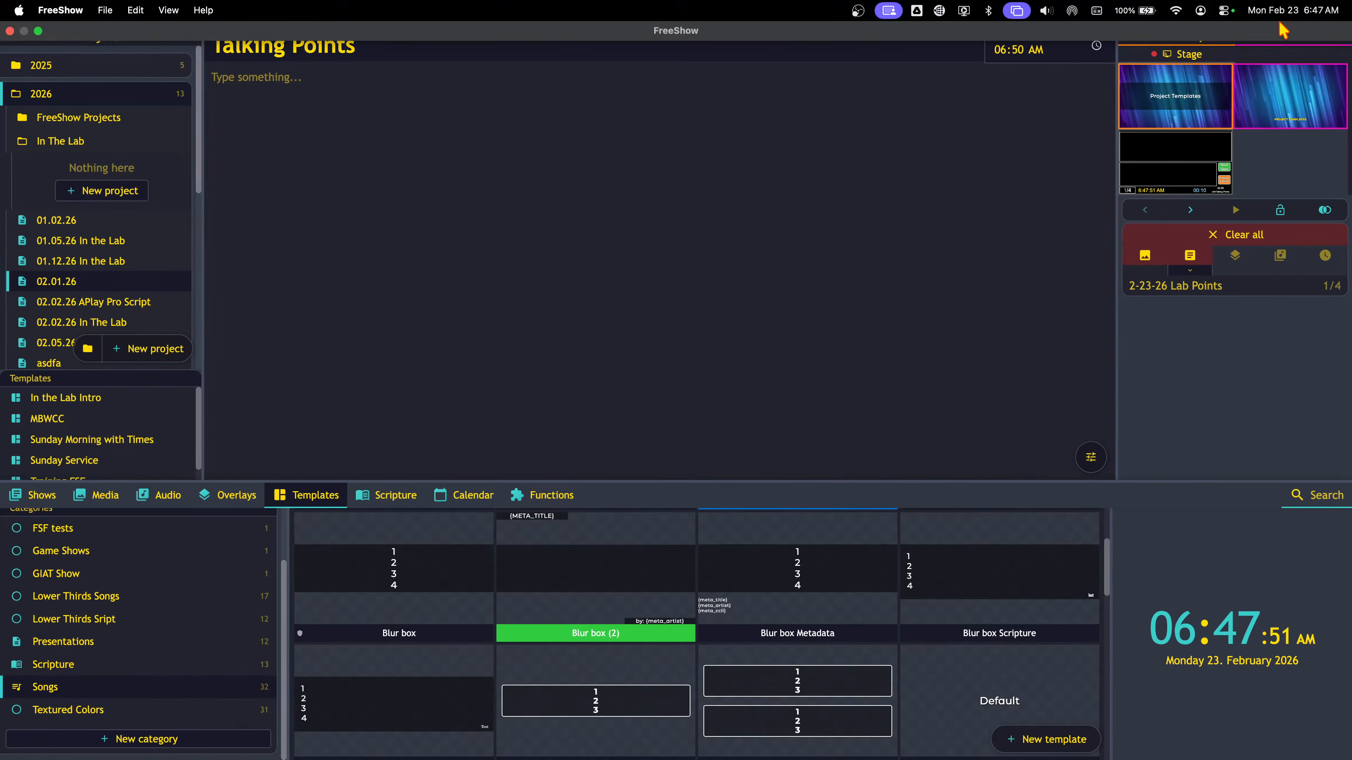
- Check the default project name format in the general settings, then return to the new project in the project list
left_click(1287, 16)
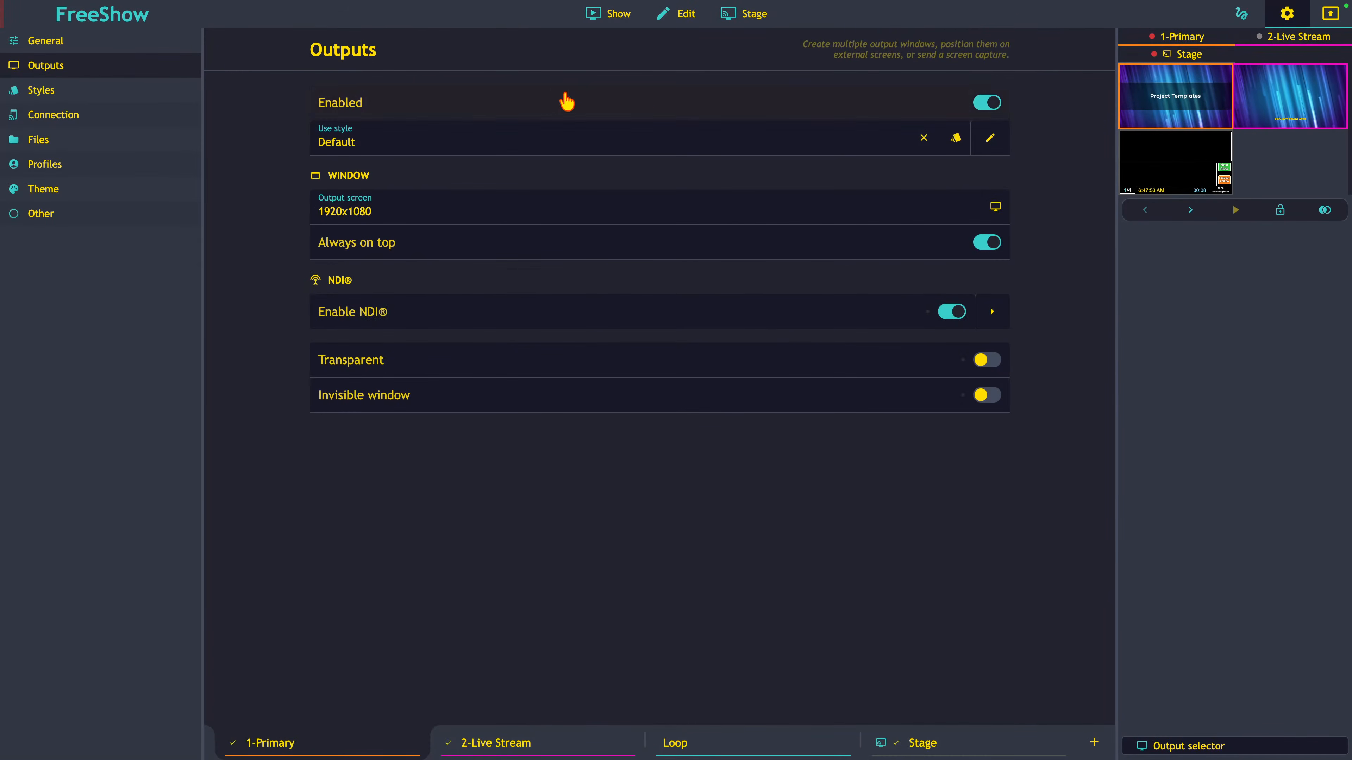
left_click(92, 46)
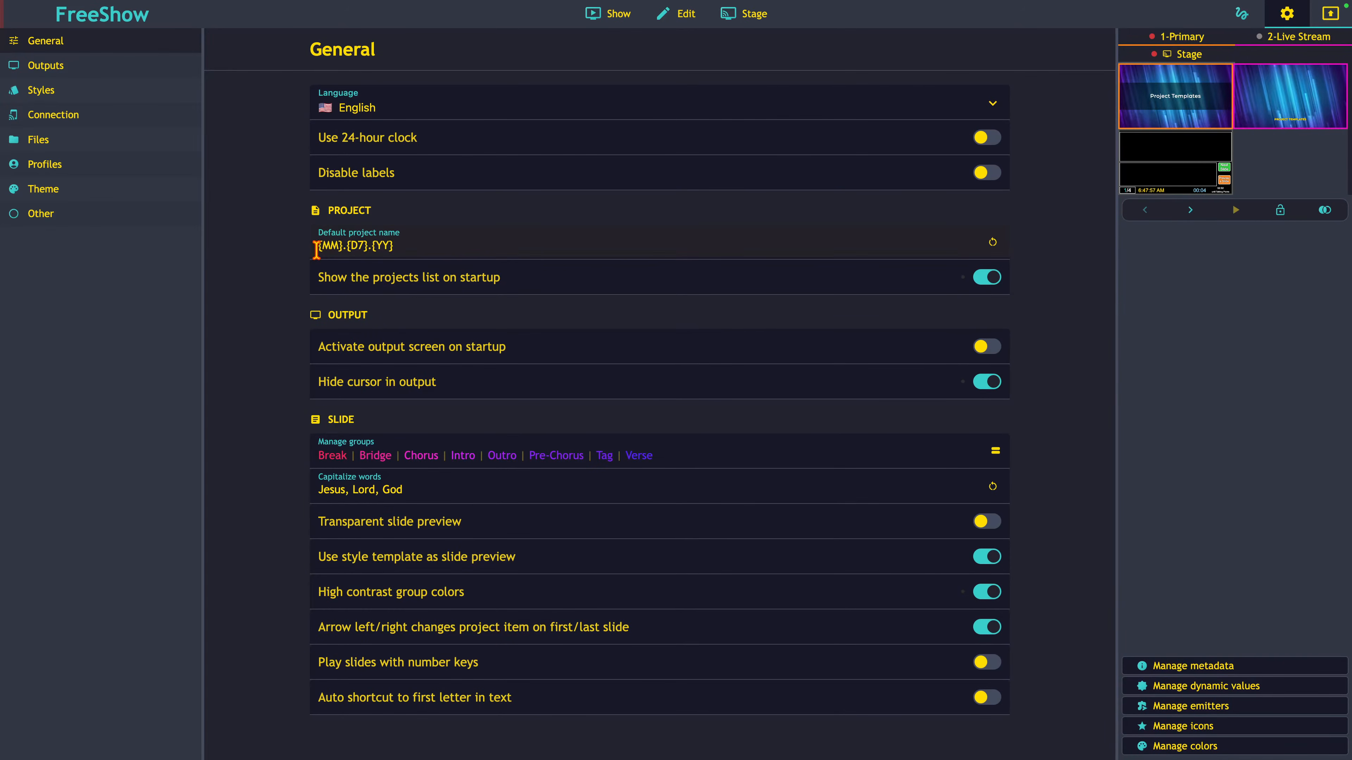
mouse_move(322, 247)
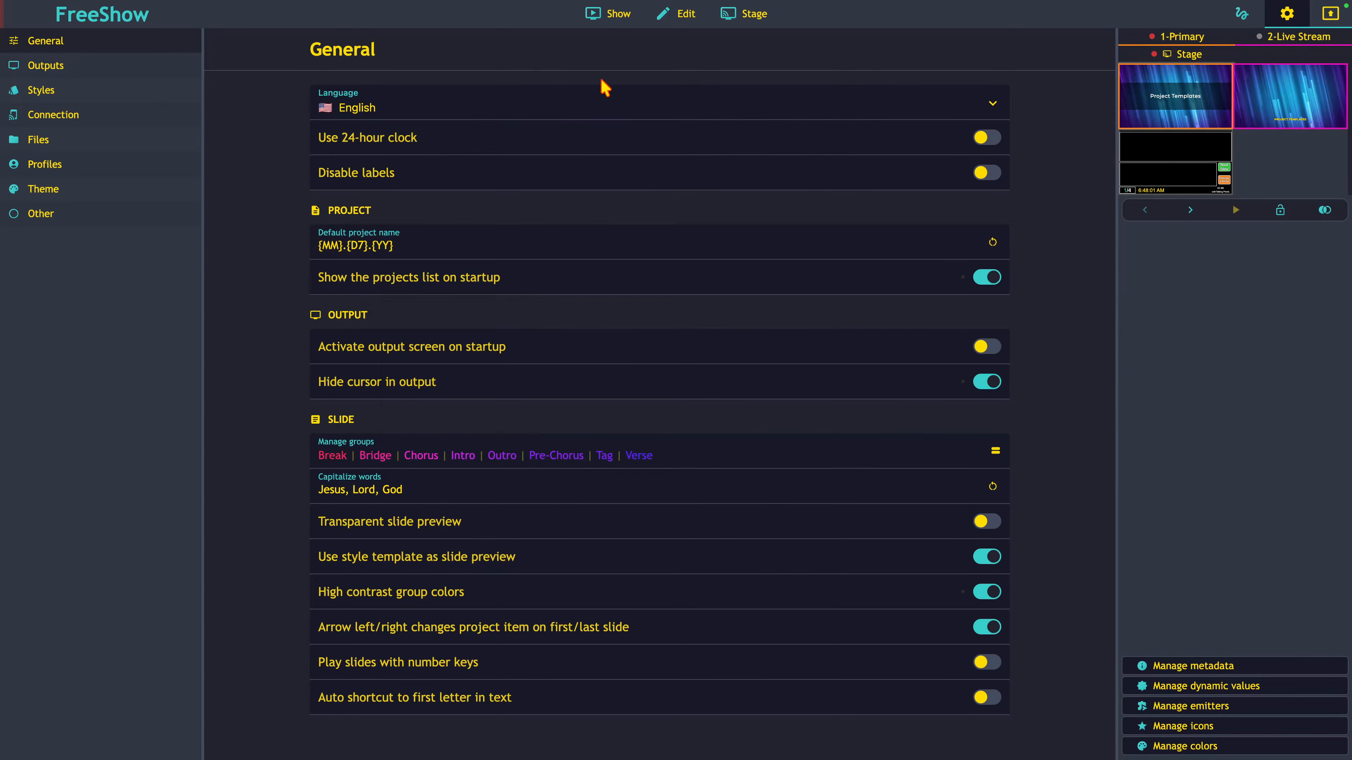
left_click(614, 14)
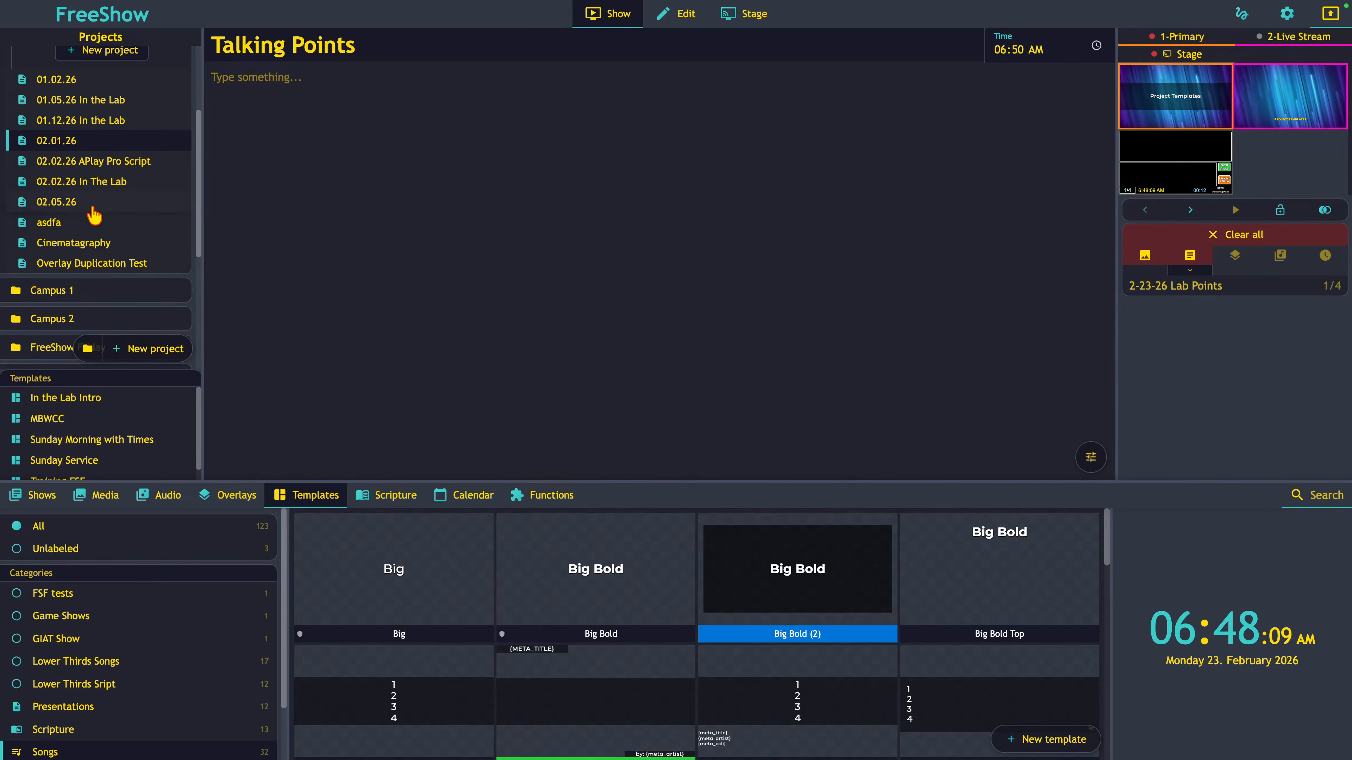
scroll(75, 149, "up", 3)
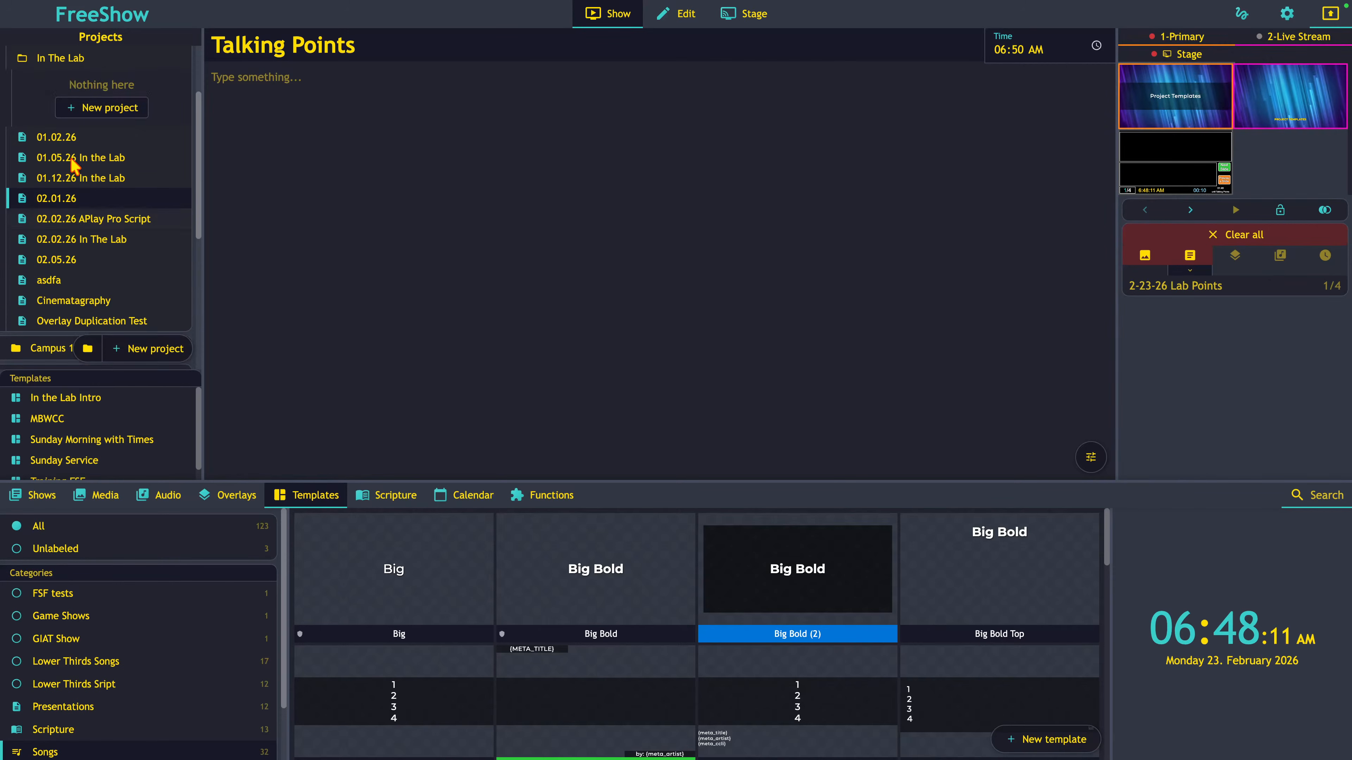
- Create a project in the In The Lab folder from the In the Lab Intro template and name it 03.01.26
left_click(71, 121)
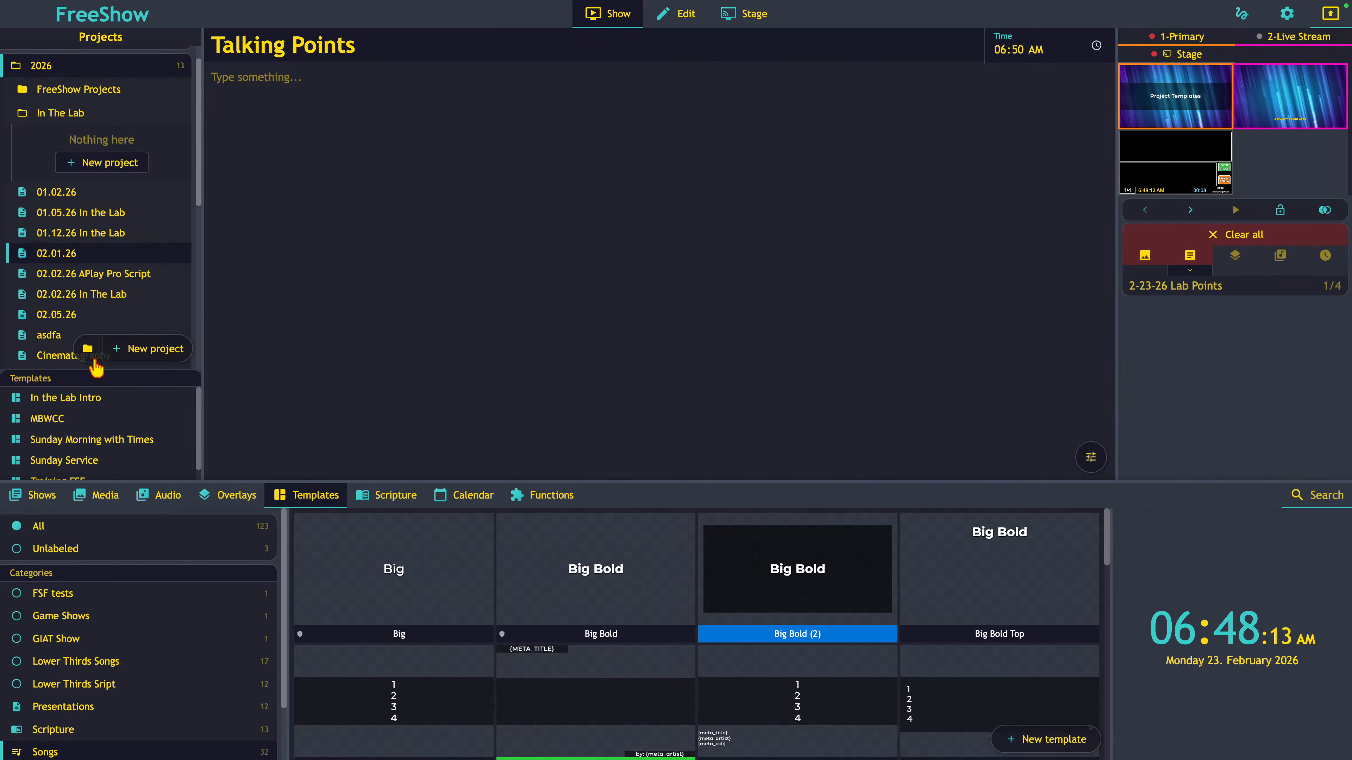
left_click(71, 410)
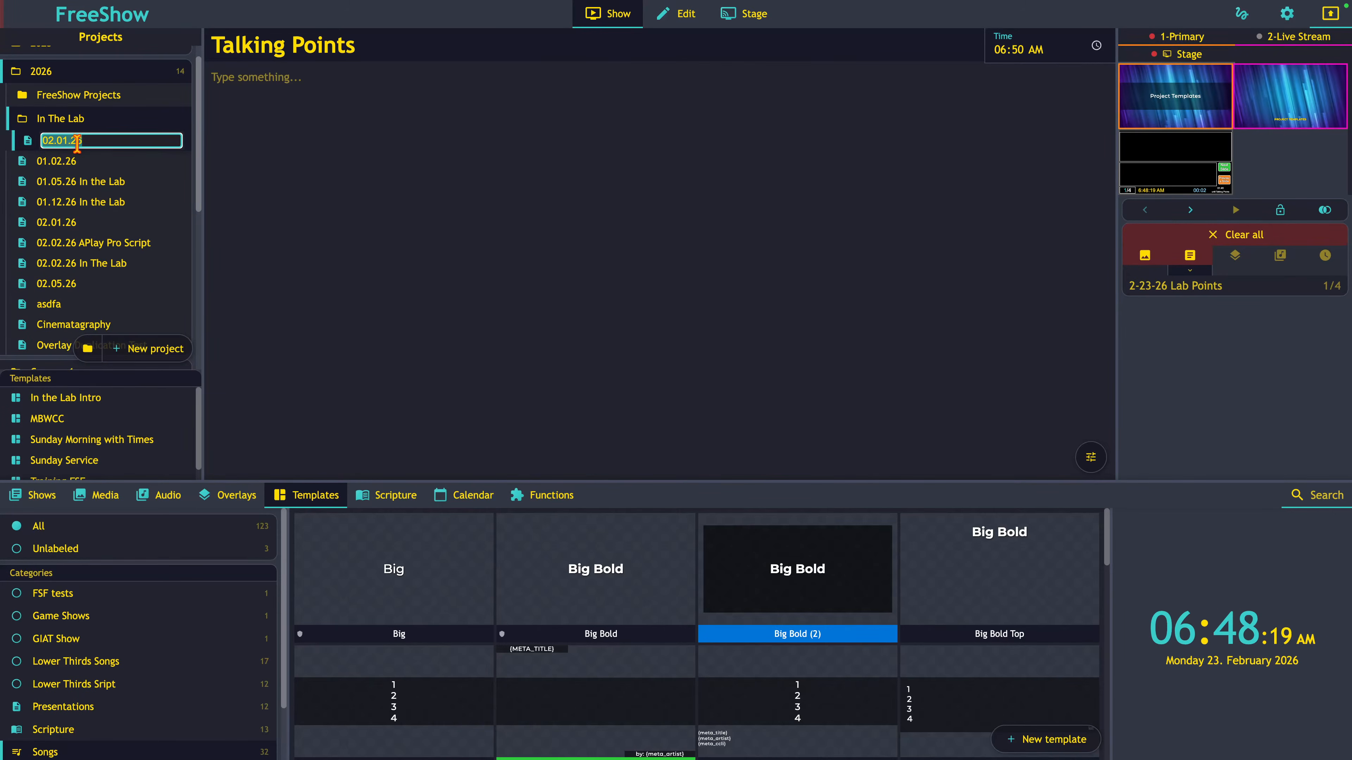
left_click(56, 140)
key("Left")
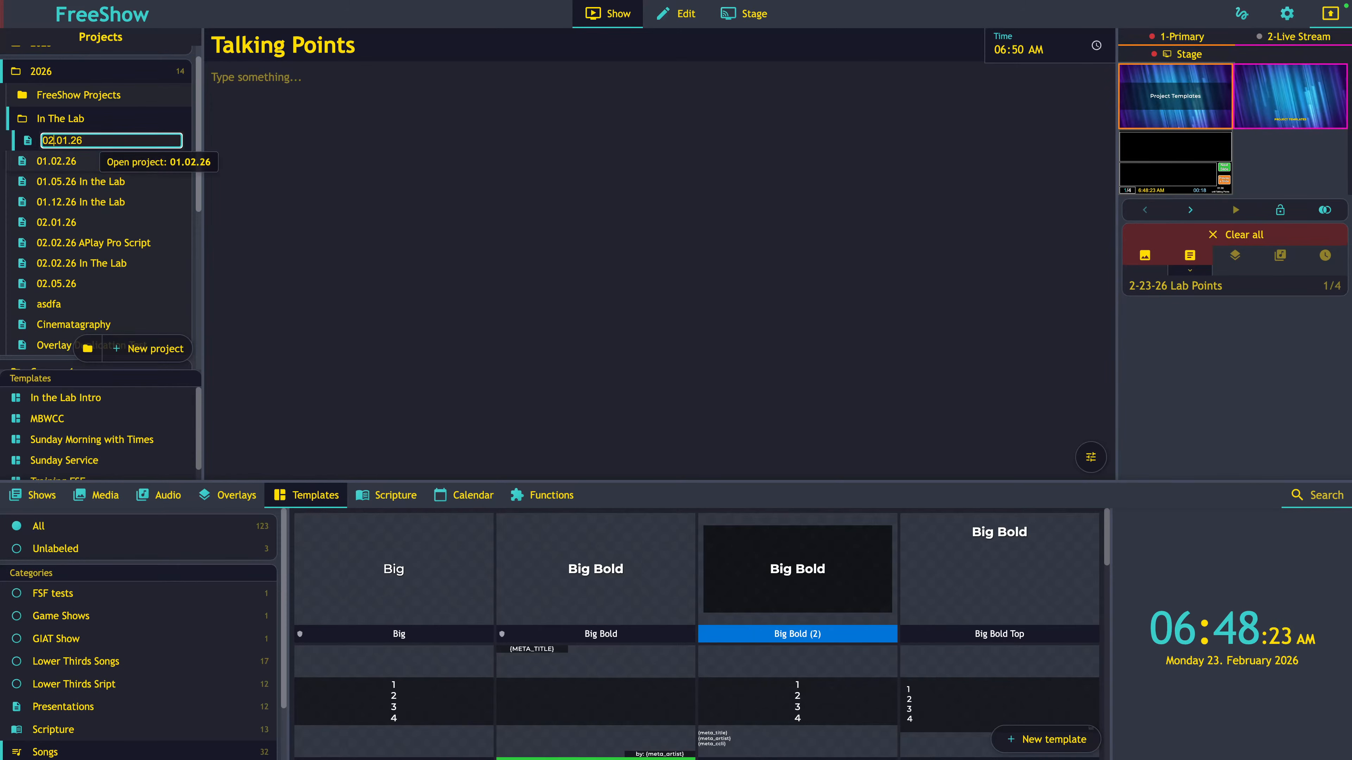
key("BackSpace")
type("3")
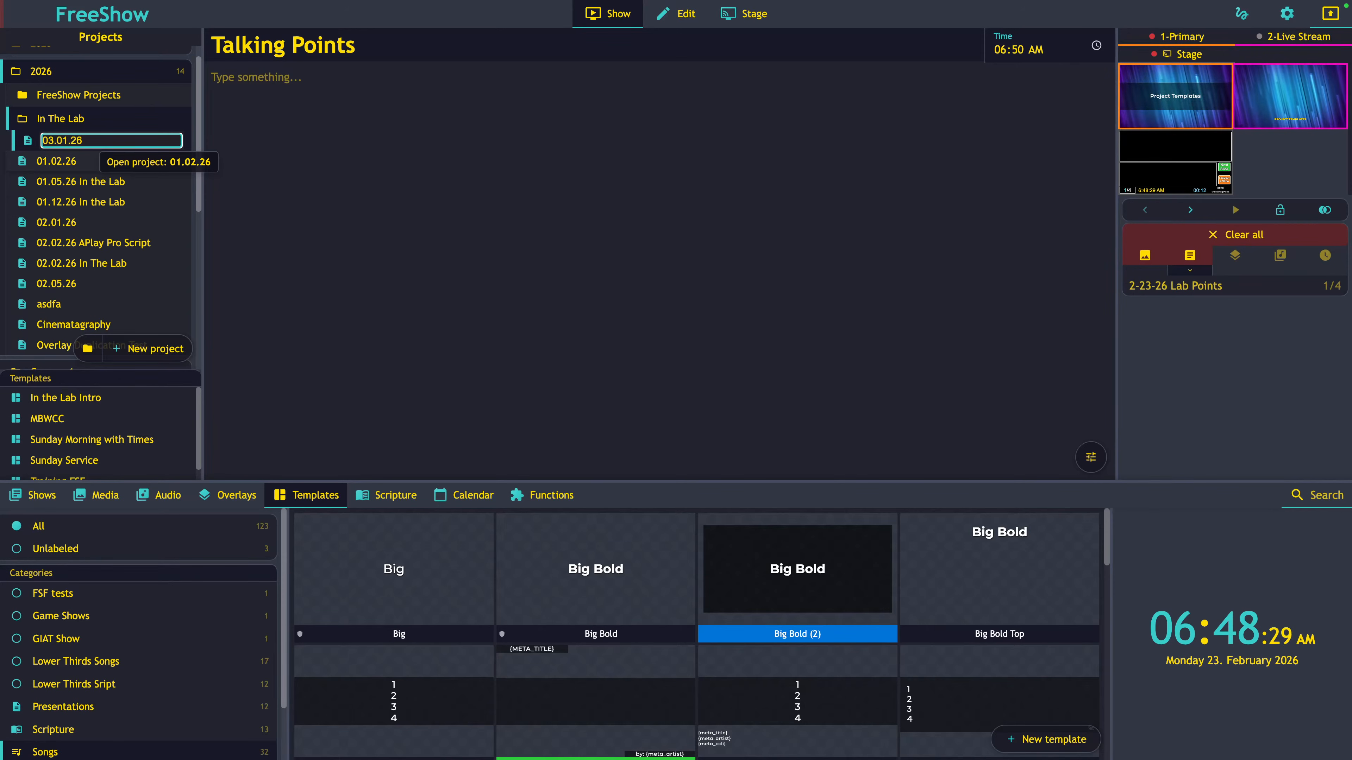
key("Return")
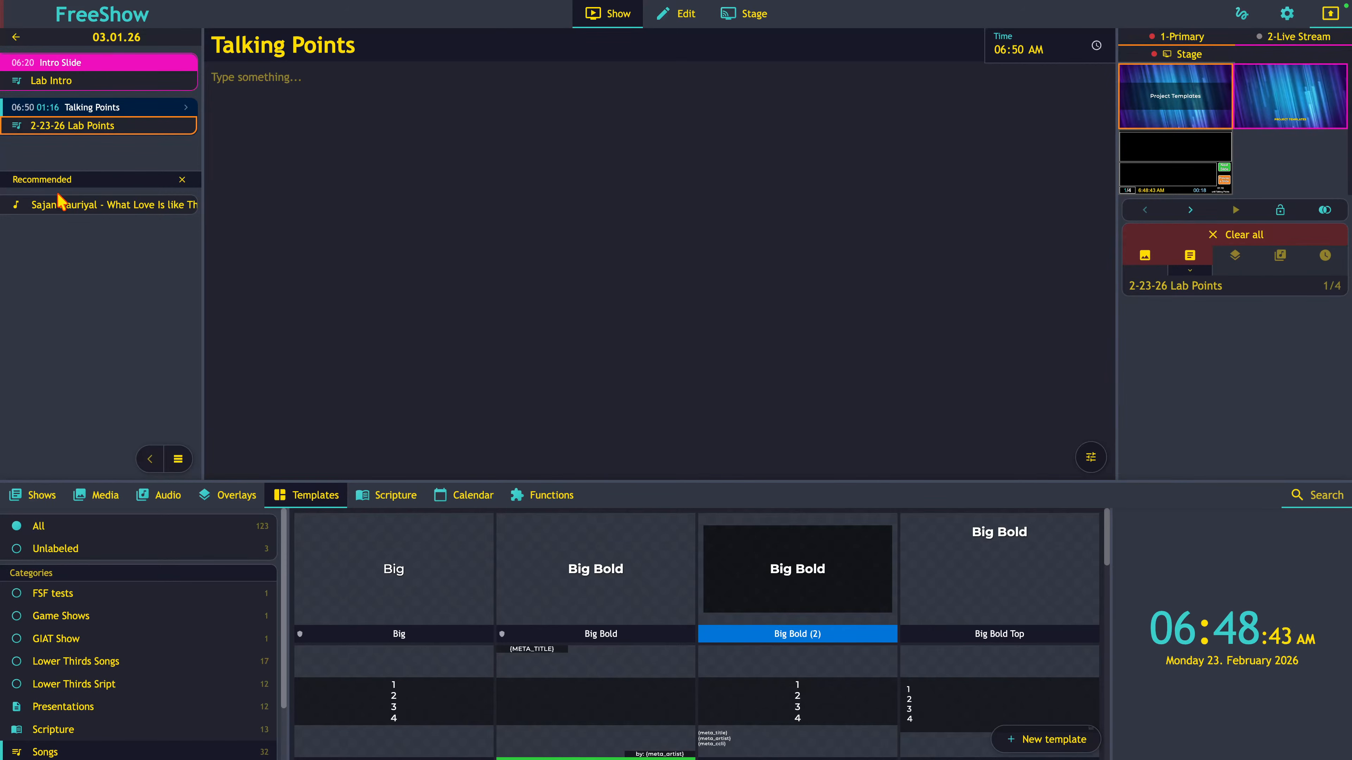
- Open the 2-23-26 Lab Points show, view the primary output enlarged, and return to the show
left_click(120, 124)
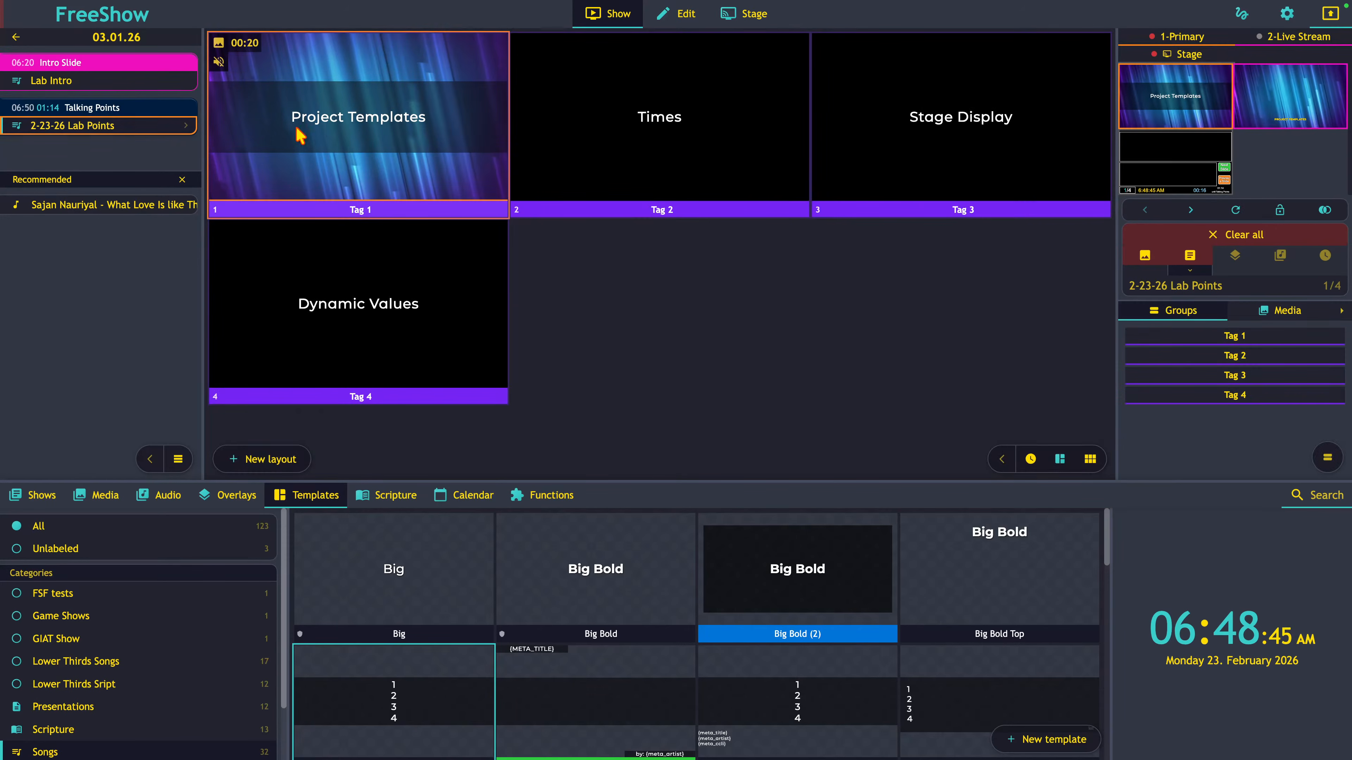
double_click(1179, 112)
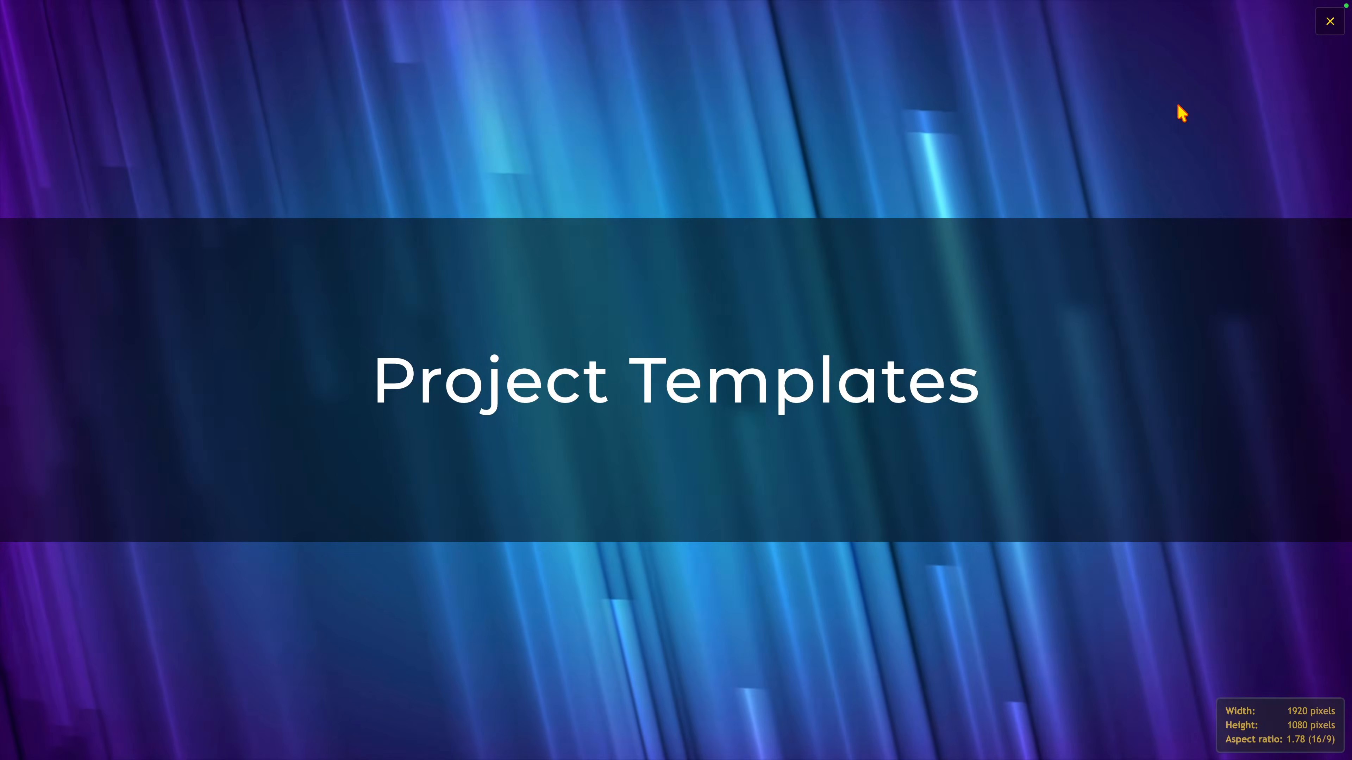
double_click(1172, 127)
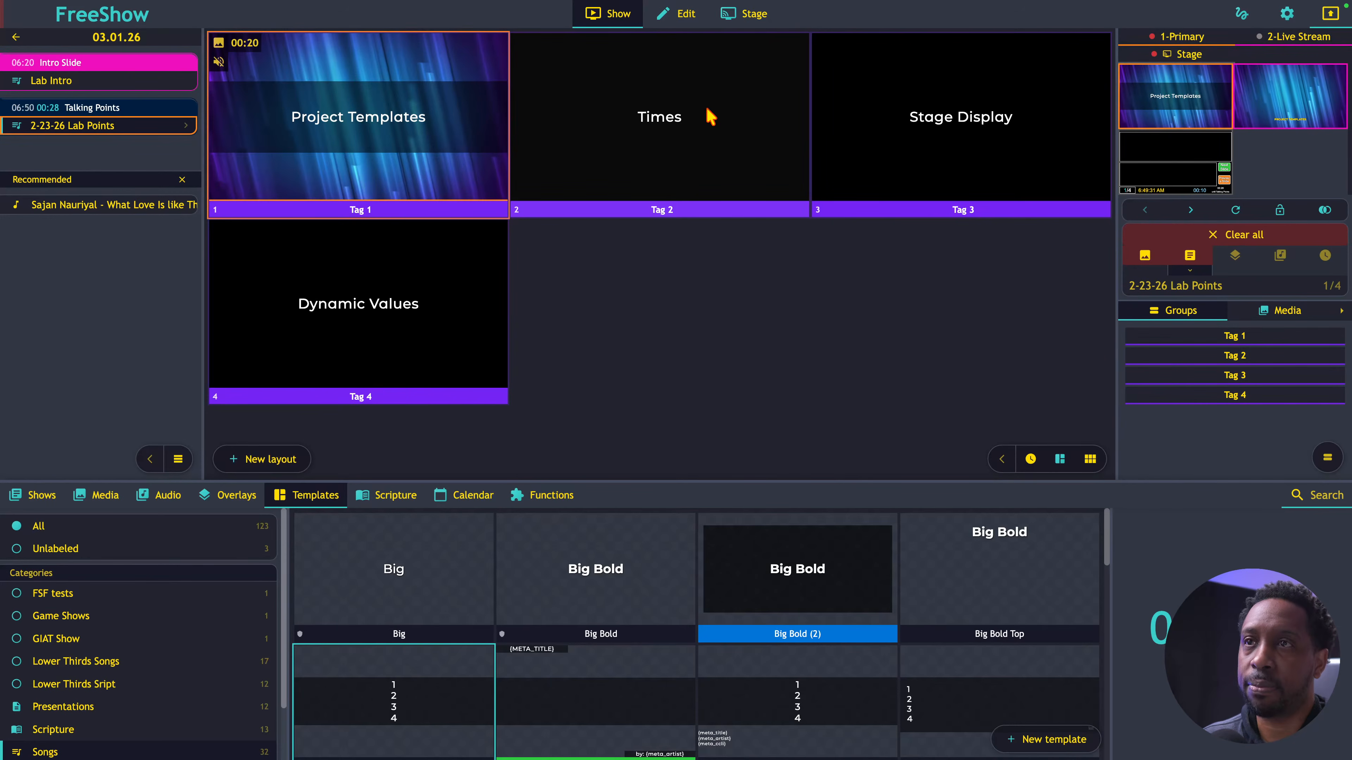
- Send the Times slide to the output, check it in the enlarged primary preview, and close the preview
left_click(687, 138)
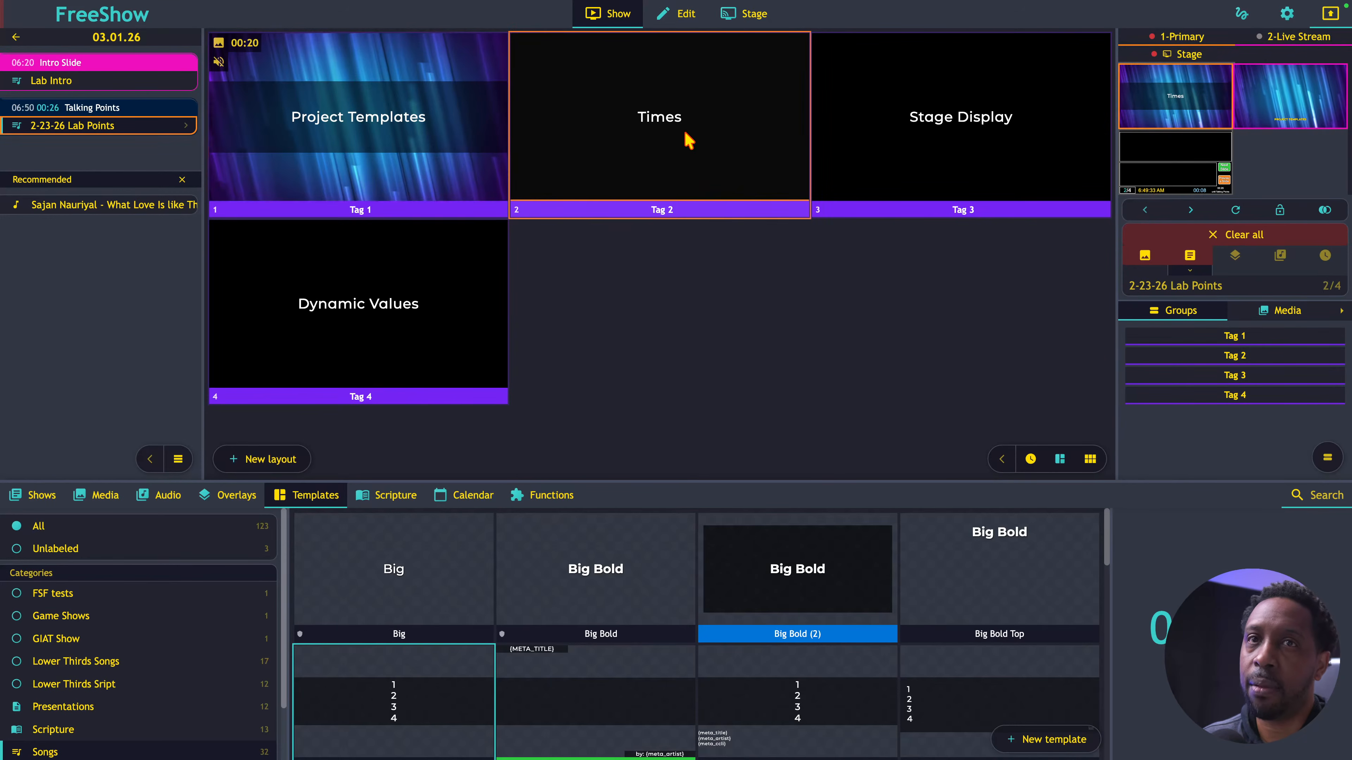
left_click(1182, 103)
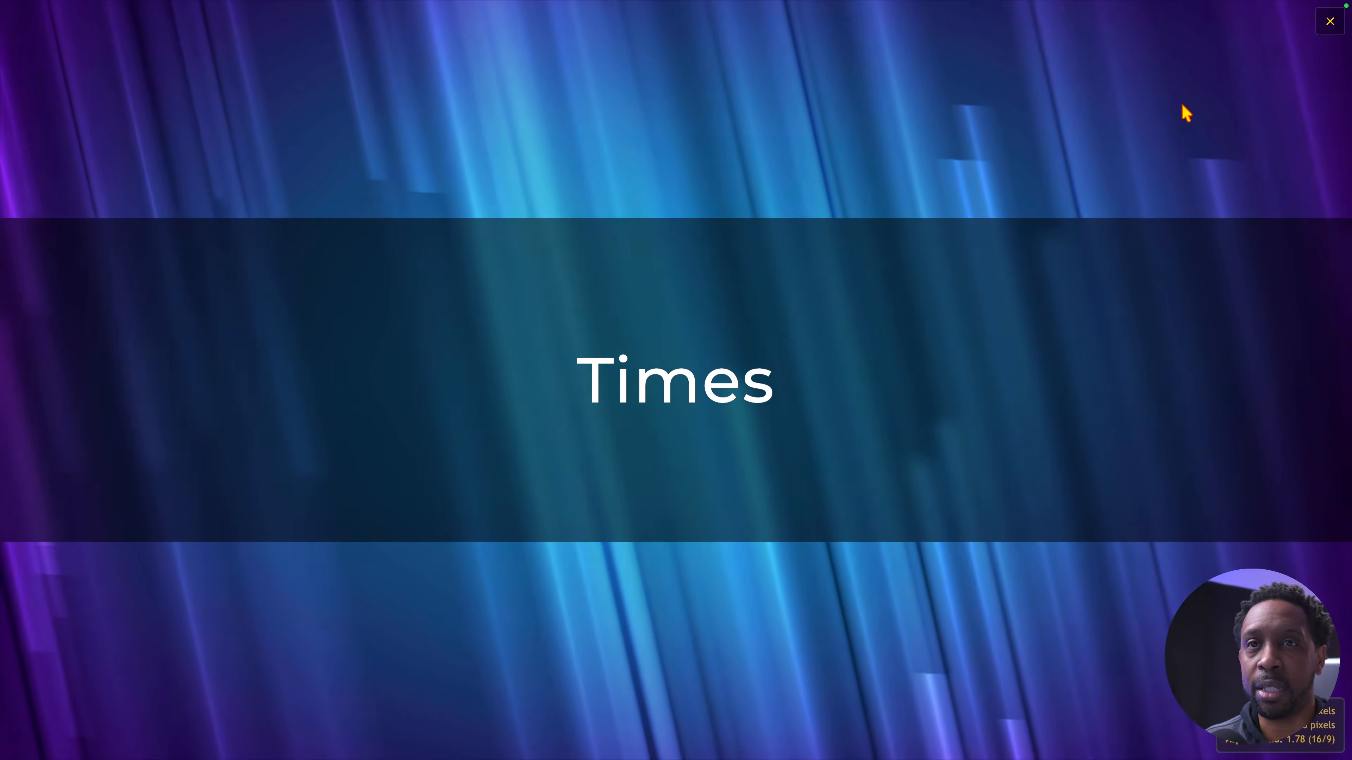
left_click(1182, 105)
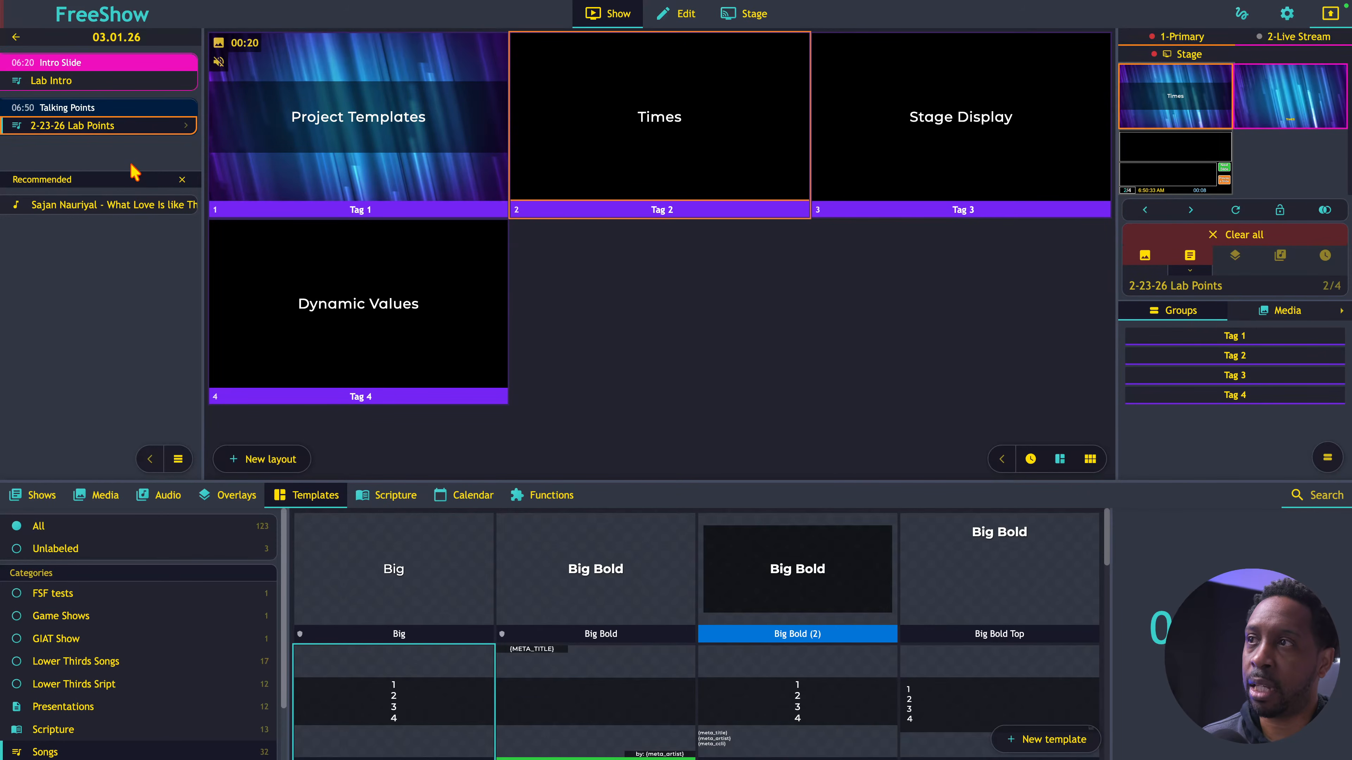
- Add a section named Start Show to the 03.01.26 project and colour it muted green
left_click(176, 459)
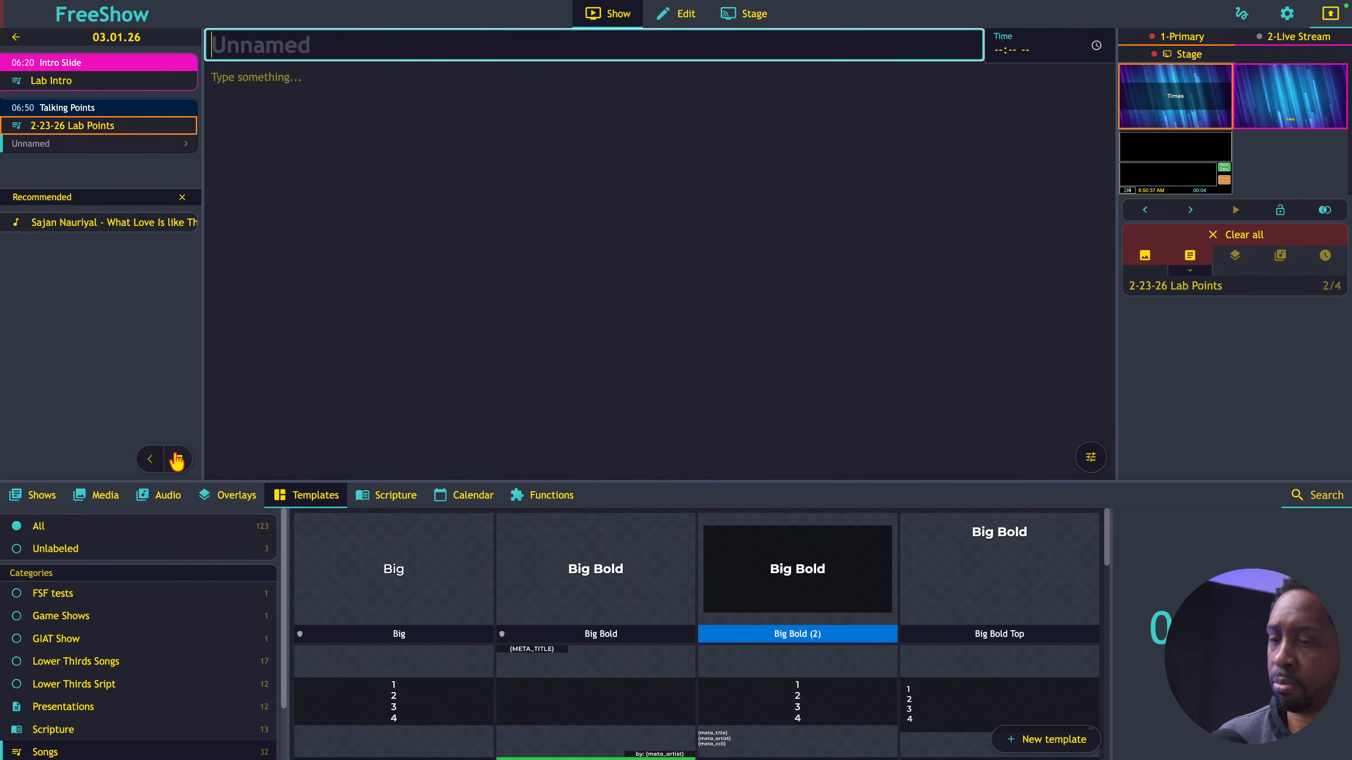
type("Start Show")
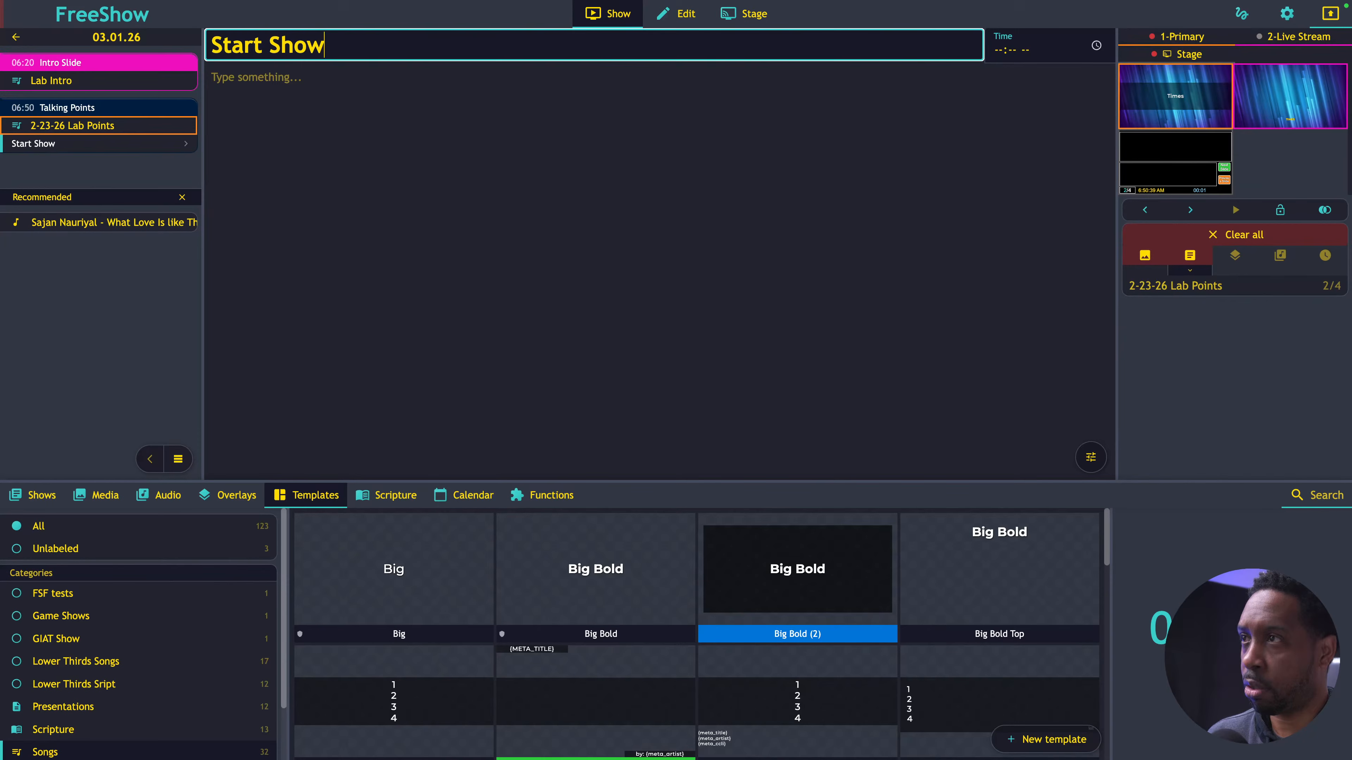
key("Return")
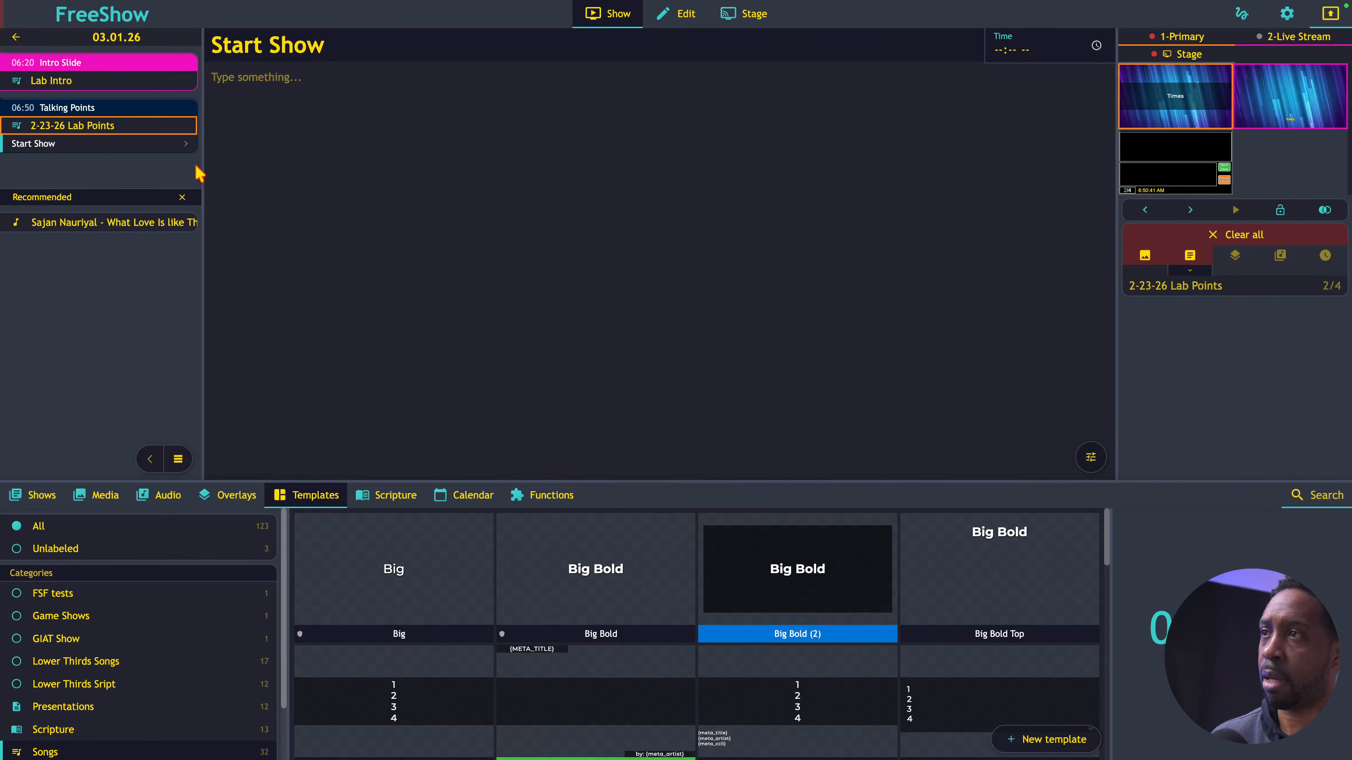
right_click(149, 155)
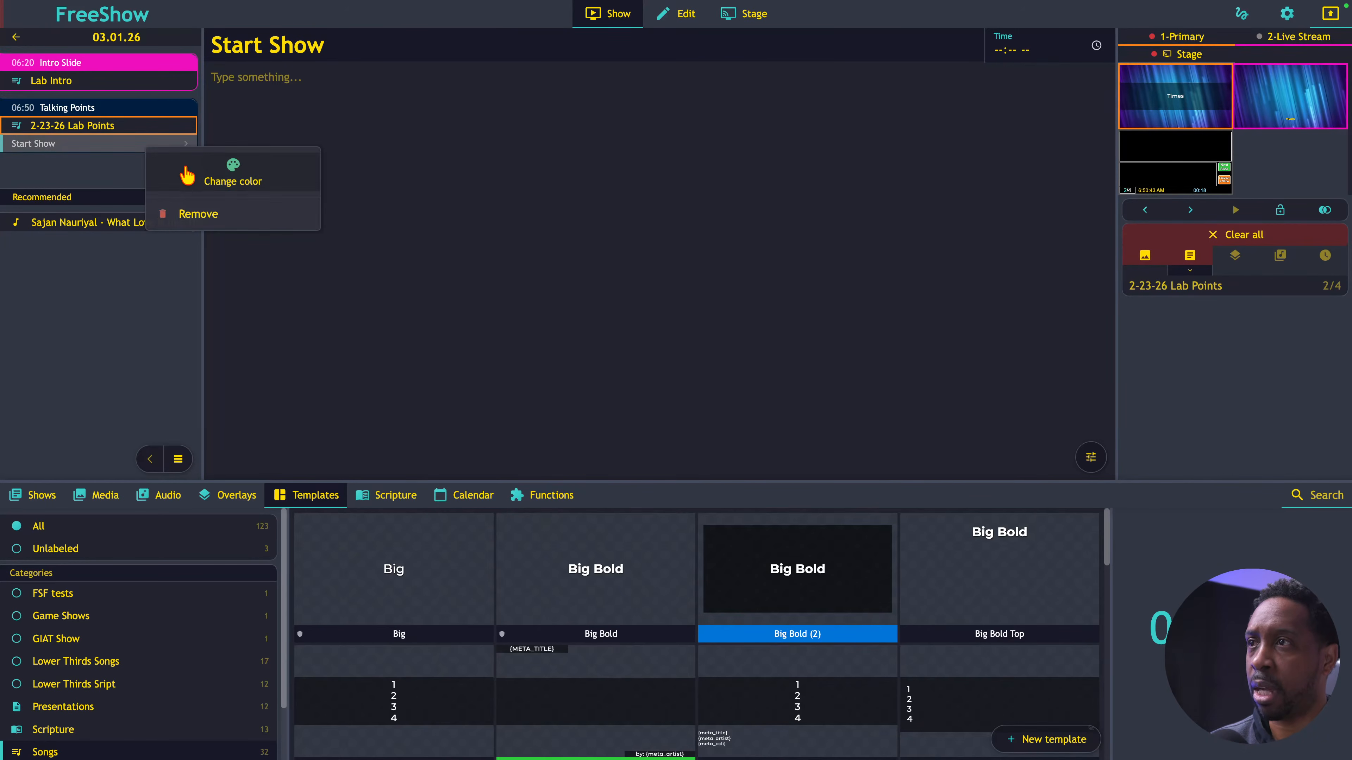
left_click(189, 176)
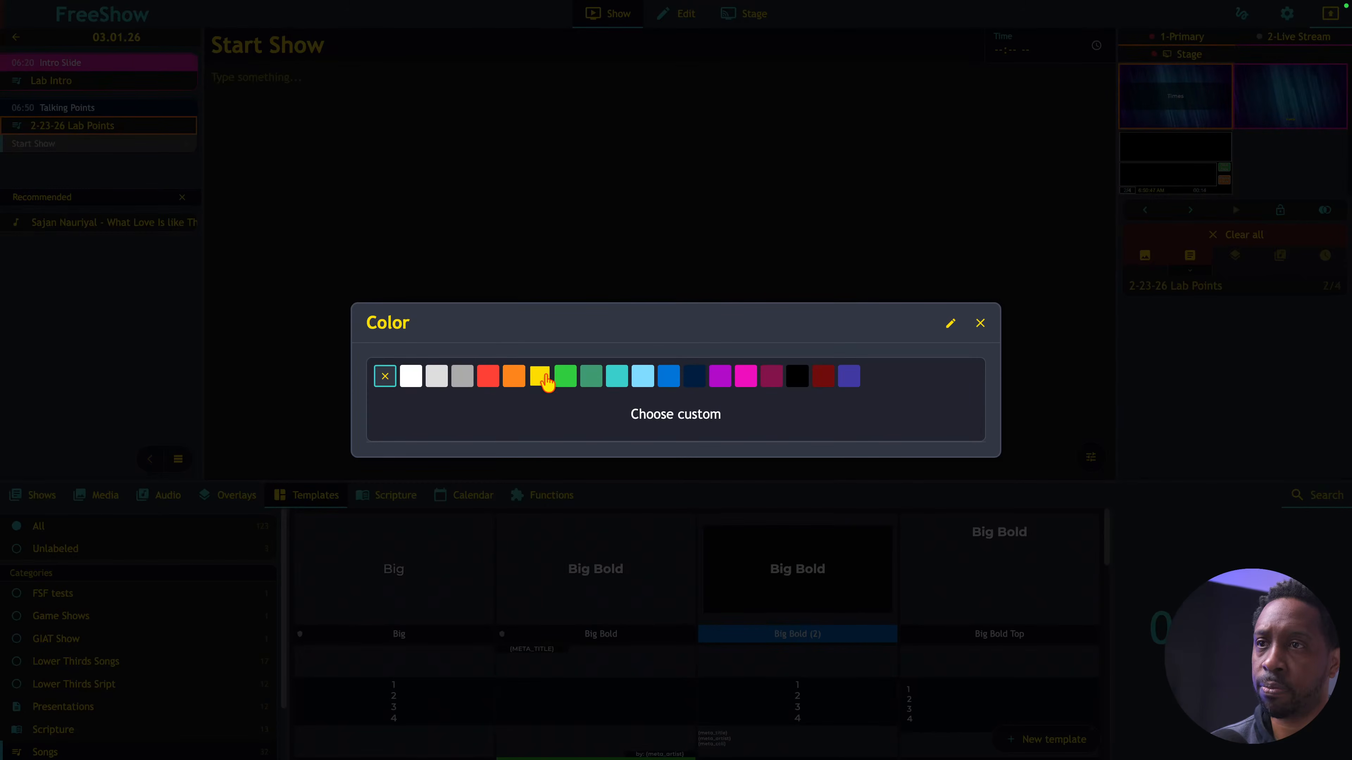
left_click(590, 379)
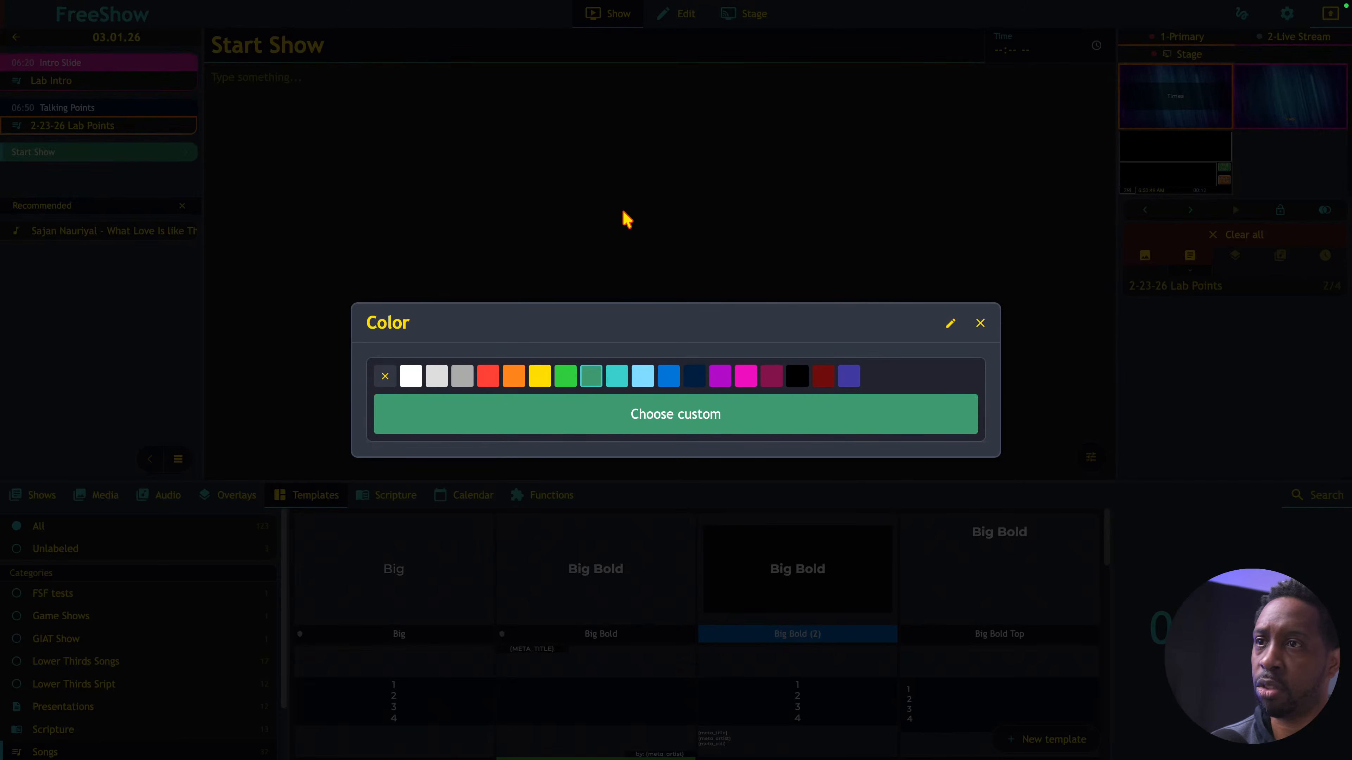
left_click(979, 324)
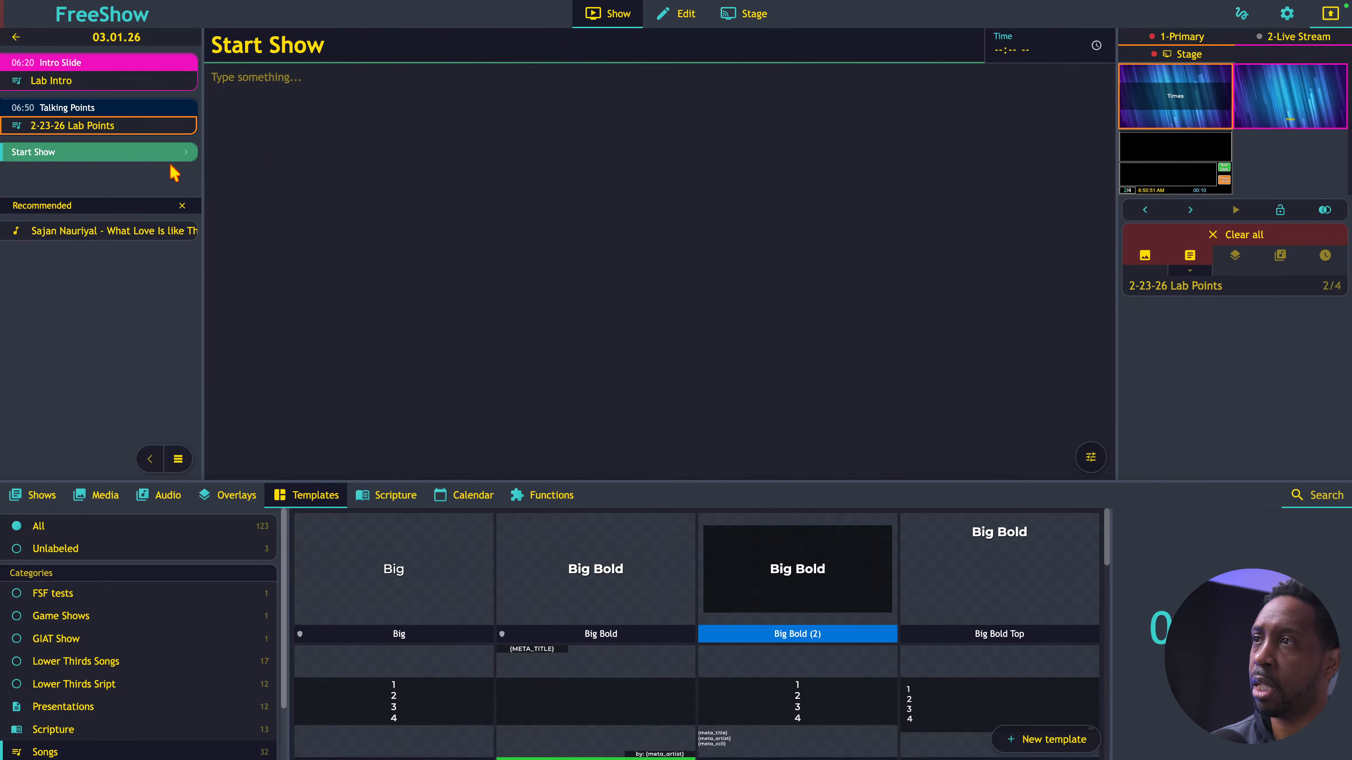
- Set the Start Show section's time to 06:30 AM and move the section above Talking Points
left_click(995, 47)
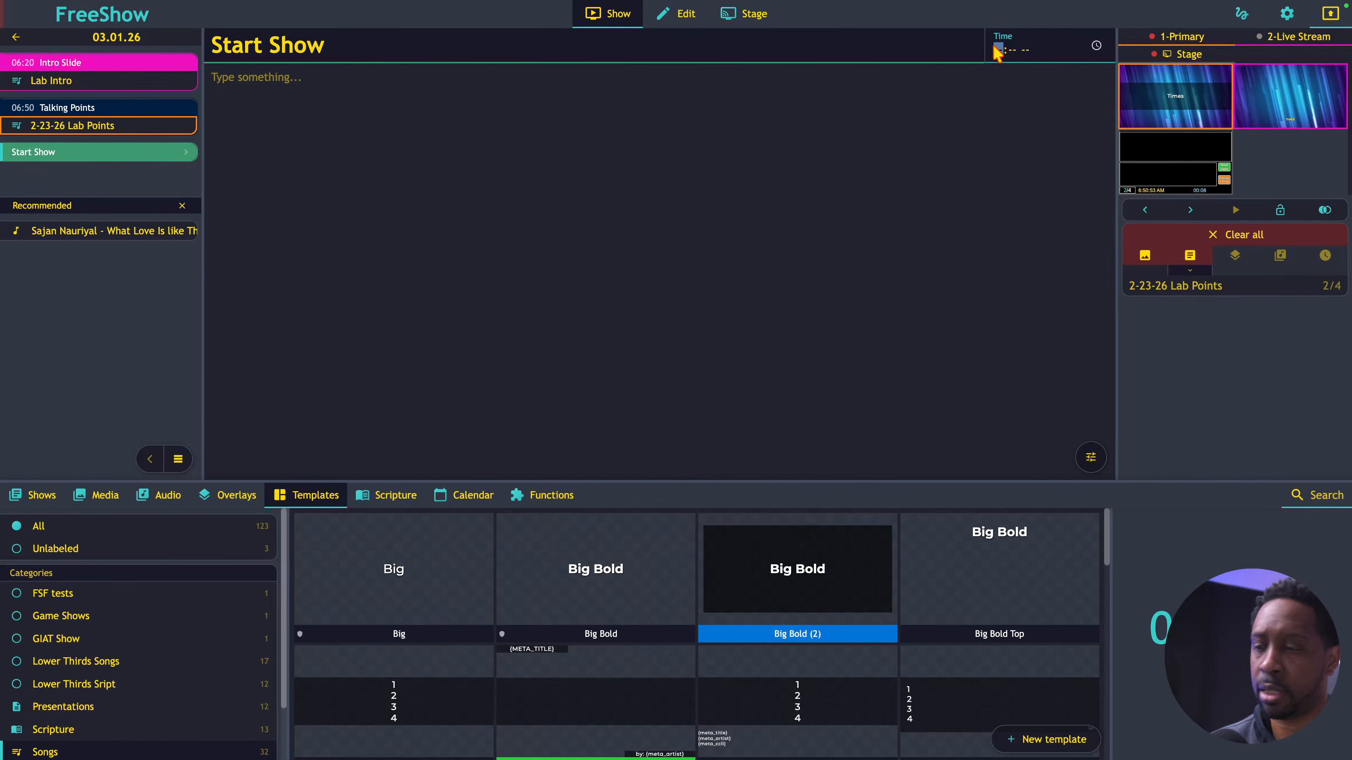
type("06:30 ")
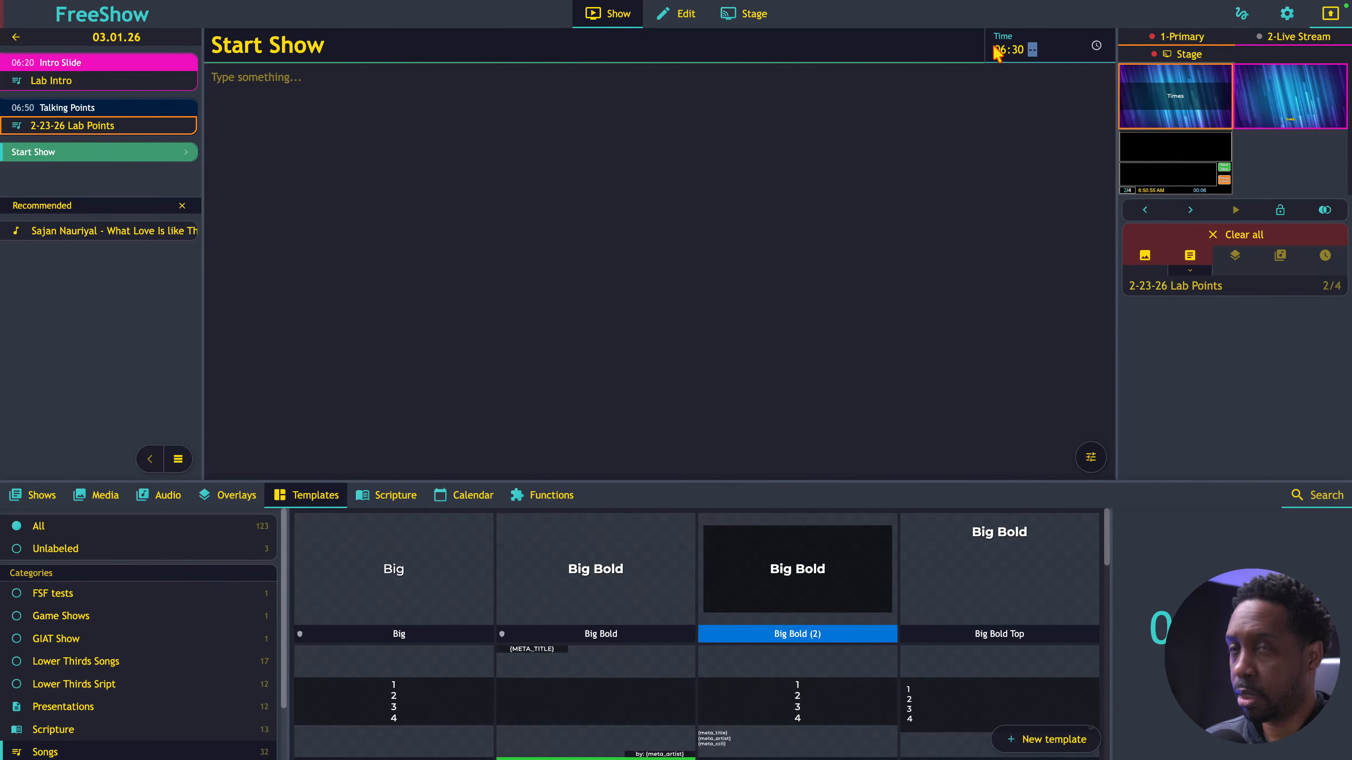
type("AM")
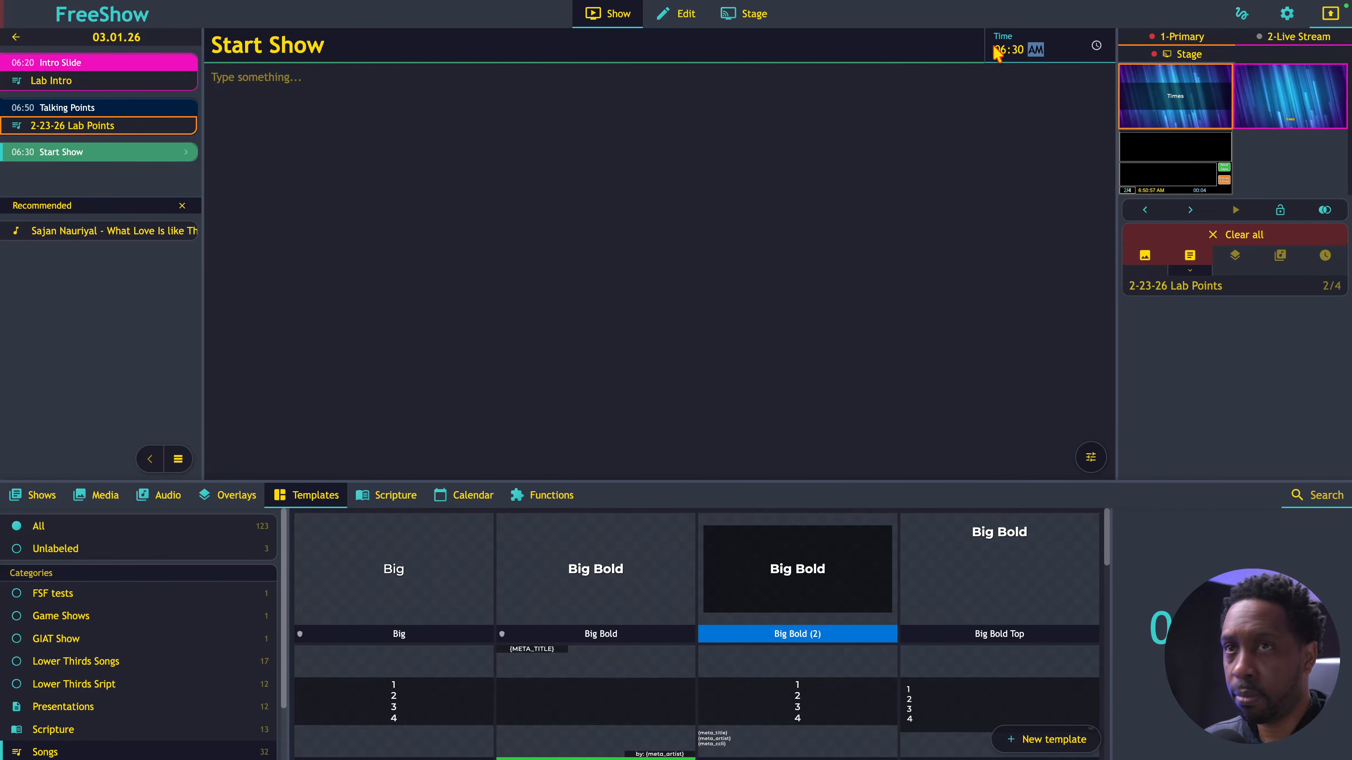
key("Return")
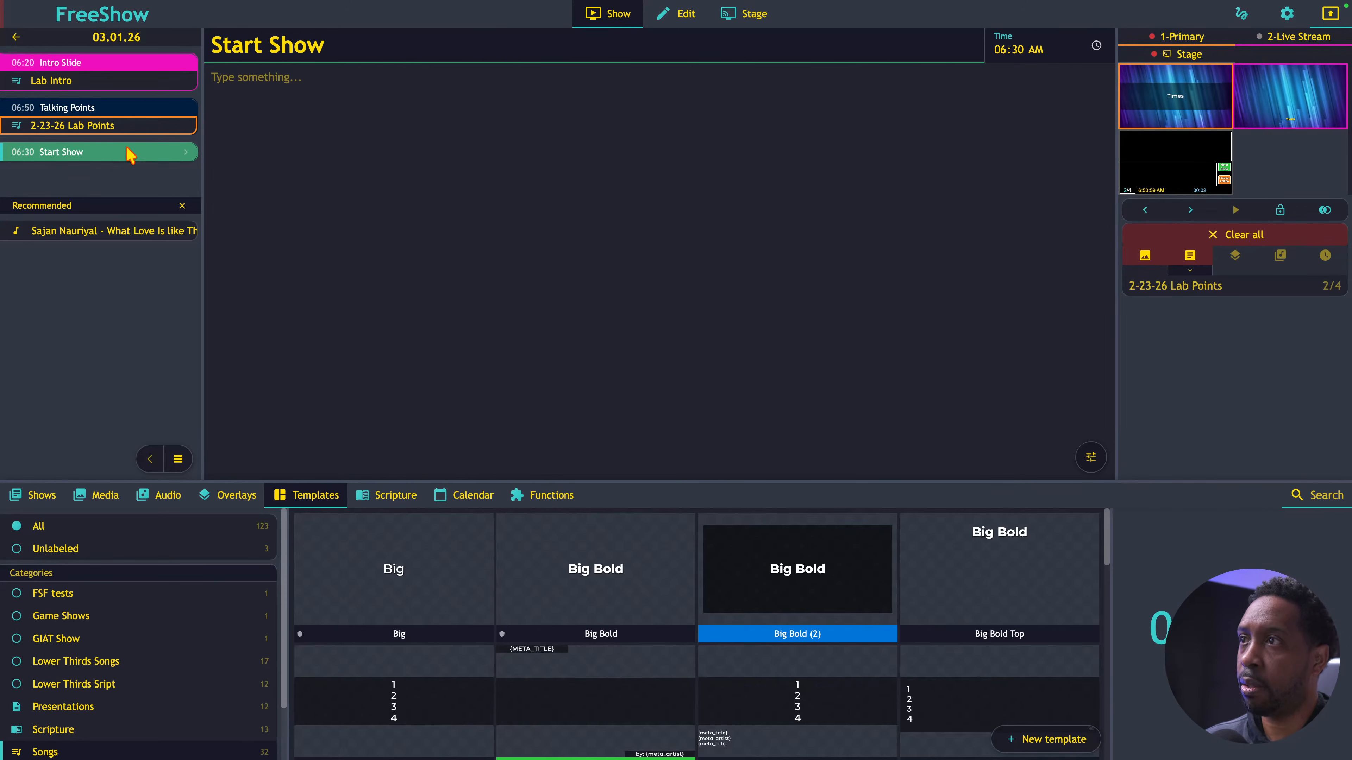
left_click_drag(107, 156, 106, 103)
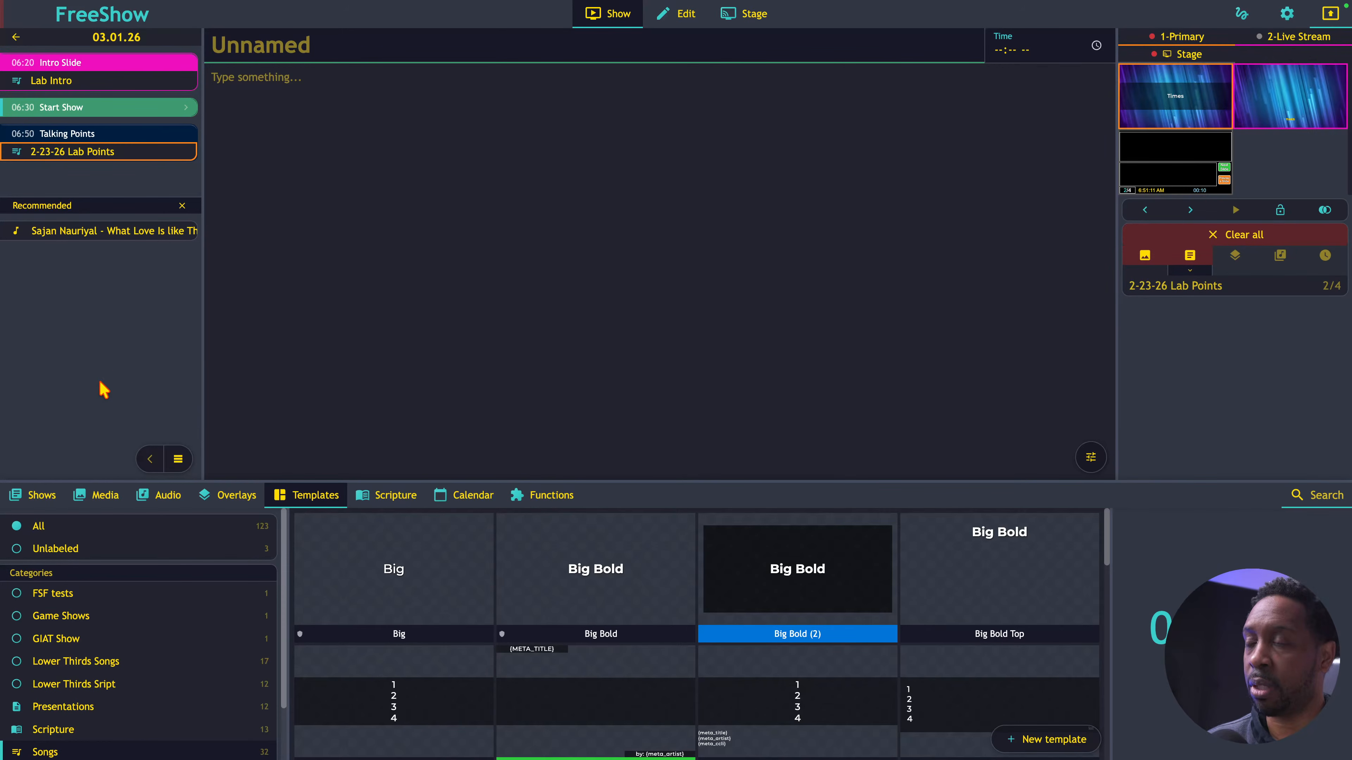
- Add the Lab Intro show from the In the Lab category beneath the Start Show section
left_click(36, 498)
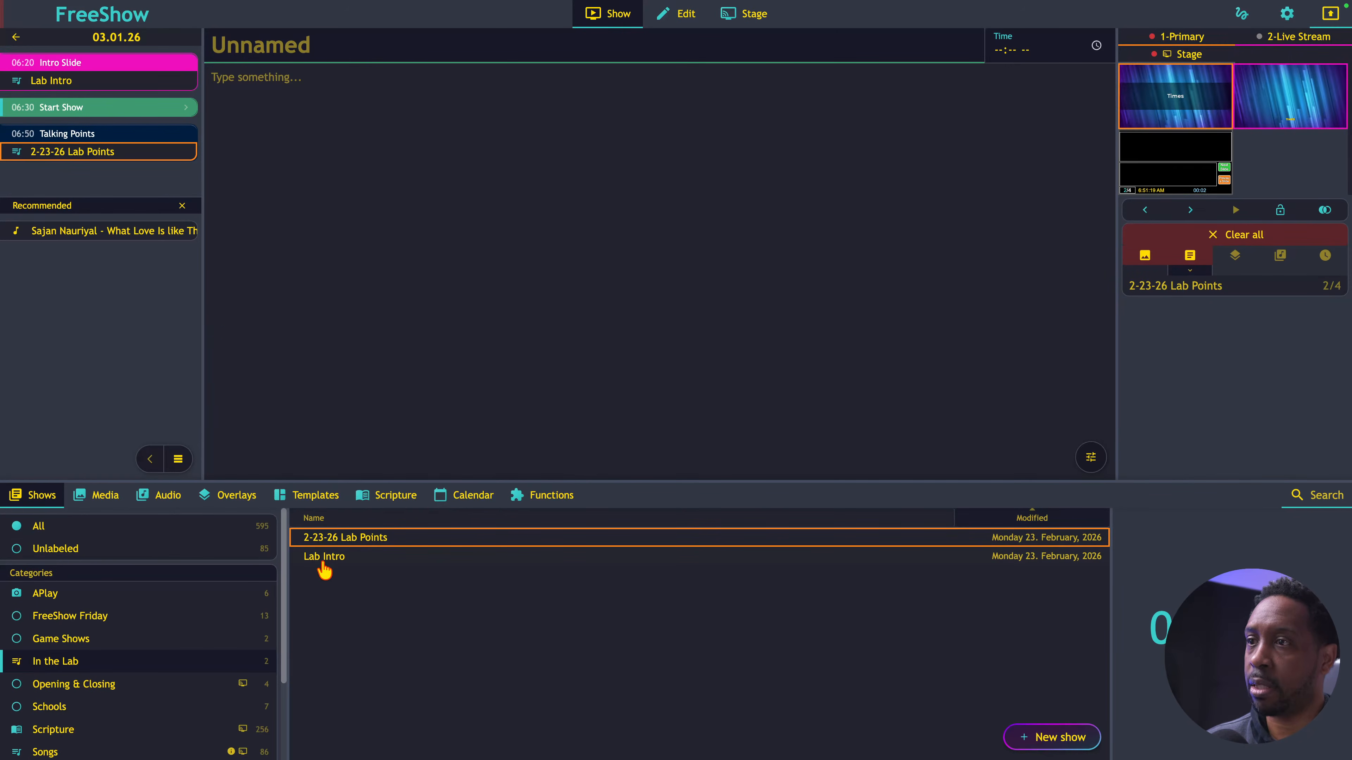
left_click_drag(328, 568, 52, 113)
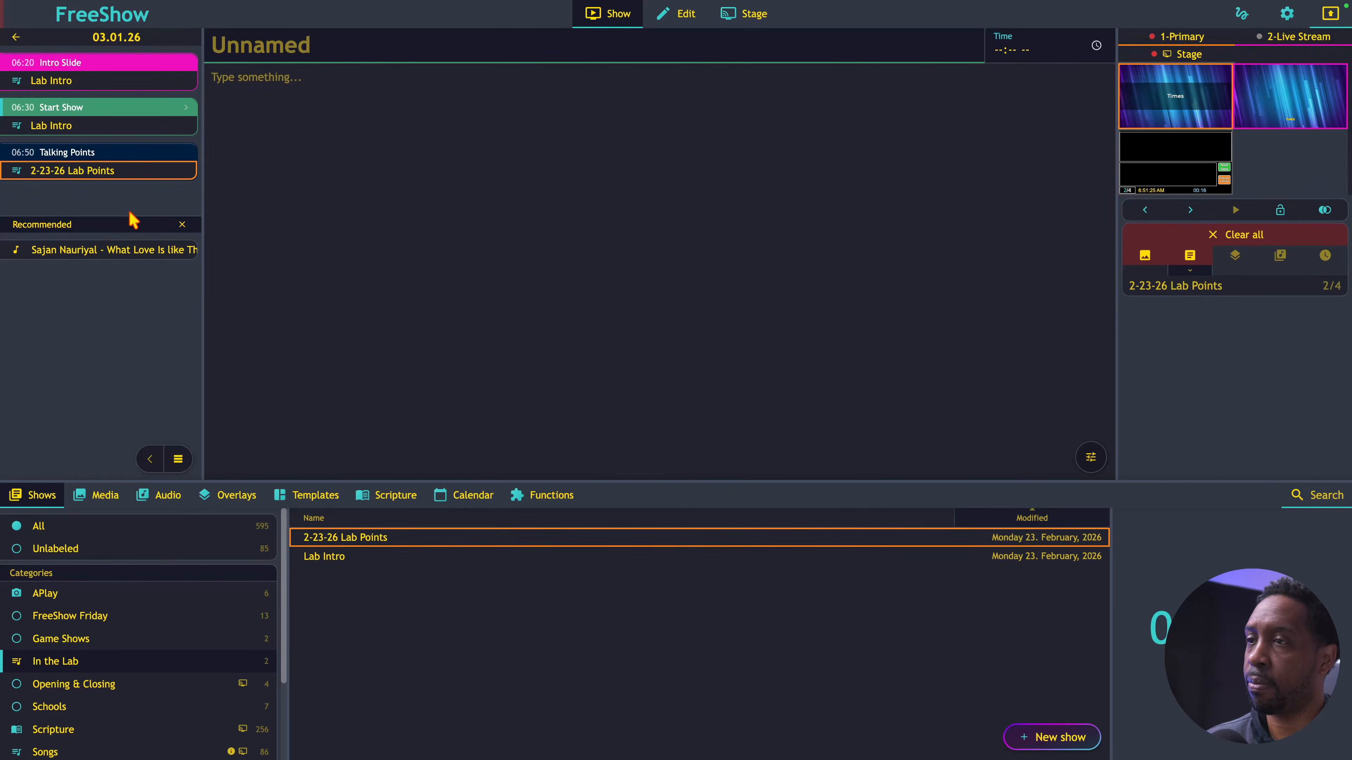
- Duplicate the Lab Intro show in the show library and name the copy Lab Intro Video
right_click(339, 559)
mouse_move(403, 636)
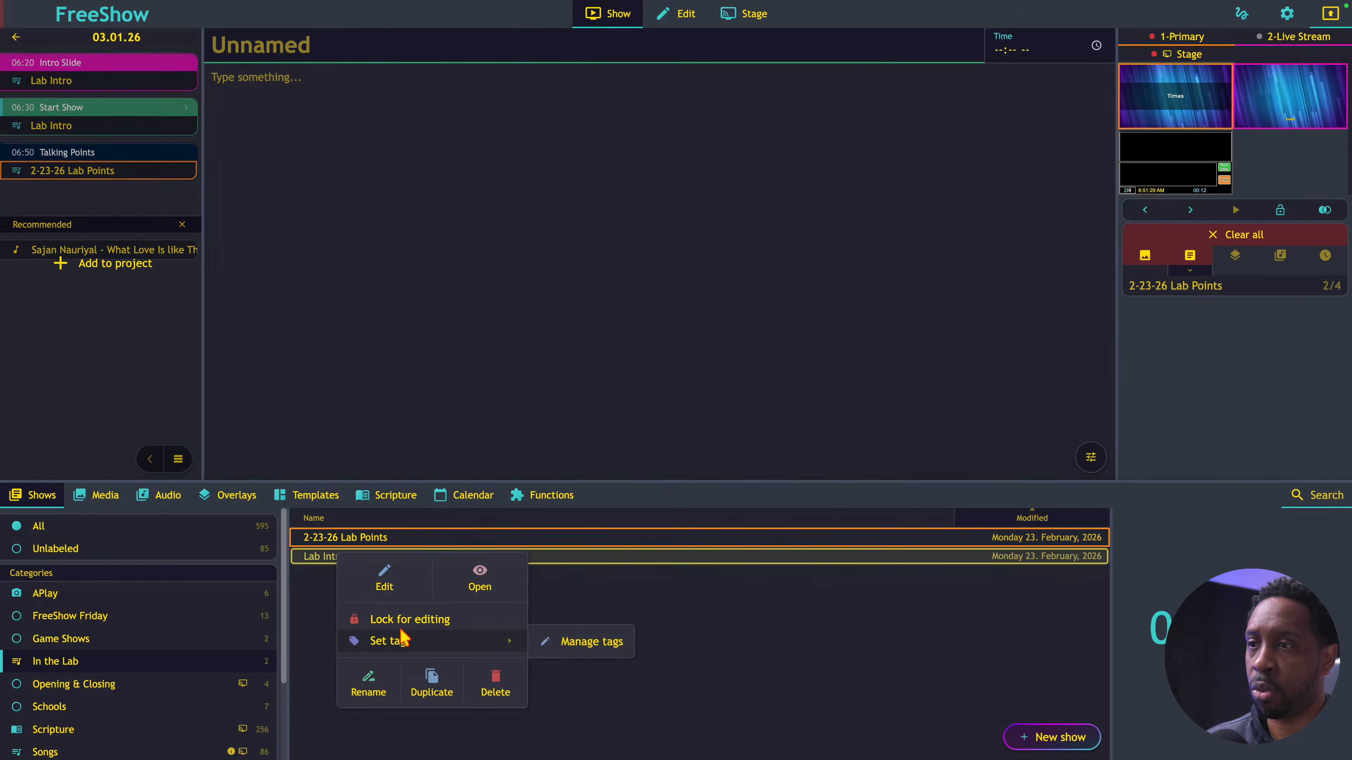
left_click(431, 685)
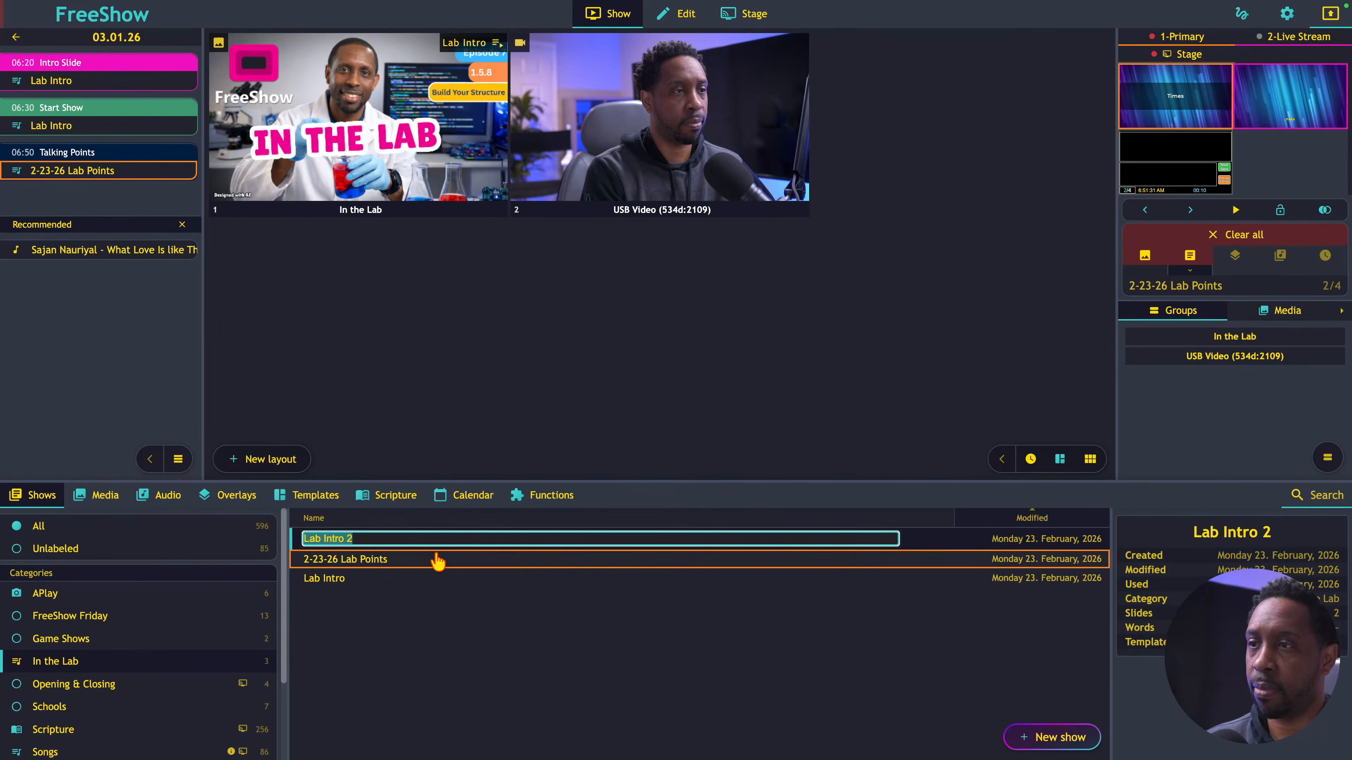
left_click(387, 539)
key("BackSpace")
key("BackSpace")
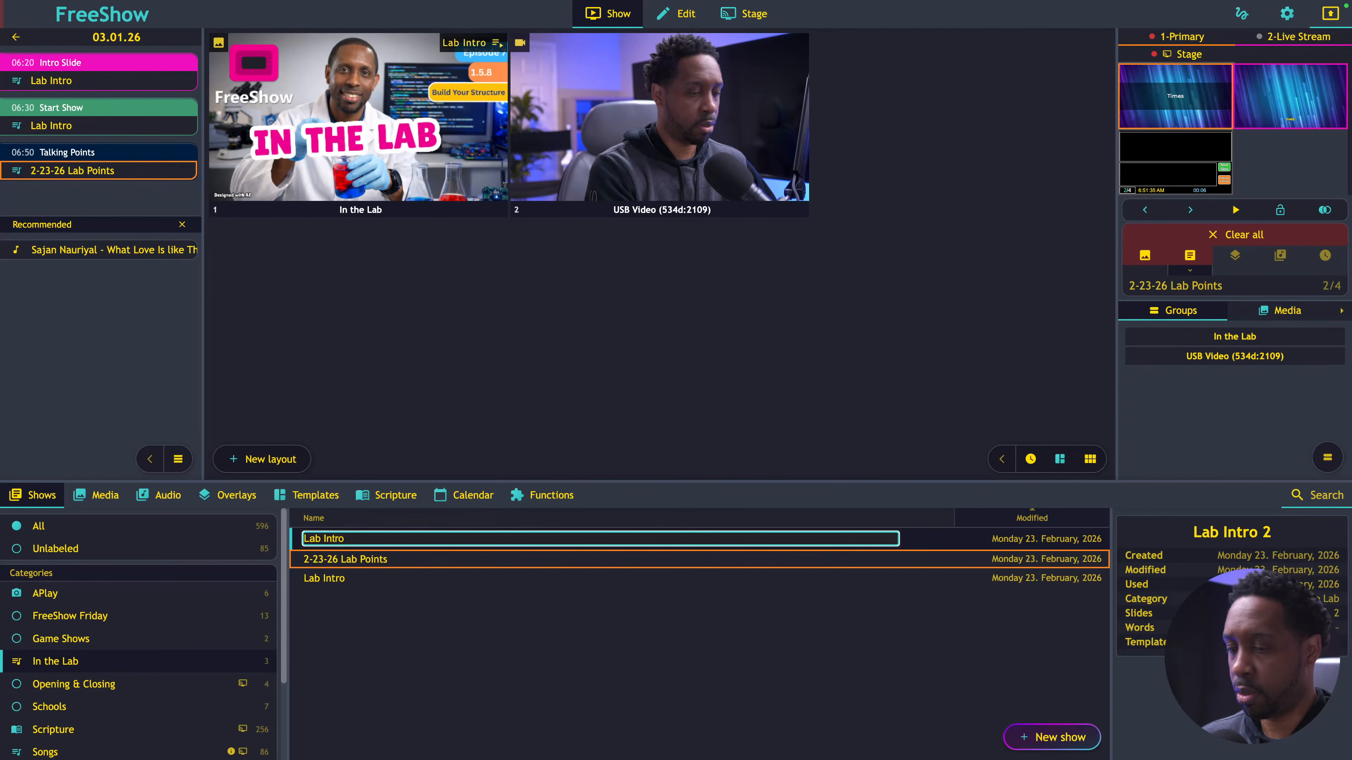
type("Video")
key("Return")
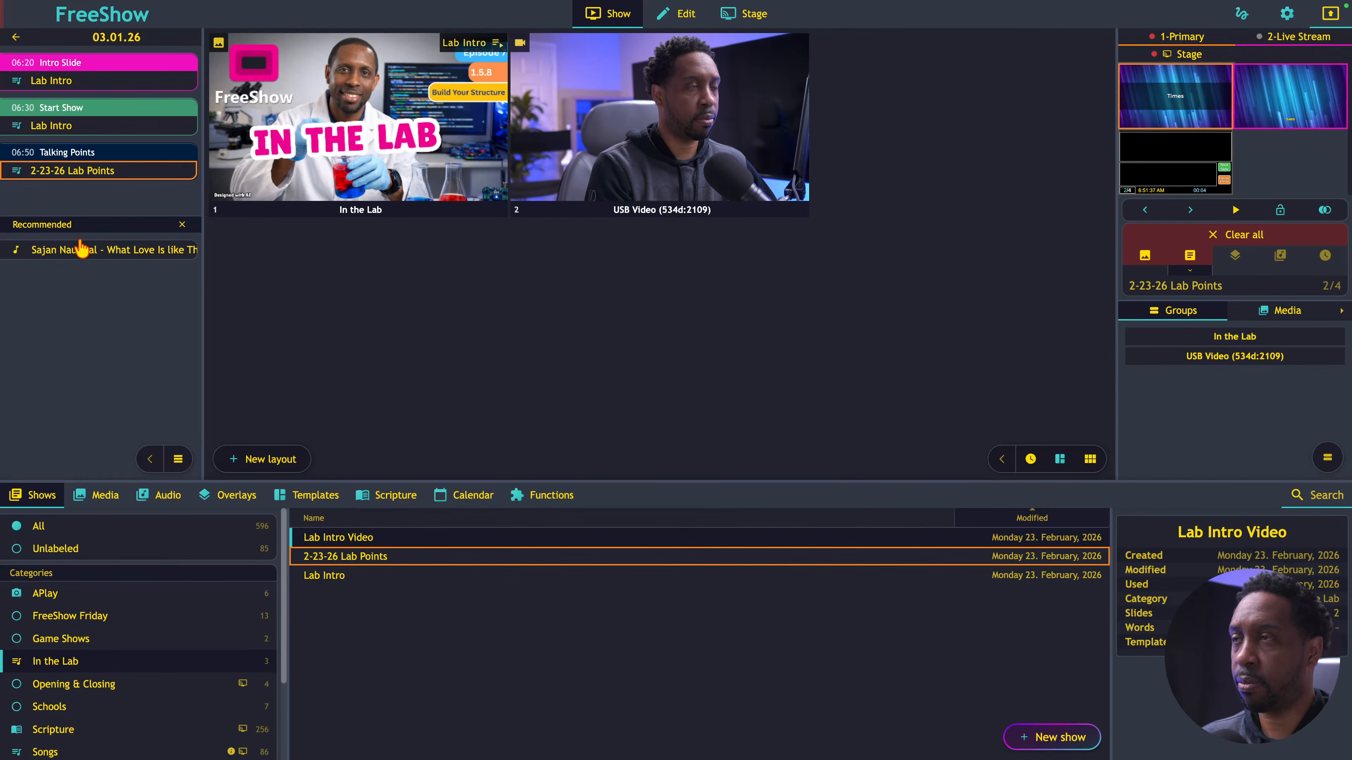
- Replace the Lab Intro show in the Start Show section with the Lab Intro Video show
right_click(70, 128)
left_click(111, 194)
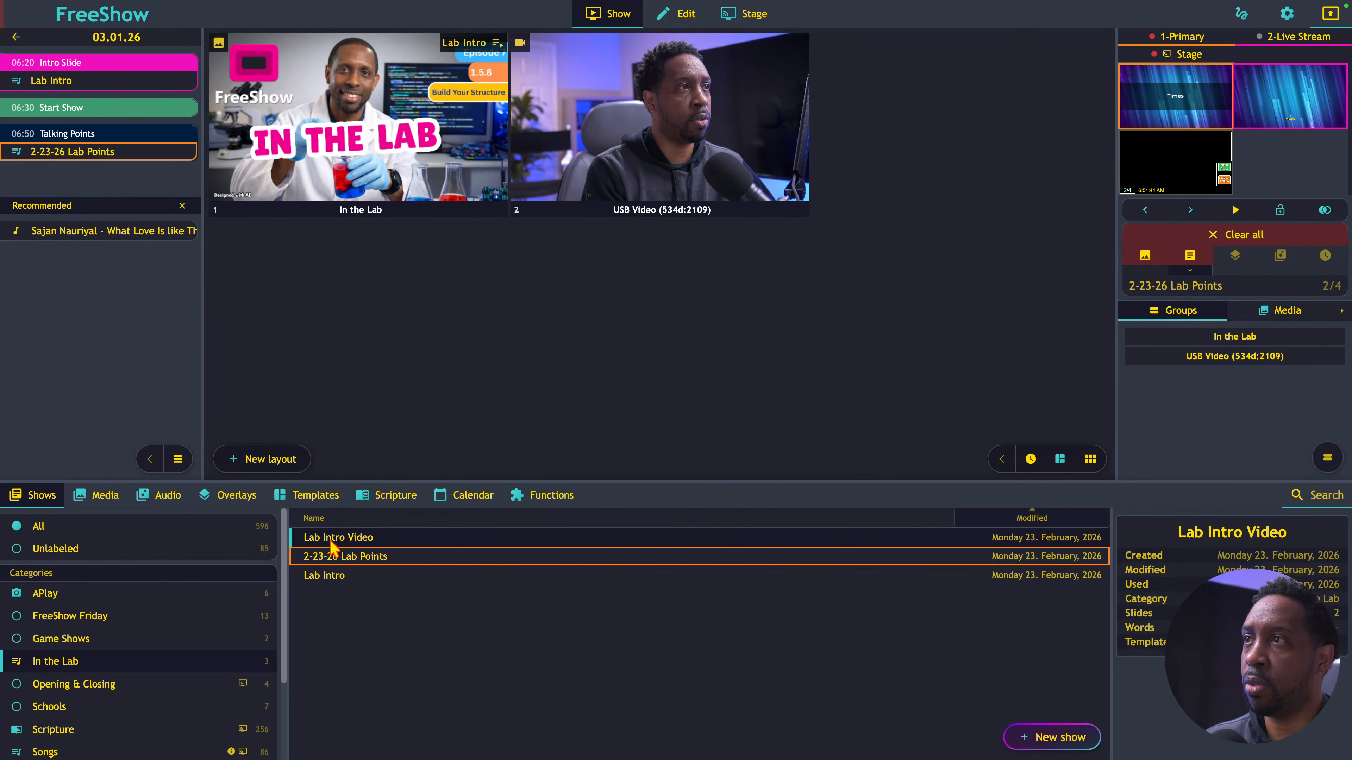
left_click_drag(331, 539, 53, 121)
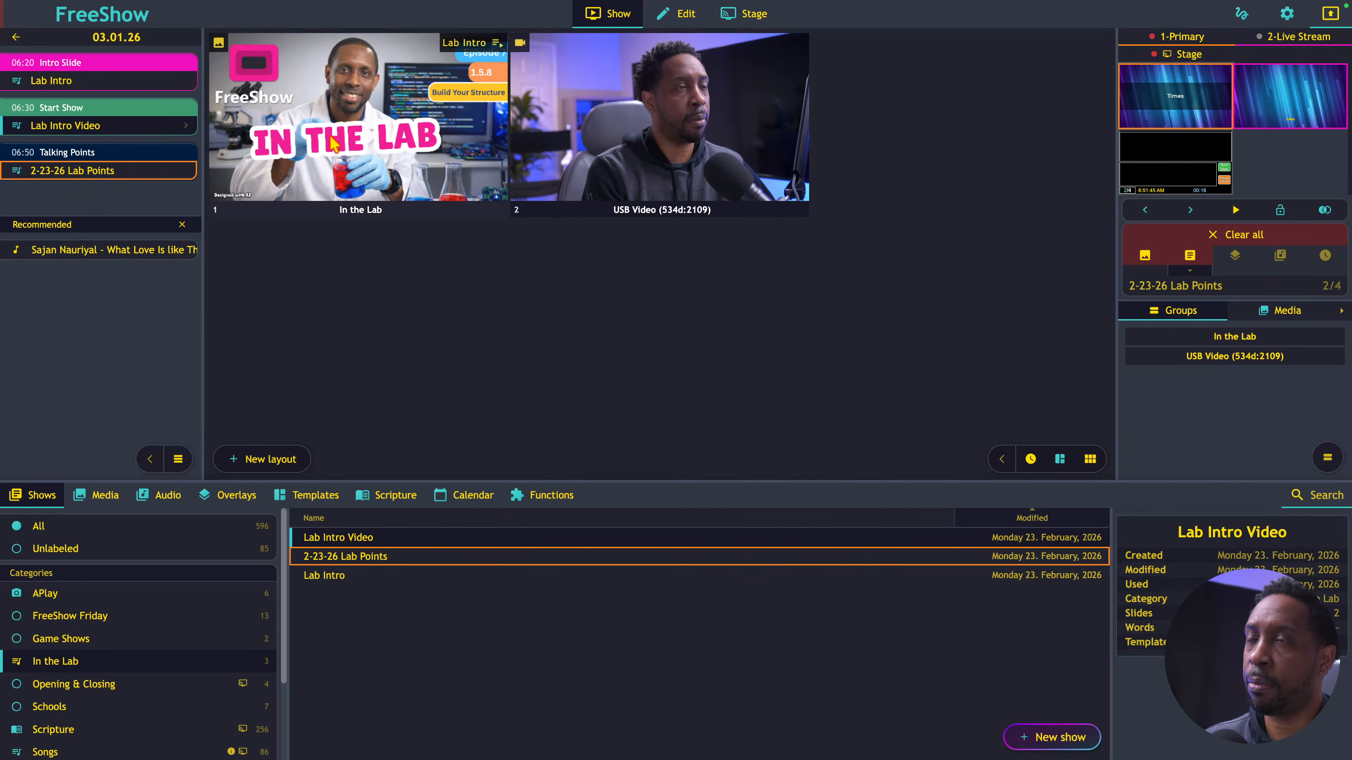
- Delete the In the Lab slide from the Lab Intro Video show and clear all outputs
left_click(365, 167)
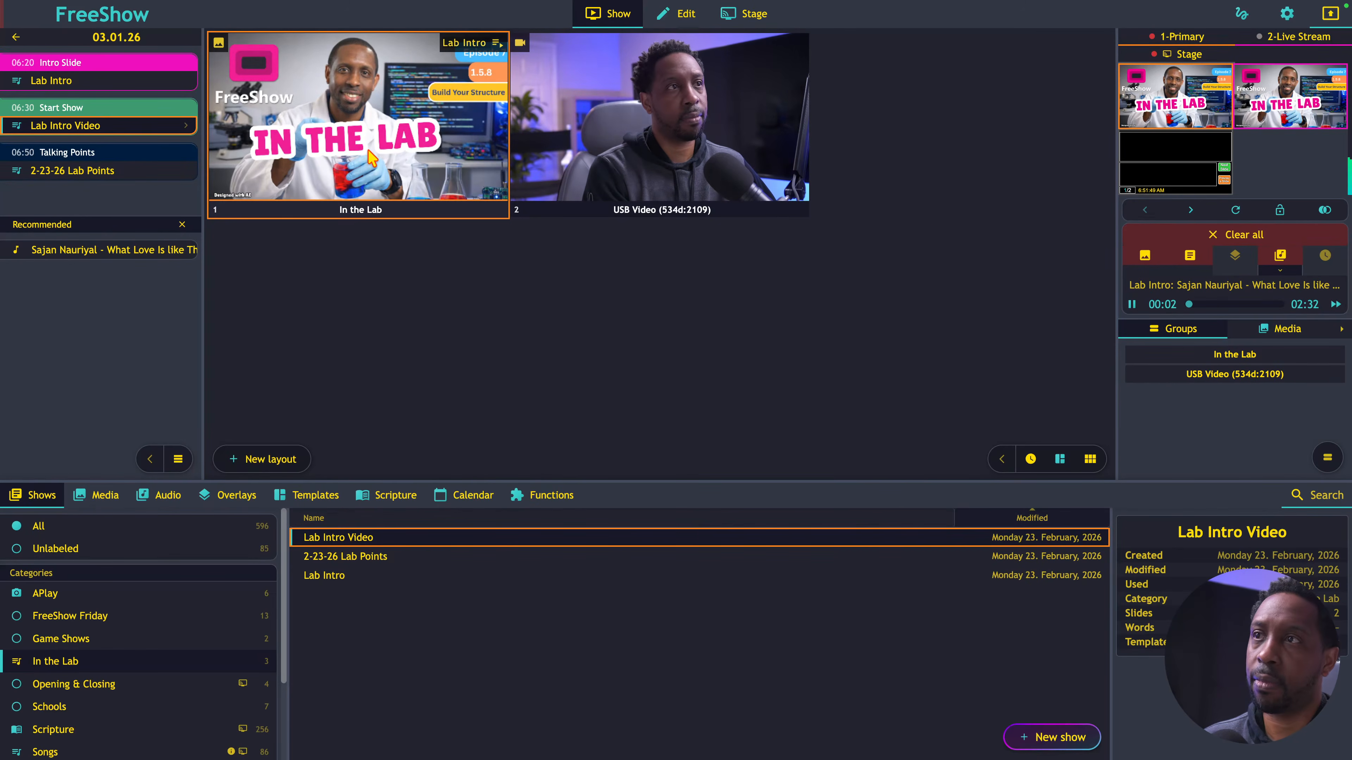
right_click(371, 156)
mouse_move(433, 241)
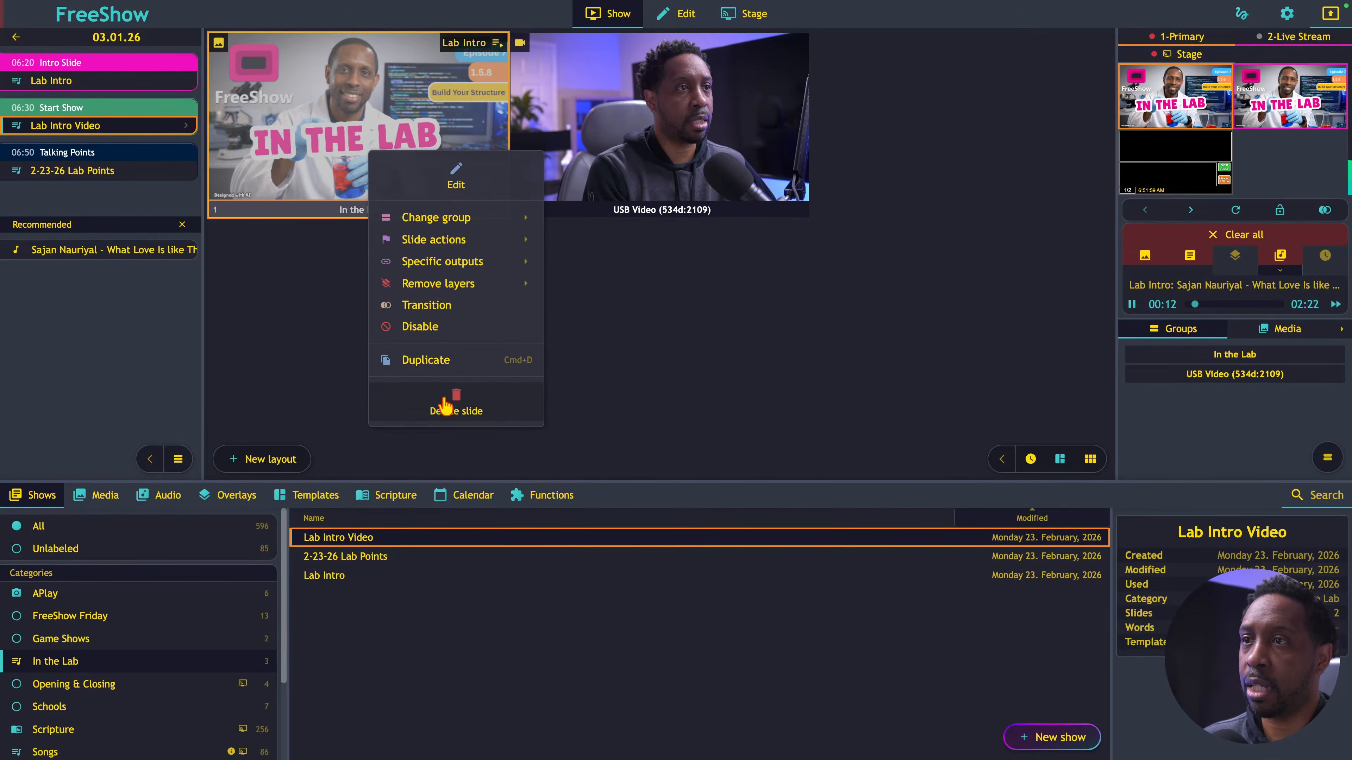
left_click(452, 410)
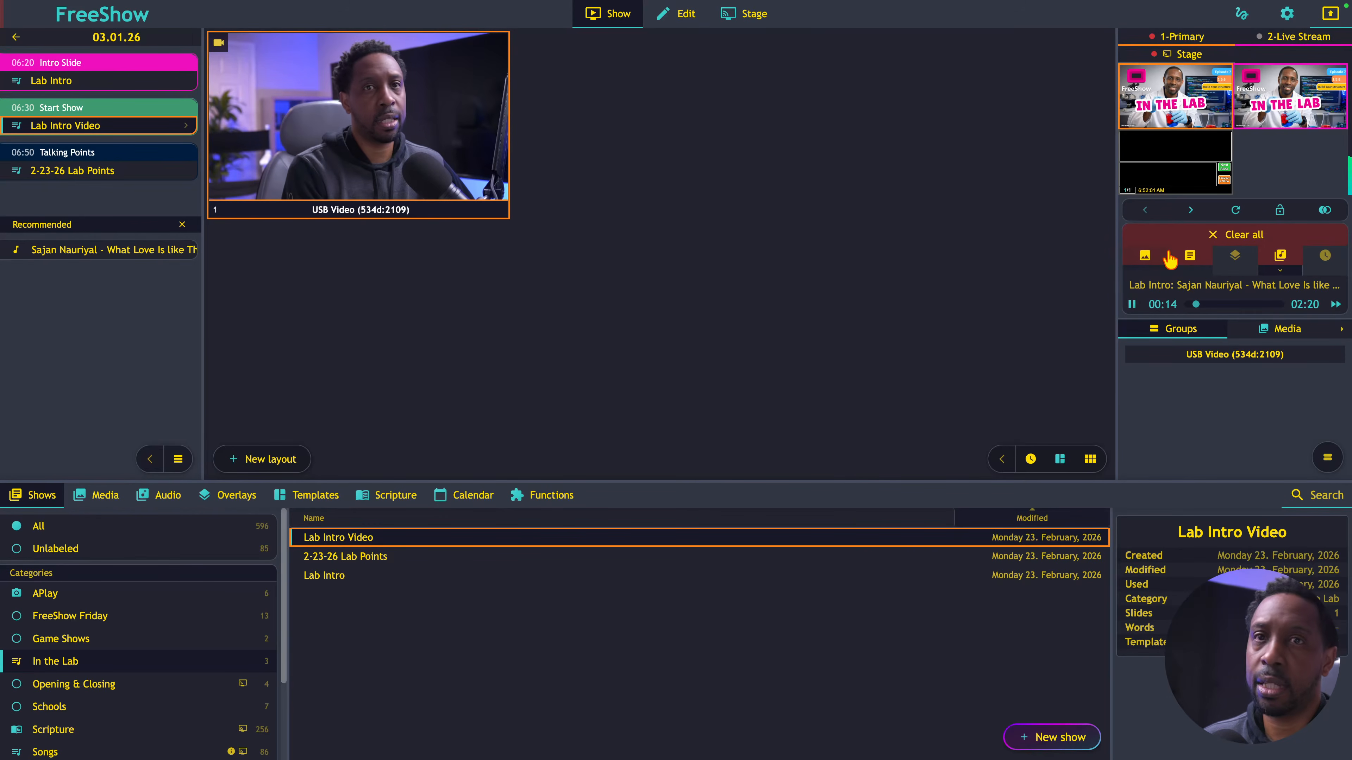
left_click(1237, 239)
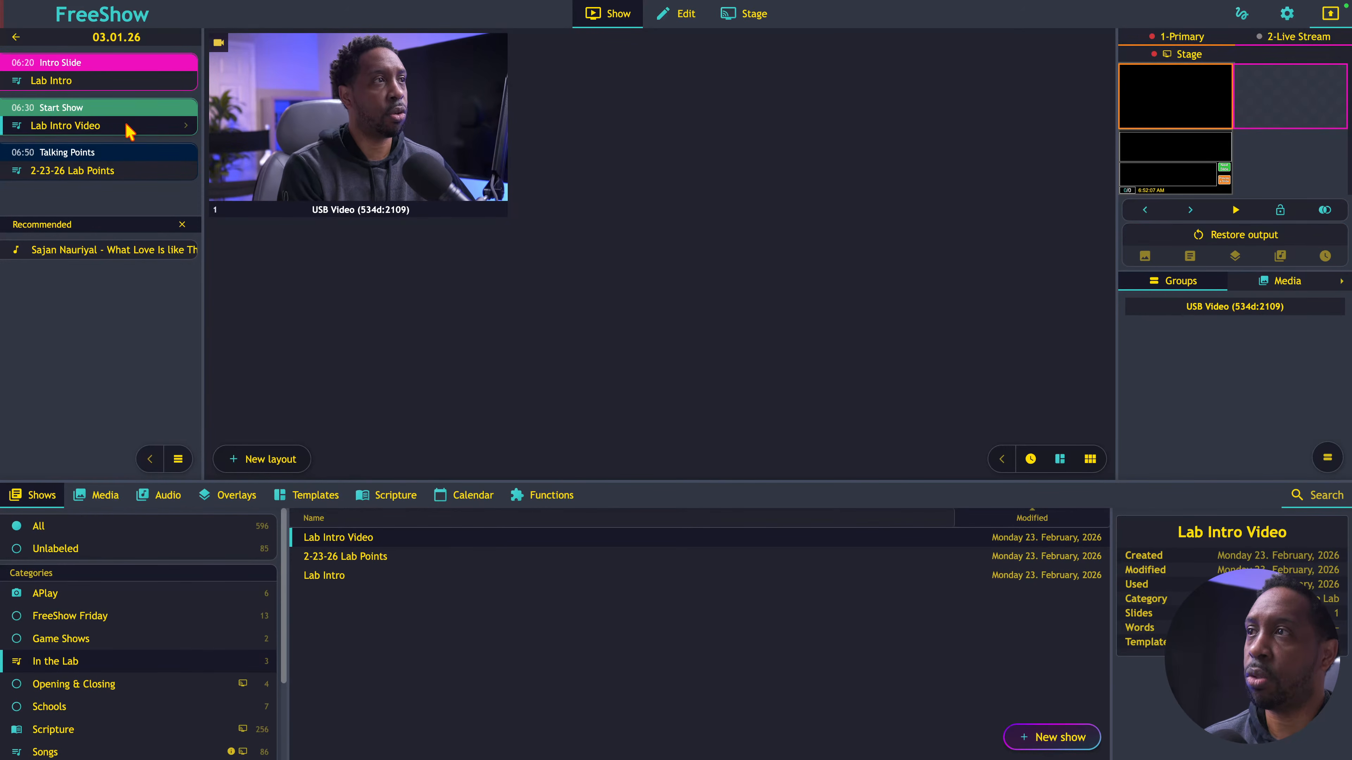
- Present the Lab Intro show from the Intro Slide section, starting with the In the Lab slide and advancing to the USB Video slide
left_click(144, 84)
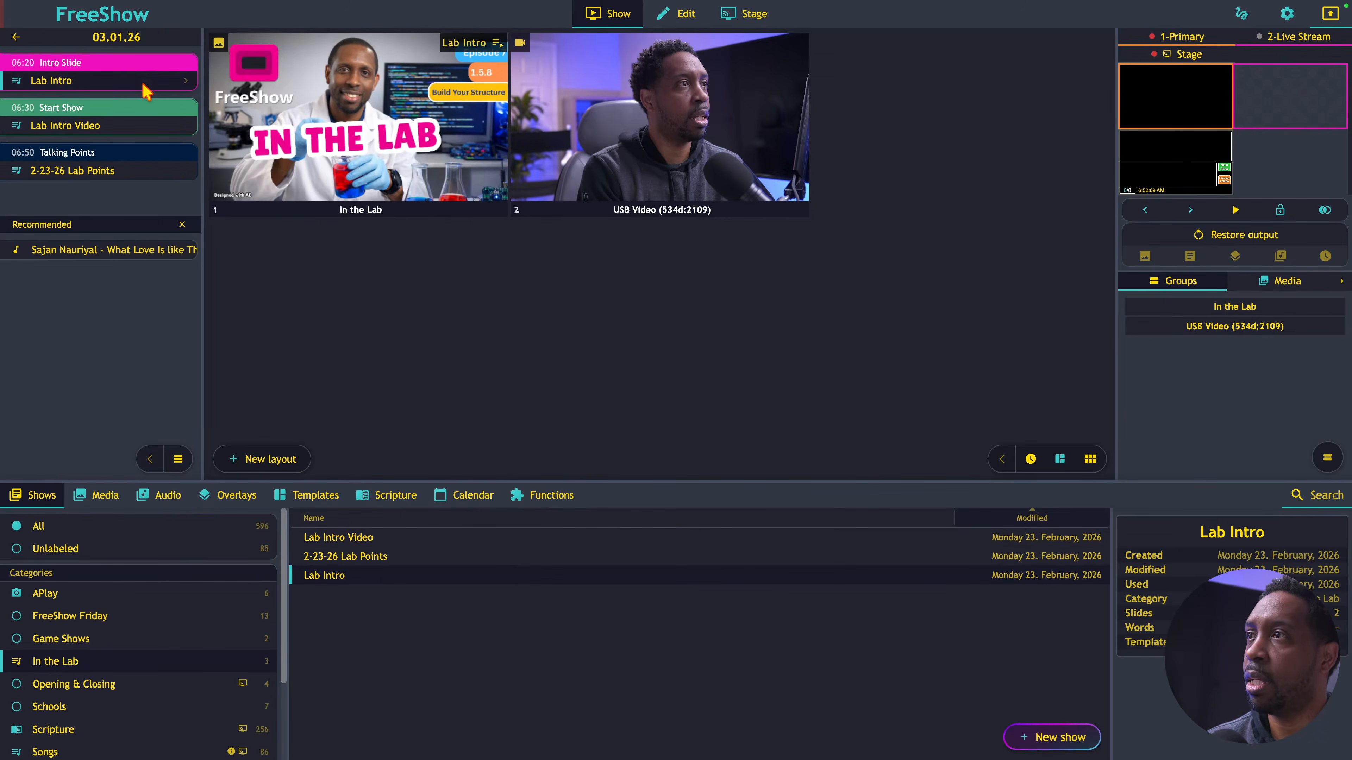
left_click(287, 110)
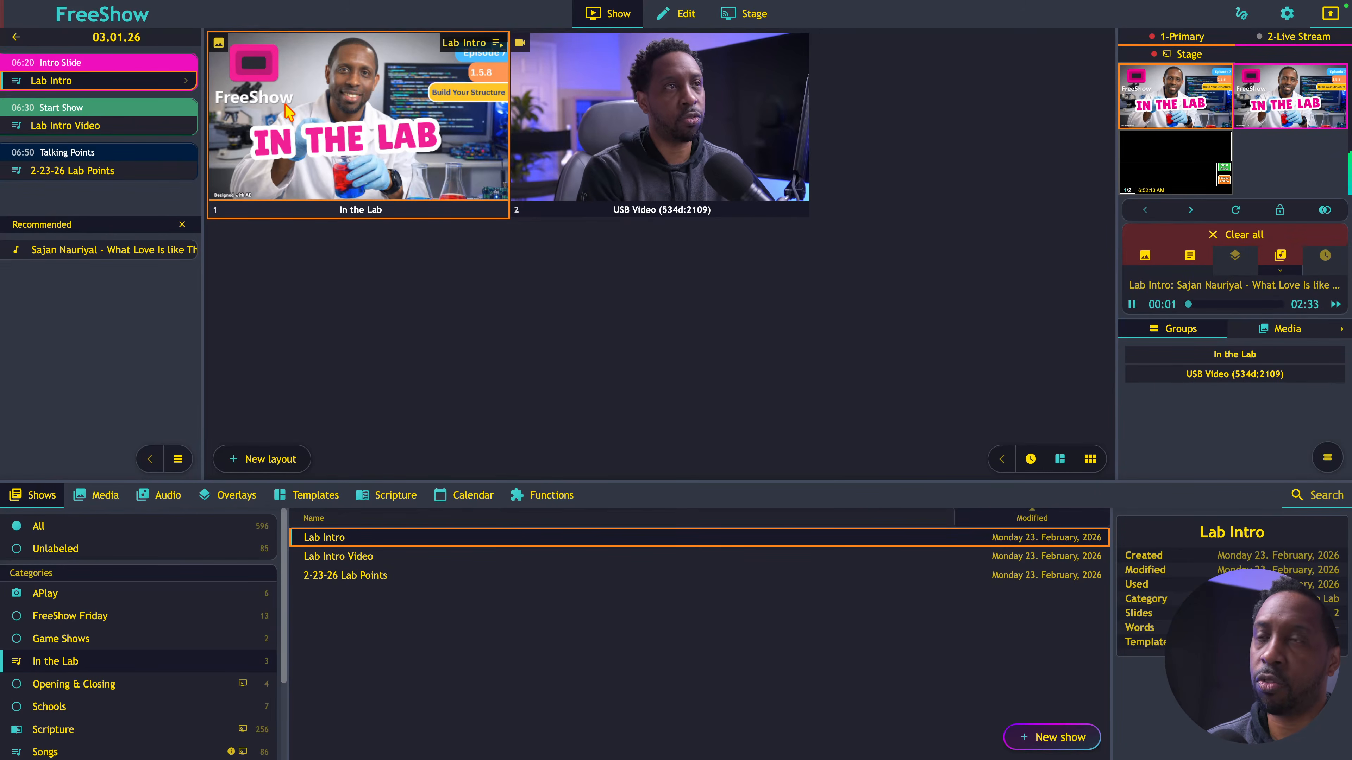
key("Right")
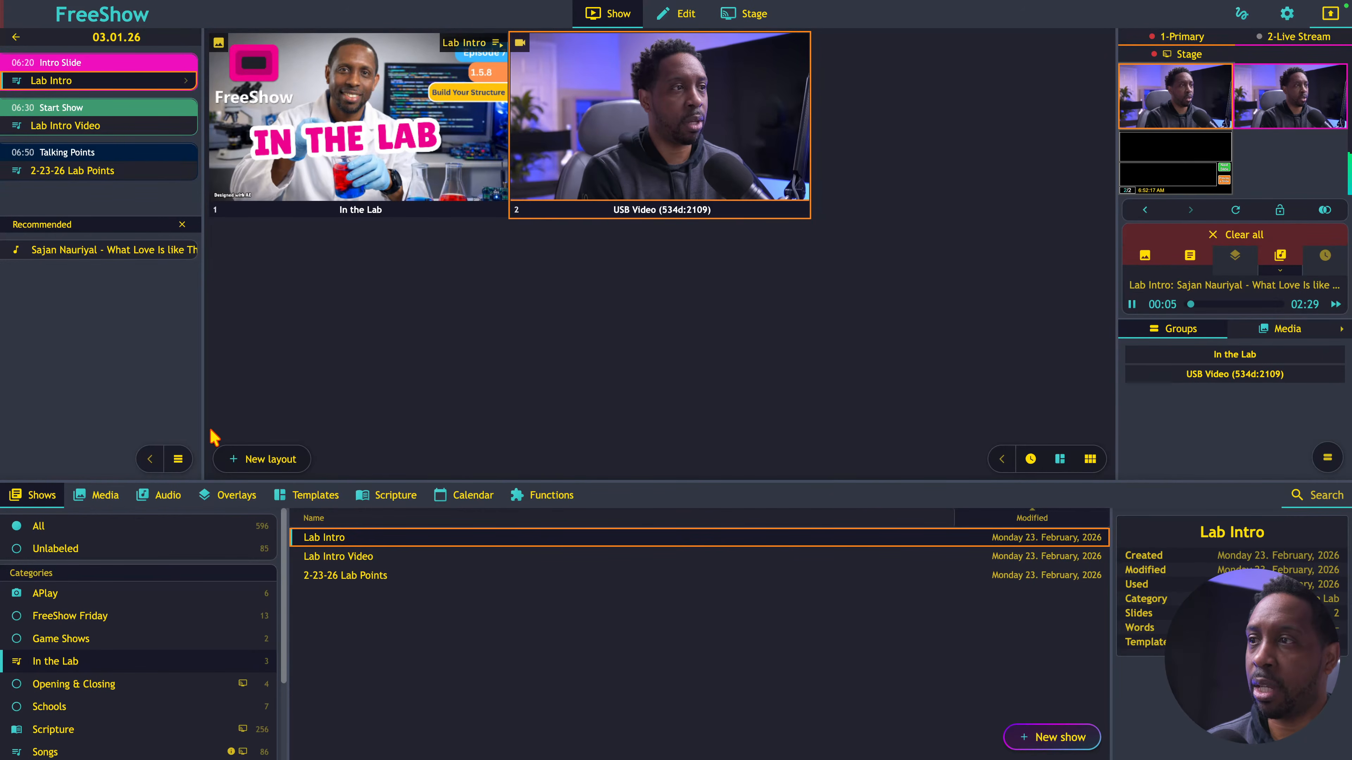
- Look for an existing audio-clearing action in the Actions list by searching "clear aud" and "clear mus", and reset the search
left_click(553, 499)
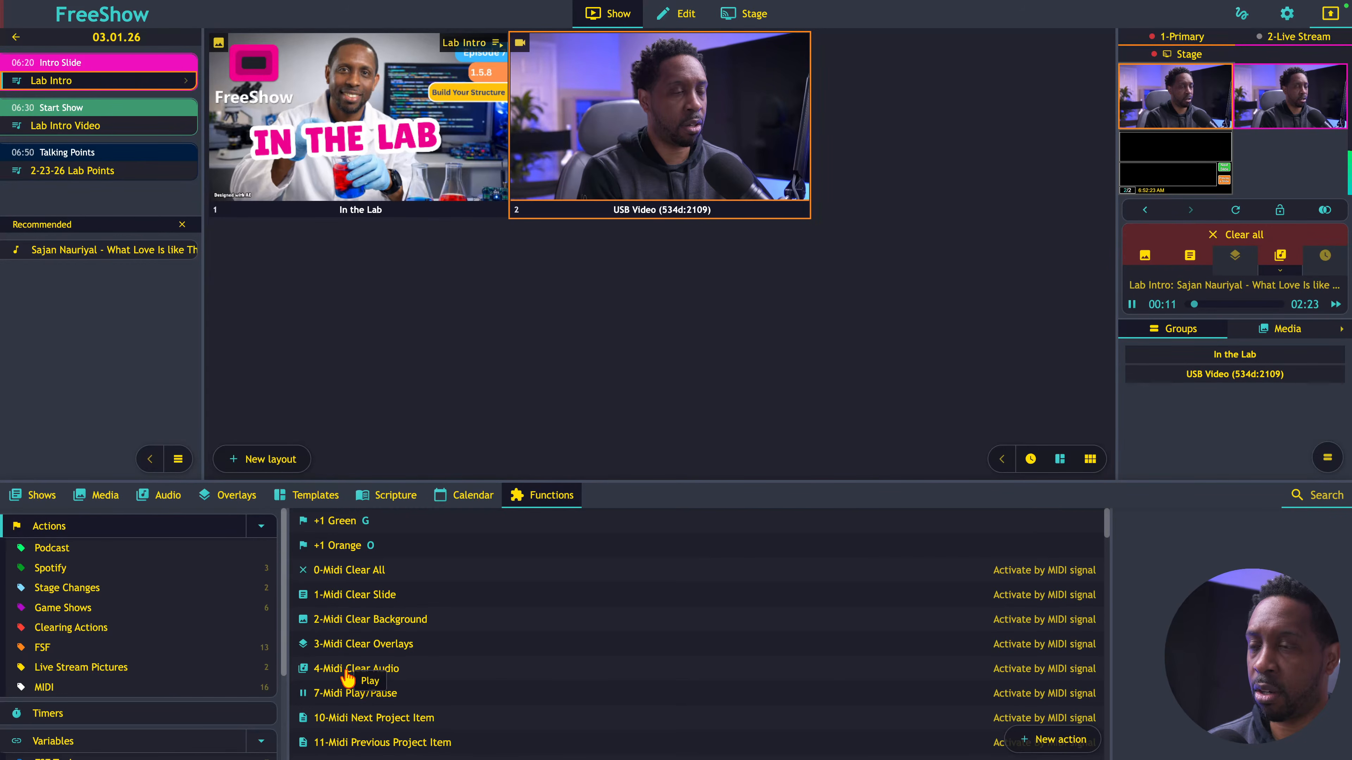
scroll(353, 633, "down", 4)
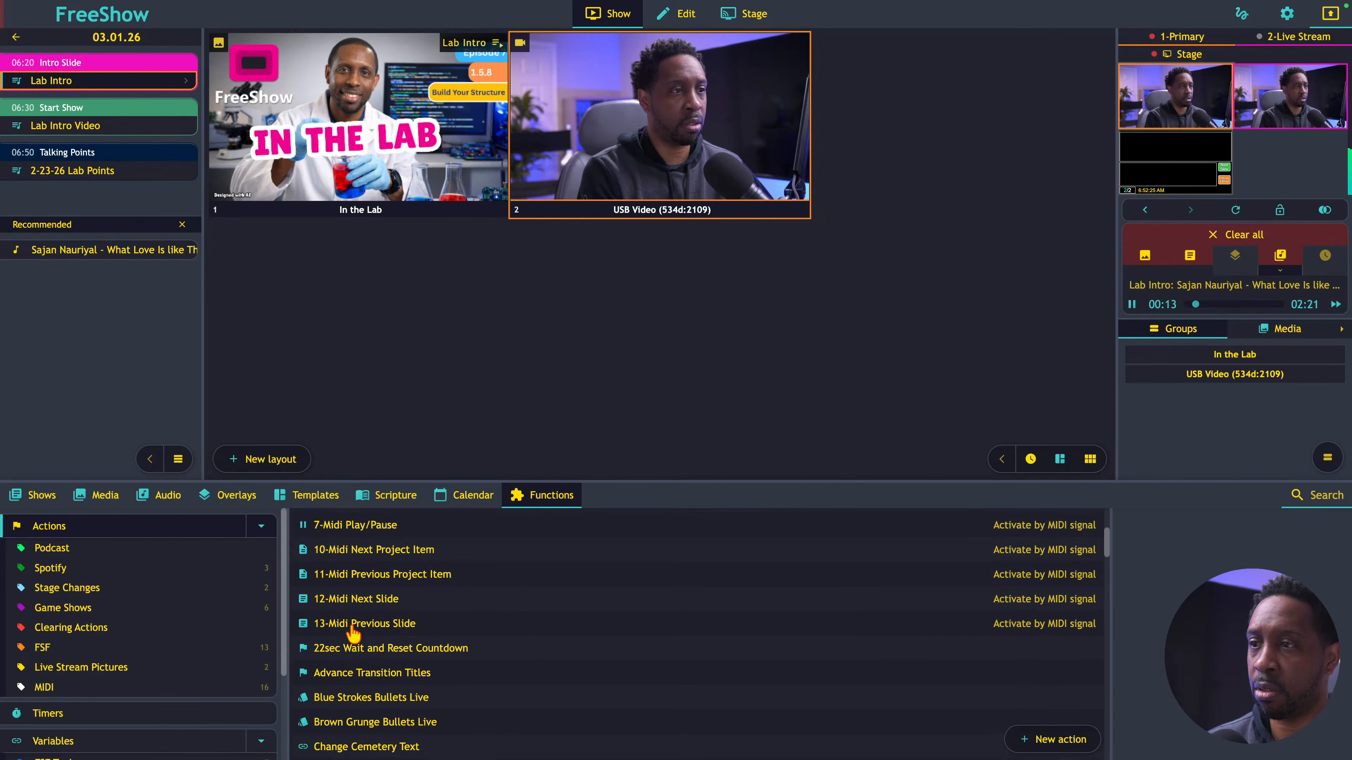
left_click(1318, 503)
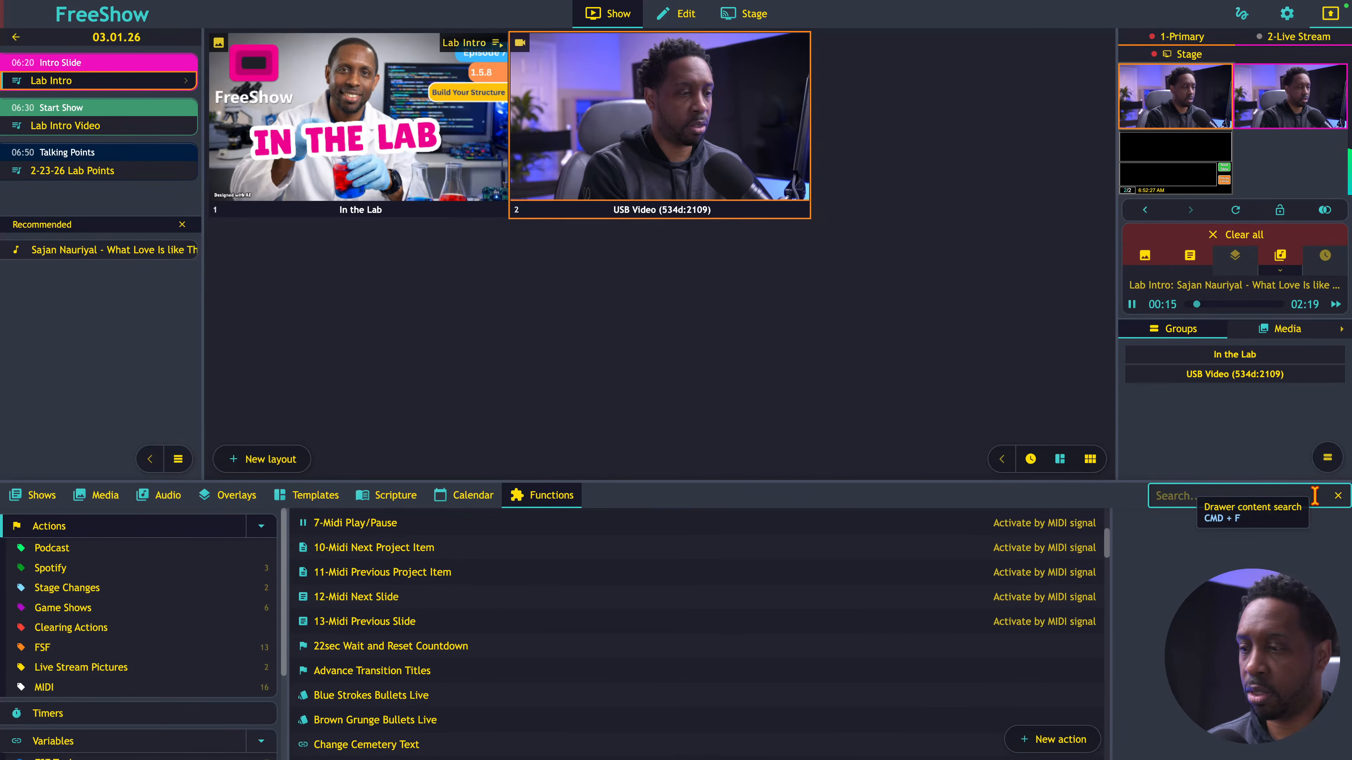
type("clear au")
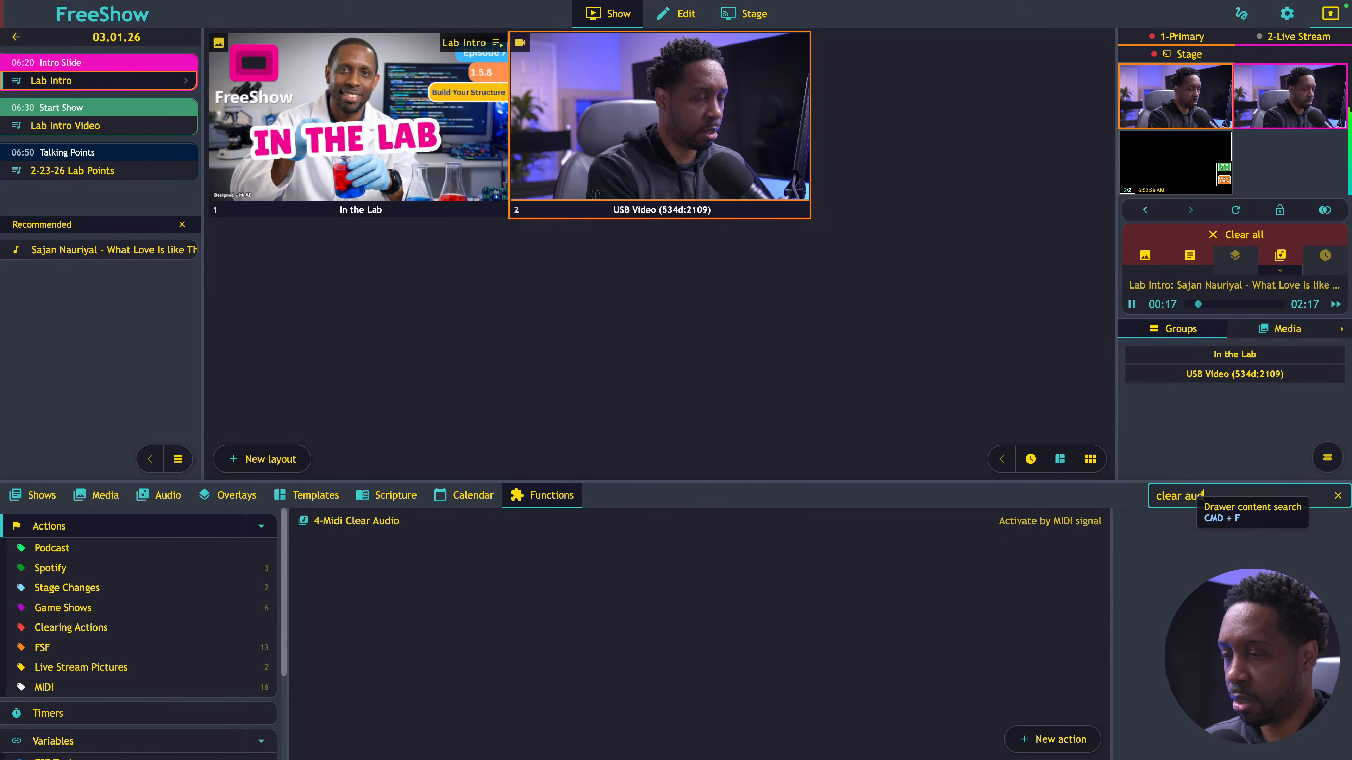
type("d")
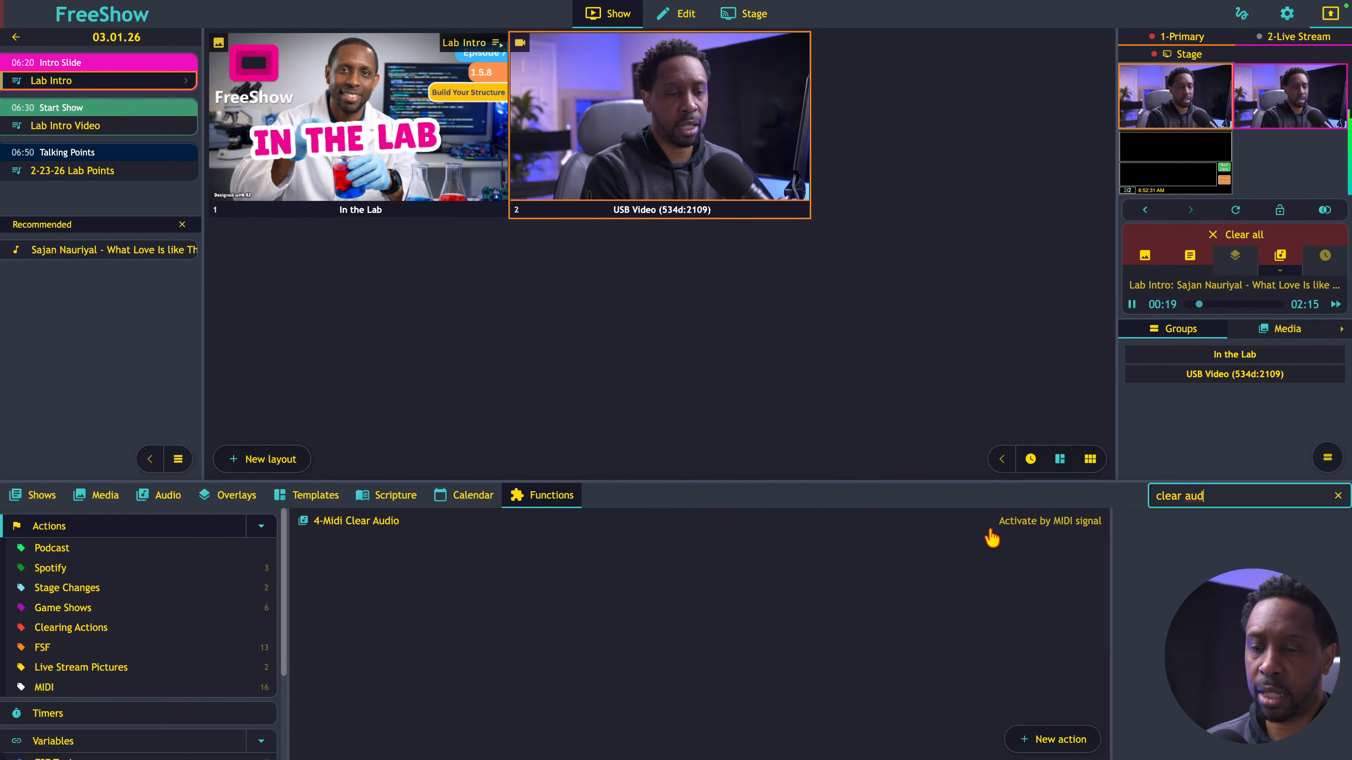
key("BackSpace")
key("BackSpace")
key("BackSpace")
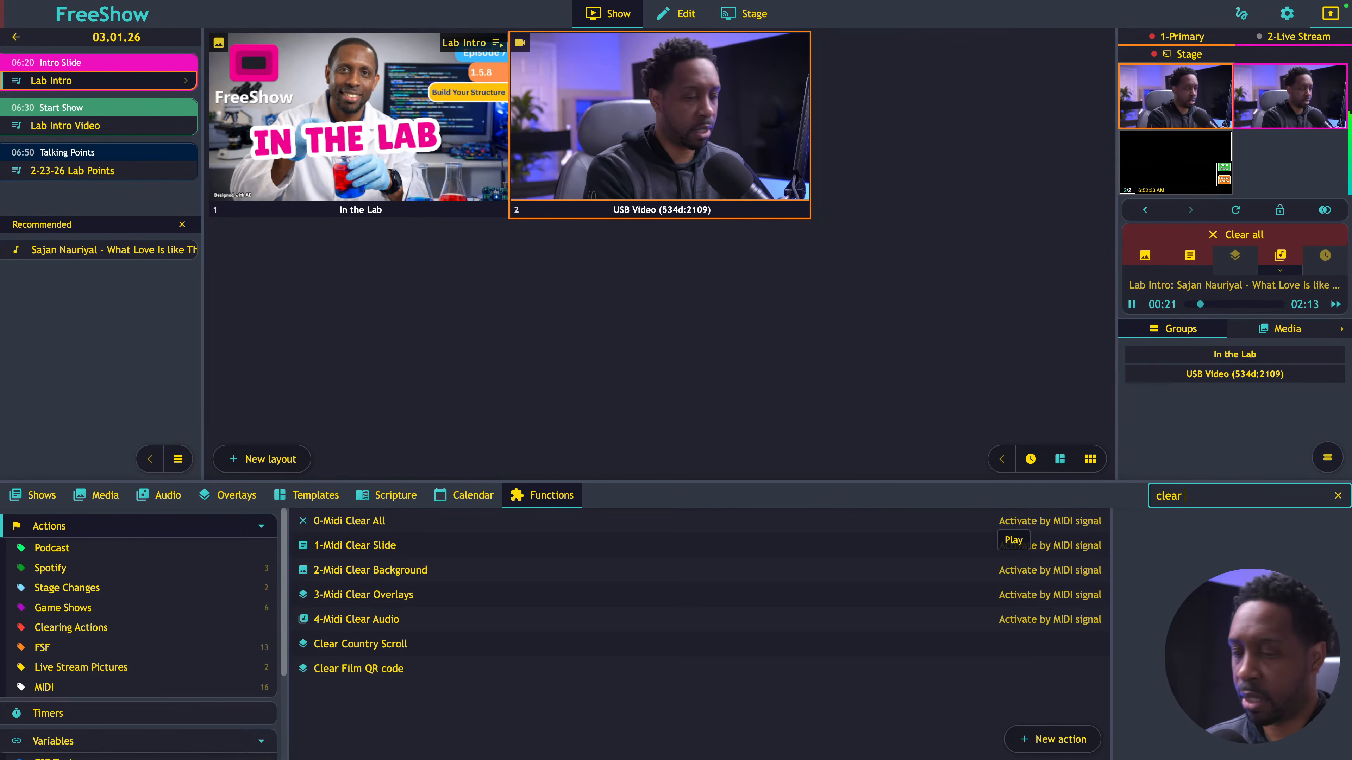
type("mus")
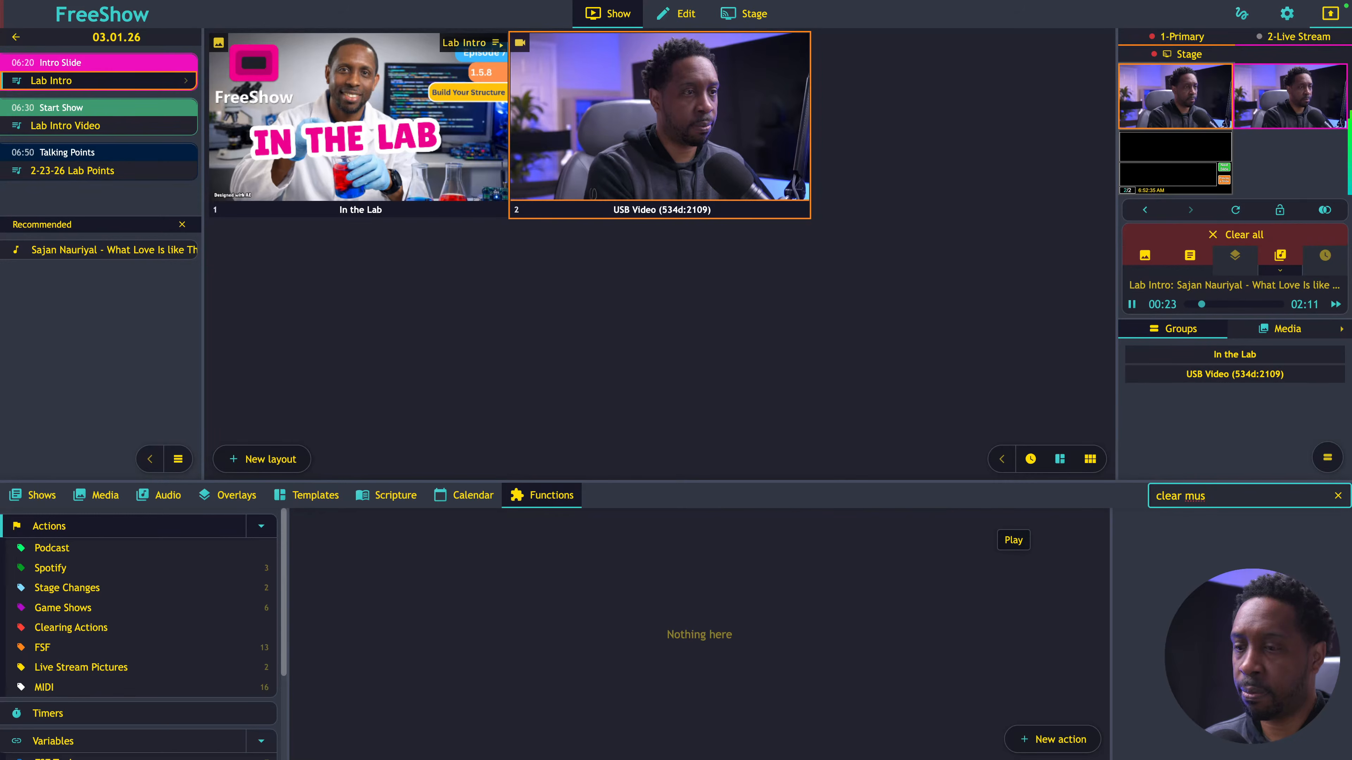
key("BackSpace")
key("BackSpace")
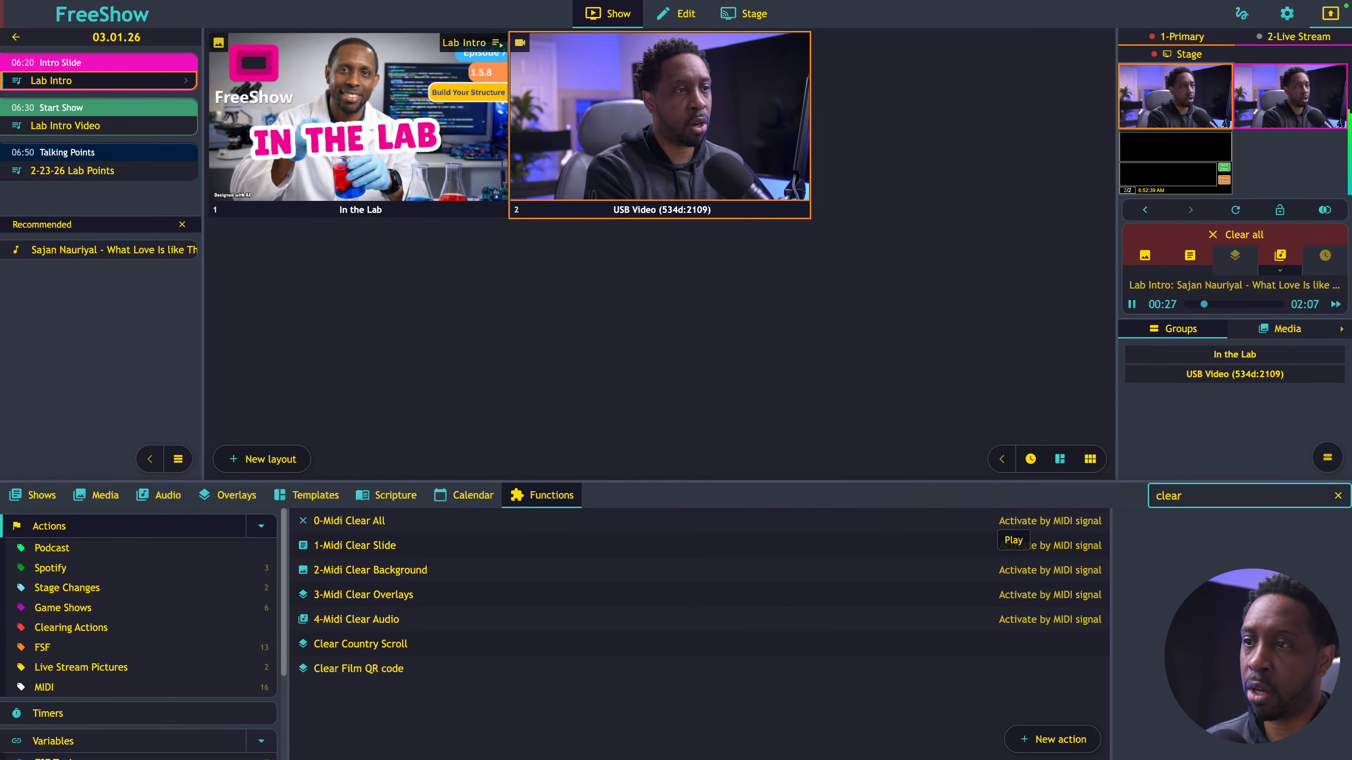
key("BackSpace")
key("BackSpace")
key("BackSpace")
key("BackSpace")
key("BackSpace")
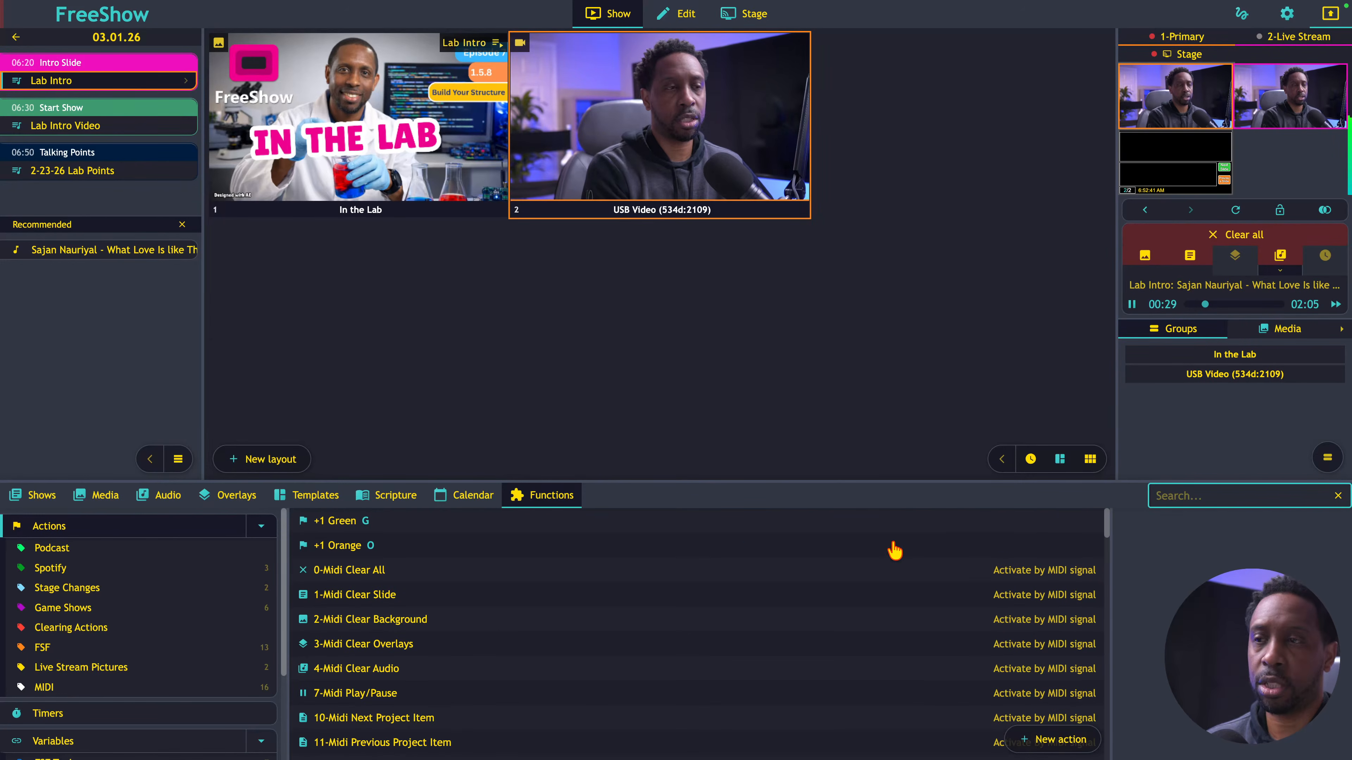
- Try to add a Clear audio slide action to the USB Video slide of the Lab Intro show
right_click(645, 163)
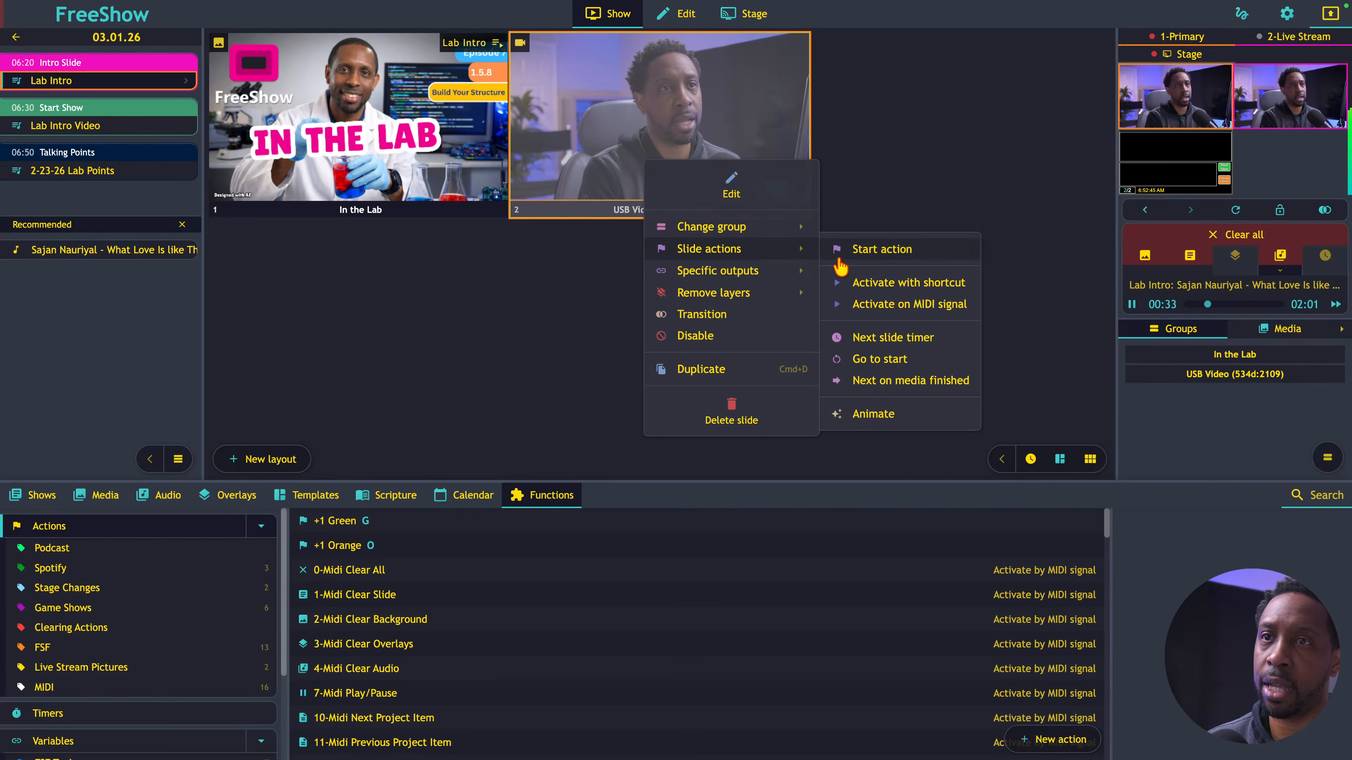
left_click(883, 262)
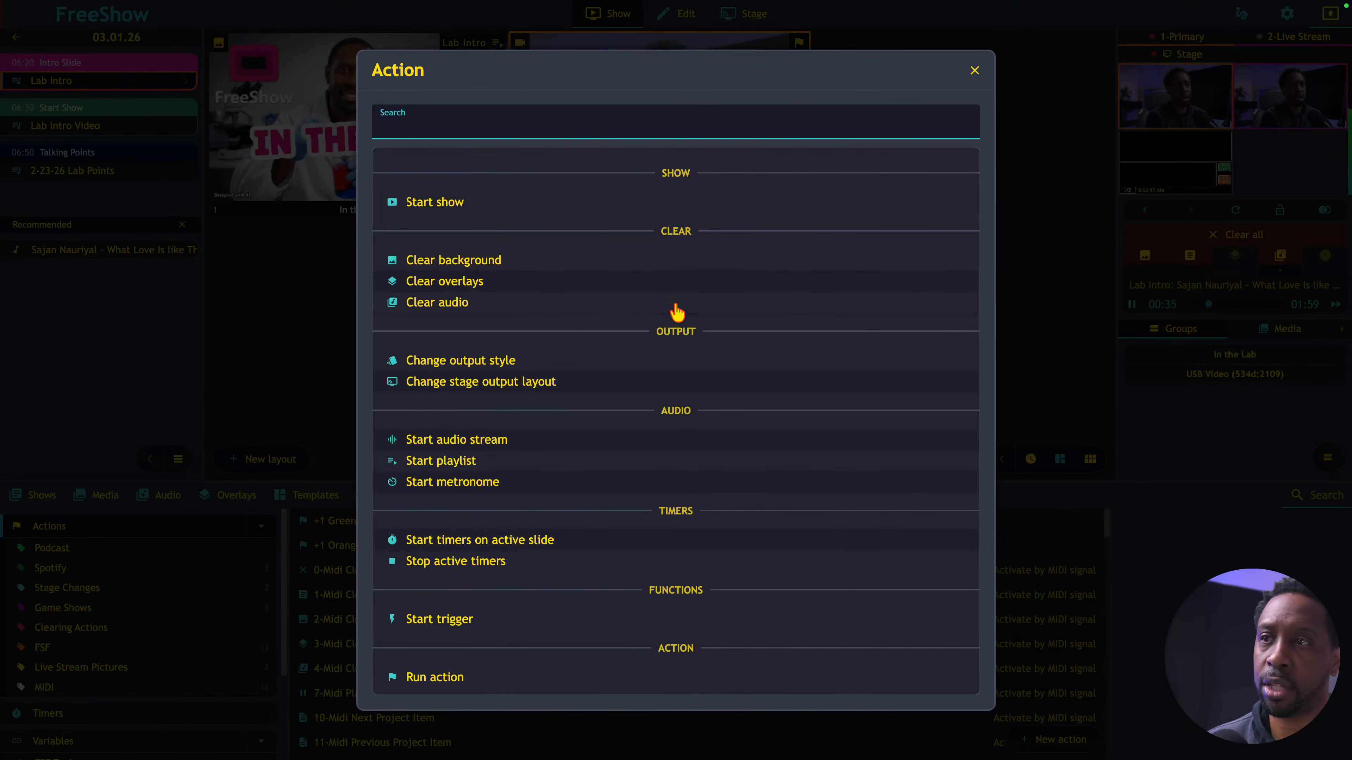
left_click(451, 302)
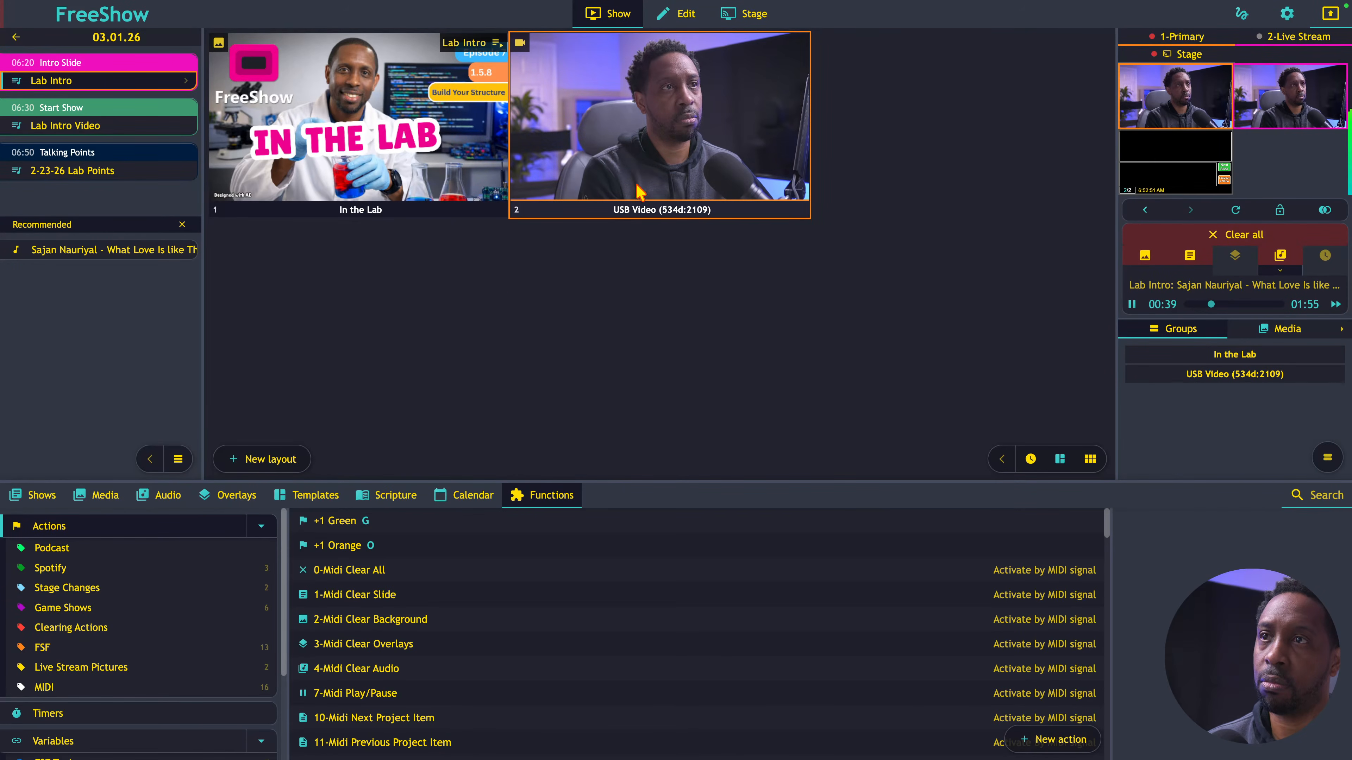
right_click(664, 125)
mouse_move(746, 213)
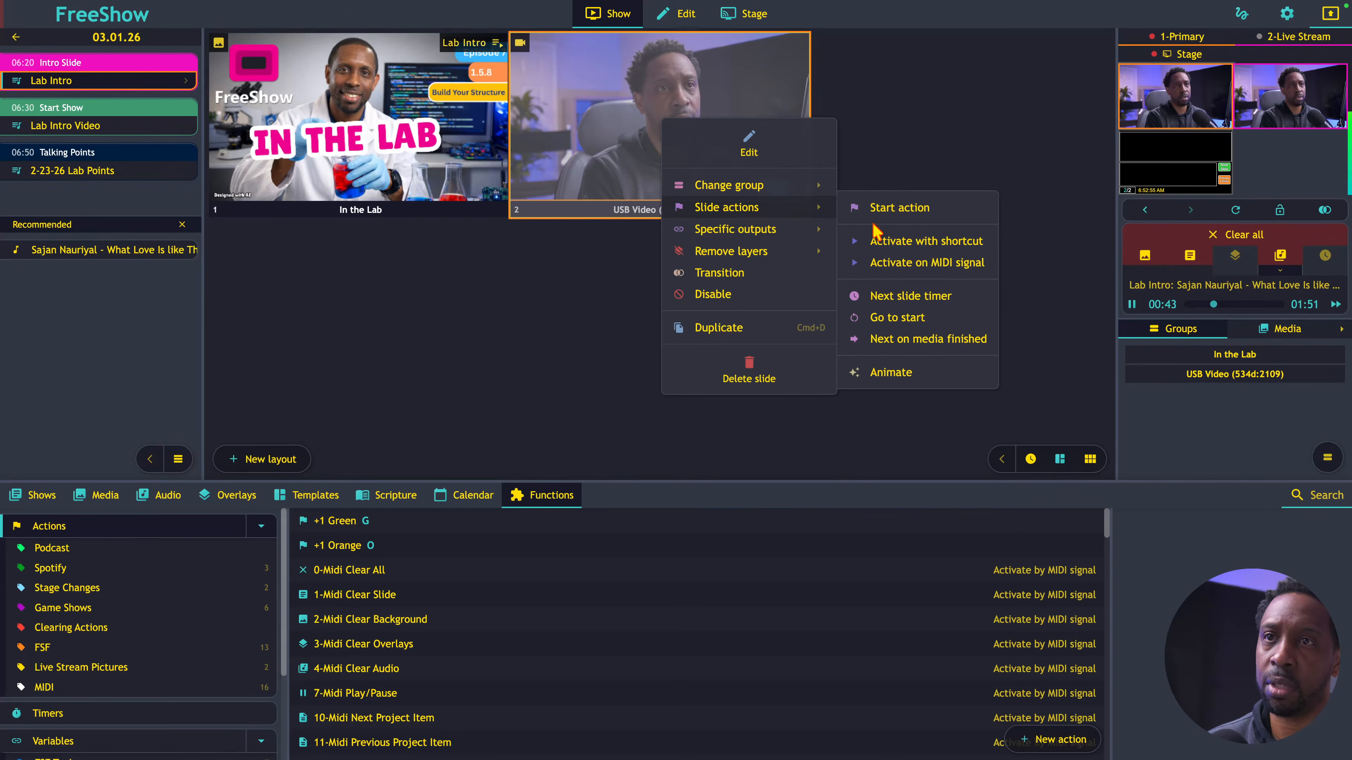
left_click(903, 210)
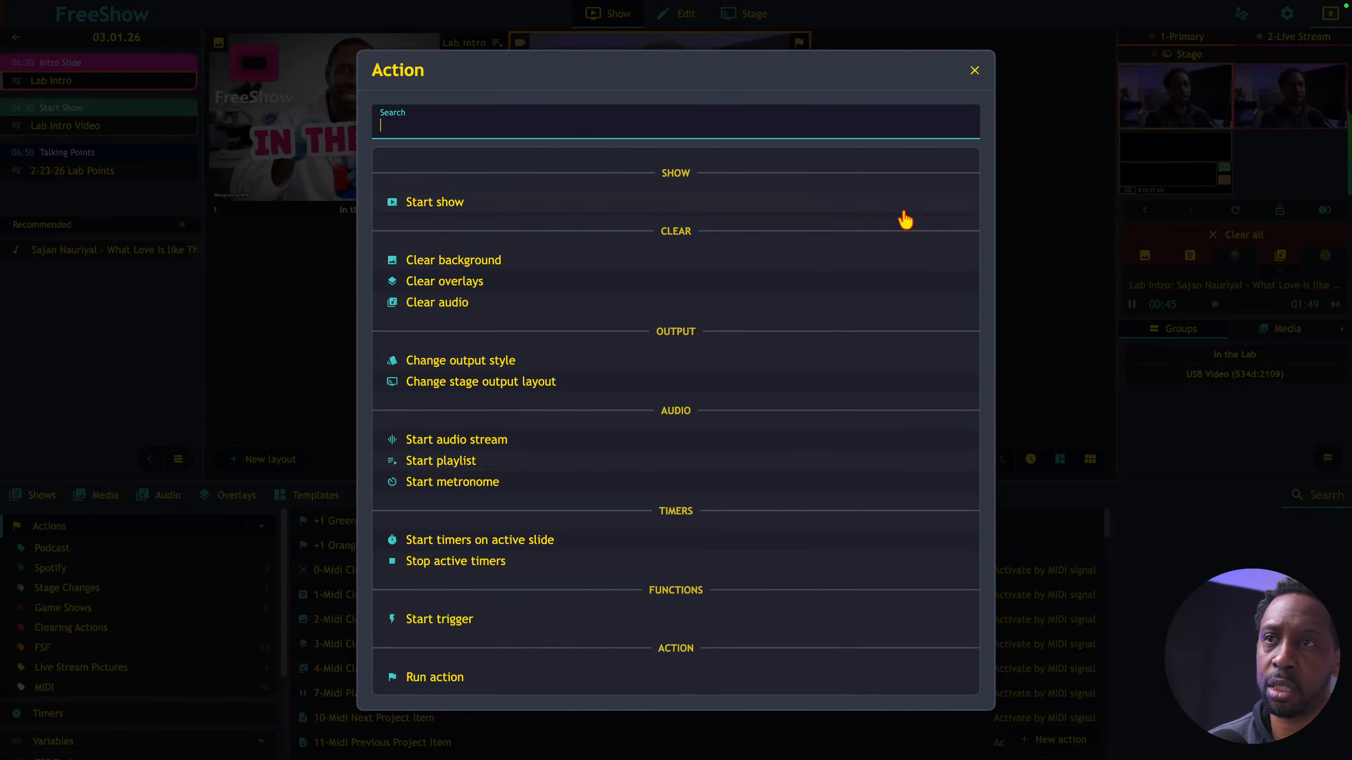
left_click(456, 304)
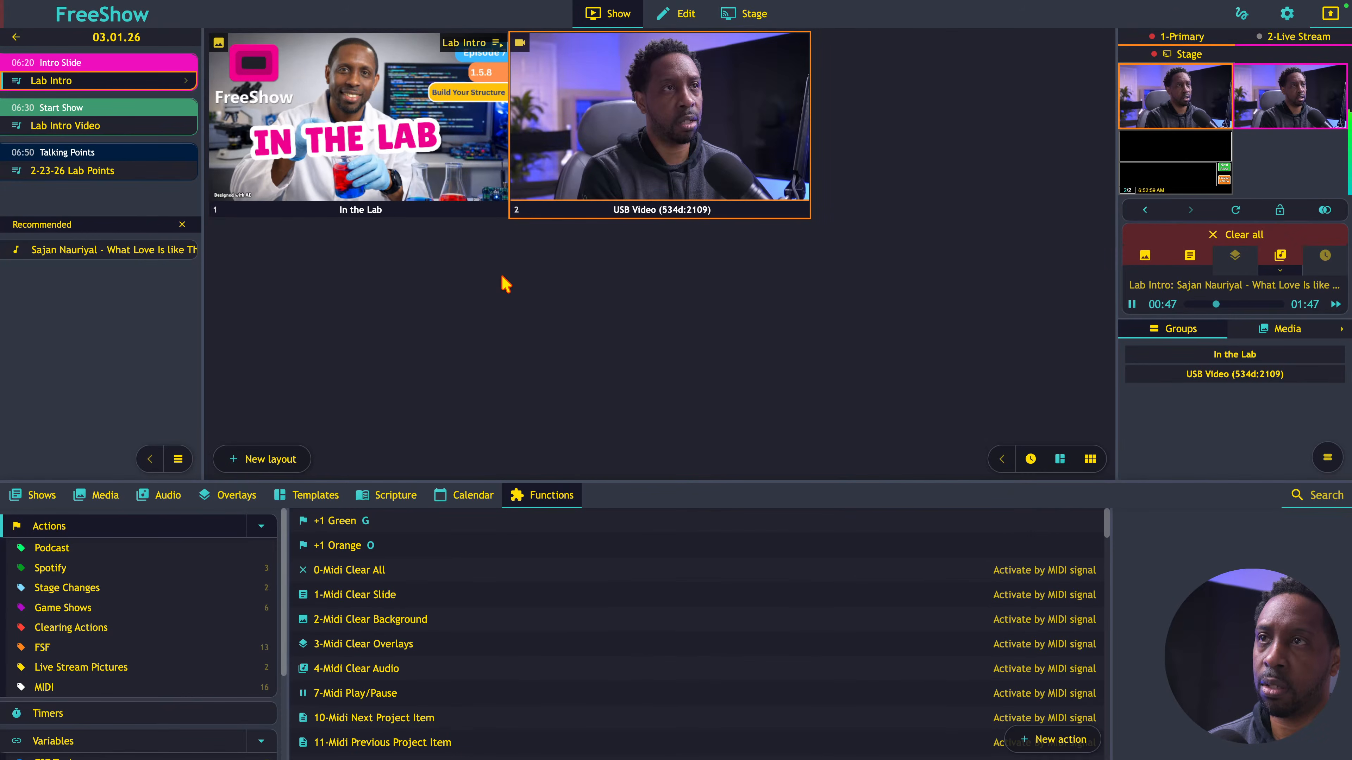
- Attach the existing 4-Midi Clear Audio action to the USB Video slide and remove it again
left_click(451, 194)
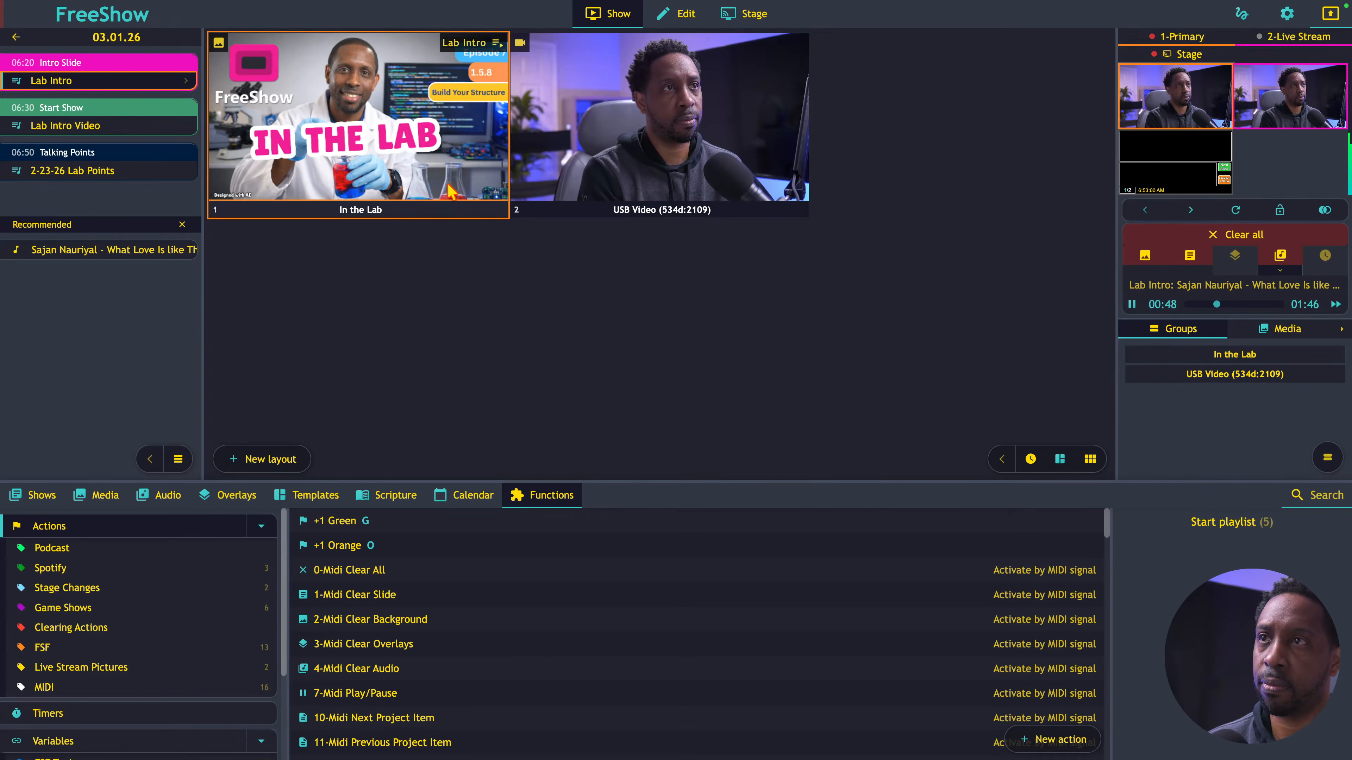
left_click(649, 157)
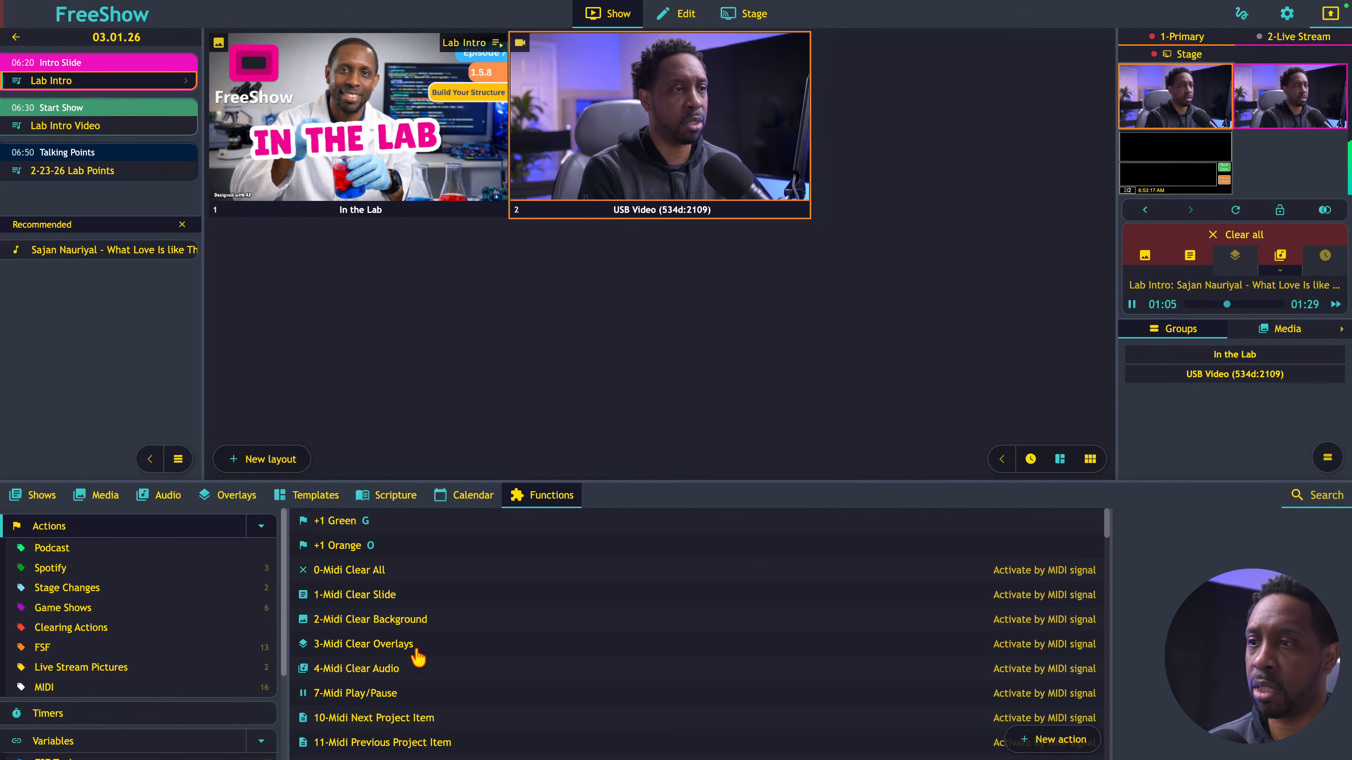
left_click_drag(376, 673, 650, 118)
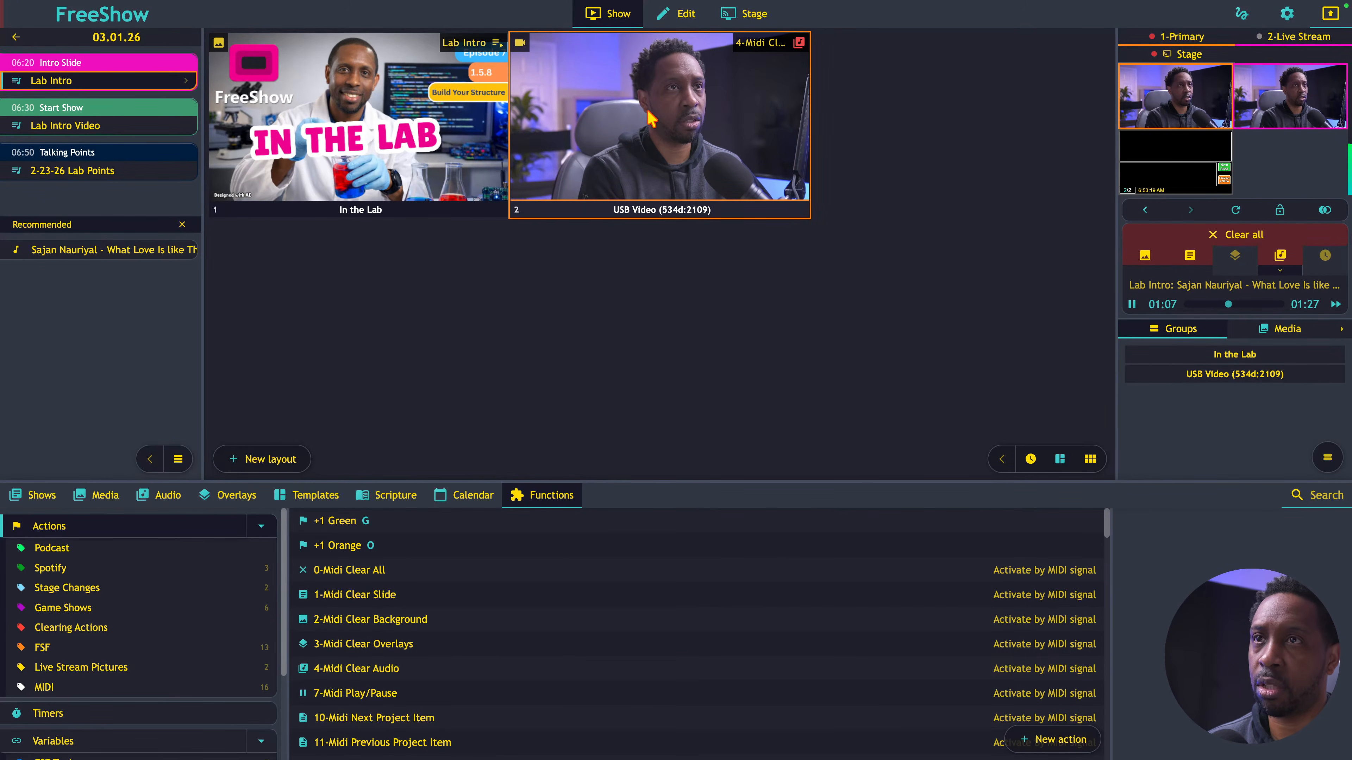
left_click(798, 42)
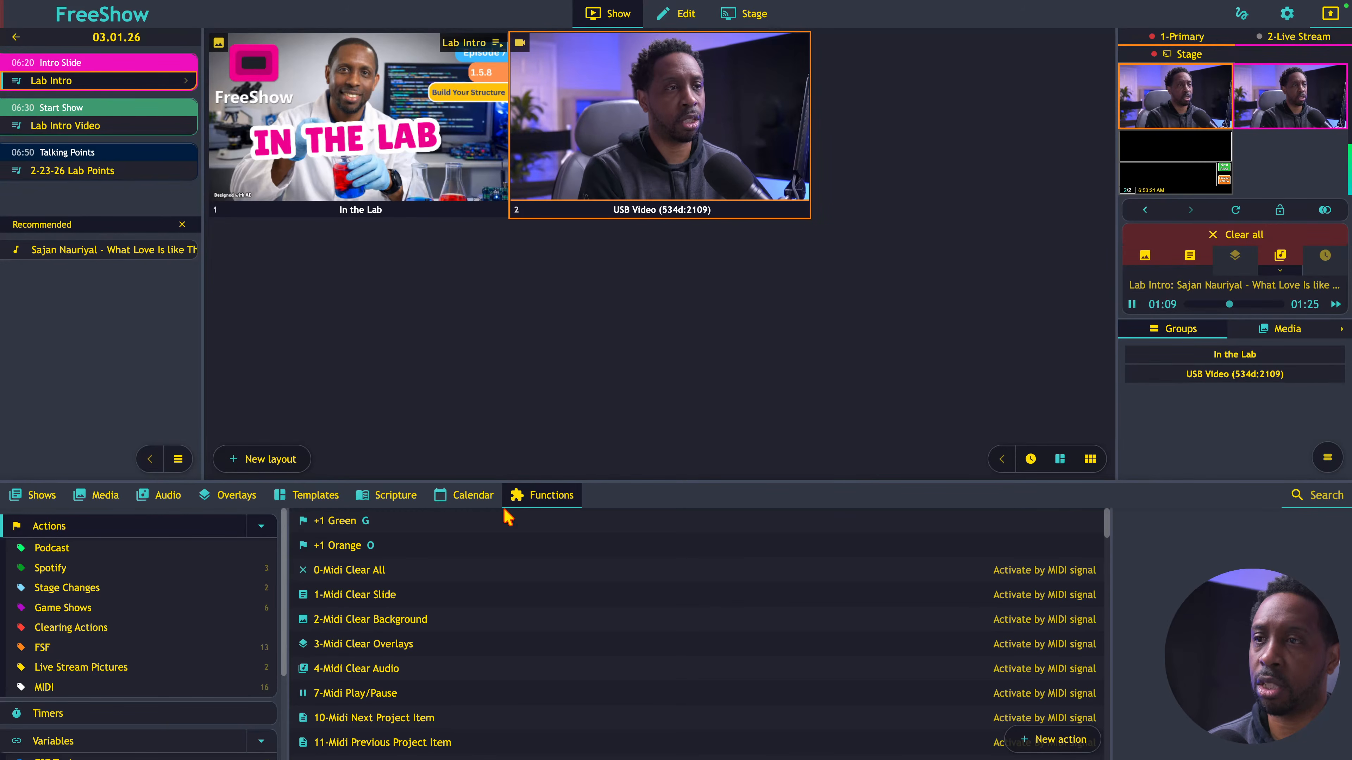
- Create a new action named Clear Audio that runs the Clear audio command
left_click(1066, 744)
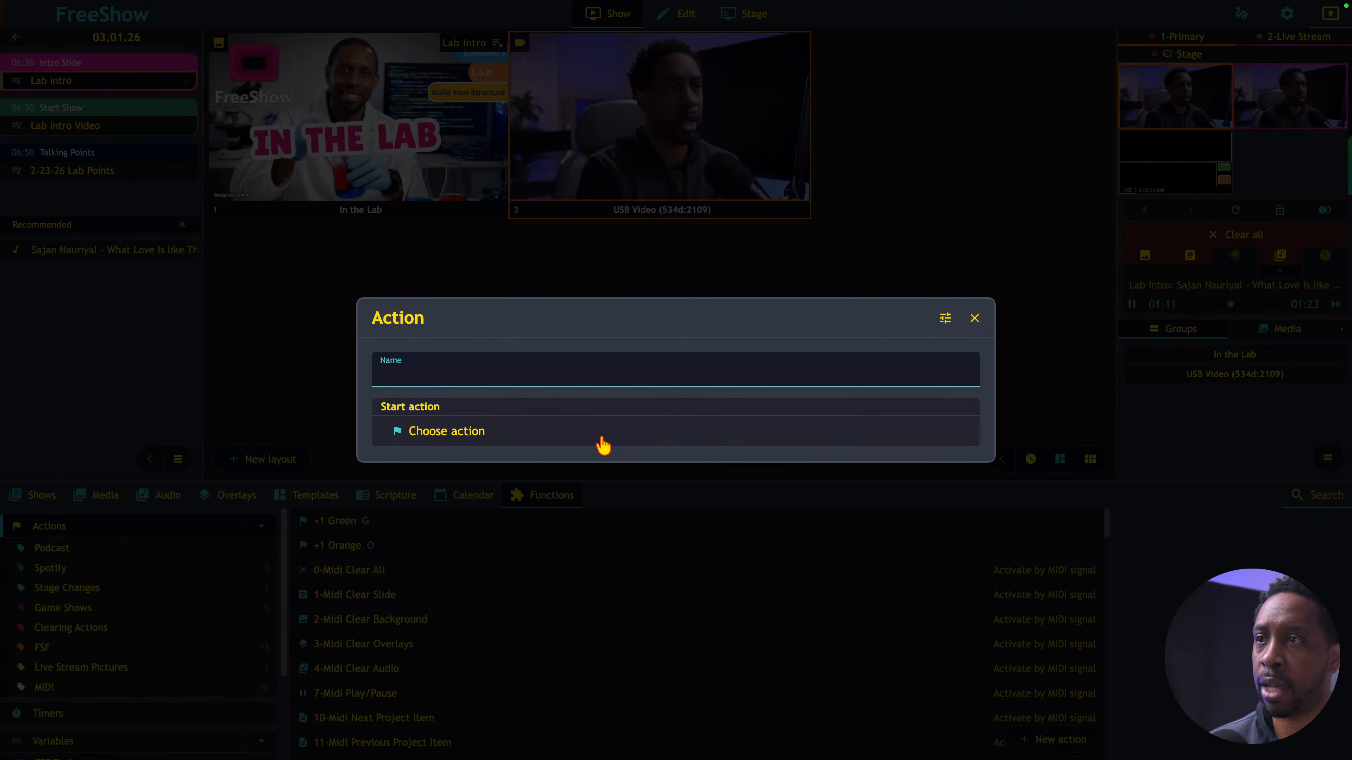
type("Clear Audio")
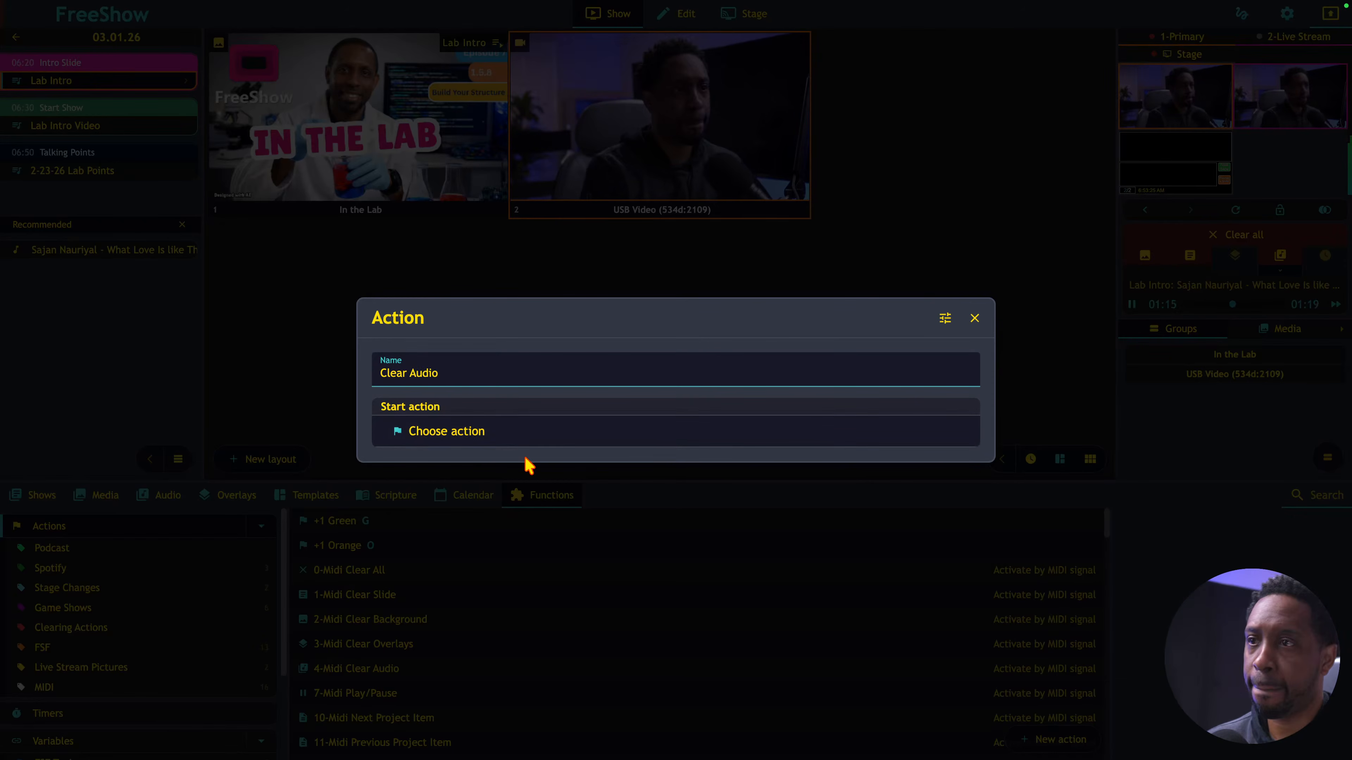
left_click(519, 440)
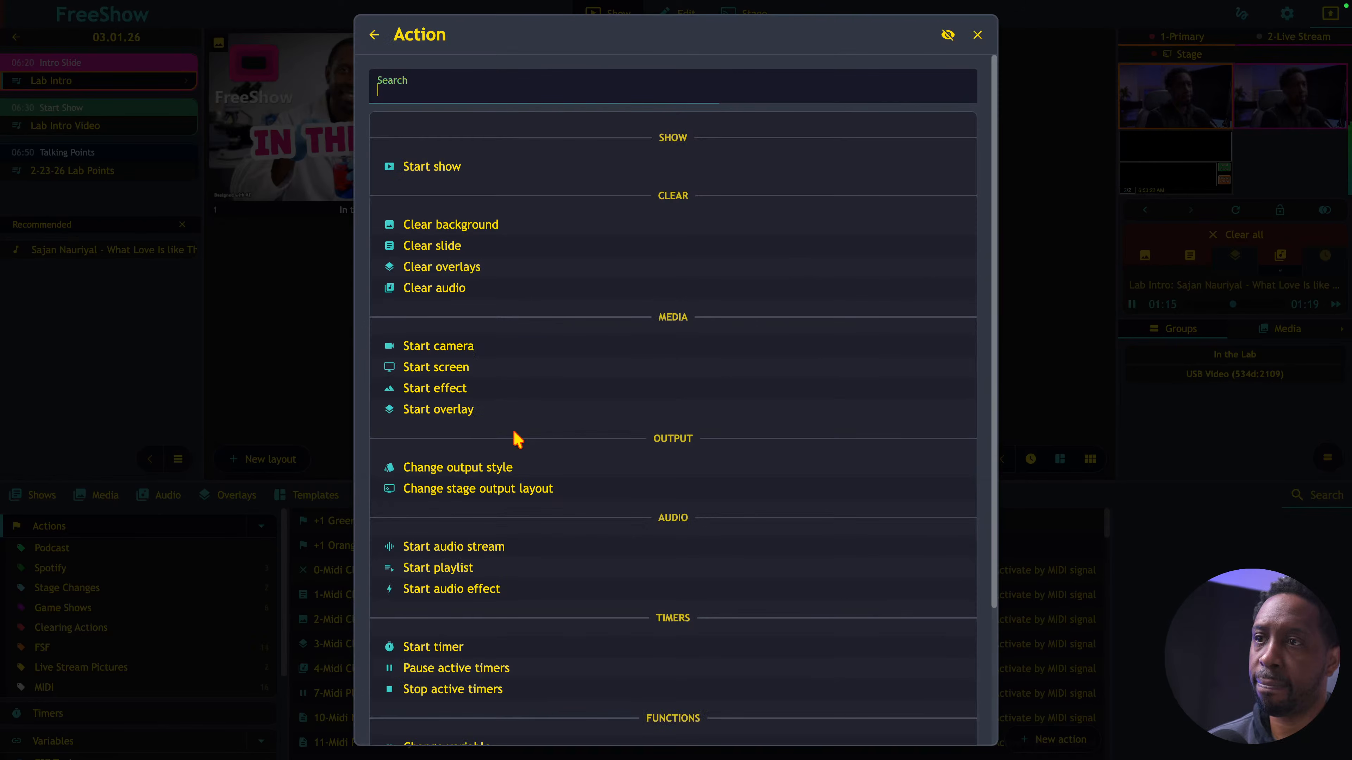
left_click(527, 292)
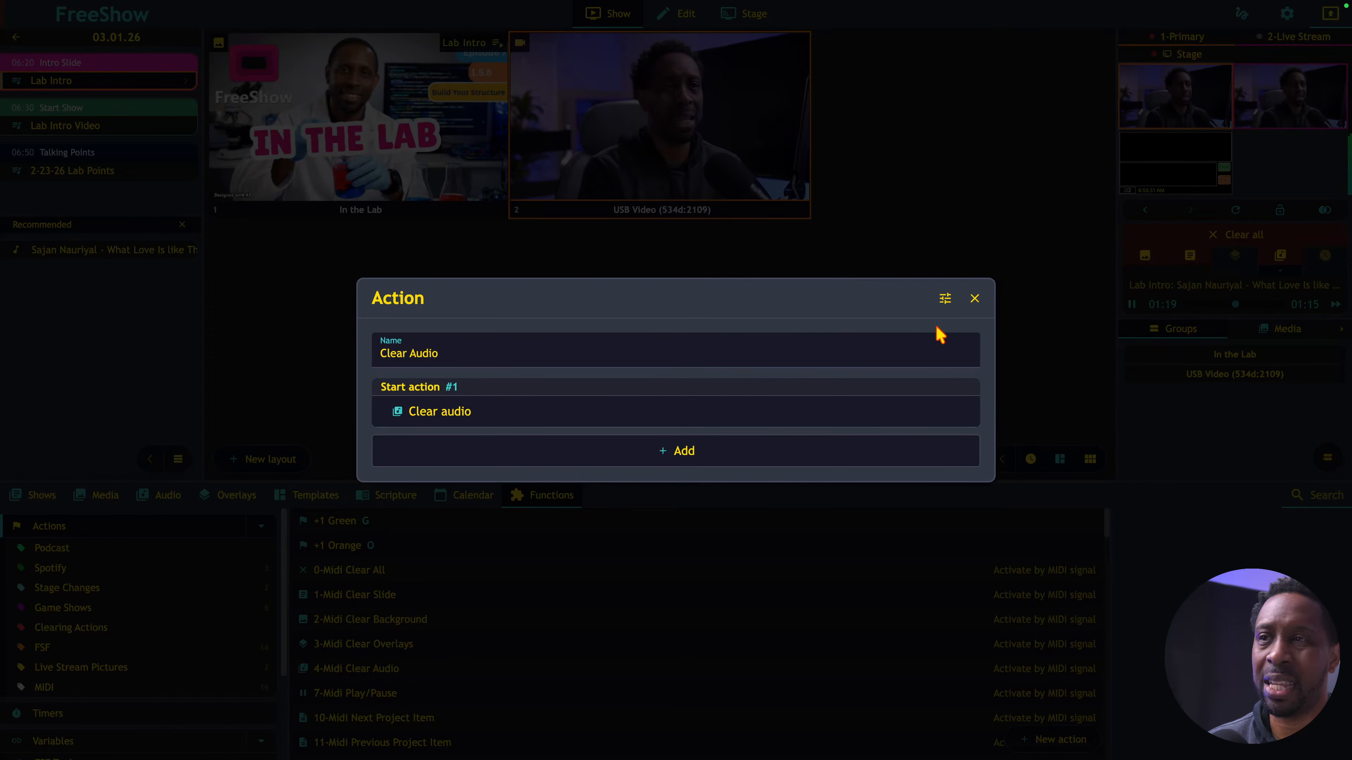
left_click(970, 304)
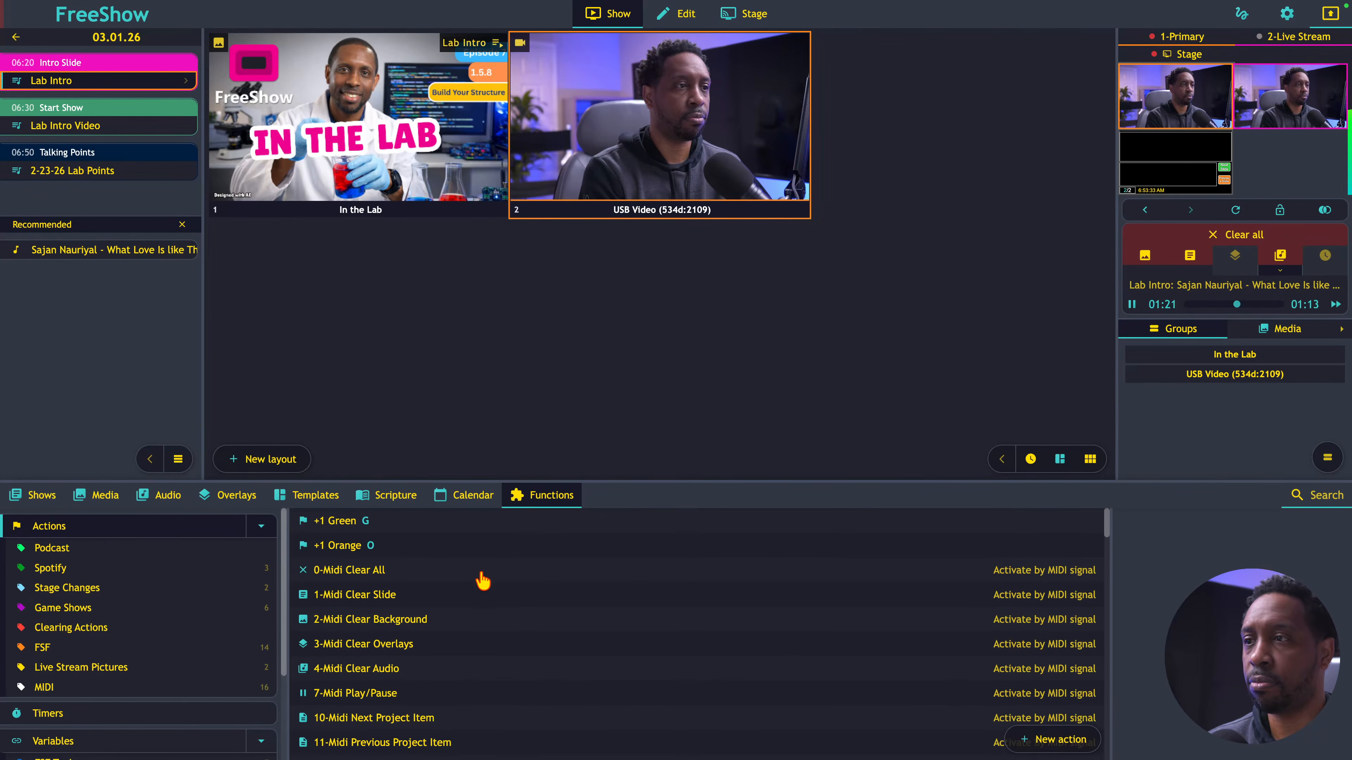
- Search the actions for "clear" and attach the new Clear Audio action to the USB Video slide
left_click(1320, 487)
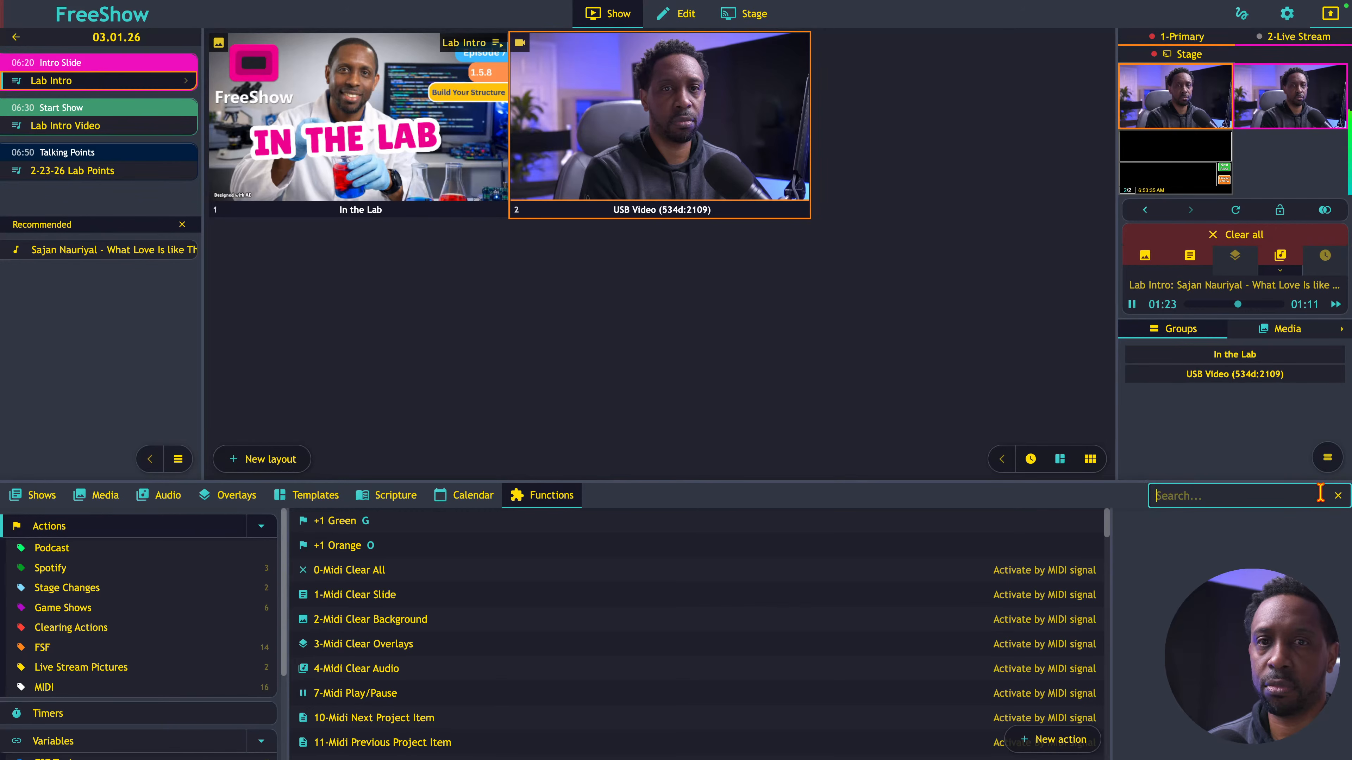
type("clear")
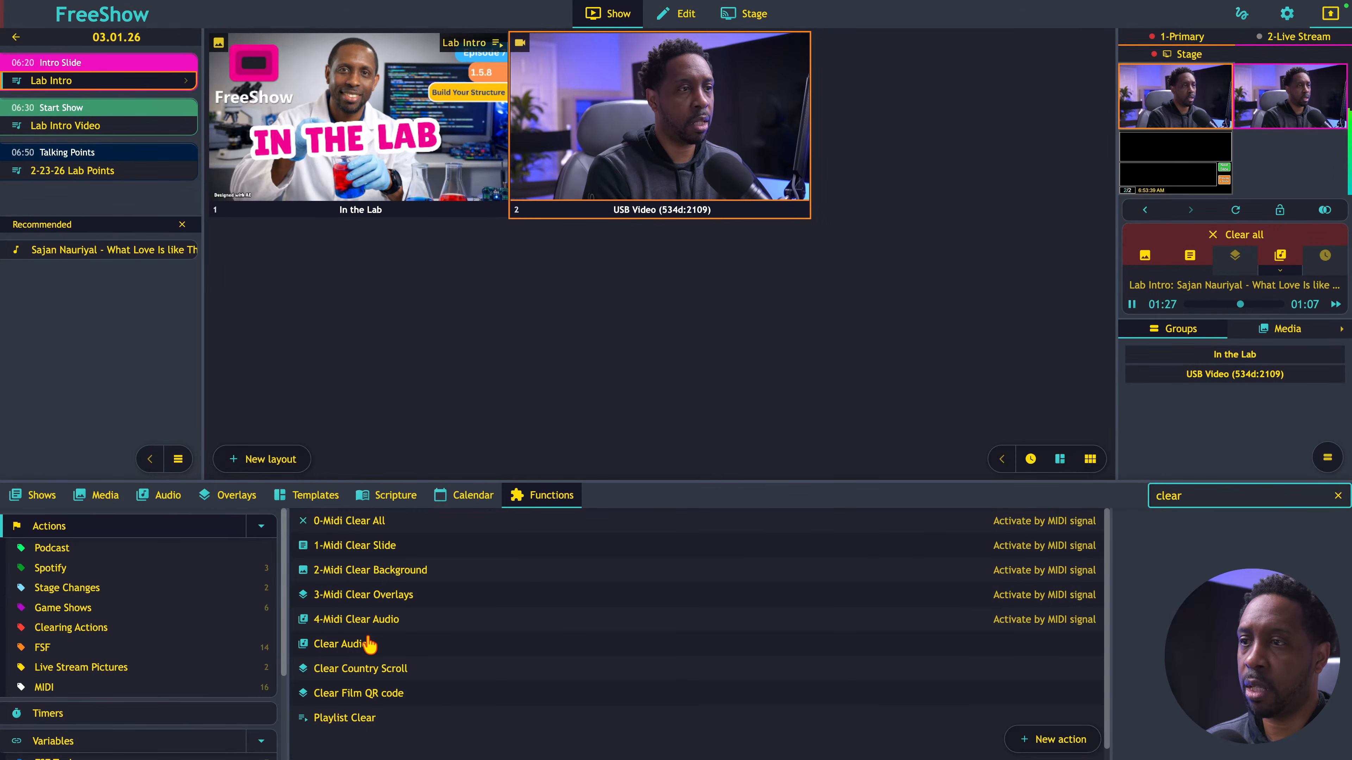
left_click_drag(351, 645, 654, 165)
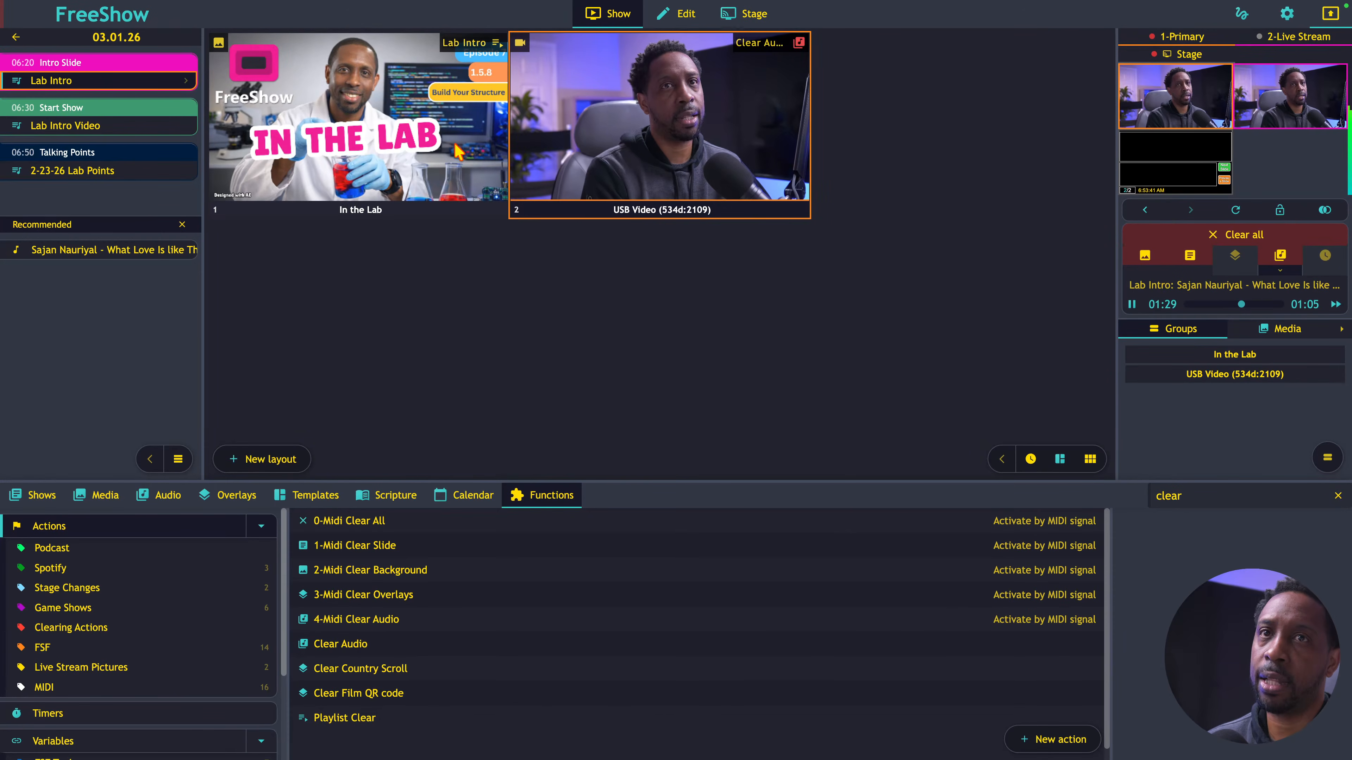
- Test the Lab Intro show in an enlarged output preview, going from the In the Lab slide to the USB Video slide, and close the preview
left_click(446, 155)
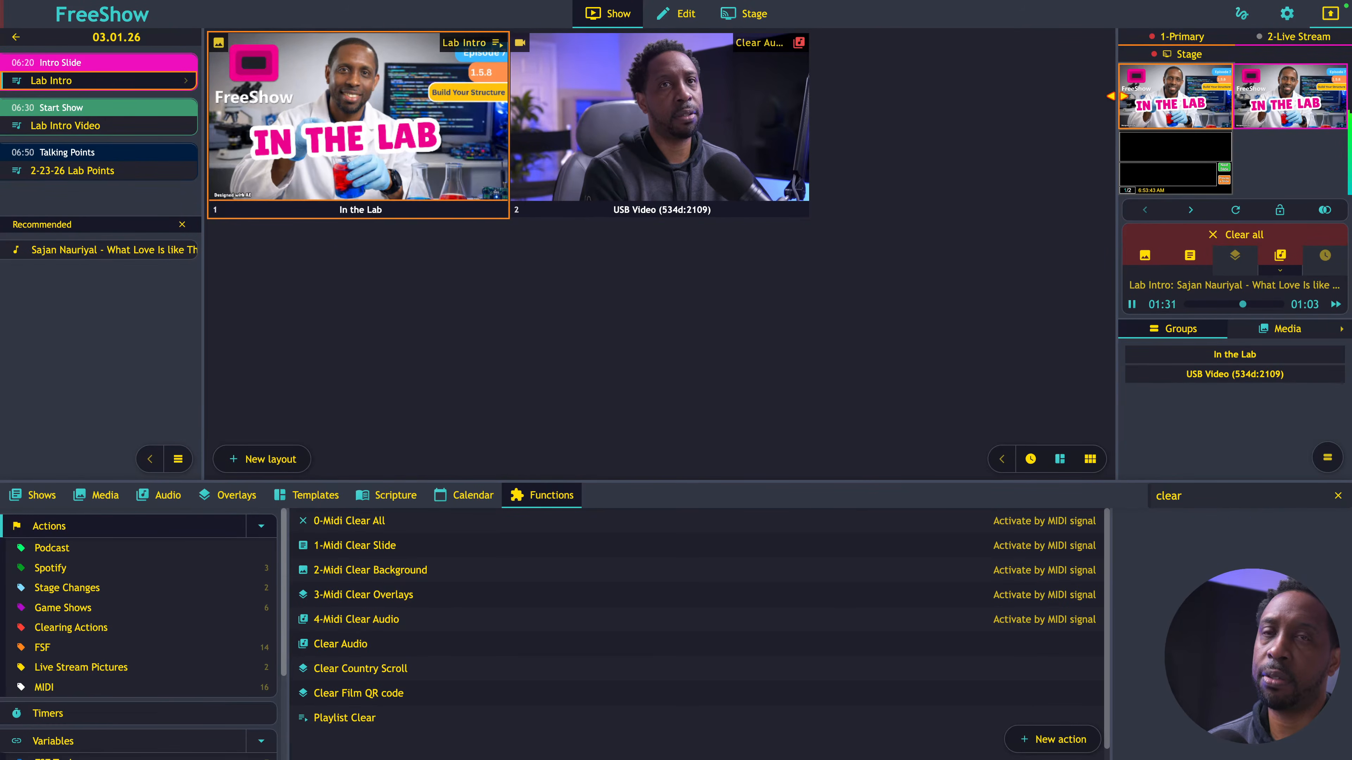
double_click(1163, 118)
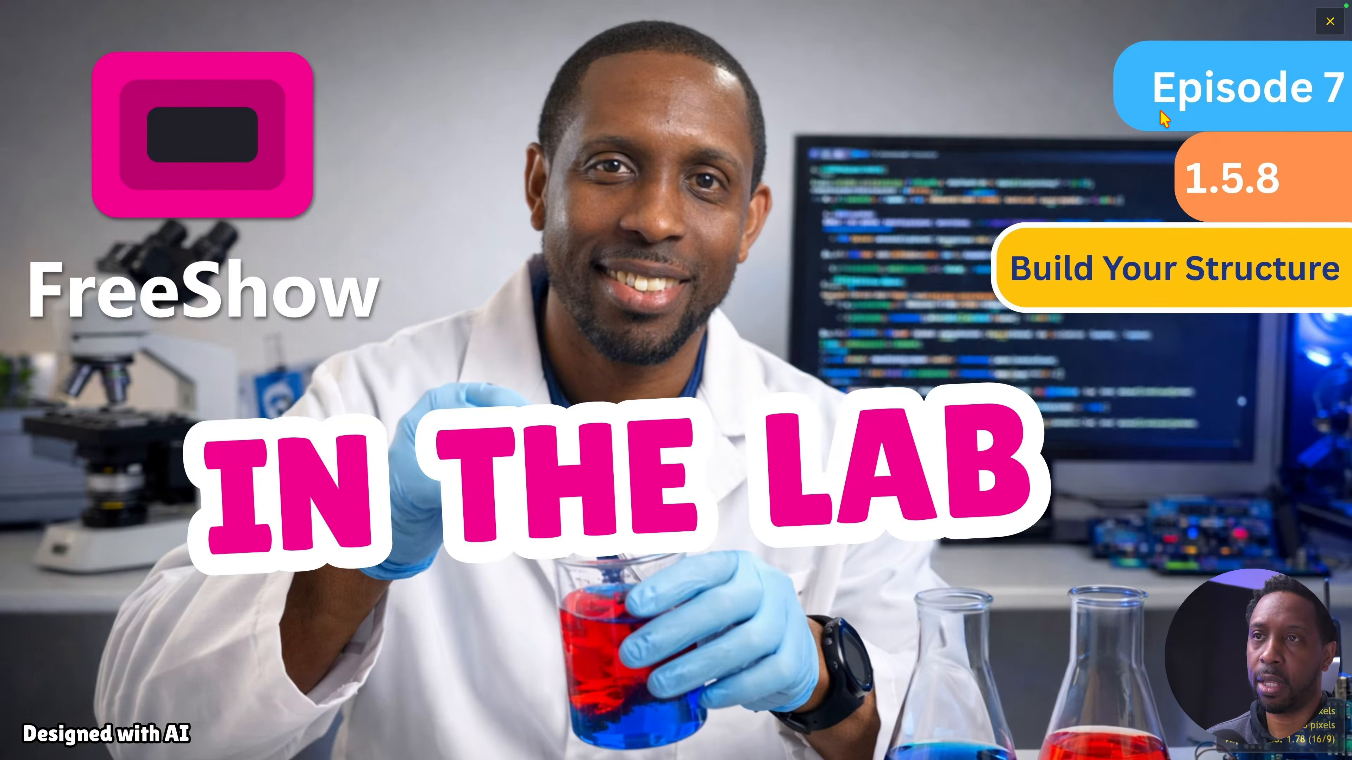
key("Right")
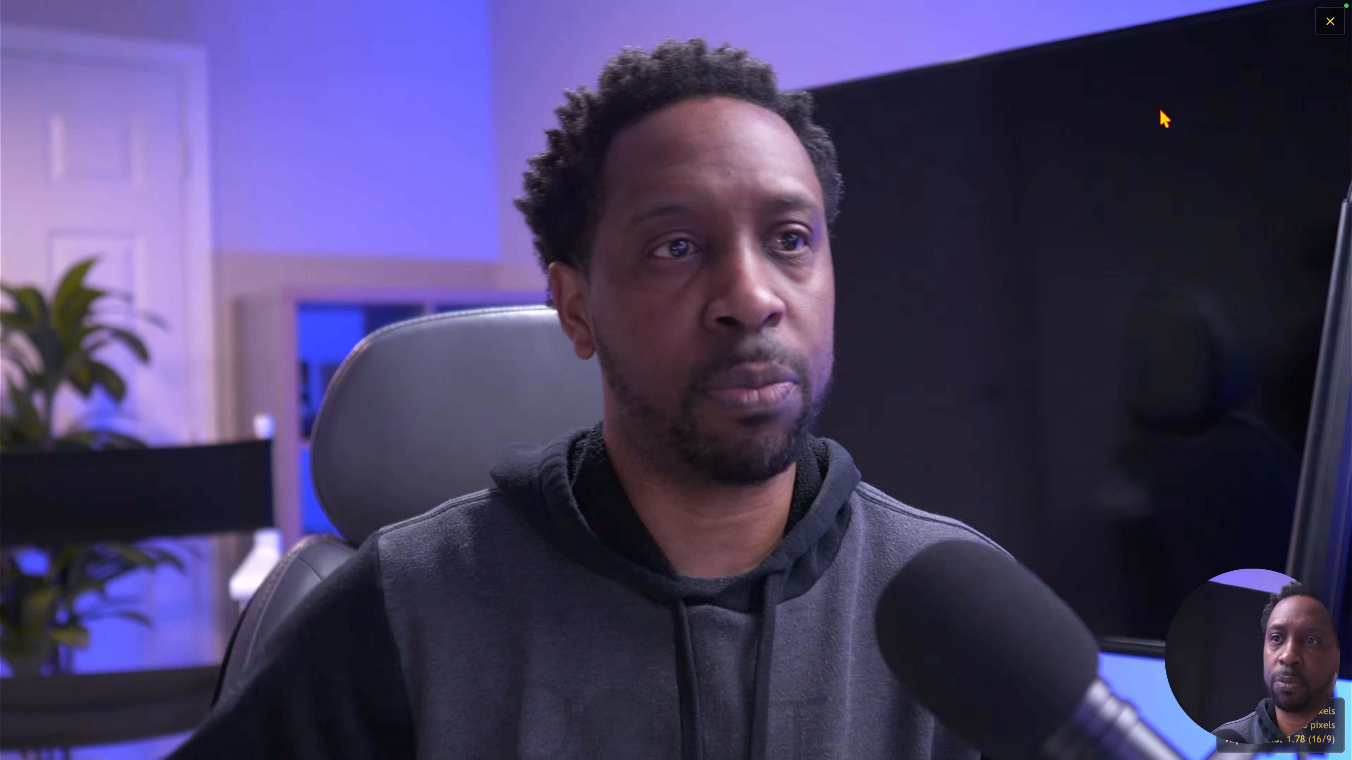
key("Escape")
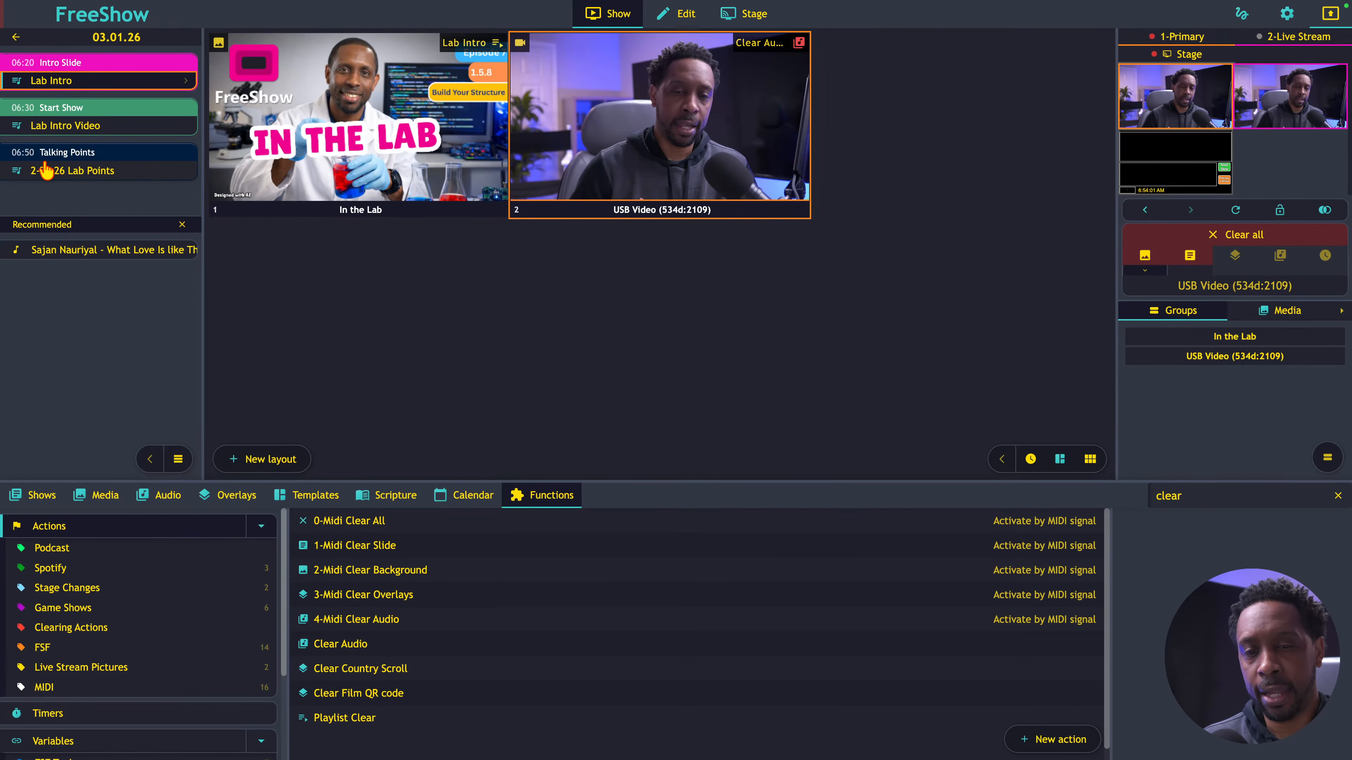
- Open the 2-23-26 Lab Points show under Talking Points and present its Times slide
left_click(86, 171)
left_click(671, 163)
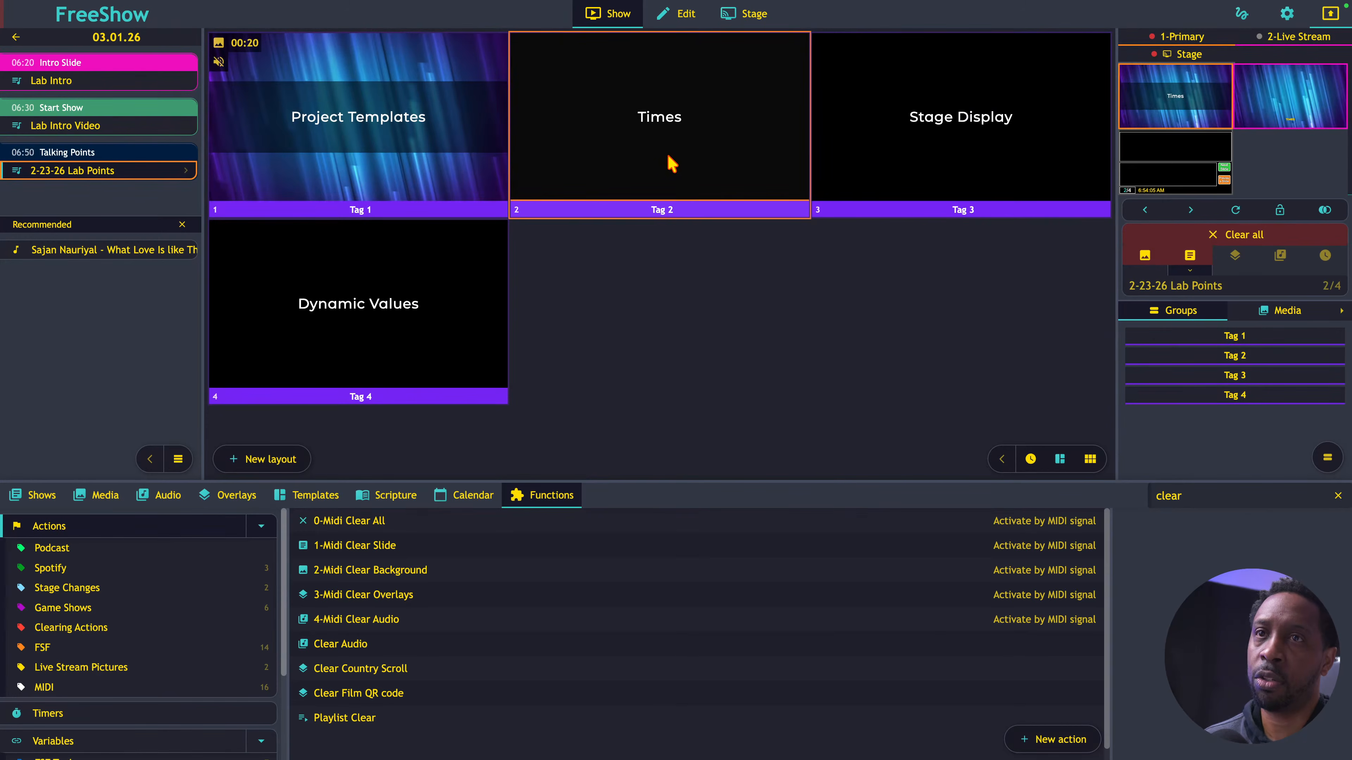
- Advance from the Times slide to the Stage Display slide in the enlarged primary preview, and inspect the enlarged stage output
left_click(1164, 118)
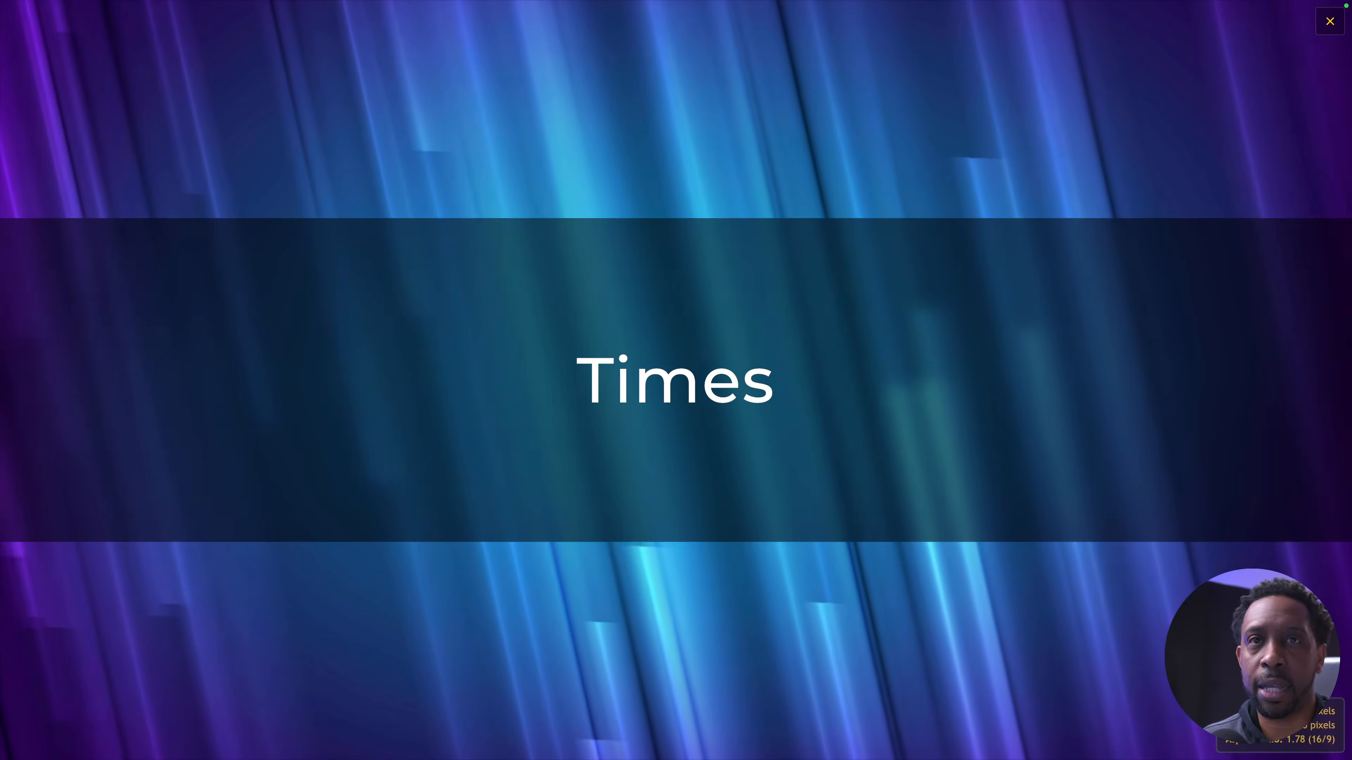
key("Right")
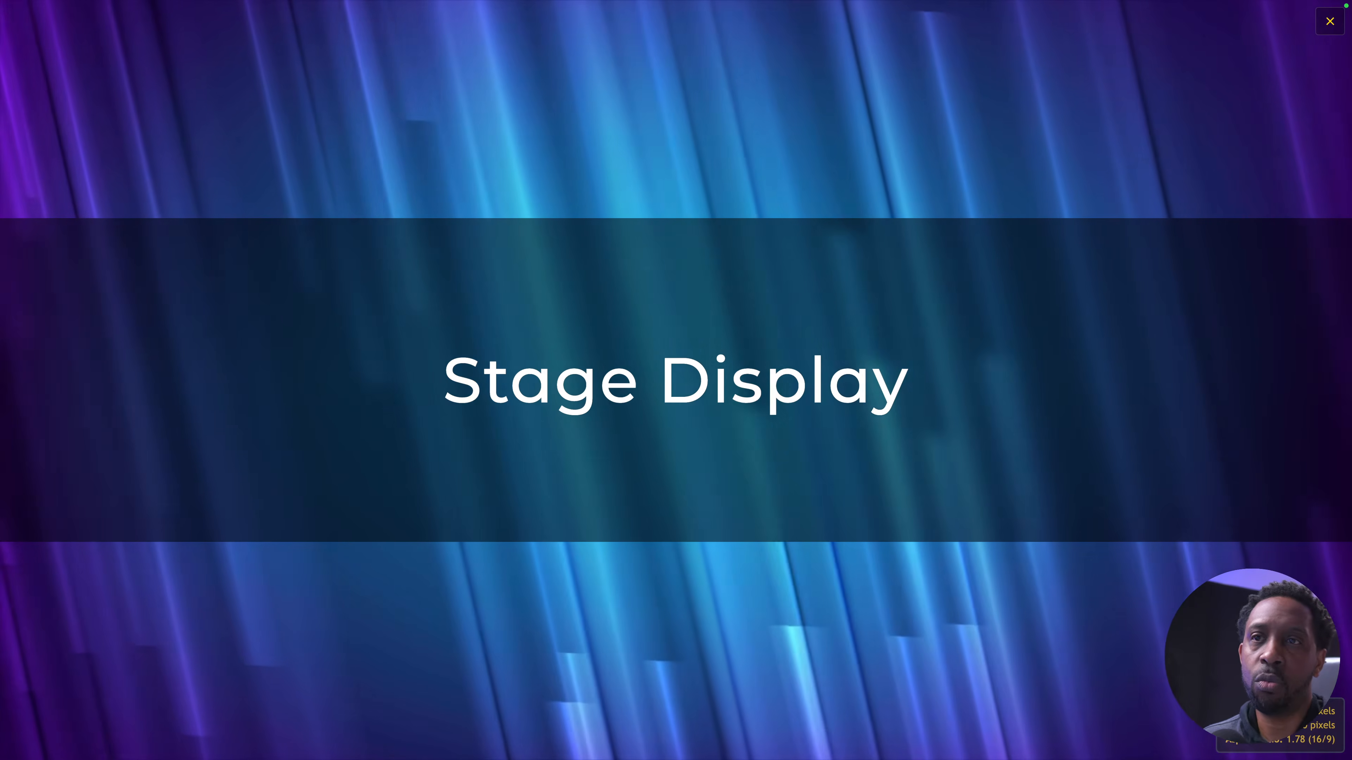
left_click(606, 614)
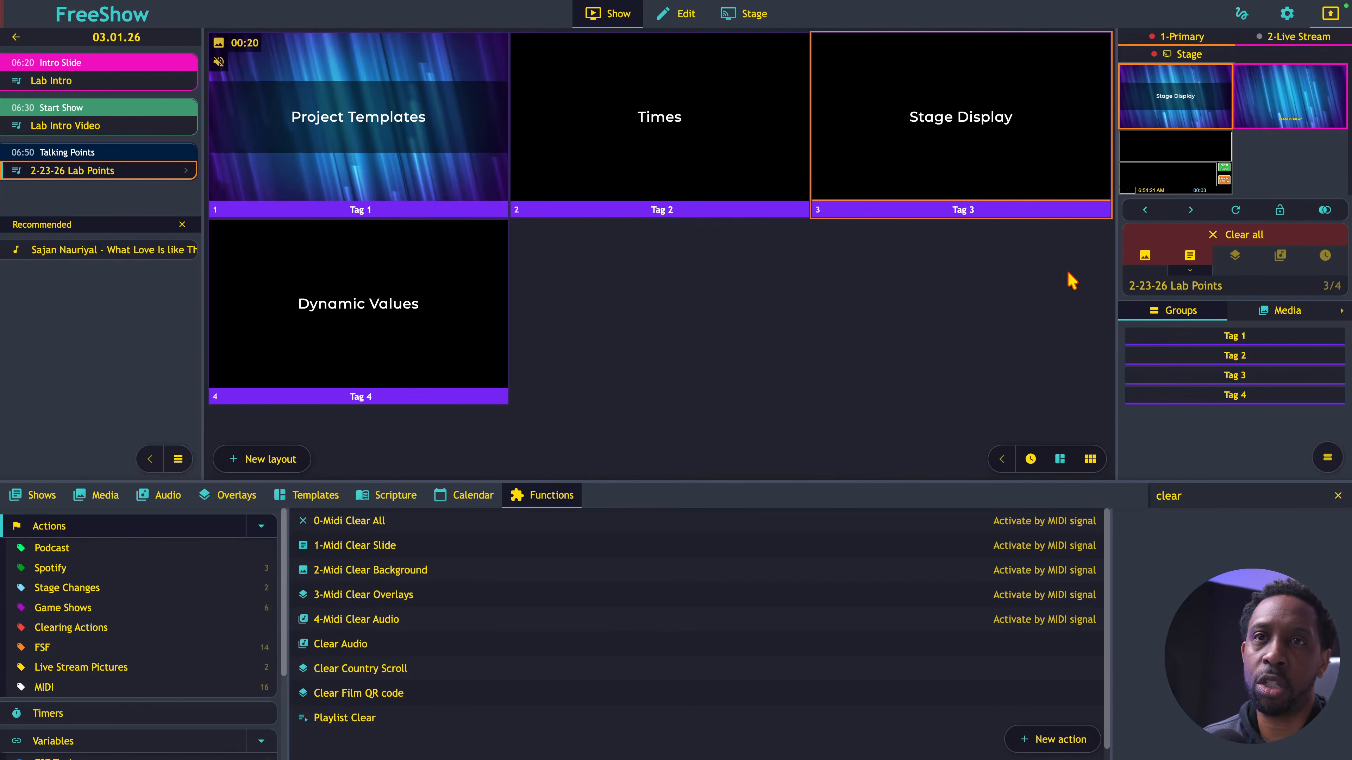
left_click(1203, 155)
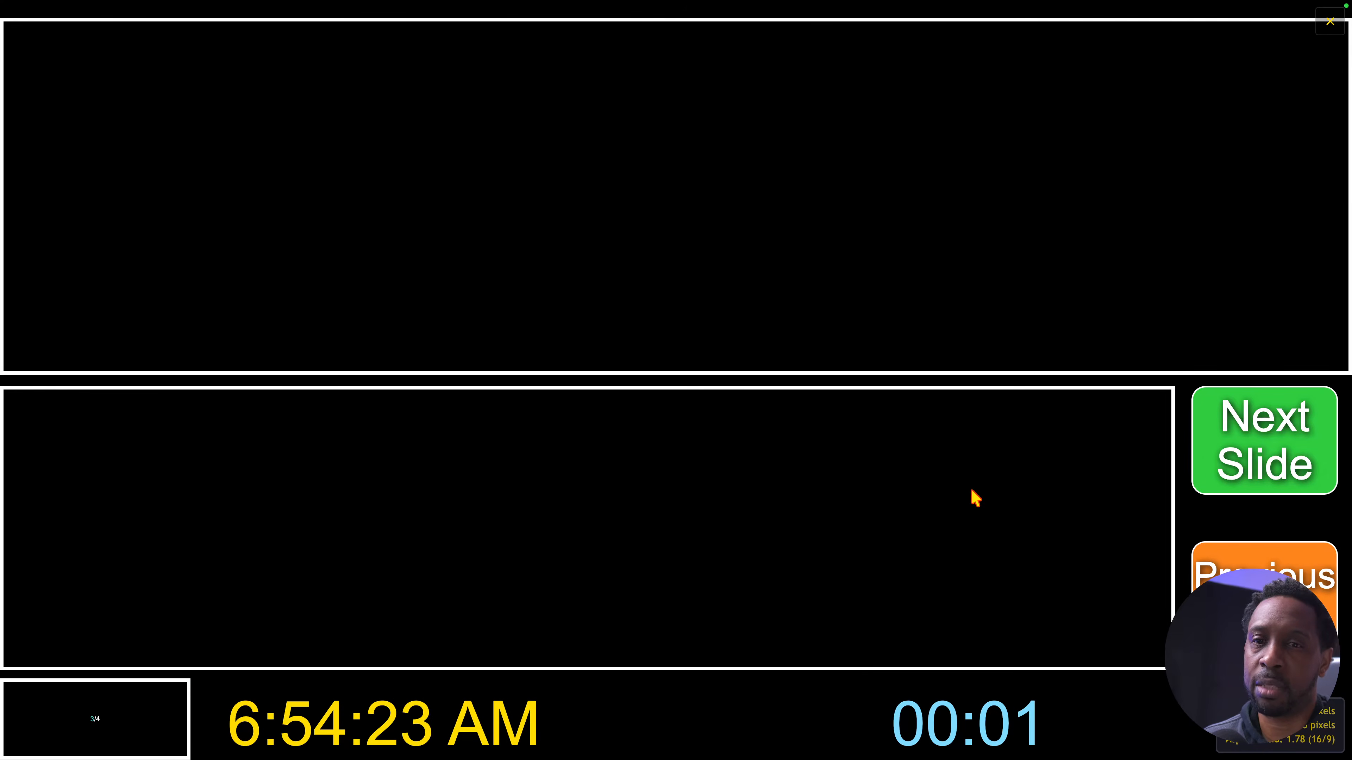
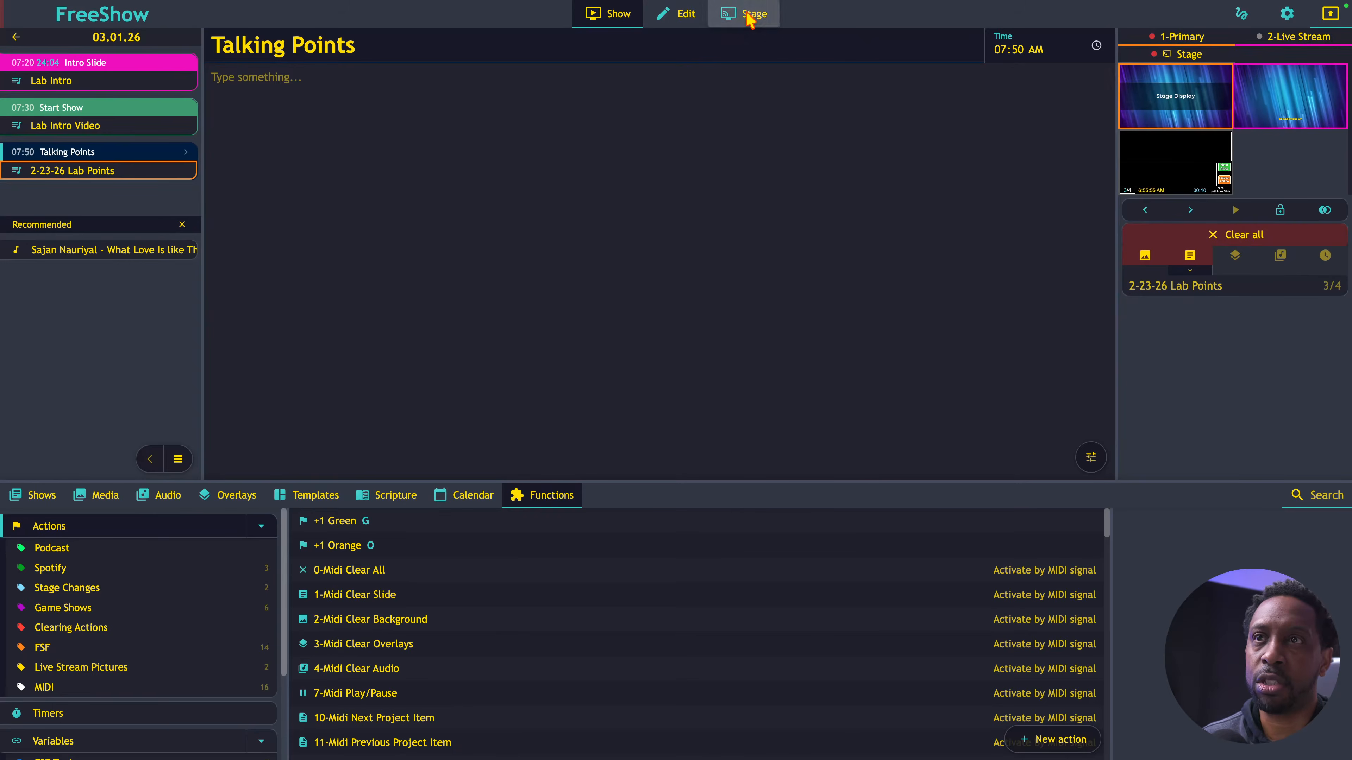
- Examine the section countdown textbox in the Scripture Stage layout and compare it with the enlarged stage output
left_click(742, 16)
left_click(1014, 611)
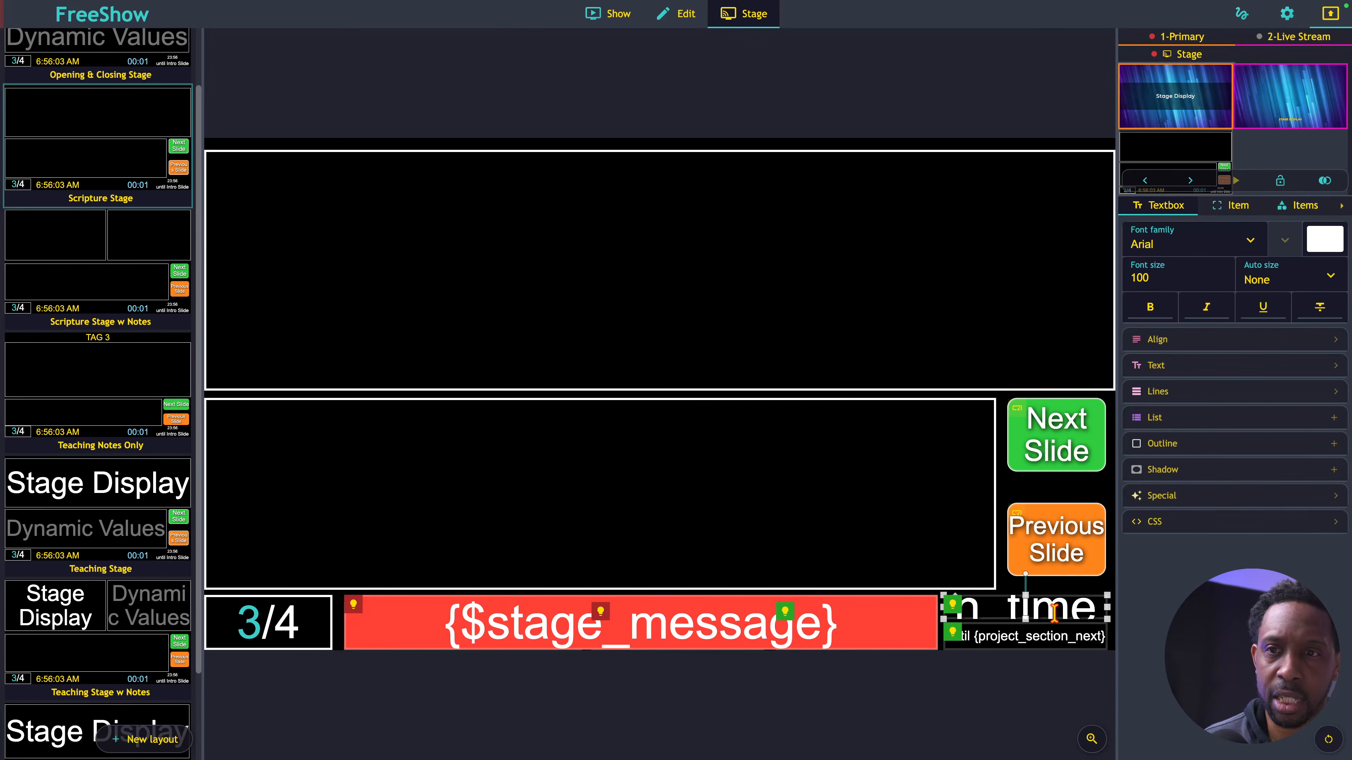
left_click(1029, 700)
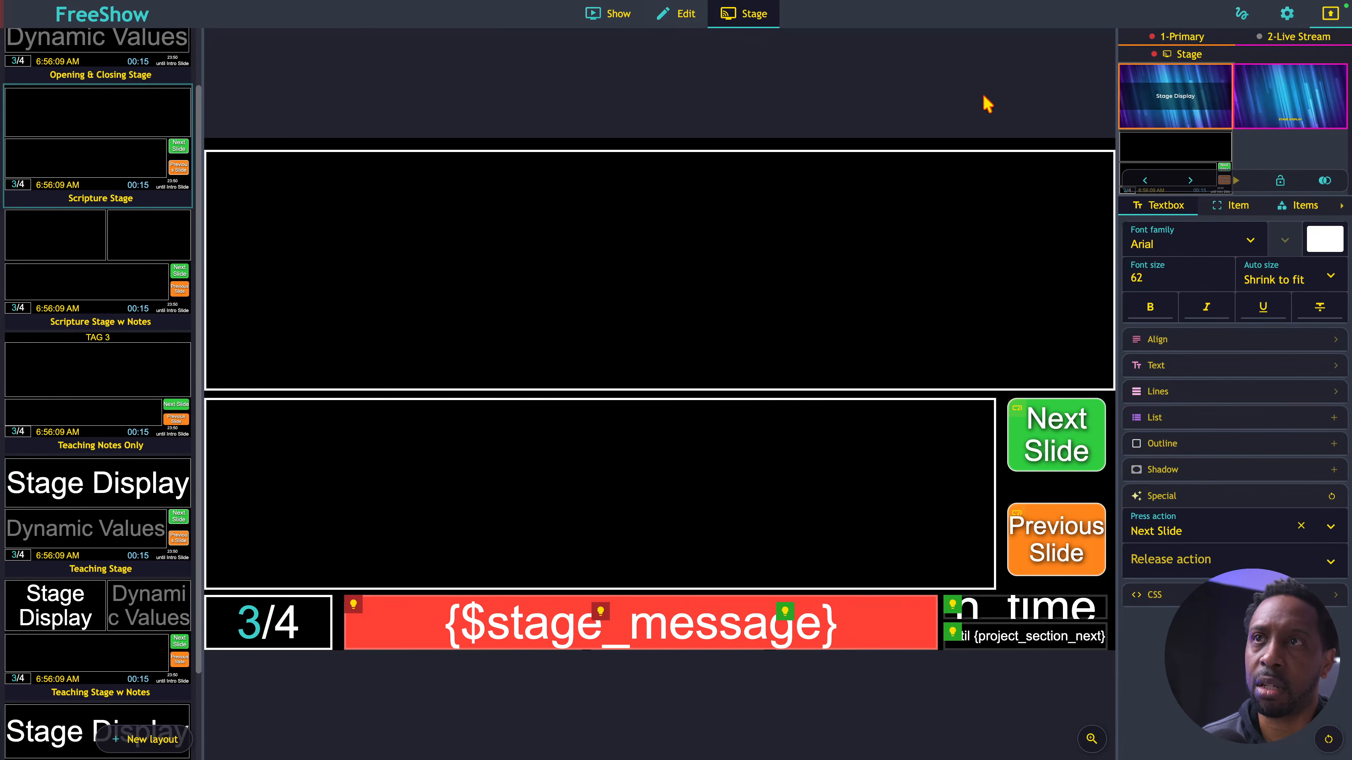
left_click(1170, 157)
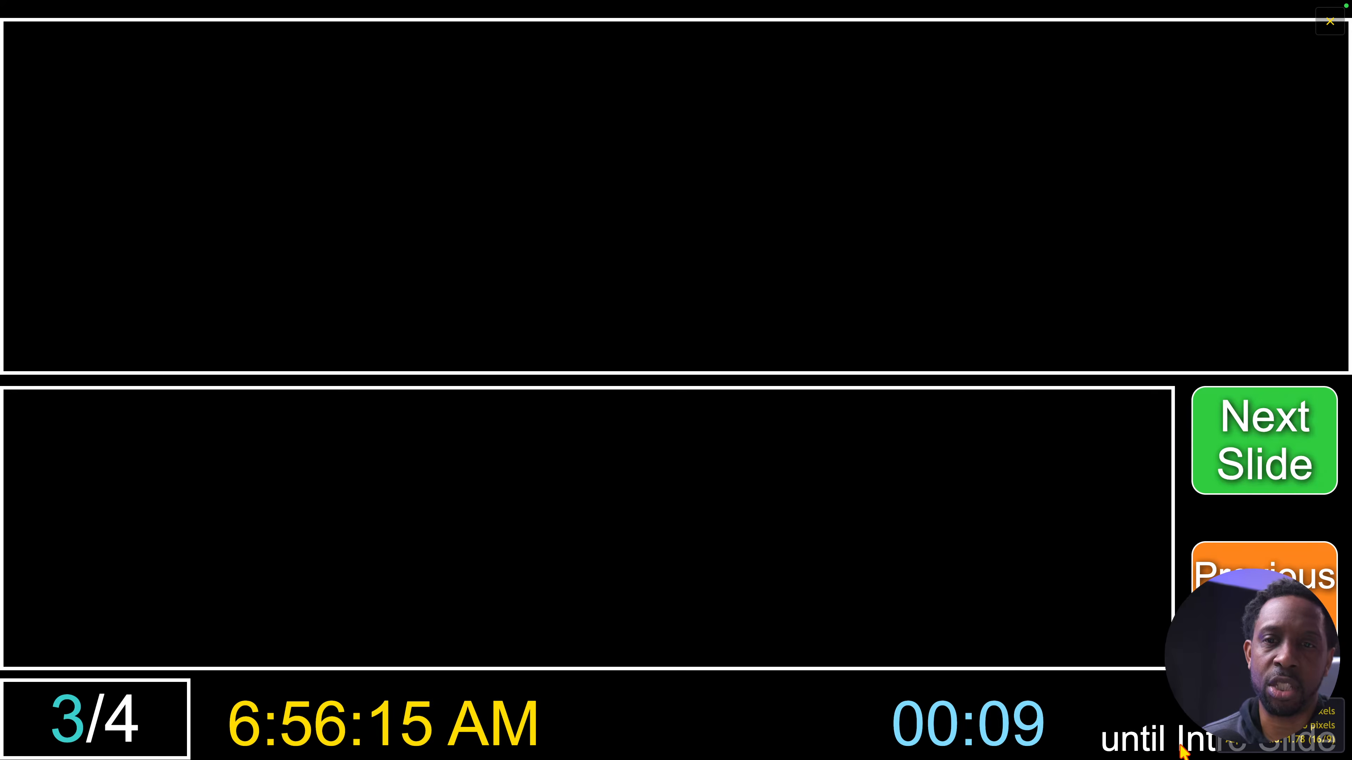
left_click(1070, 366)
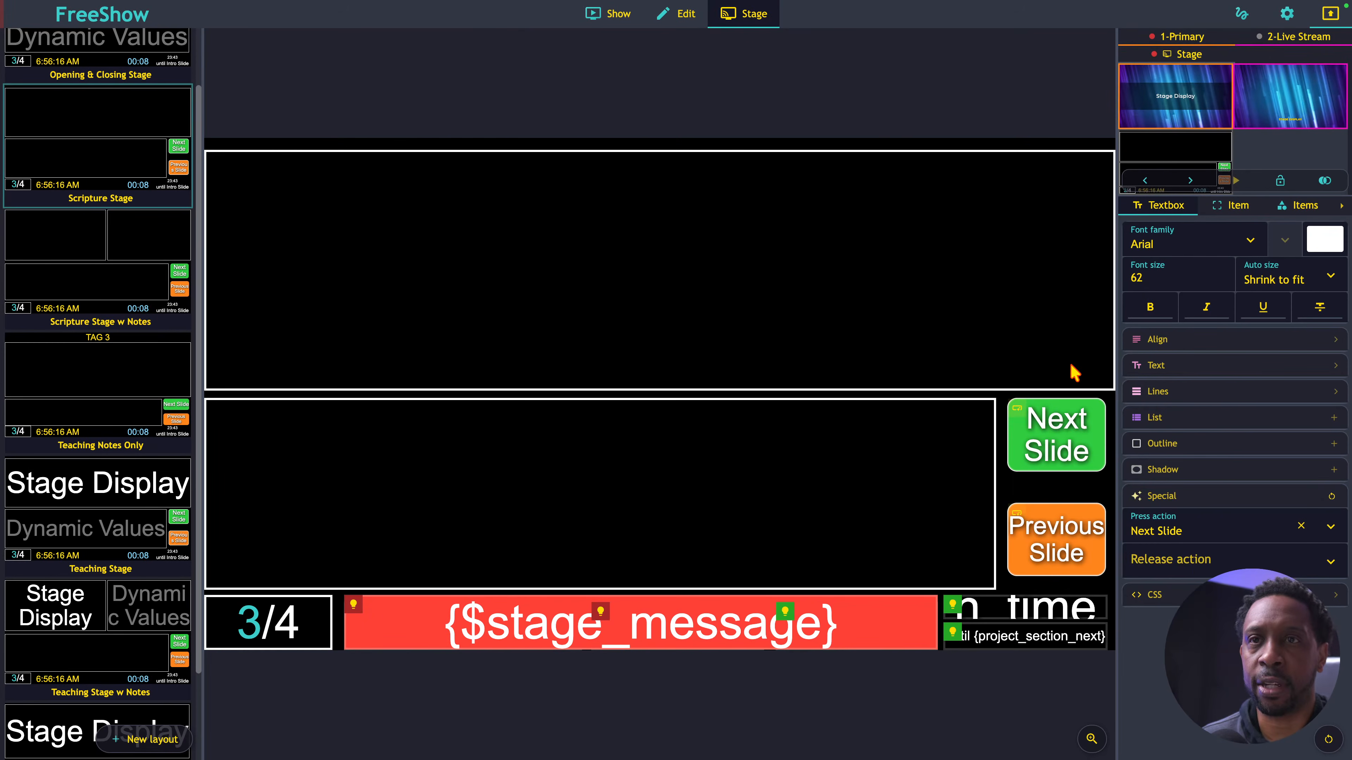
left_click(1033, 611)
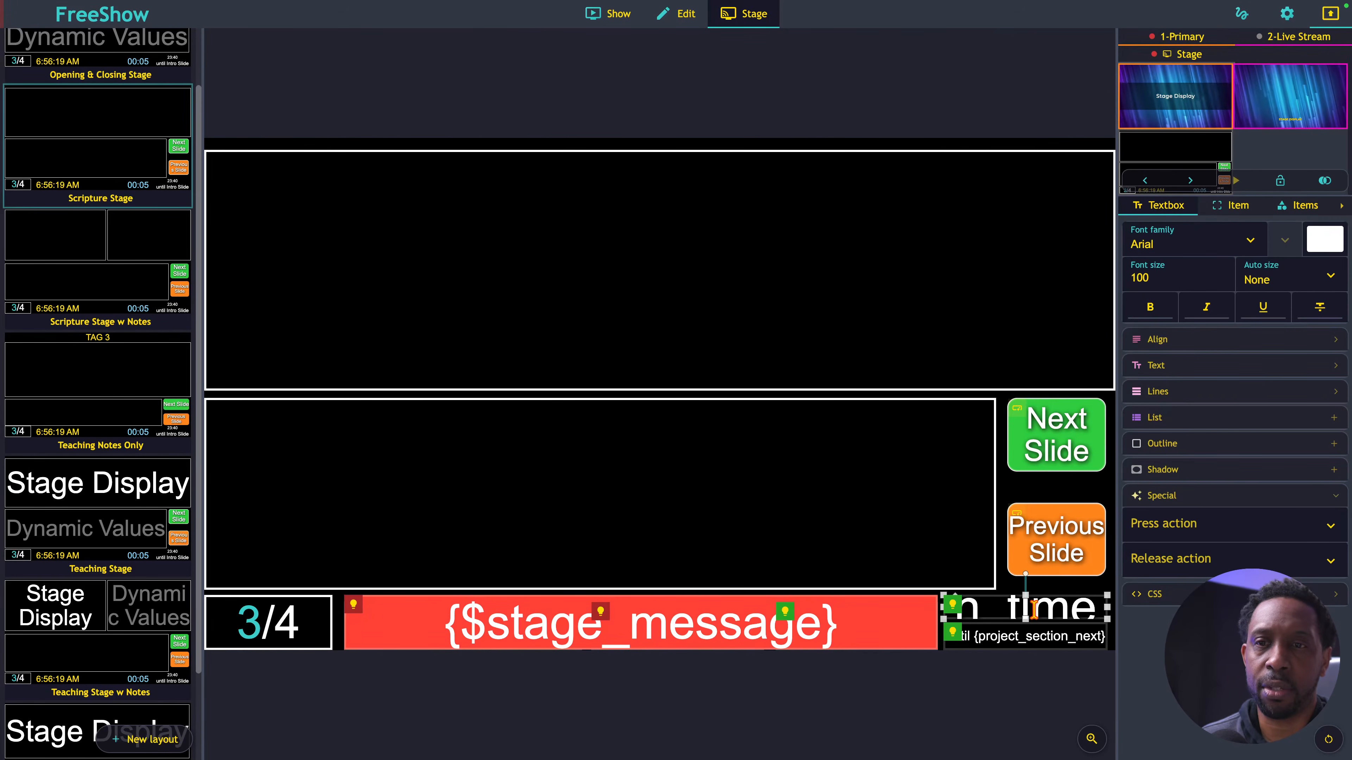
right_click(1027, 605)
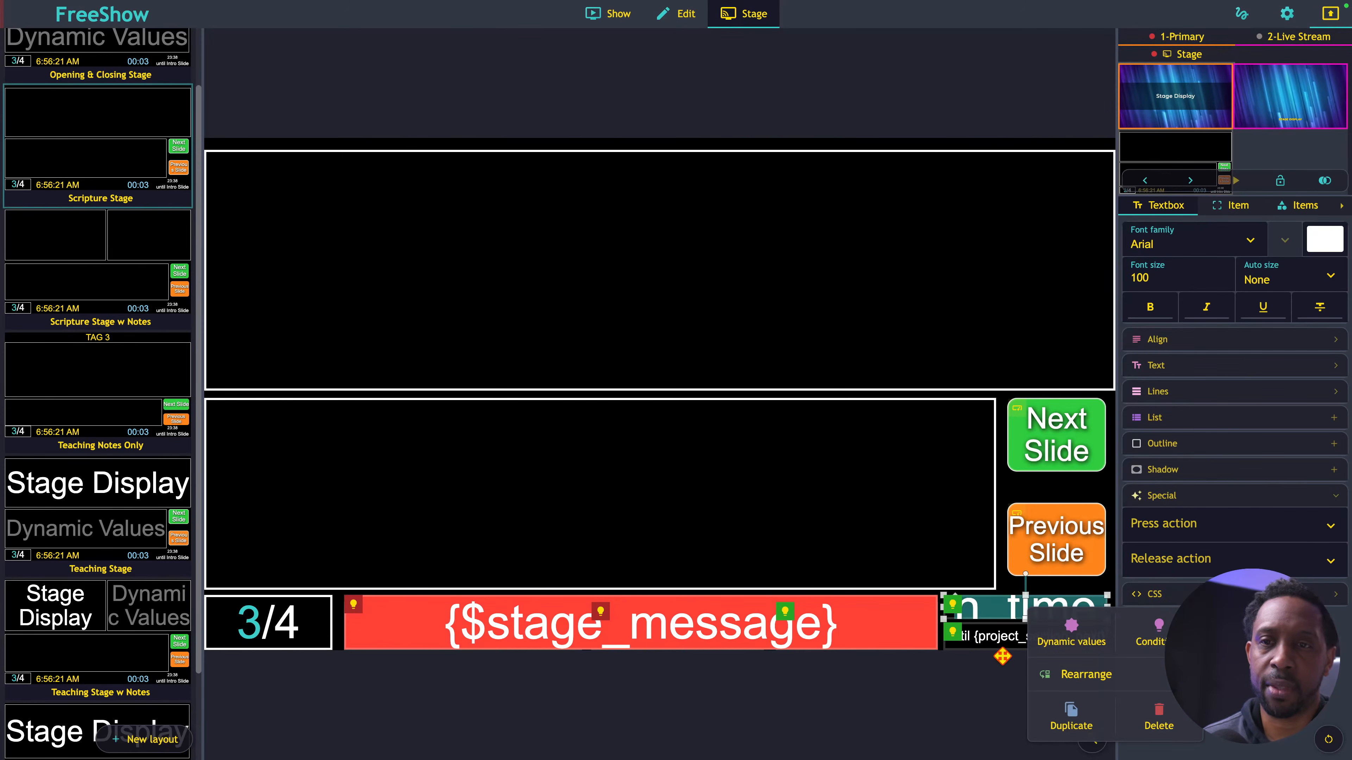
left_click(995, 673)
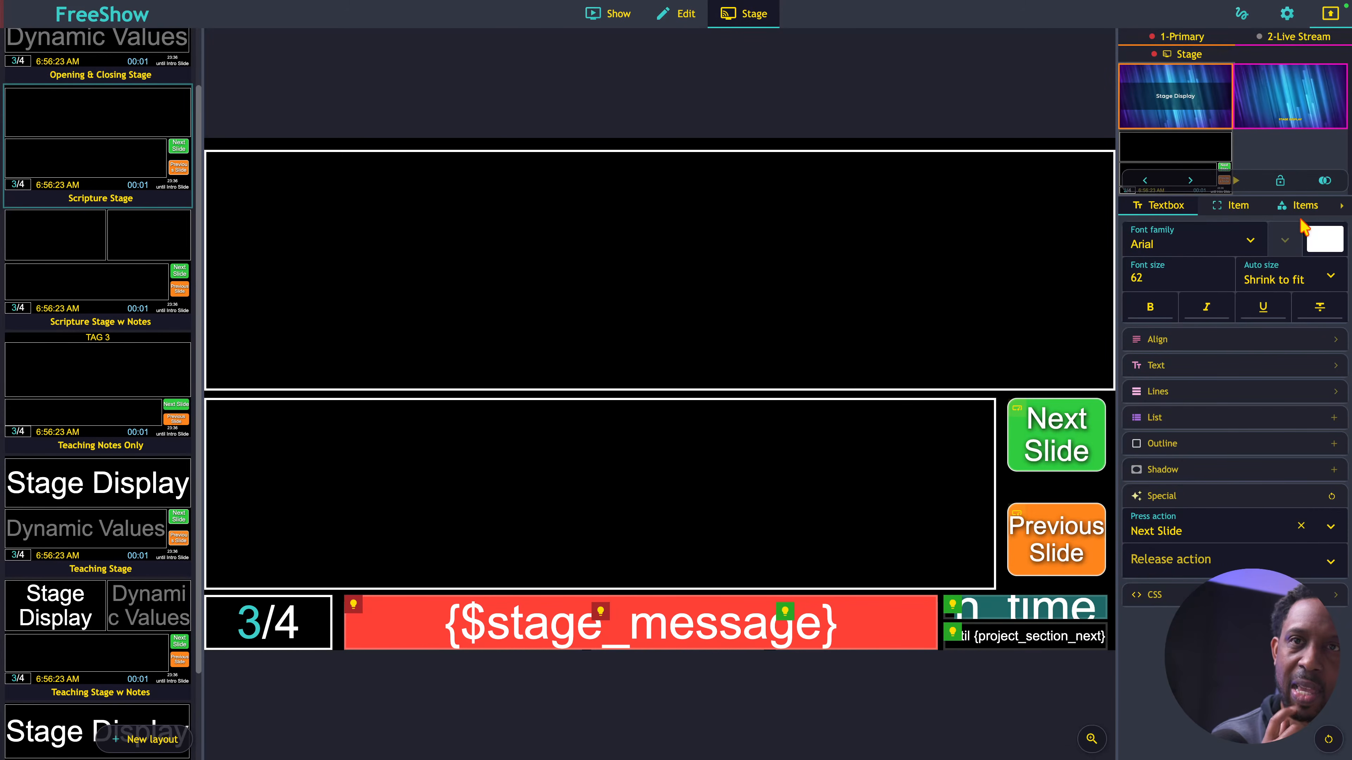
- Examine the Scripture Stage's item list, its "until {project_section_next}" textbox and the dynamic values offered for a new textbox
left_click(1304, 207)
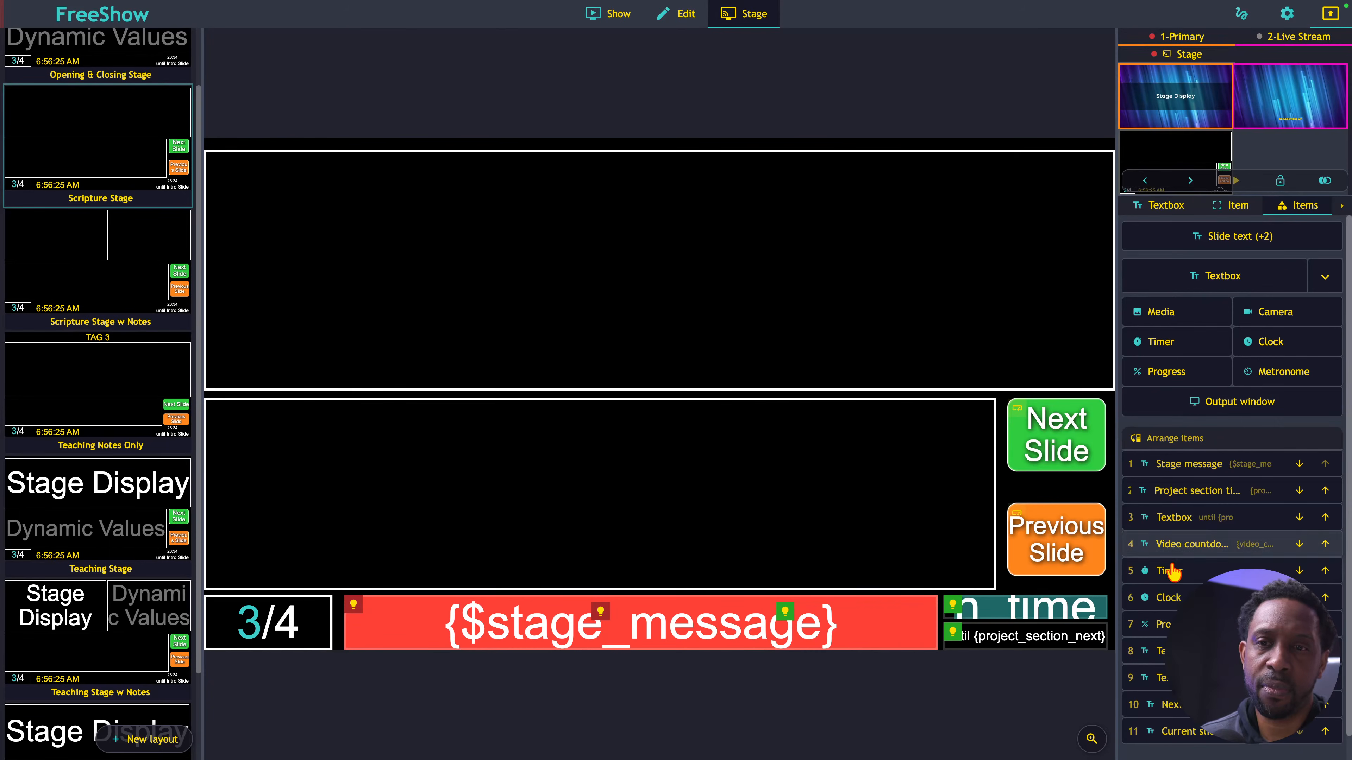
left_click(1036, 645)
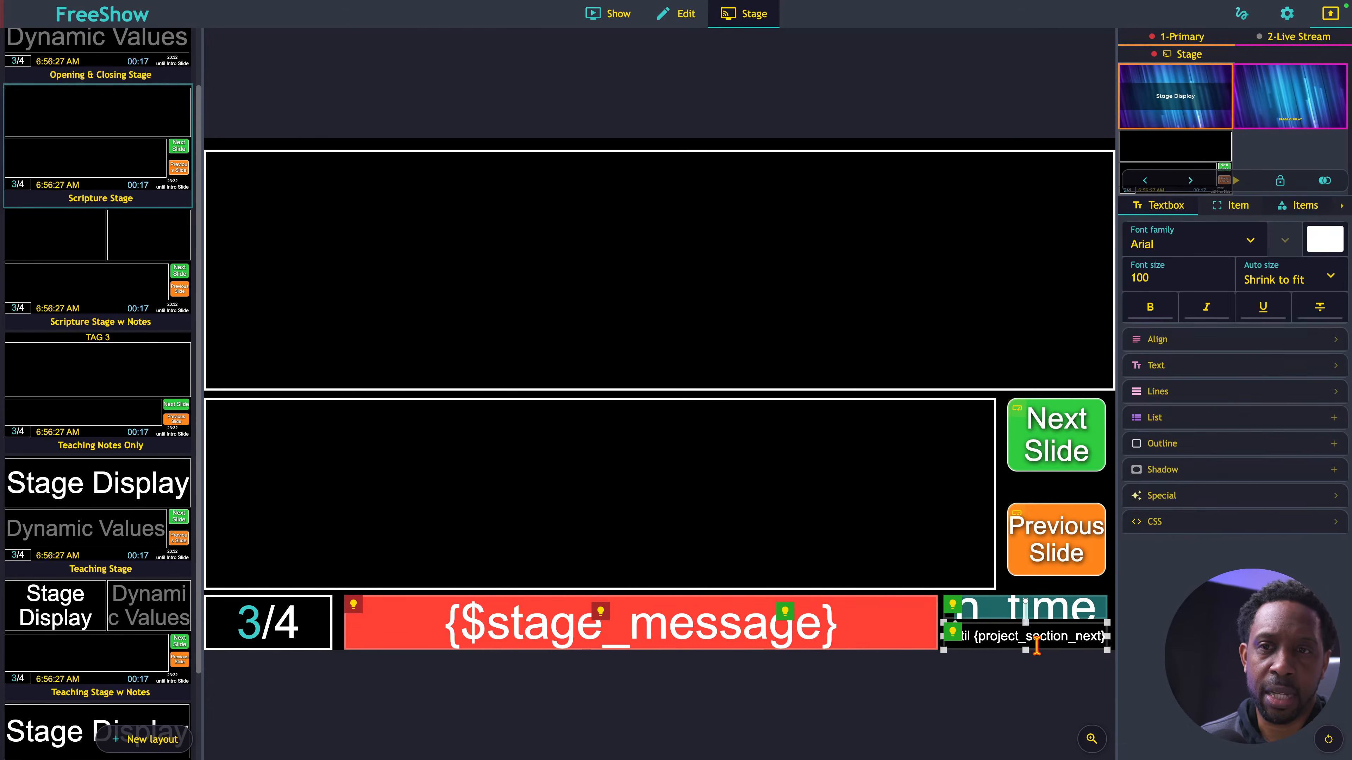
left_click(1301, 213)
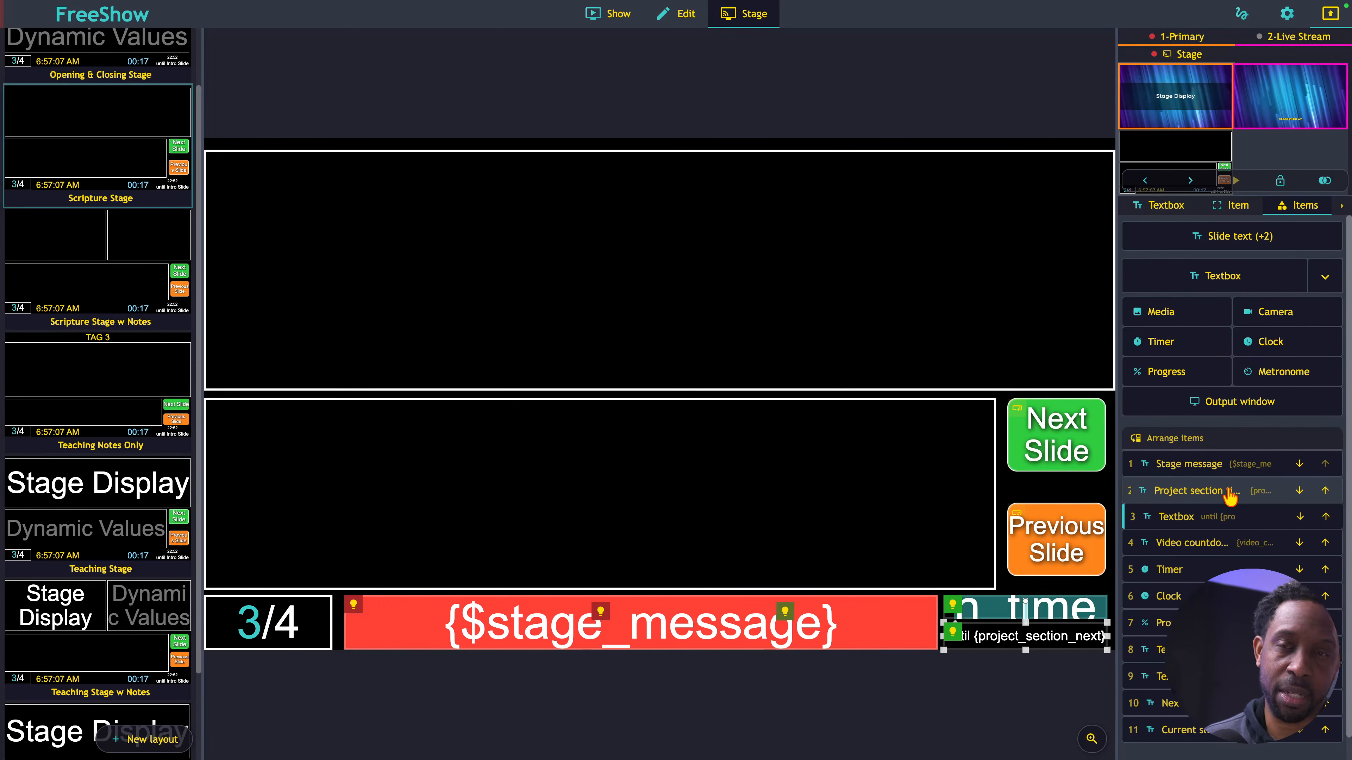
left_click(1325, 278)
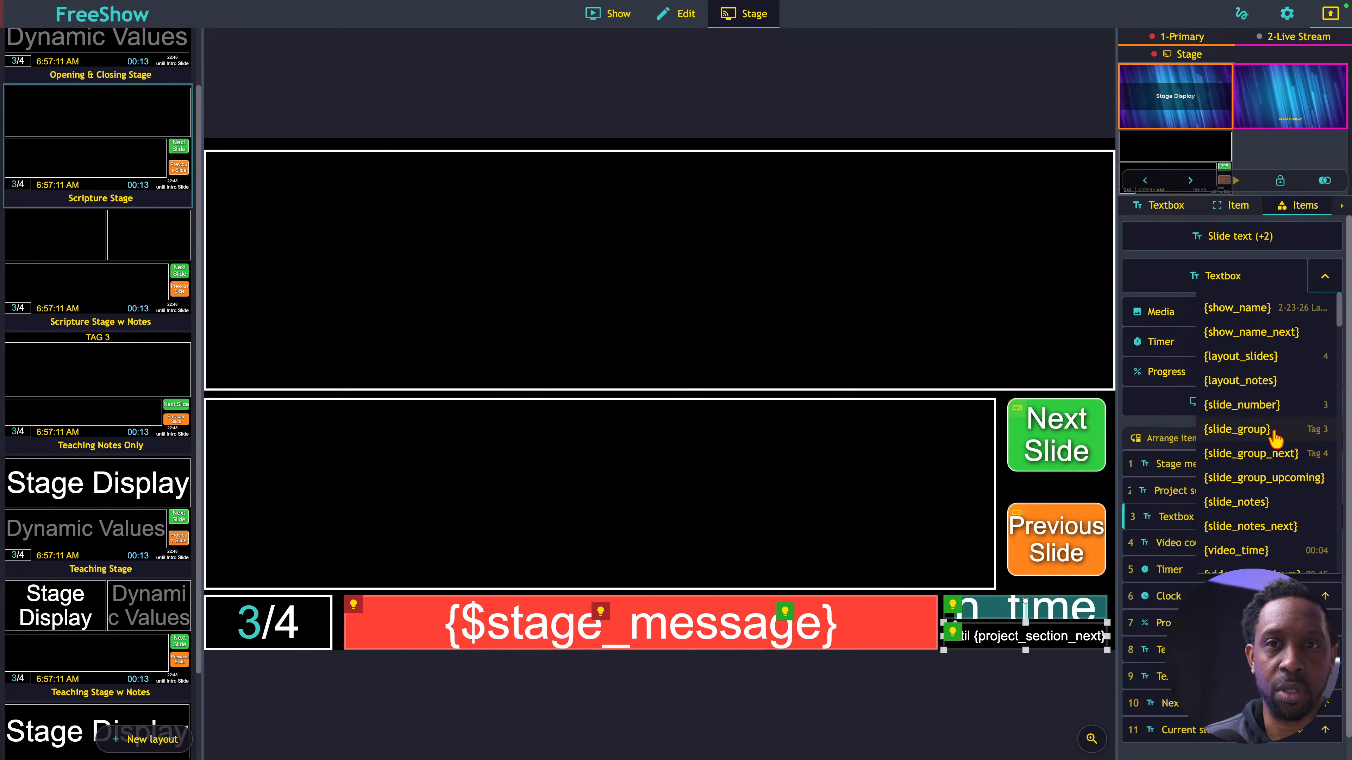
scroll(1274, 439, "down", 1)
scroll(1276, 439, "down", 6)
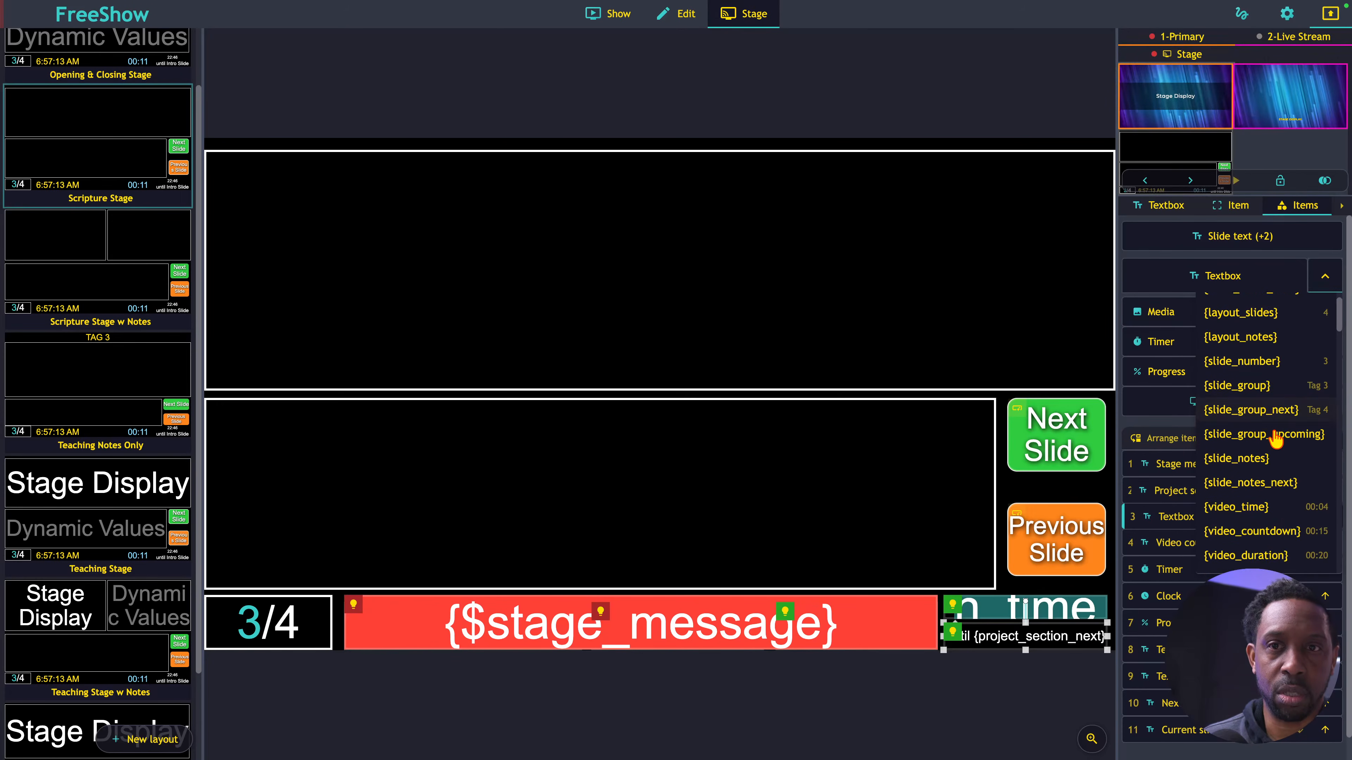
scroll(1275, 439, "down", 10)
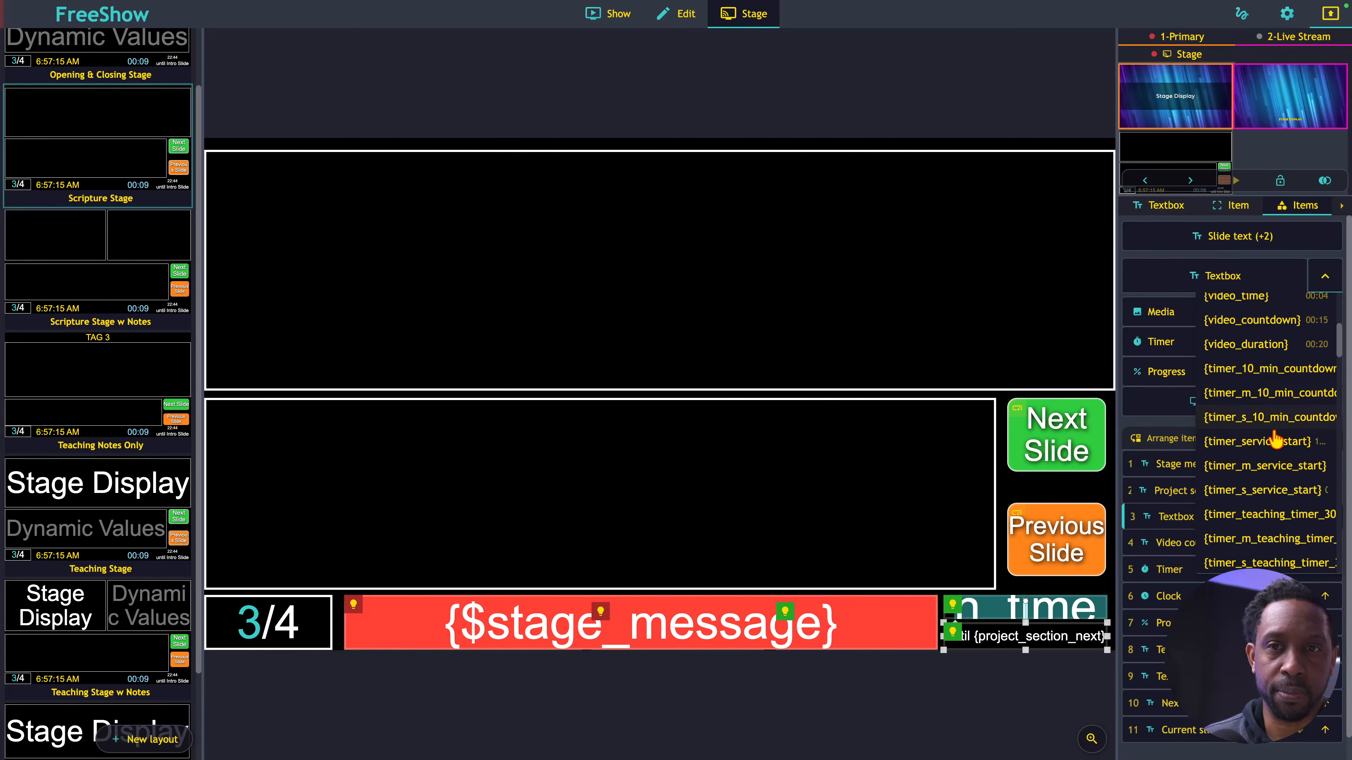
scroll(1275, 439, "up", 15)
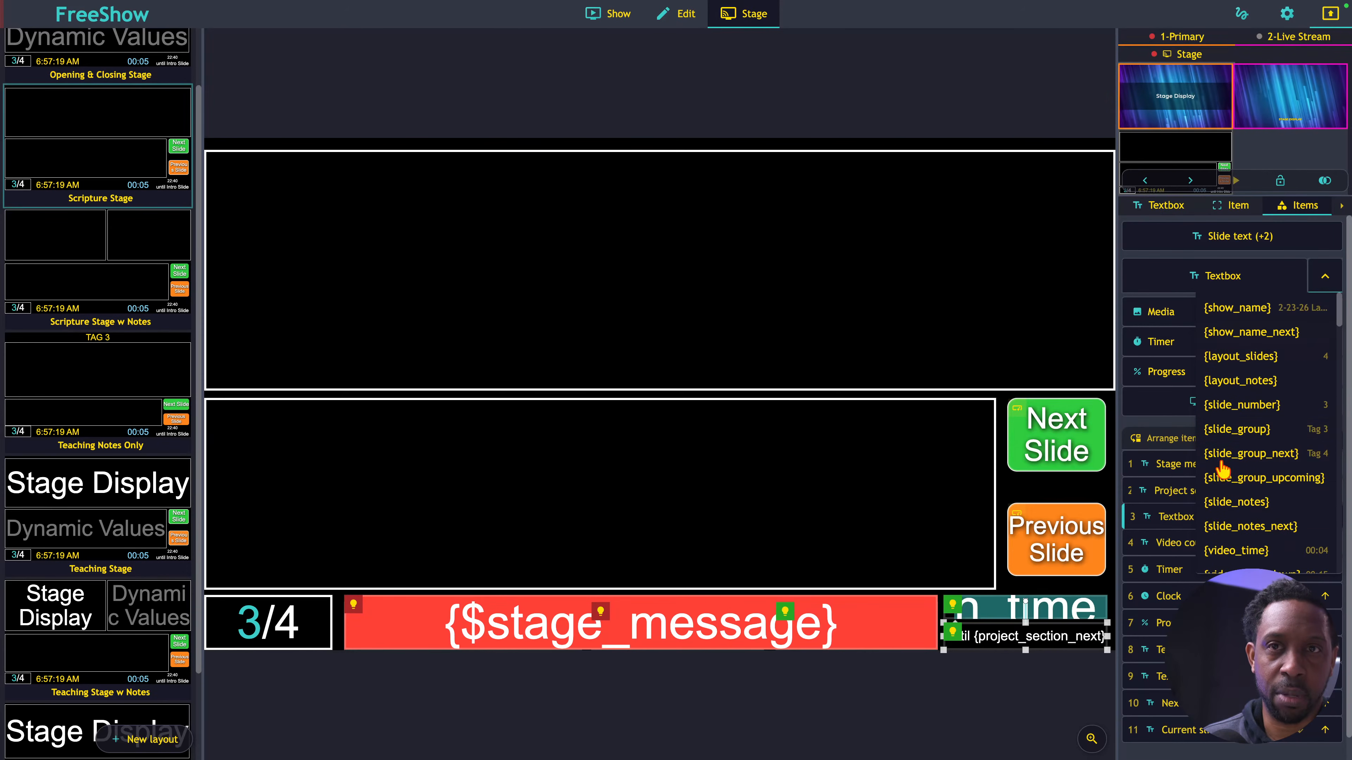
left_click(993, 716)
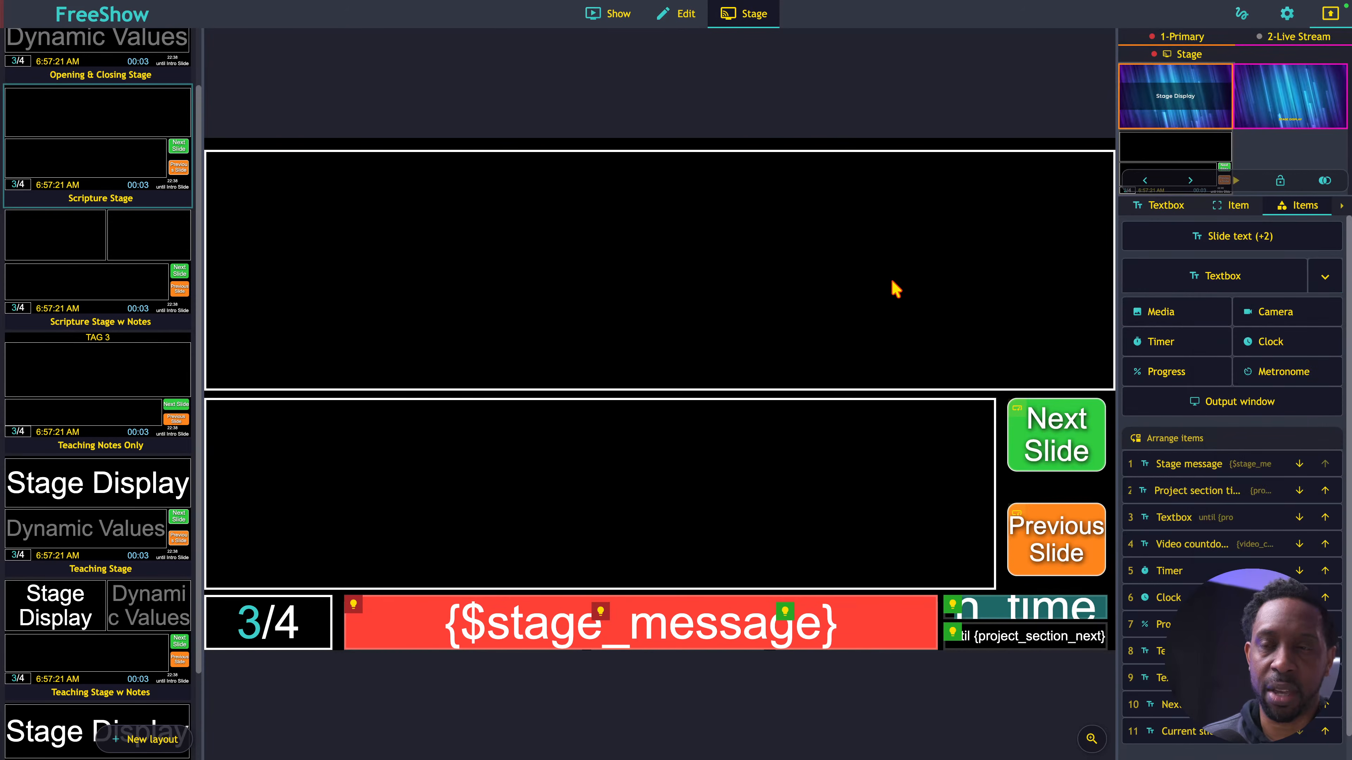
- Open the 2-23-26 Lab Points show for editing and add a new slide after the Stage Display slide
left_click(616, 19)
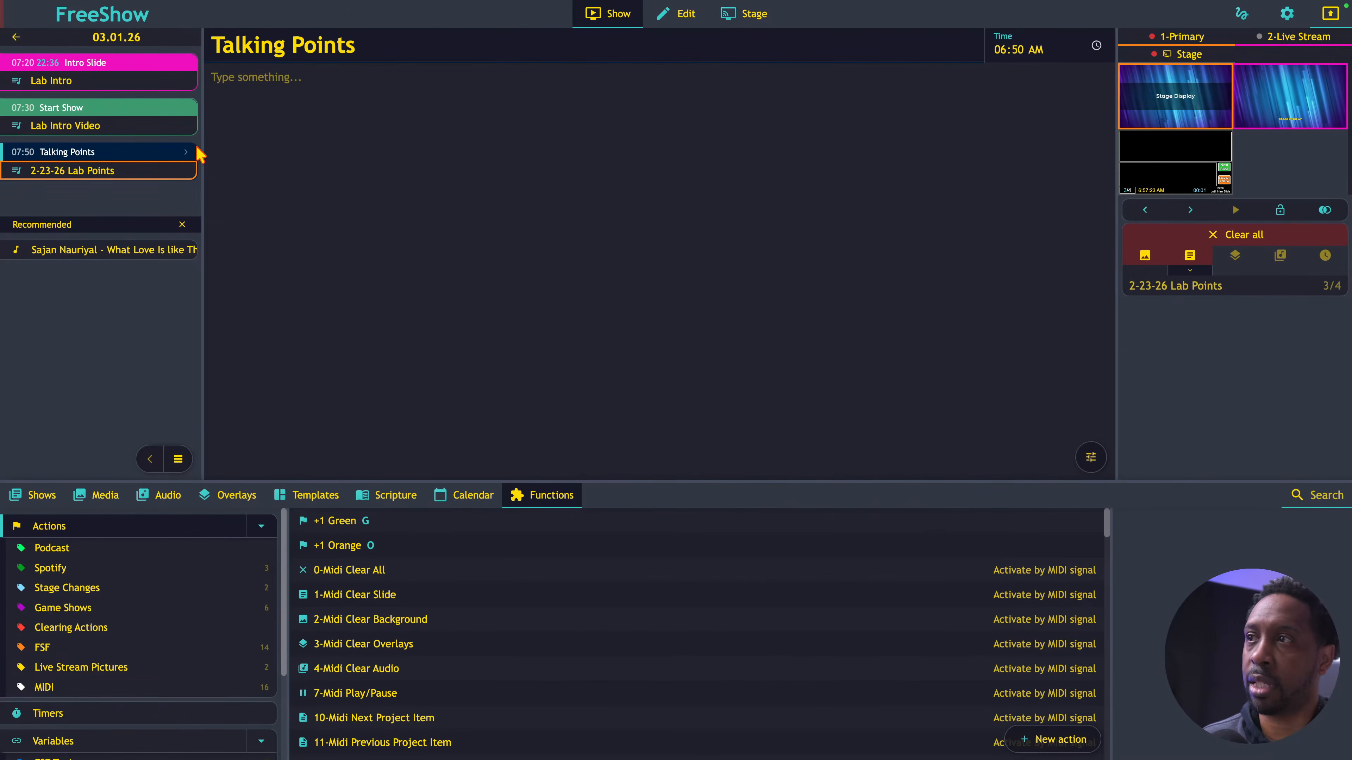
left_click(159, 171)
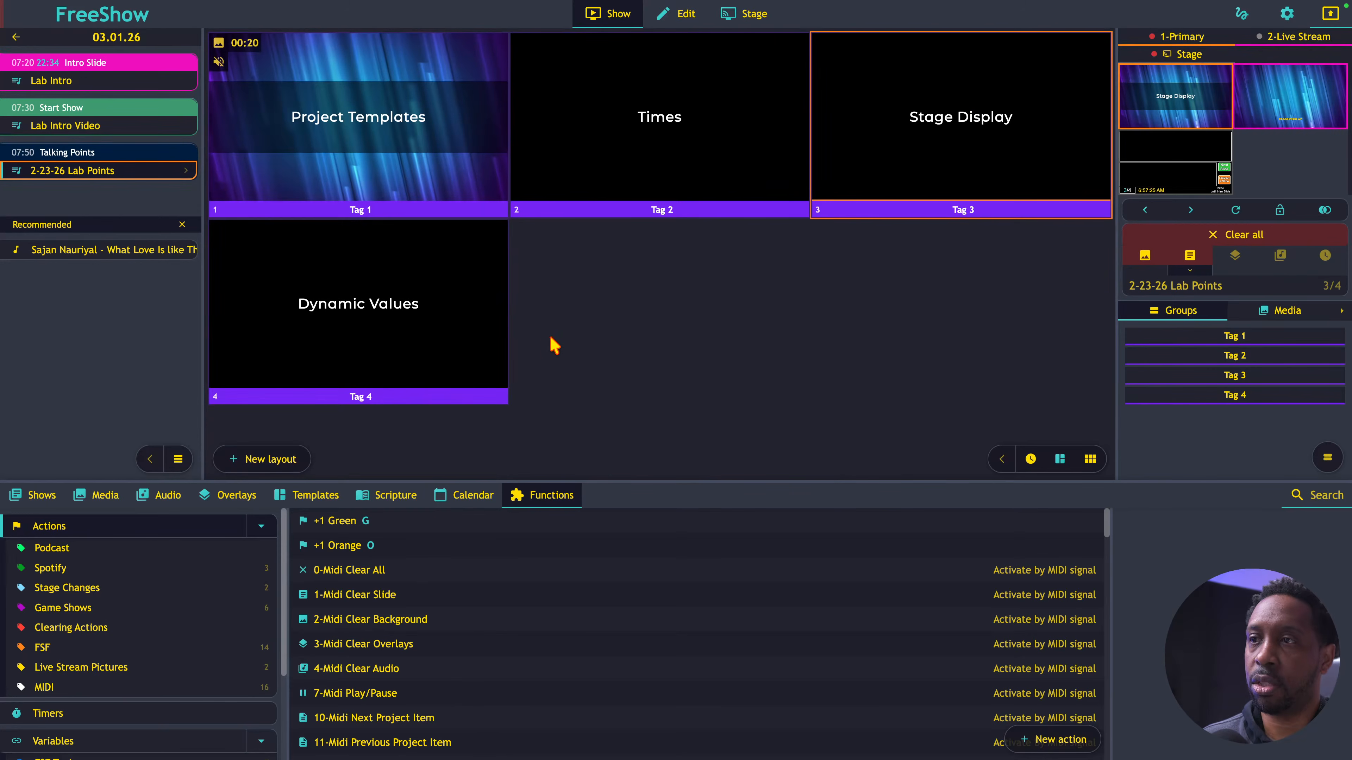
left_click(686, 16)
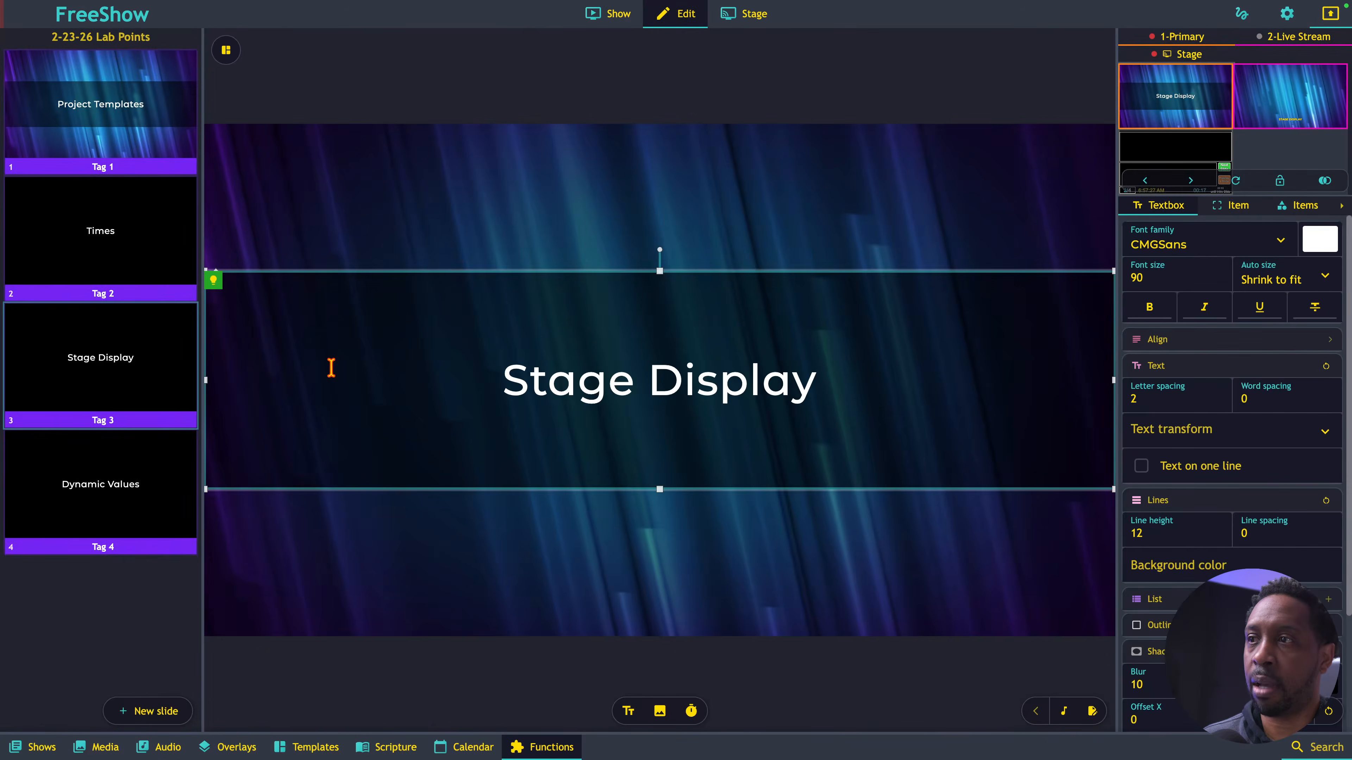
left_click(147, 713)
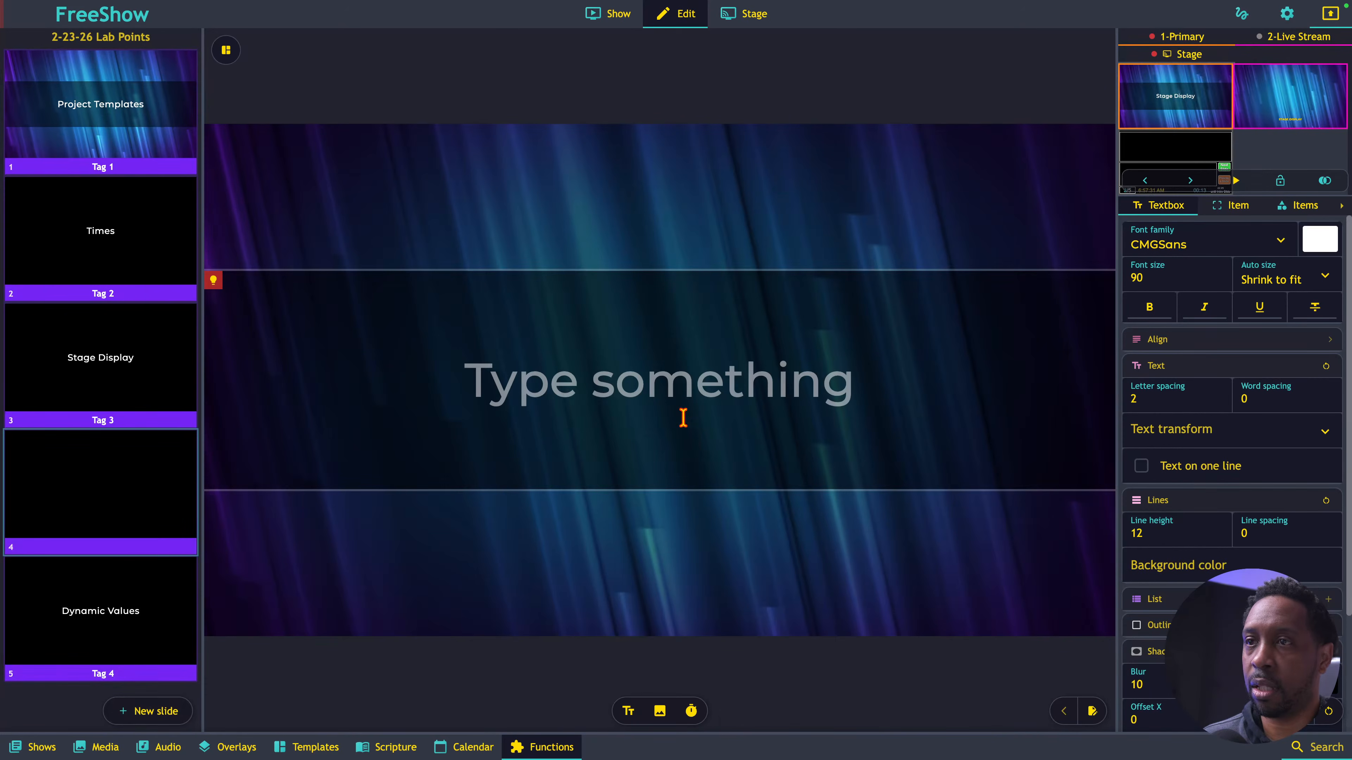
- Reveal the hidden dynamic values and insert {project_section_time_until_next} into the new slide's textbox
right_click(710, 396)
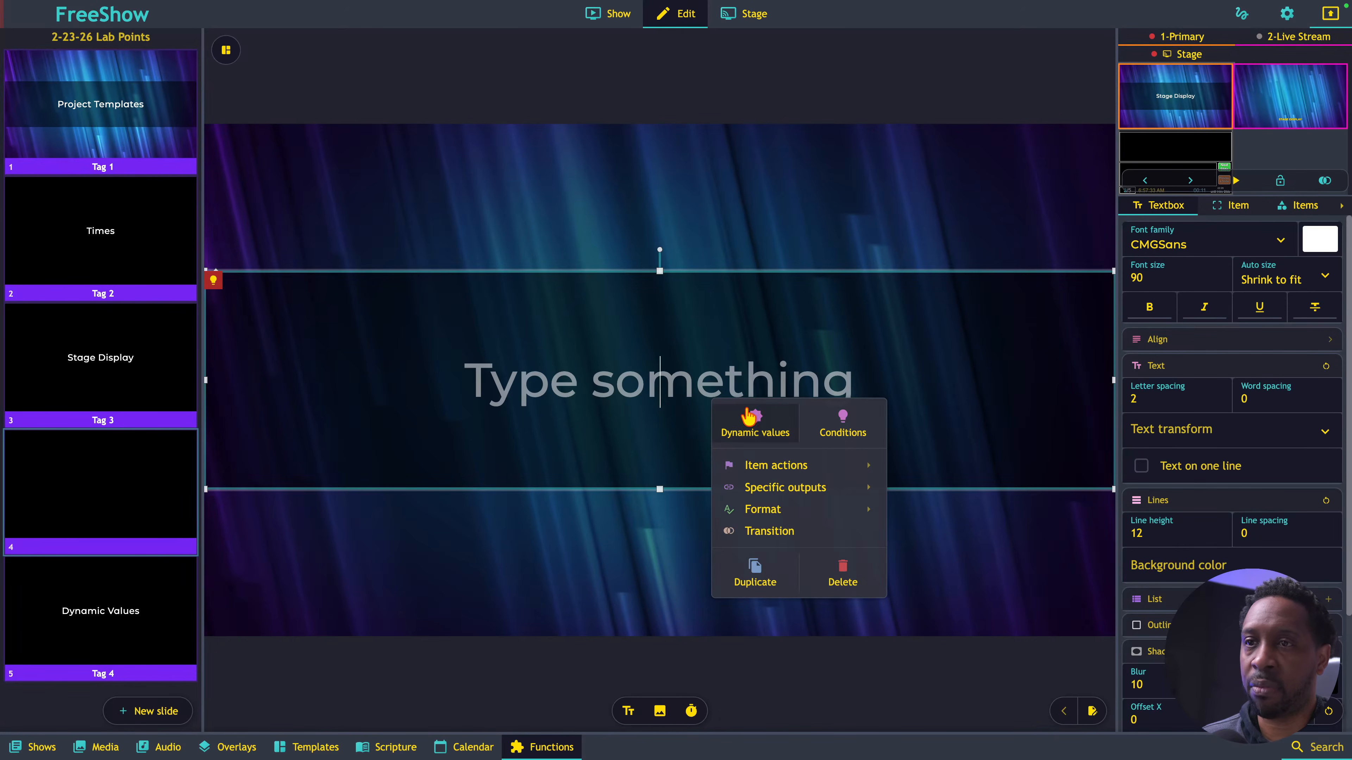
left_click(758, 426)
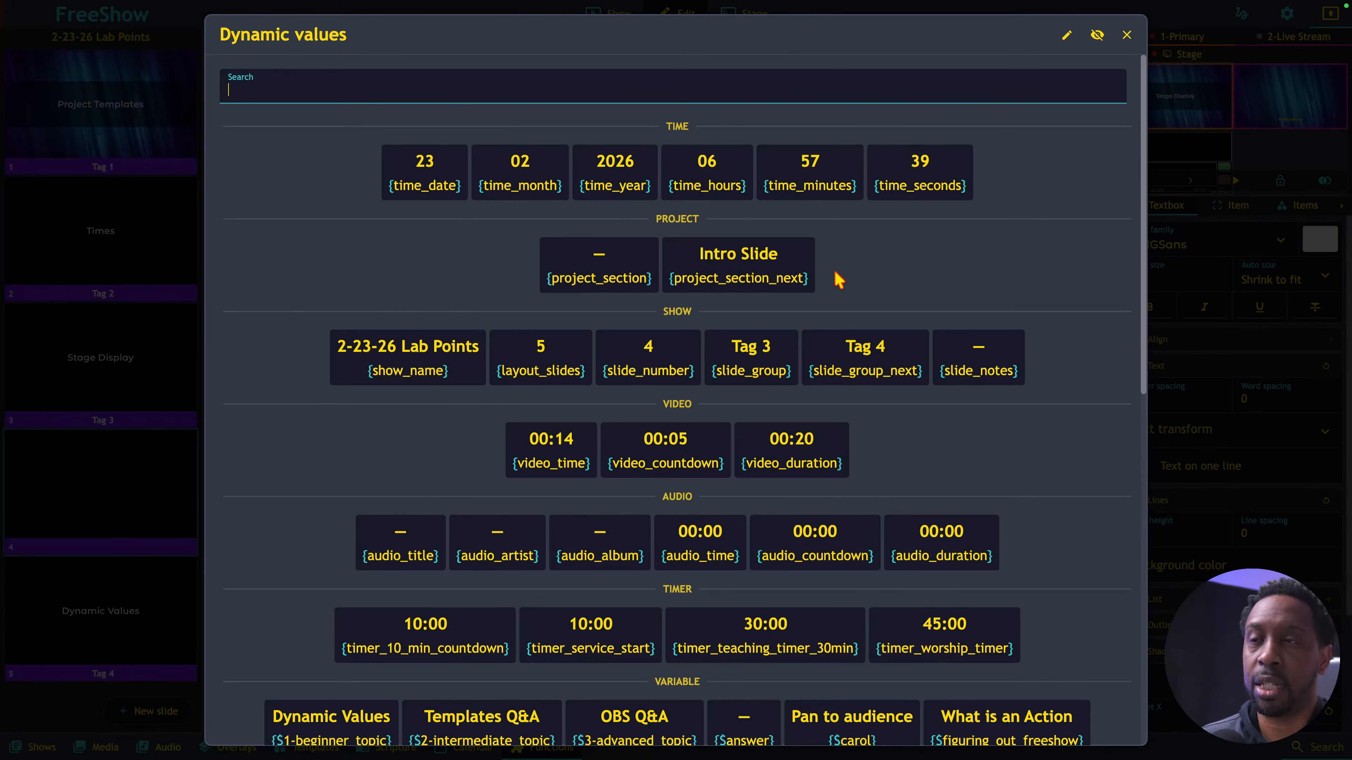
left_click(1097, 34)
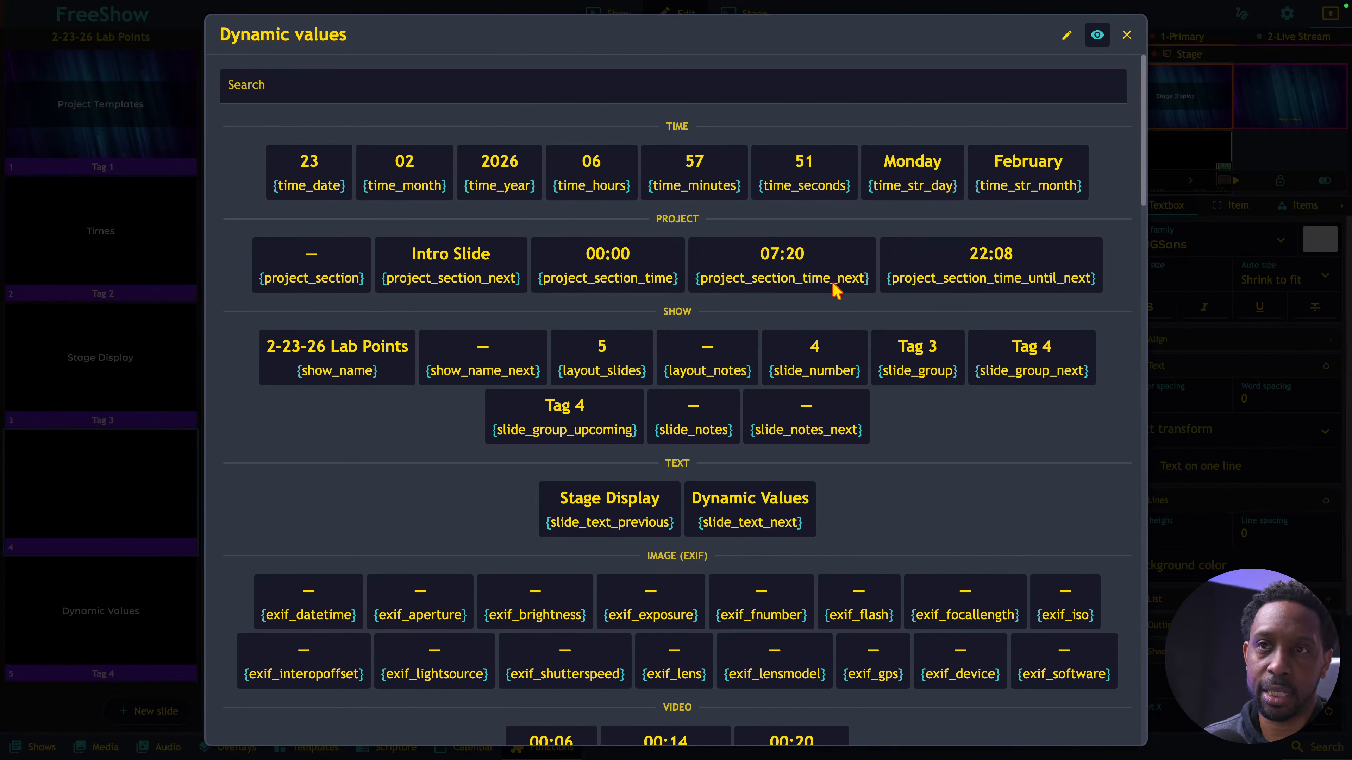
left_click(998, 273)
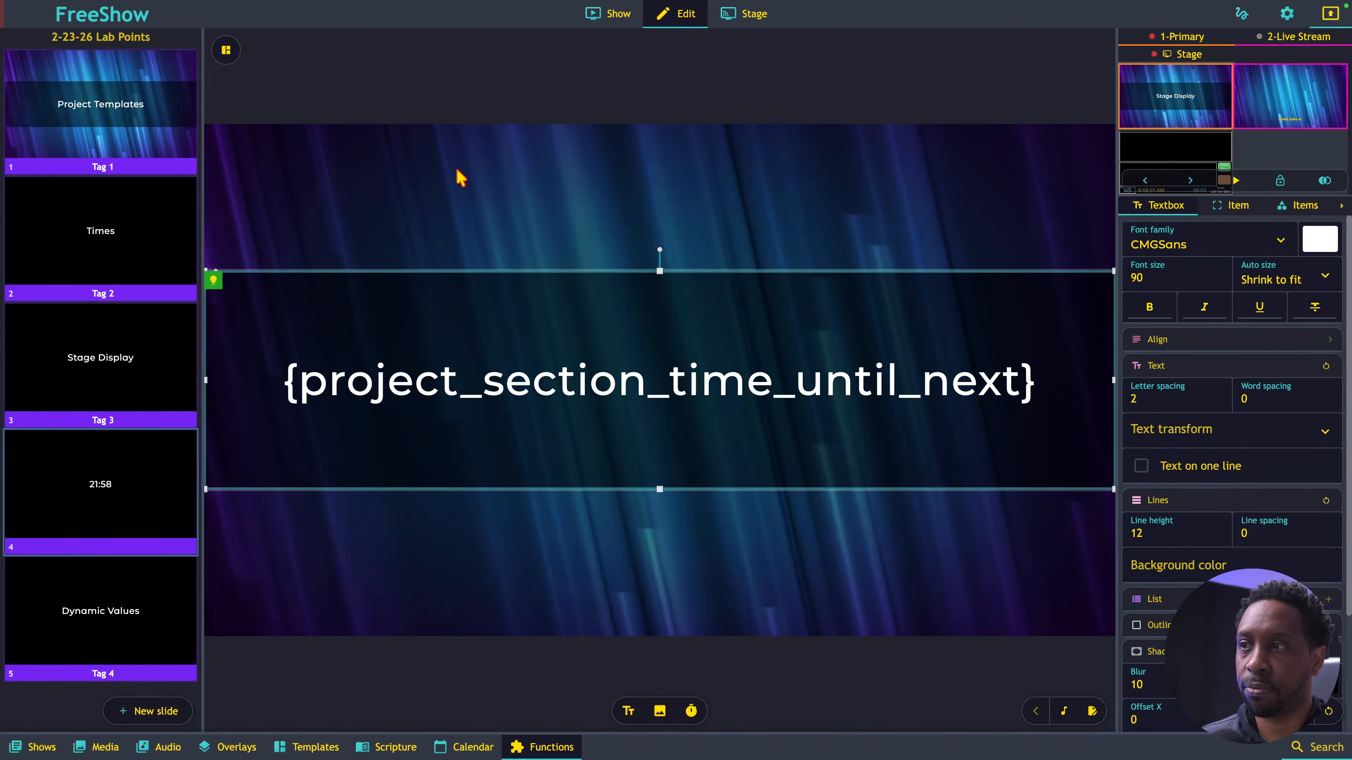
- Output the fourth slide of the 2-23-26 Lab Points show and preview the Primary and Stage outputs full screen
left_click(605, 15)
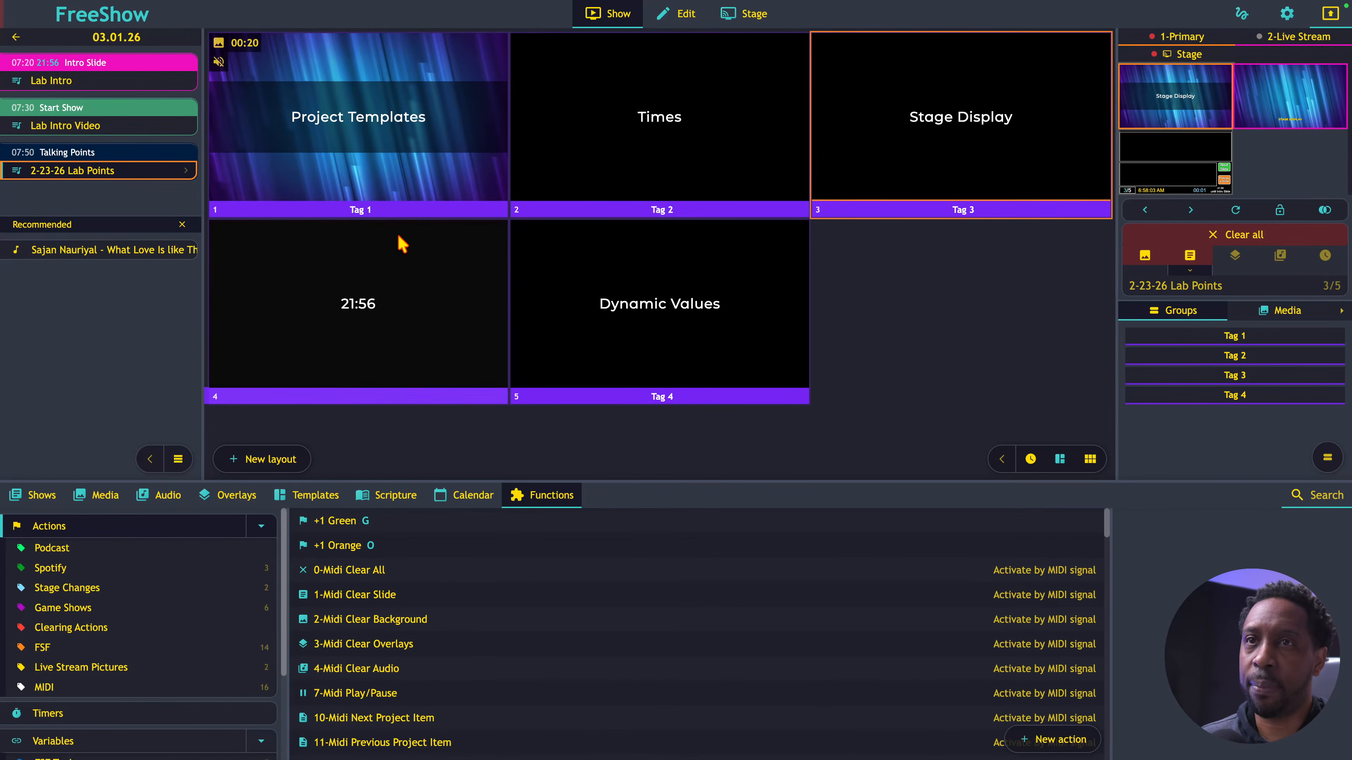
left_click(403, 279)
left_click(1150, 114)
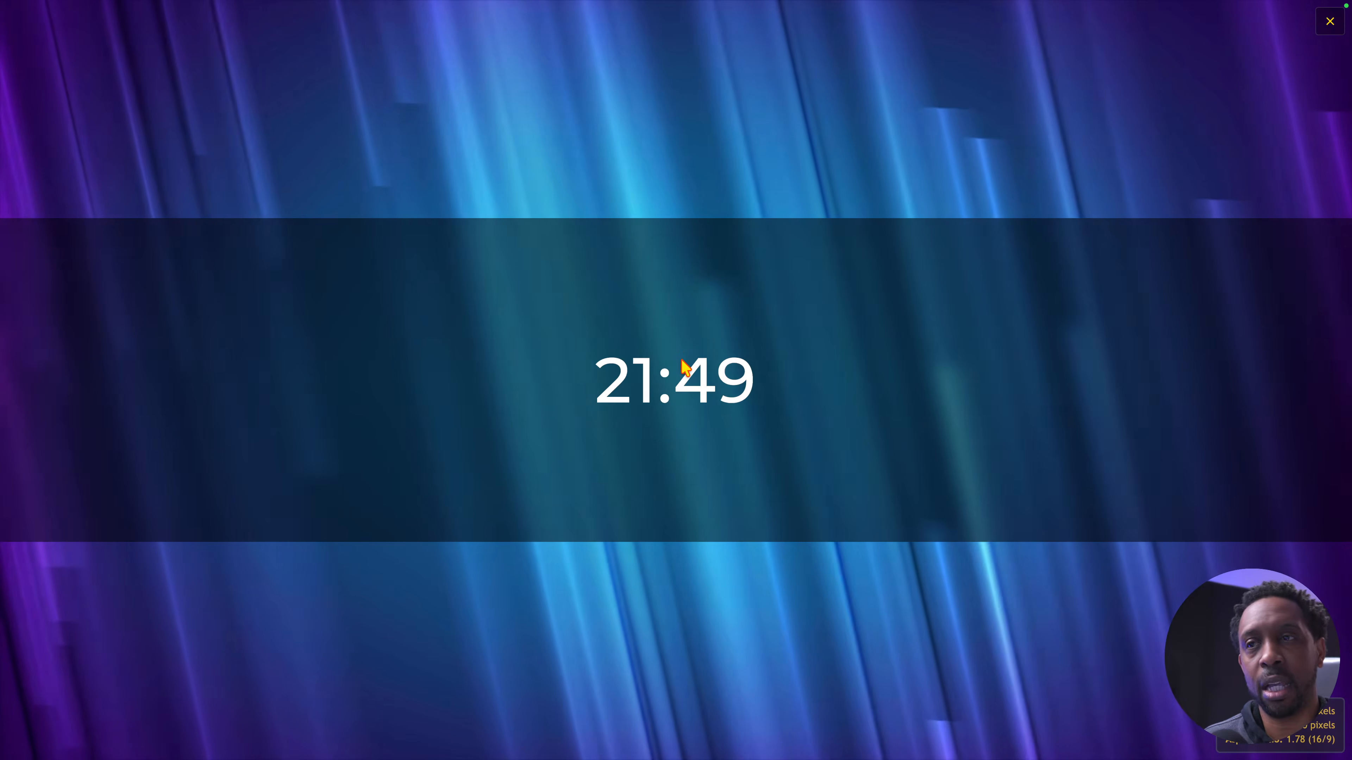
key("Escape")
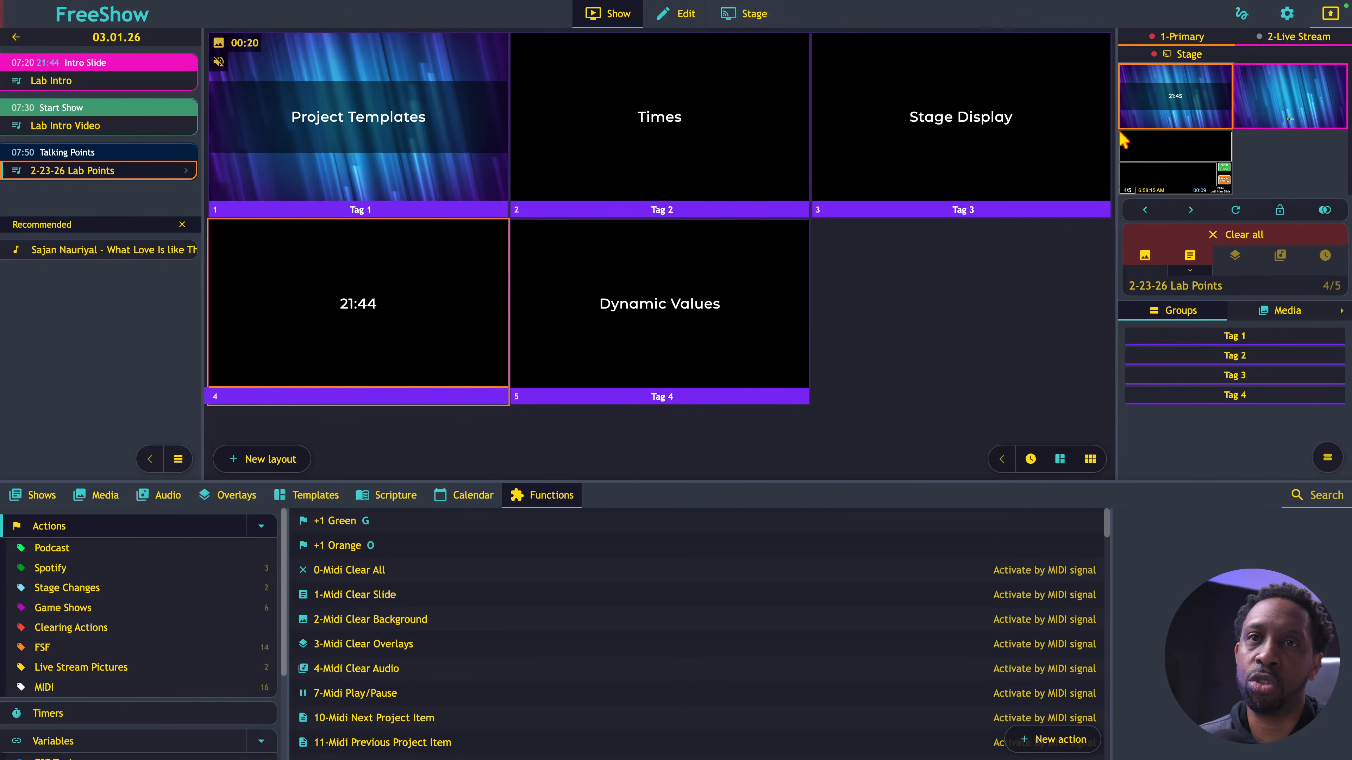
double_click(1173, 169)
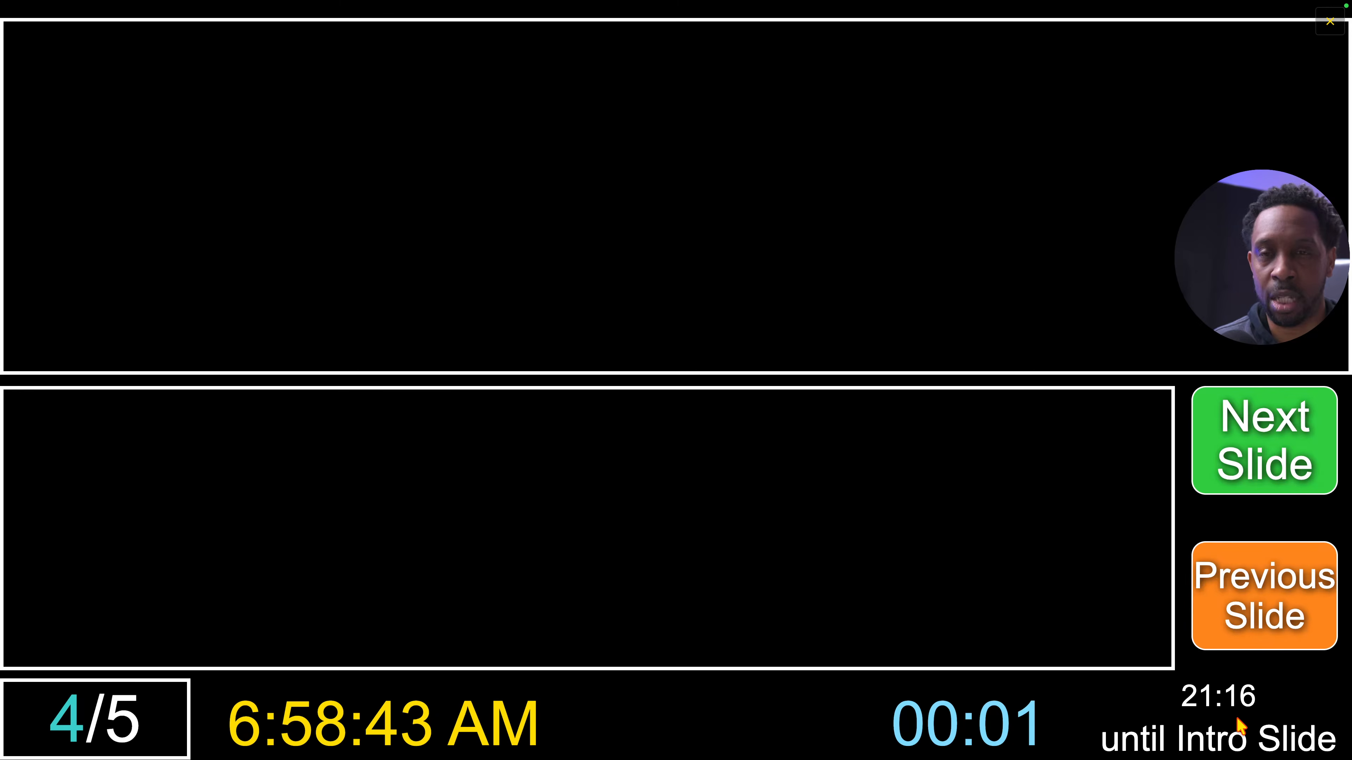
left_click(1162, 489)
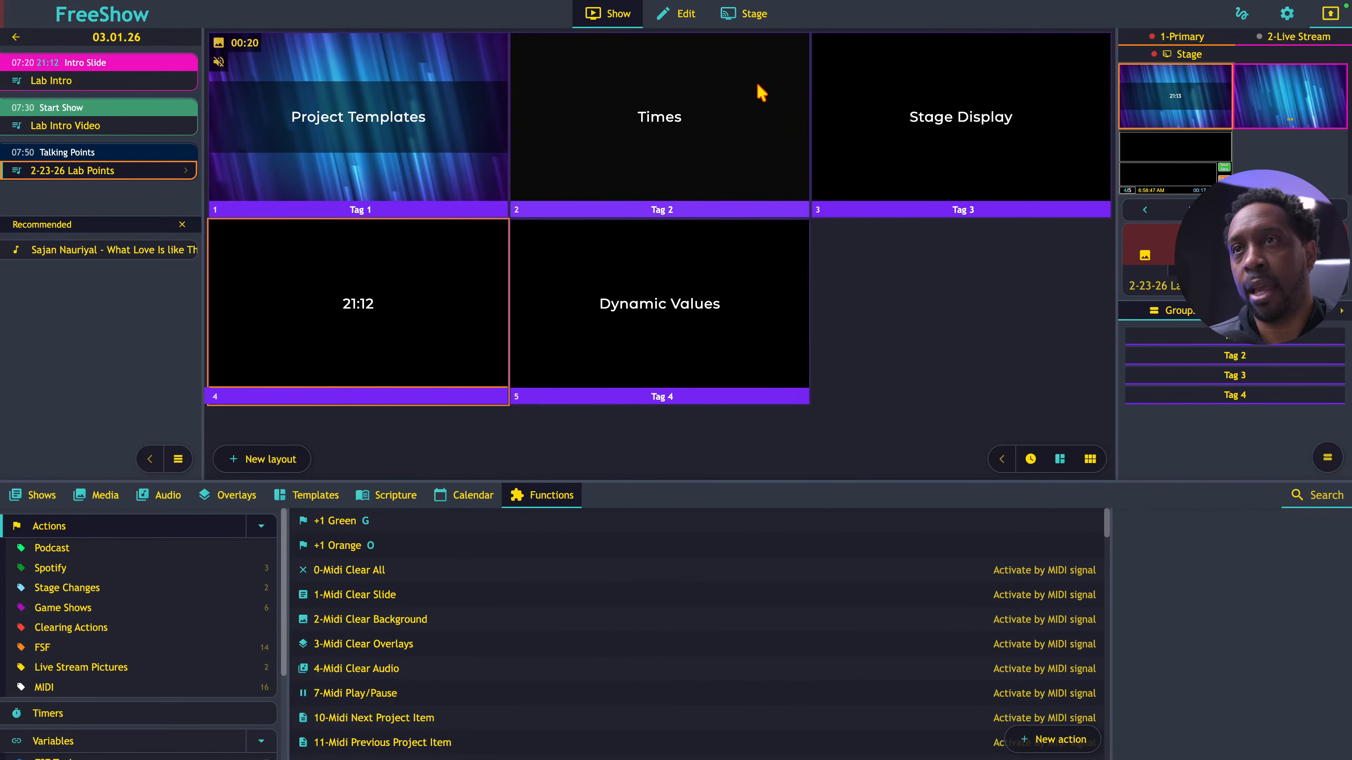
- Create a new stage layout named "In The Lab Stage"
left_click(761, 20)
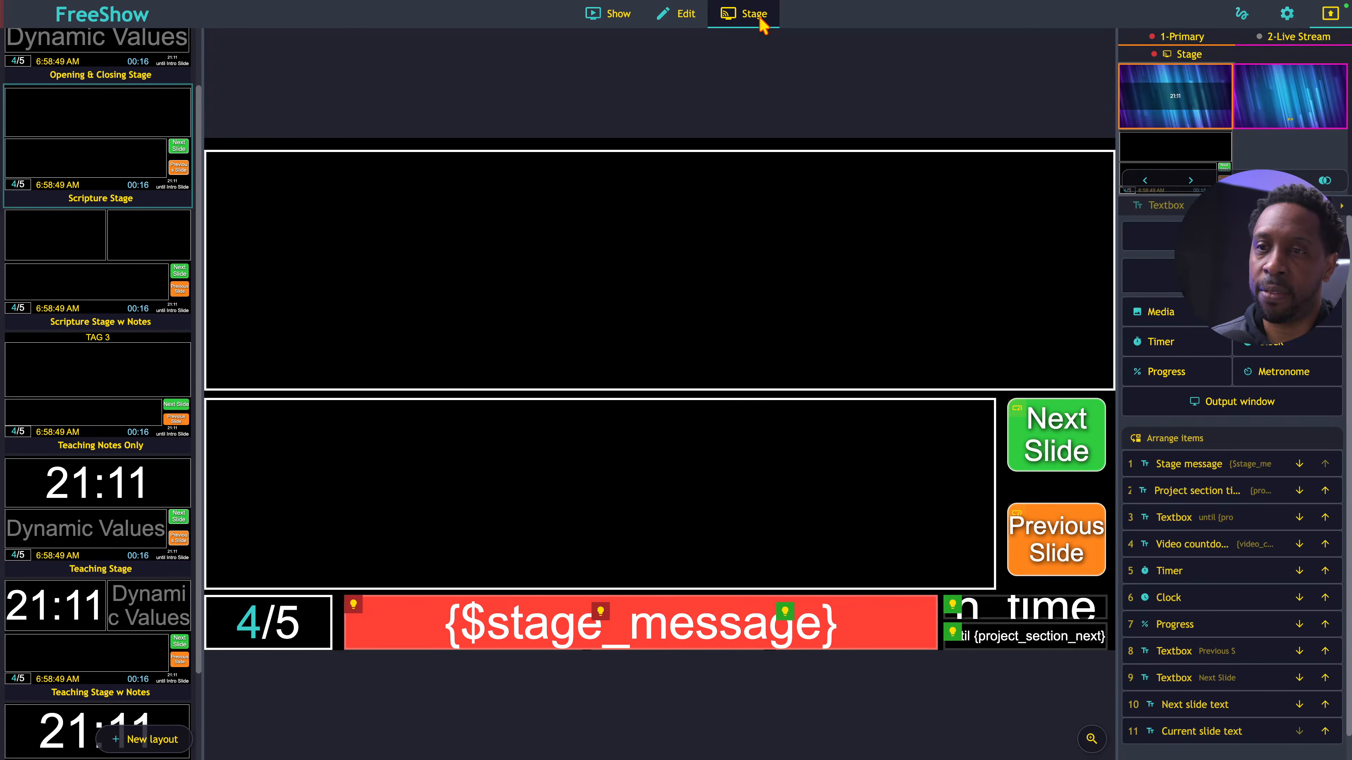
scroll(53, 474, "down", 2)
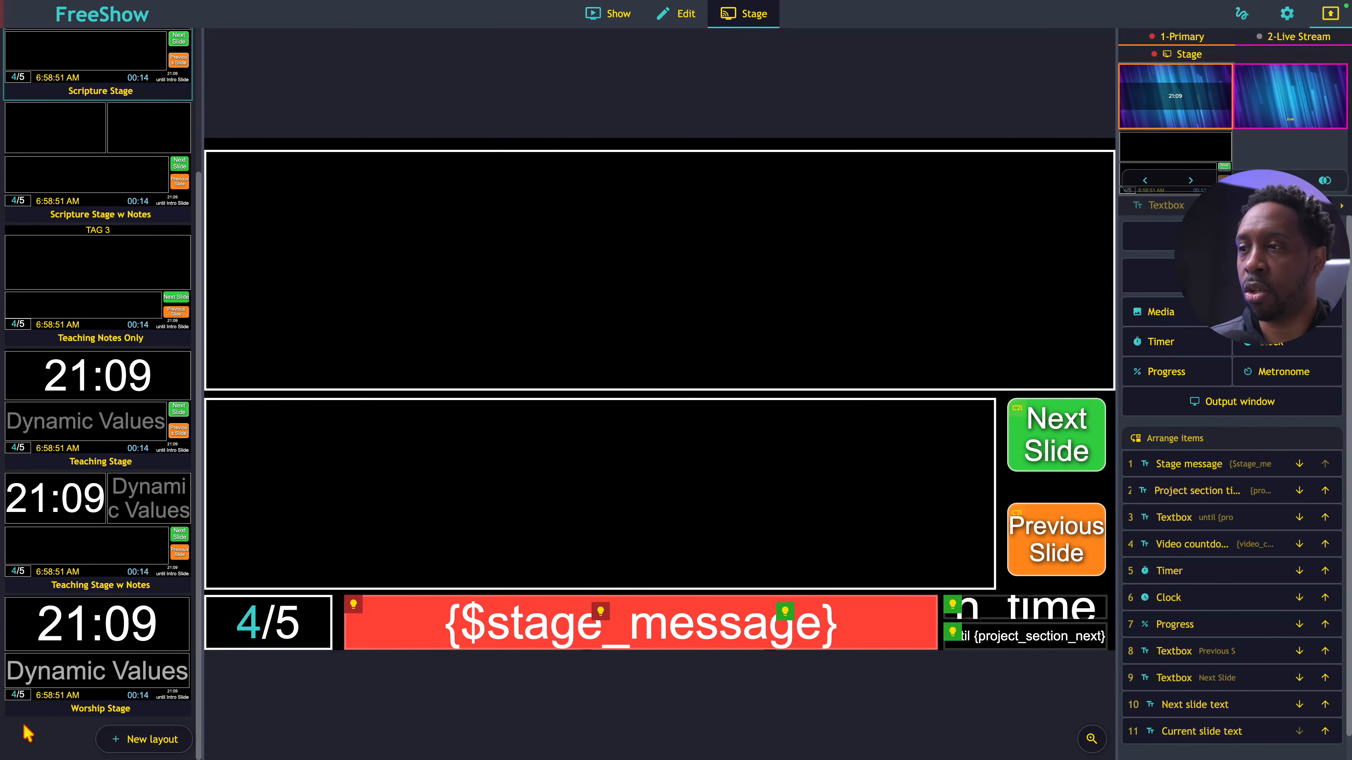
left_click(134, 740)
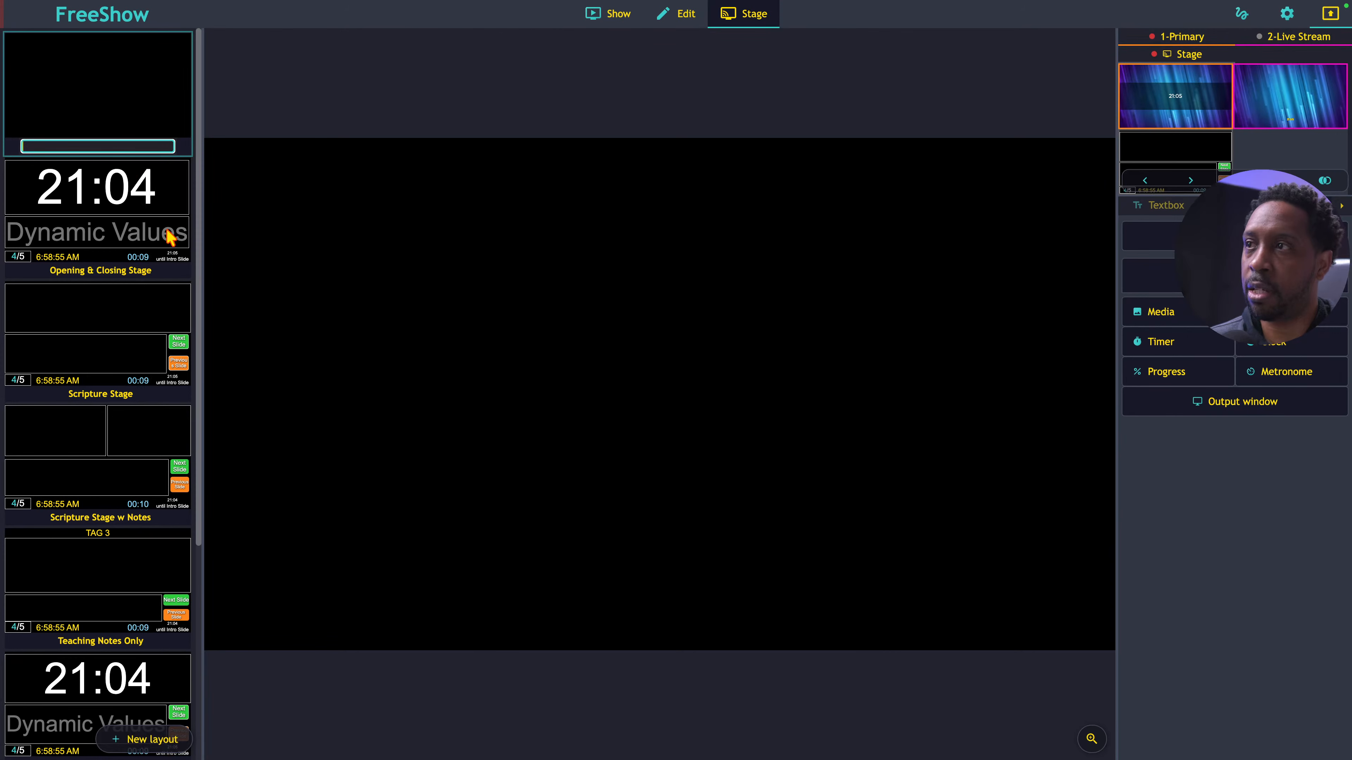
type("In")
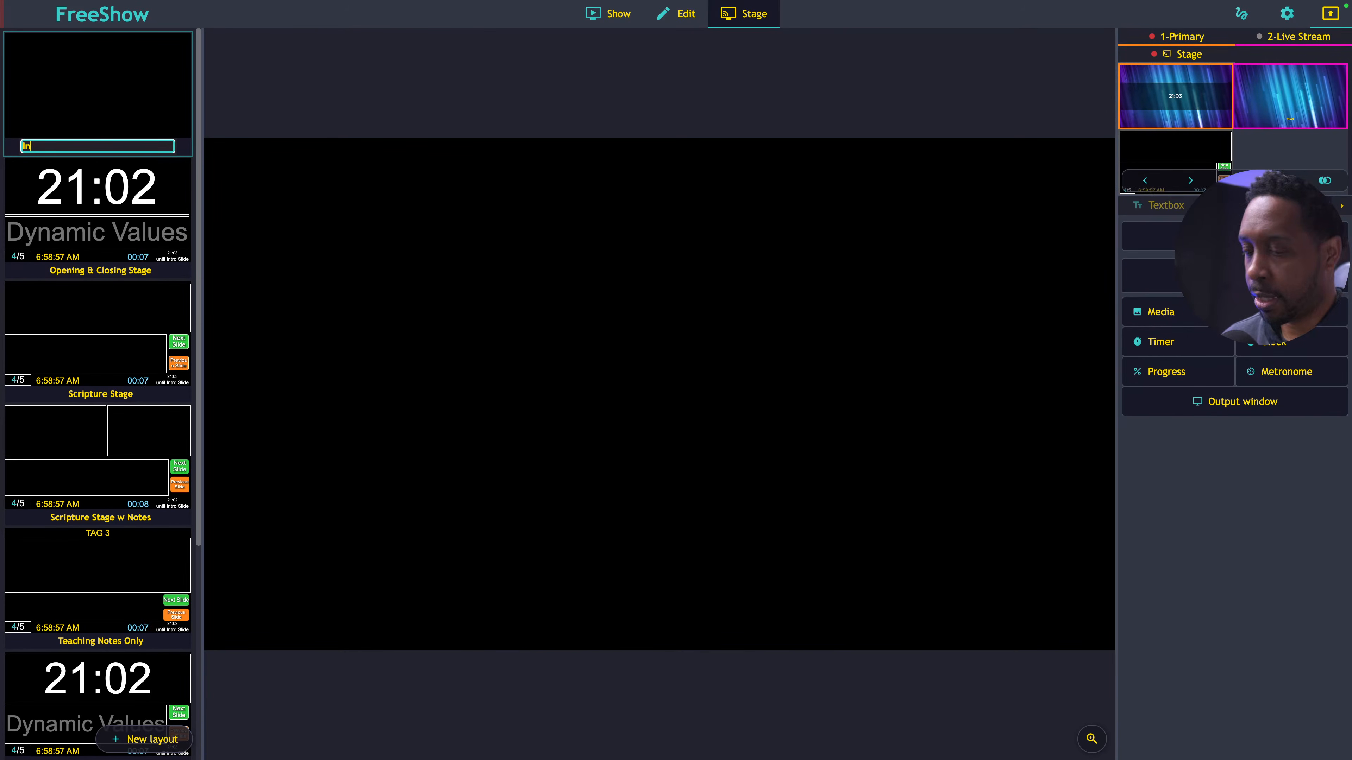
type(" The ")
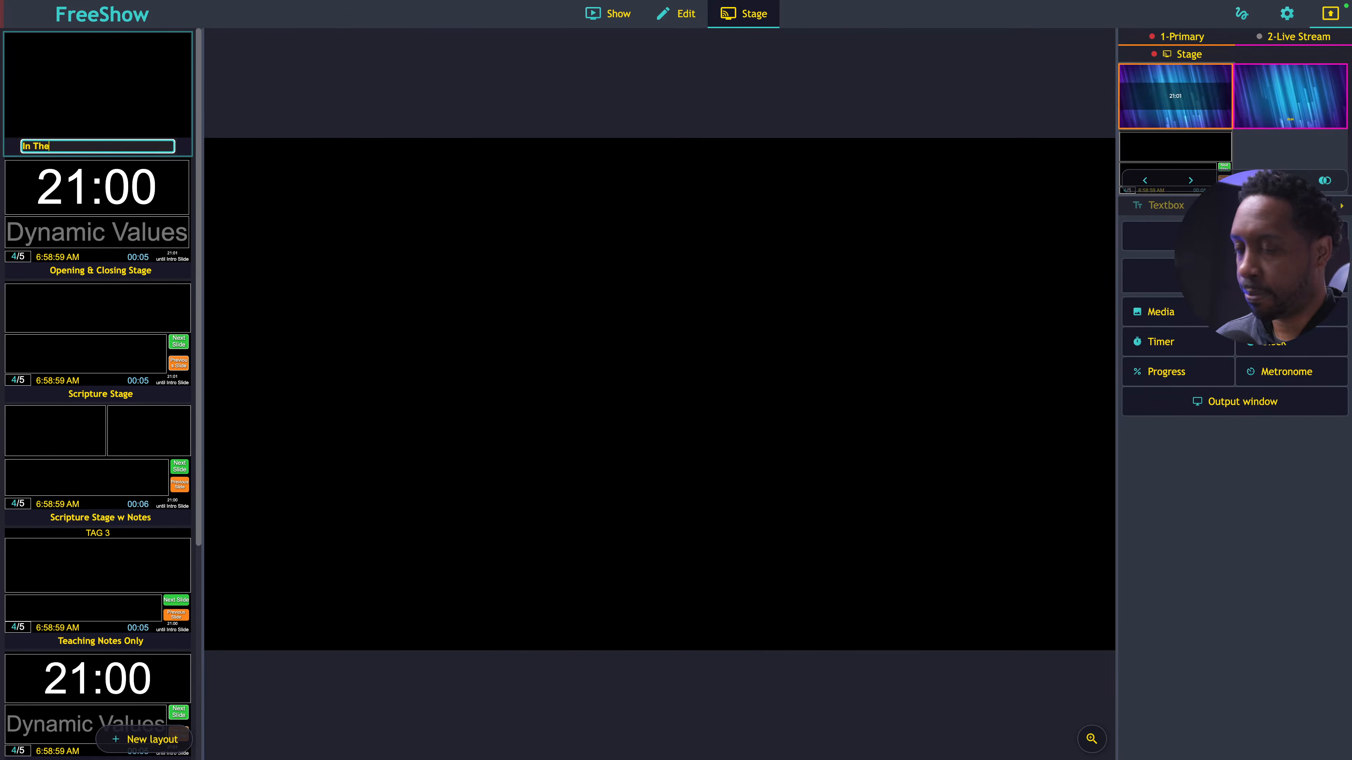
type("Lab S")
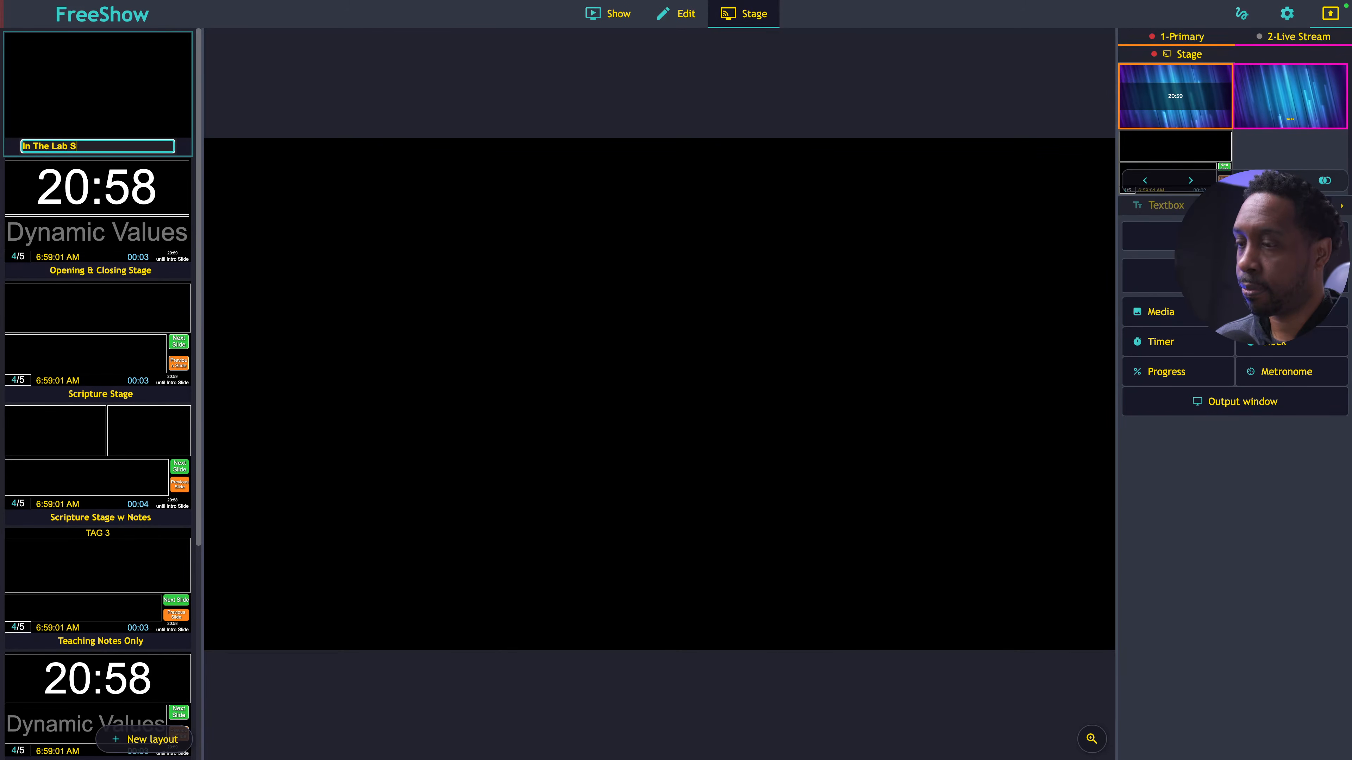
type("tage")
key("Return")
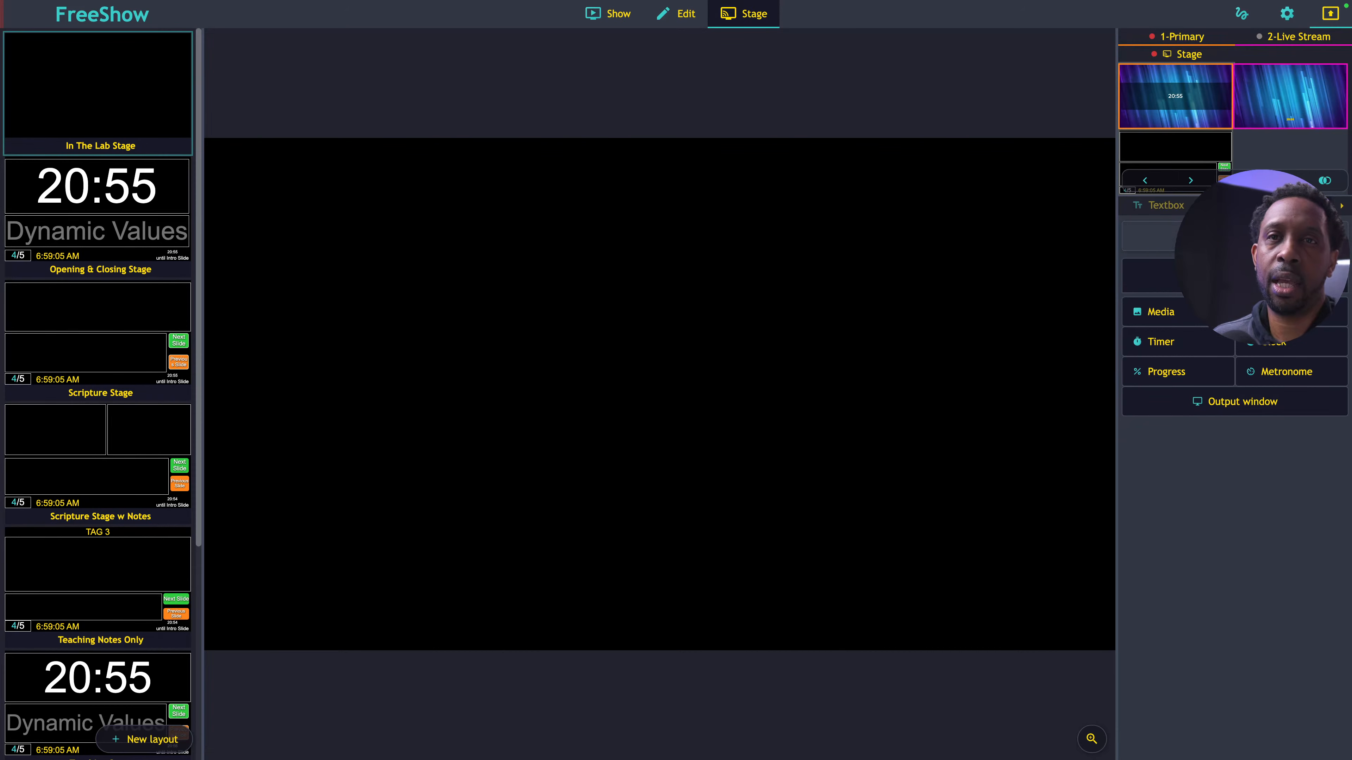
- Add a current slide text item to the layout and stretch it across the full width of the upper part
left_click(1216, 236)
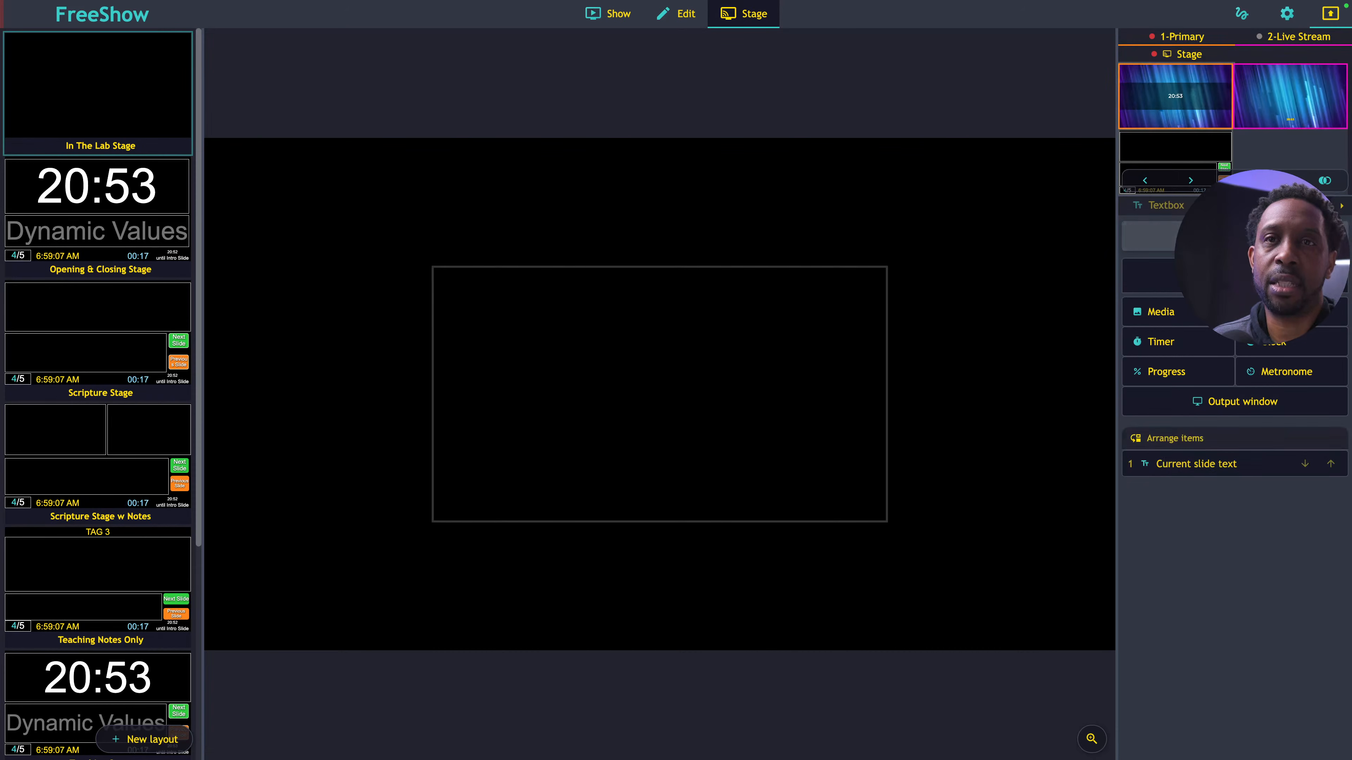
left_click_drag(635, 415, 548, 326)
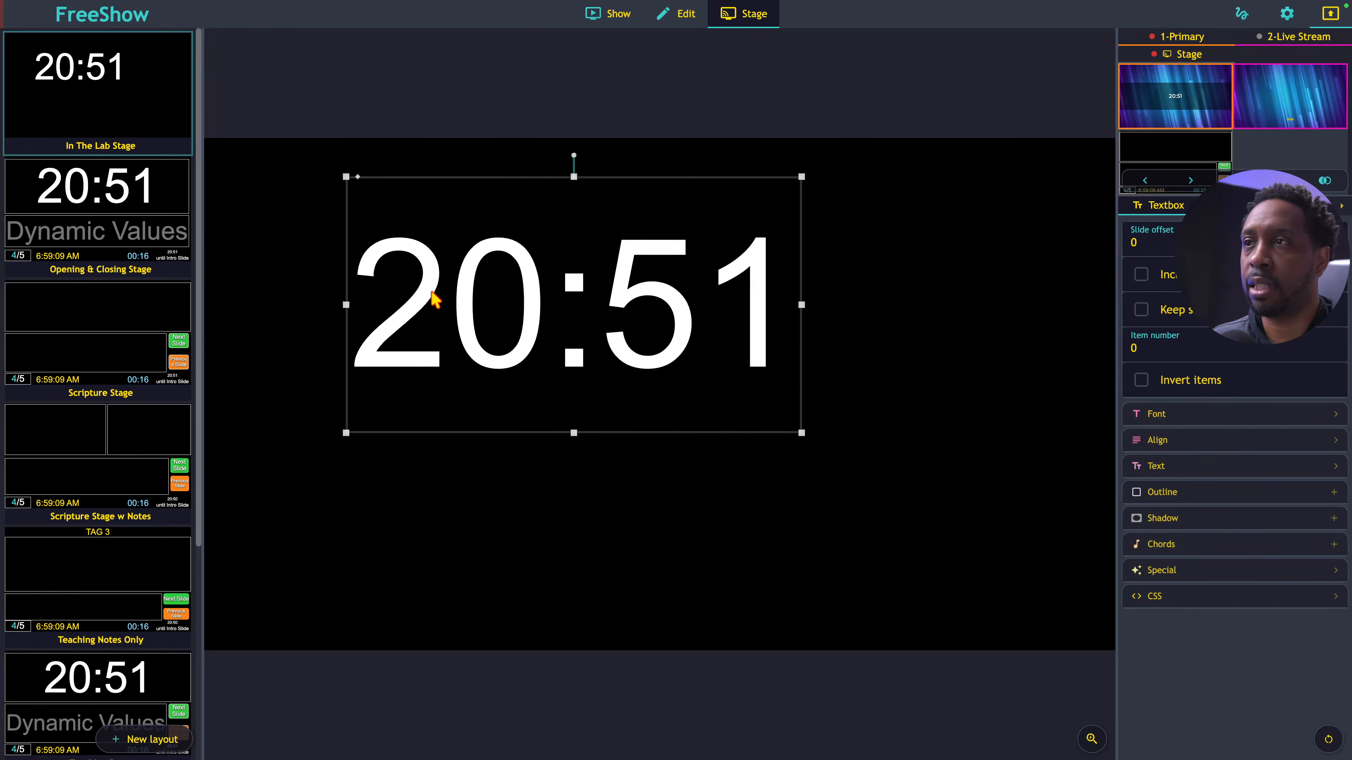
left_click_drag(423, 292, 289, 262)
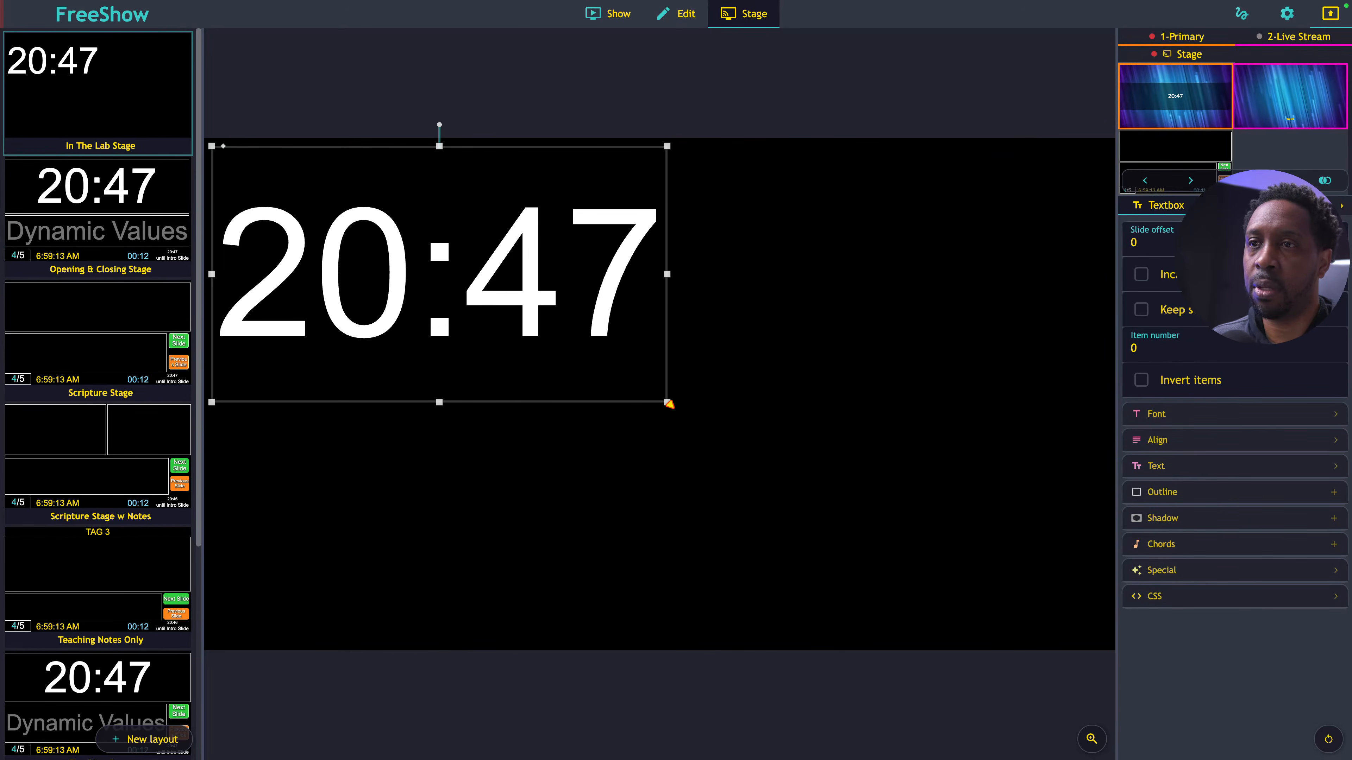
left_click_drag(669, 404, 1041, 410)
left_click_drag(1083, 411, 1114, 366)
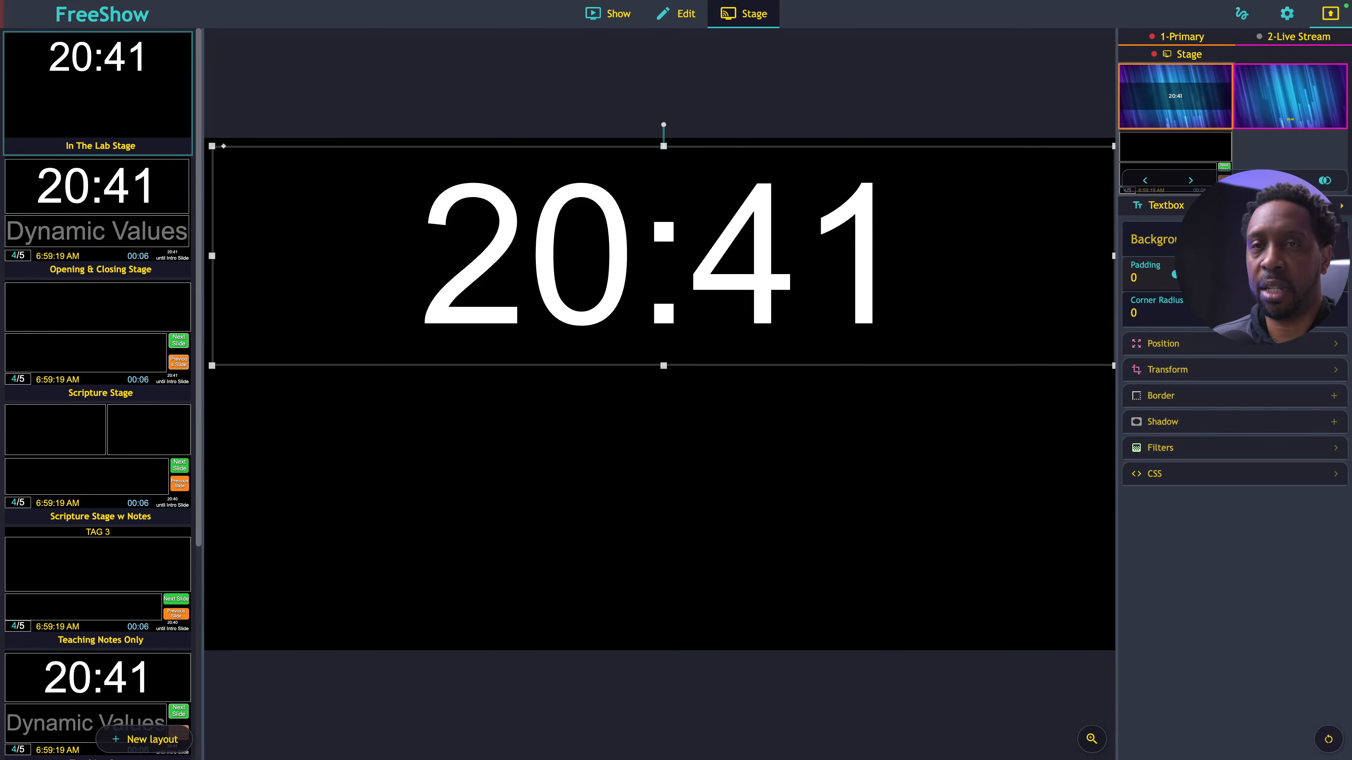
- Step the live output back to the first slide, "Project Templates"
left_click(1146, 181)
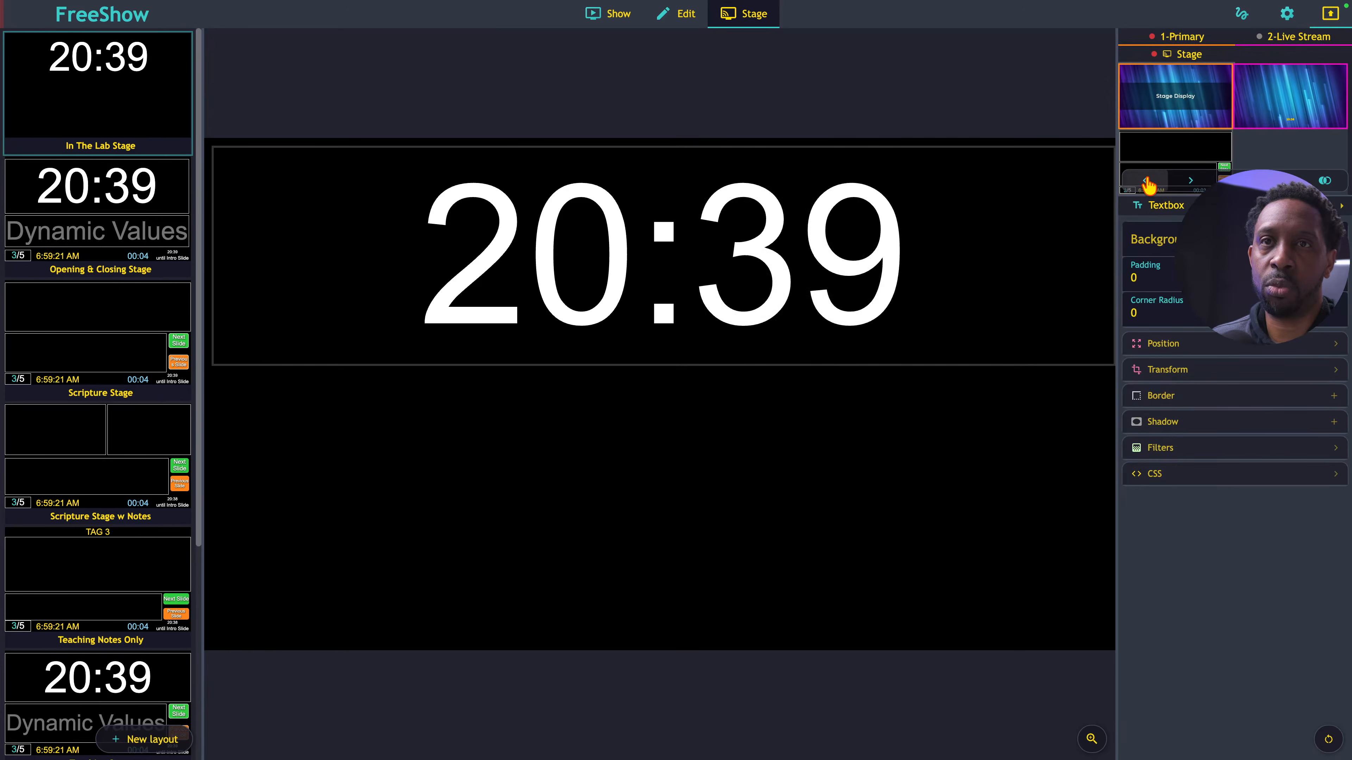
left_click(1146, 182)
left_click(1146, 181)
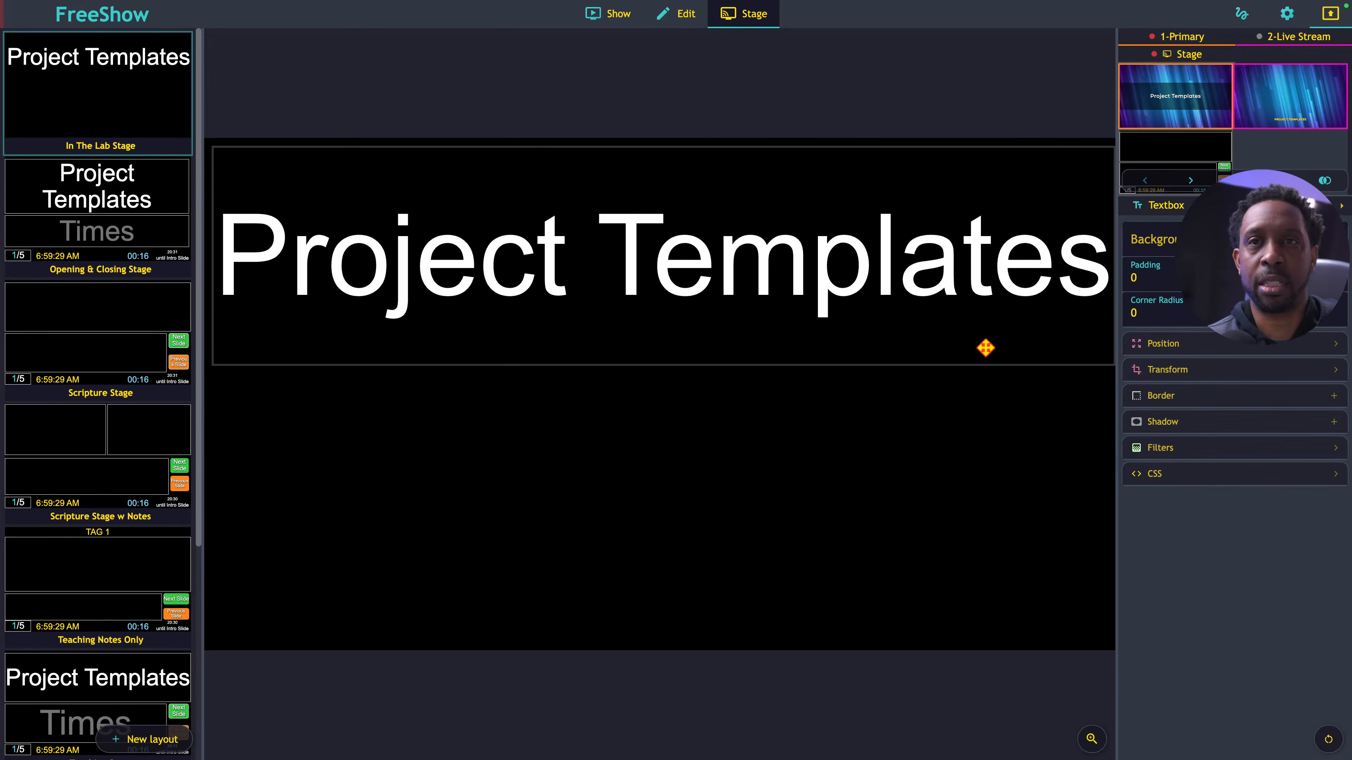
- Add a next slide text item below the current slide text and shrink its height to a narrow strip
left_click(1293, 206)
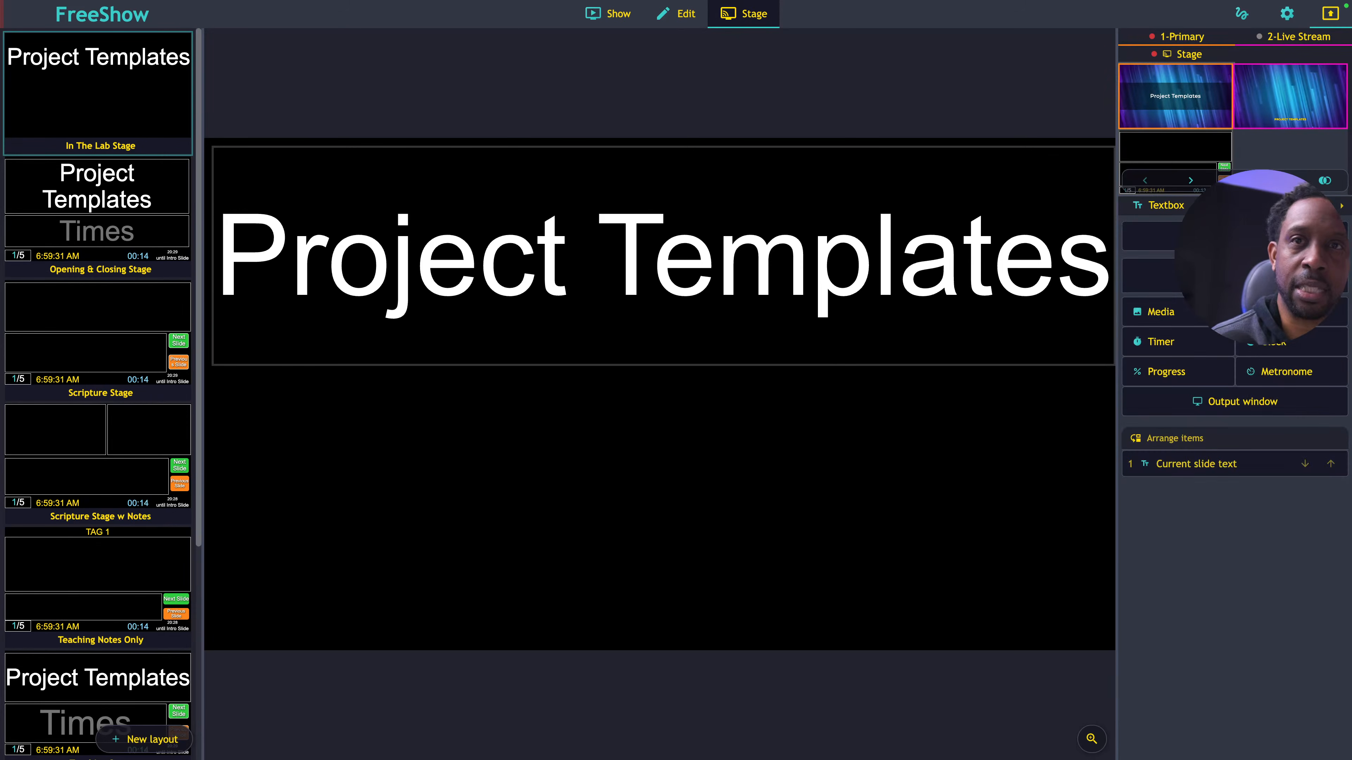
left_click(1234, 236)
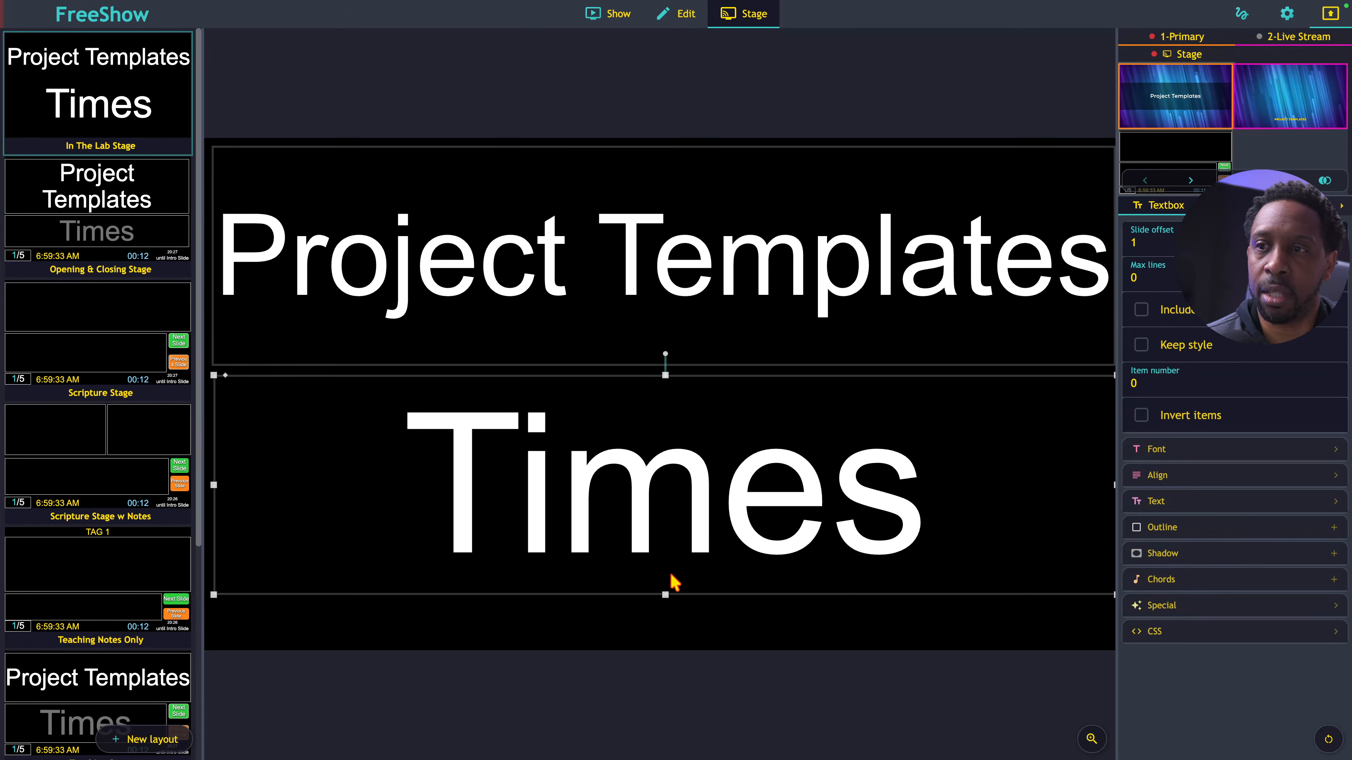
left_click_drag(663, 596, 665, 453)
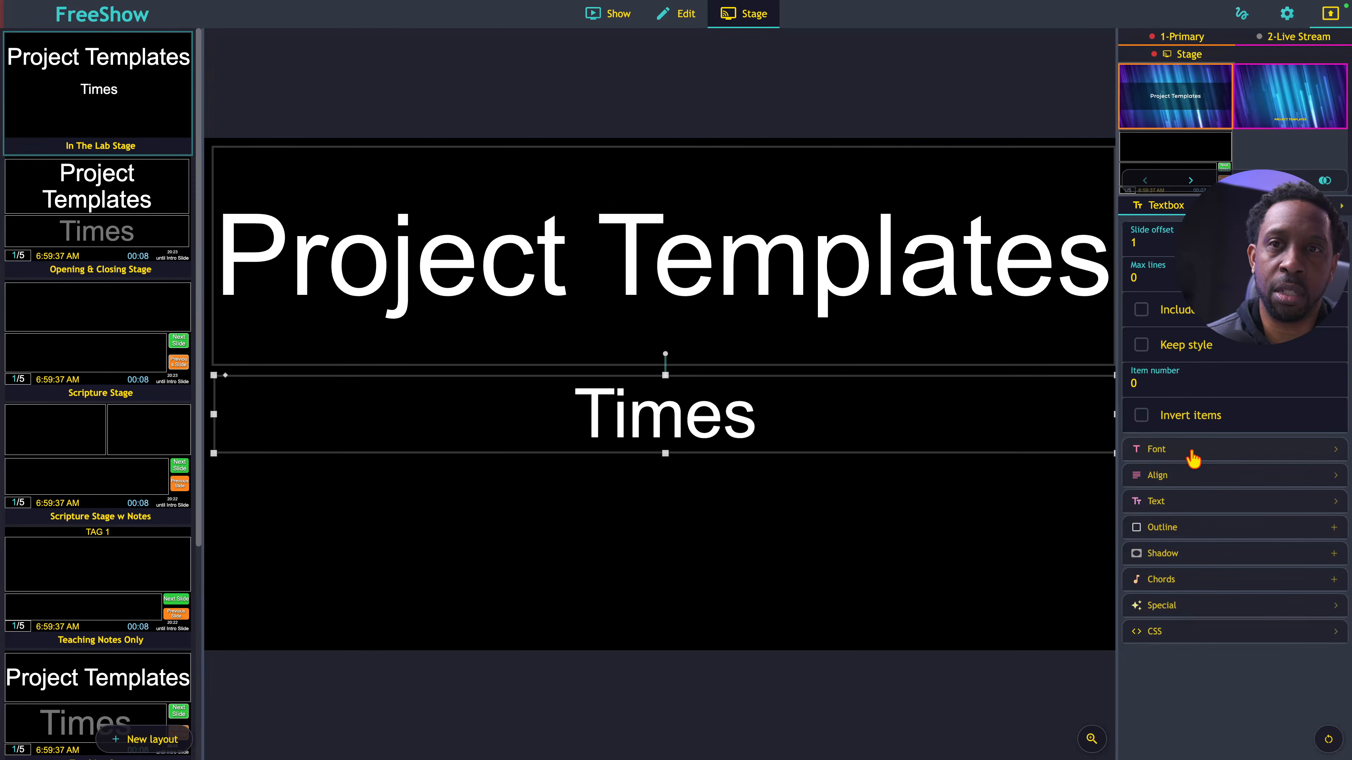
- Set the next slide text's font color to a custom dark gray, RGB 77, 76, 76
left_click(1194, 458)
left_click(1316, 488)
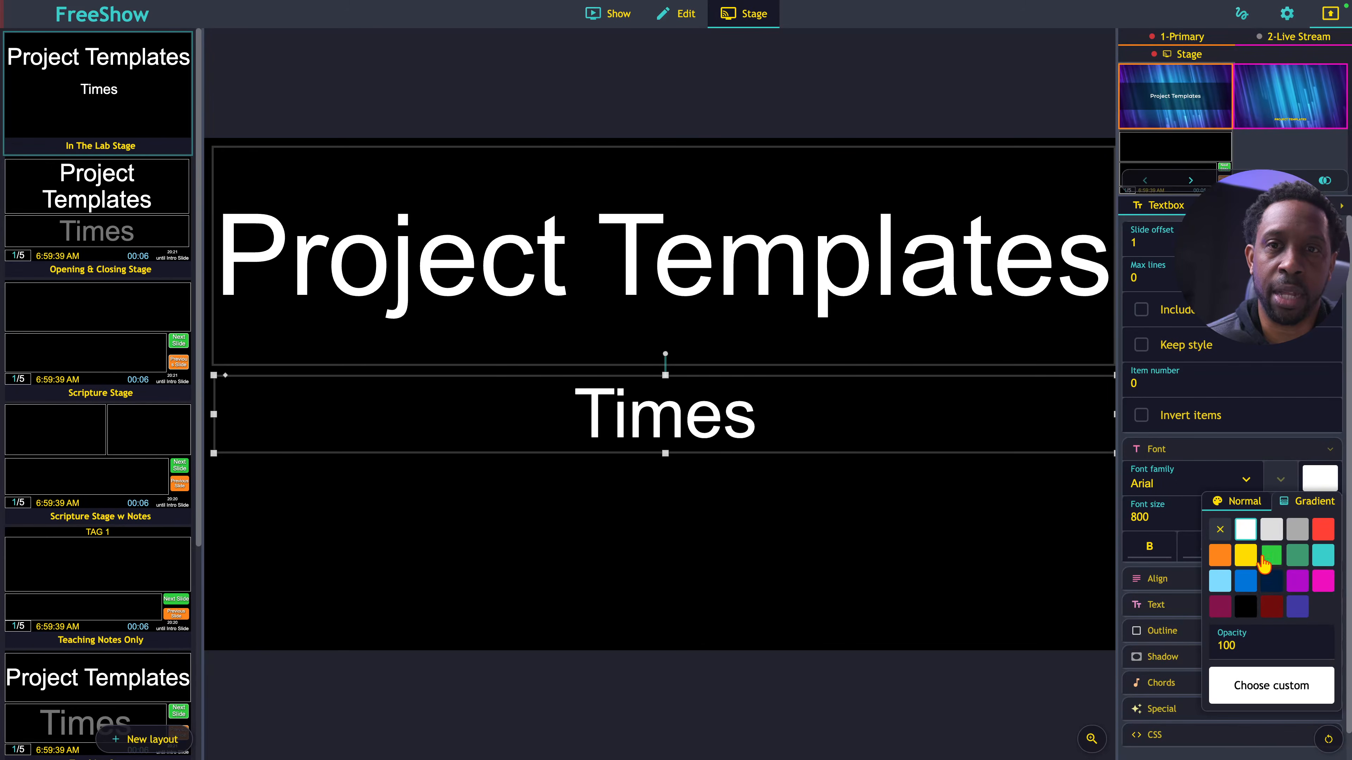
left_click(1301, 525)
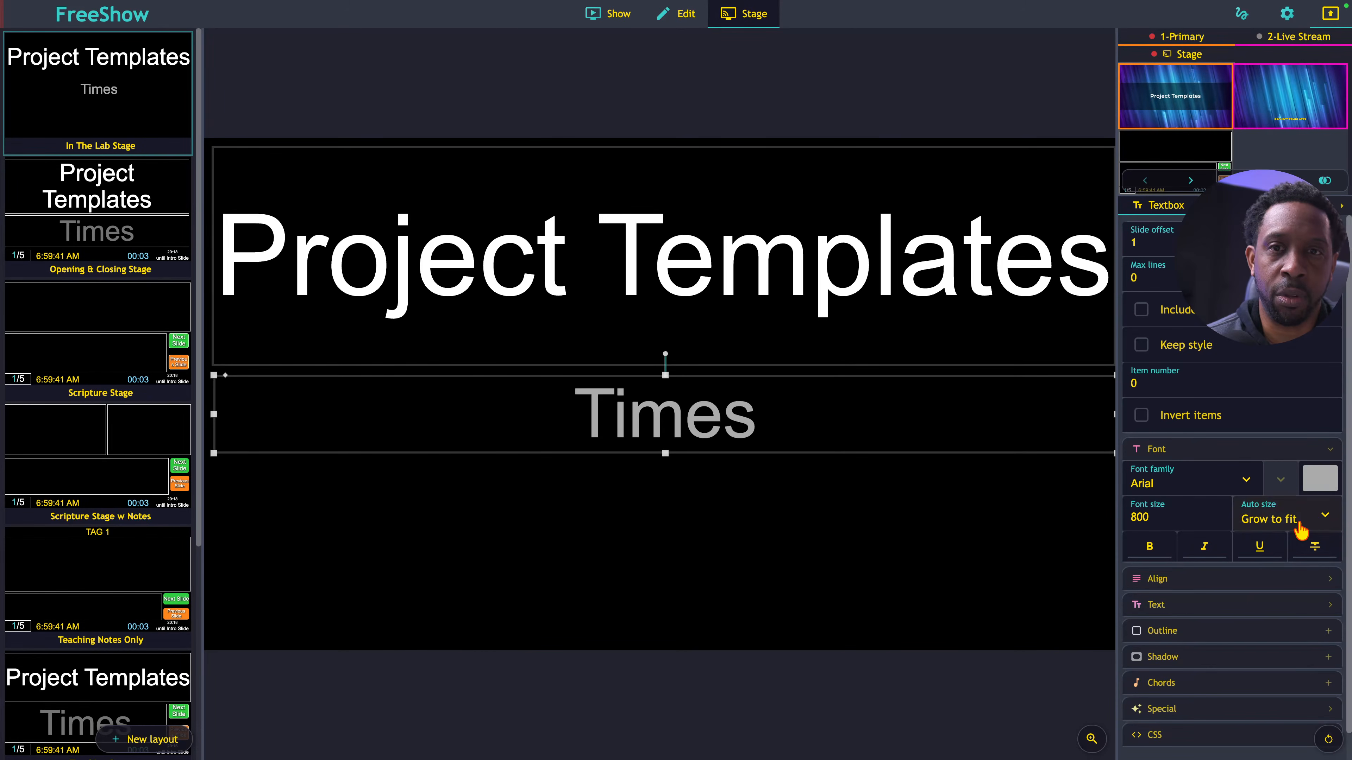
left_click(1314, 492)
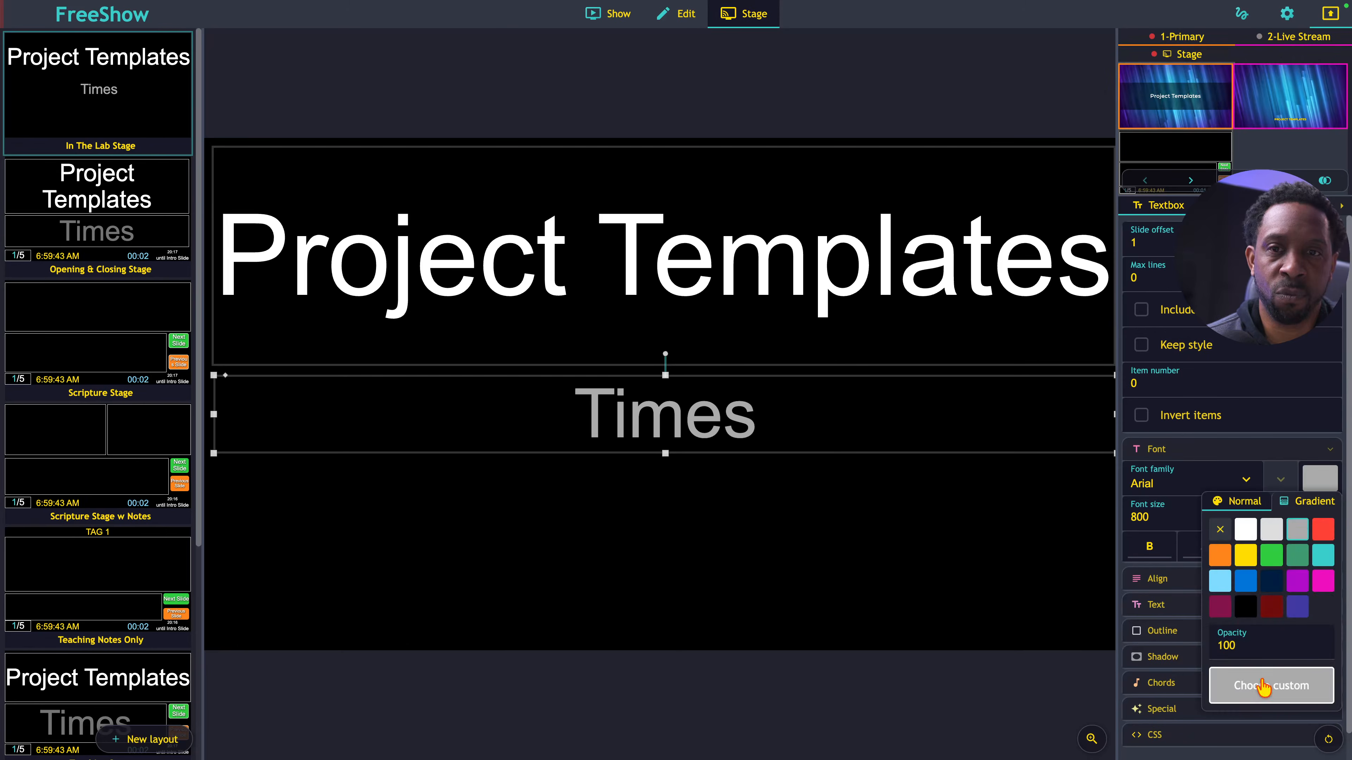
left_click(1264, 682)
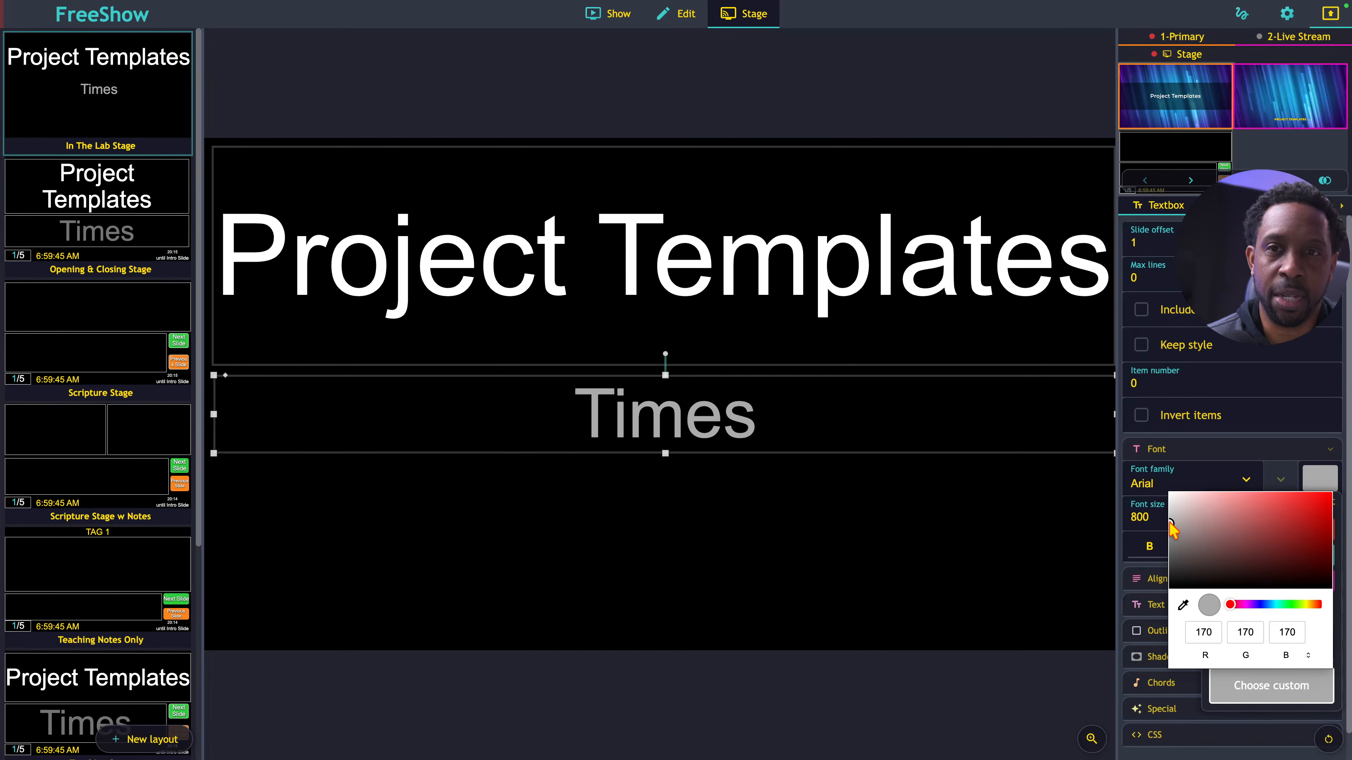
left_click_drag(1171, 527, 1174, 559)
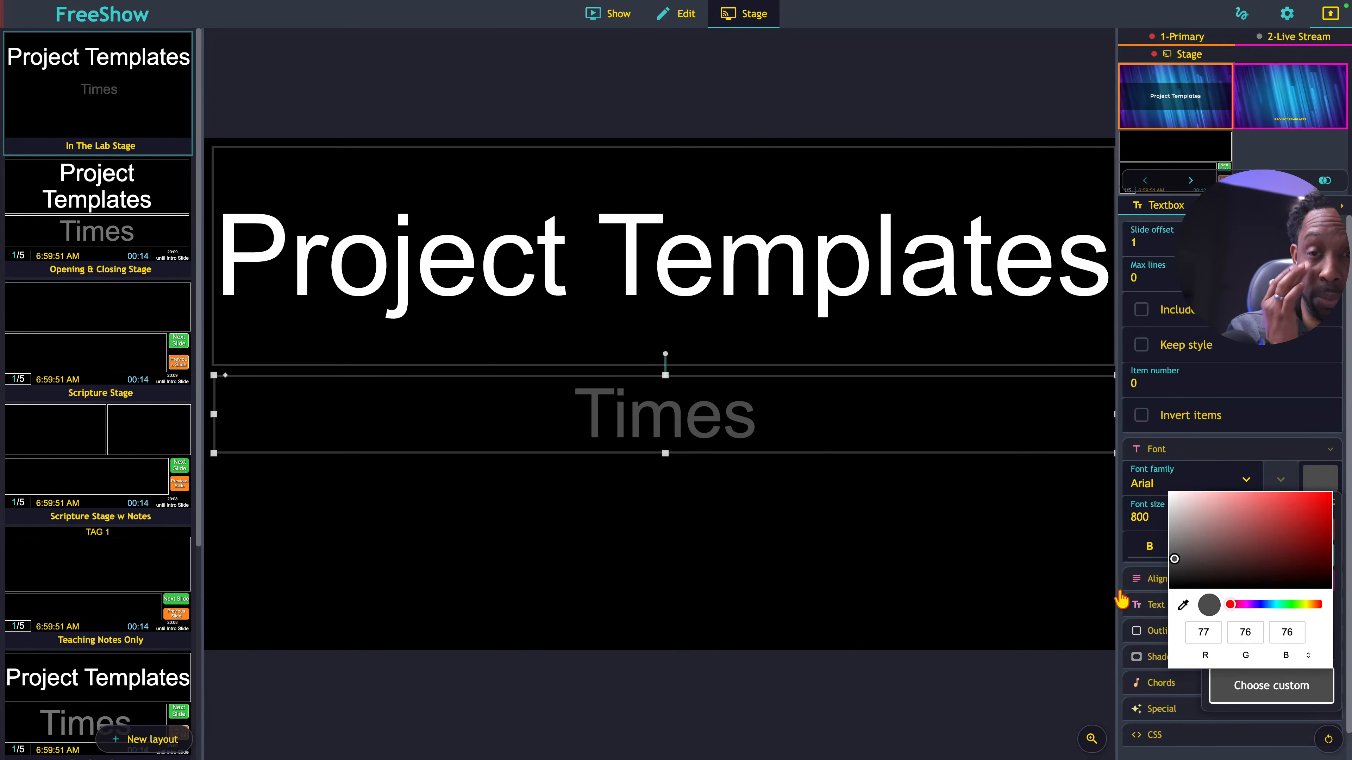
- Give both the next slide text and the current slide text a solid white border of width 5
left_click(1227, 205)
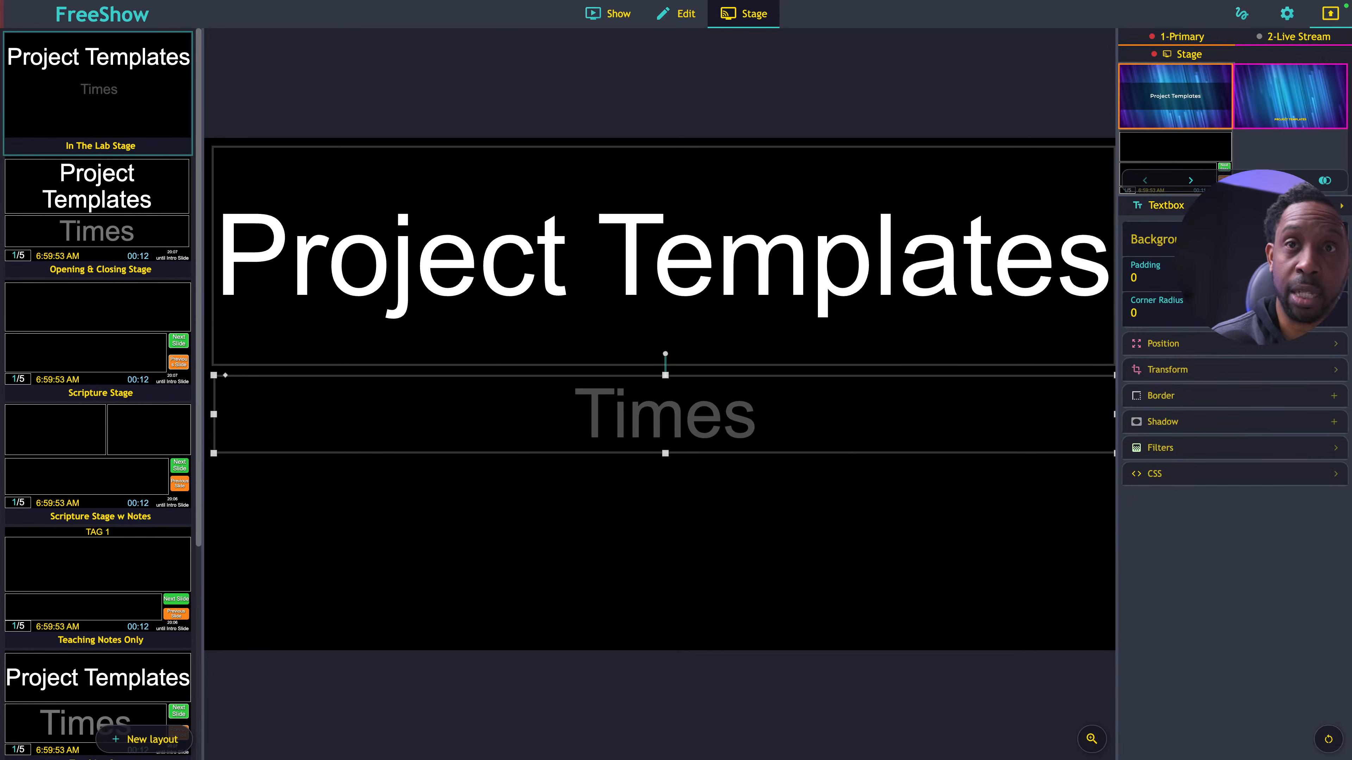
left_click(1168, 400)
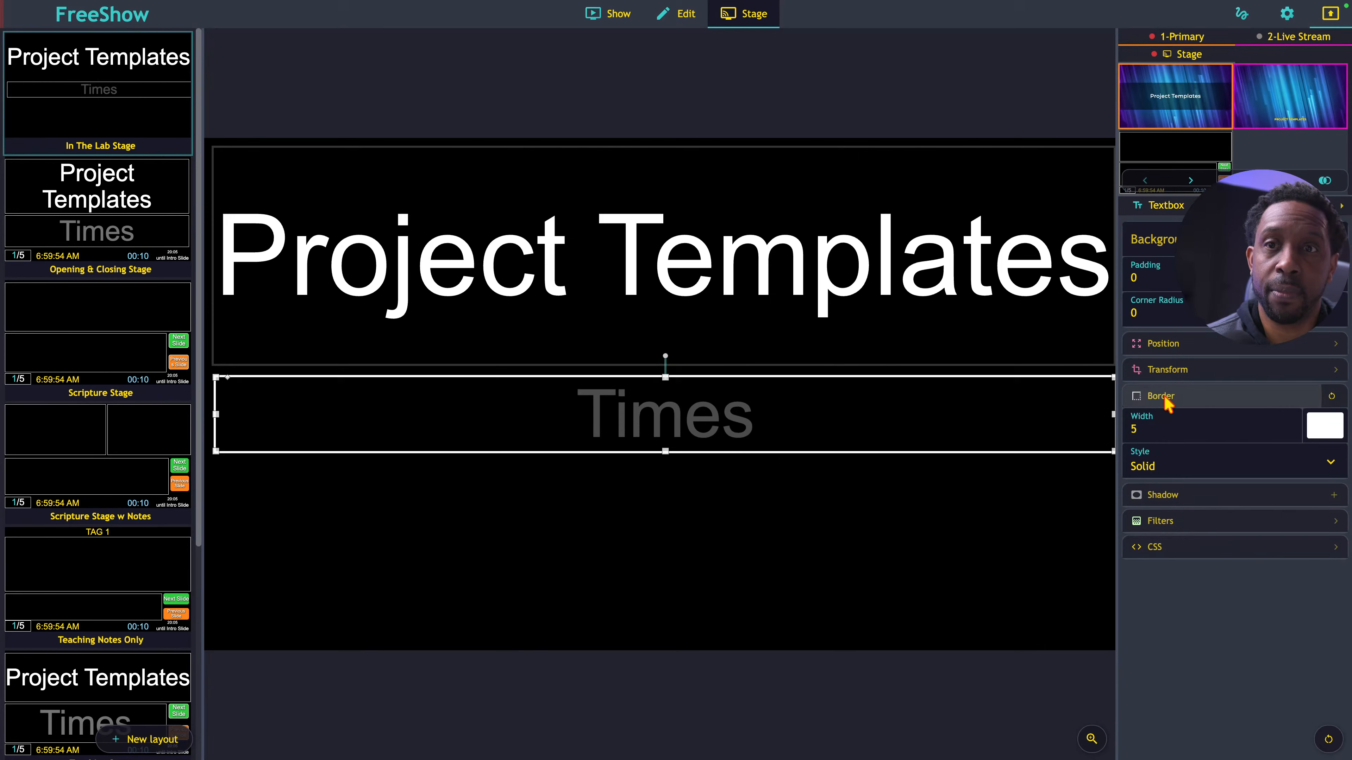
left_click(929, 236)
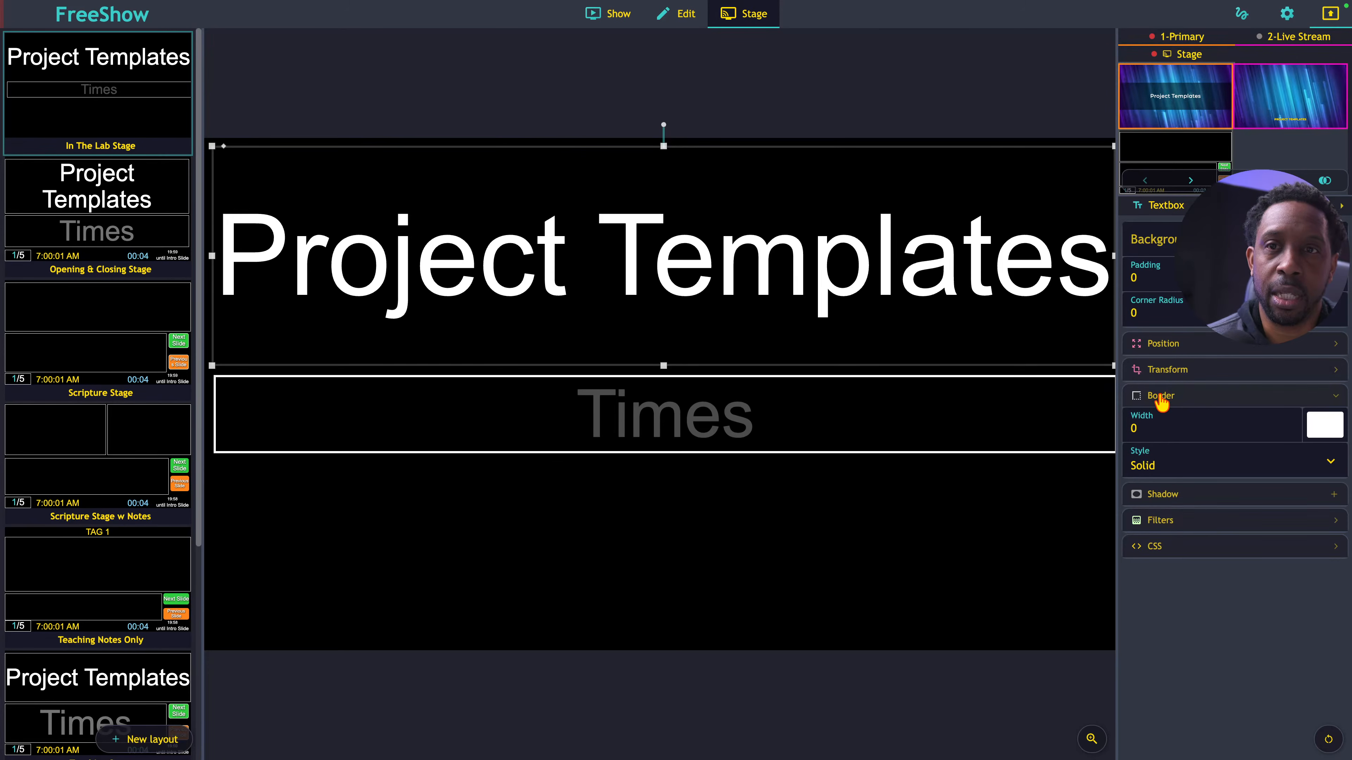
left_click(1160, 396)
left_click(1160, 396)
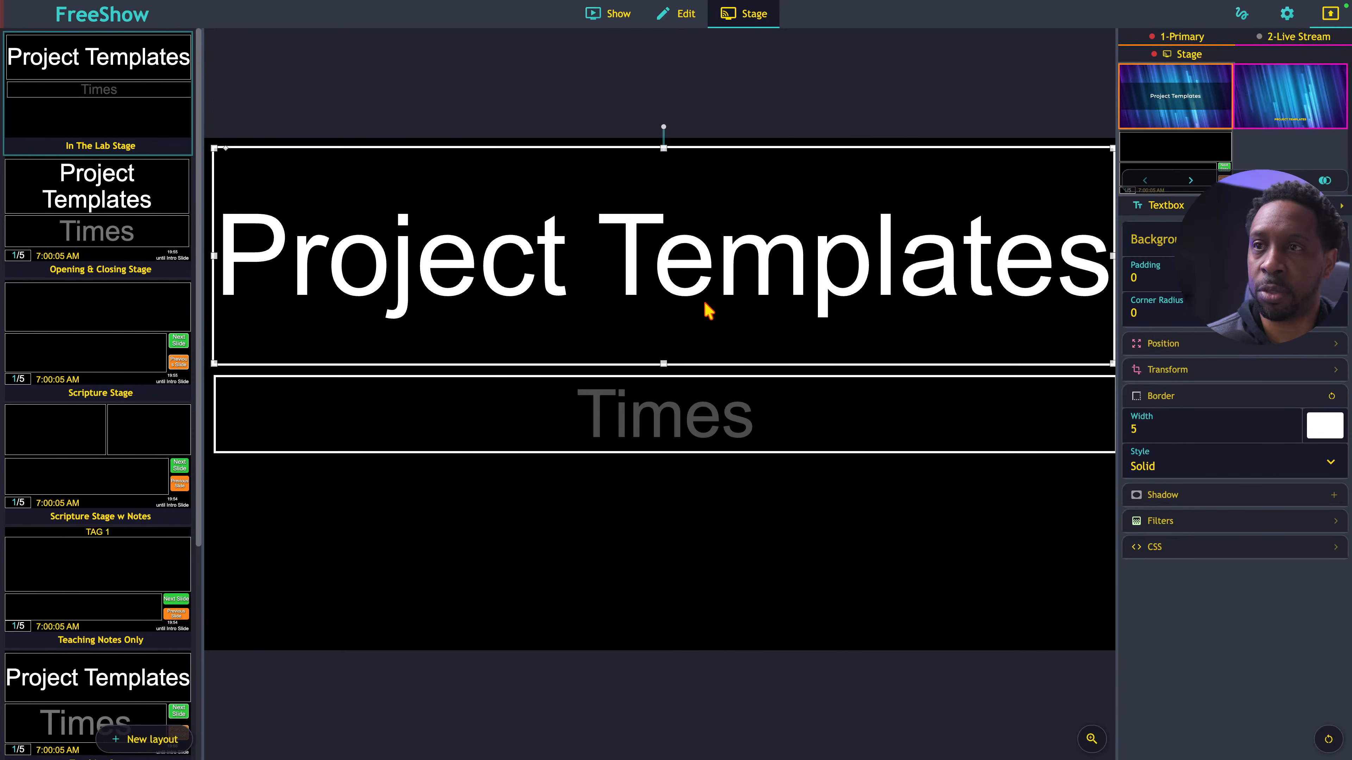
left_click(629, 505)
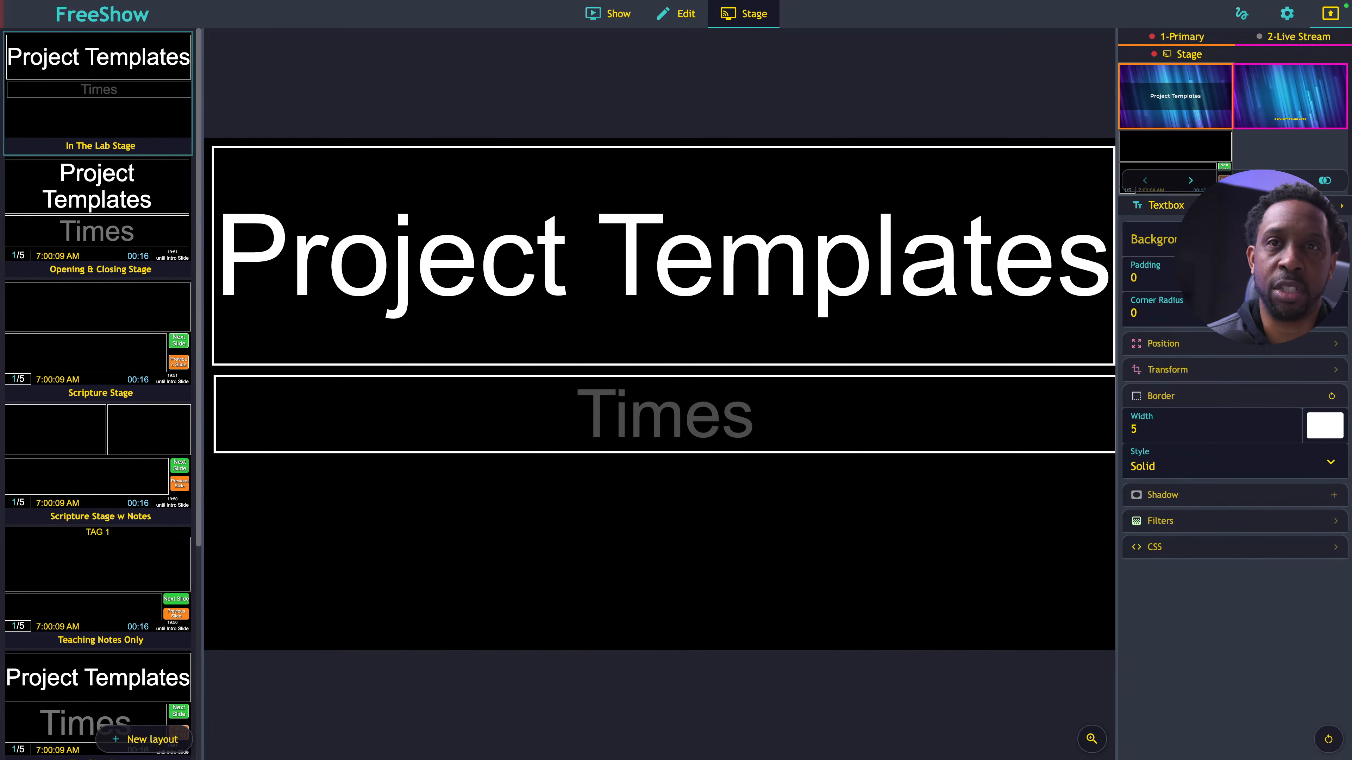
- Look through the full list of dynamic values, timers and variables that can be added as stage items
left_click(1294, 205)
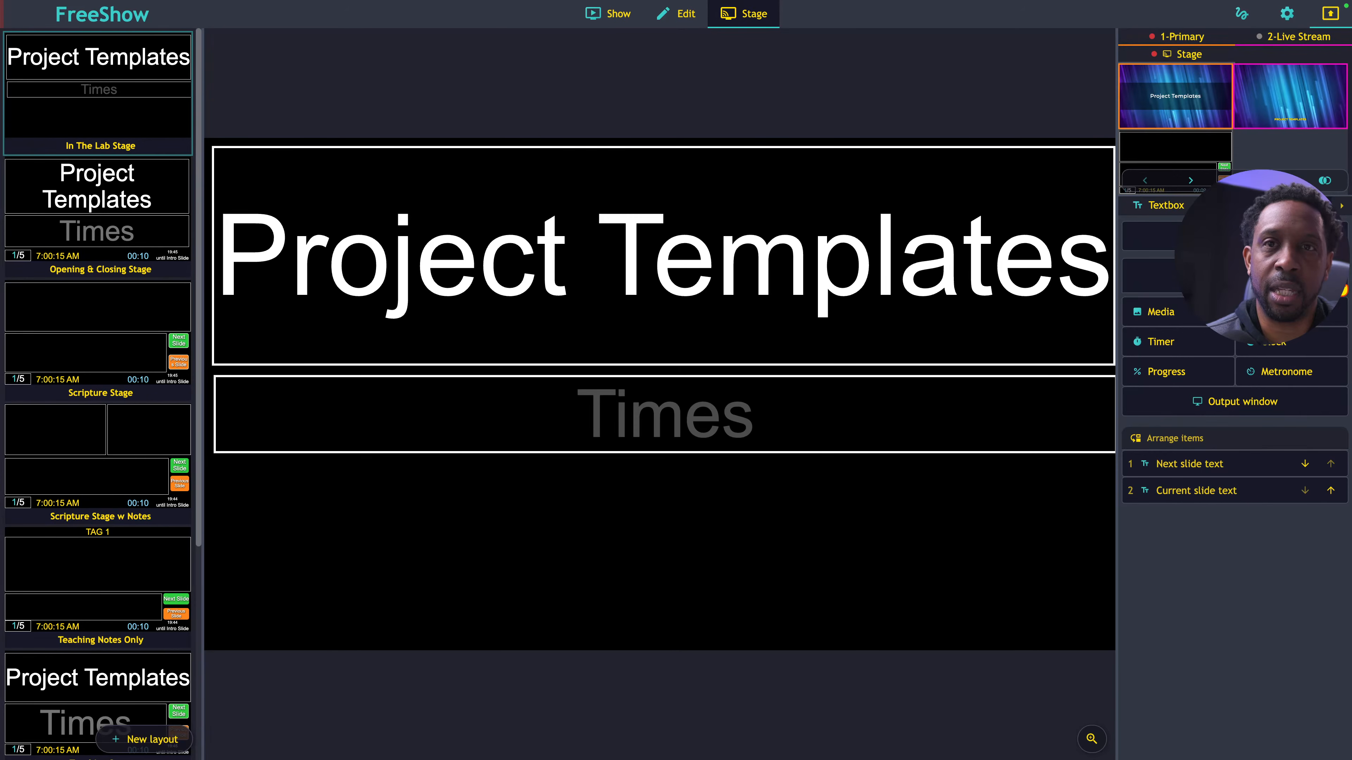
left_click(1338, 280)
scroll(1243, 402, "down", 5)
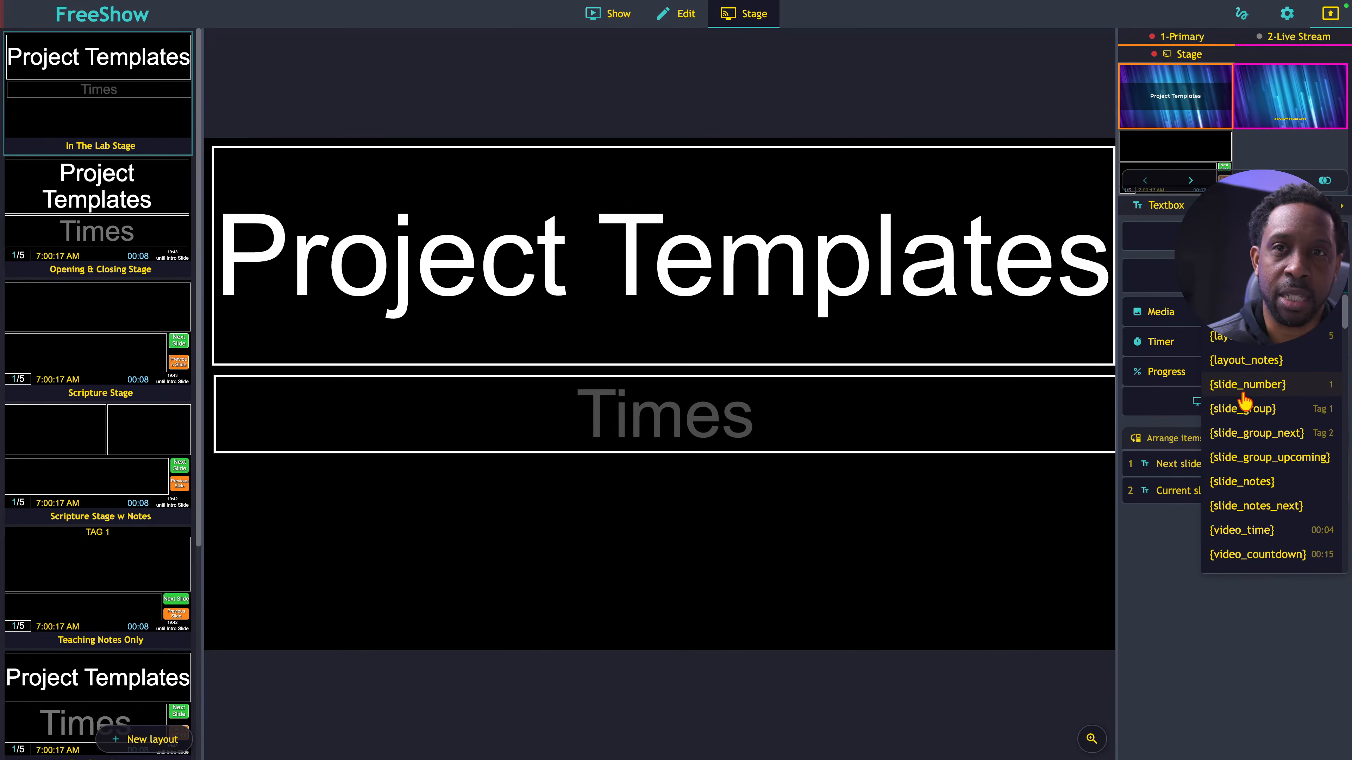
scroll(1244, 400, "down", 10)
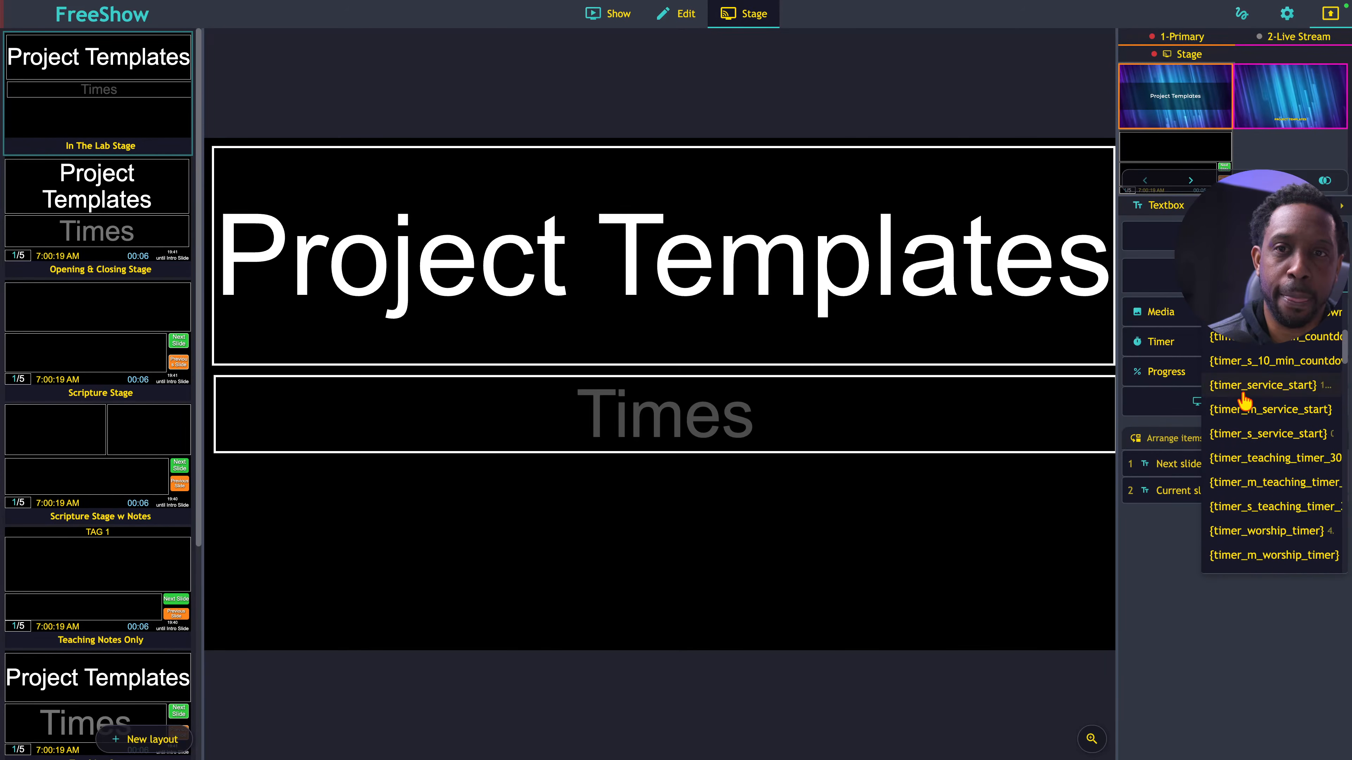
scroll(1244, 400, "down", 10)
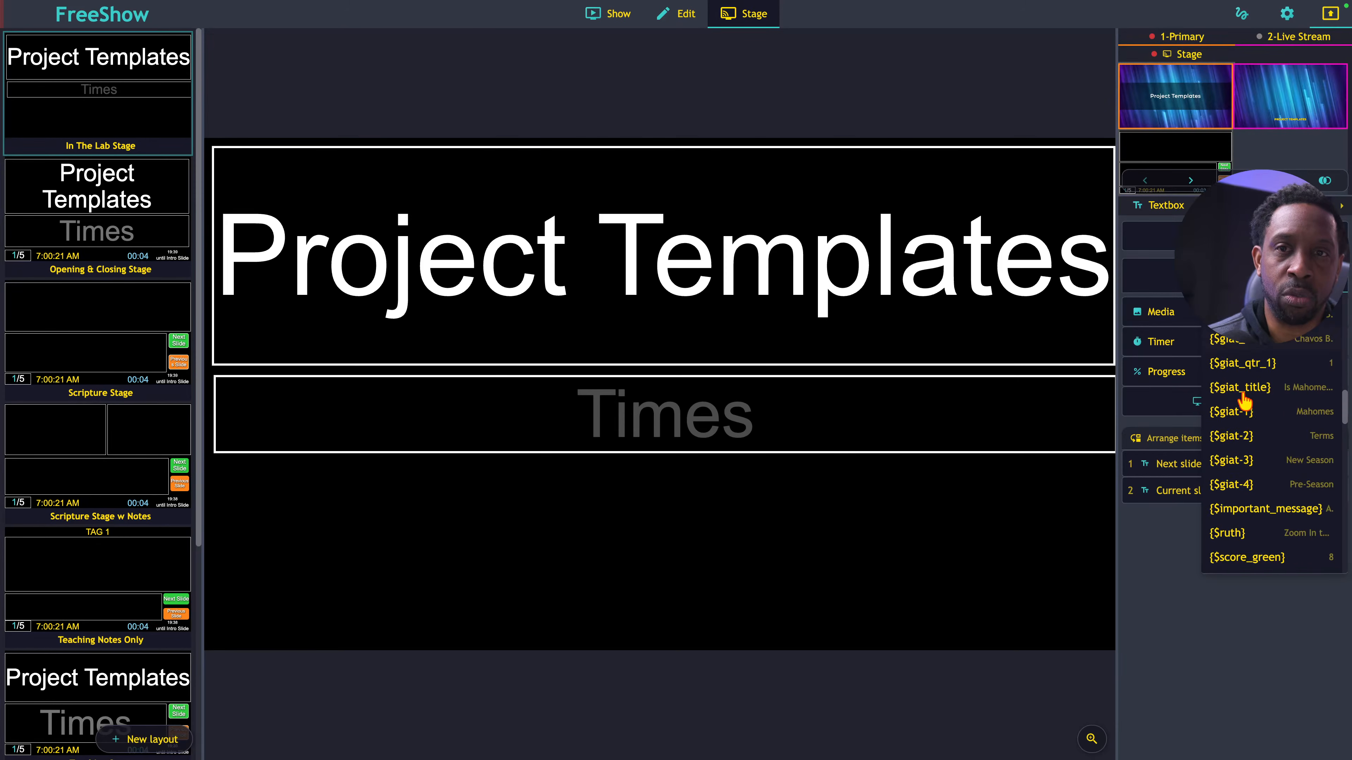
scroll(1244, 400, "down", 5)
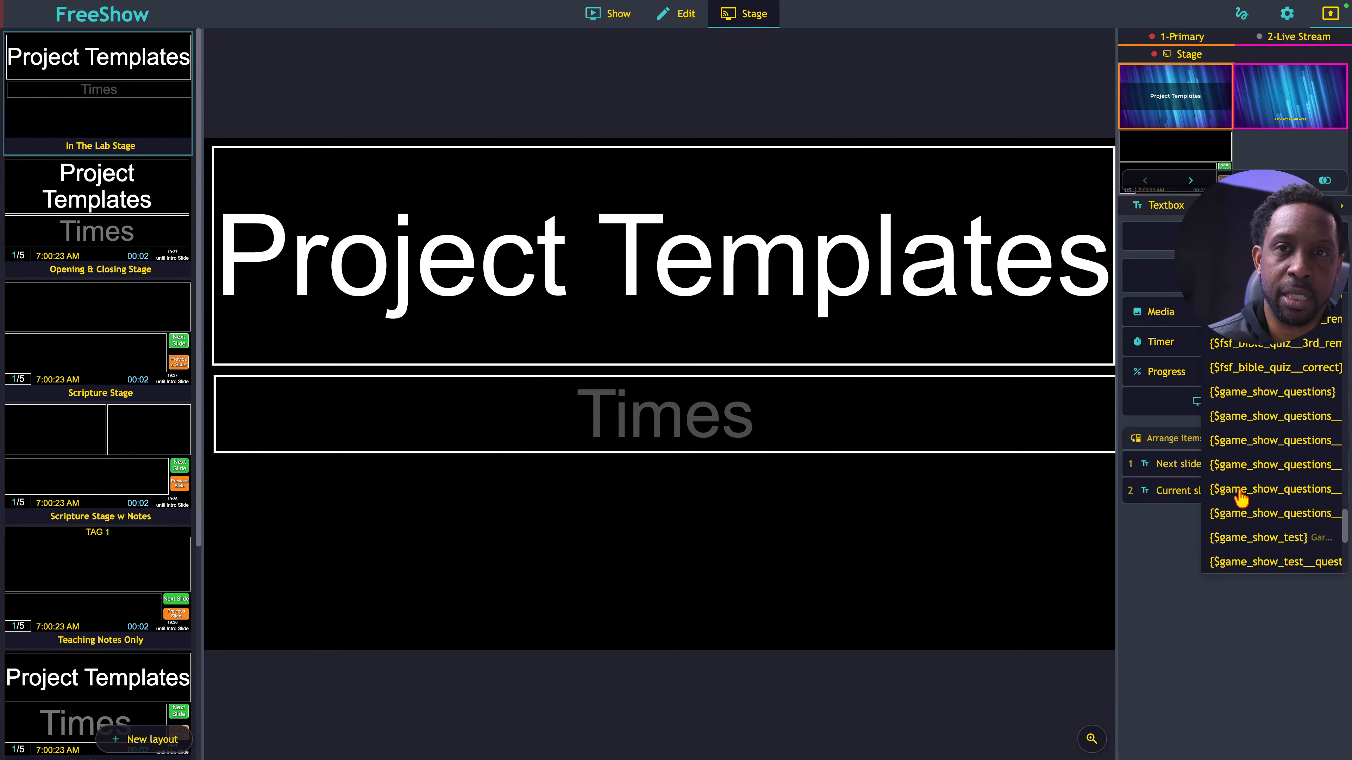
scroll(1248, 492, "down", 5)
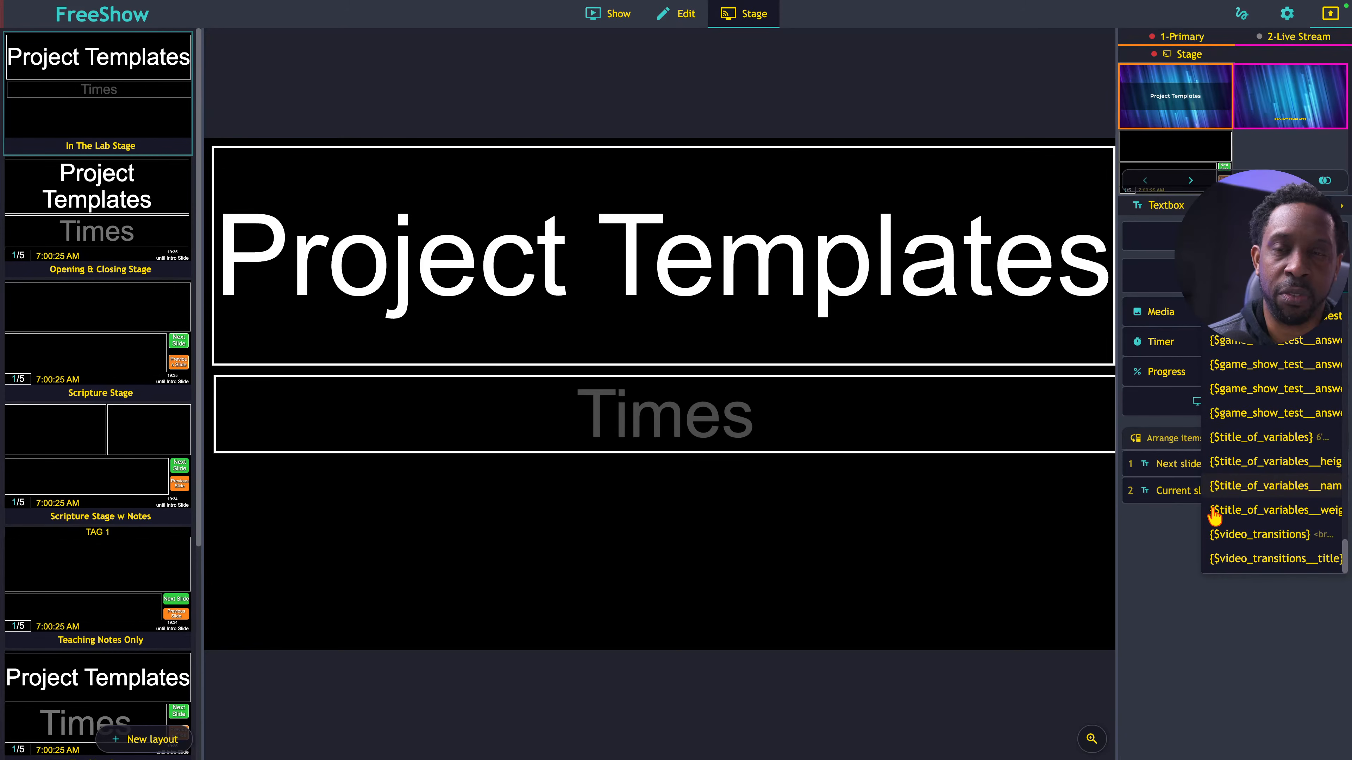
left_click(1153, 559)
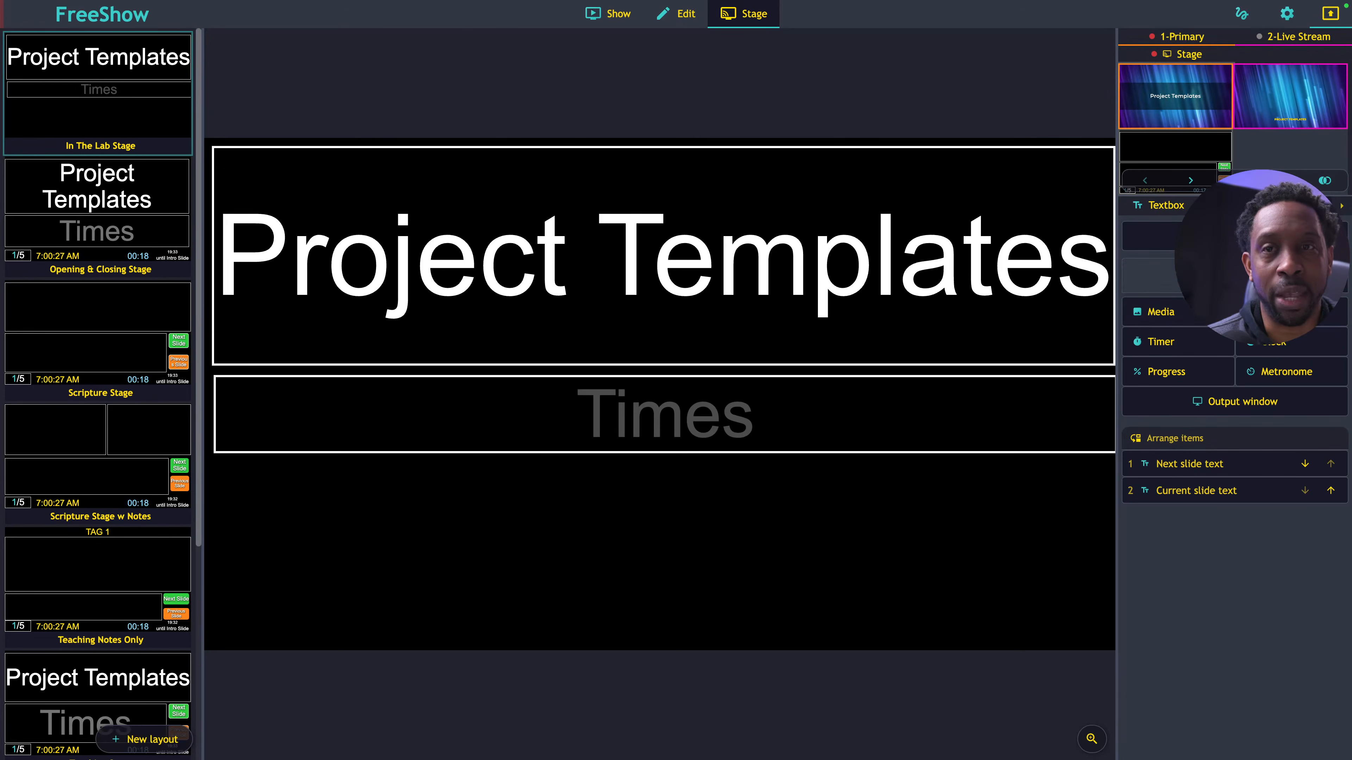
- Add an empty textbox below the next slide text and shrink it to a small box at the layout's left edge
left_click(1192, 277)
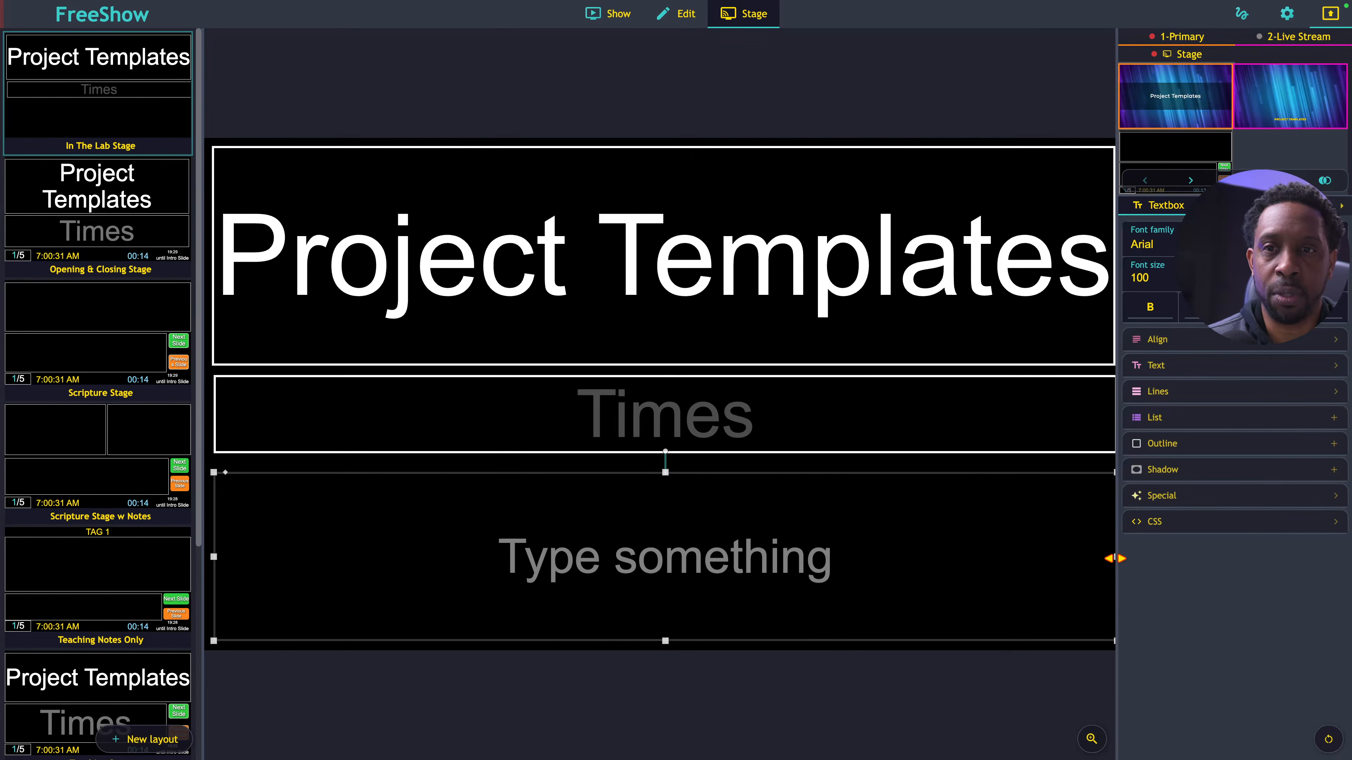
left_click_drag(1115, 558, 646, 541)
left_click(1097, 544)
left_click_drag(650, 641, 558, 544)
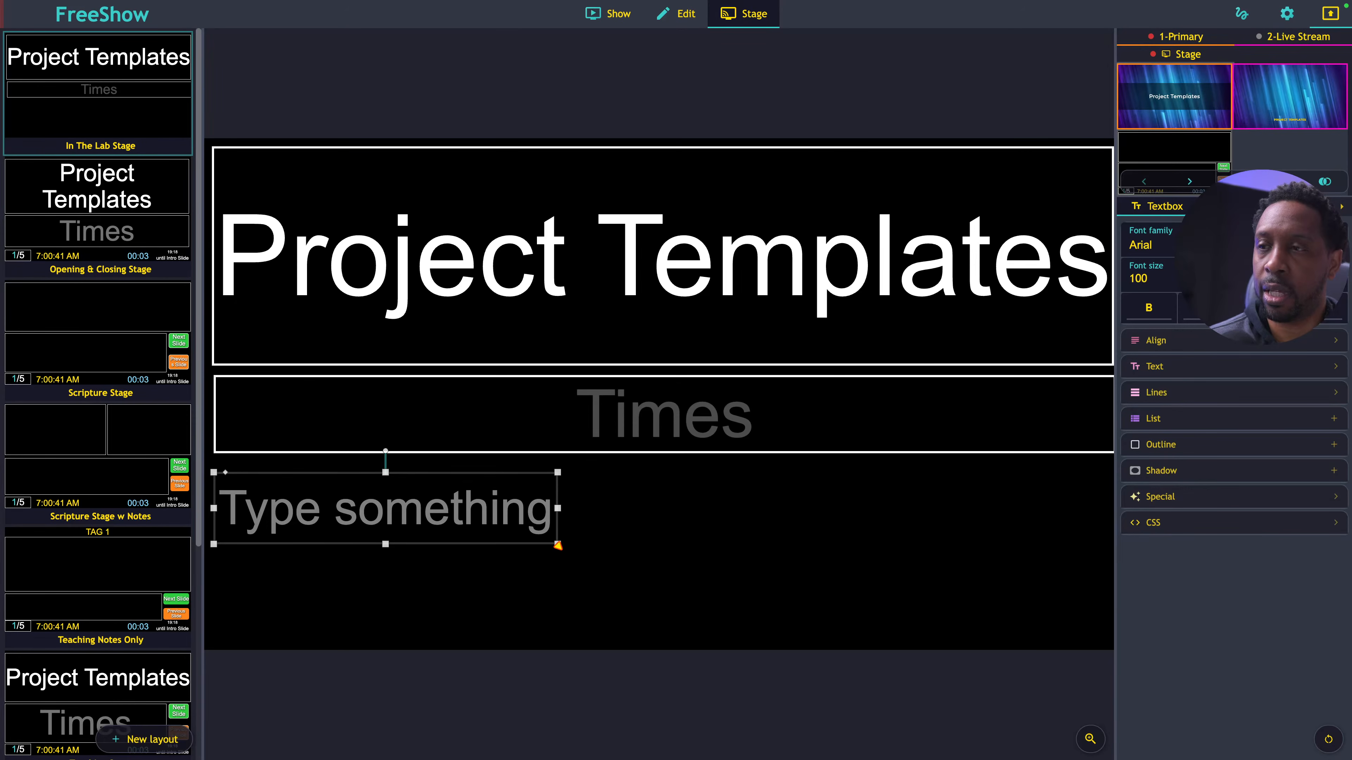
- Insert the dynamic value {project_section_next} into the new textbox
left_click(498, 509)
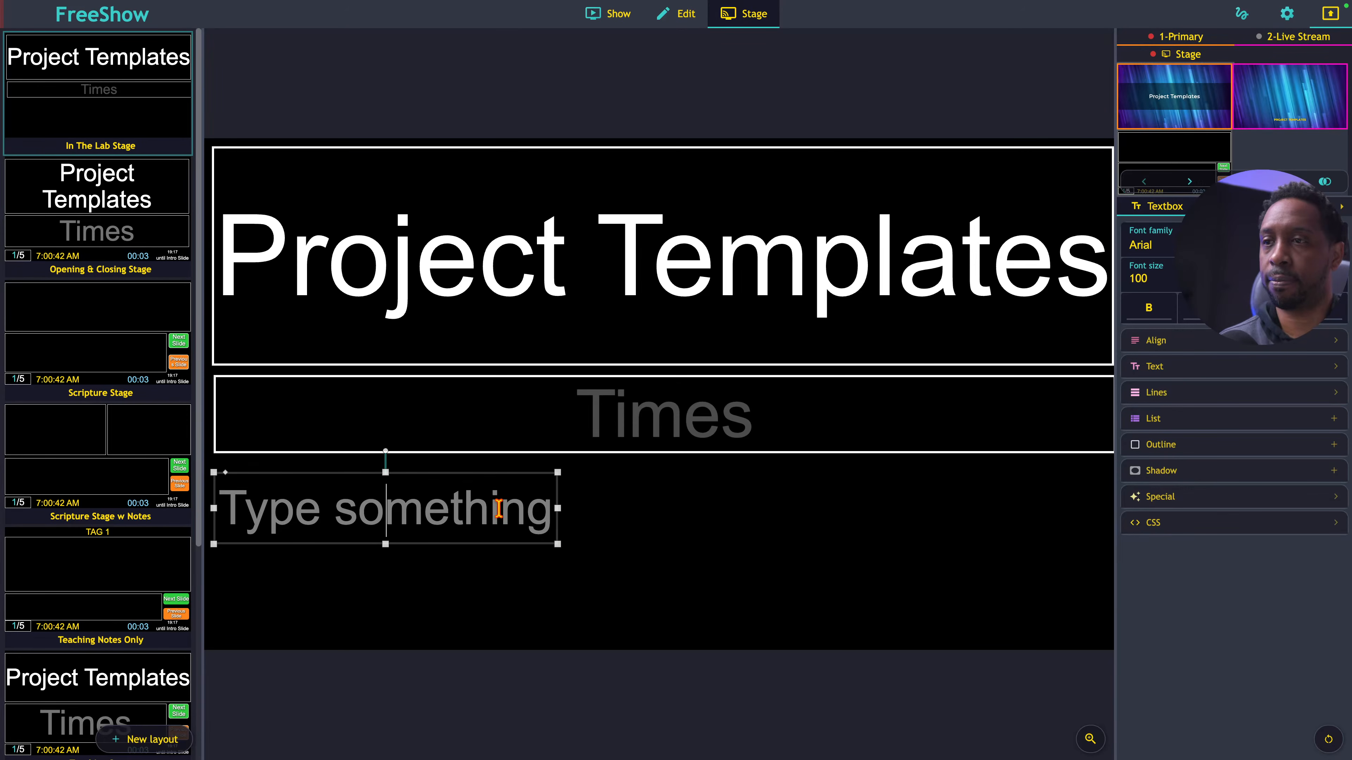
right_click(458, 520)
left_click(490, 551)
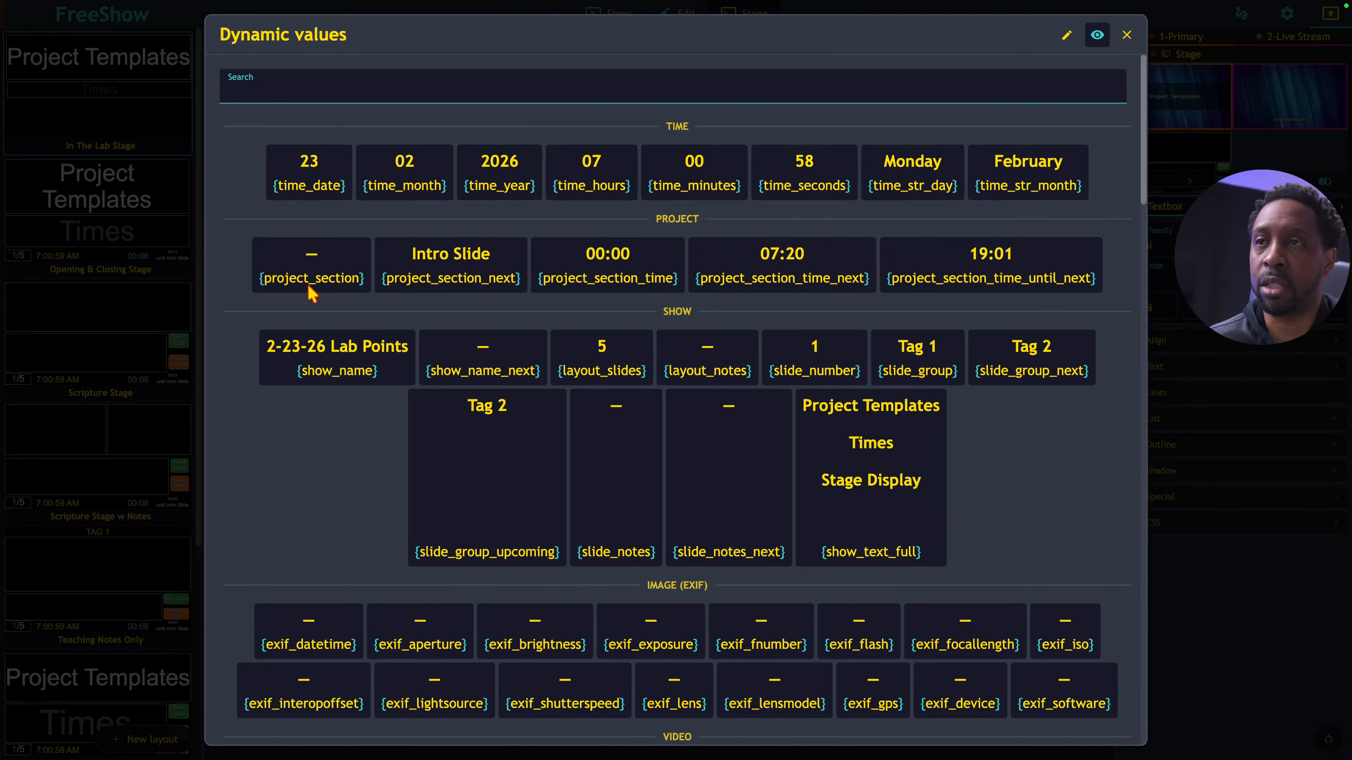
left_click(447, 269)
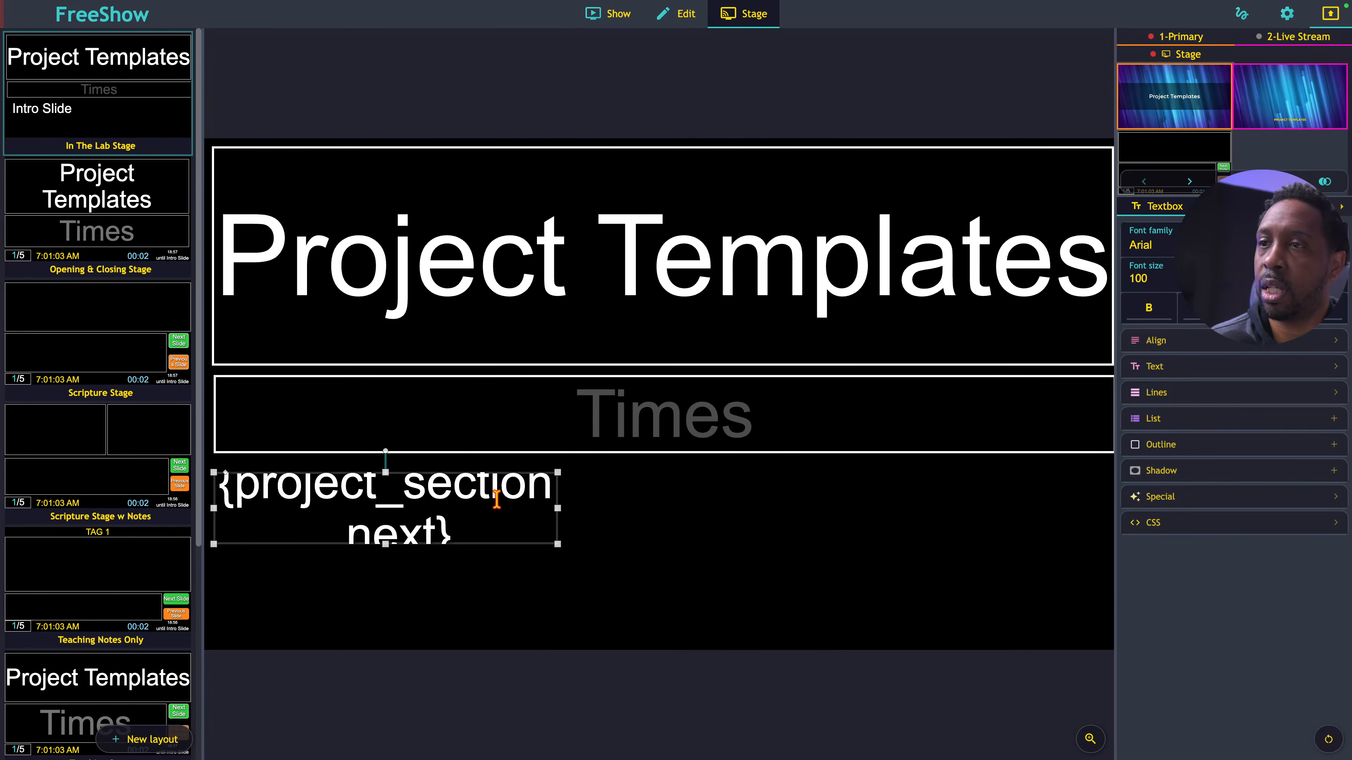
- Append "at" and the dynamic value {project_section_time_next} after {project_section_next} in the textbox
left_click(474, 526)
type("at")
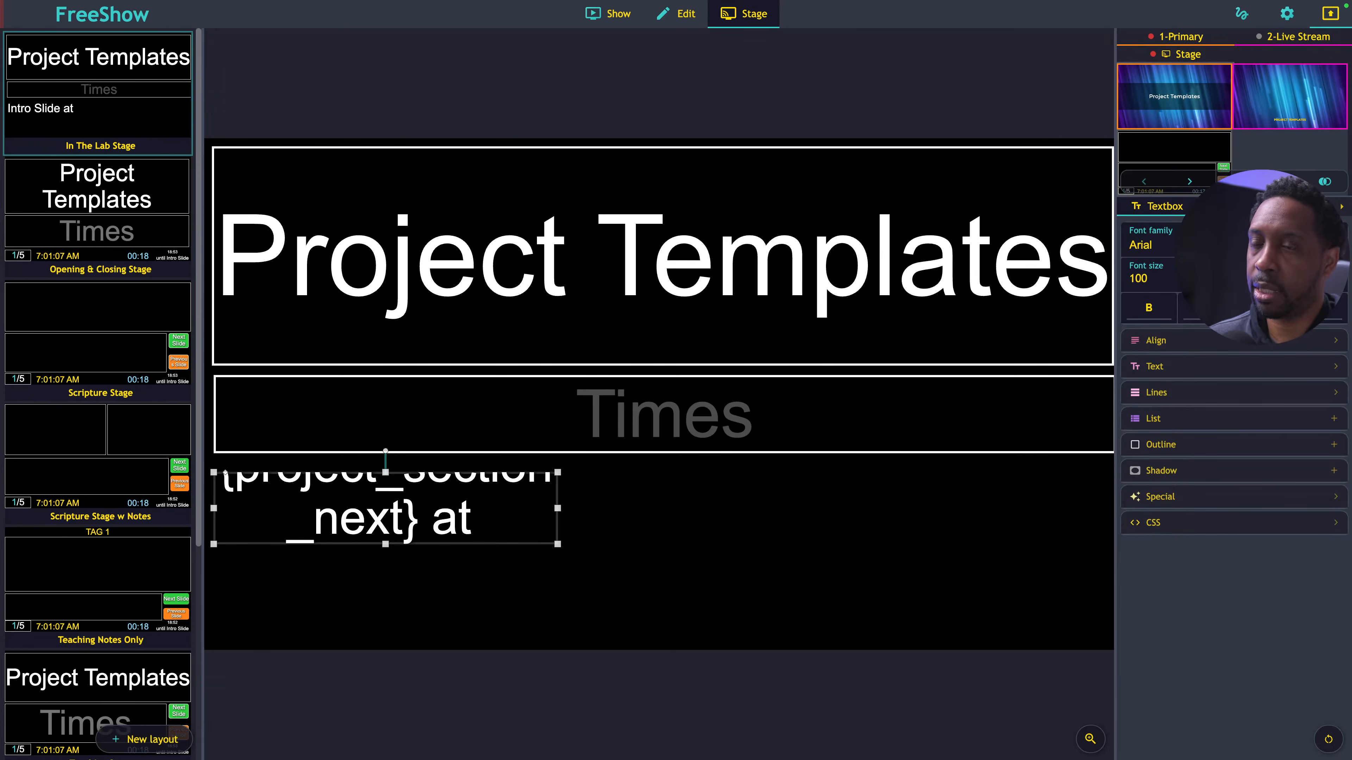
right_click(487, 523)
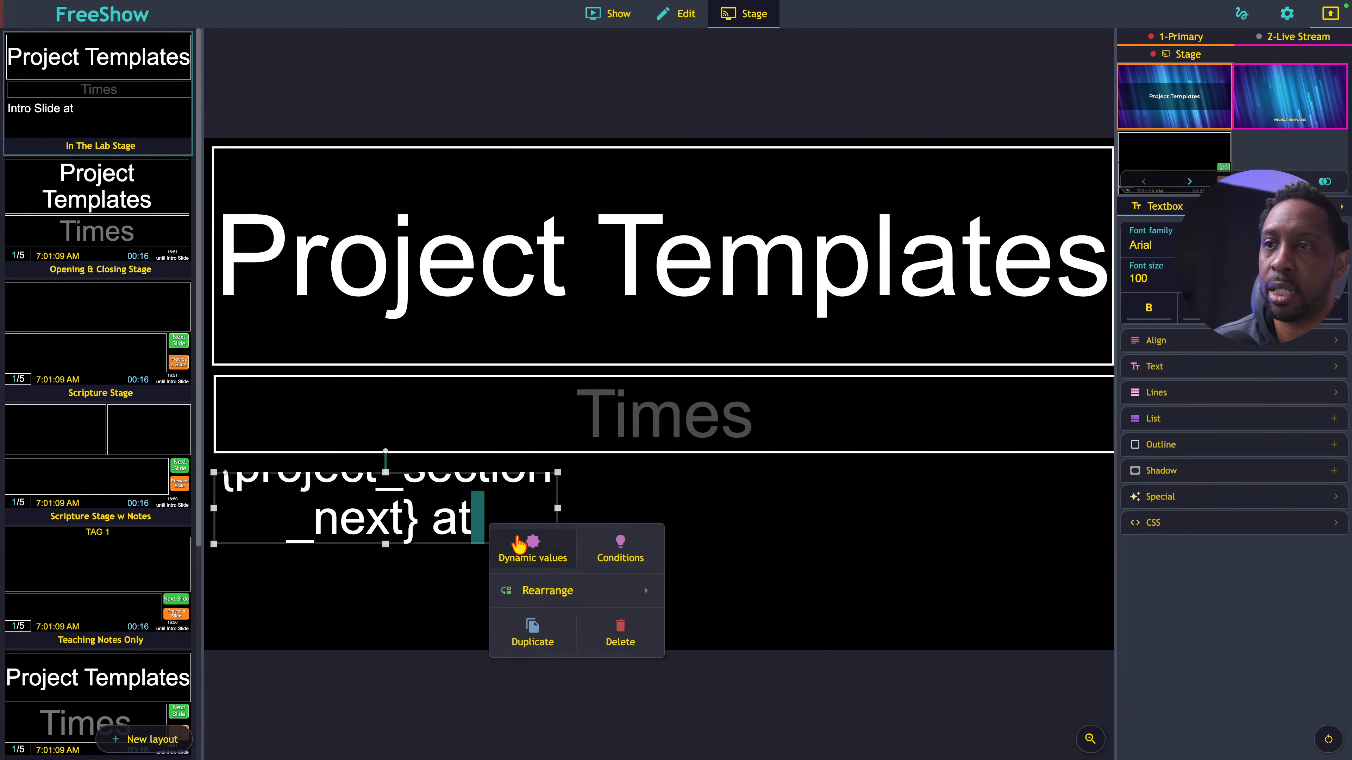
left_click(529, 552)
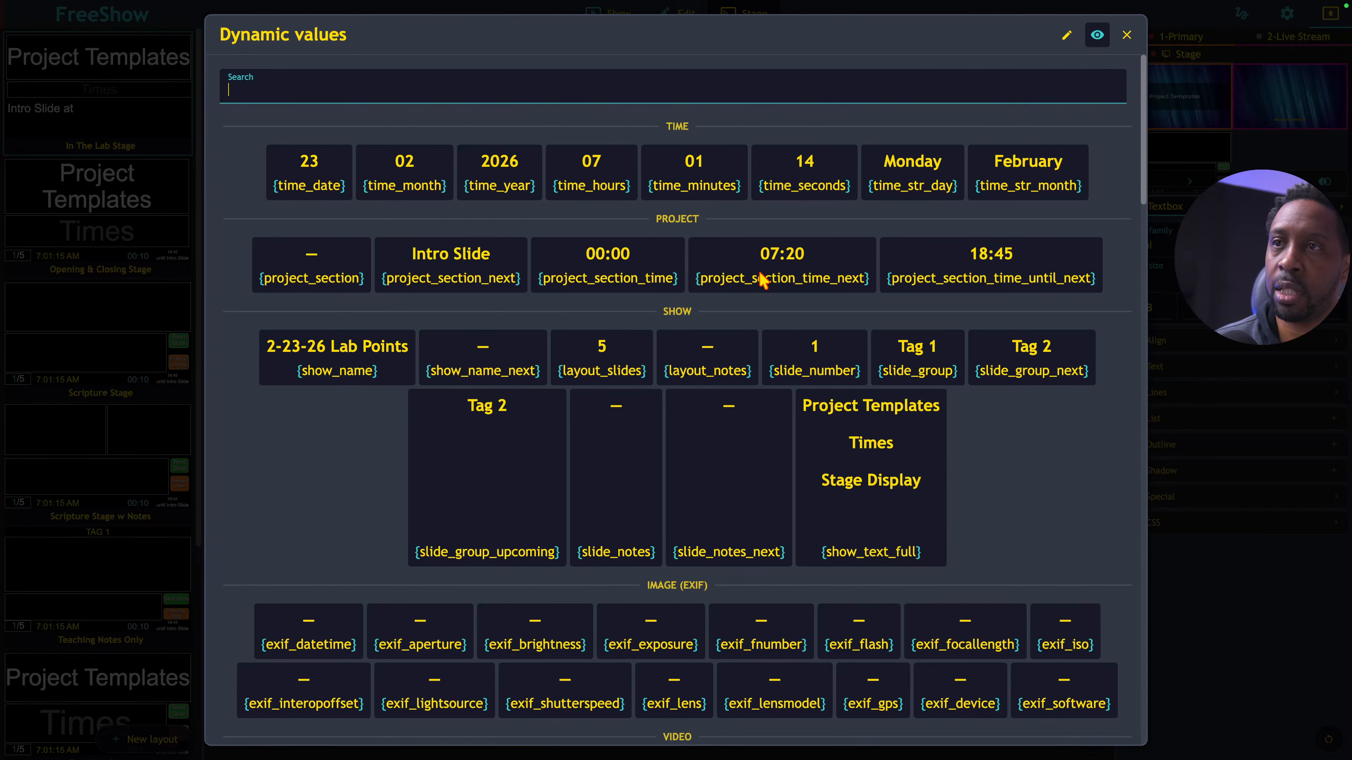
left_click(778, 275)
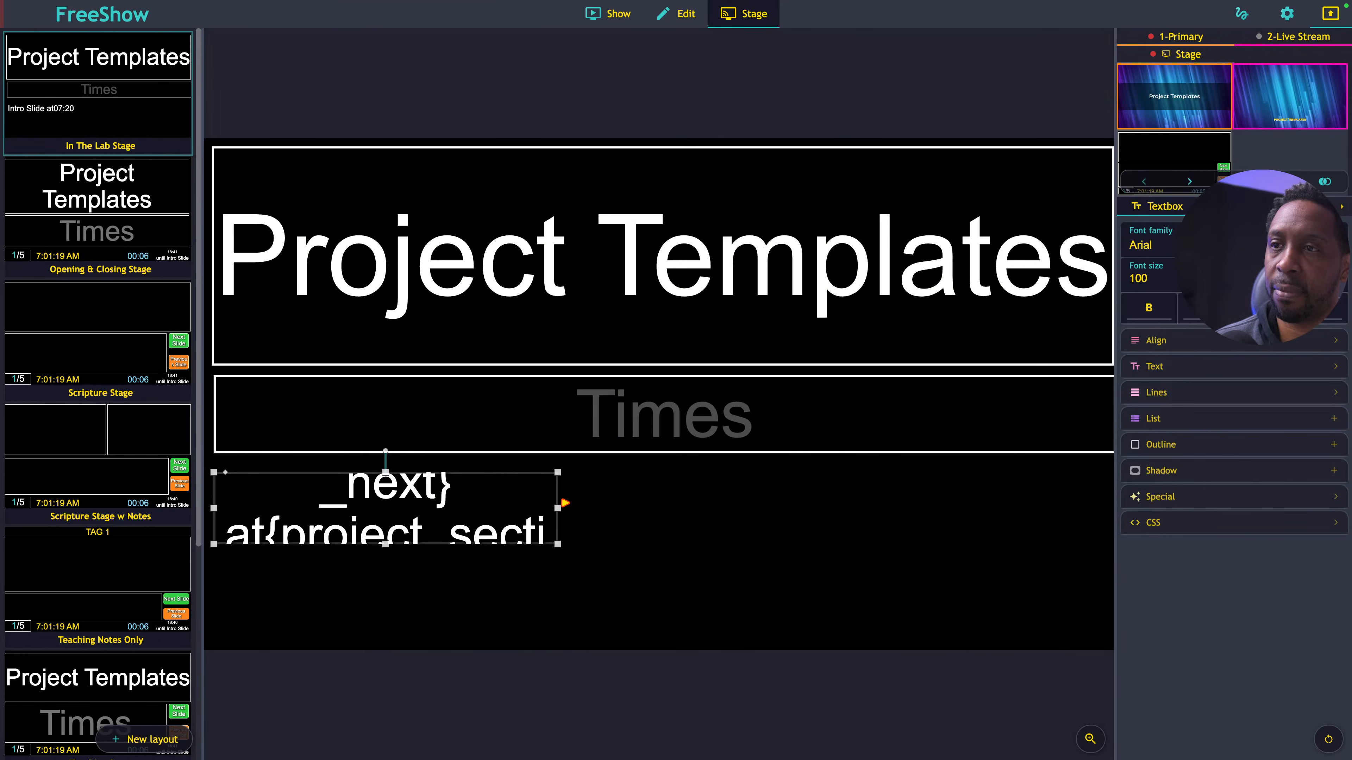
- Fit the section textbox's text inside its box and left-align it, with the box spanning about half the layout's width
left_click_drag(563, 503, 873, 513)
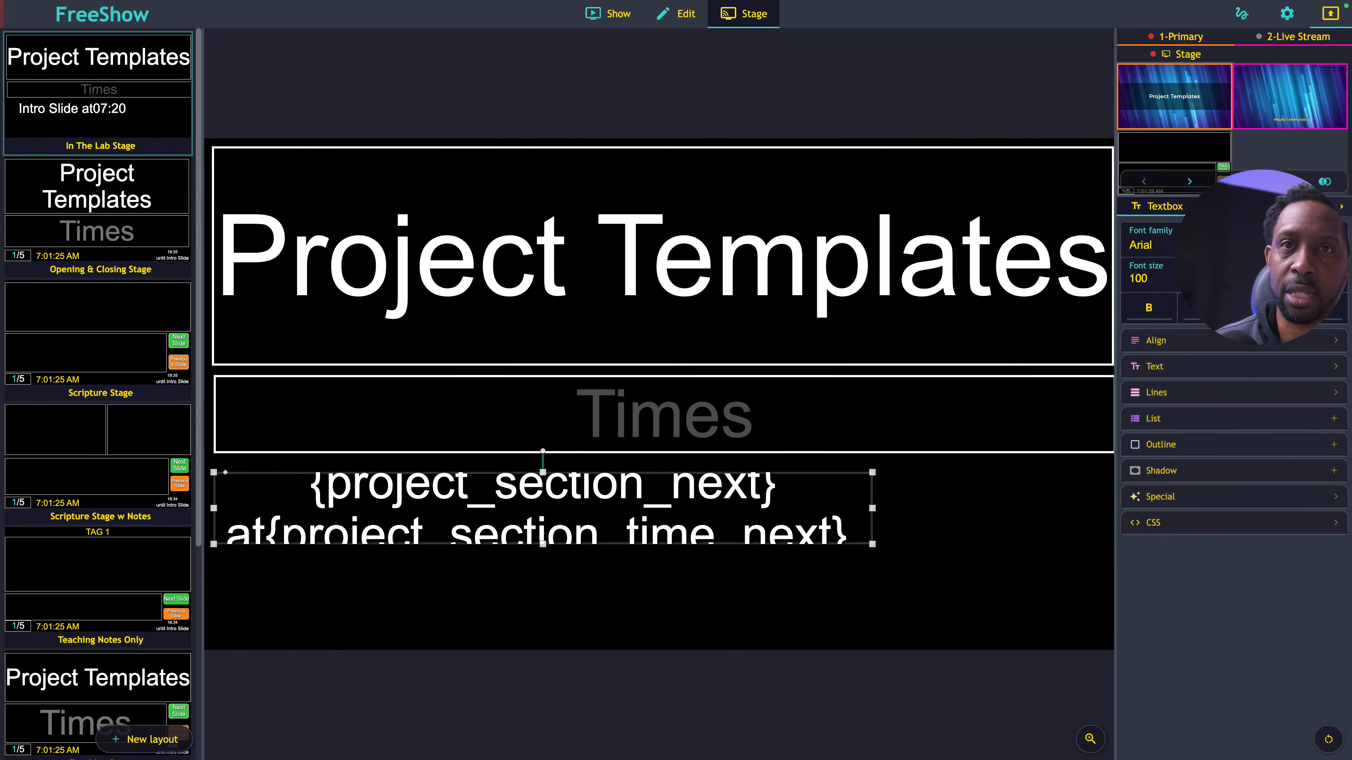
left_click(1272, 330)
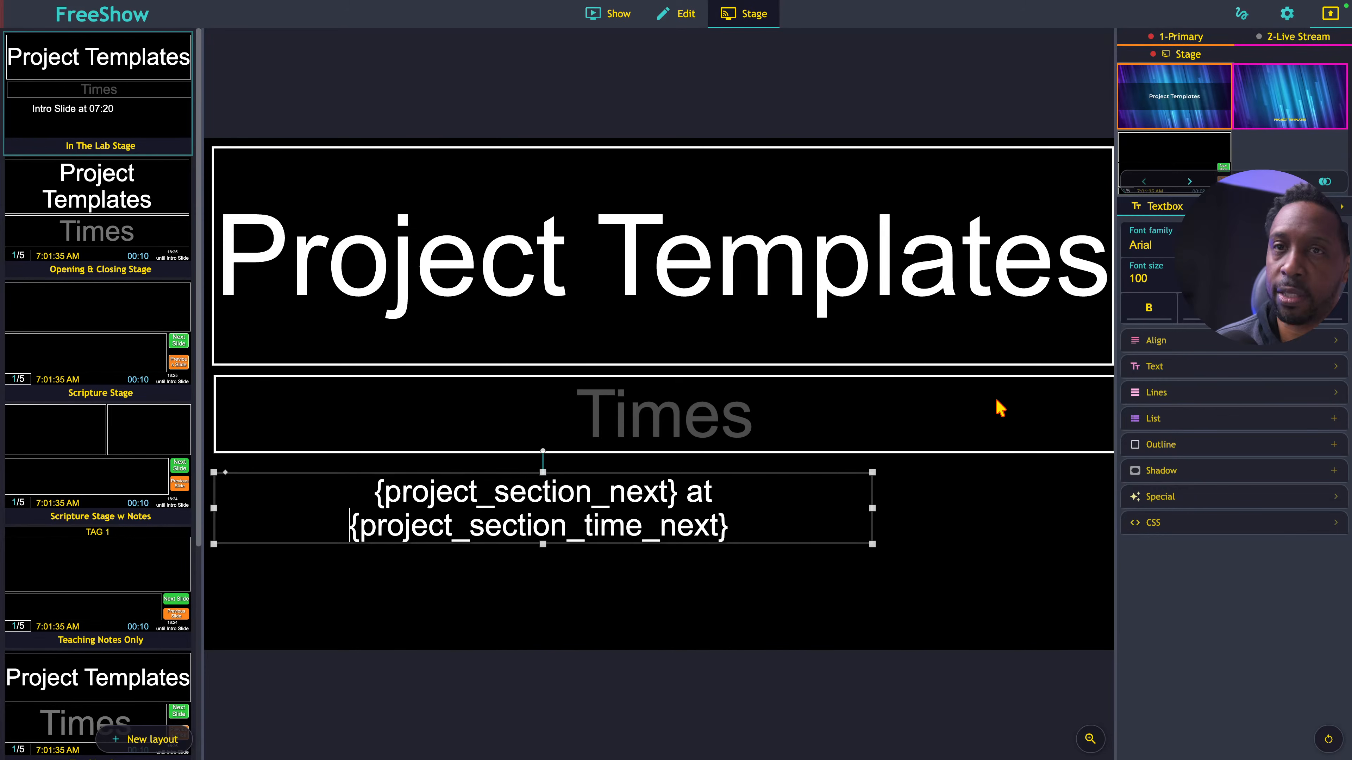
left_click(1155, 340)
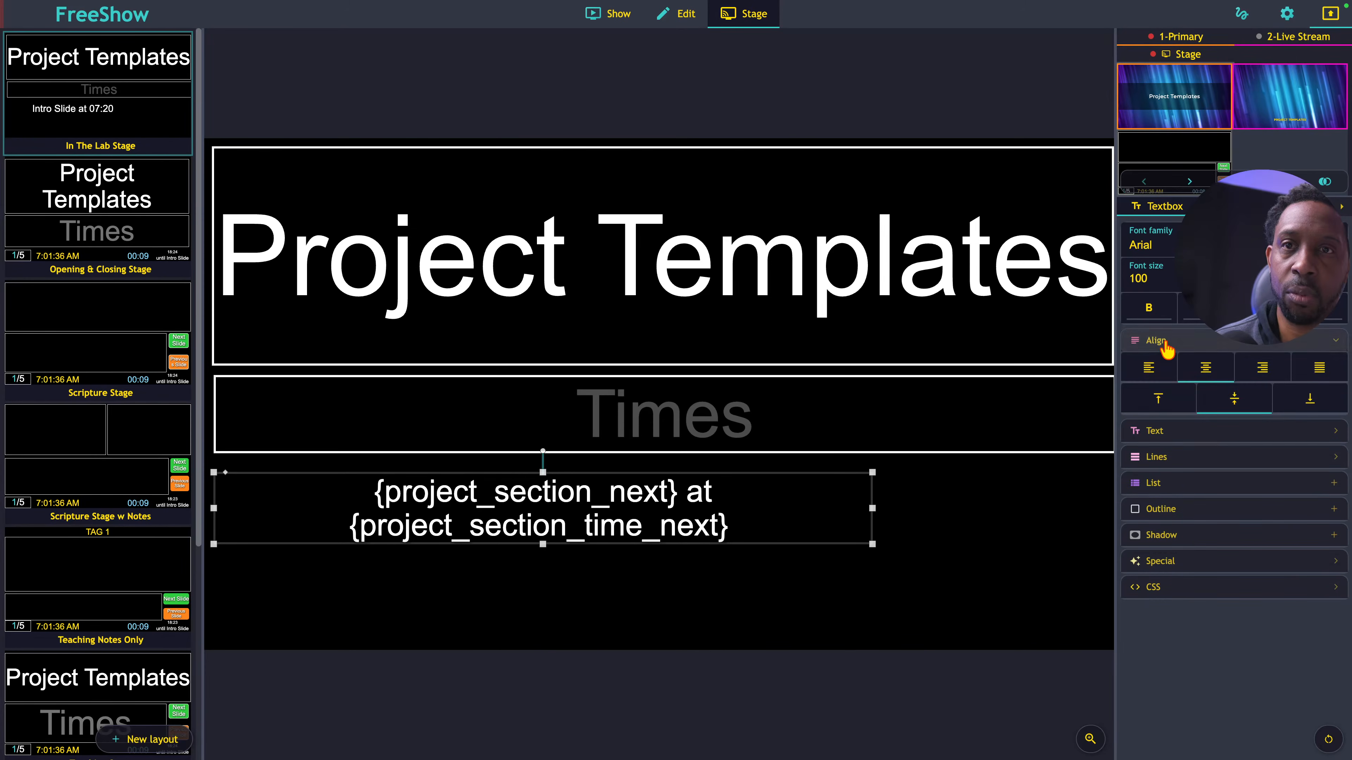
left_click(1152, 369)
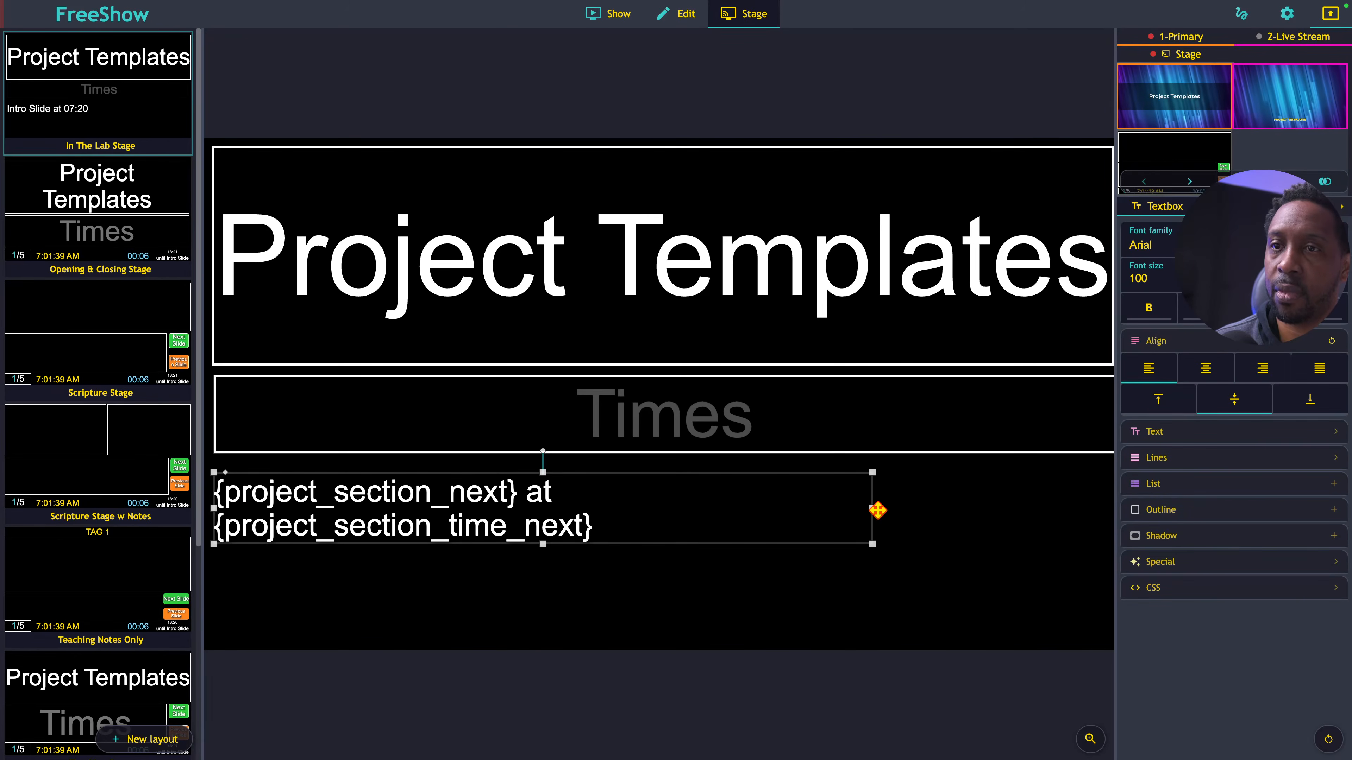
left_click_drag(880, 506, 637, 498)
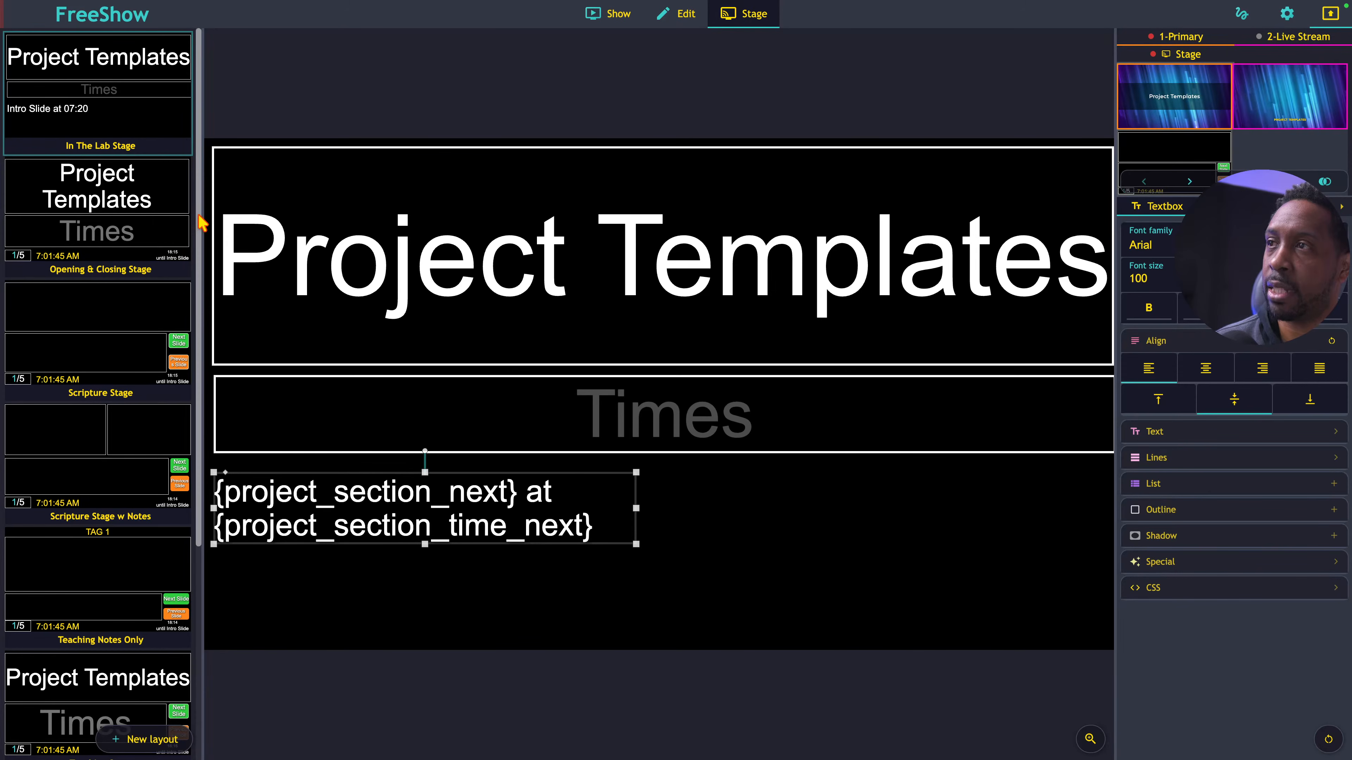
- Set the font color of the next-section textbox to yellow
left_click_drag(599, 526, 215, 527)
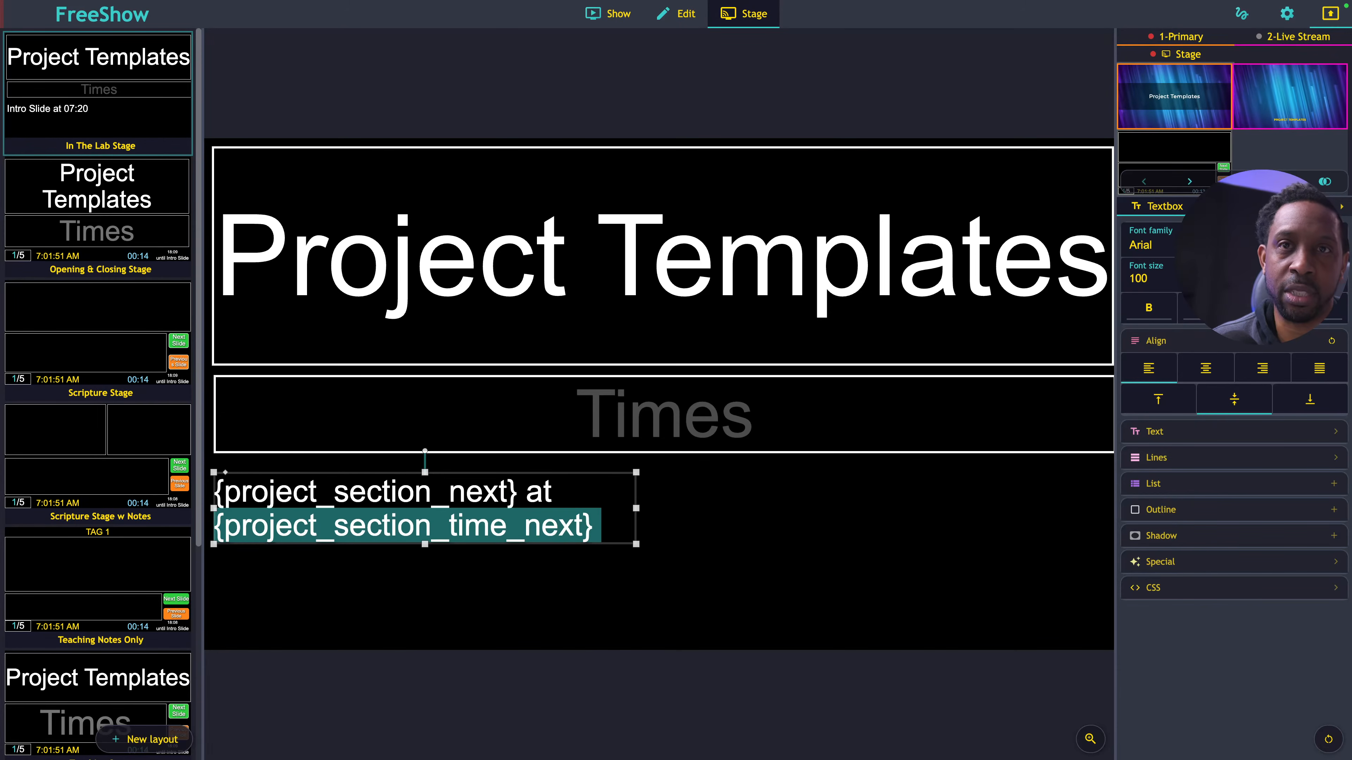
left_click(1297, 251)
left_click(1221, 315)
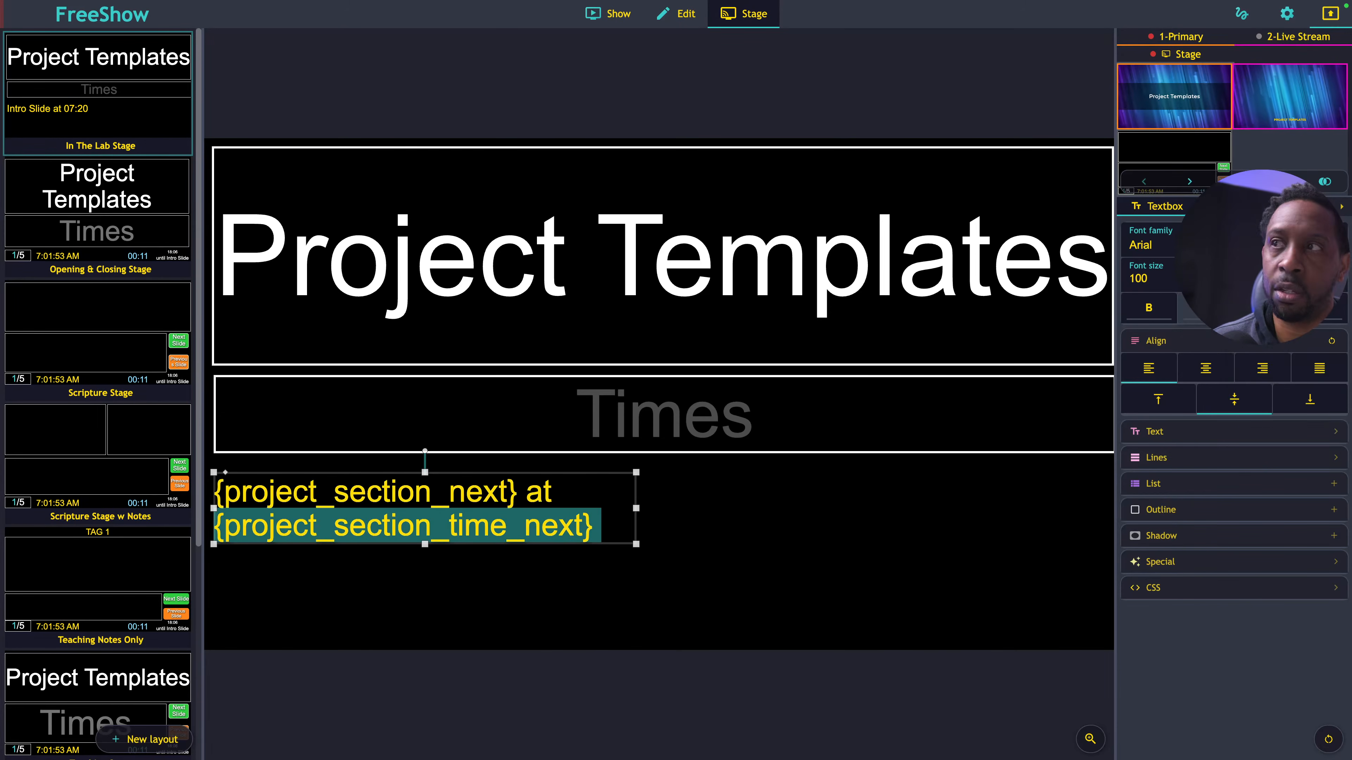
left_click(791, 562)
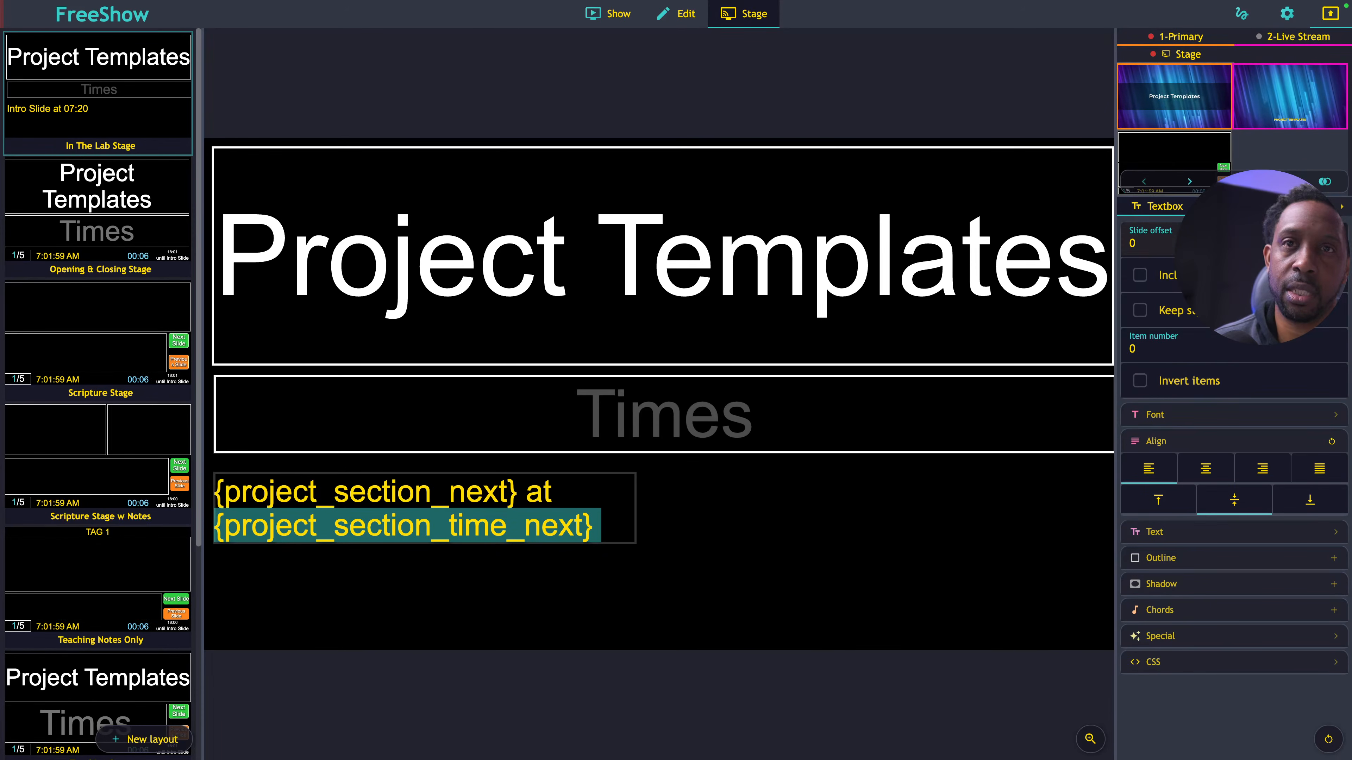
- Add a second textbox below the yellow one and narrow it to the same width
left_click(1291, 206)
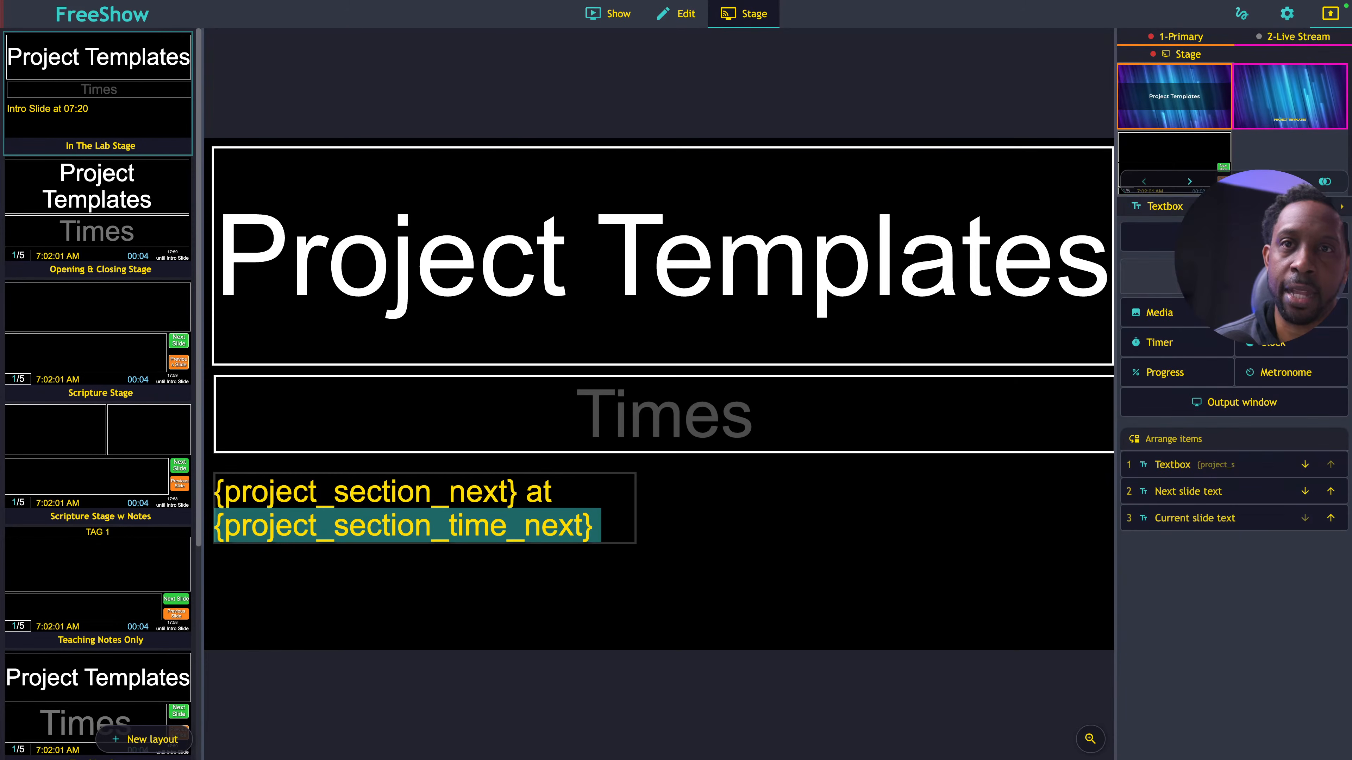
left_click(1245, 276)
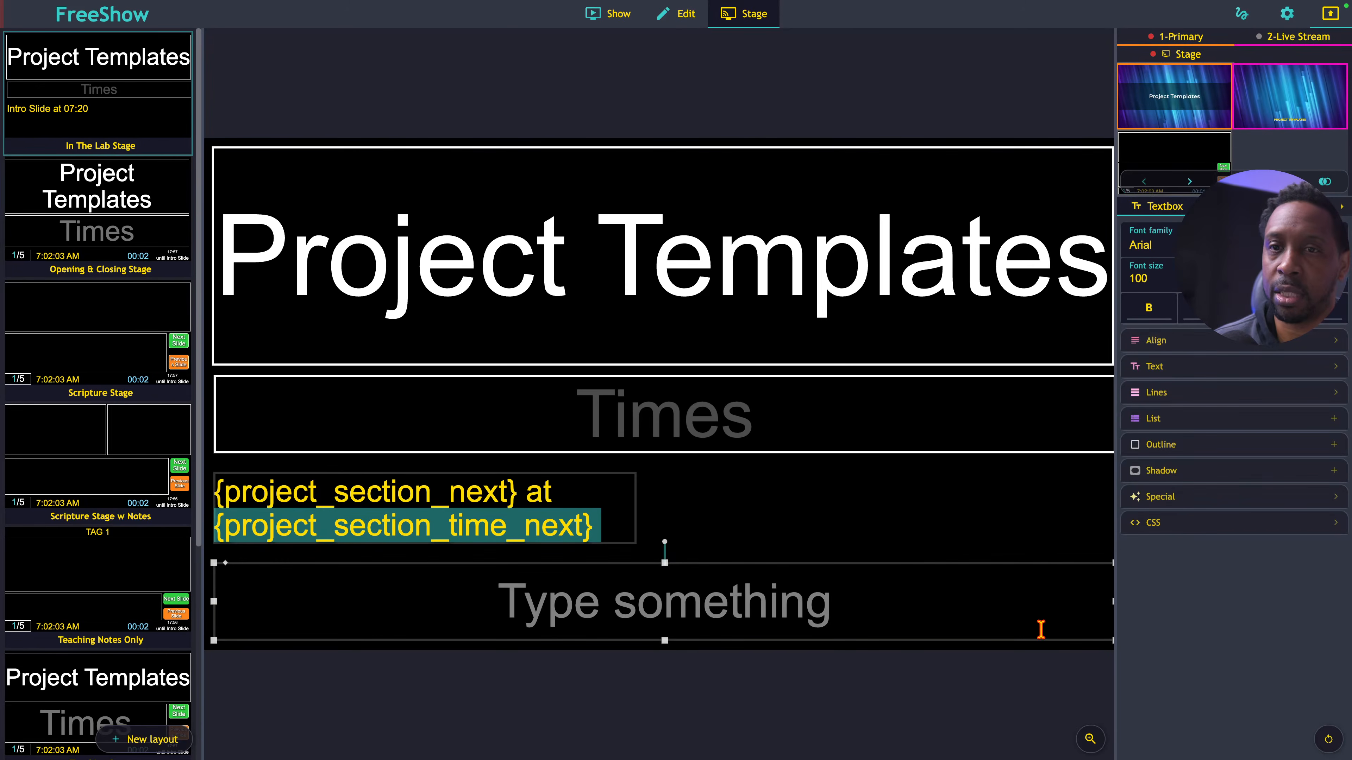
left_click_drag(1114, 605, 650, 603)
left_click(1126, 608)
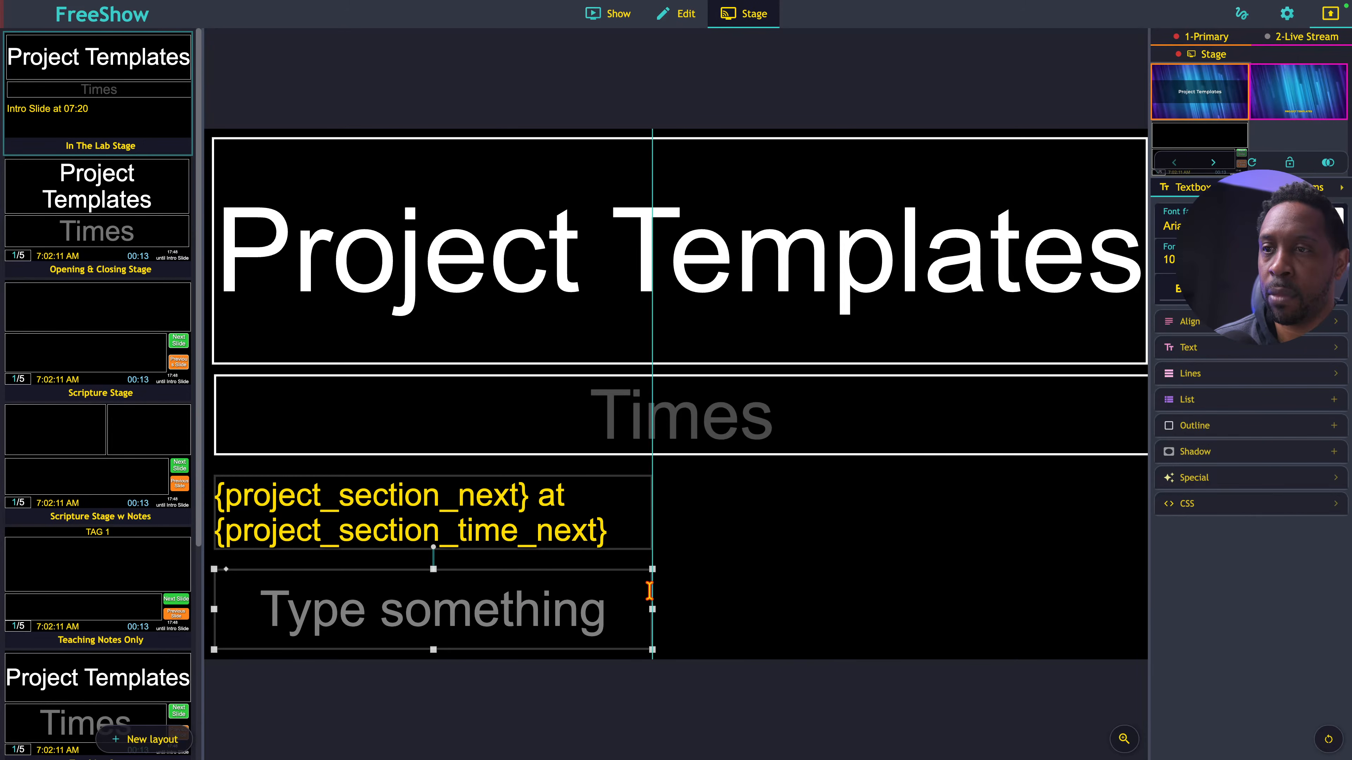
- Enter "NEXT" in the second textbox and insert the dynamic value {project_section_time_until_next} on a new line below it
left_click(497, 604)
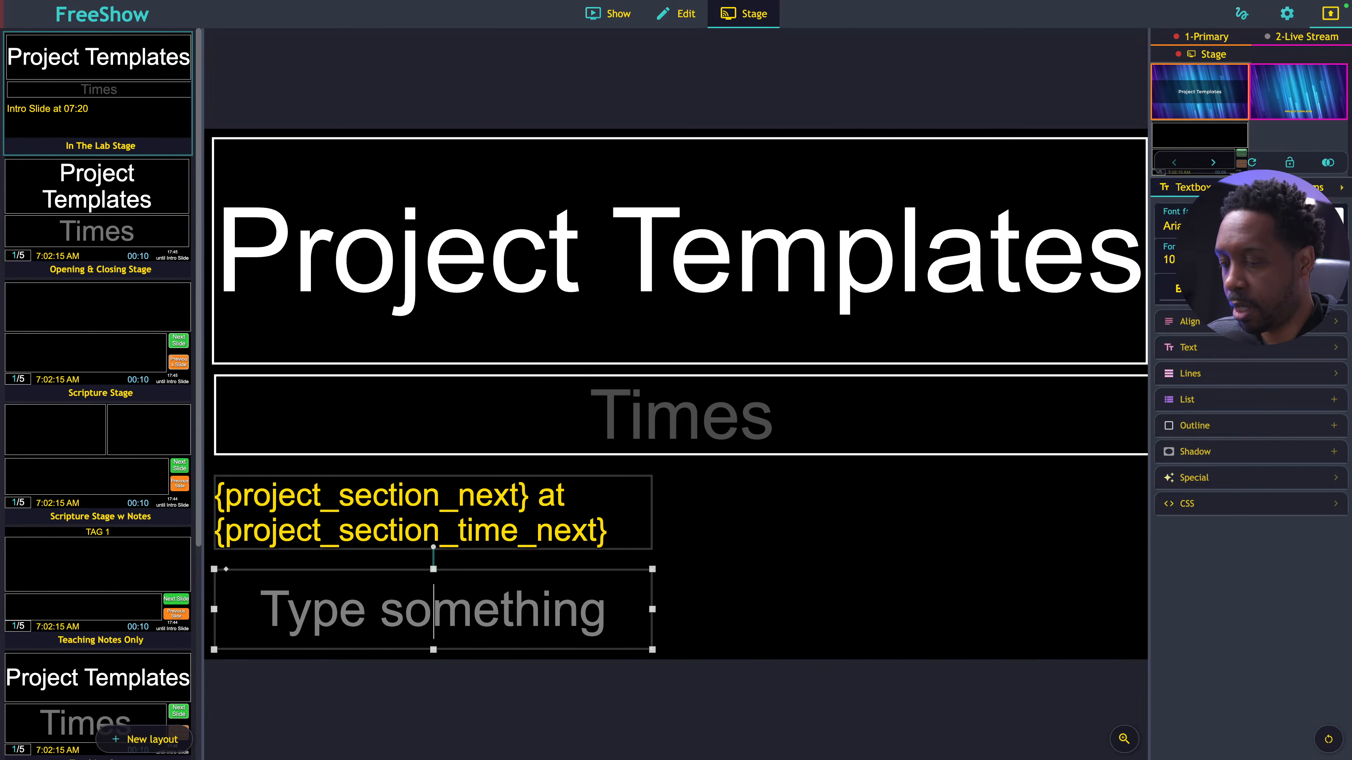
type("NEXT")
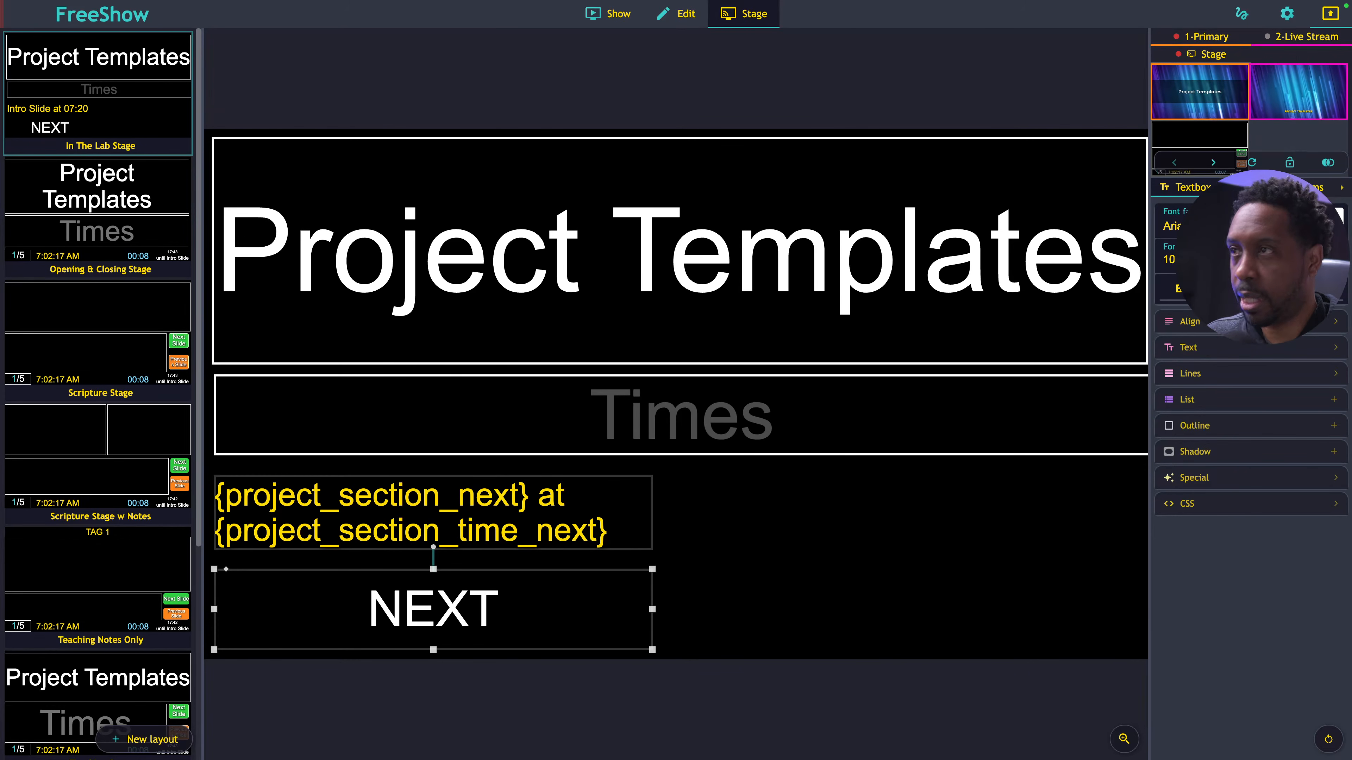
key("Return")
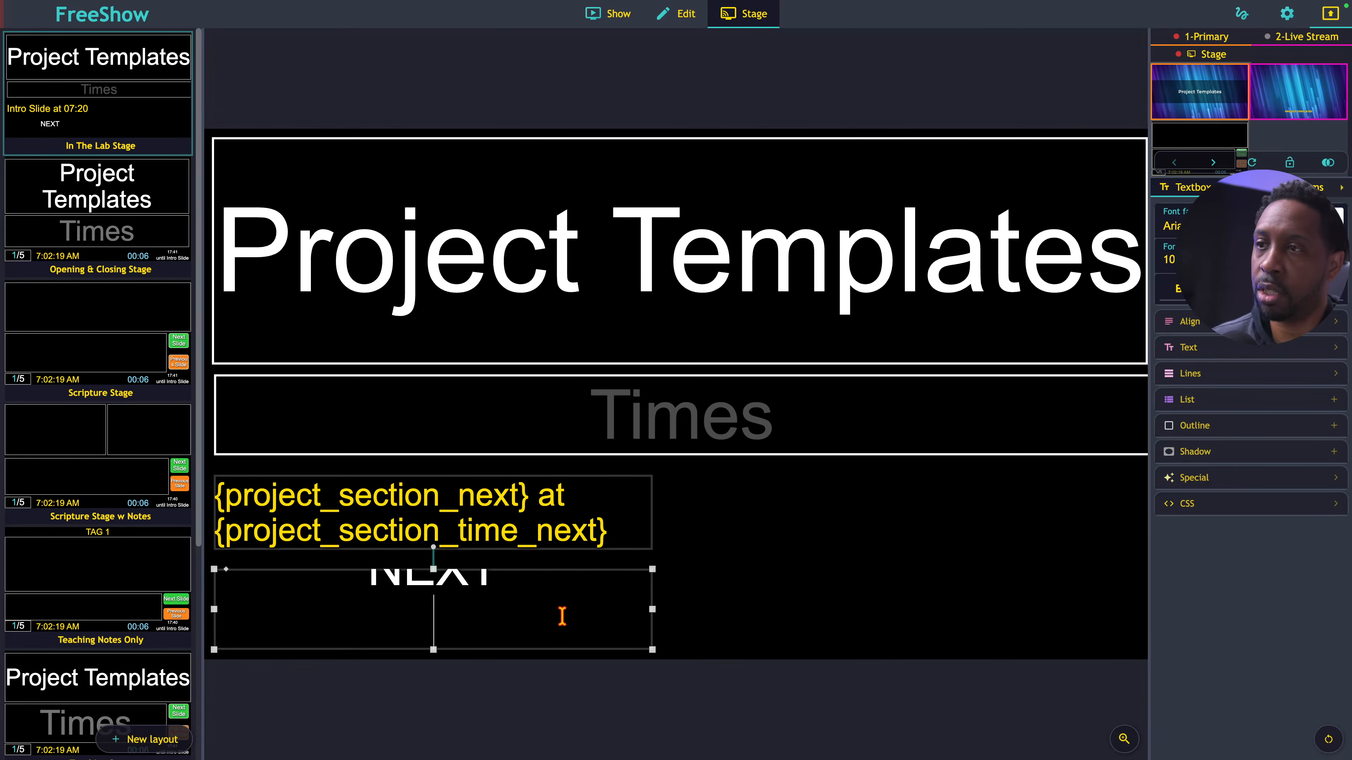
right_click(442, 624)
left_click(500, 534)
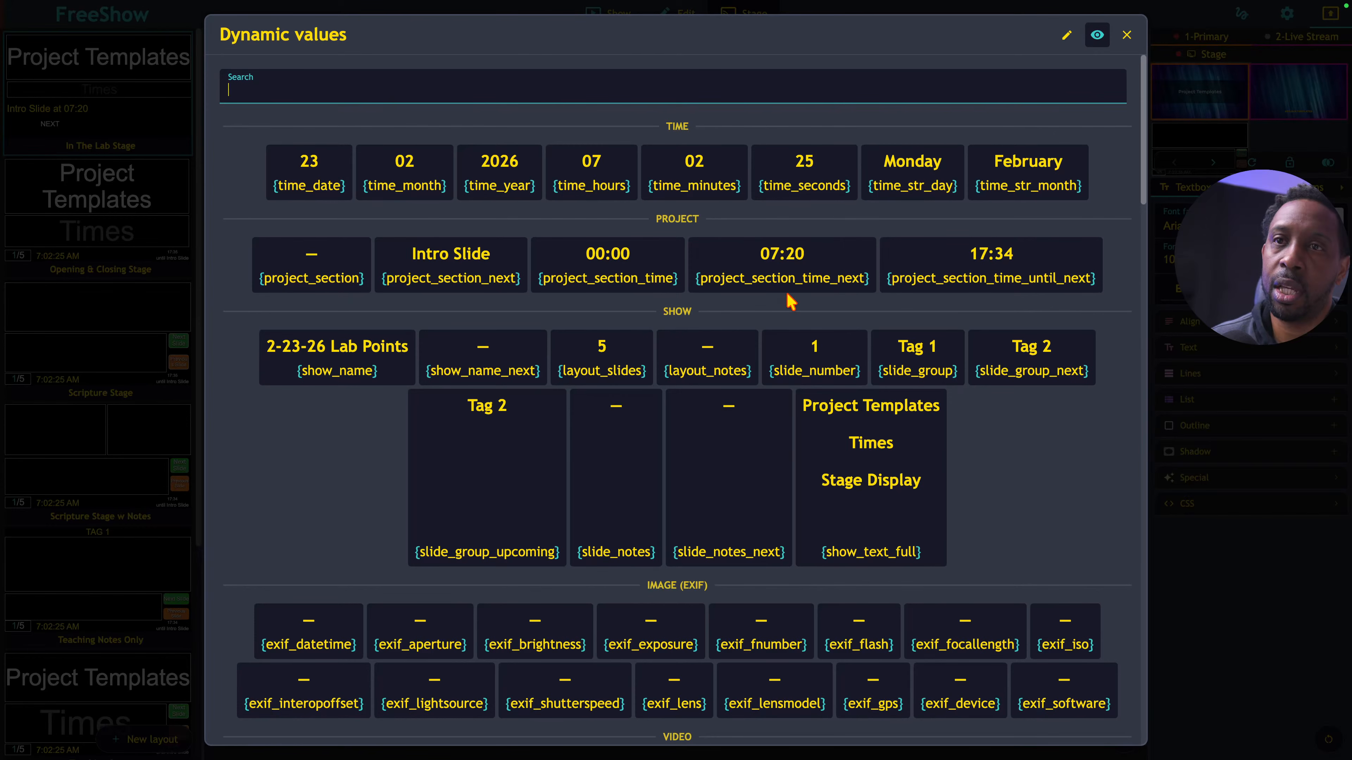
left_click(999, 278)
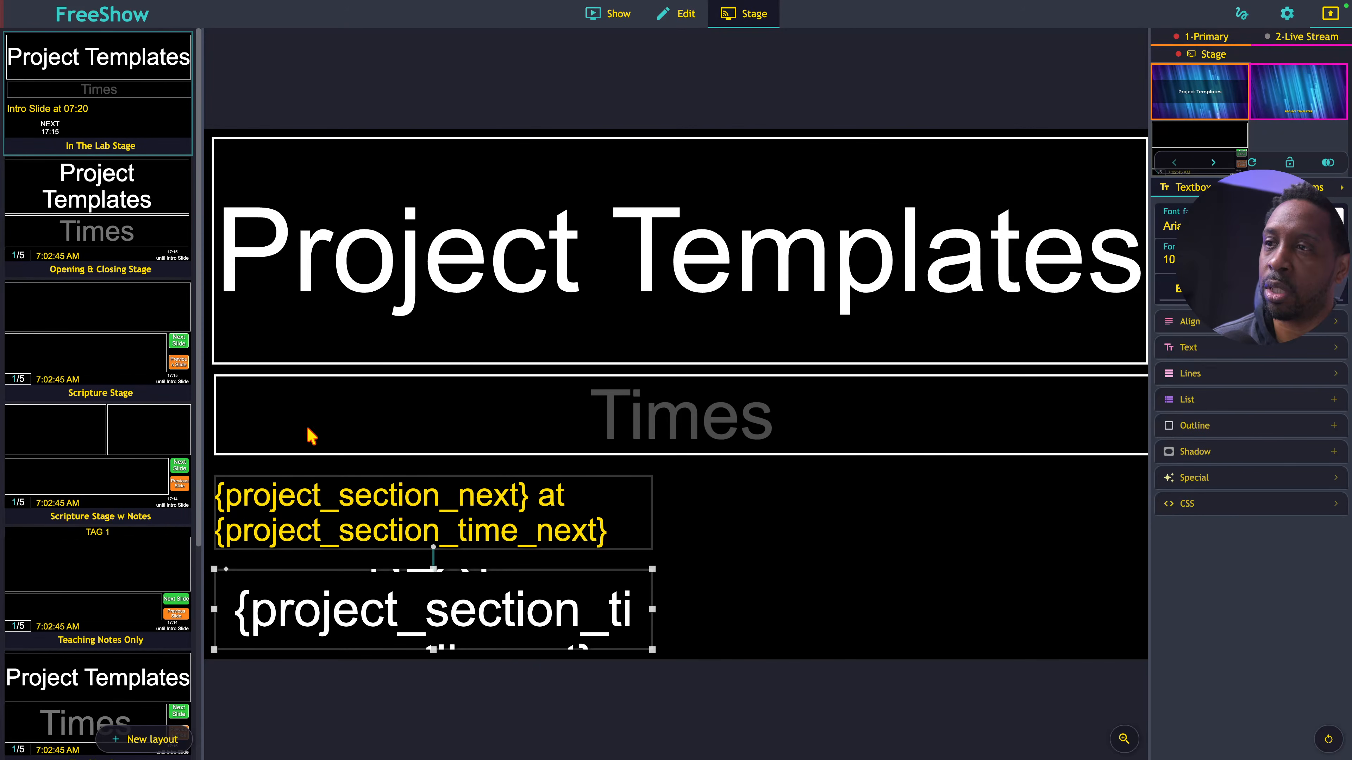
- Replace the {project_section_next} value at the start of the yellow textbox with the dynamic value {project_section}
left_click(450, 496)
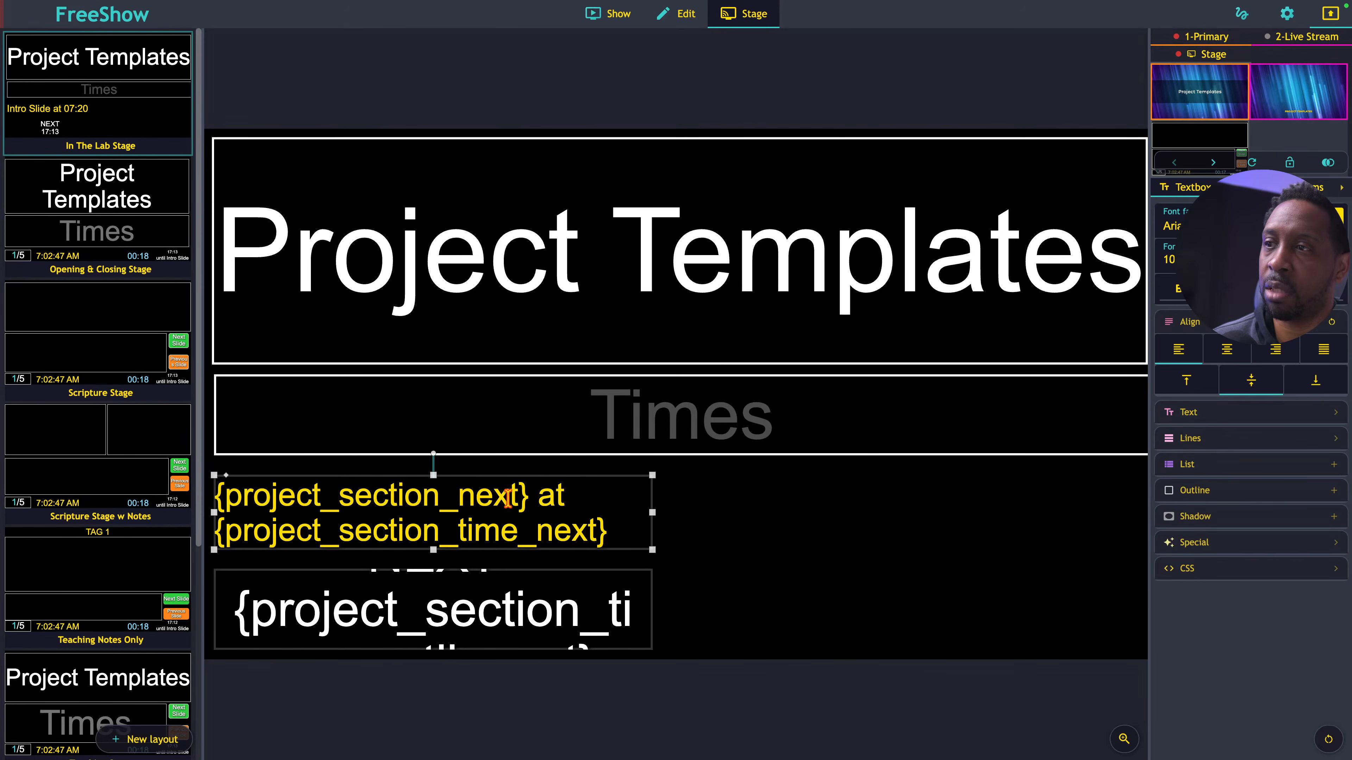
left_click_drag(525, 495, 214, 479)
key("BackSpace")
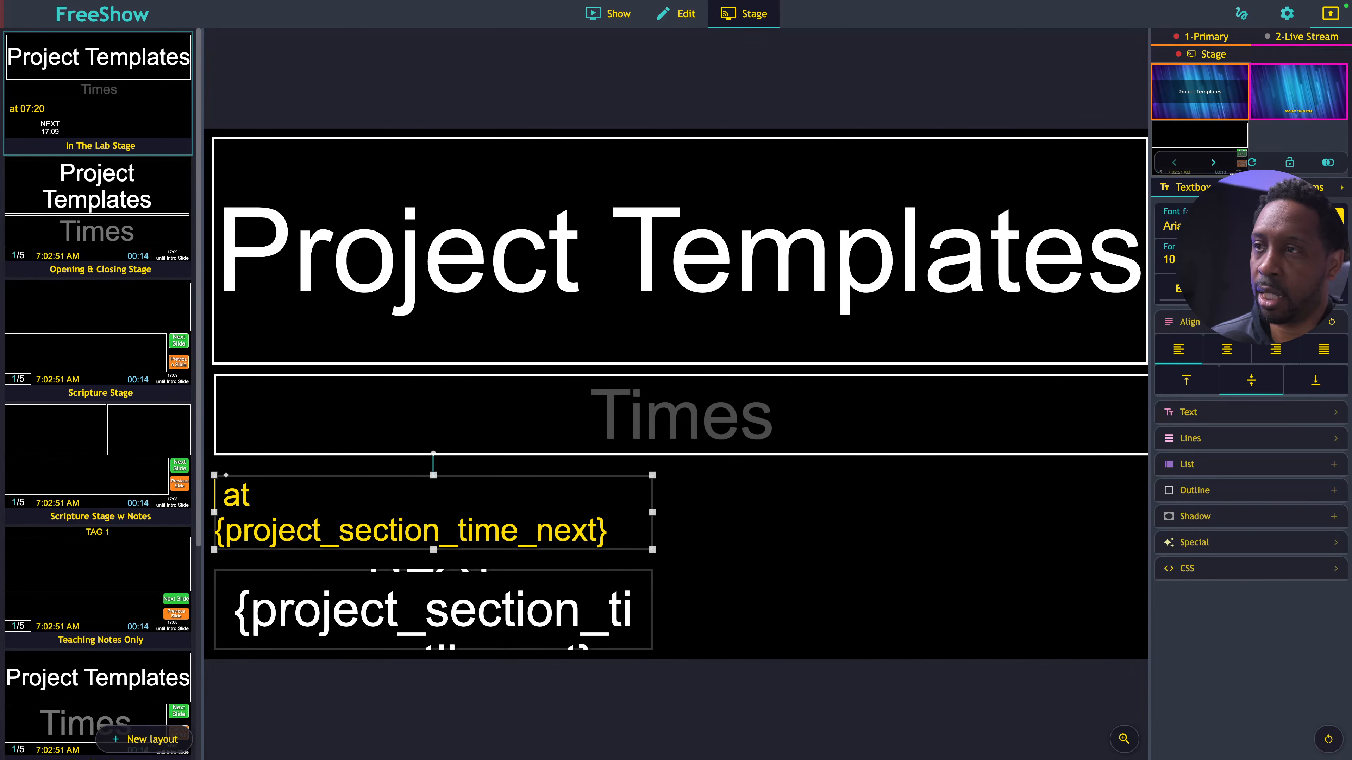
right_click(216, 495)
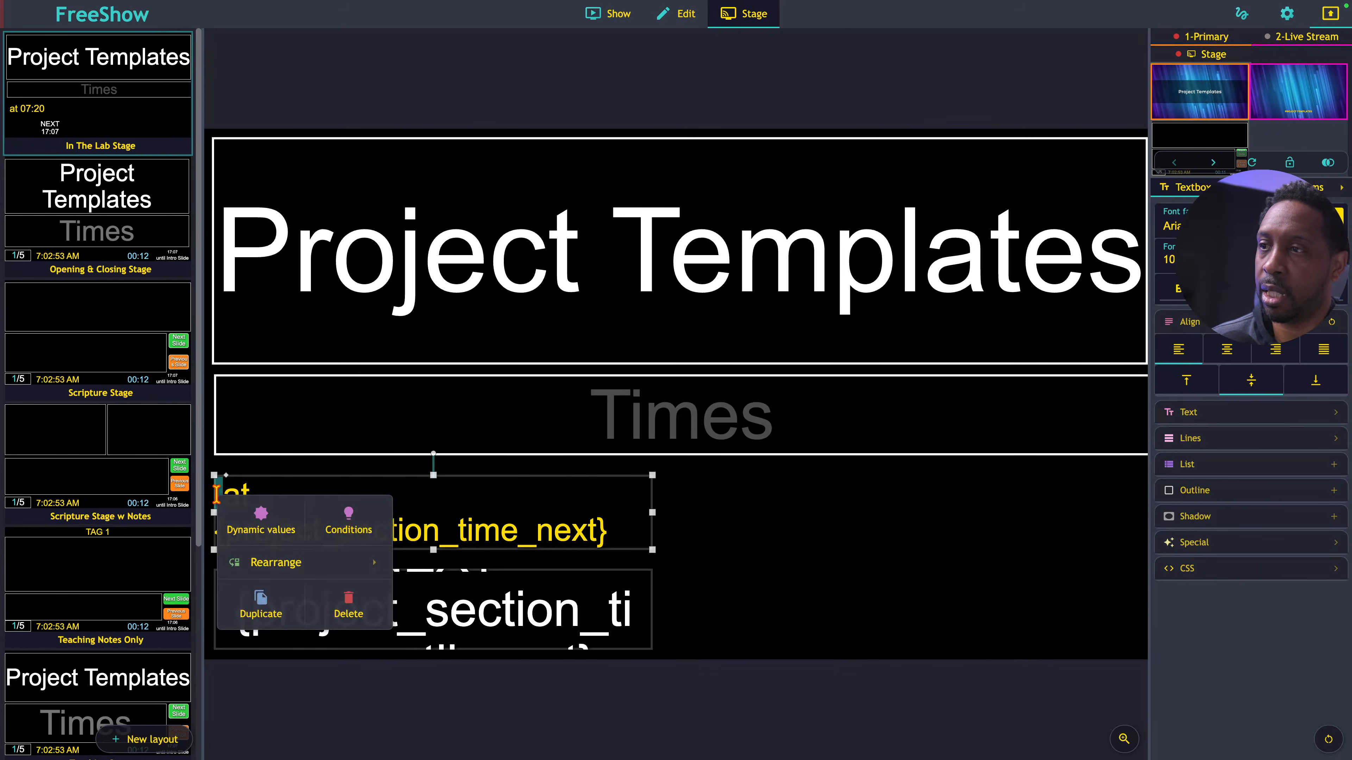
left_click(250, 526)
left_click(331, 278)
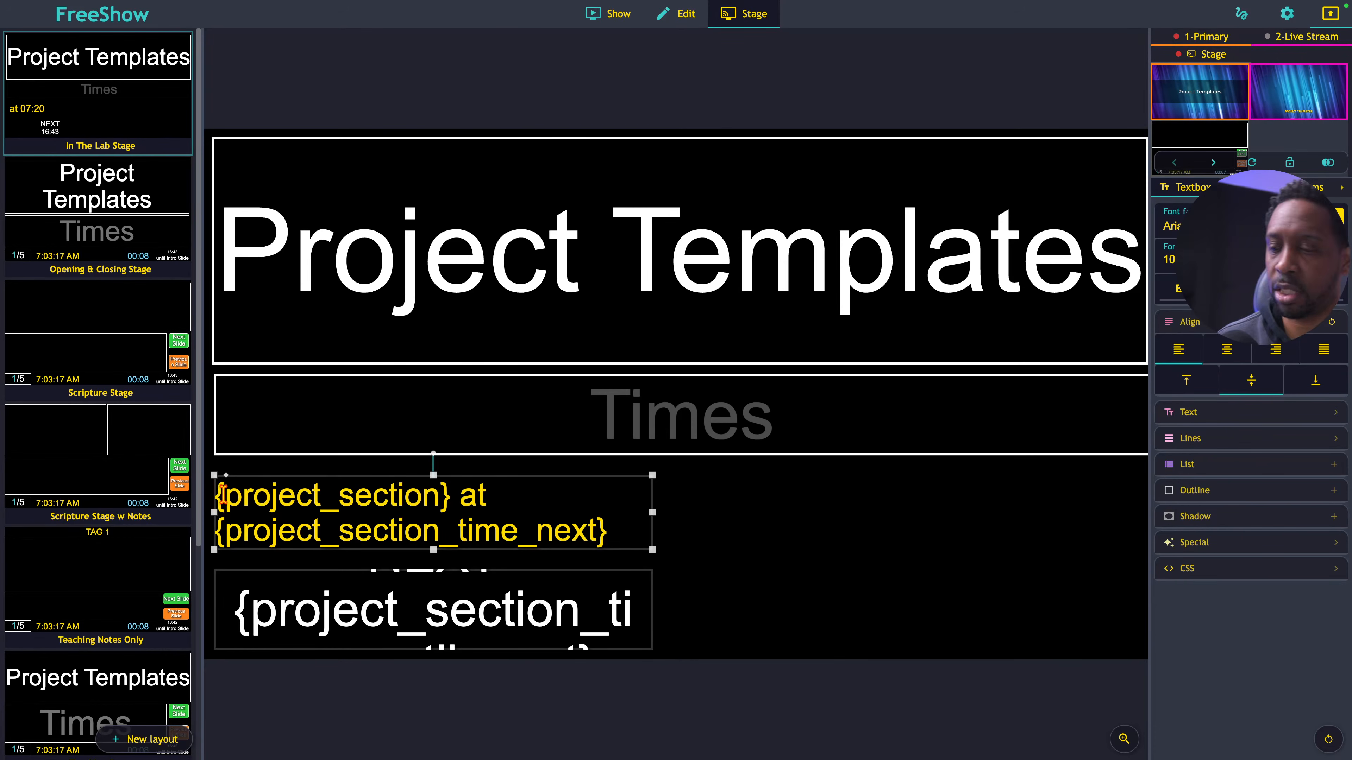
- Put "Currently in" before {project_section} in the yellow textbox and widen the box to most of the layout's width
type("Currently")
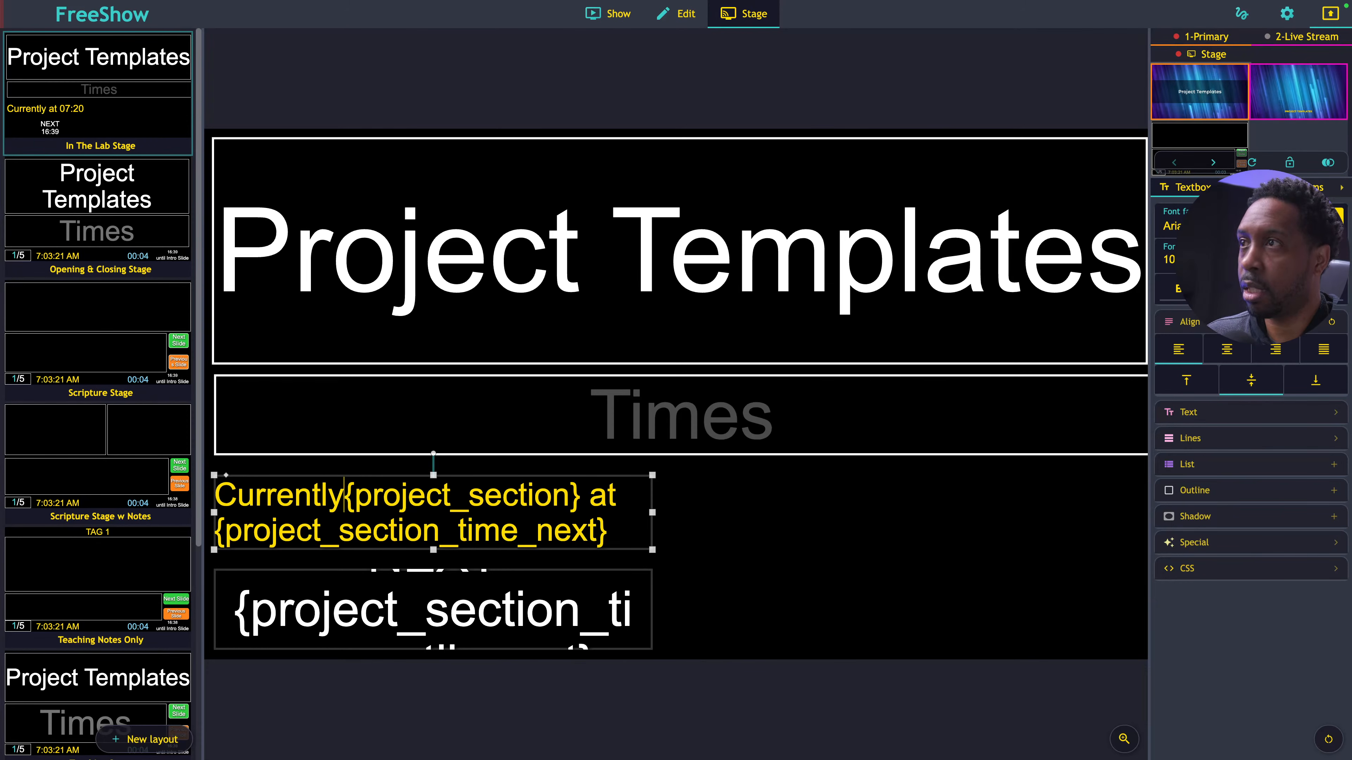
type(" in")
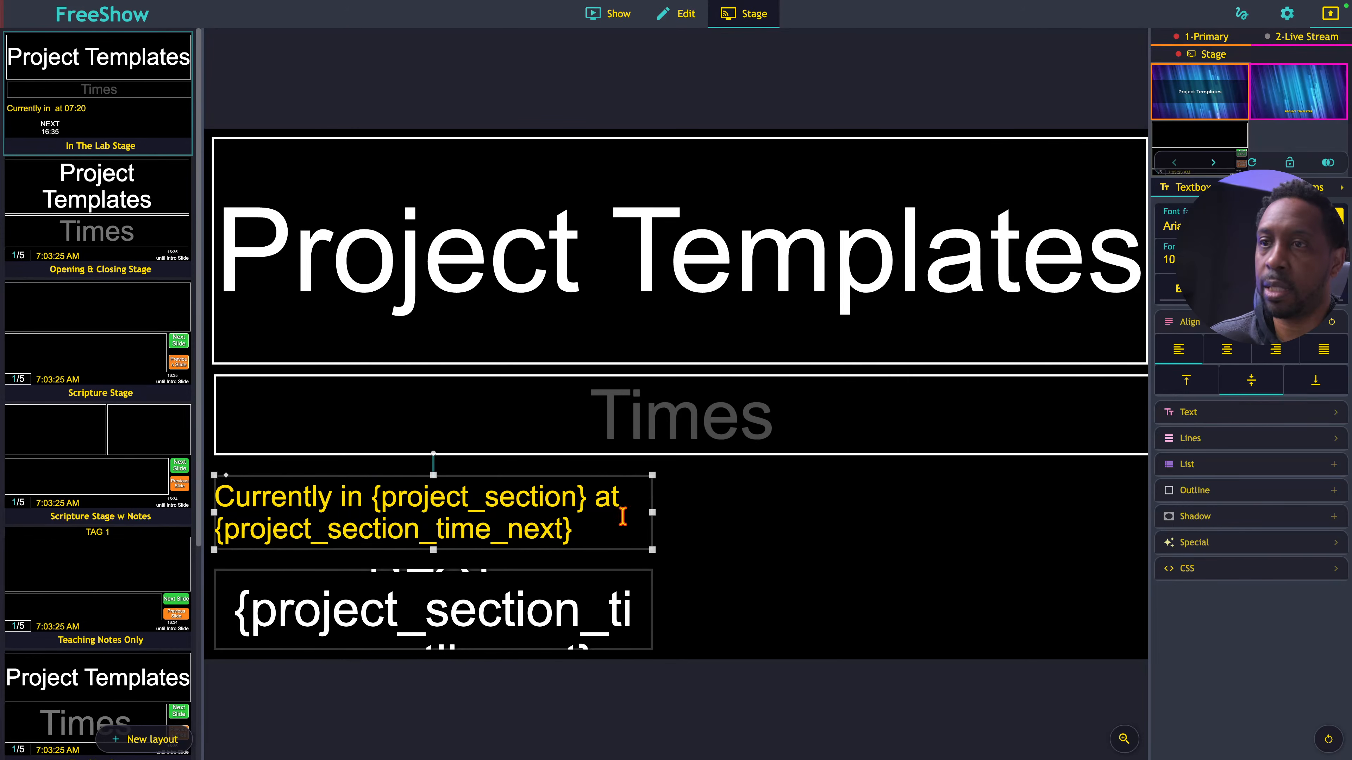
left_click_drag(658, 507, 999, 521)
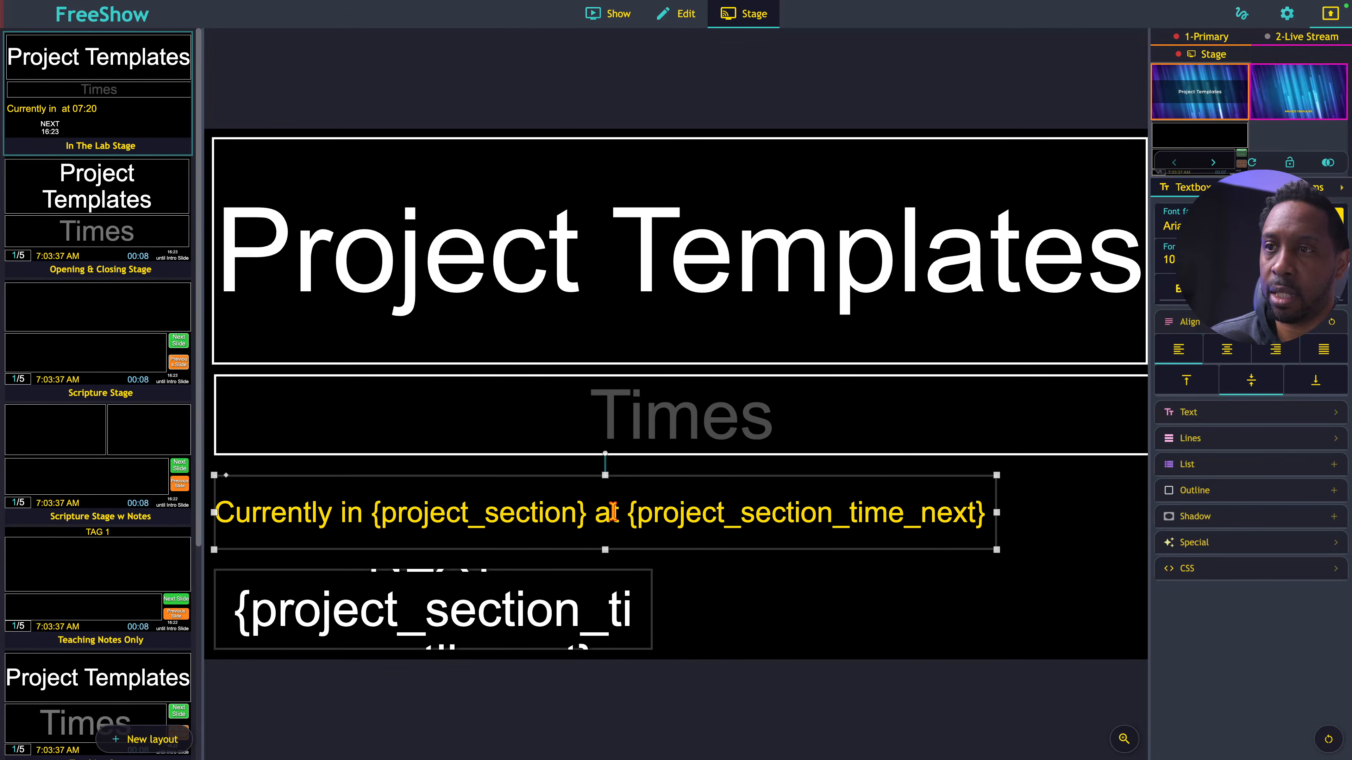
- Add "next" before "at" in the yellow textbox and start the second line with "next at"
left_click(596, 512)
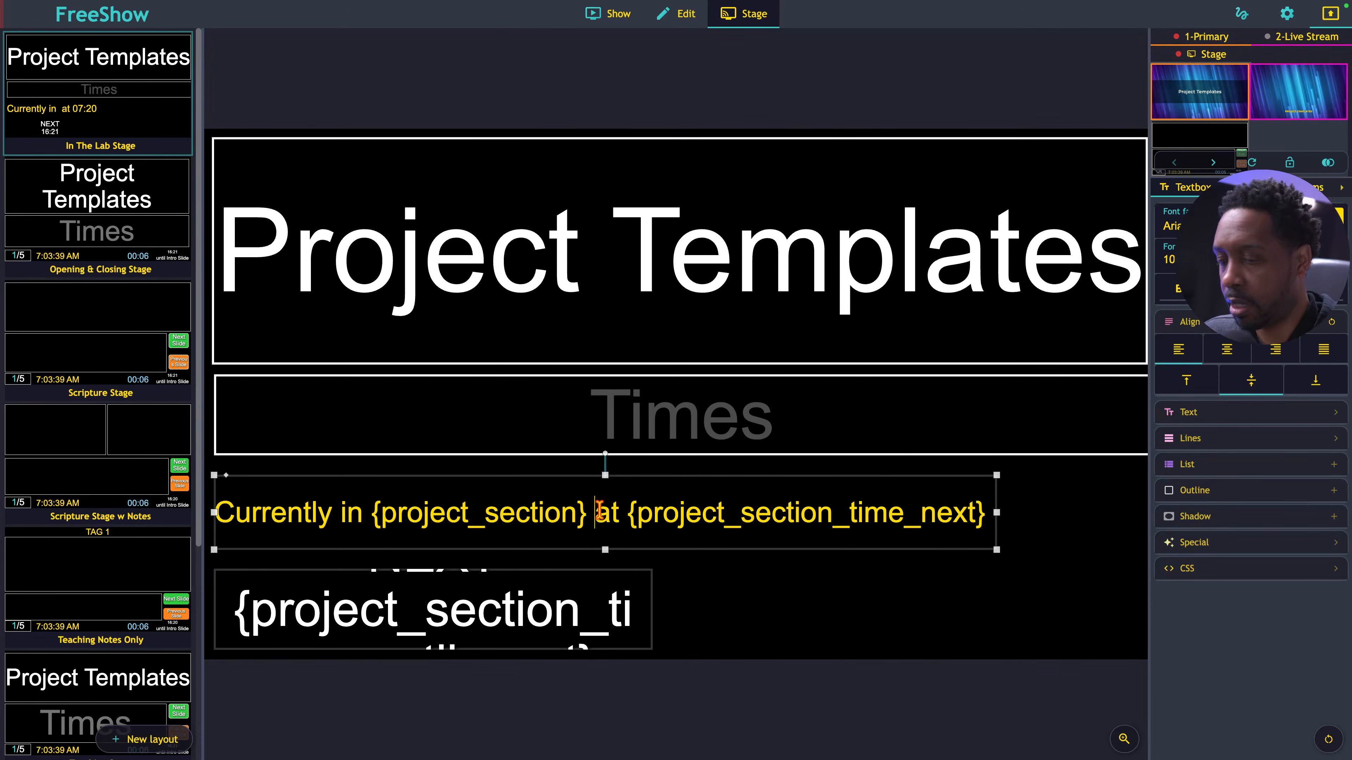
key("Return")
type("next")
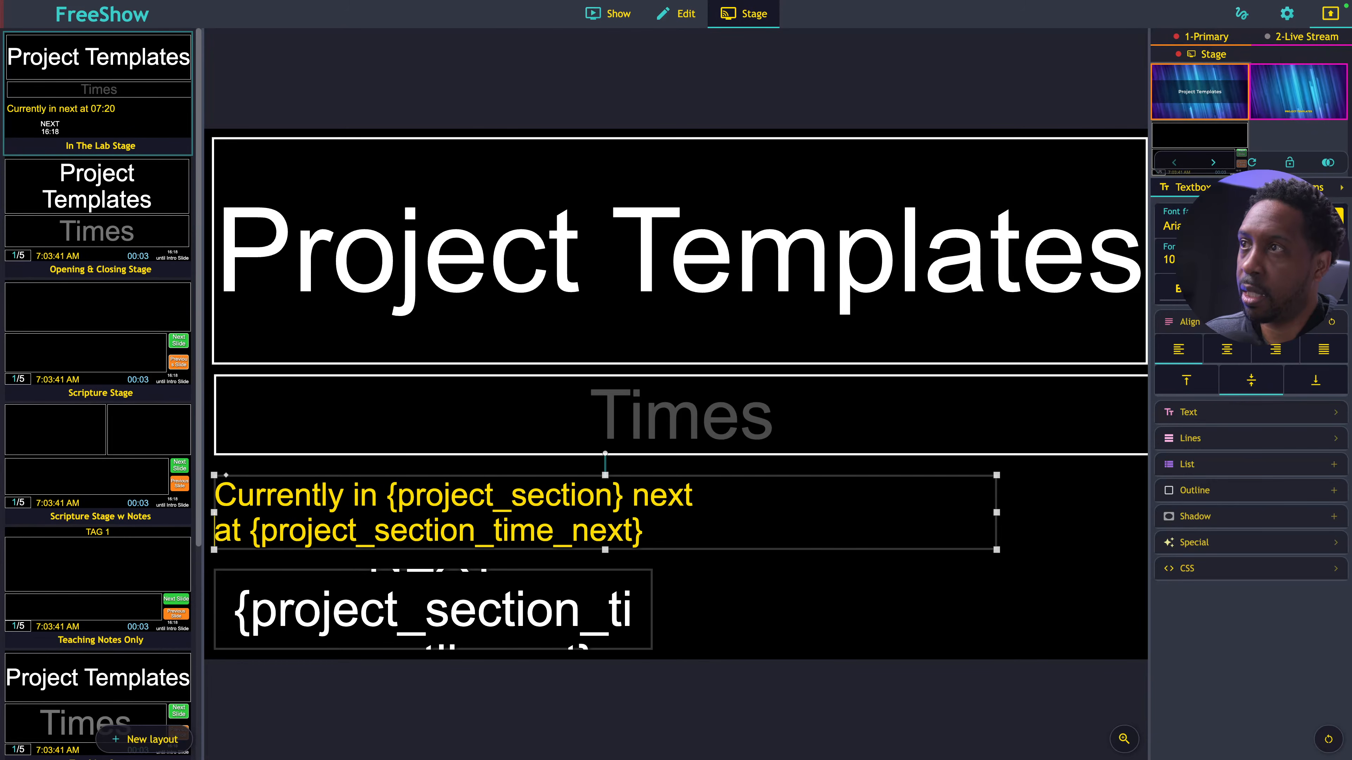
left_click(633, 494)
key("Return")
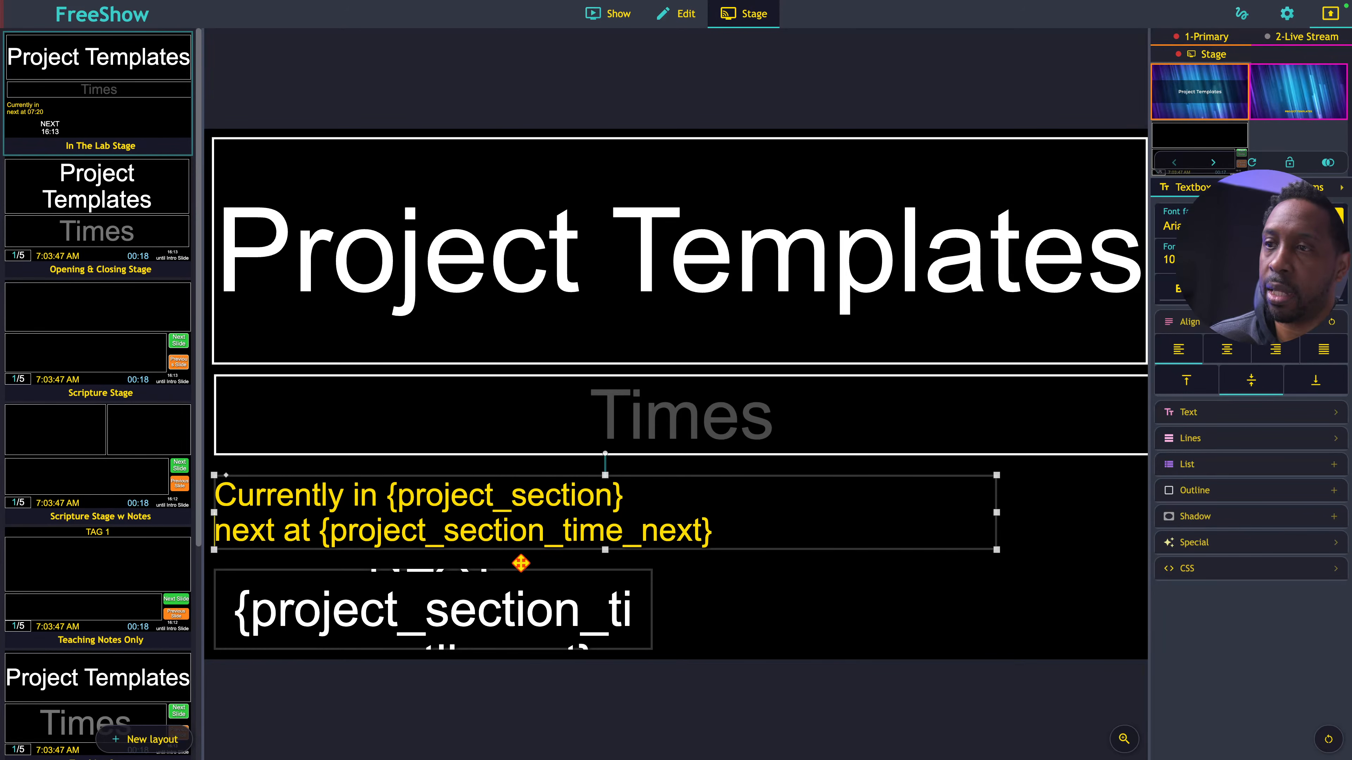
- Clear all text, including "NEXT" and its dynamic value, from the textbox below the yellow one
double_click(468, 605)
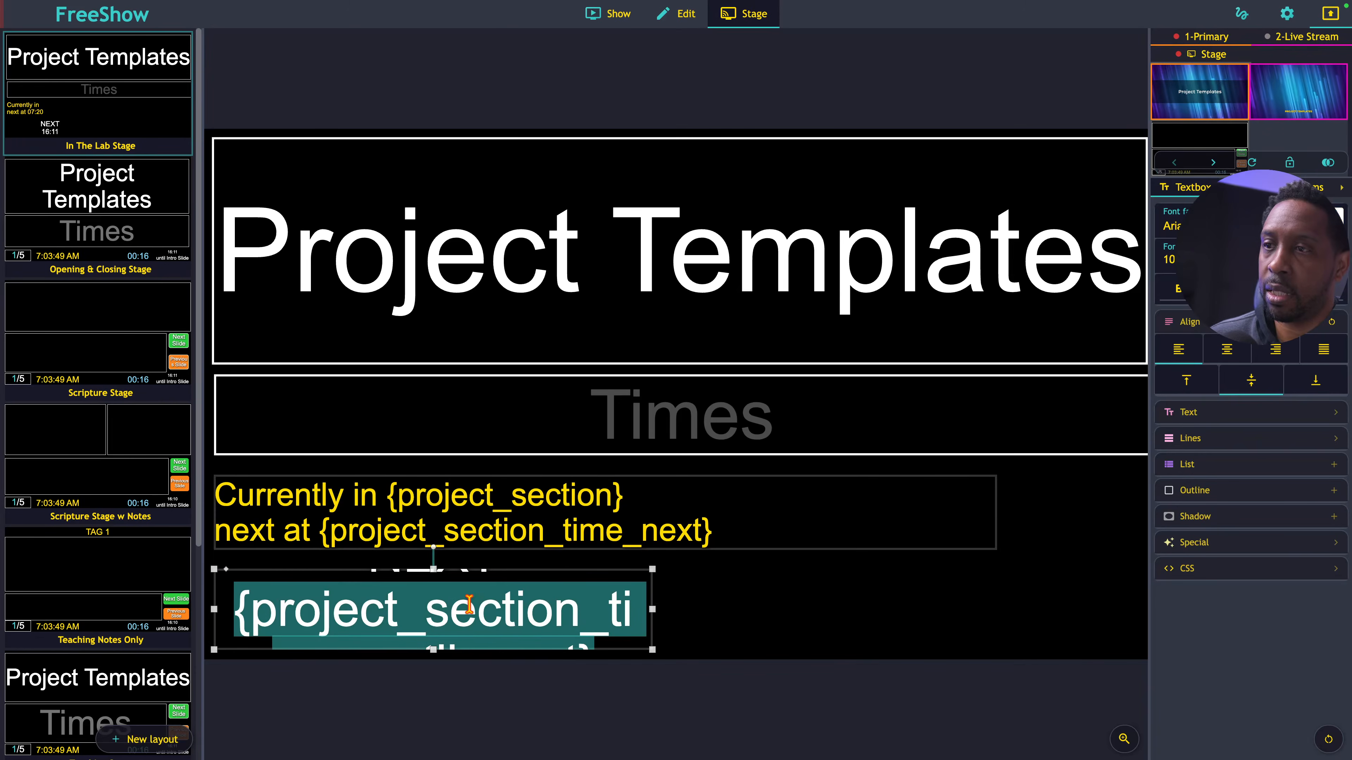
key("BackSpace")
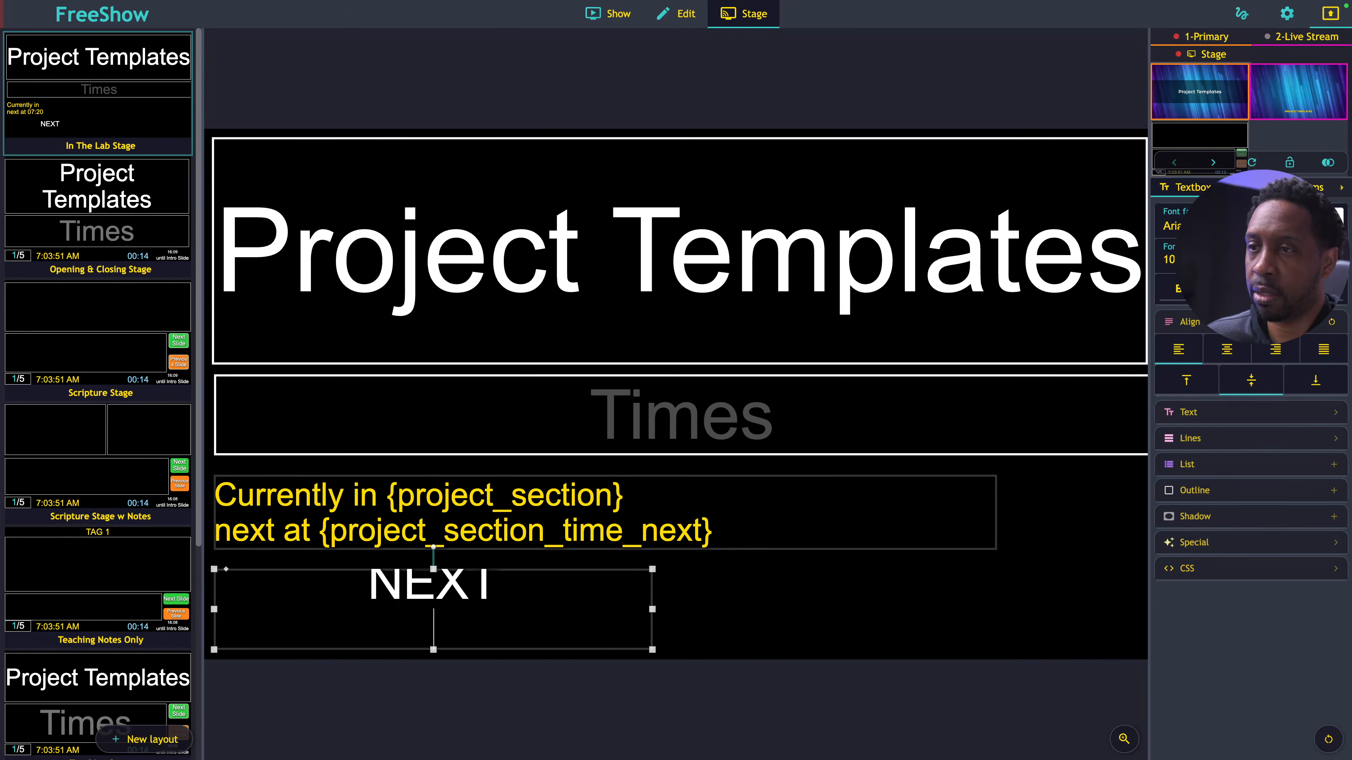
key("BackSpace")
key("BackSpace")
key("BackSpace")
key("BackSpace")
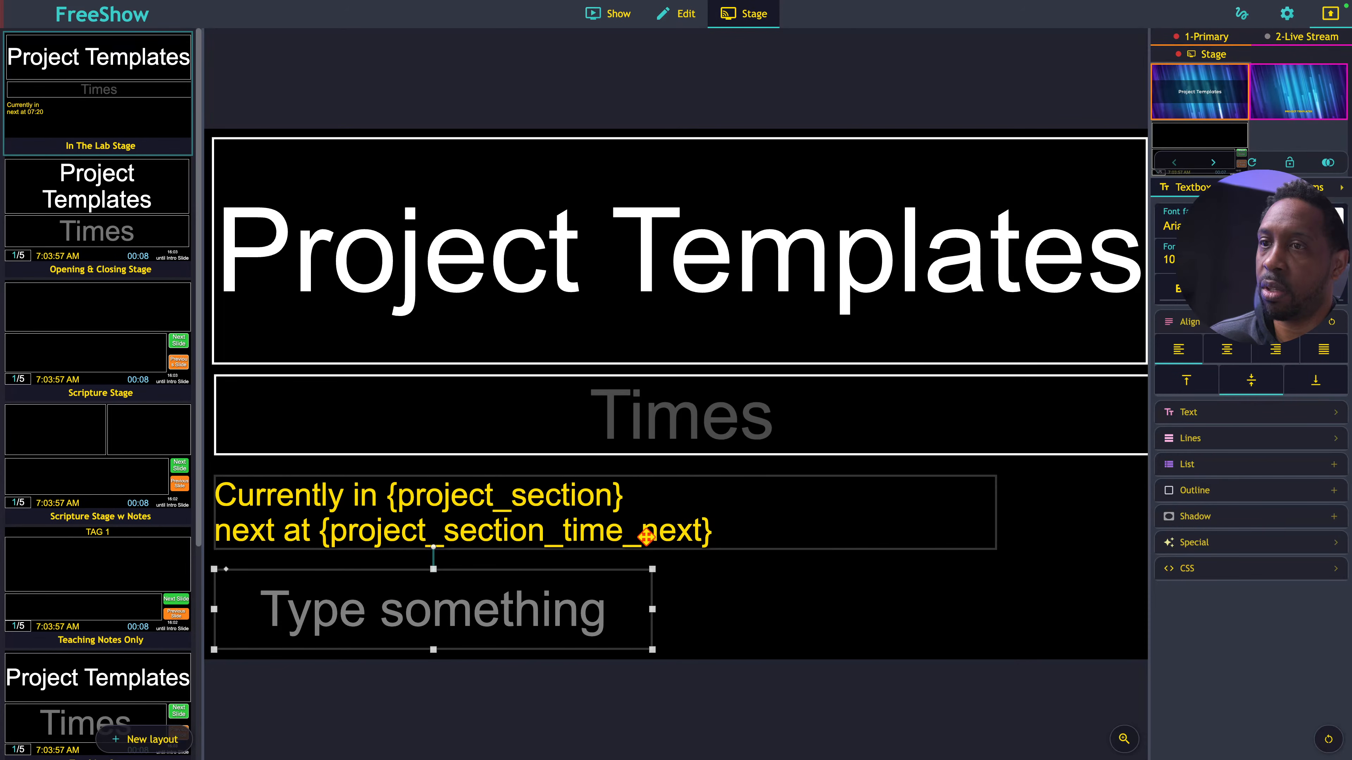
- Insert {project_section_time_until_next} in the emptied textbox, put "in" before it, and left-align the text
right_click(316, 605)
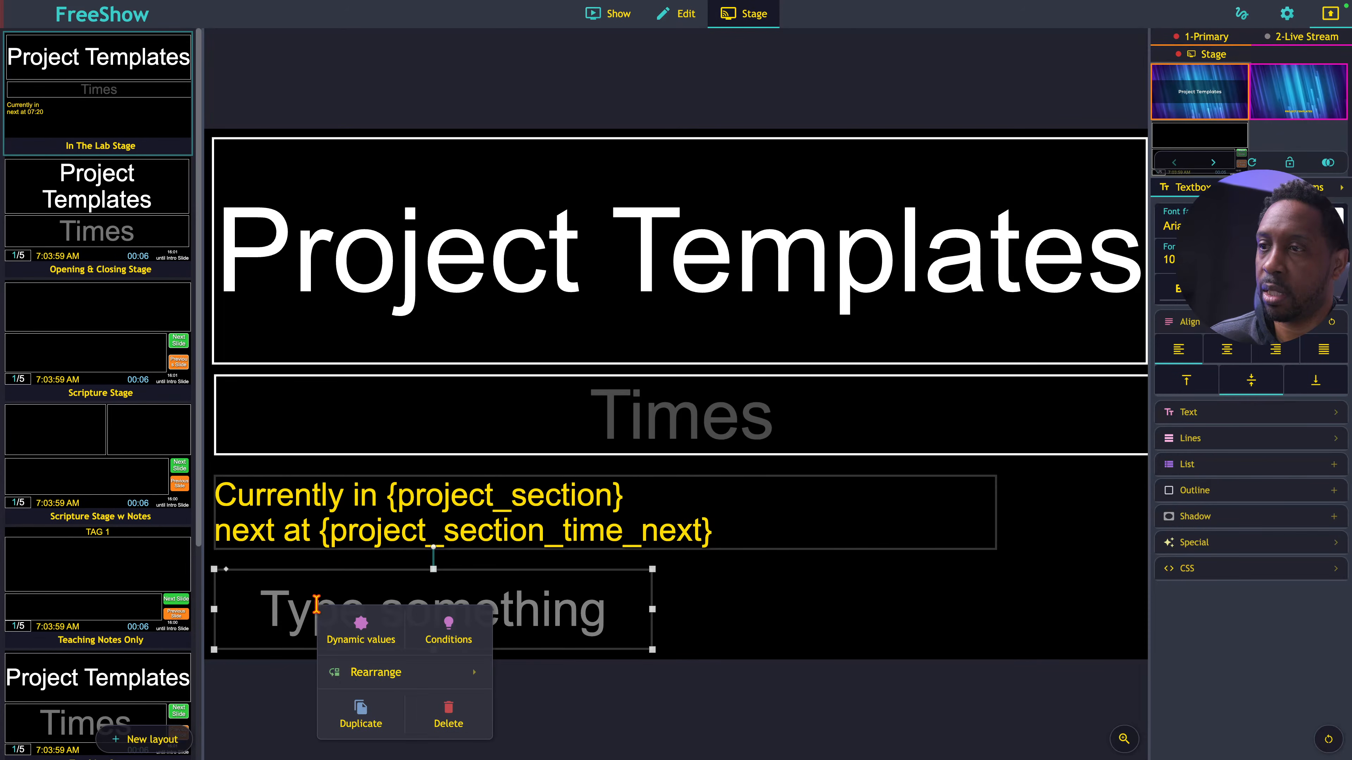
left_click(338, 629)
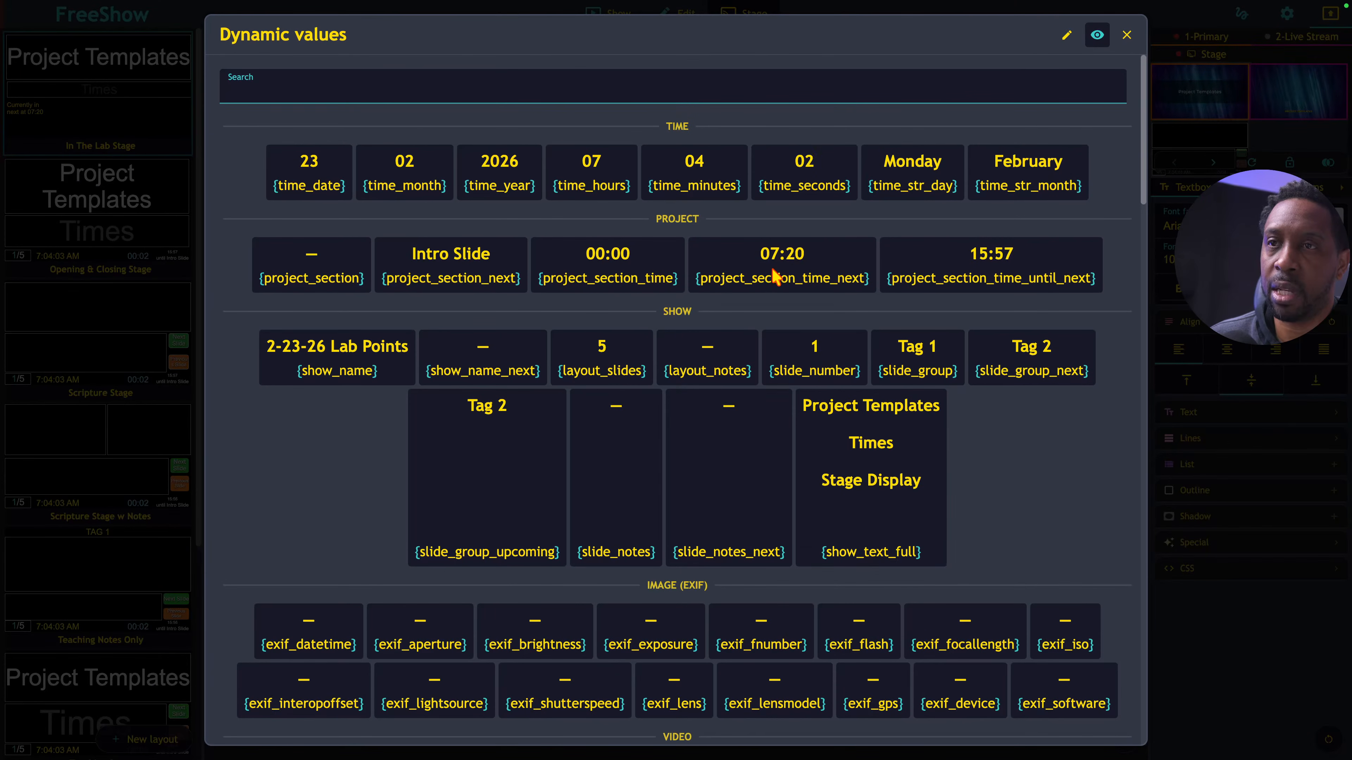
left_click(988, 272)
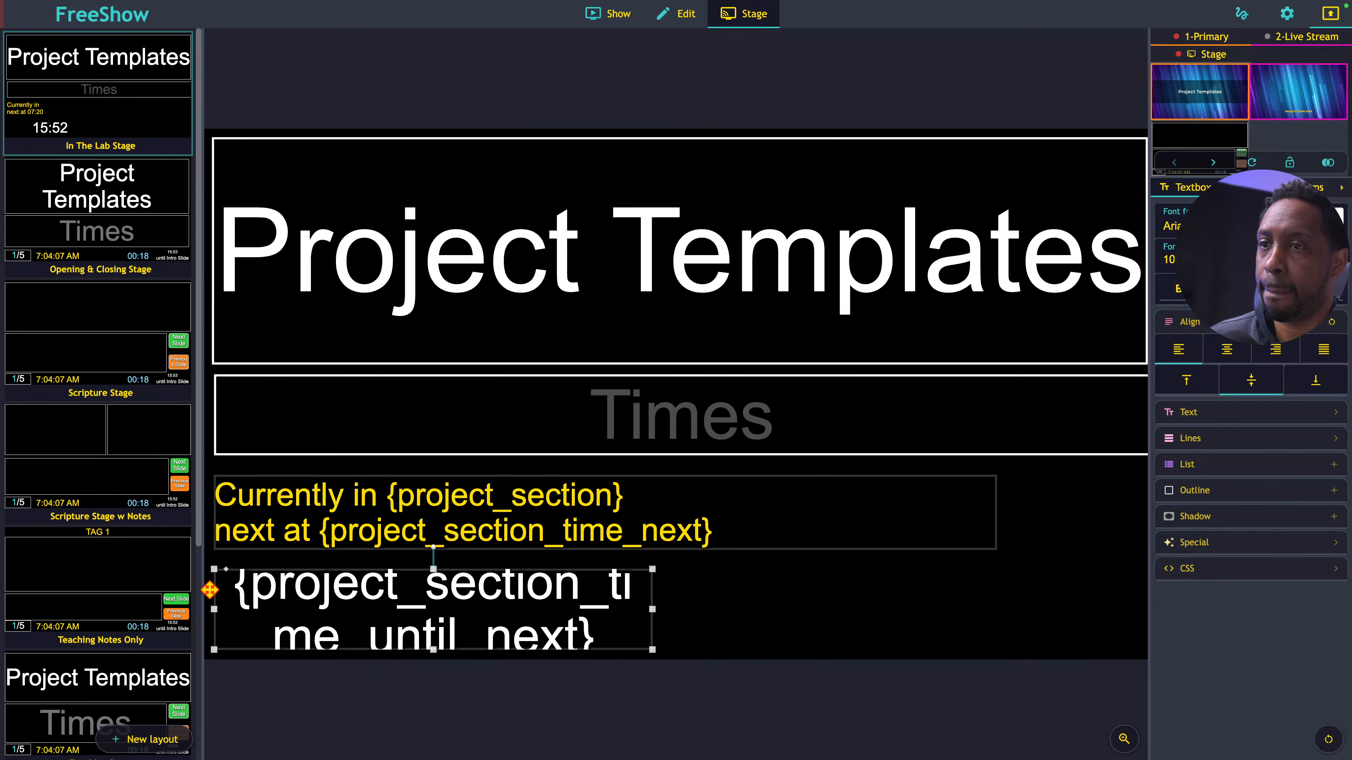
left_click(235, 594)
type("in")
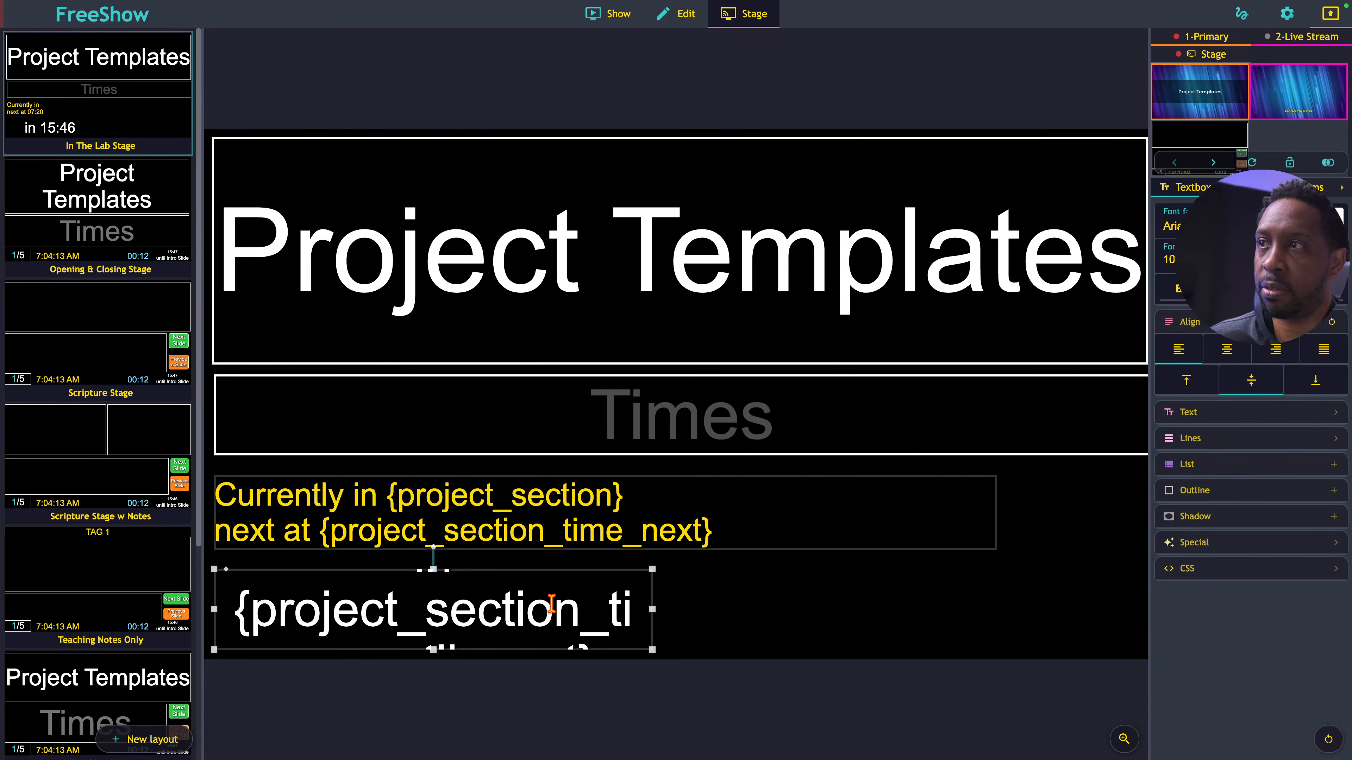
left_click(1178, 349)
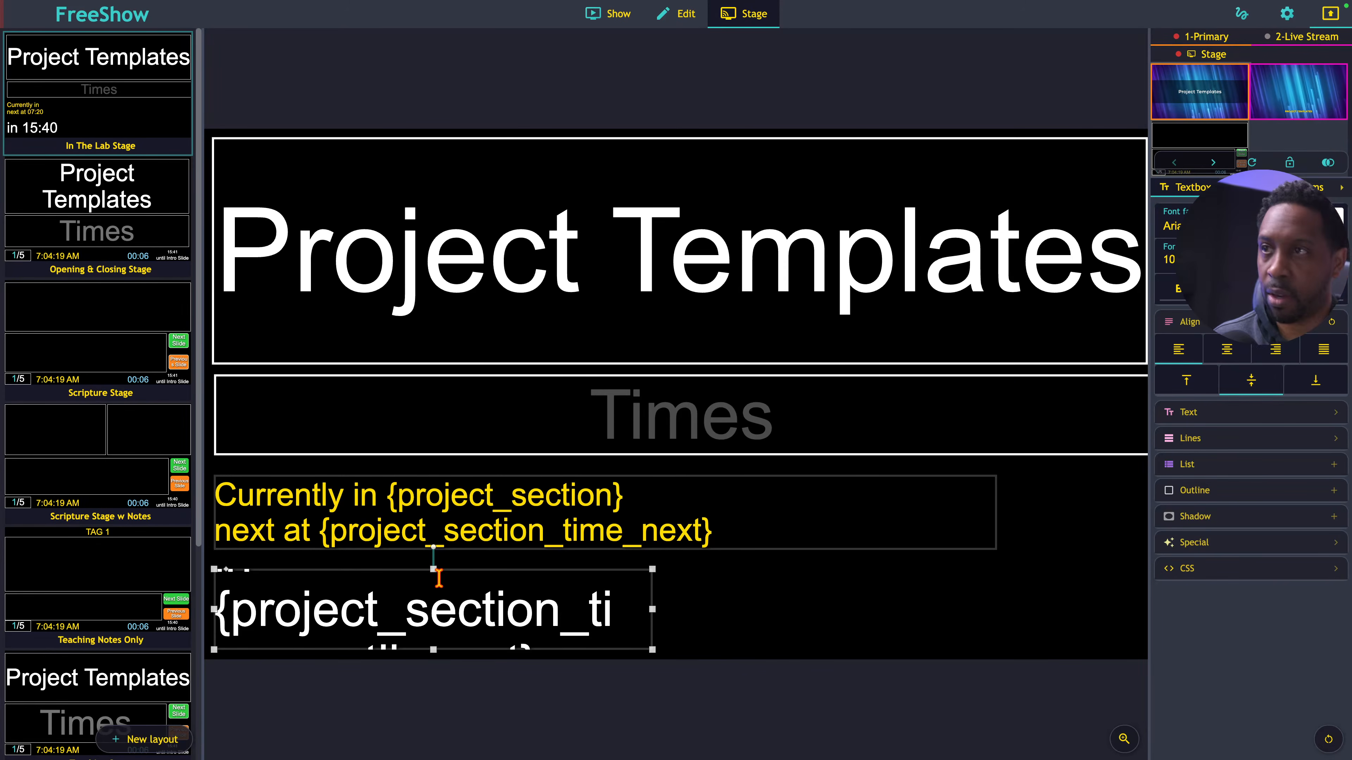
- Make the yellow textbox taller so it fills the gap between the next-slide box and the textbox below
left_click(418, 475)
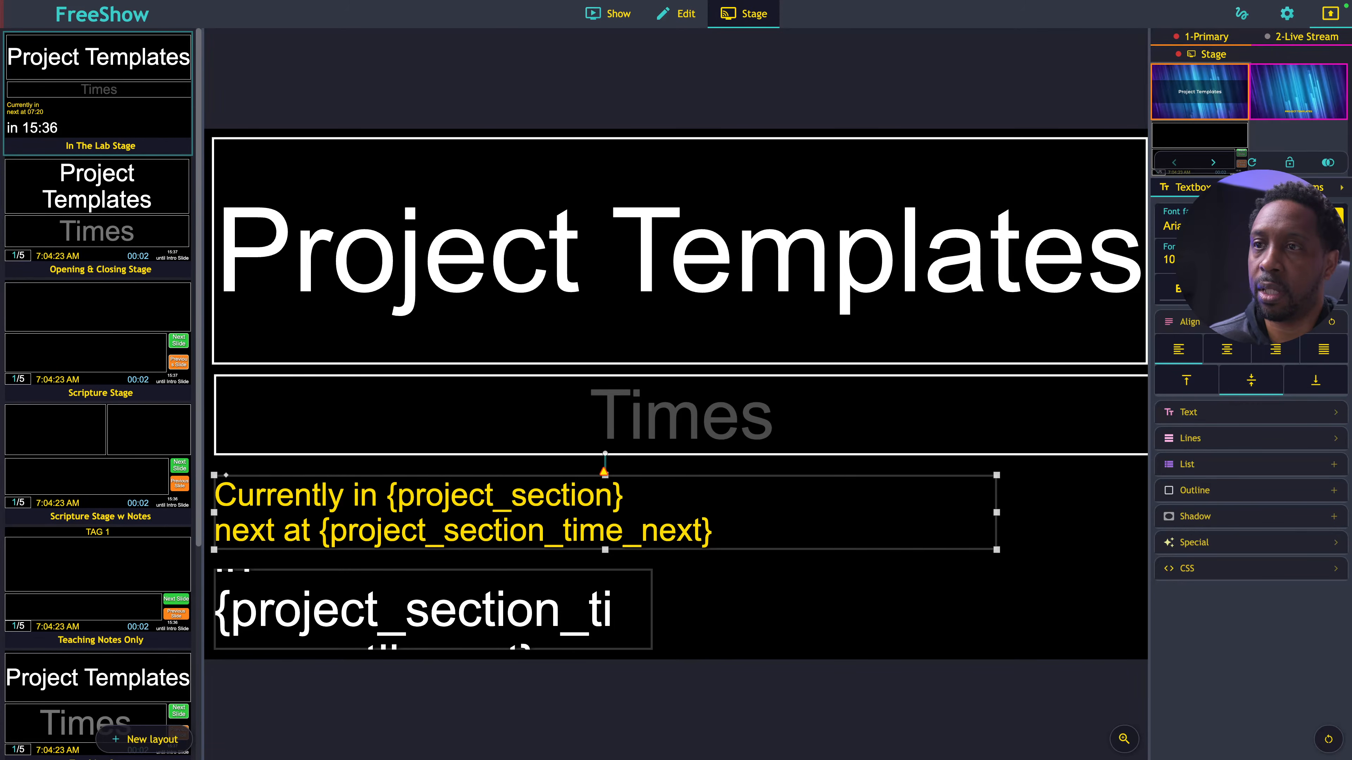
left_click_drag(603, 471, 604, 460)
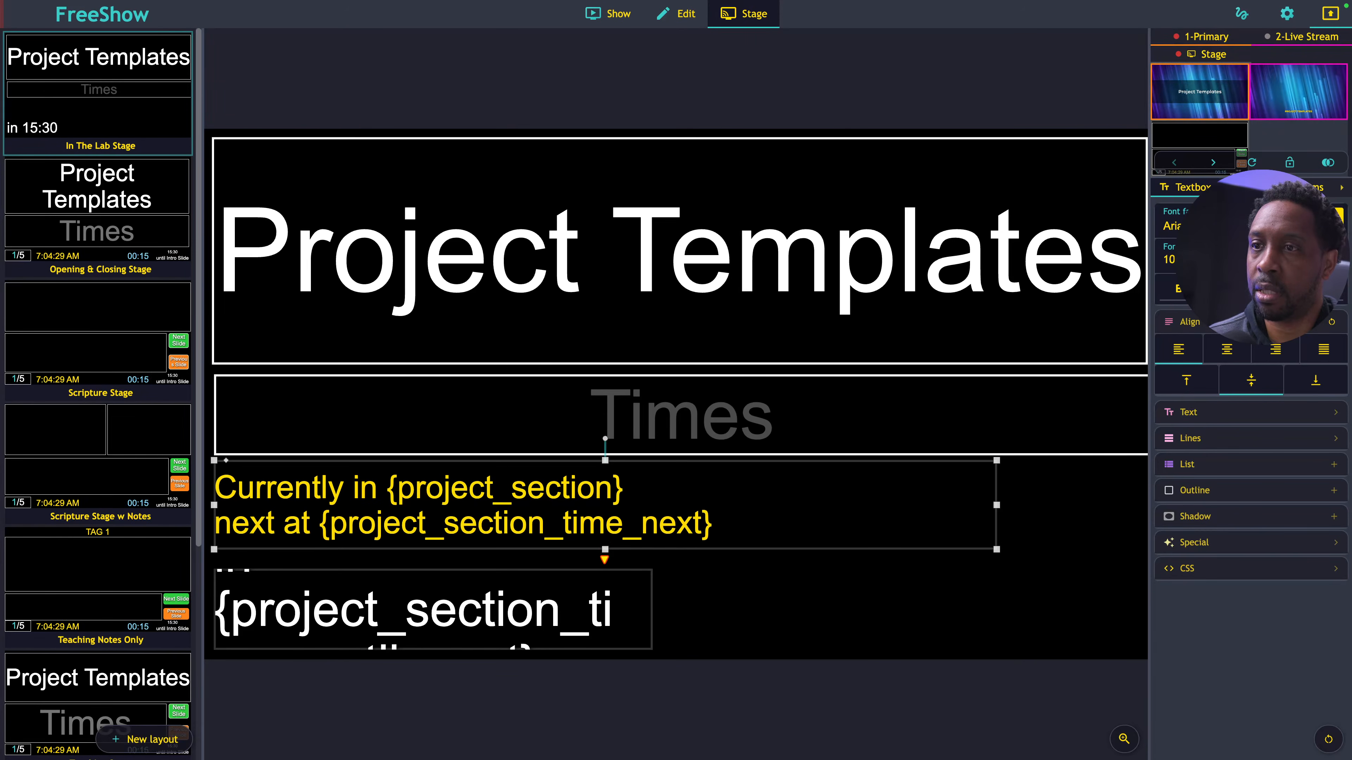
left_click_drag(605, 549, 605, 568)
left_click(763, 631)
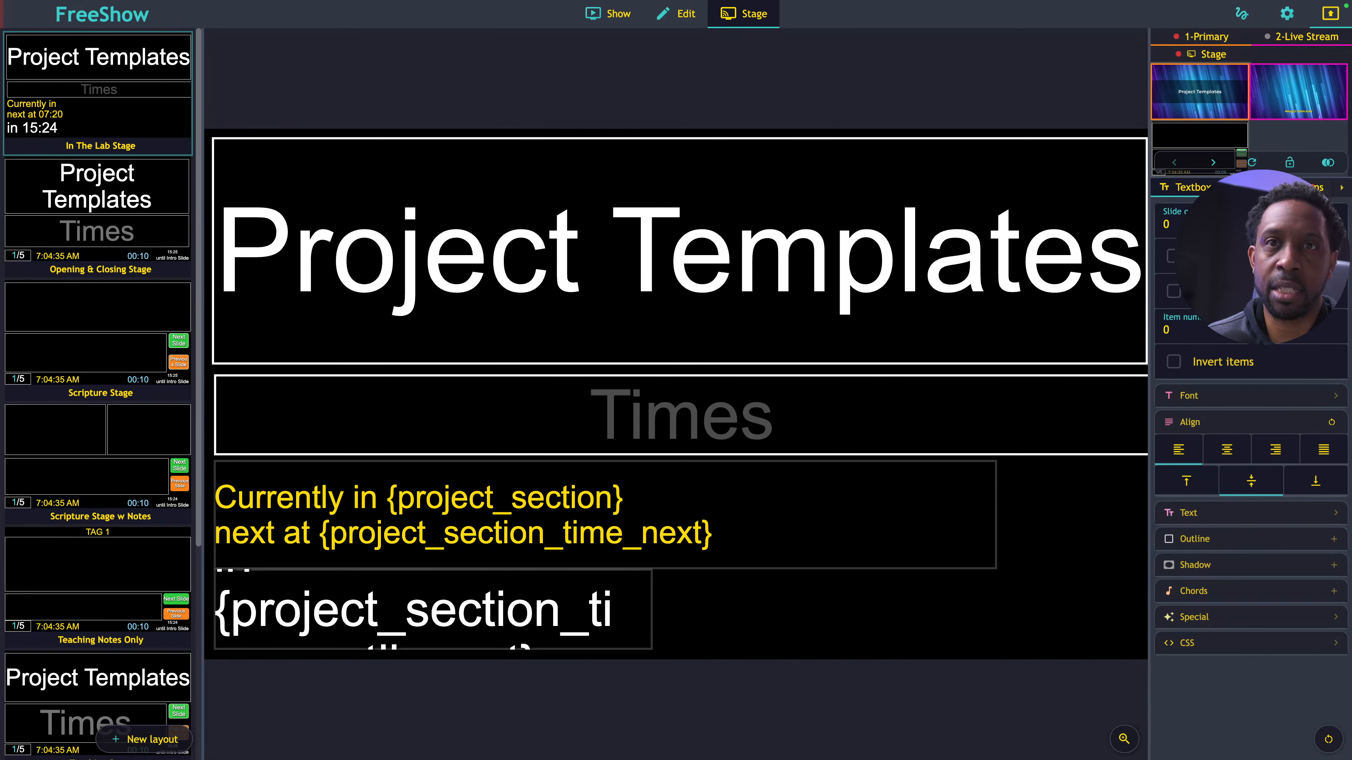
- Add a clock item, place it in the layout's lower right corner, and widen it toward the countdown textbox
left_click(1312, 187)
left_click(1300, 323)
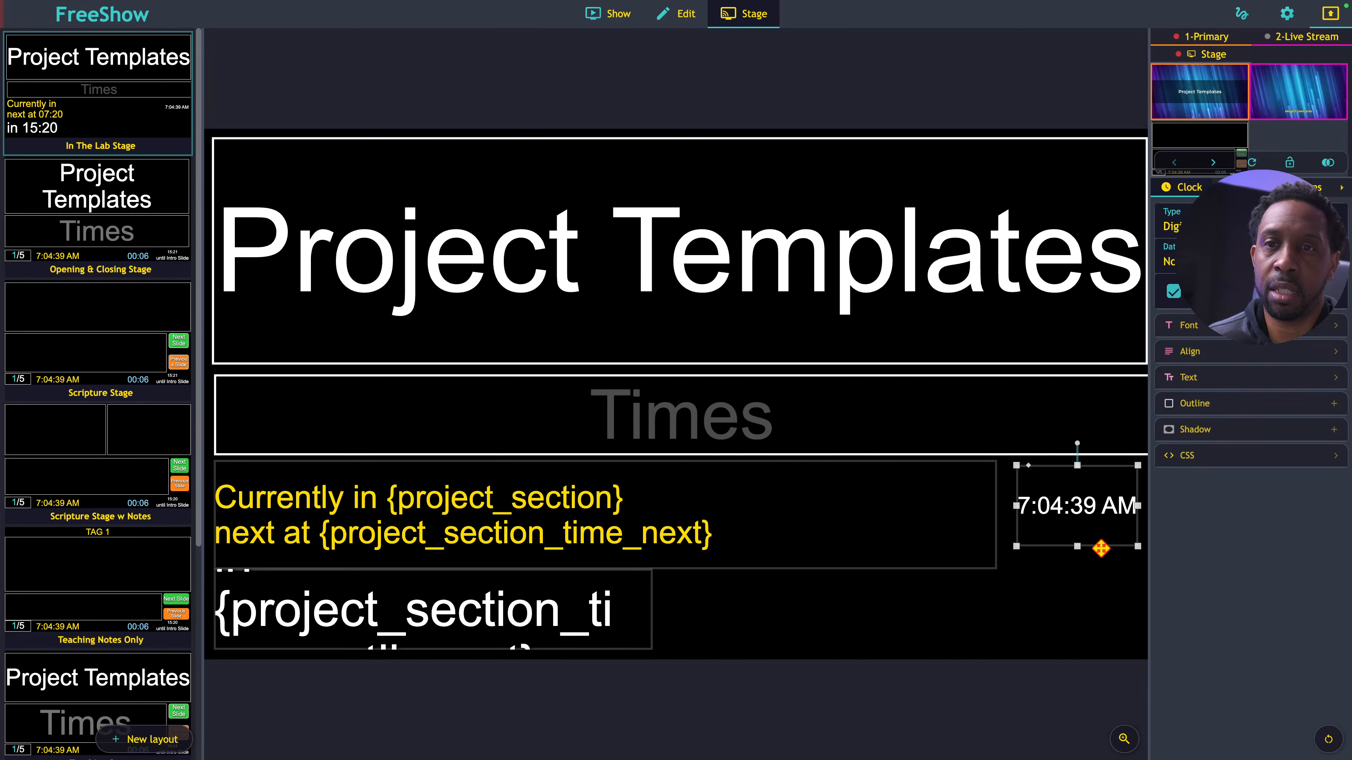
left_click_drag(1101, 546, 1102, 655)
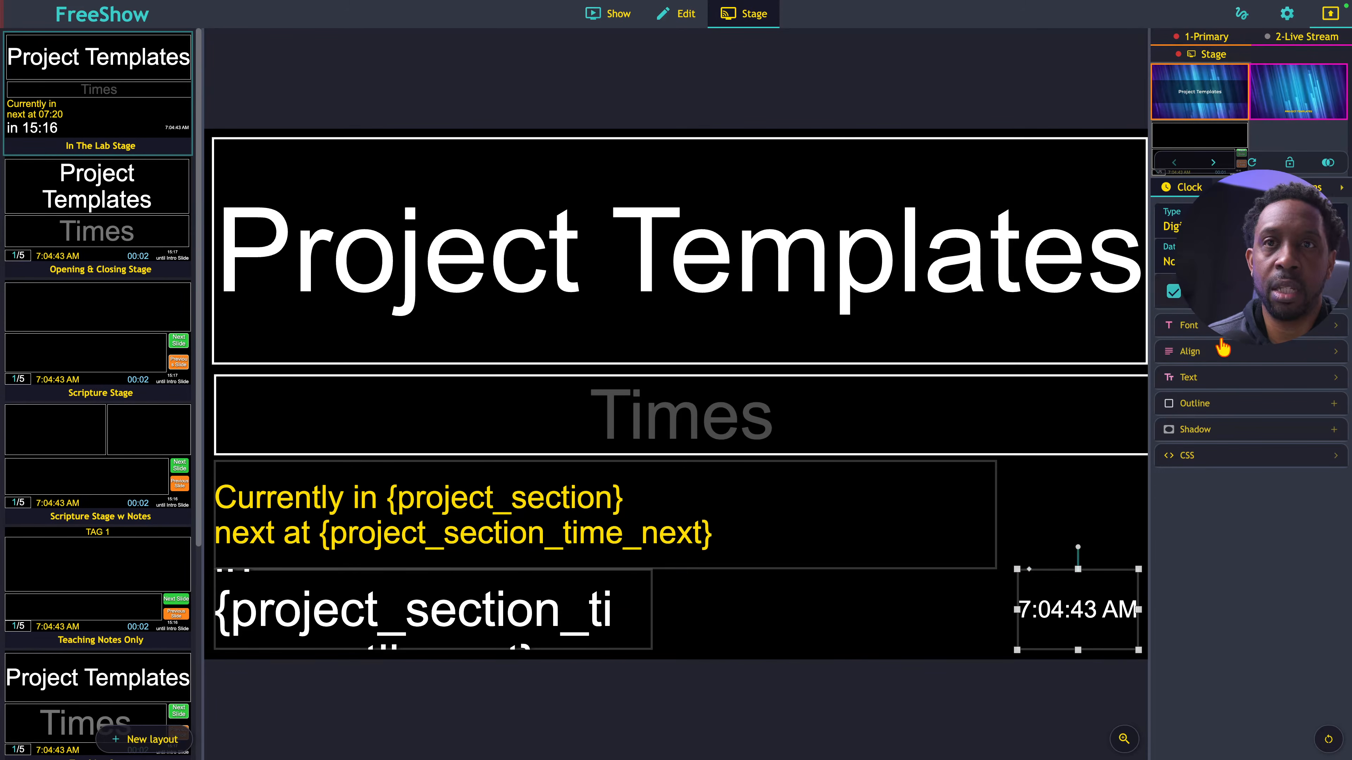
left_click_drag(1017, 609, 737, 608)
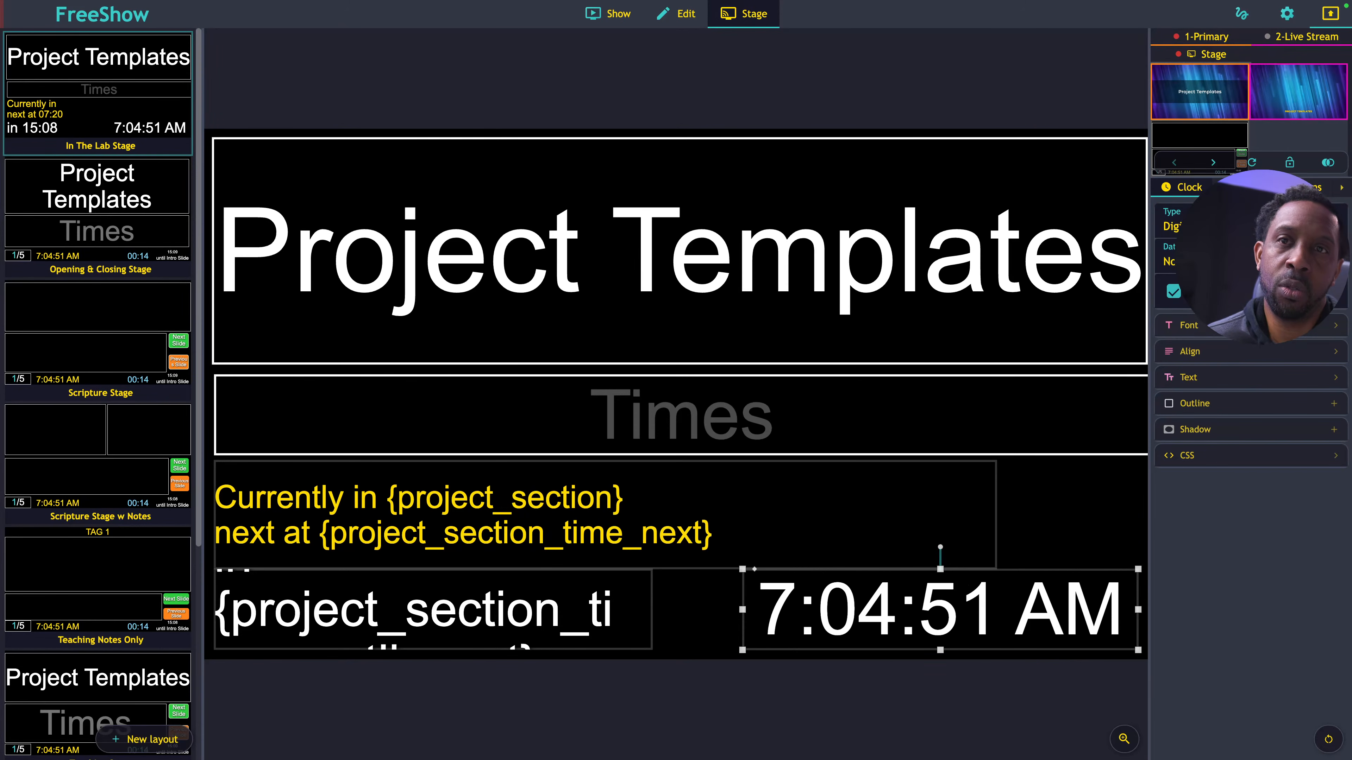
- Set the clock's font color to light blue
left_click(1185, 325)
left_click(1328, 354)
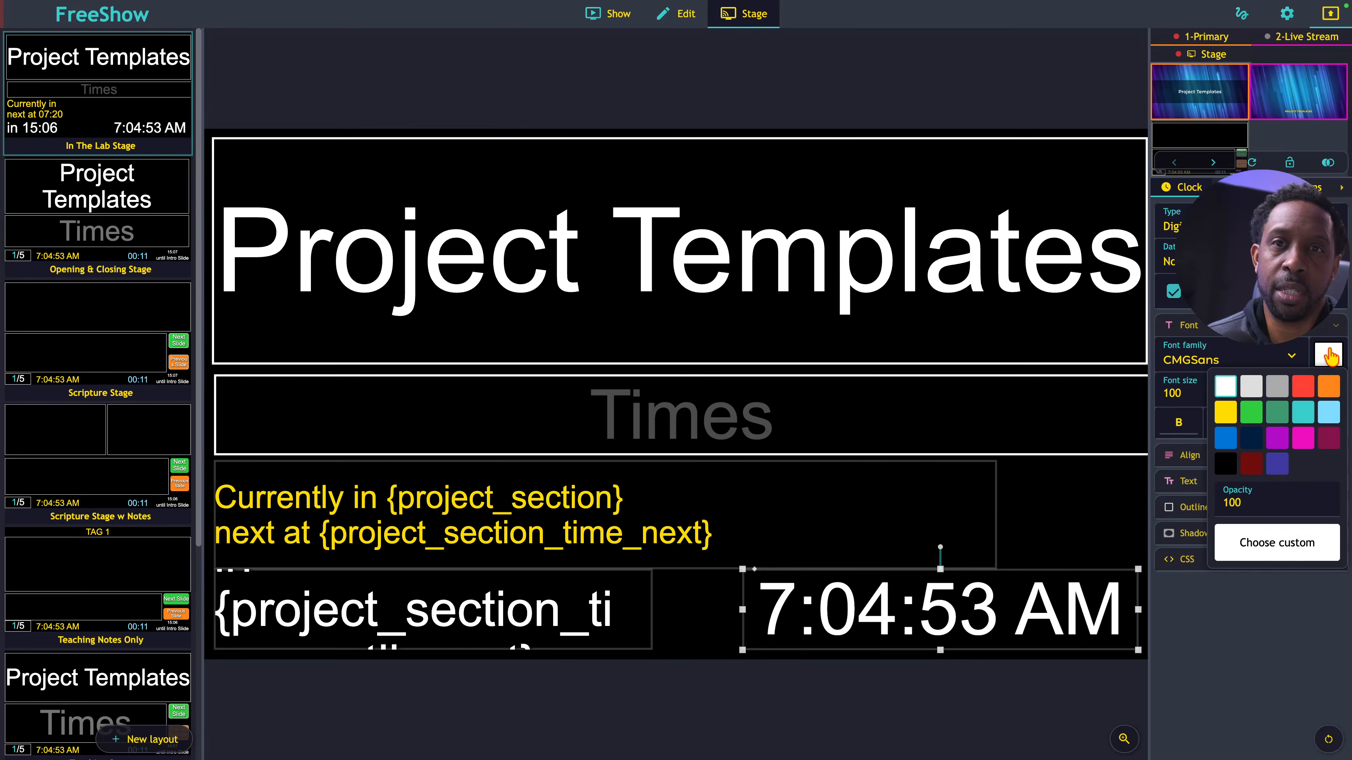
left_click(1328, 413)
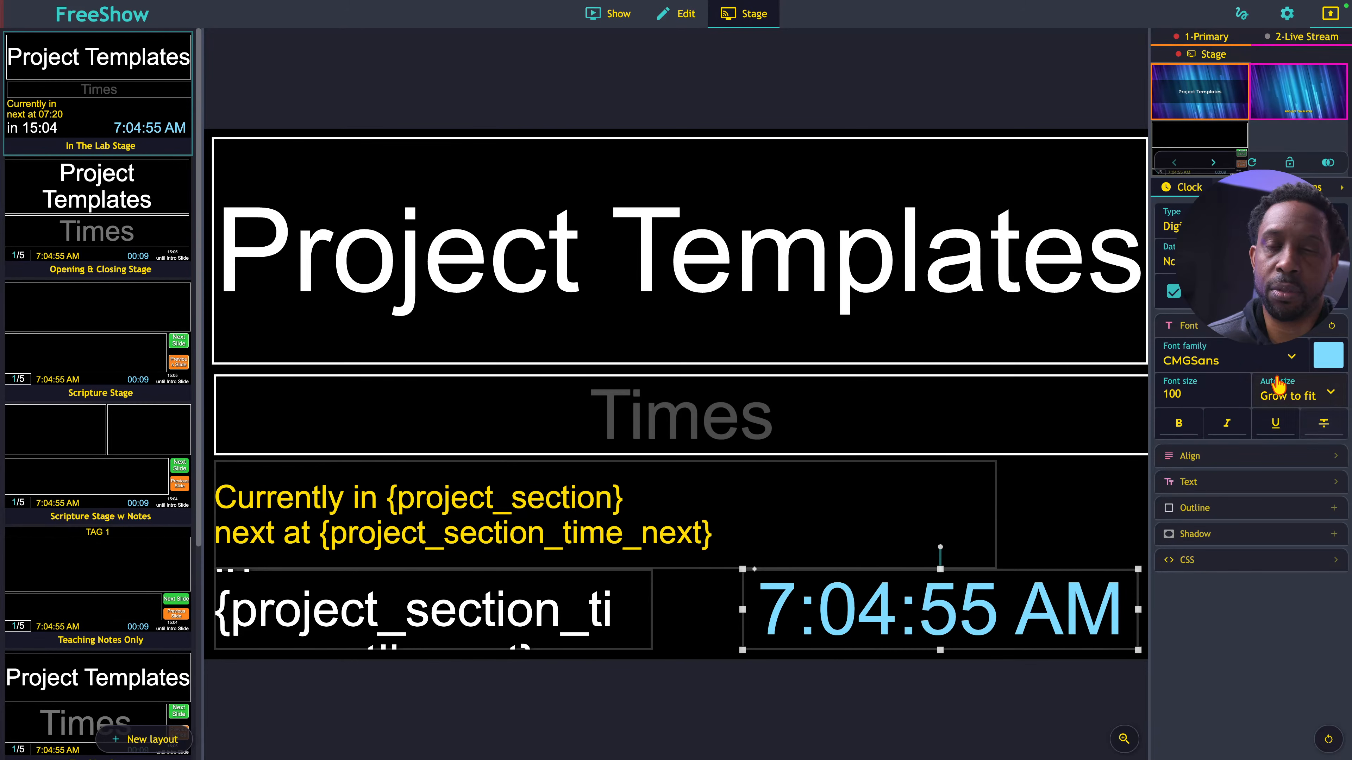
- Show the date with its full month name in the clock, widen the item slightly, and lower its upper edge
left_click(1250, 256)
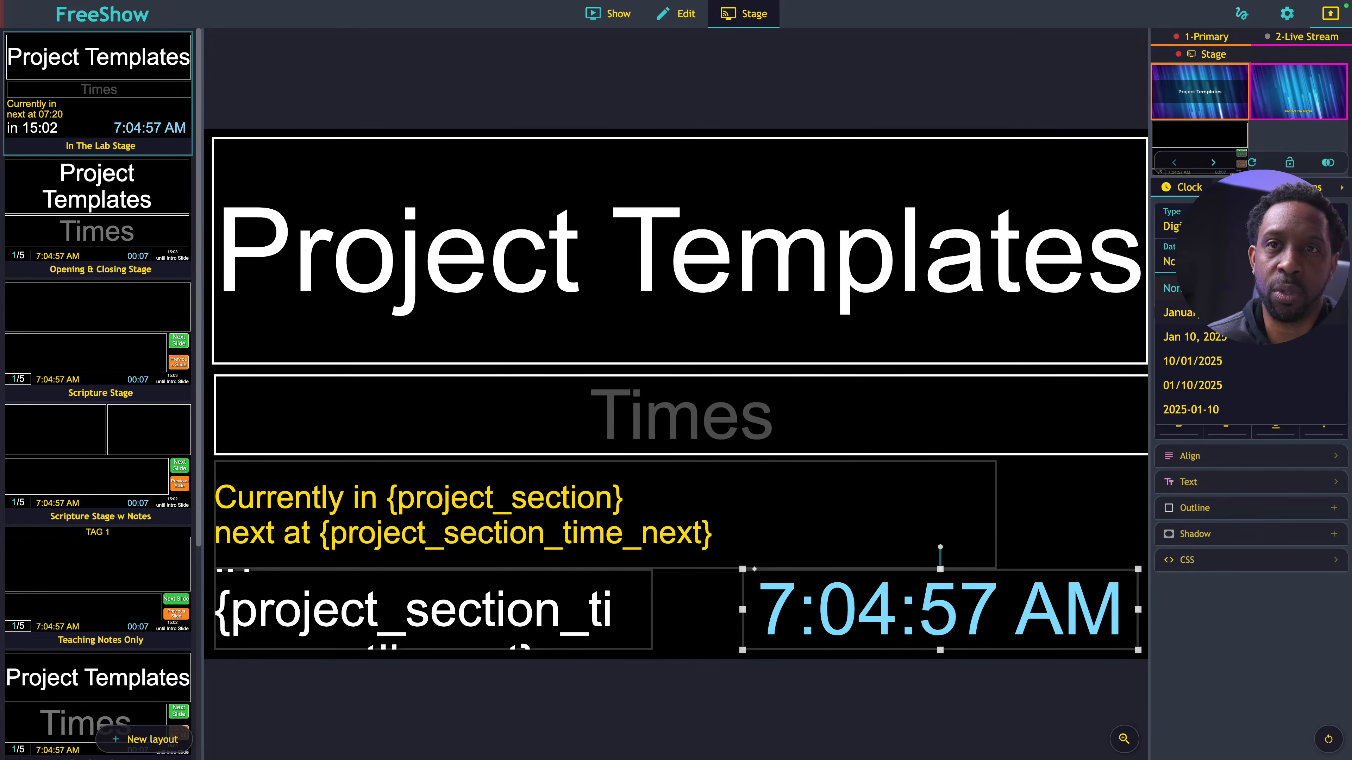
left_click(1245, 312)
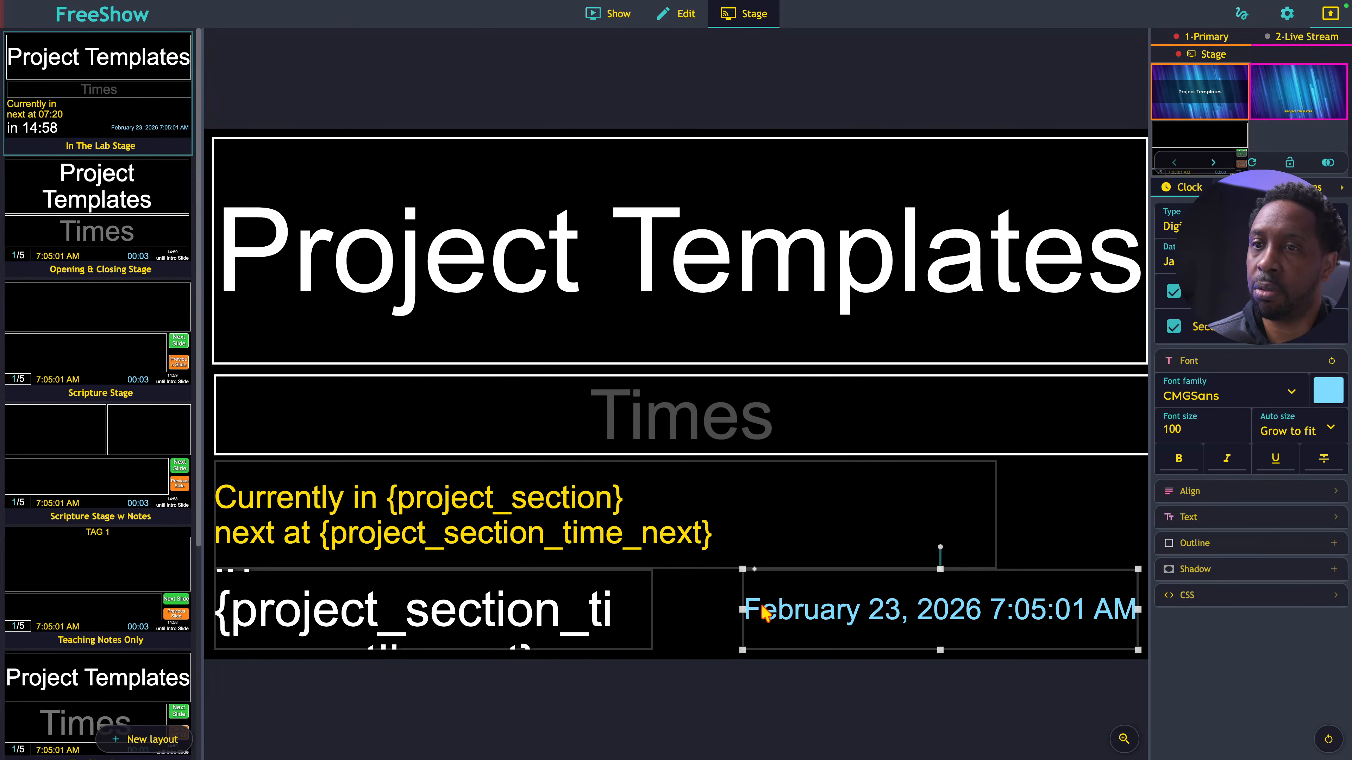
left_click_drag(737, 606, 682, 607)
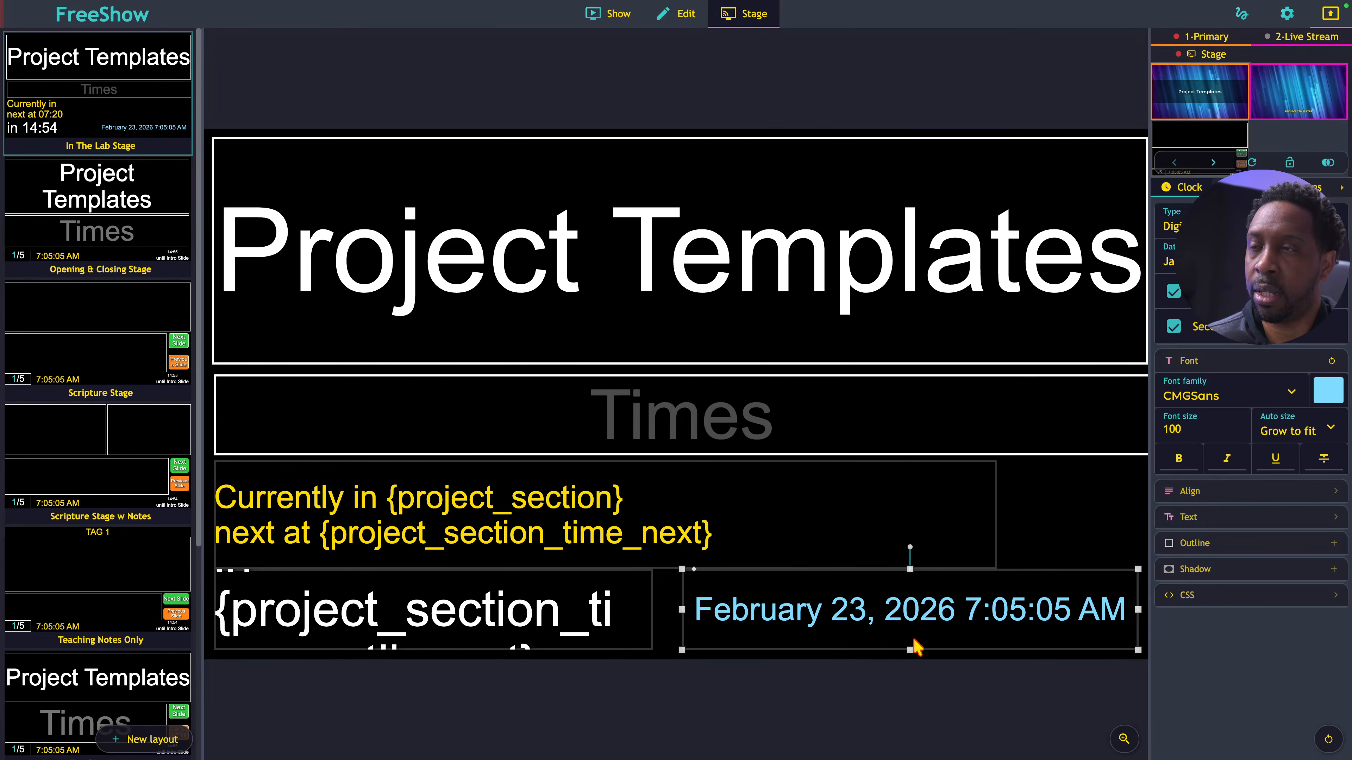
left_click_drag(906, 565, 906, 588)
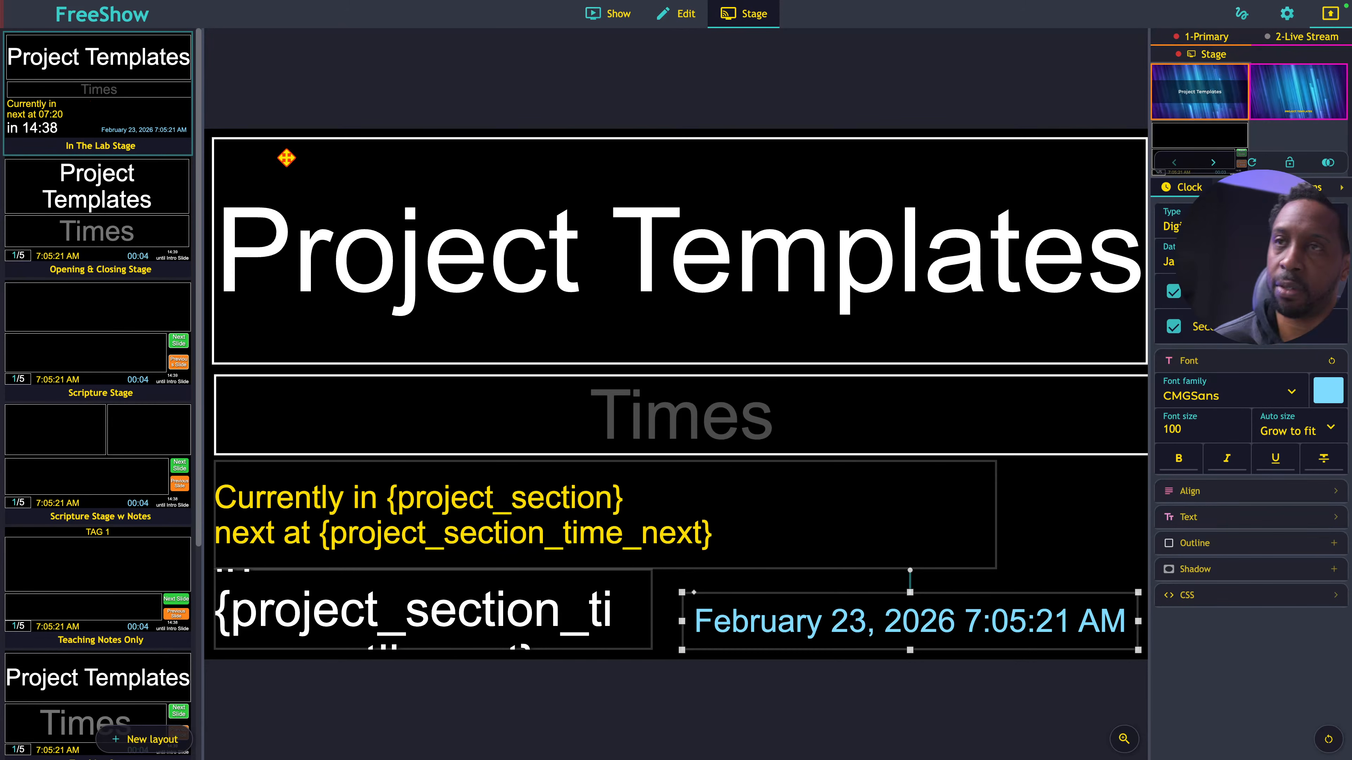
- Set the time of the project's Intro Slide section to 07:00 AM
left_click(608, 15)
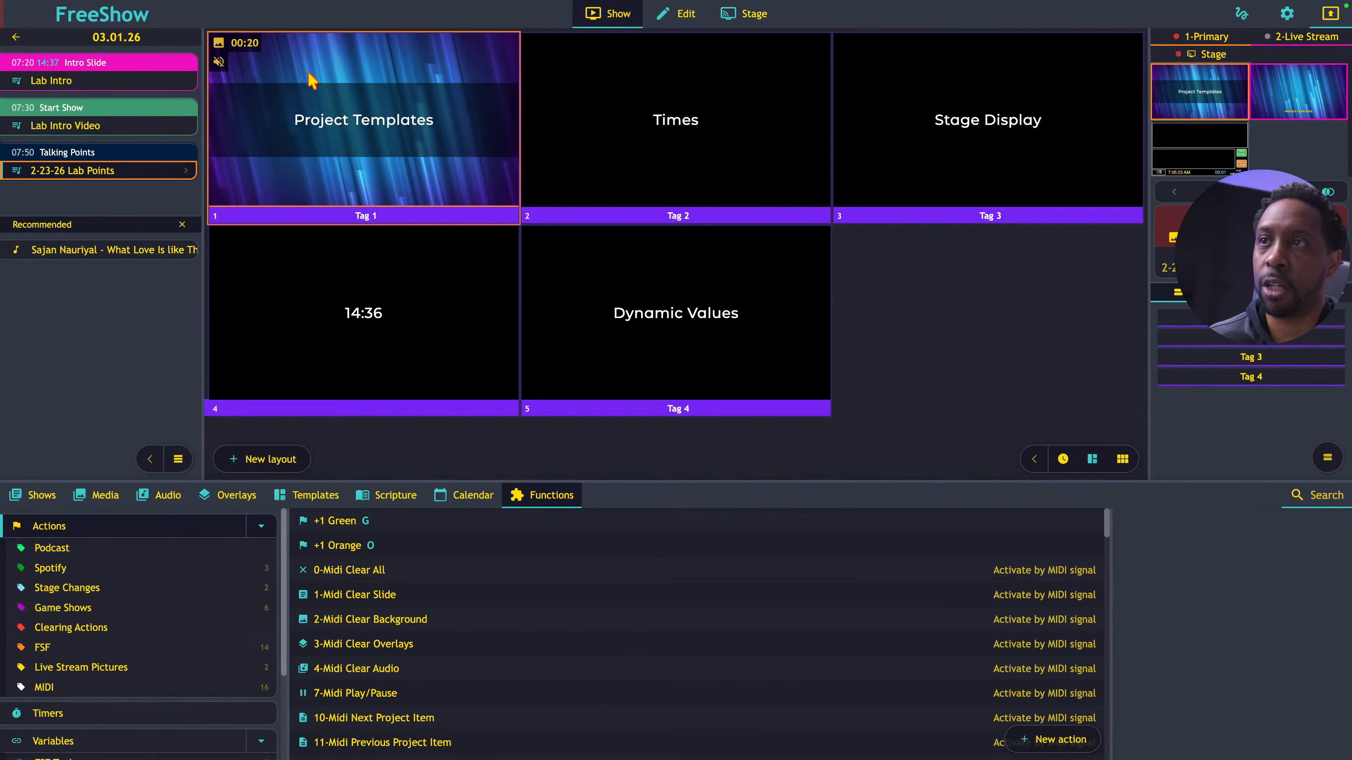
left_click(28, 68)
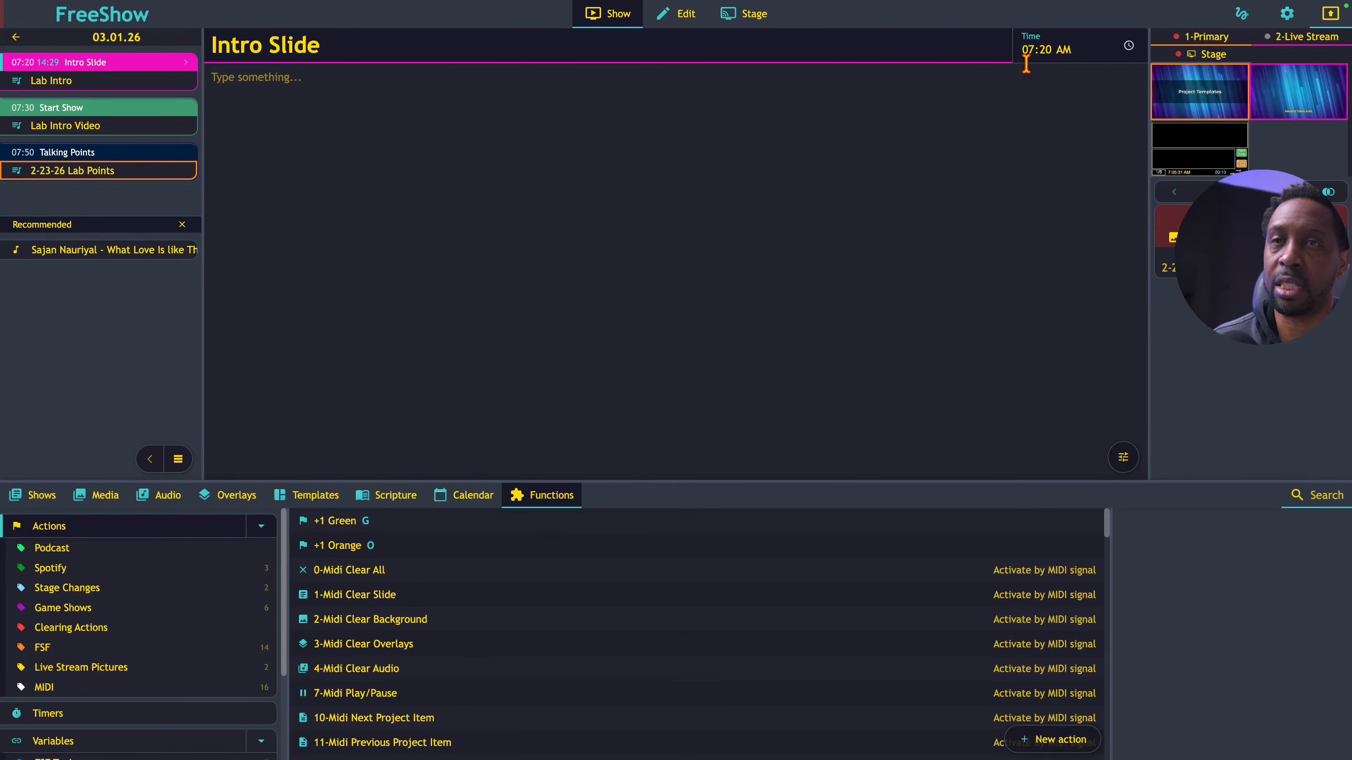
left_click(1031, 51)
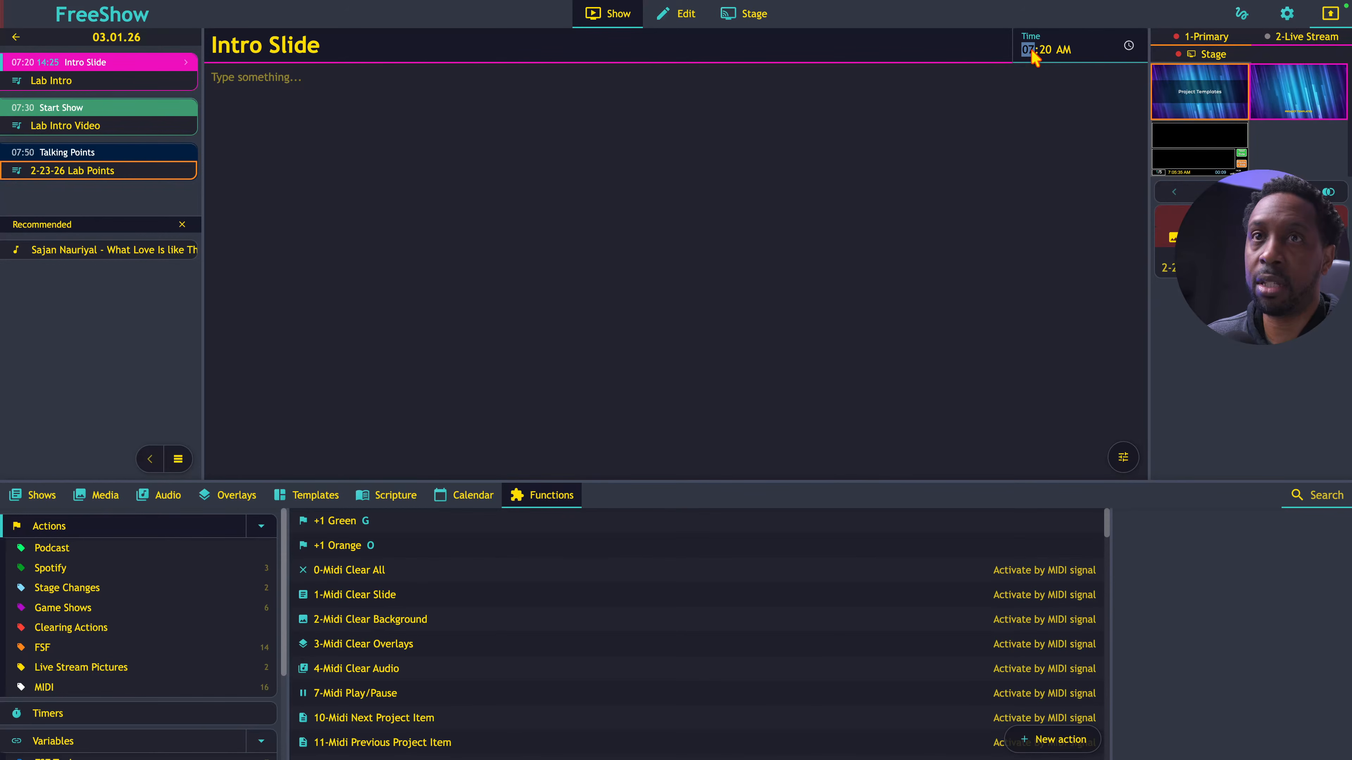
key("Right")
type("00")
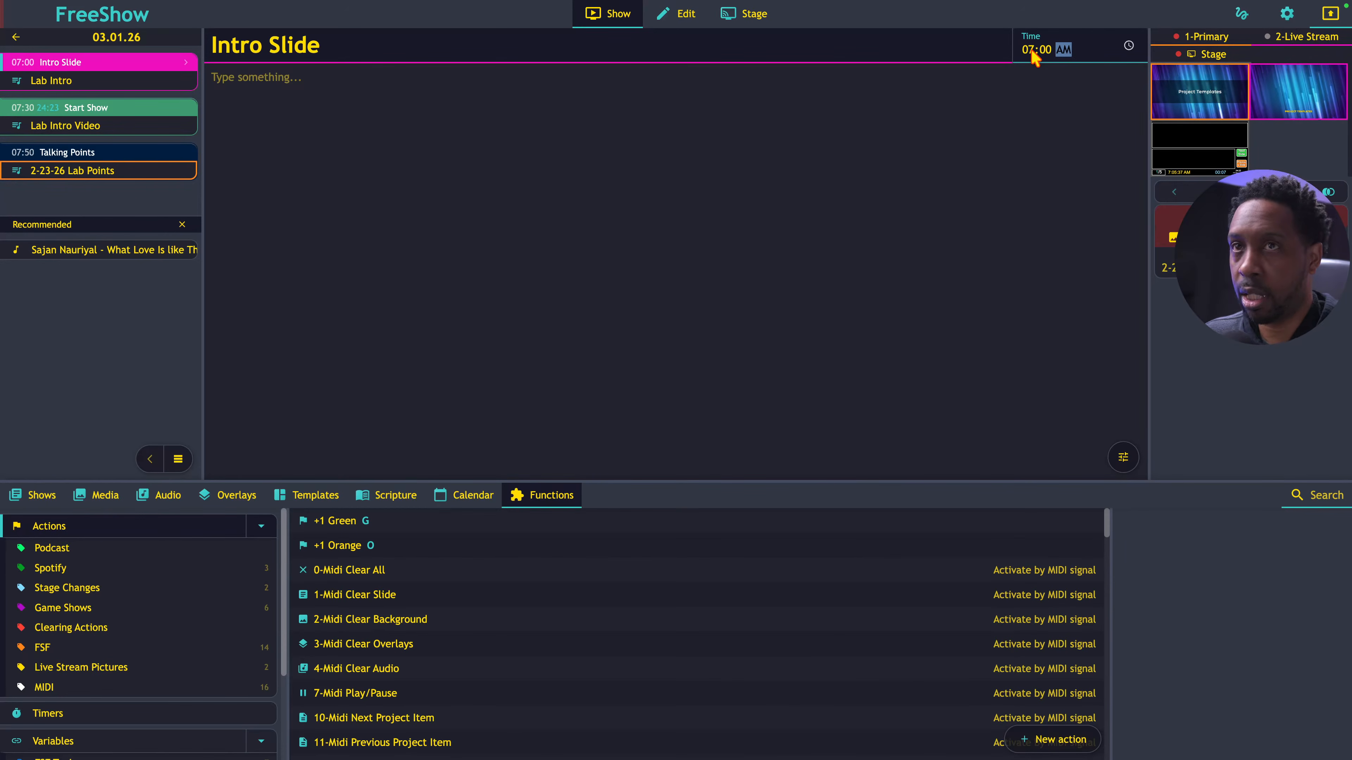
key("Return")
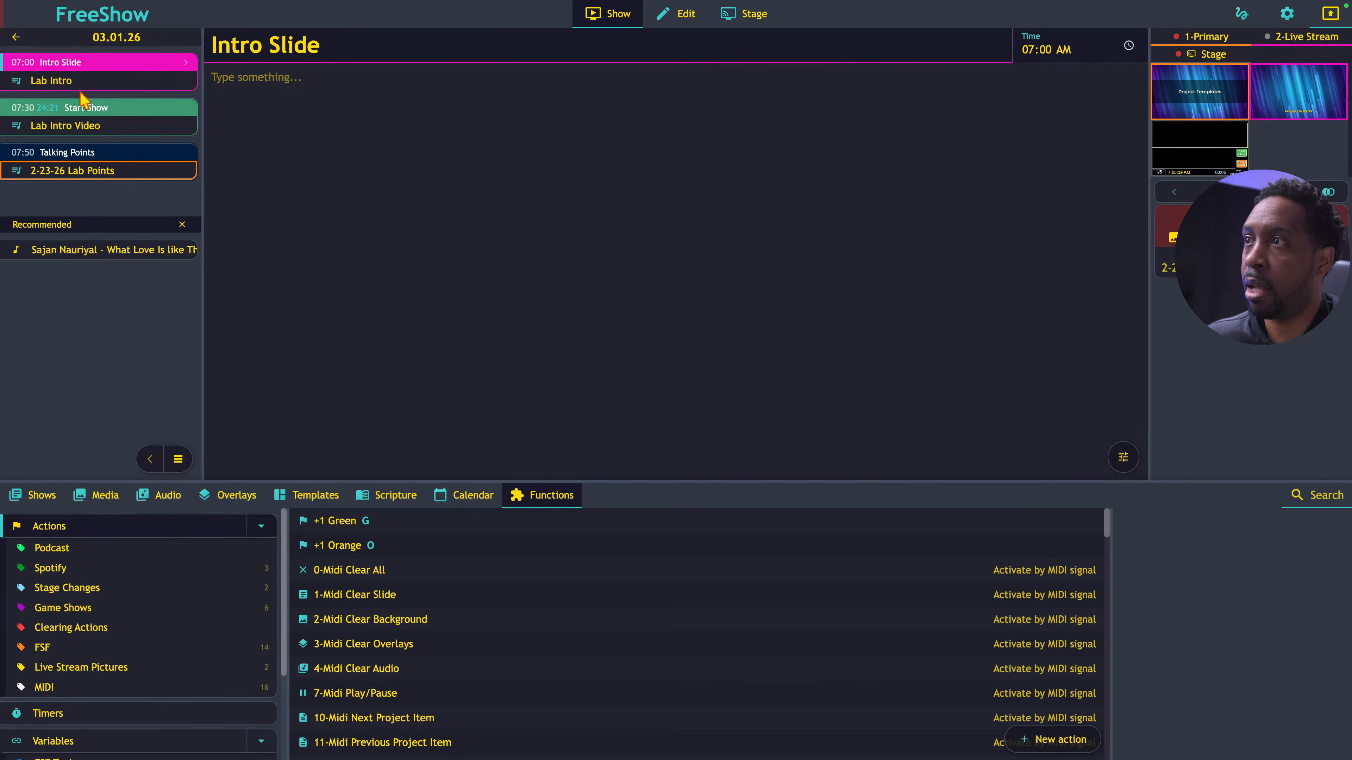
- Set the time of the project's Start Show section to 07:15 AM
left_click(21, 112)
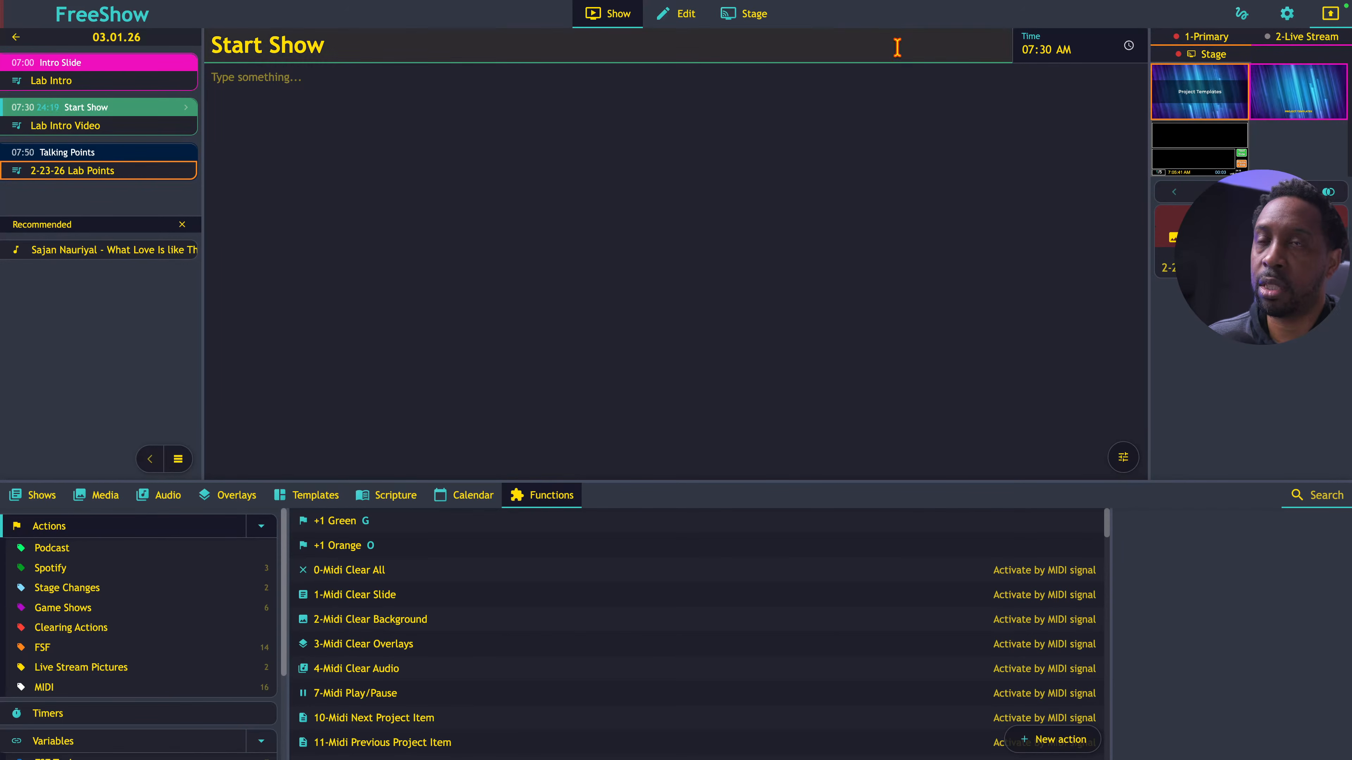
left_click(1046, 53)
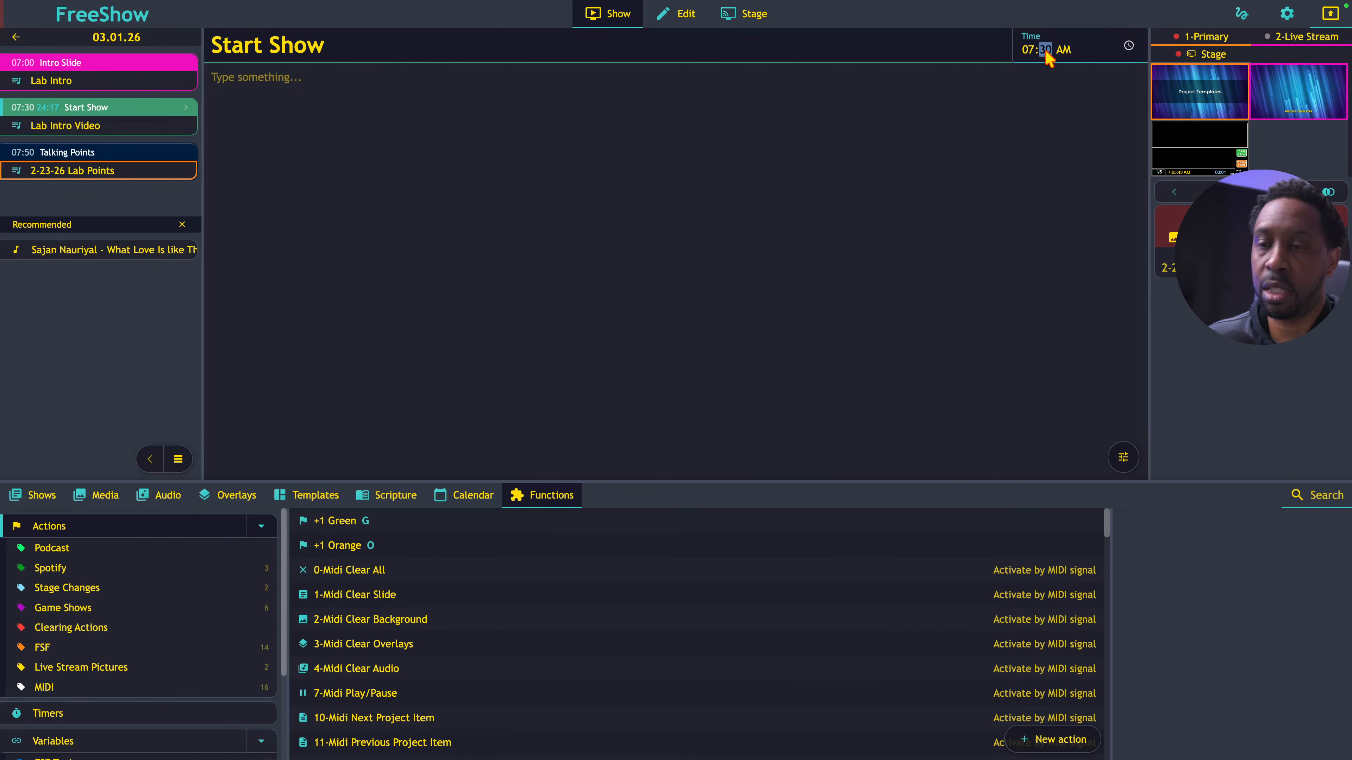
type("15")
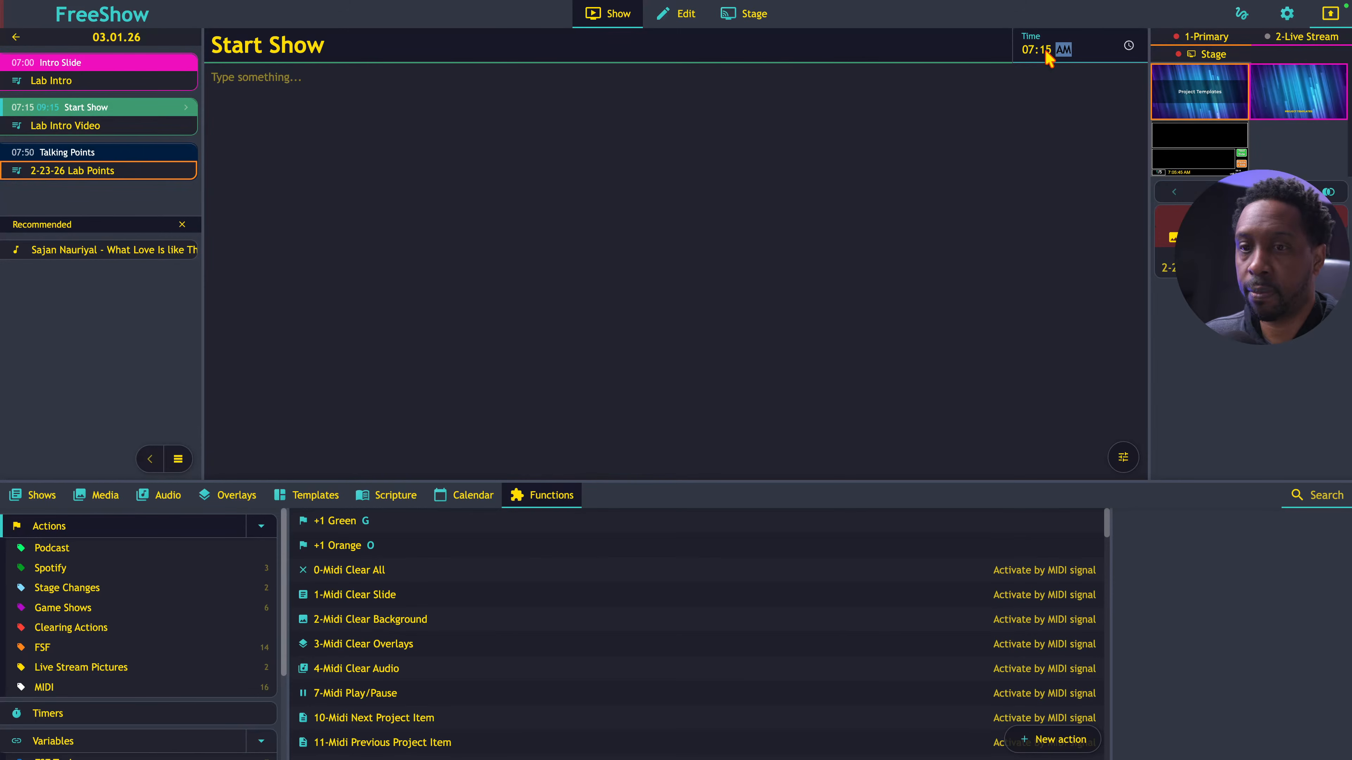
key("Return")
- Set the time of the project's Talking Points section to 07:30 AM
left_click(85, 155)
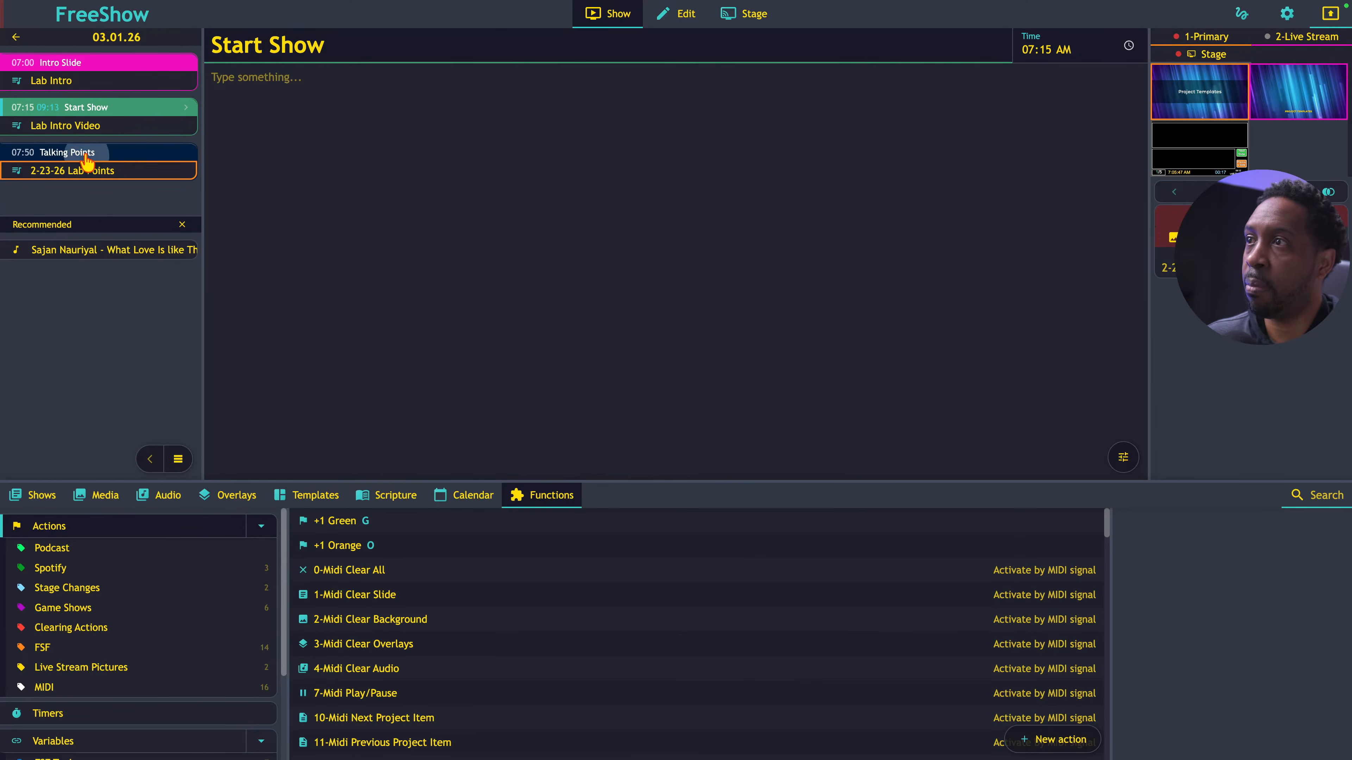
left_click(1045, 53)
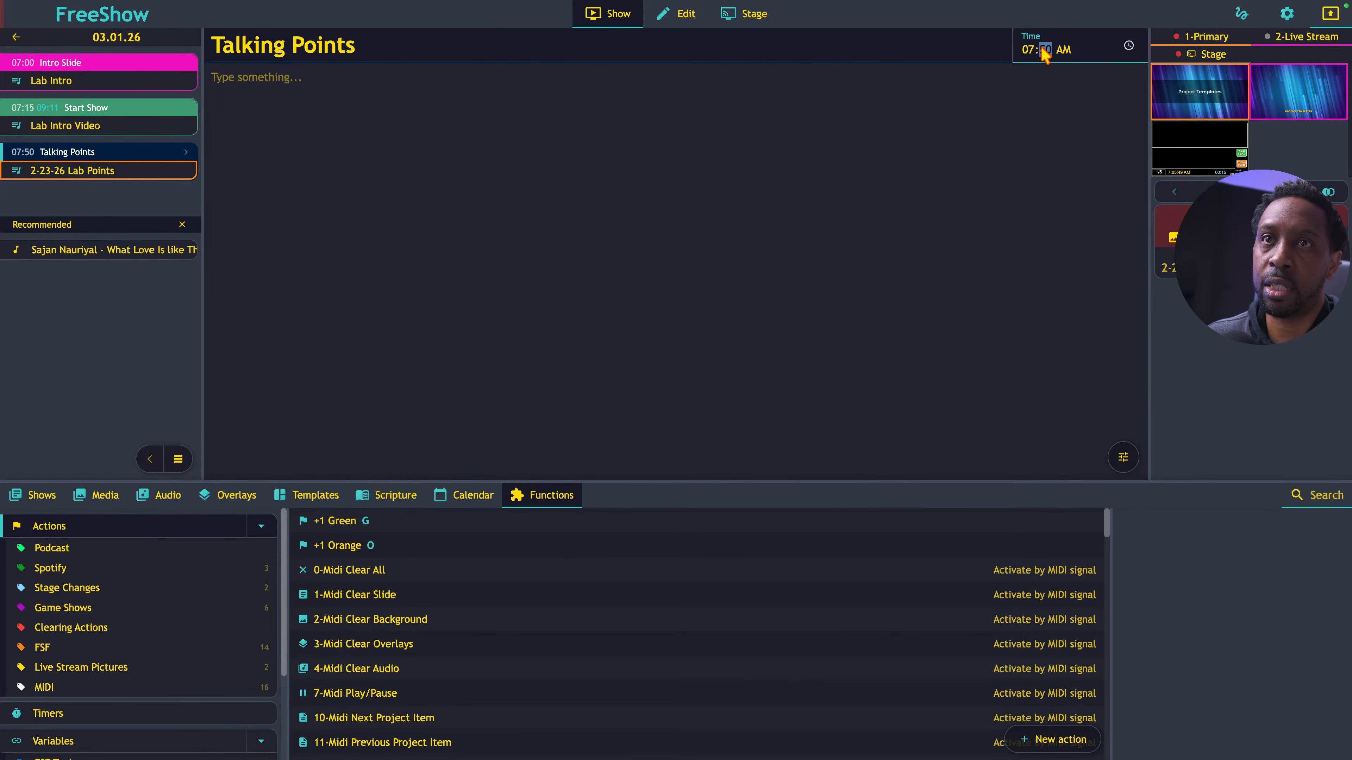
type("30")
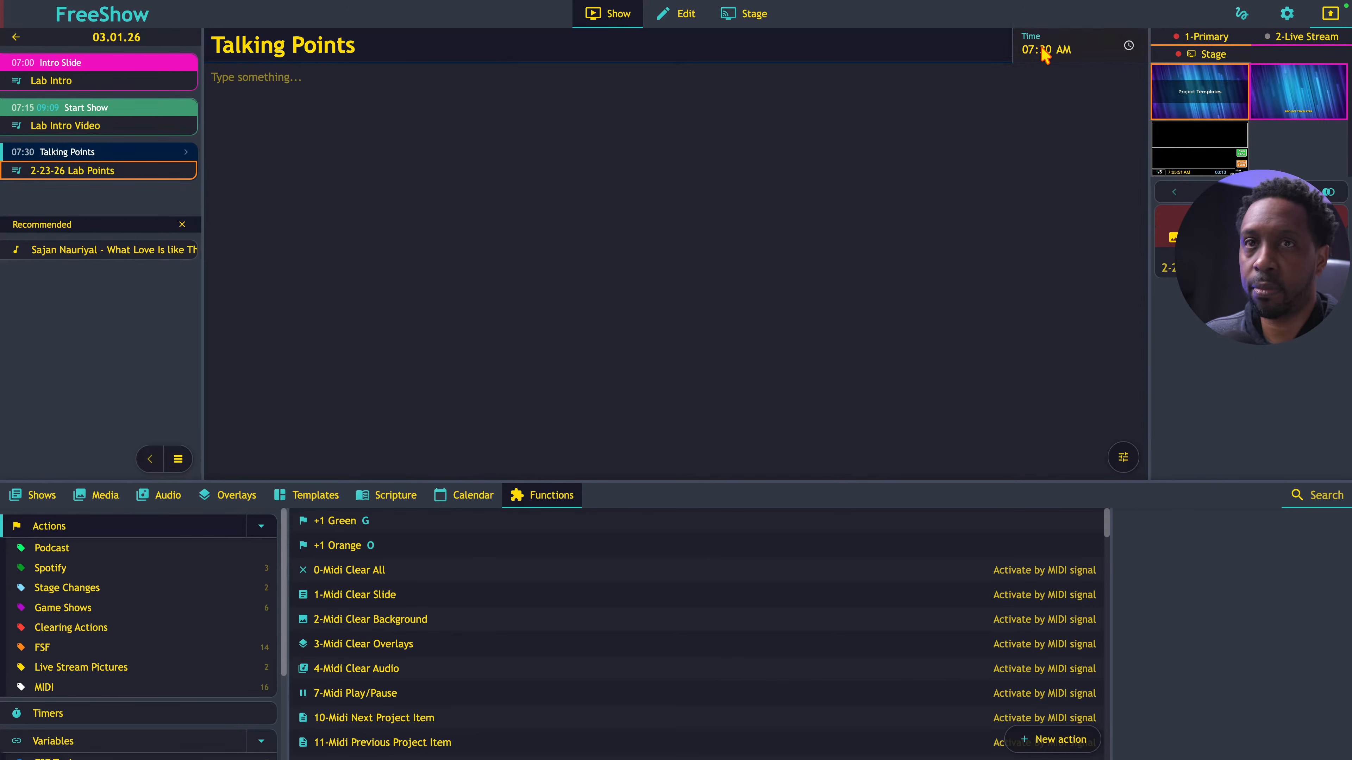
key("Return")
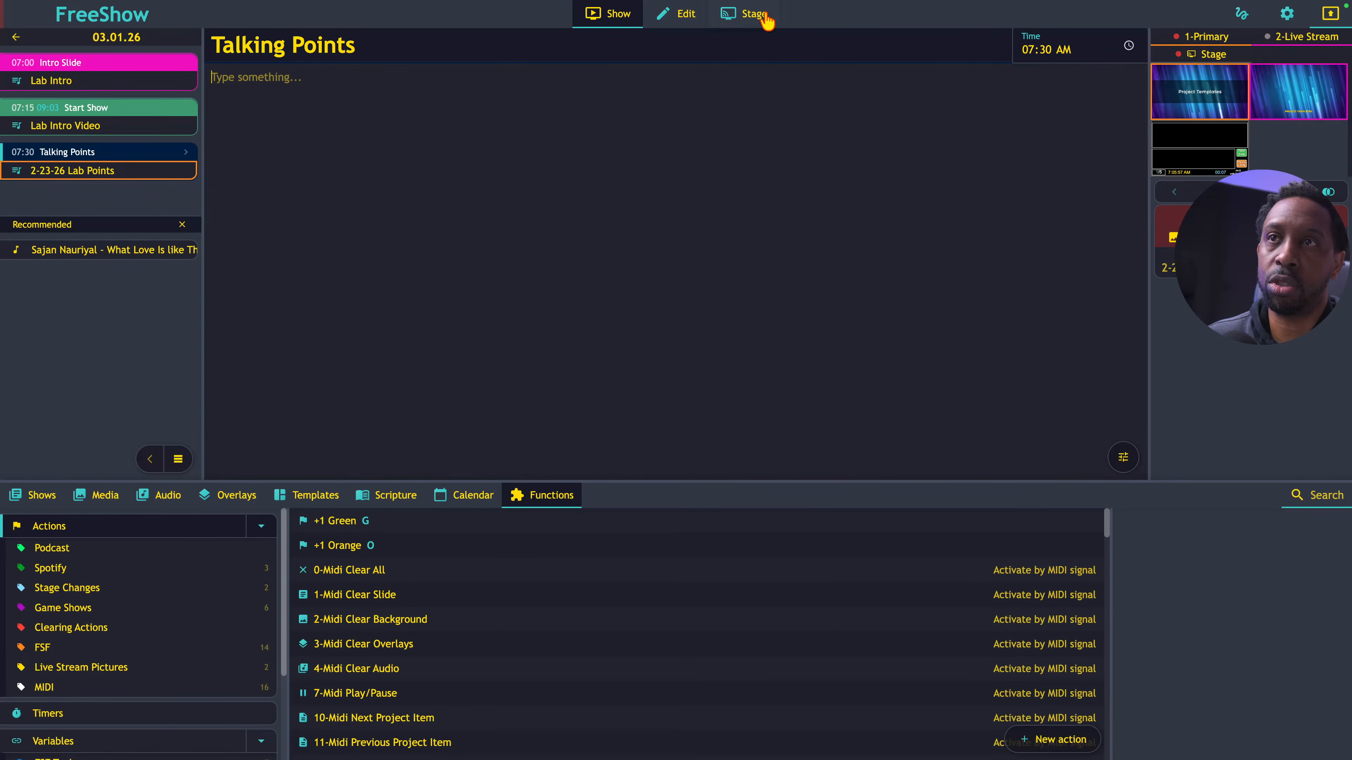
- Assign the In The Lab Stage layout to the Stage output and enlarge that output's preview
right_click(1186, 152)
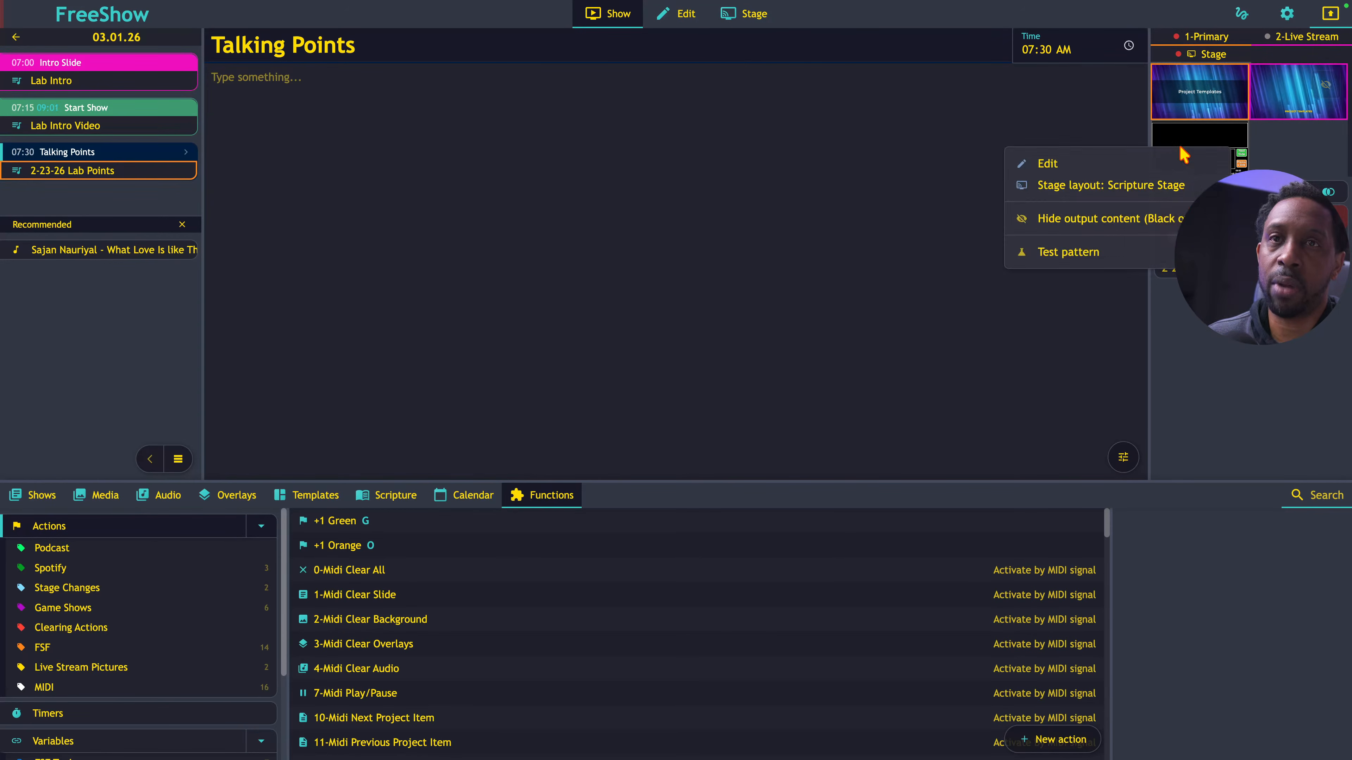
left_click(1059, 164)
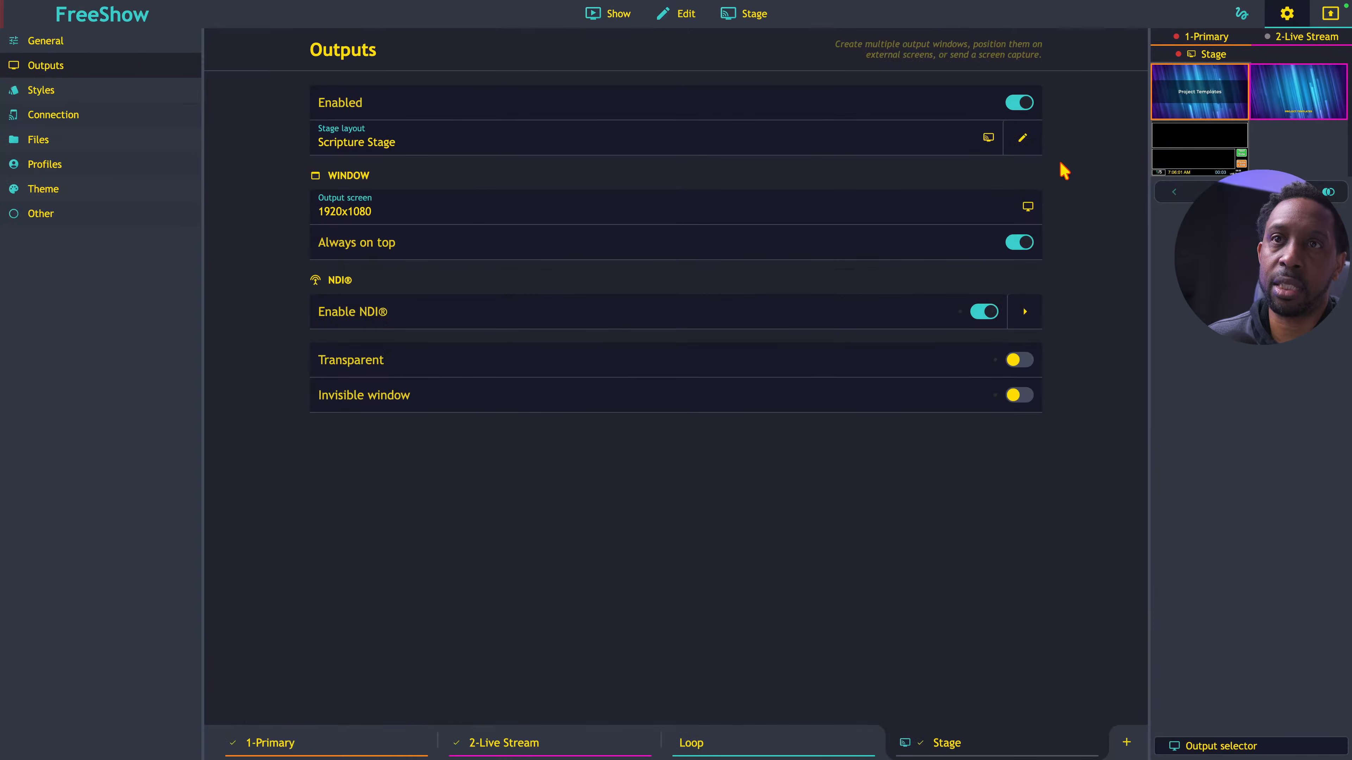
left_click(664, 151)
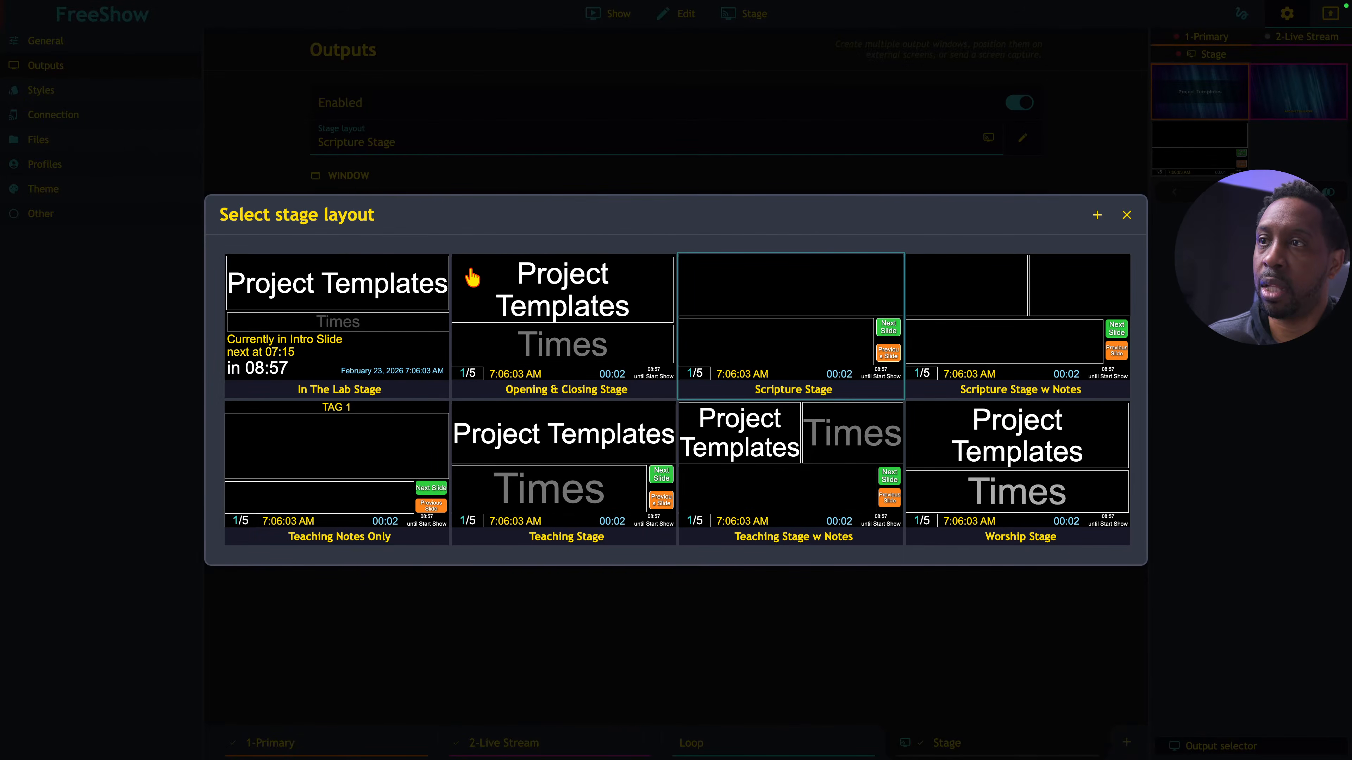
left_click(383, 330)
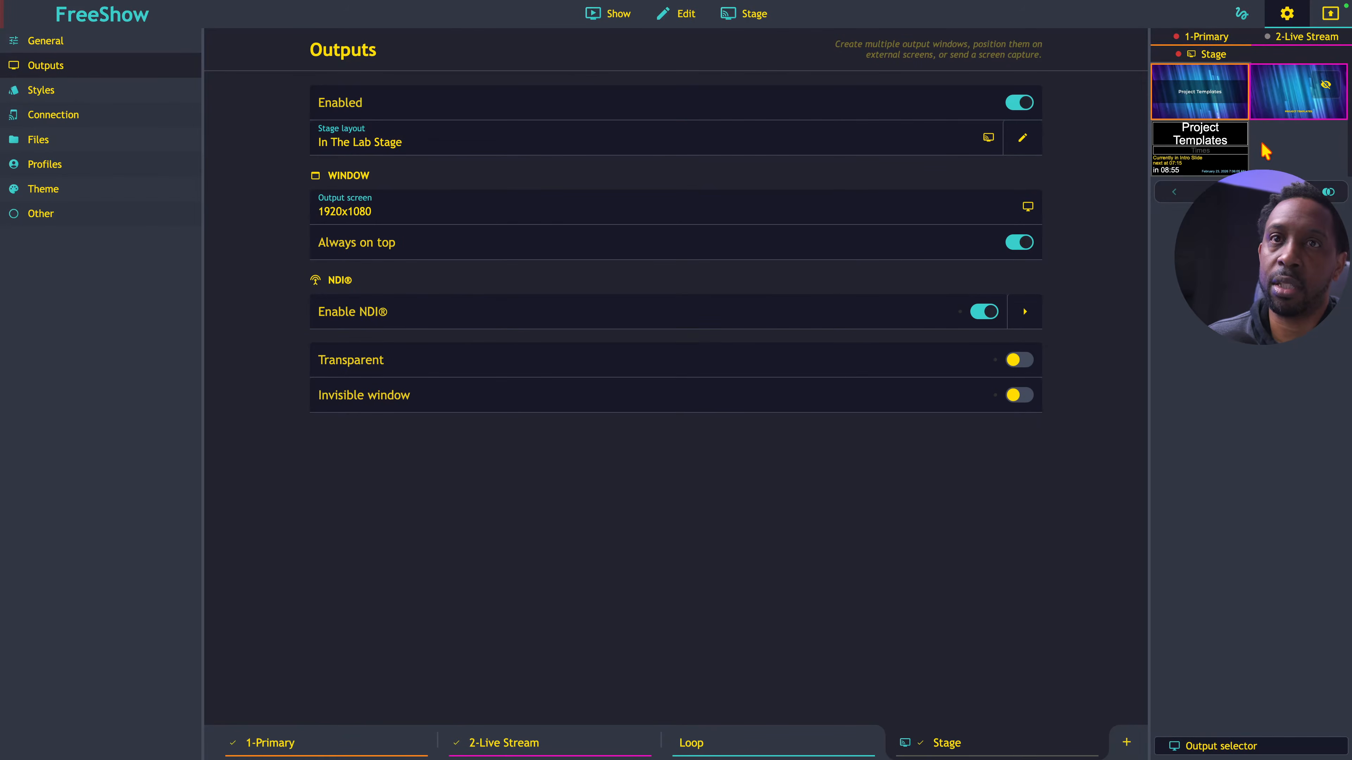
left_click(1189, 164)
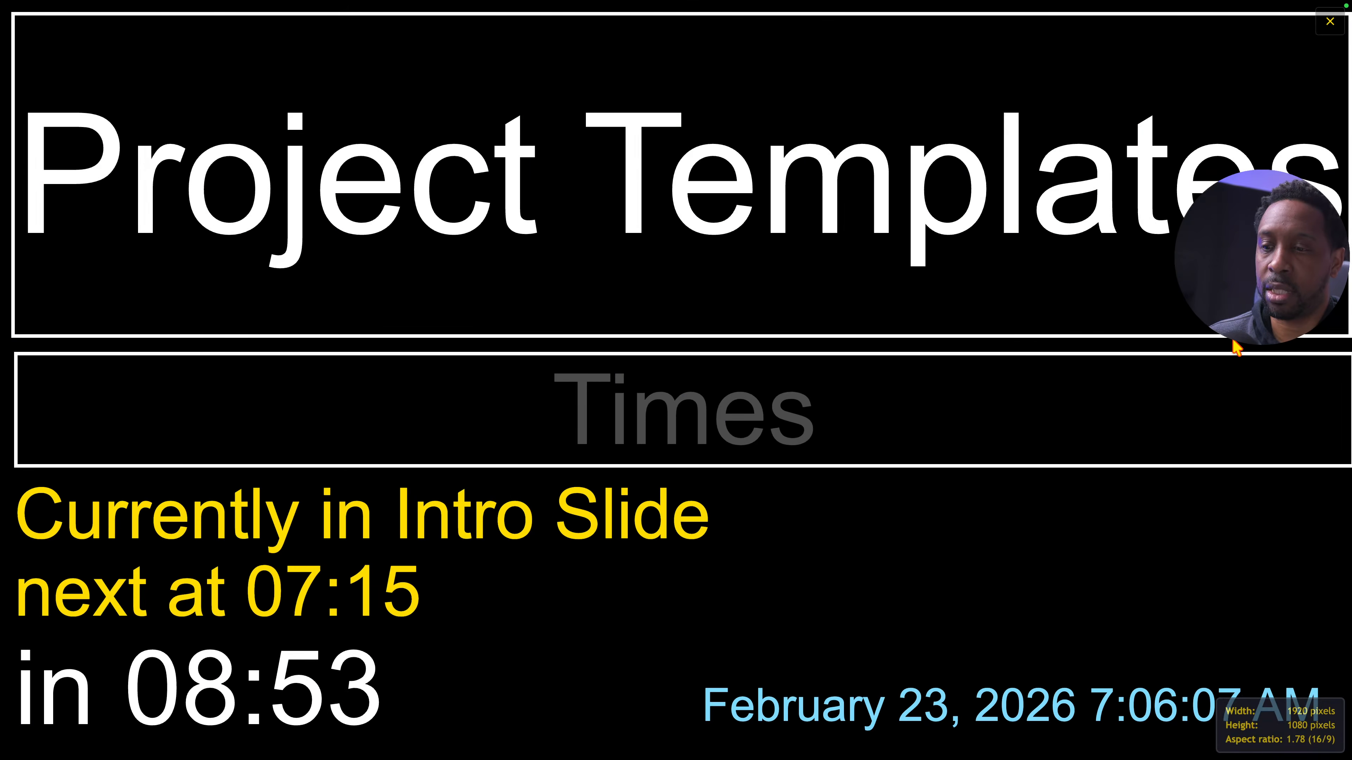
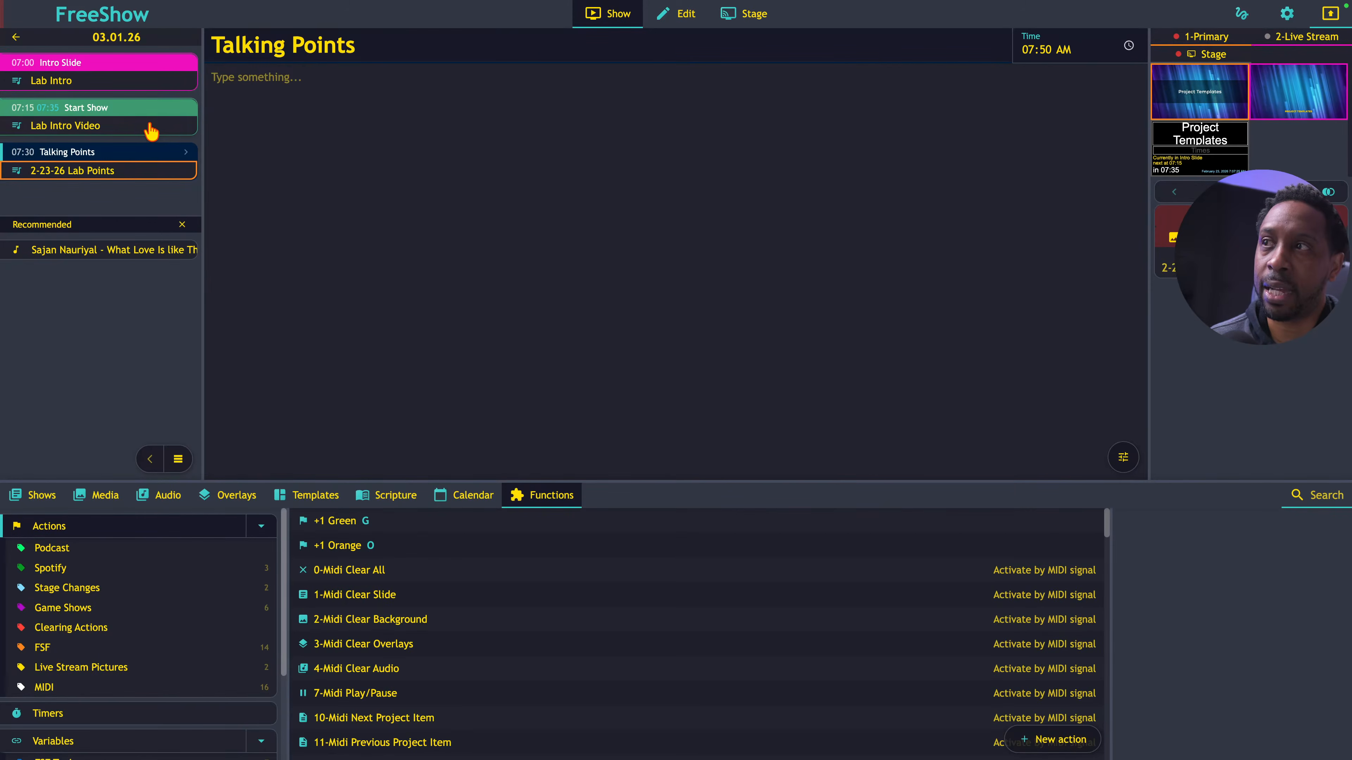
- Output the fourth slide, holding the section countdown, from the 2-23-26 Lab Points show
left_click(146, 127)
left_click(74, 172)
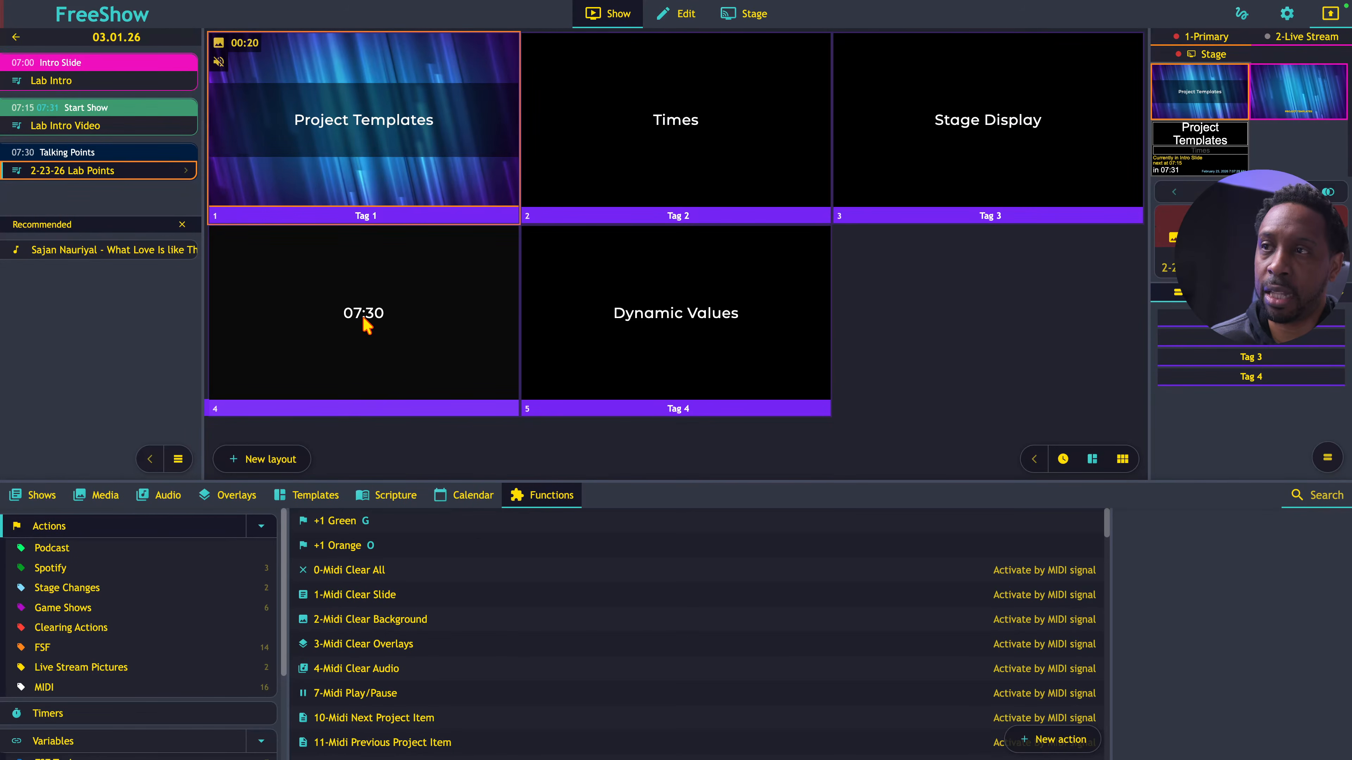
left_click(374, 313)
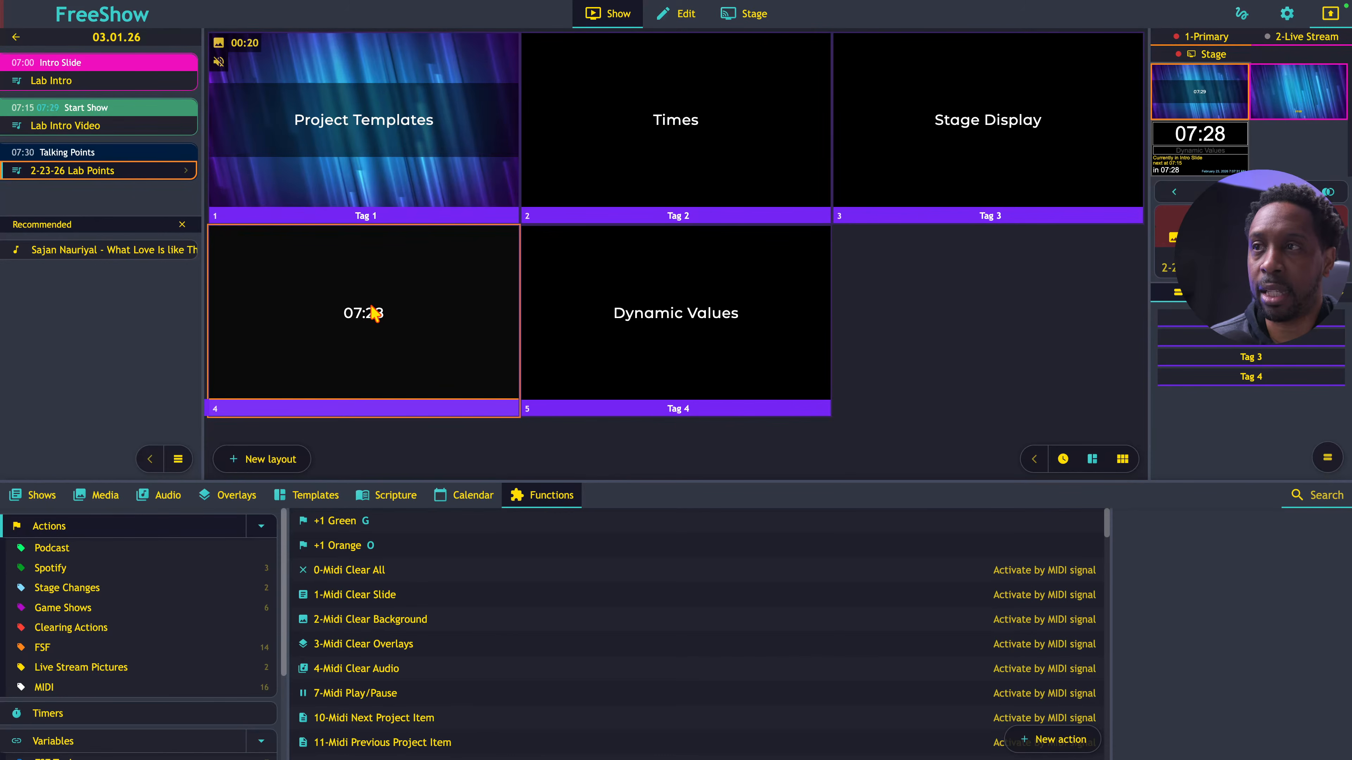
- Add "until" after the countdown value on the fourth slide and insert the {project_section_next} dynamic value on a new line
left_click(675, 15)
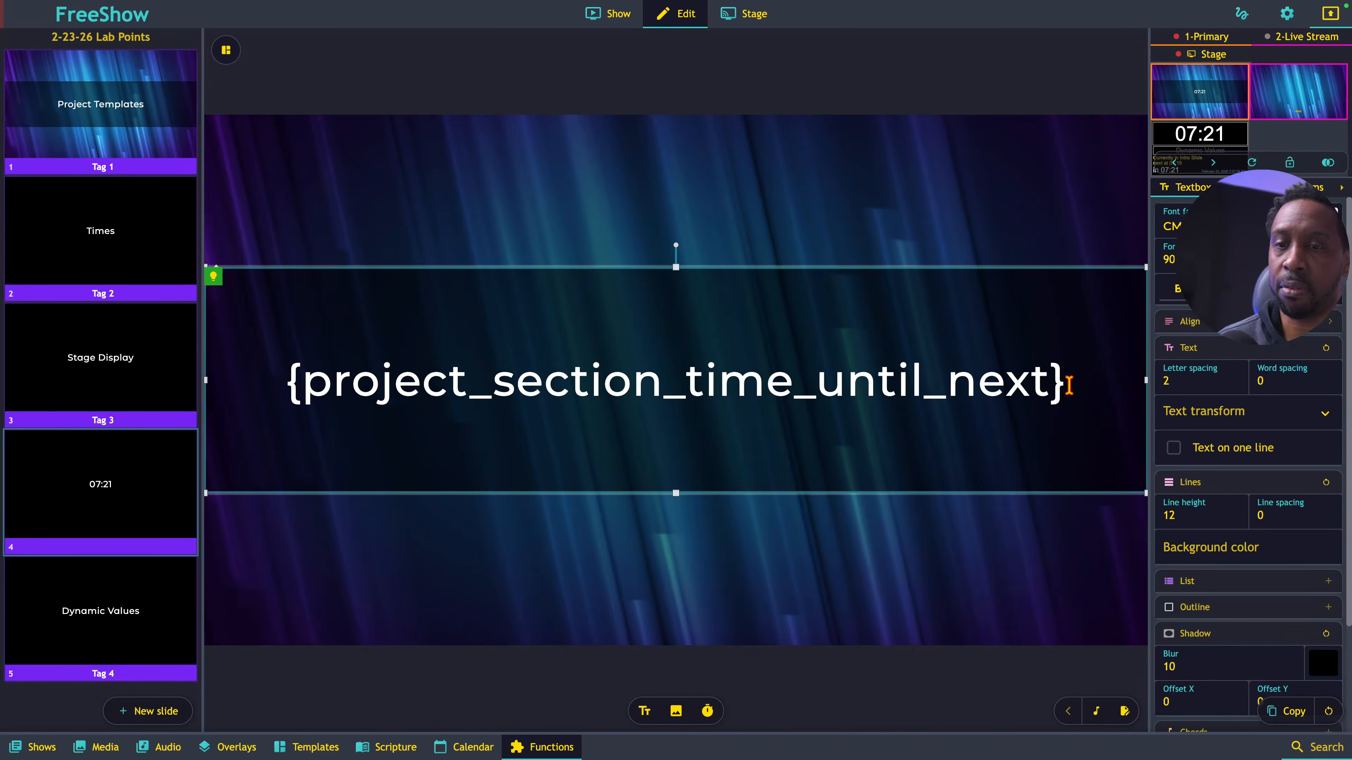
type("until")
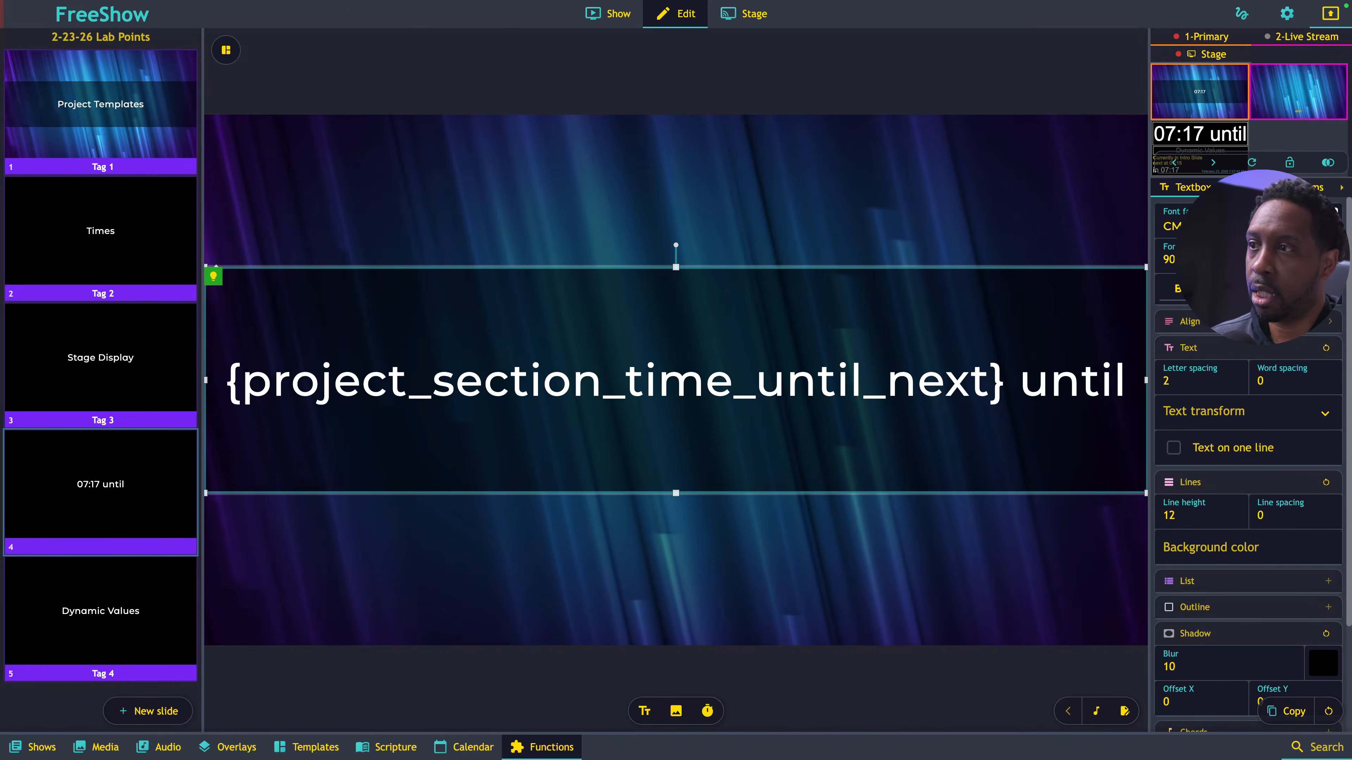
key("Return")
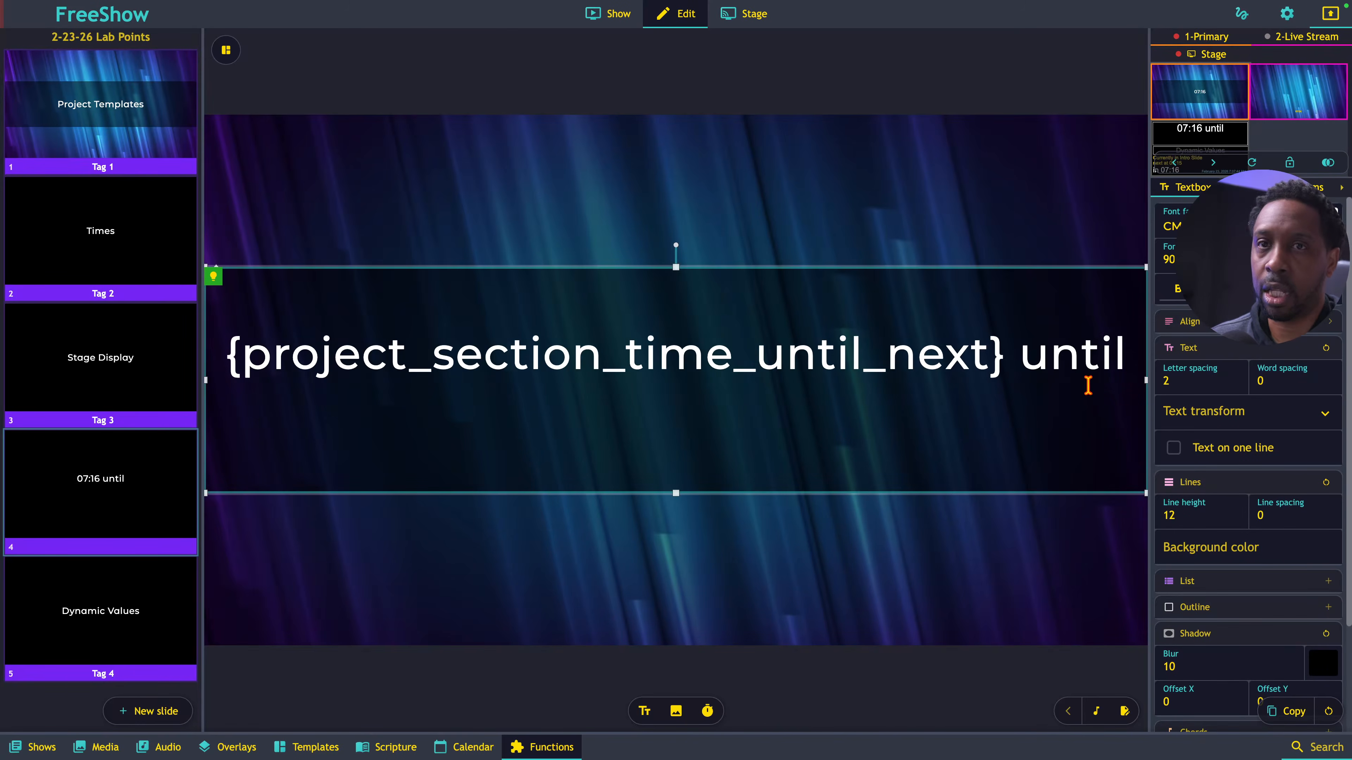
right_click(749, 427)
left_click(780, 449)
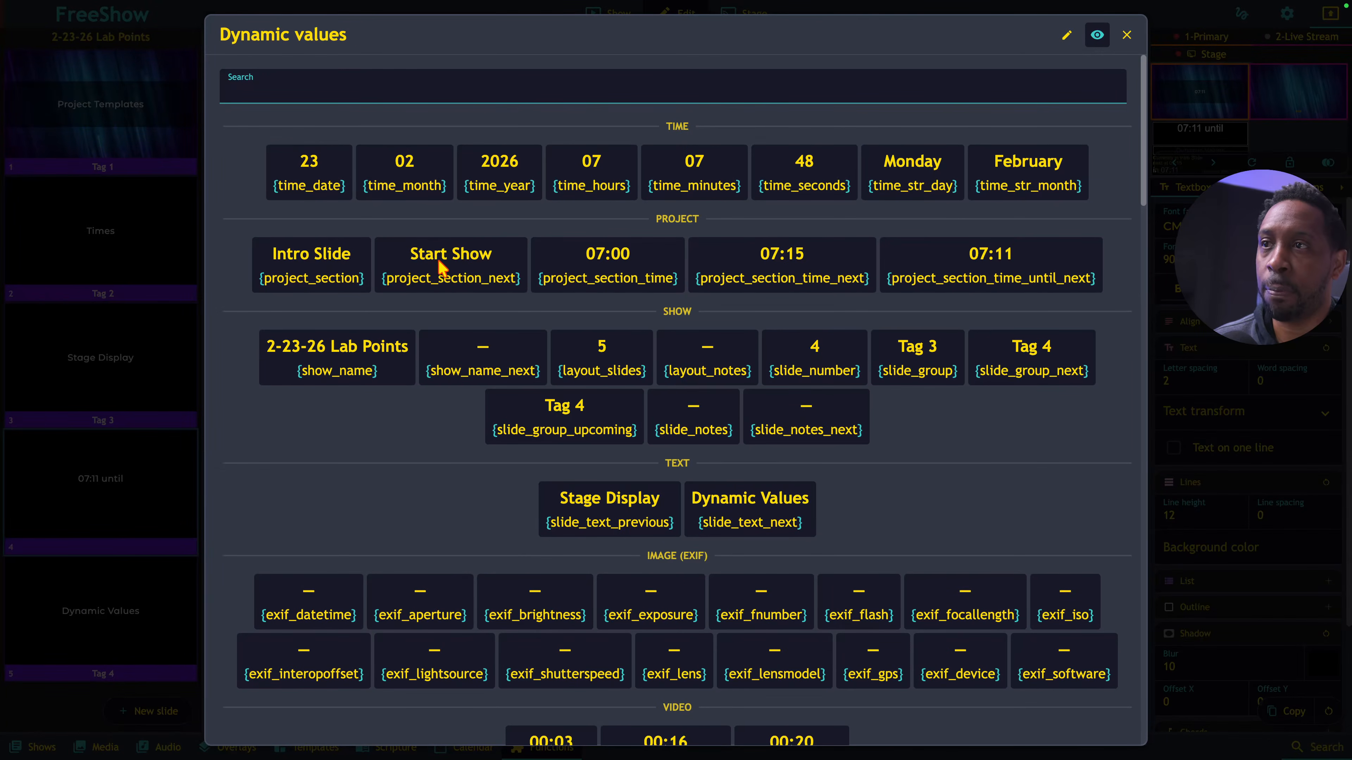
left_click(469, 263)
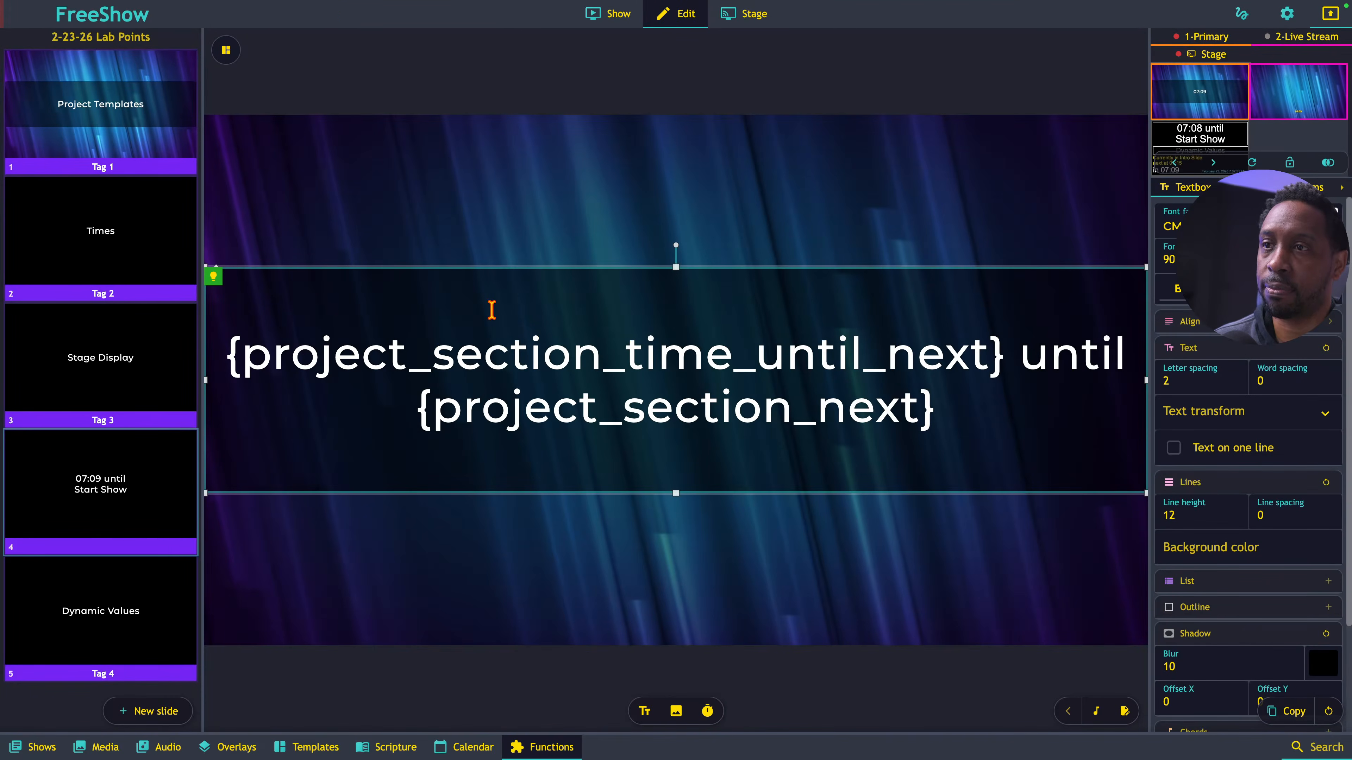
- Color the {project_section_next} text on the countdown slide green
double_click(584, 409)
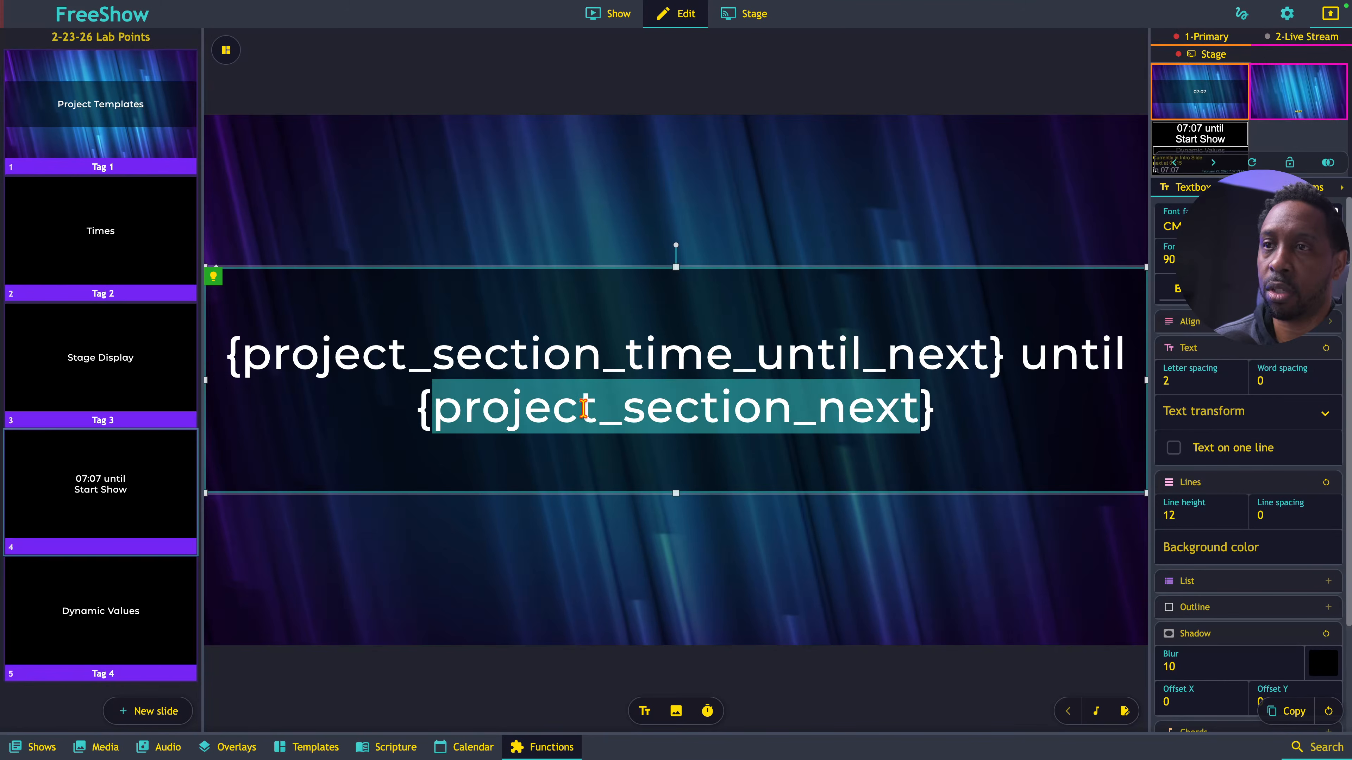
left_click(776, 426)
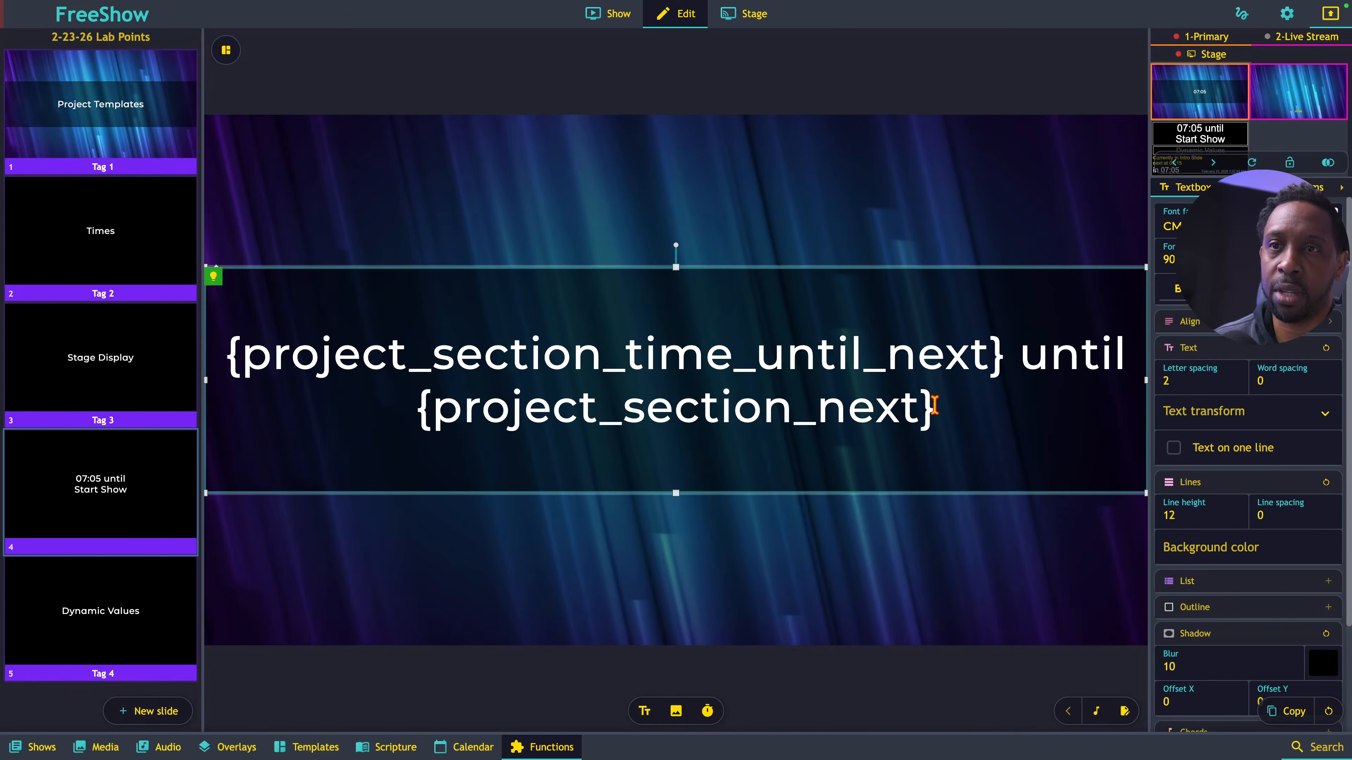
left_click_drag(935, 405, 416, 405)
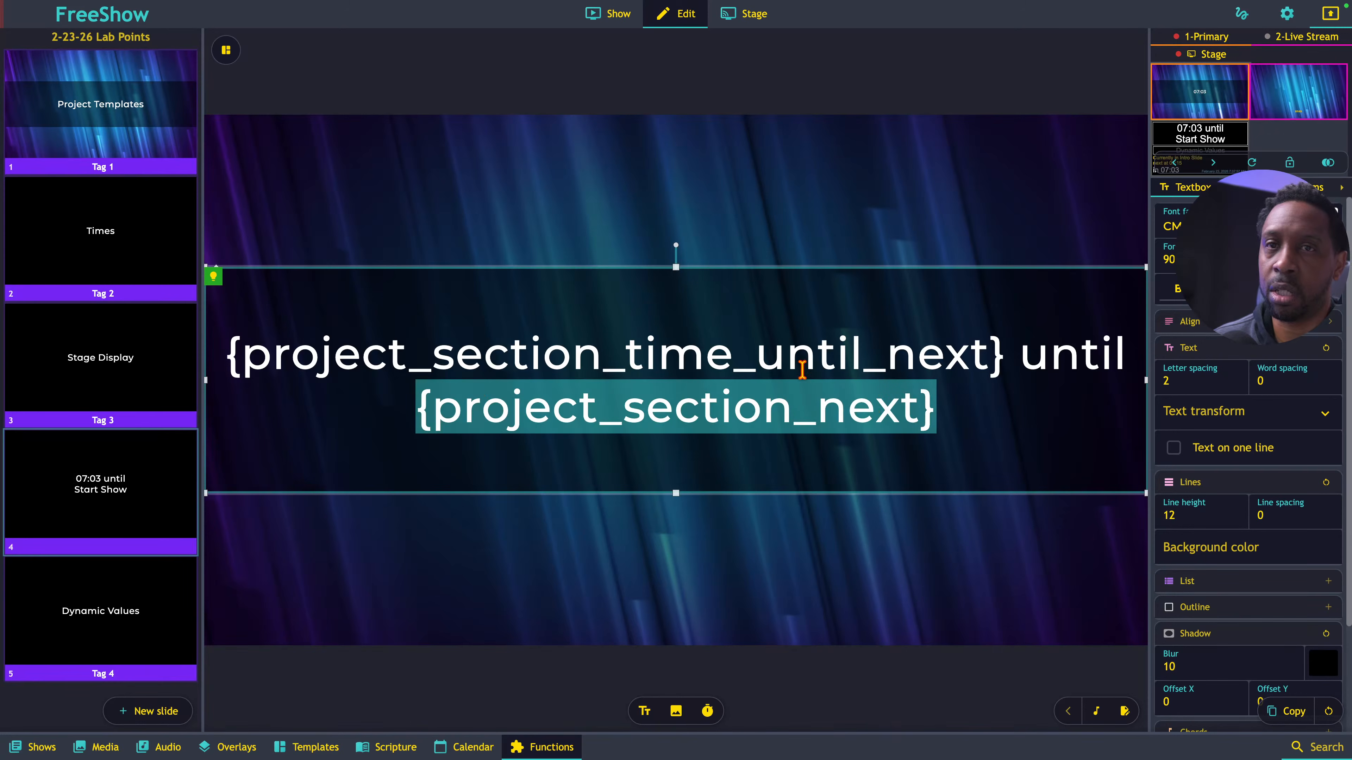
left_click(1322, 221)
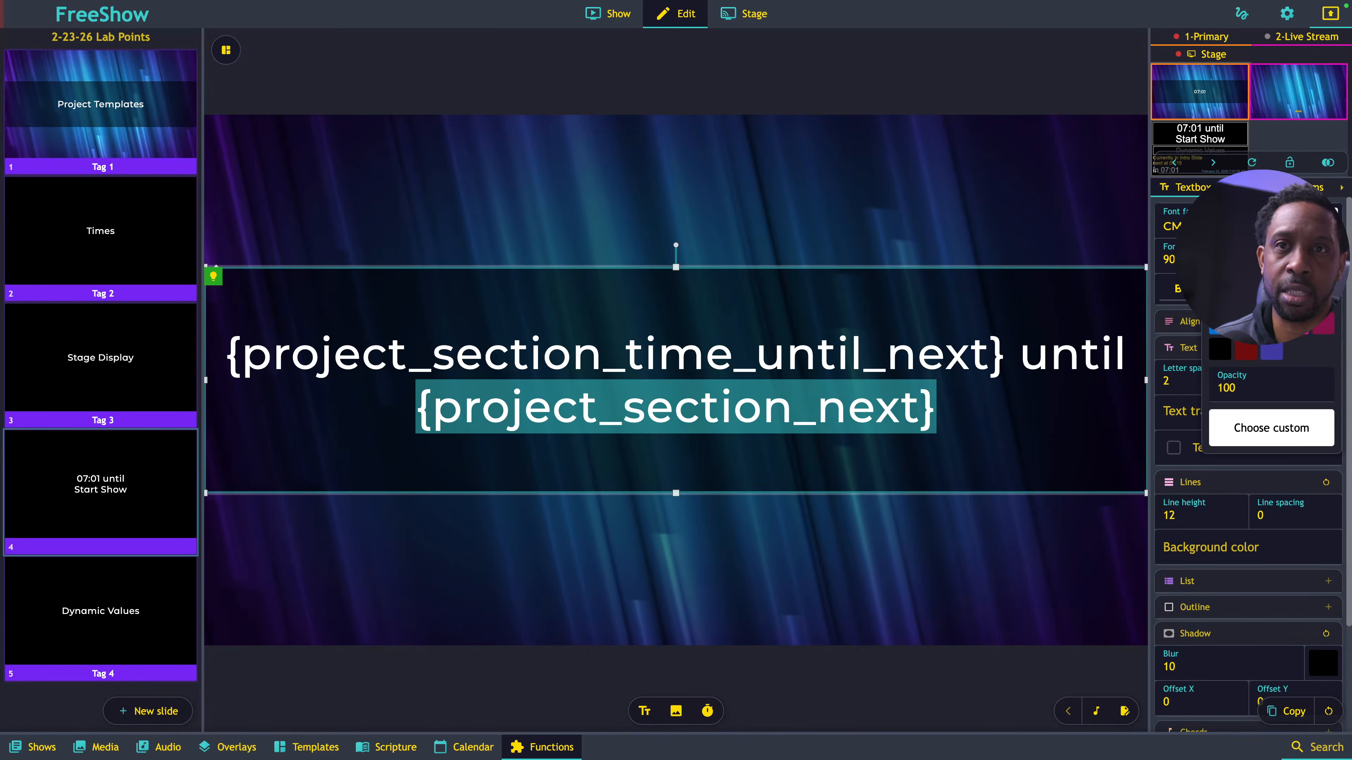
left_click(1271, 298)
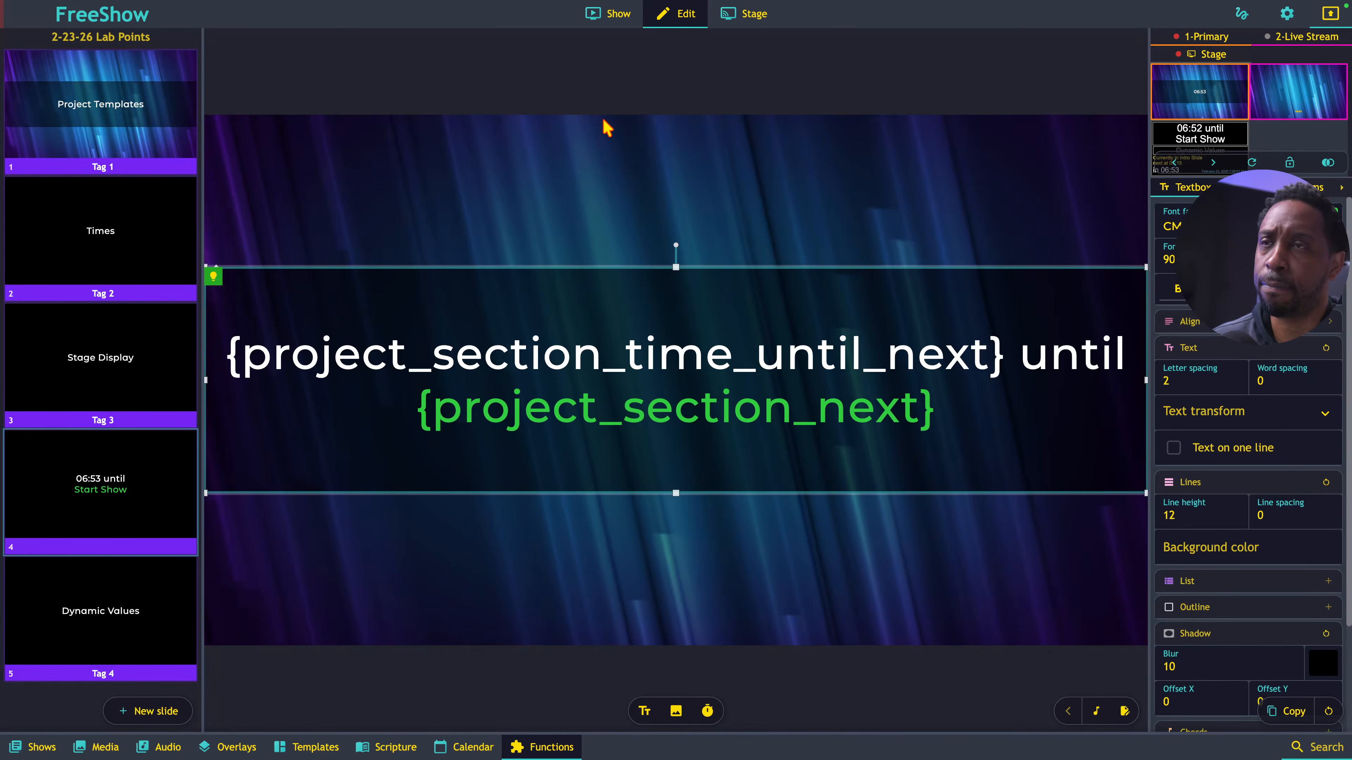
- Return to the show and check the countdown slide in an enlarged preview of the 1-Primary output
left_click(612, 15)
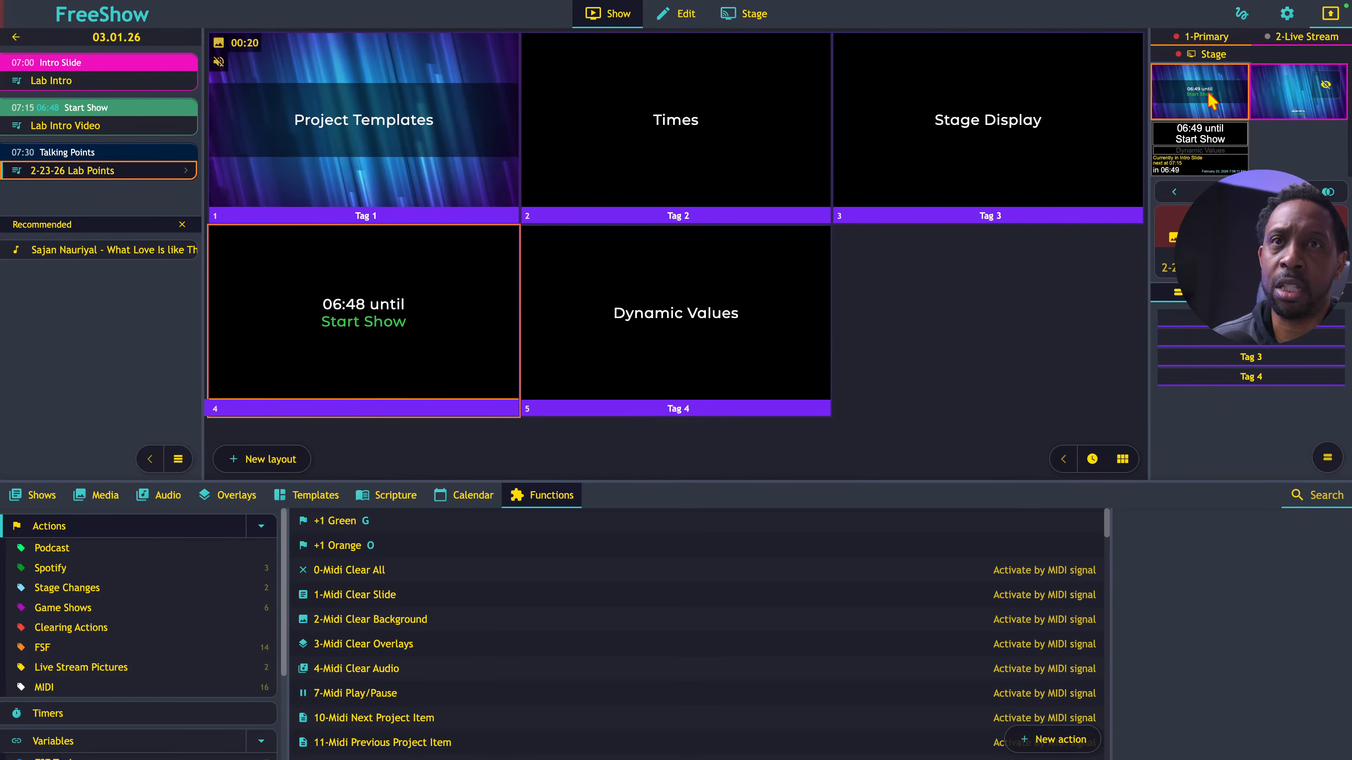
left_click(1200, 93)
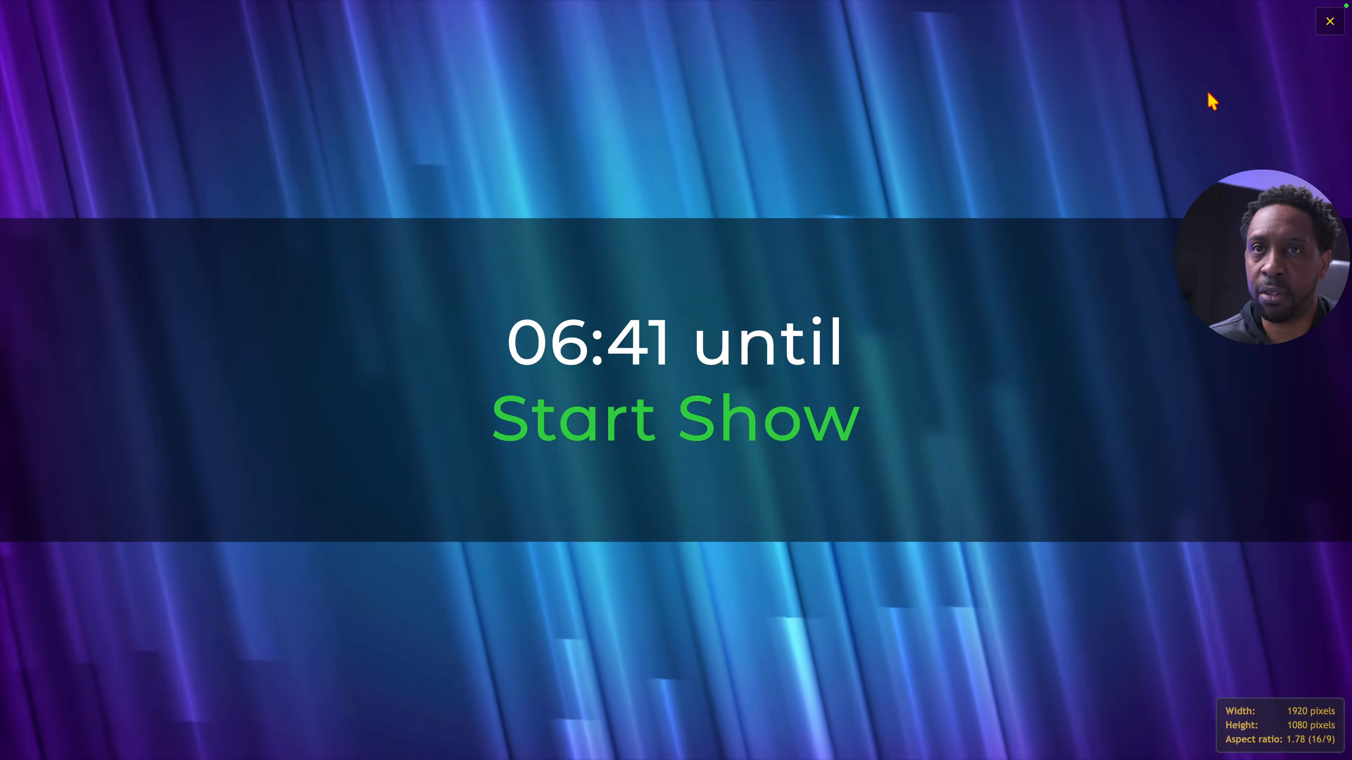
left_click(1208, 93)
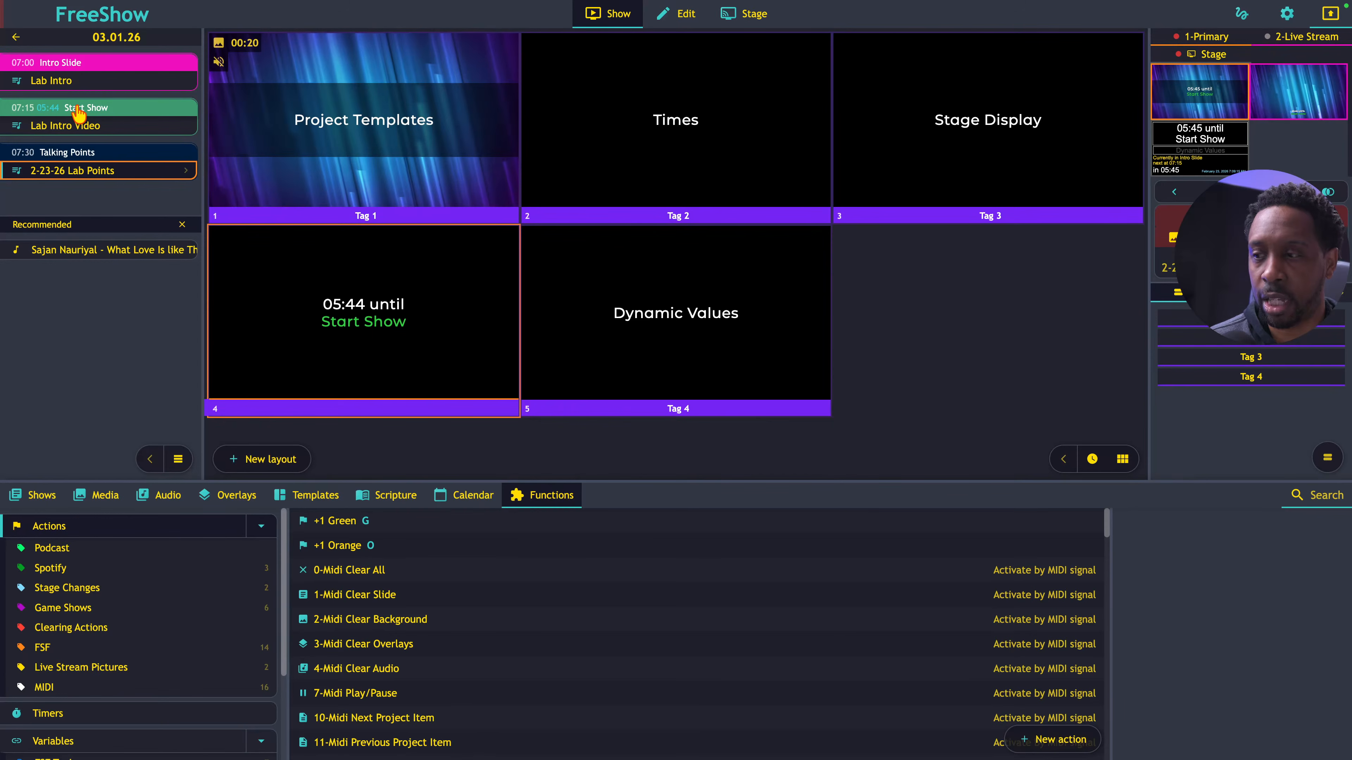
- Set the time of the project's Intro Slide section to 06:30 AM
left_click(85, 82)
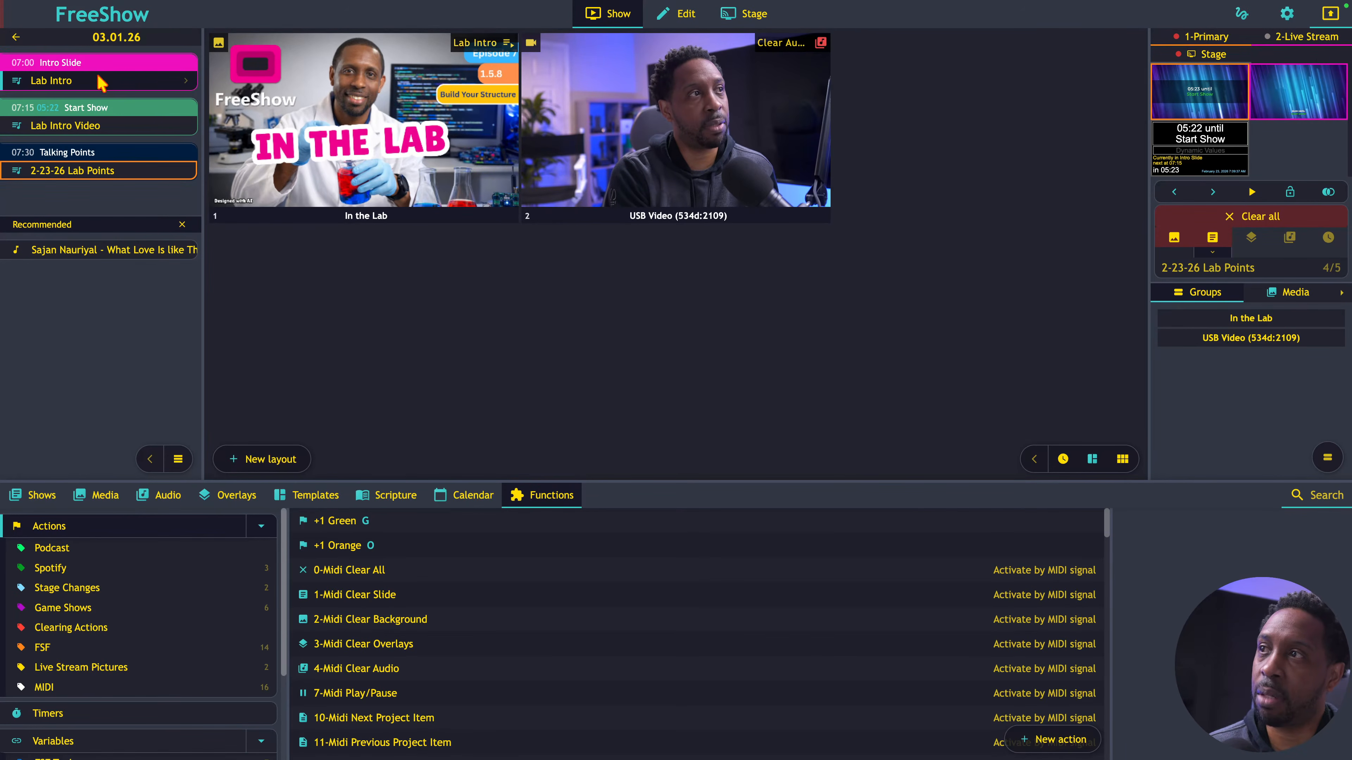
left_click(28, 69)
left_click(1028, 50)
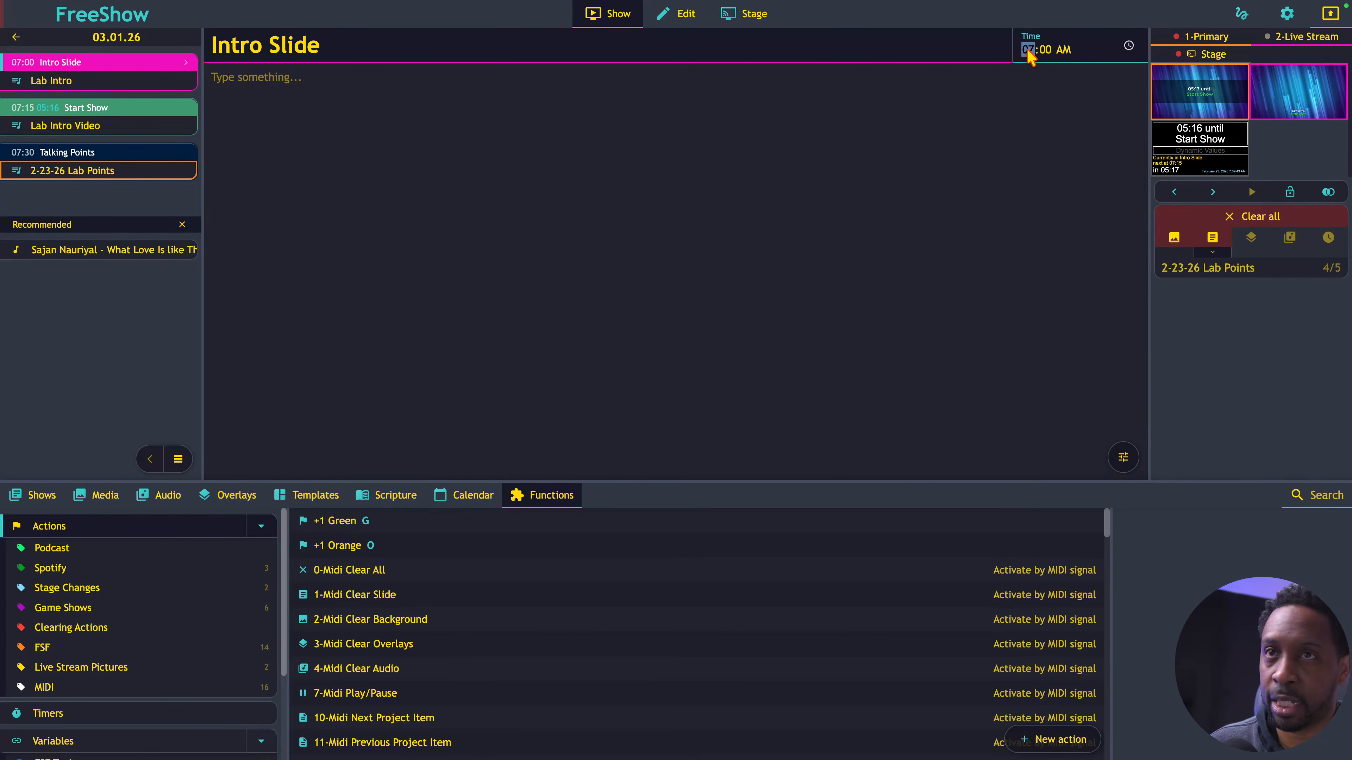
type("06:")
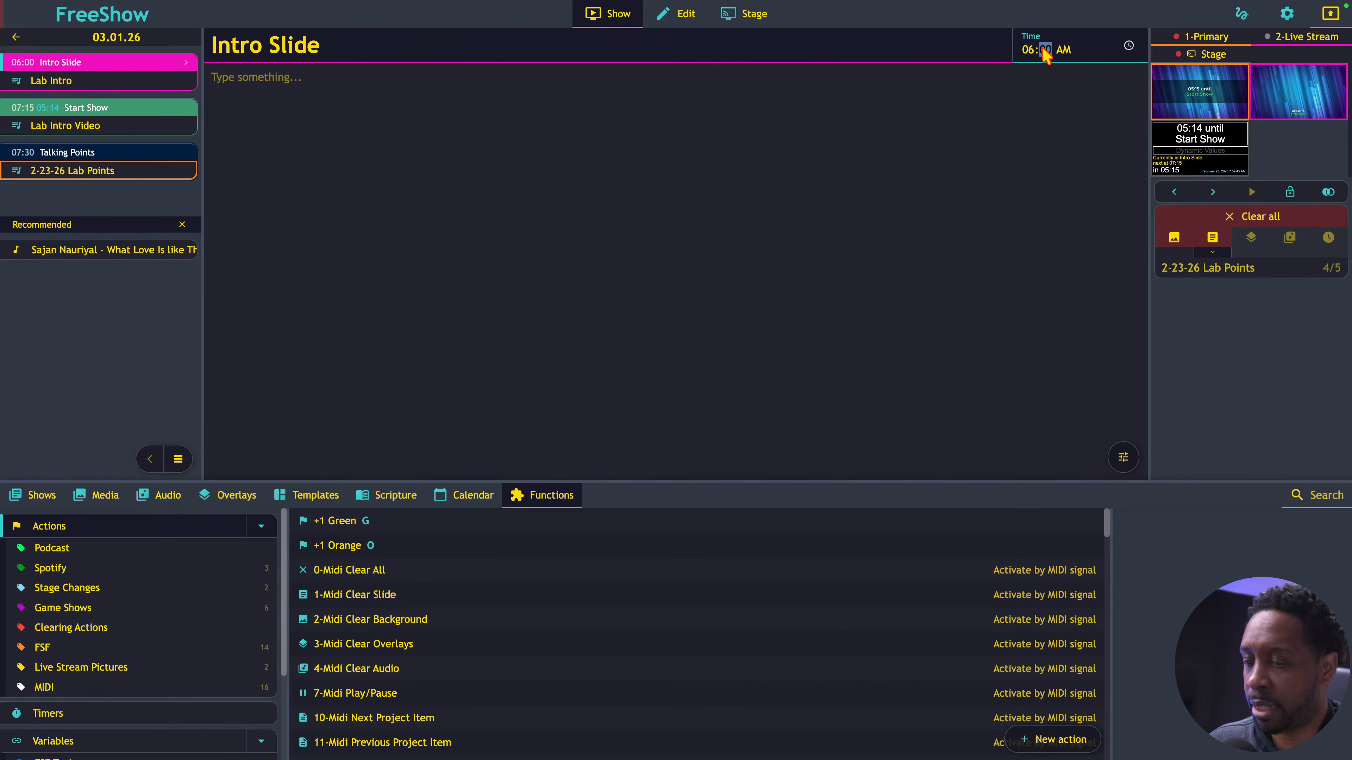
type("30")
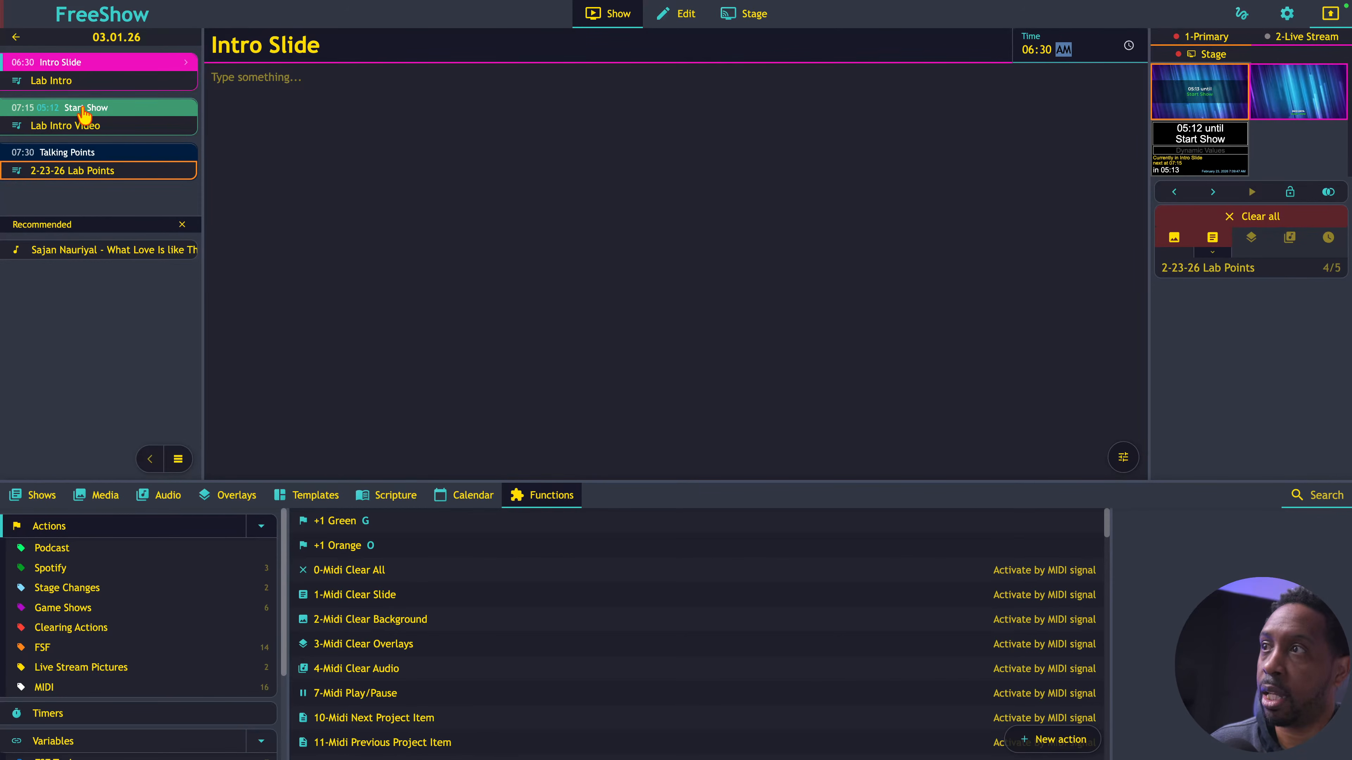
- Check the Start Show section's time and set the Intro Slide section's time to 06:20 AM
left_click(32, 109)
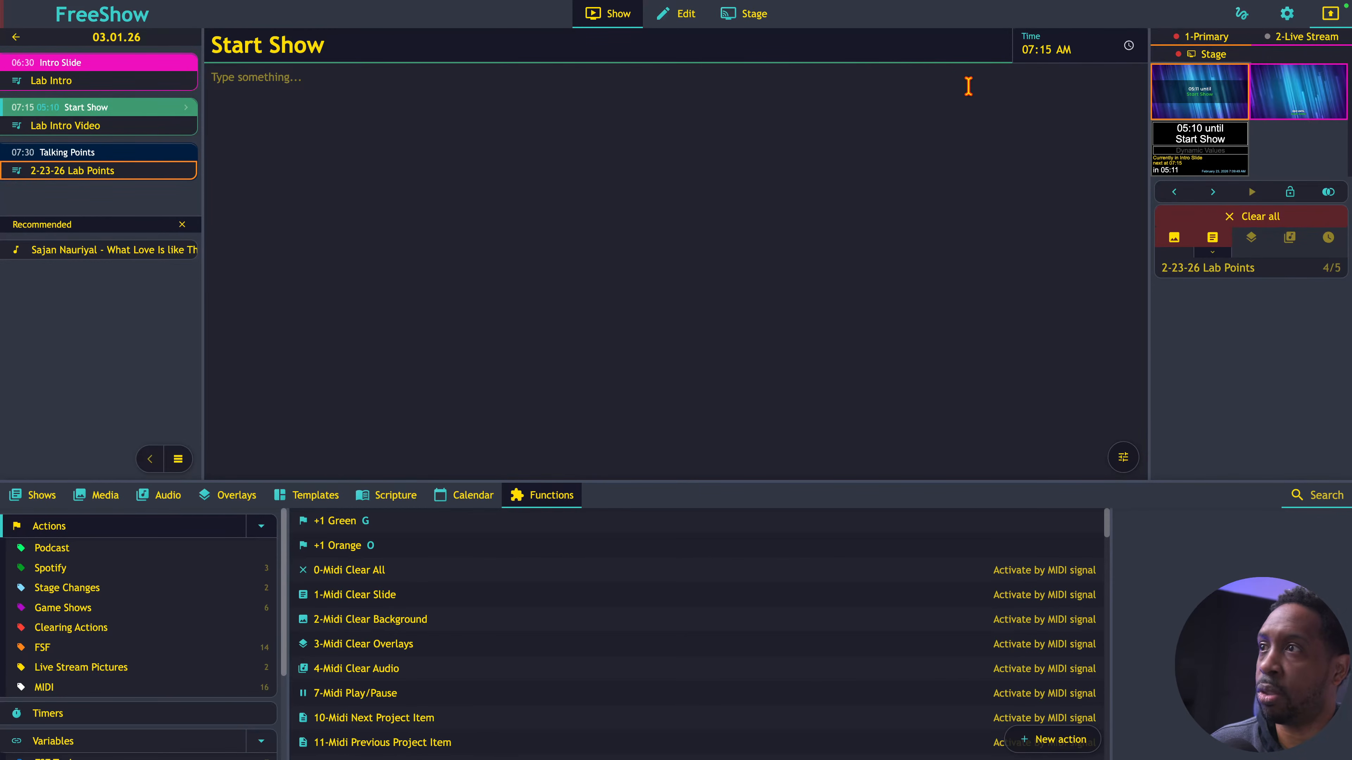
left_click(30, 65)
left_click(1044, 50)
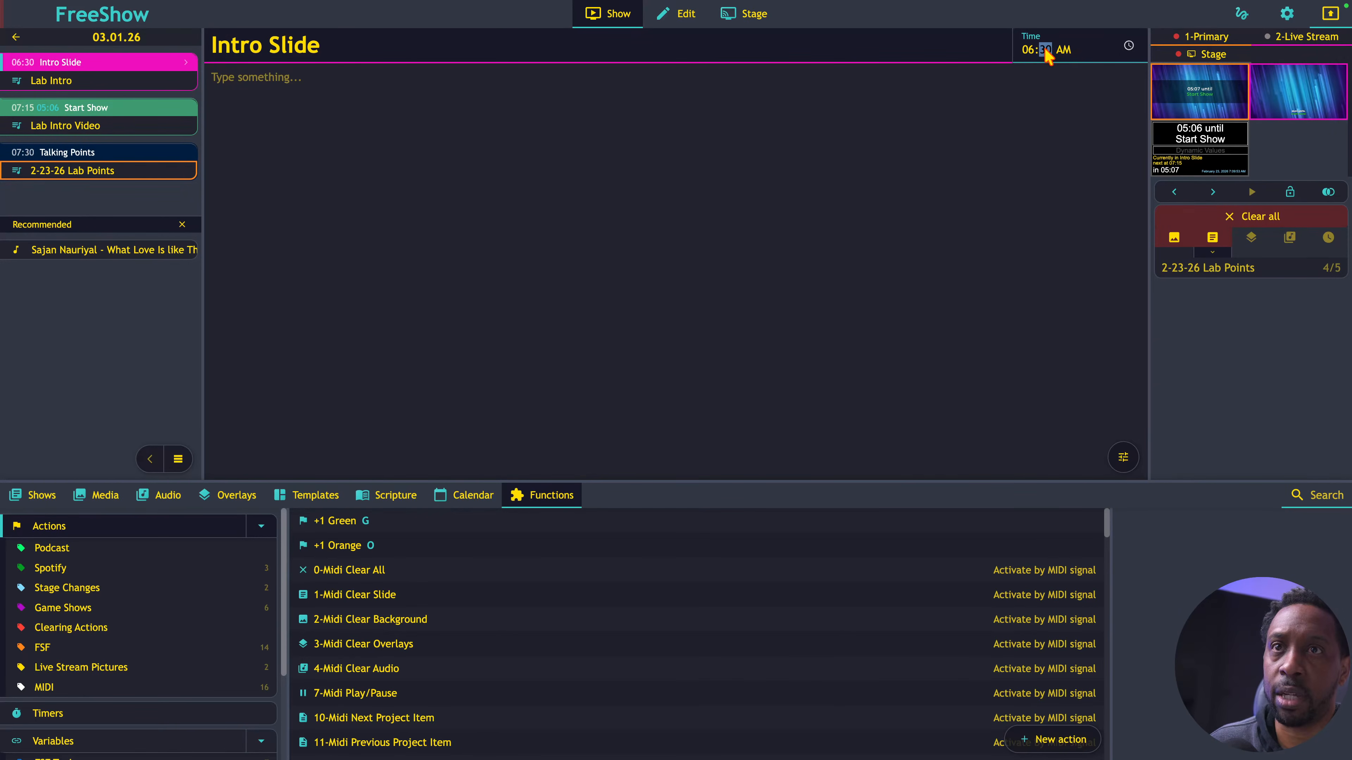
type("20")
left_click(1001, 91)
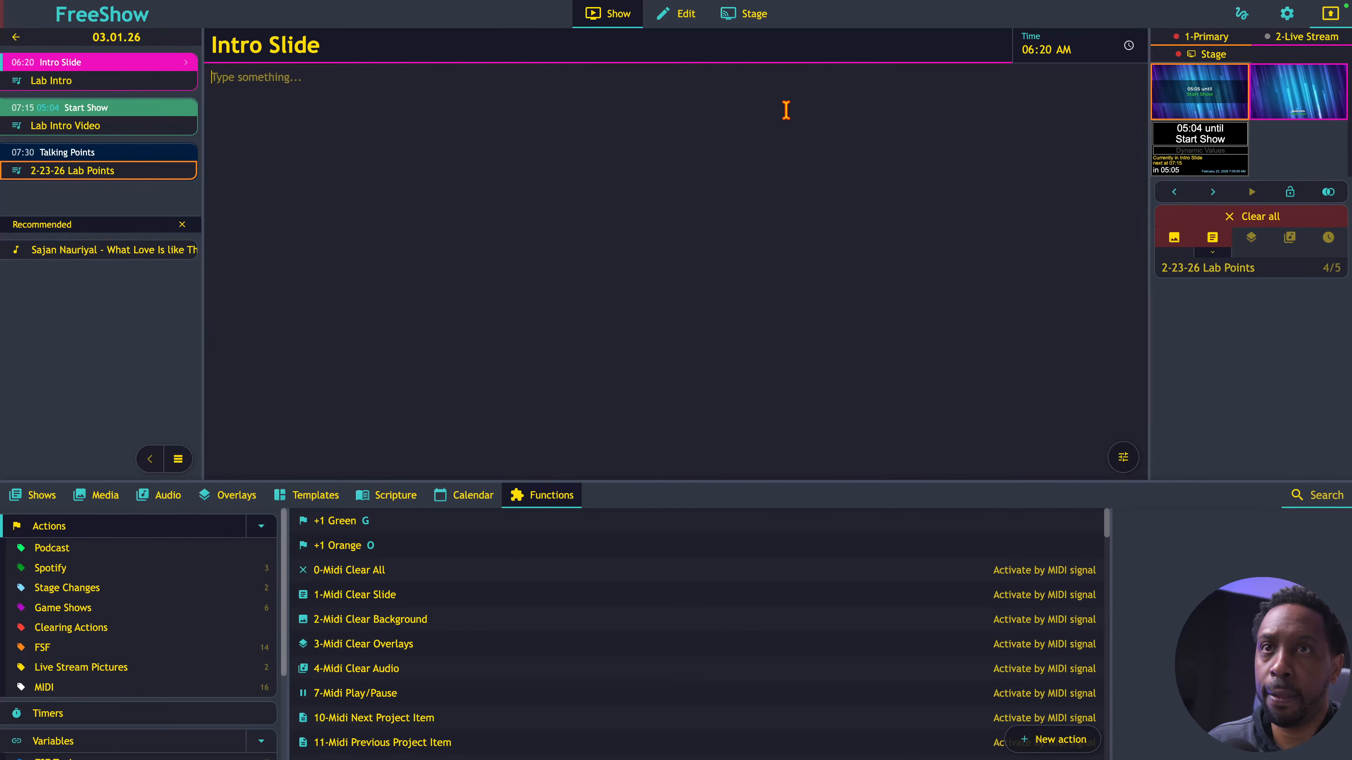
- Set the time of the project's Start Show section to 06:30 AM
left_click(33, 113)
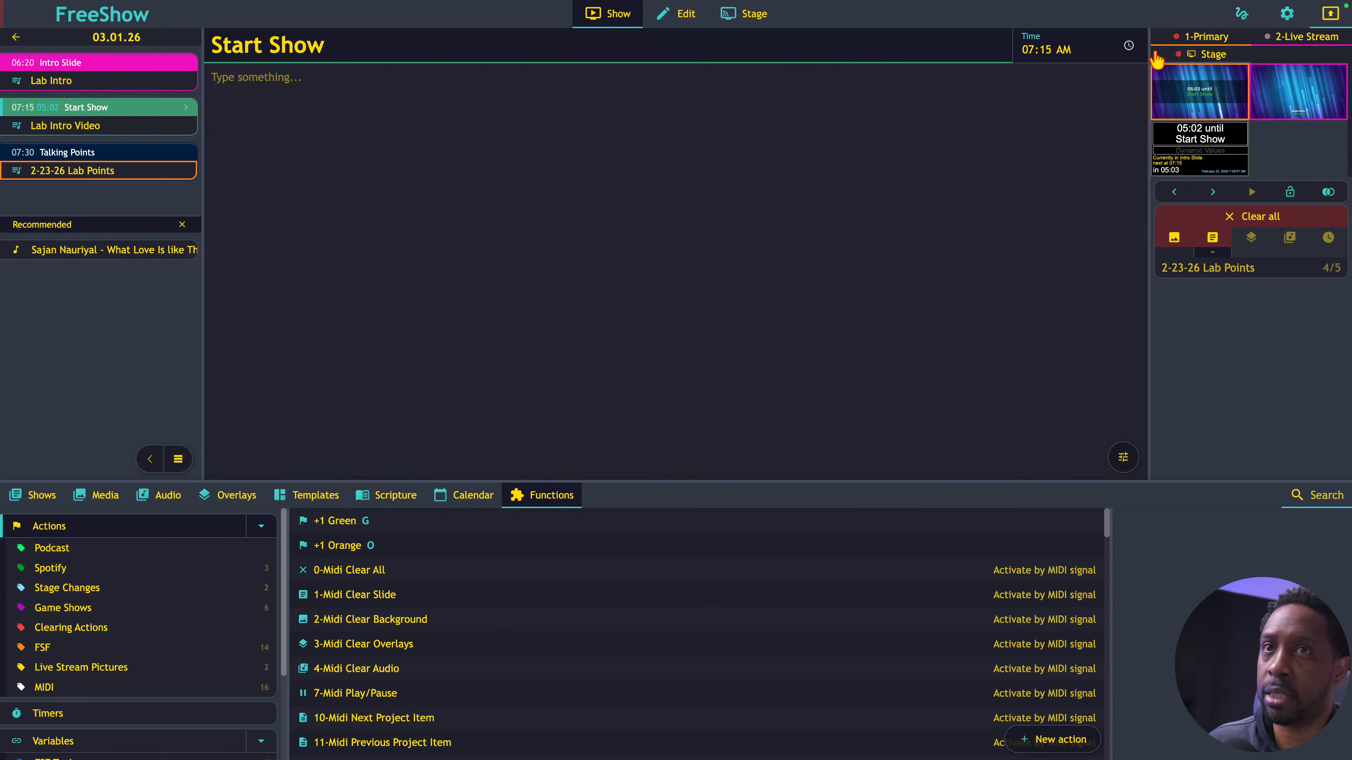
left_click(1026, 53)
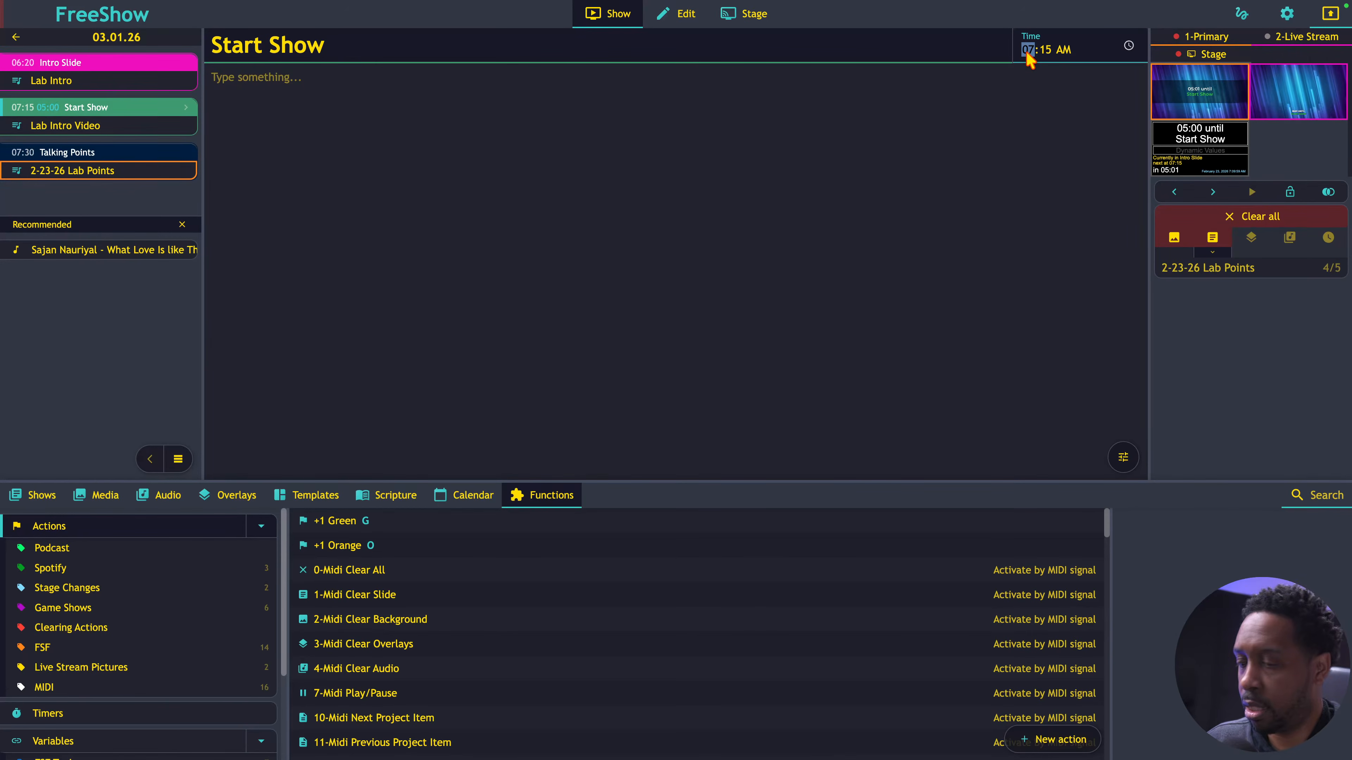
type("0630")
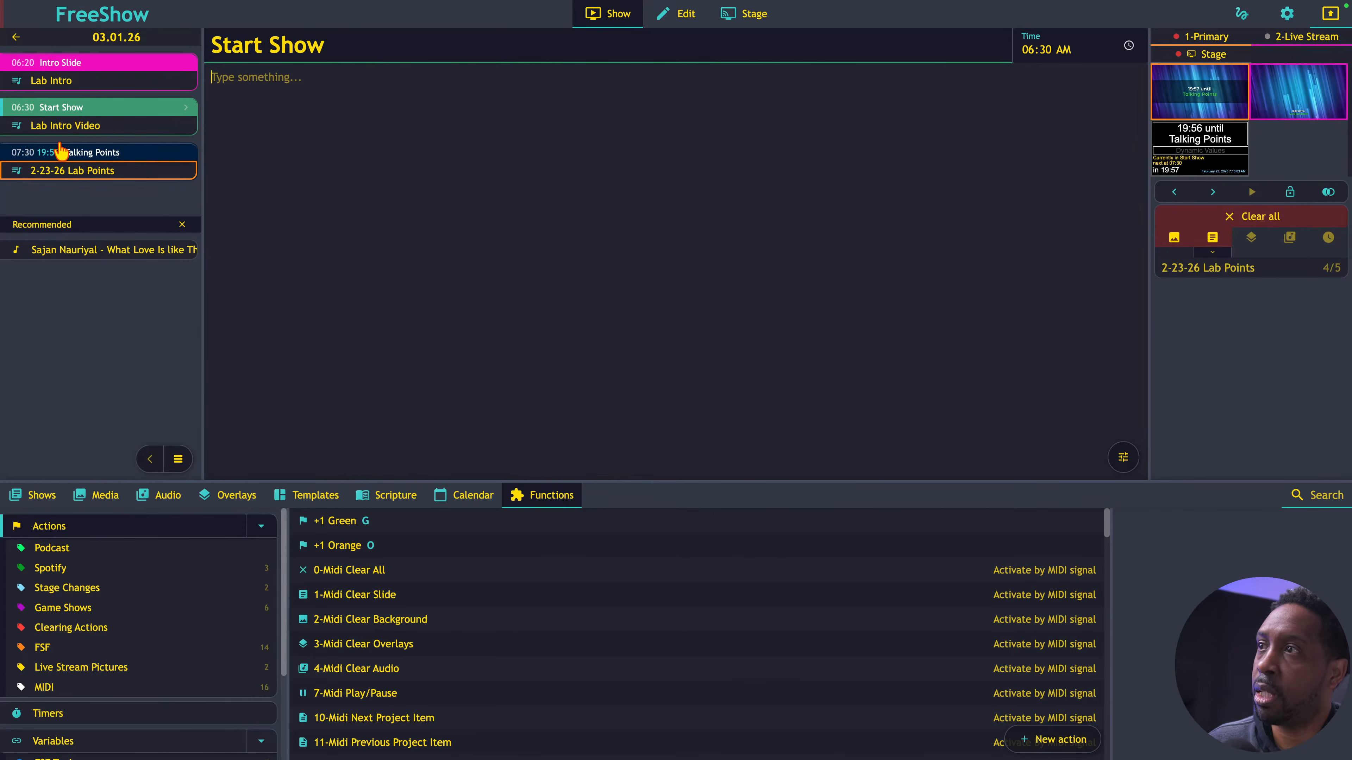
- View the Talking Points section, then open the Lab Intro show and output its USB Video slide
left_click(54, 154)
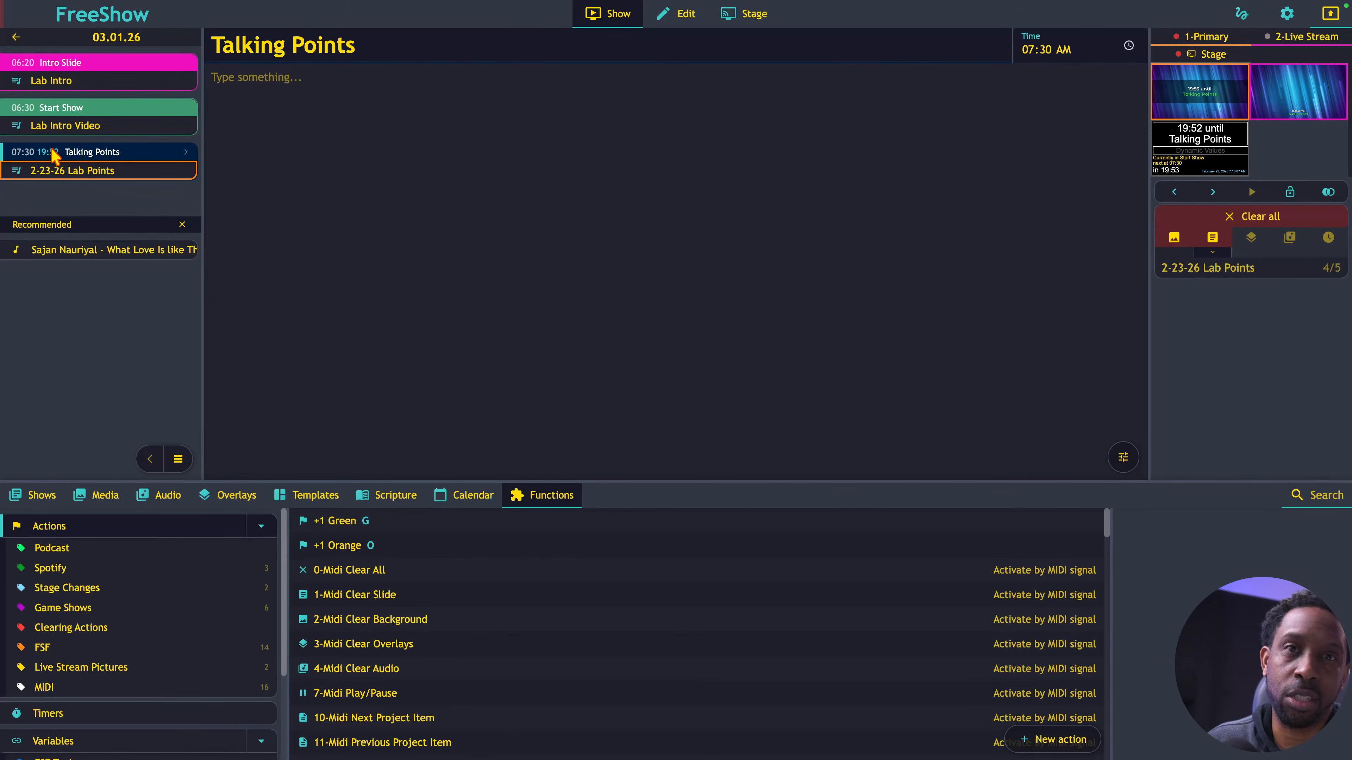
left_click(43, 81)
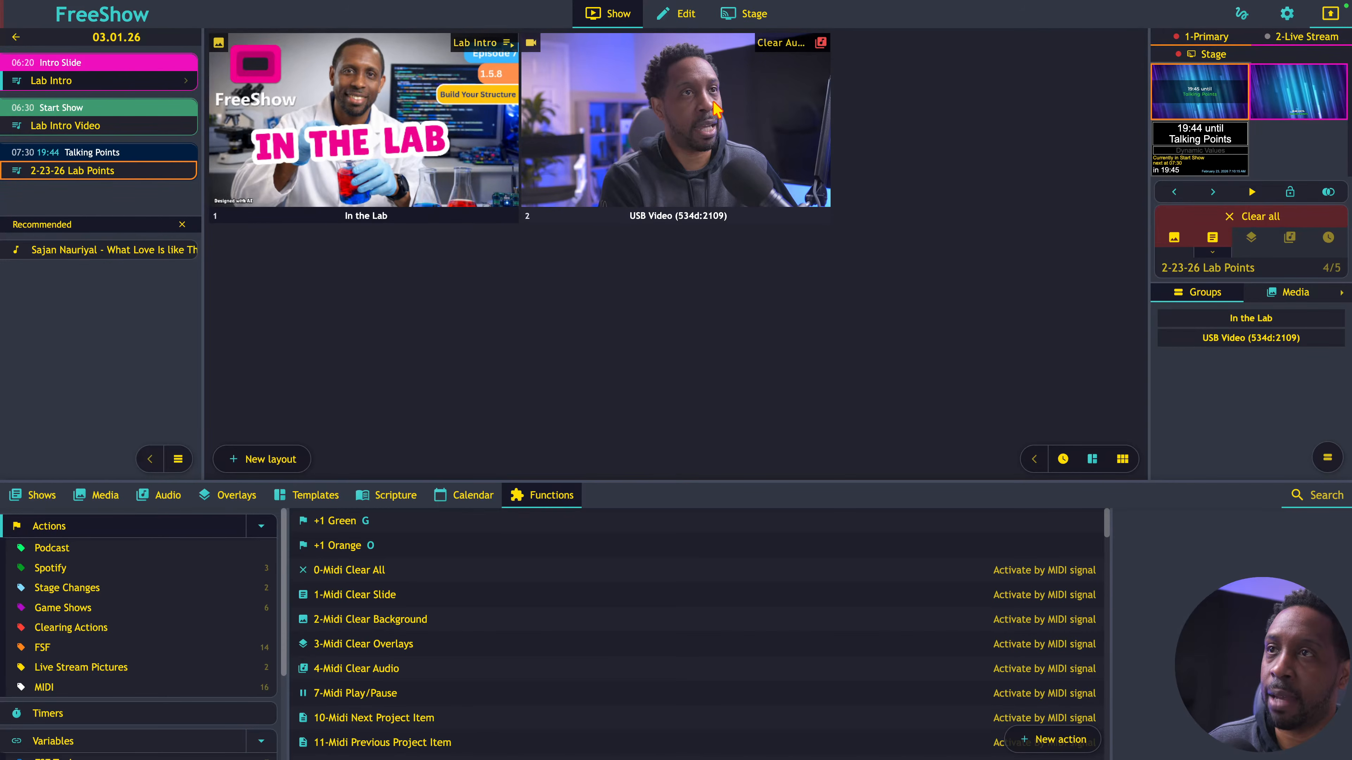
left_click(675, 121)
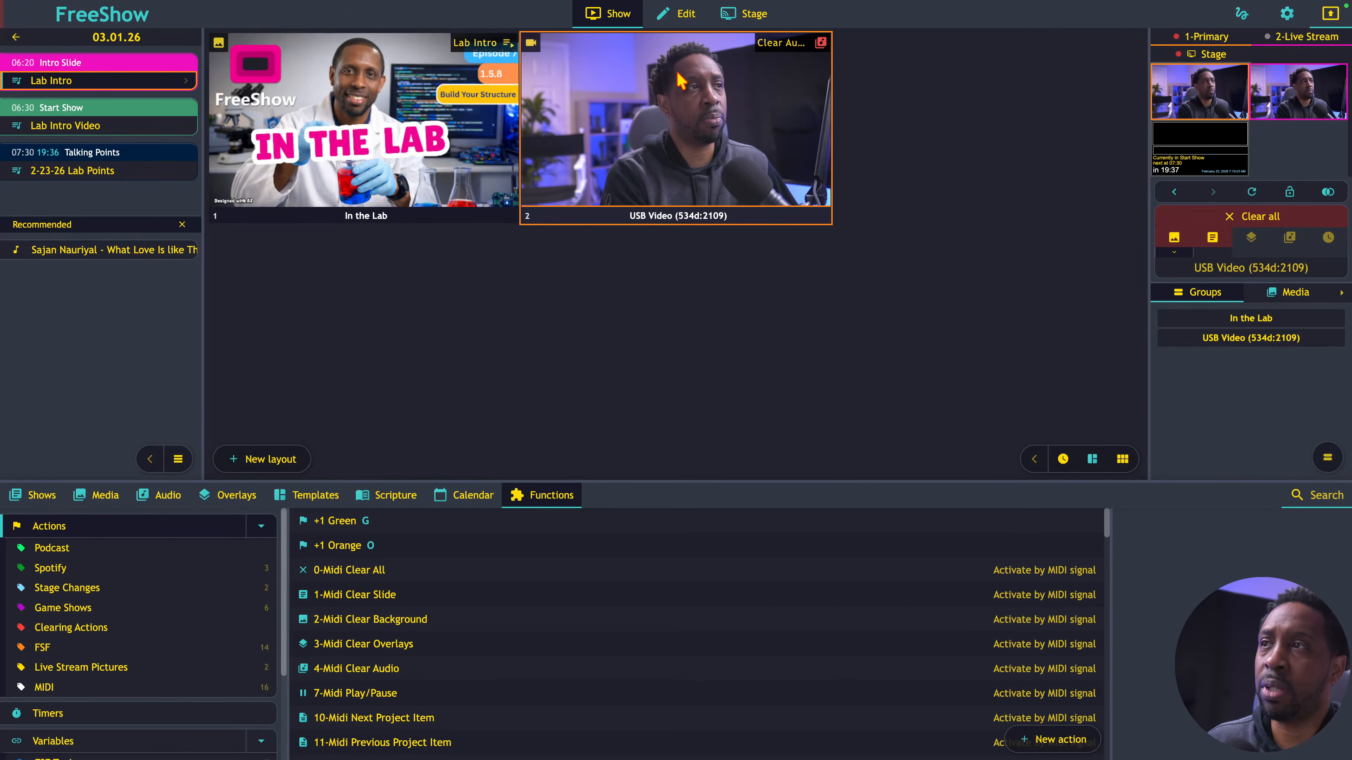
- Set the time of the project's Talking Points section to 06:40 AM
left_click(42, 155)
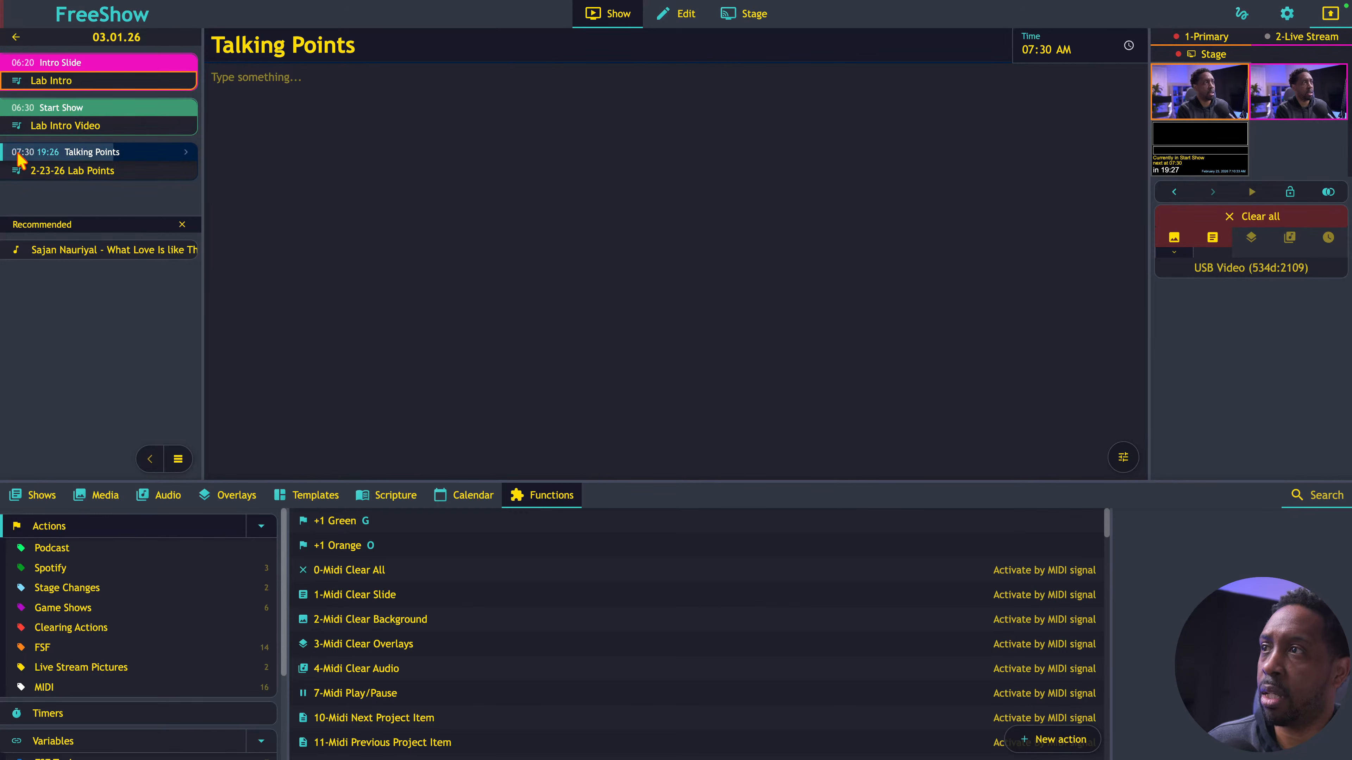
left_click(1028, 50)
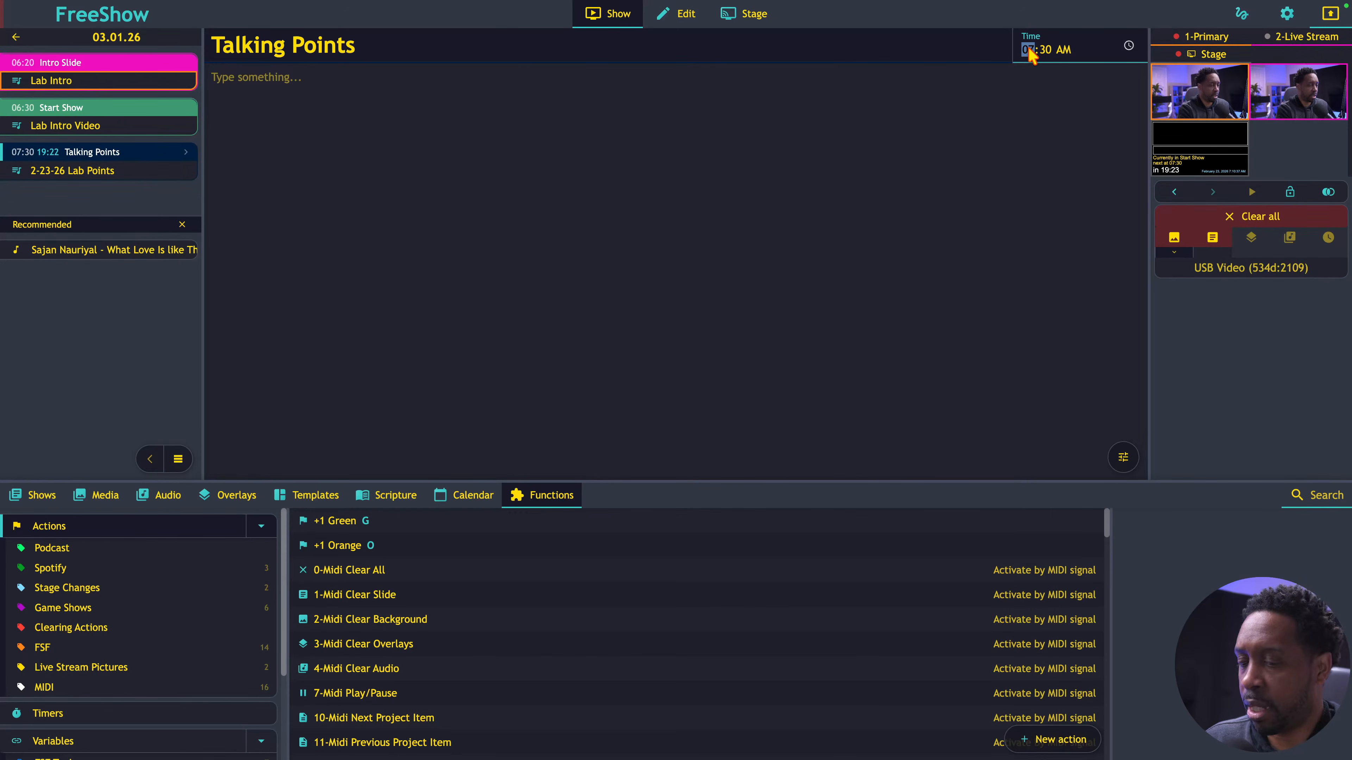
type("06:4")
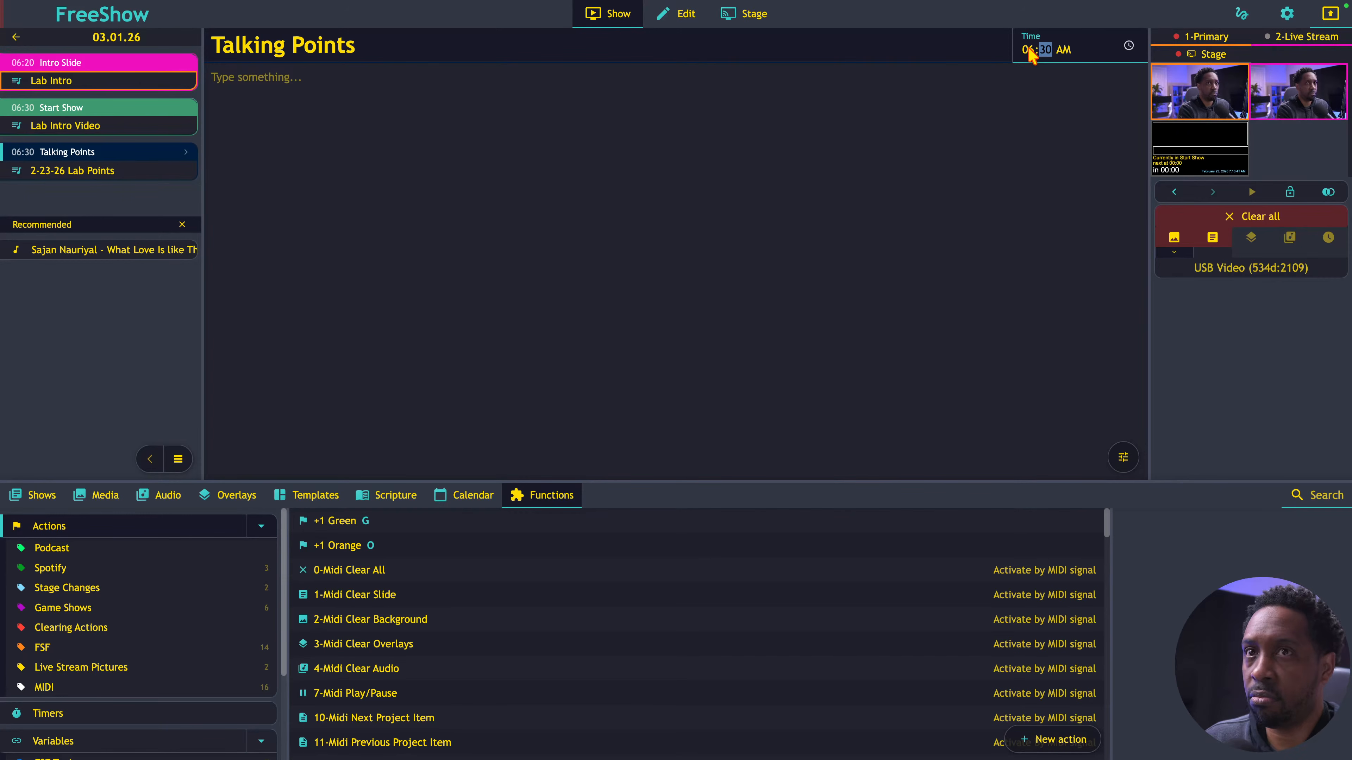
type("0")
left_click(823, 140)
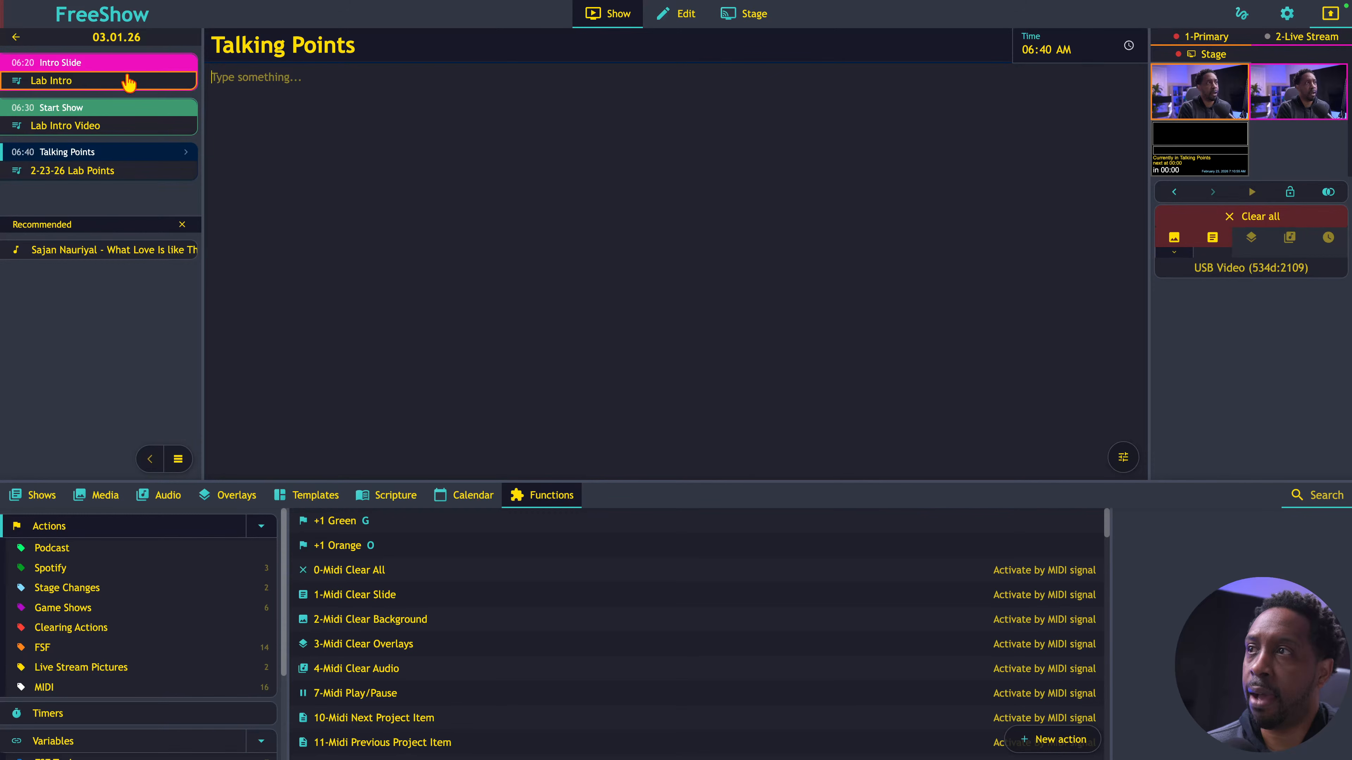
- Create a project template named "In The Lab Show" from the 03.01.26 project and delete the "In the Lab Intro" template
left_click(16, 38)
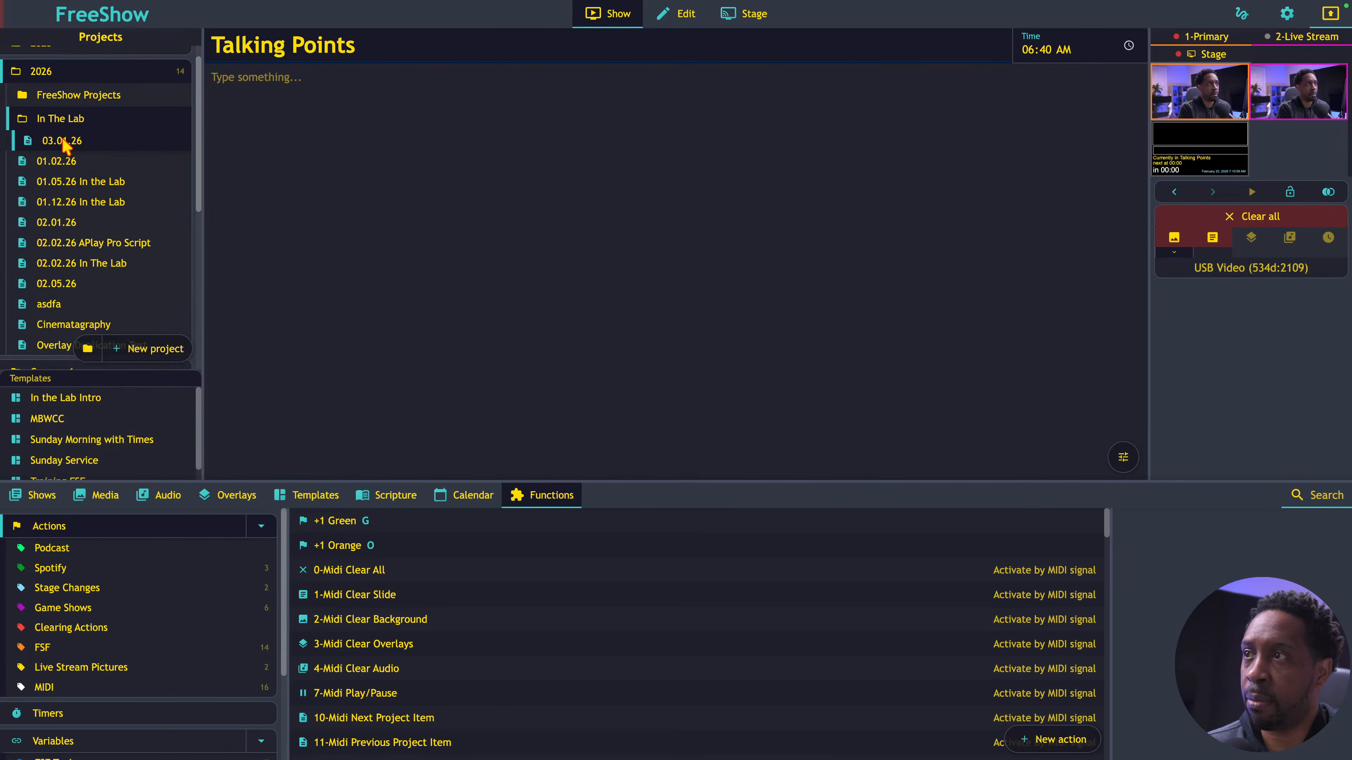
right_click(63, 142)
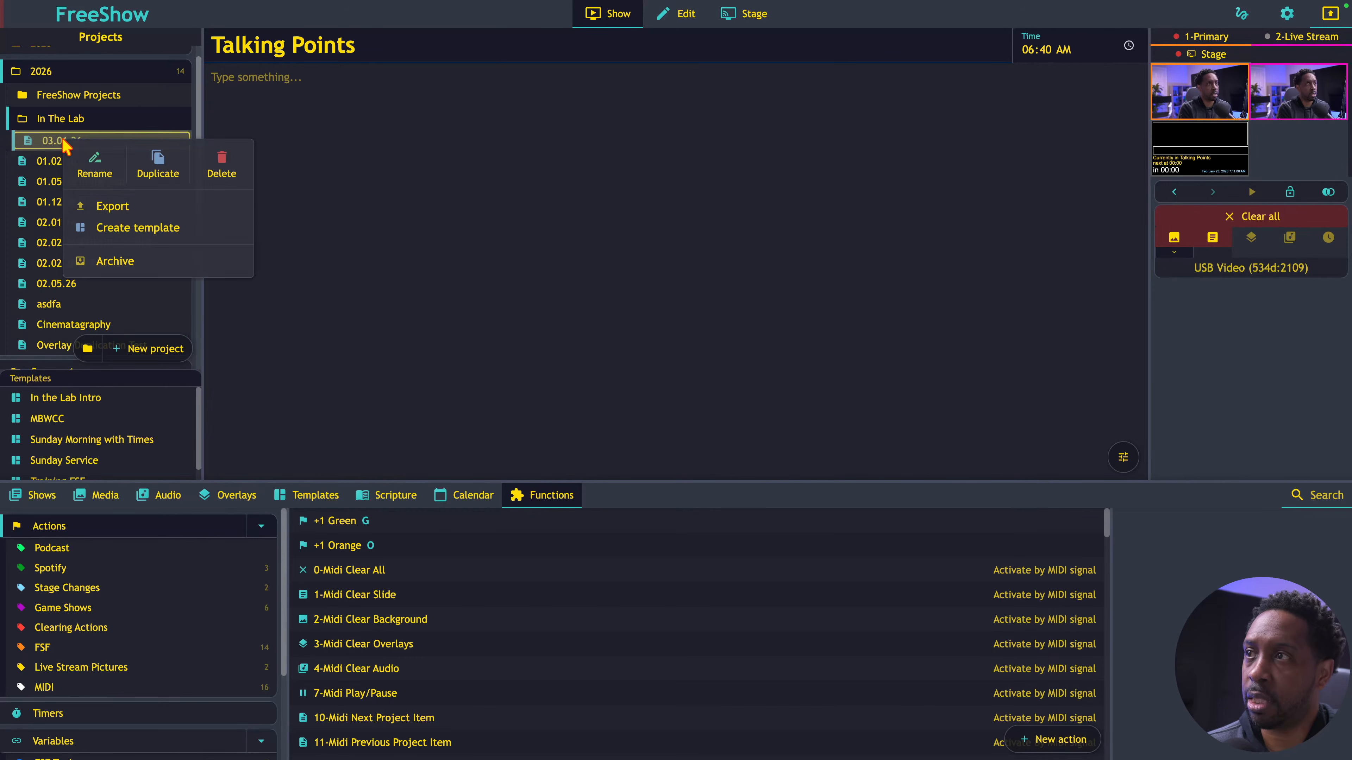
left_click(137, 227)
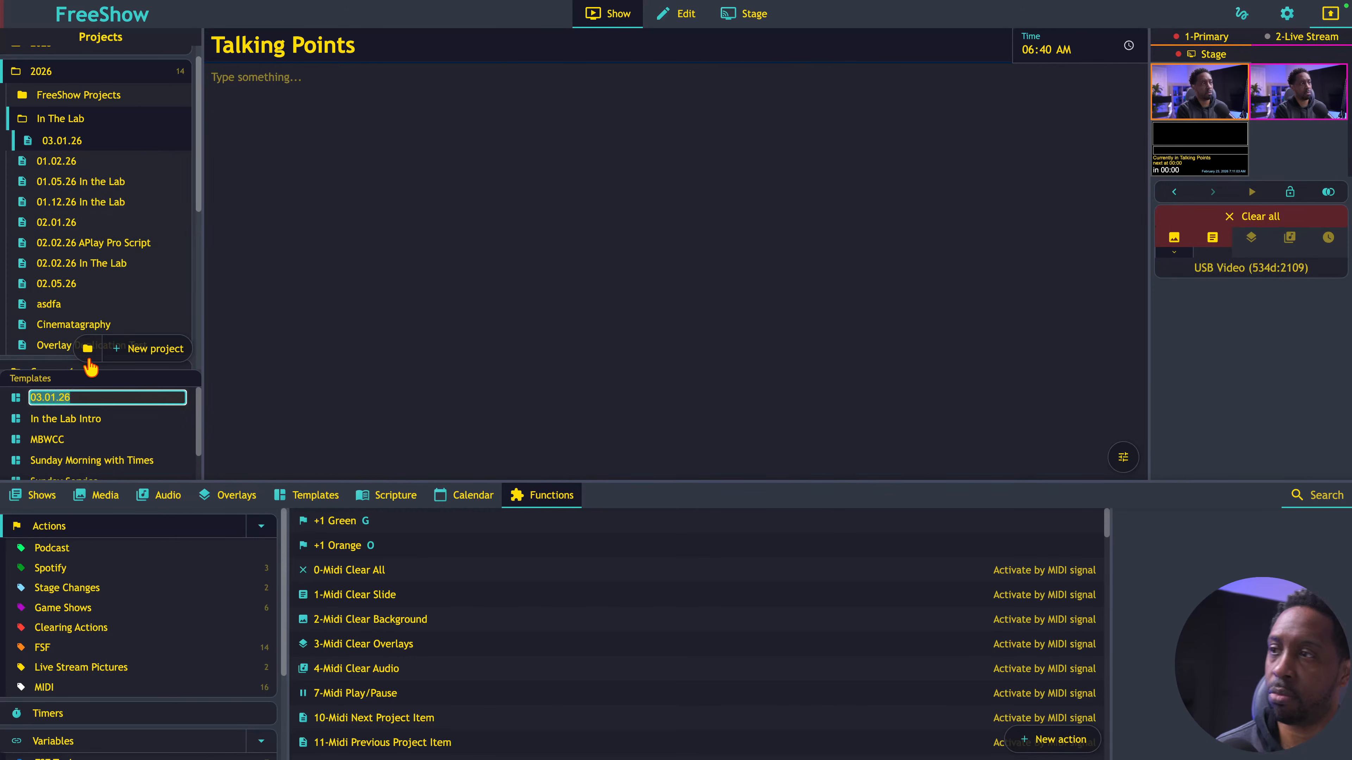
type("In The")
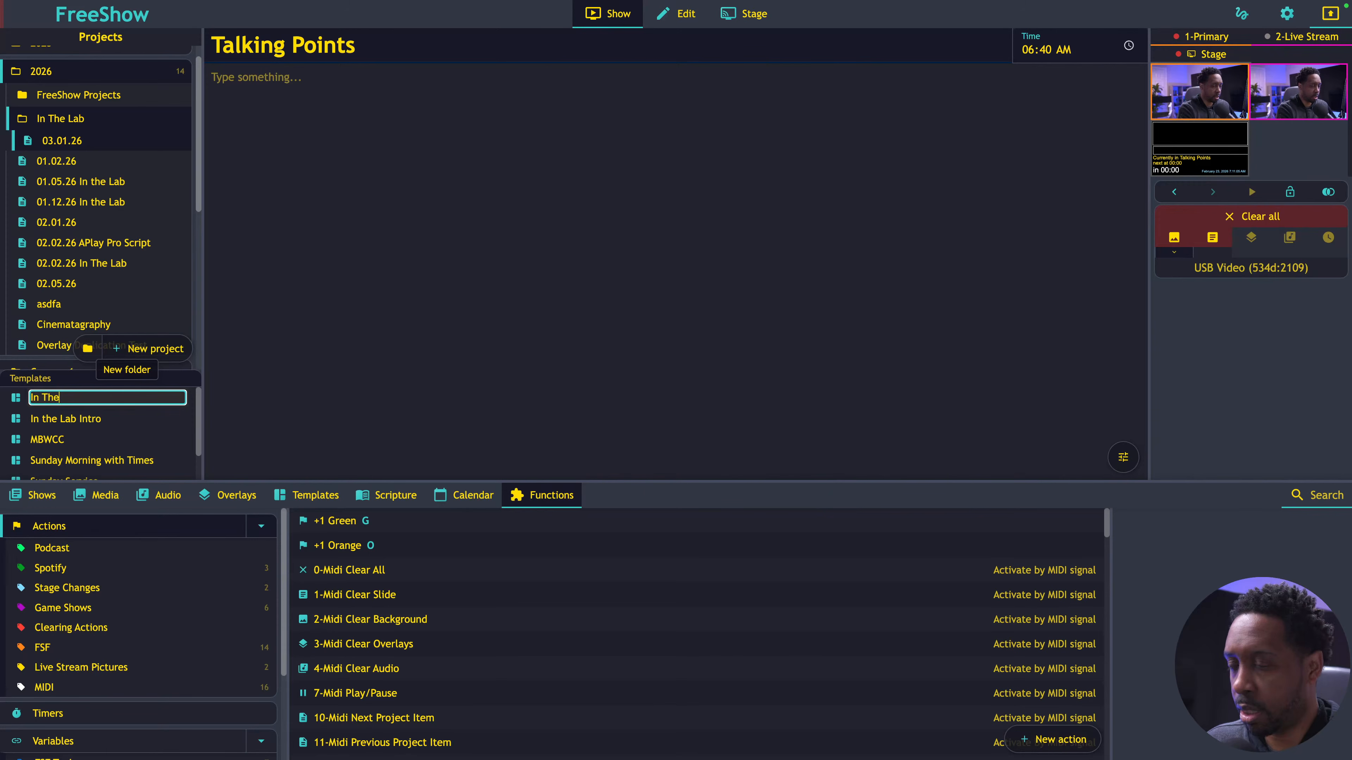
type(" Lab ")
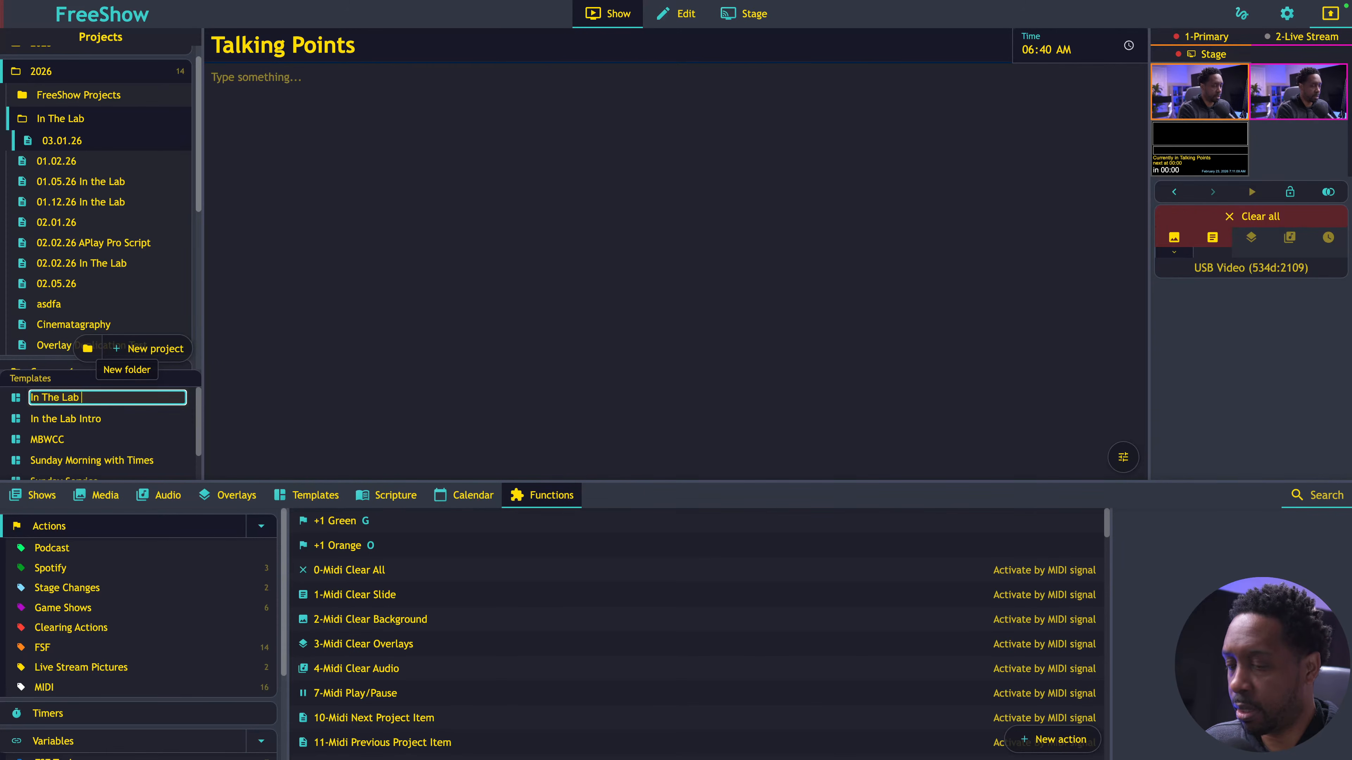
type("Sho")
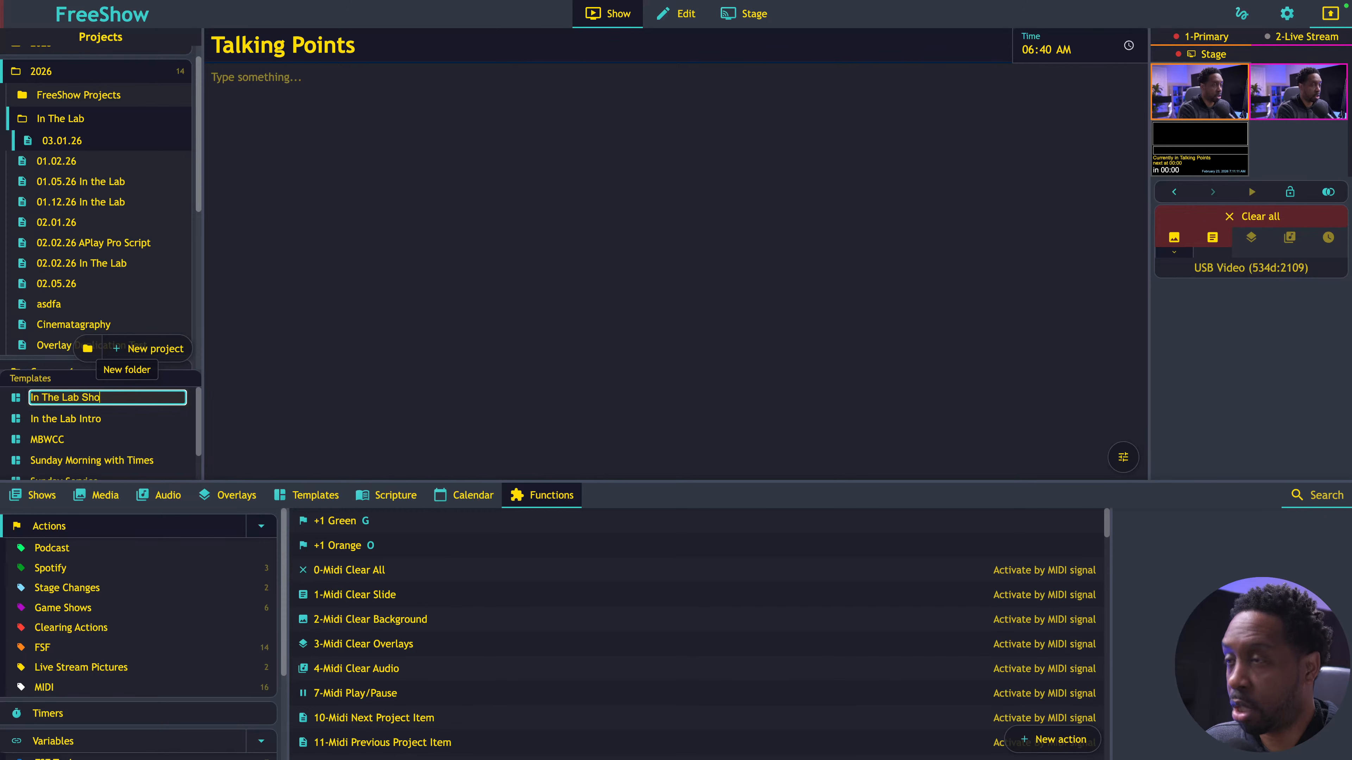
type("w")
key("Return")
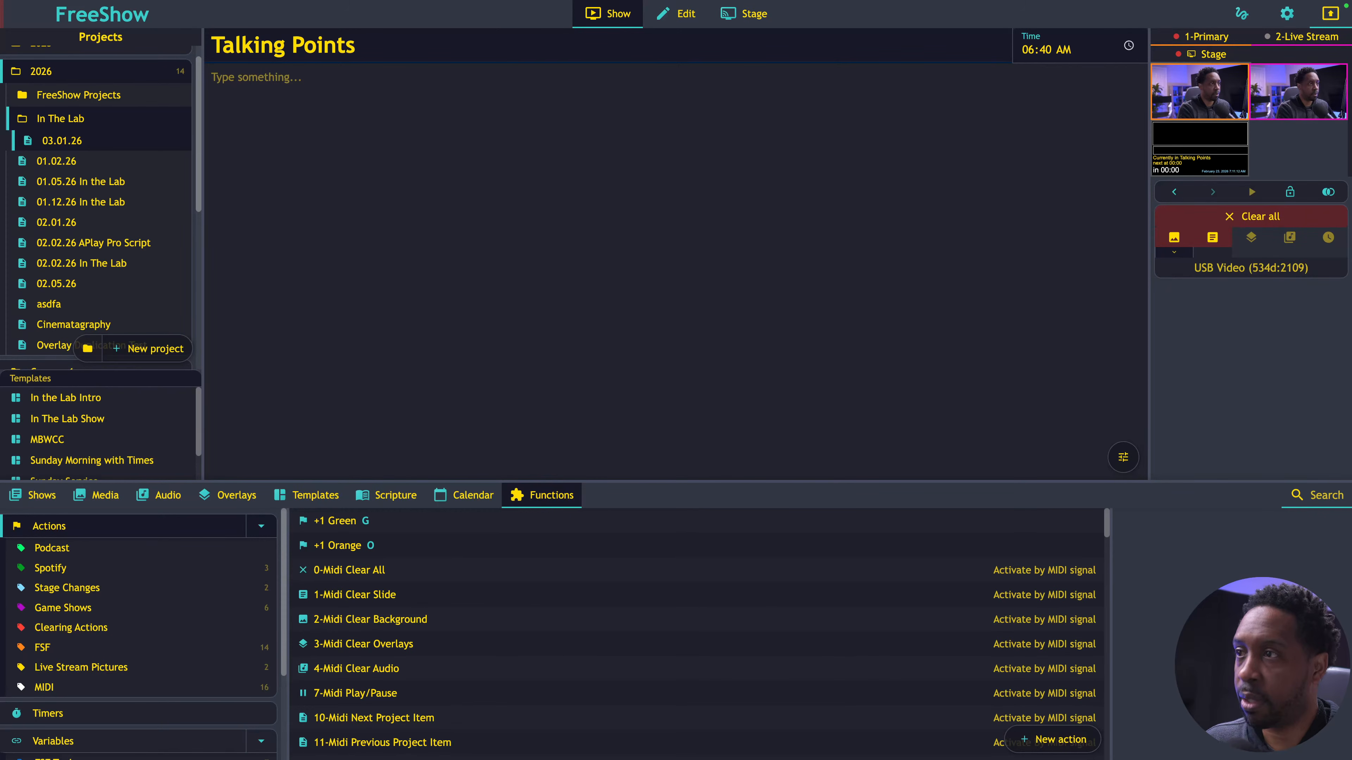
right_click(76, 406)
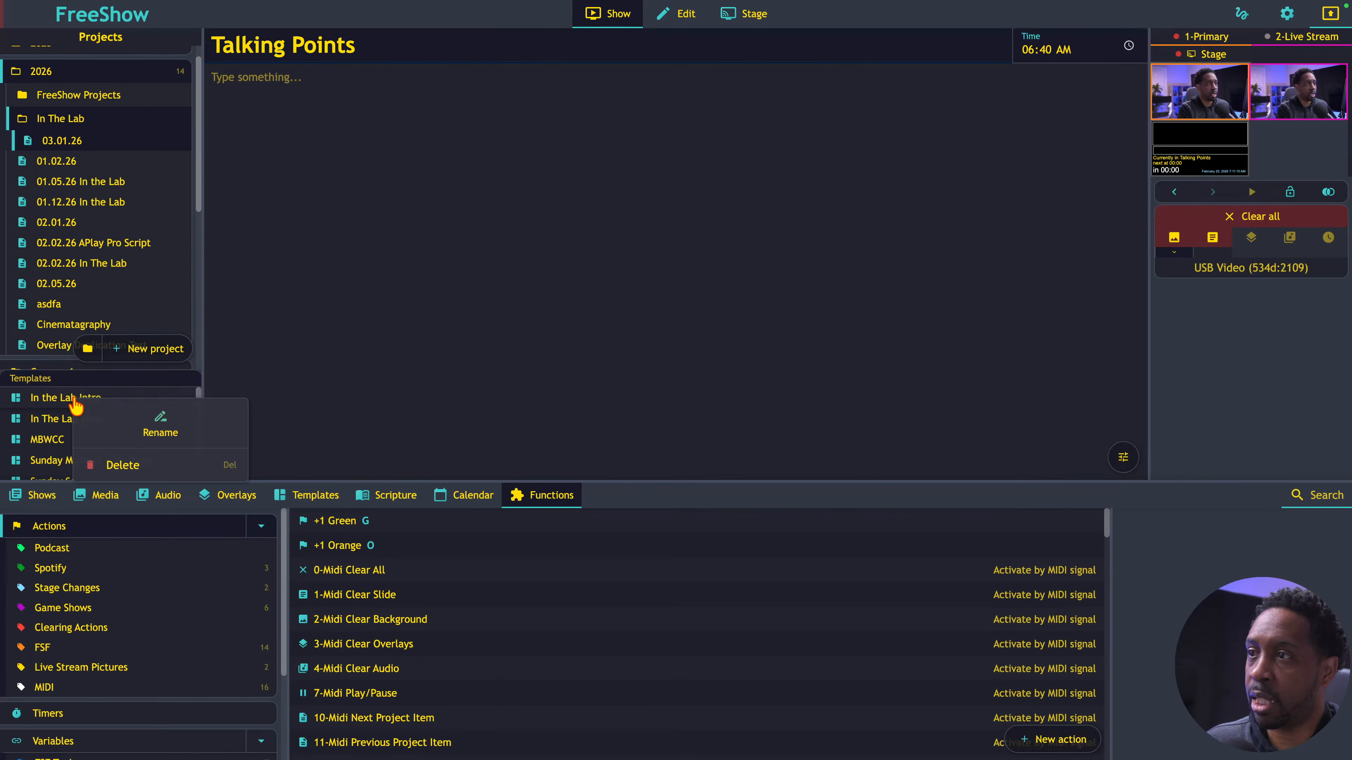
left_click(113, 465)
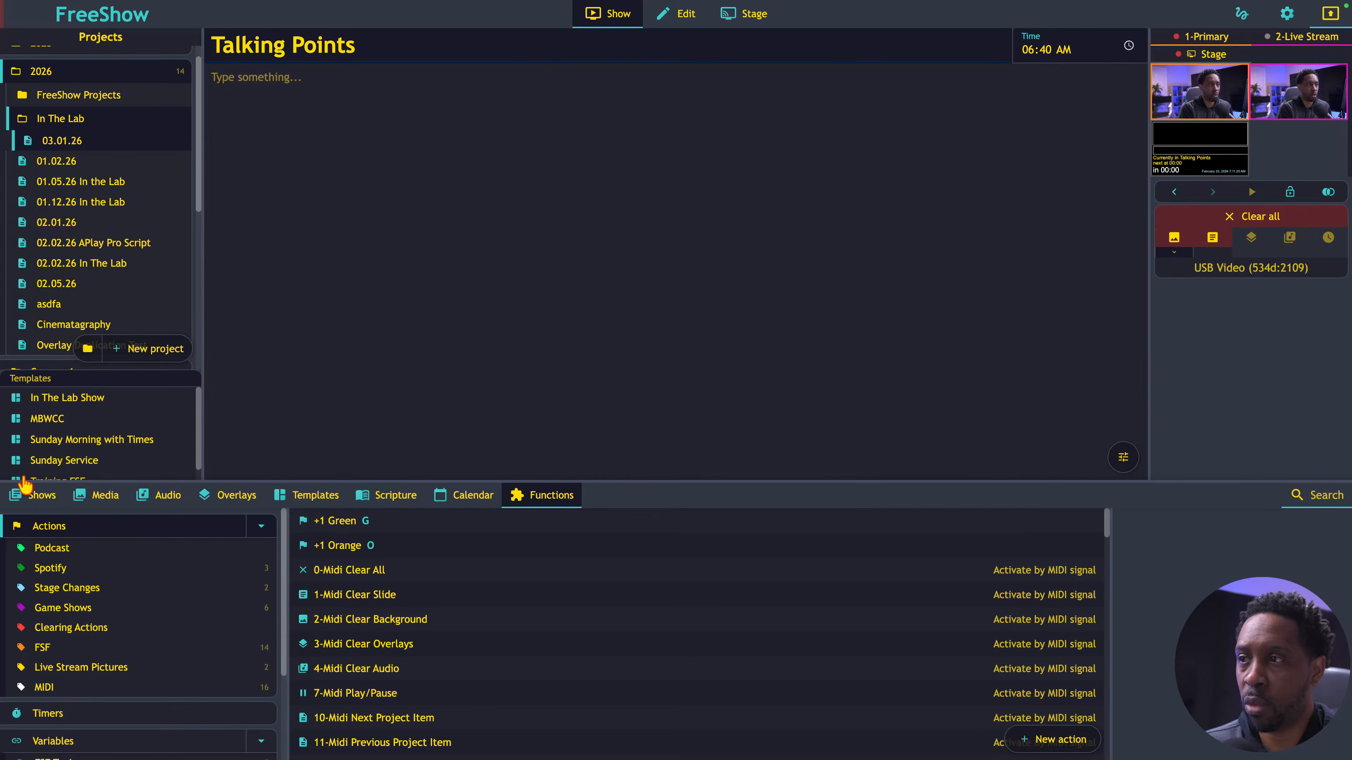
- Open the Lab Intro show from the In the Lab category and look over the show categories
left_click(34, 498)
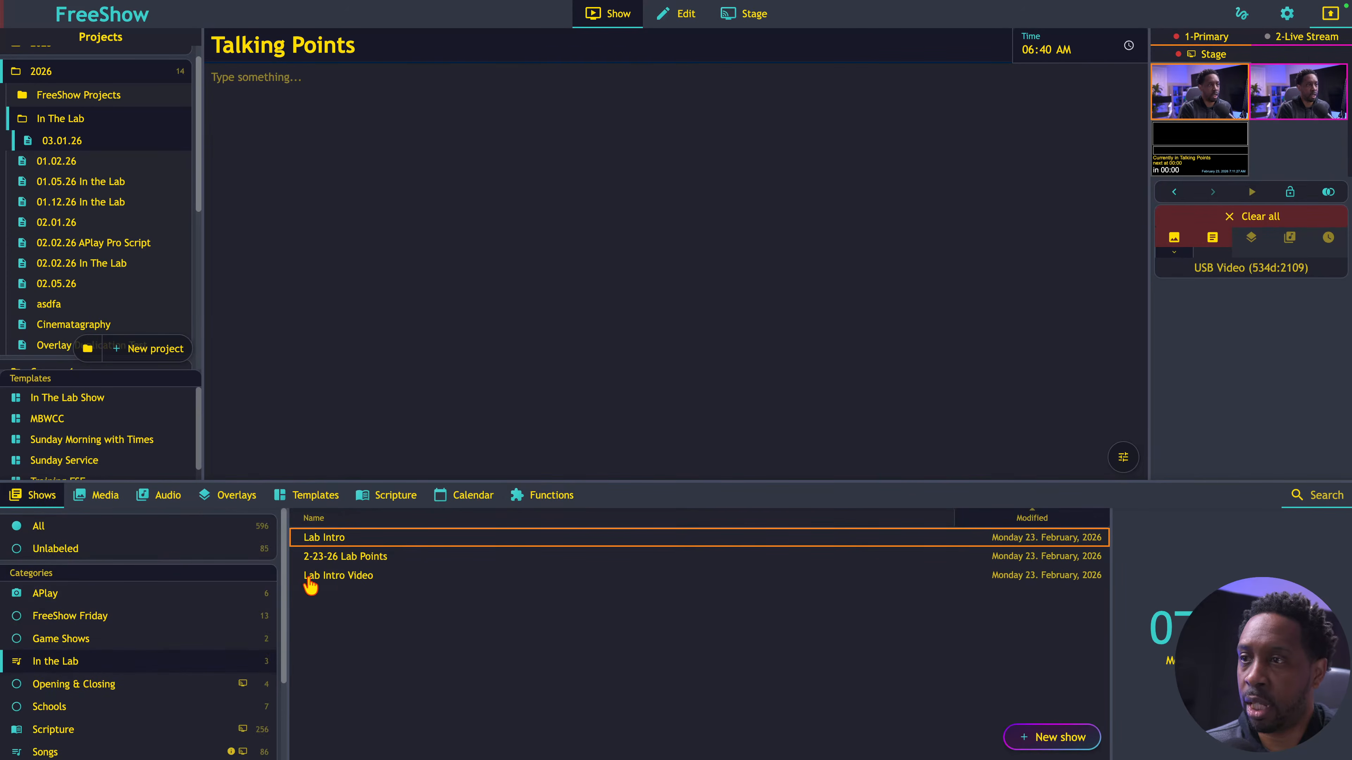
left_click(332, 540)
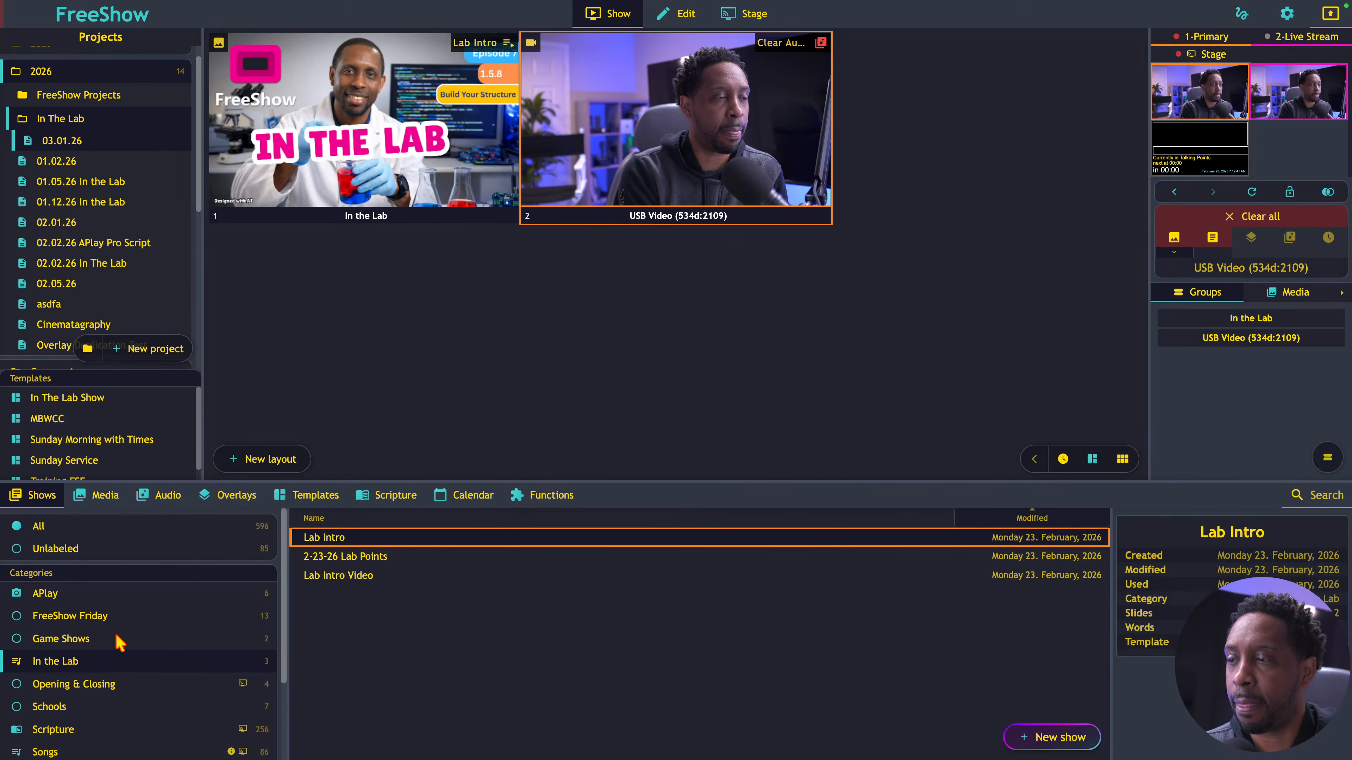
scroll(117, 639, "down", 5)
scroll(114, 638, "up", 5)
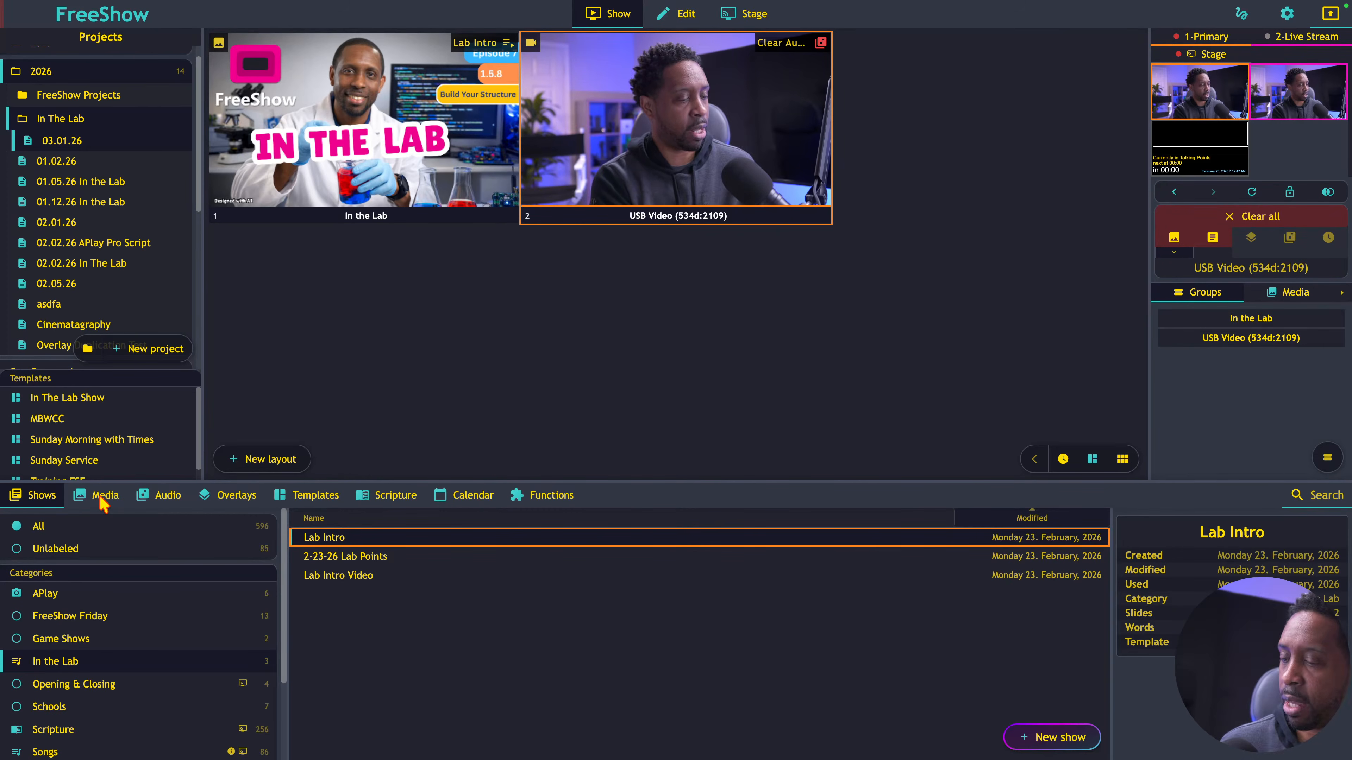
key("super+Tab")
key("super+Tab")
key("super+Tab")
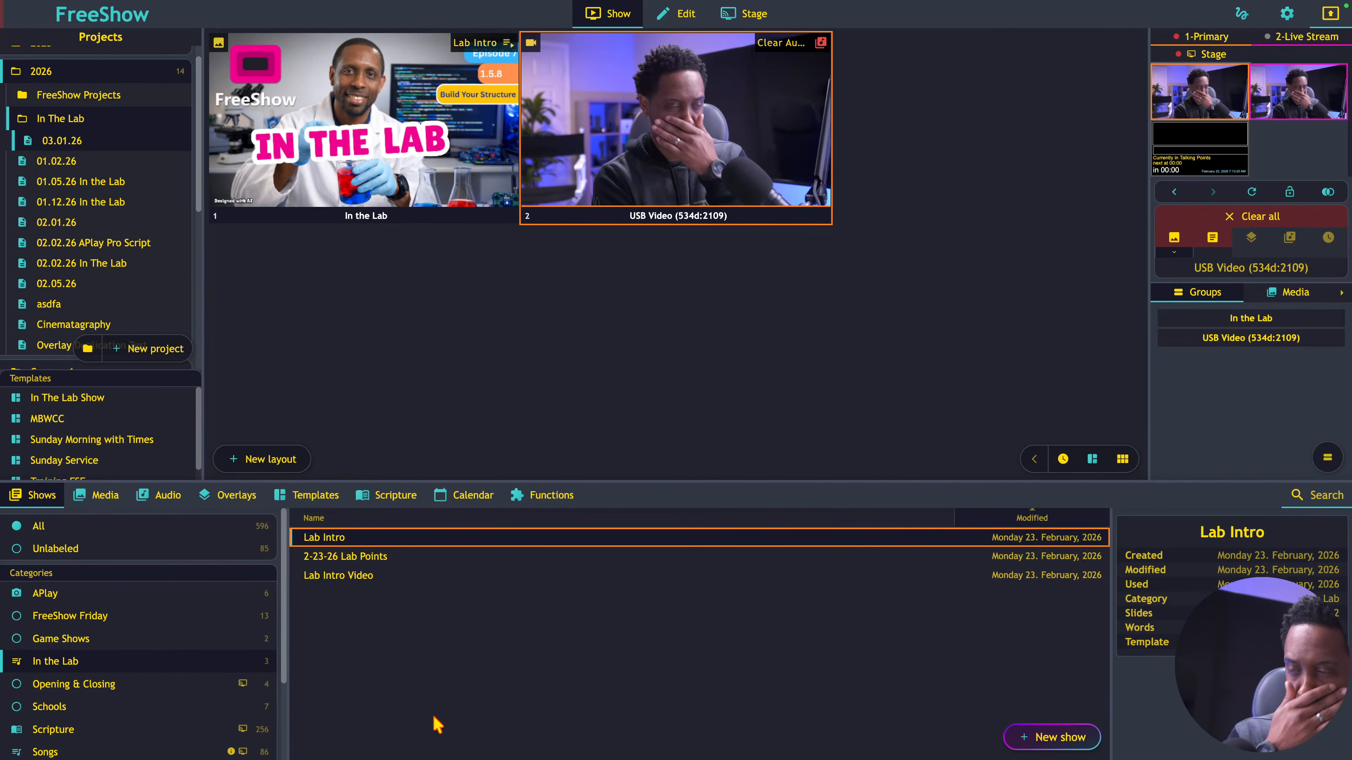
- Look through the media folder list, including the contents of the Documents and Downloads folders
left_click(101, 501)
scroll(94, 672, "down", 3)
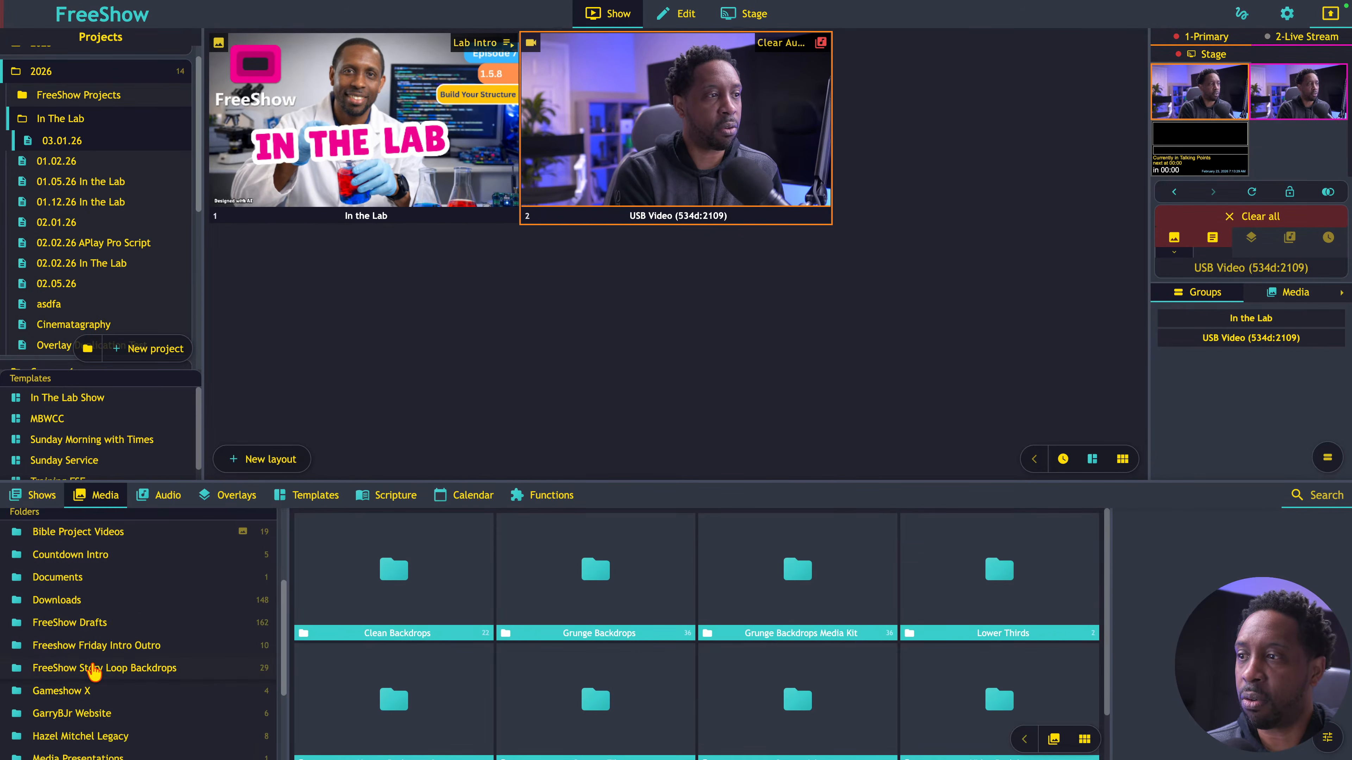
left_click(73, 579)
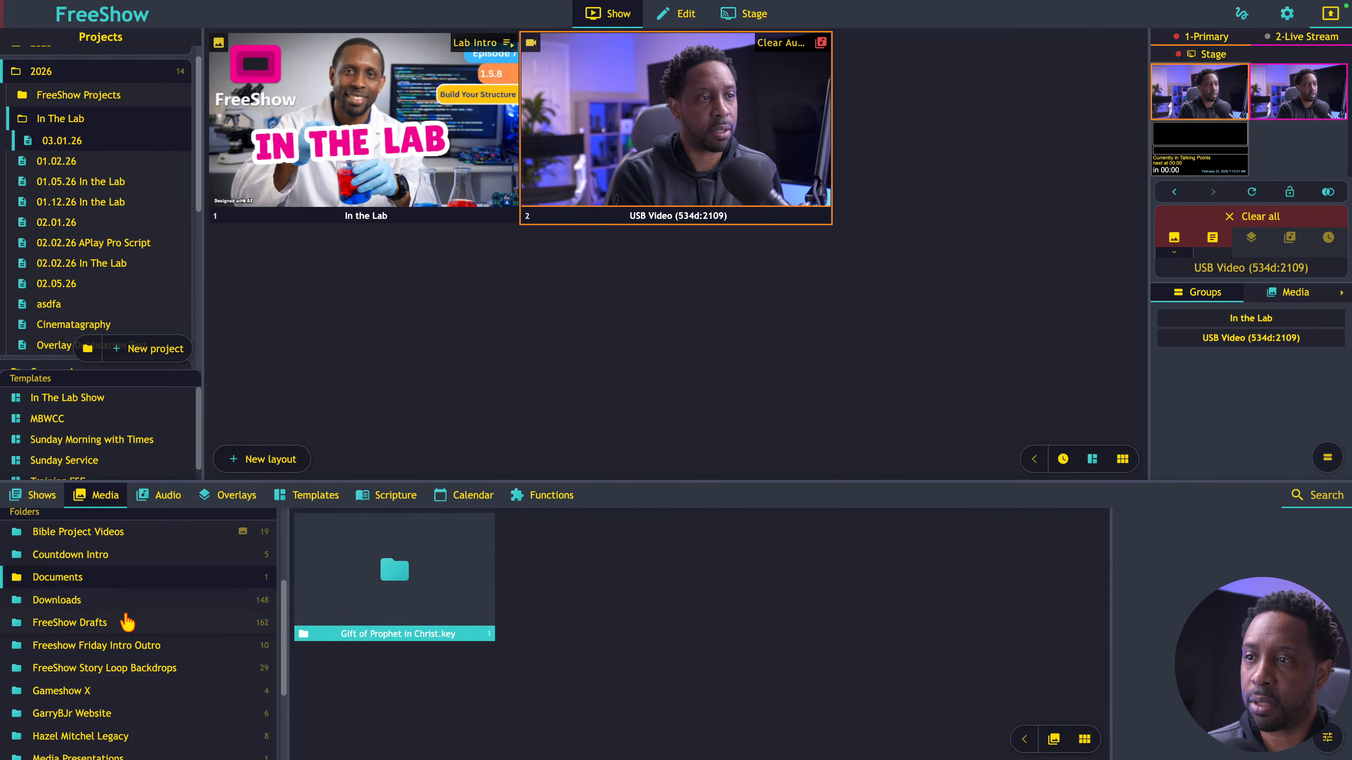
left_click(75, 595)
left_click(75, 579)
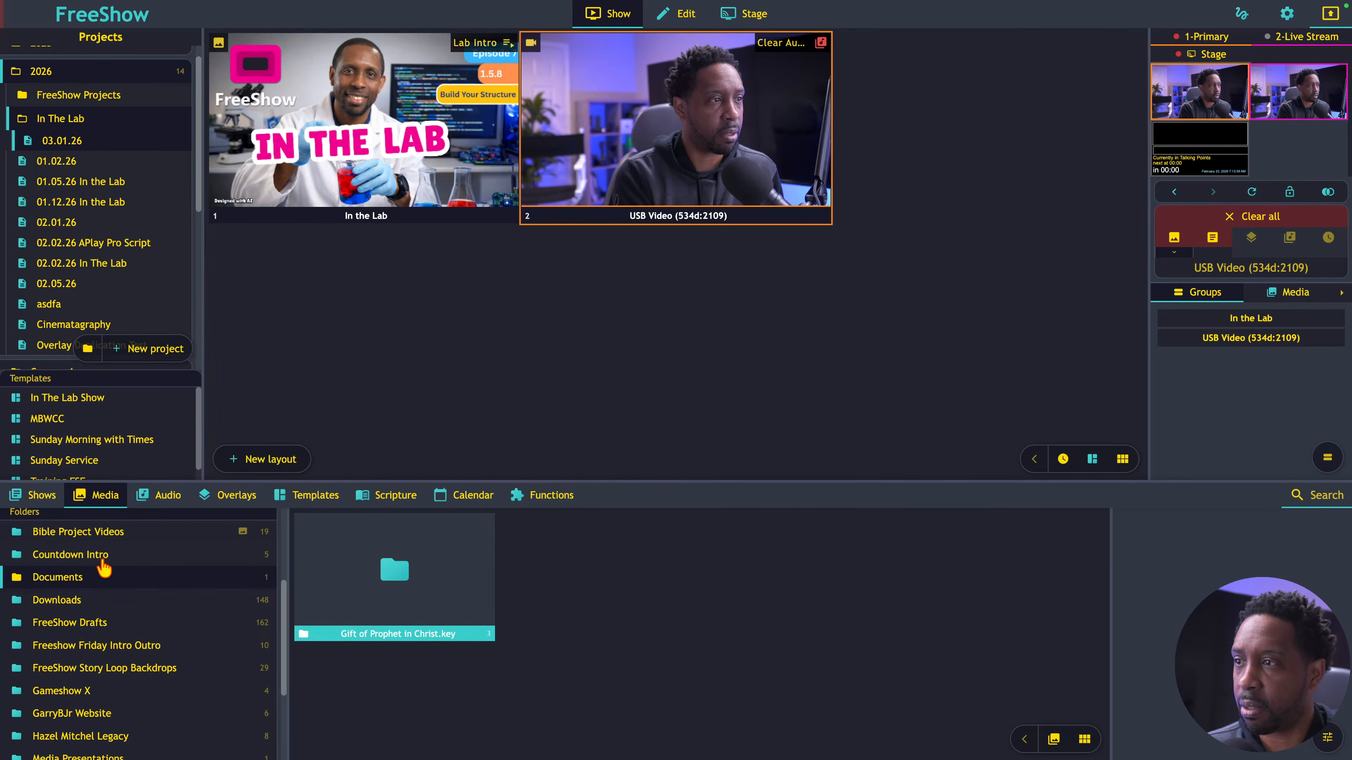
left_click(70, 601)
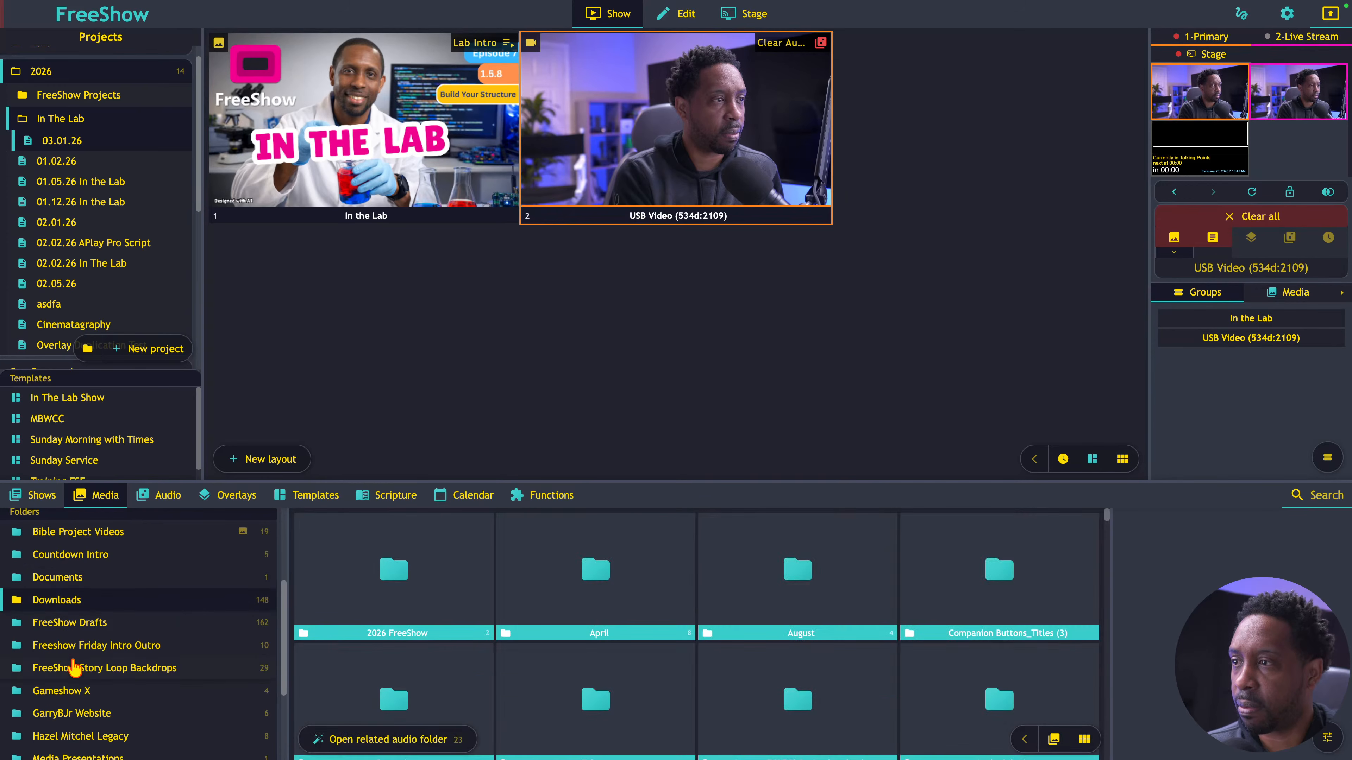
scroll(75, 666, "down", 2)
scroll(74, 666, "down", 3)
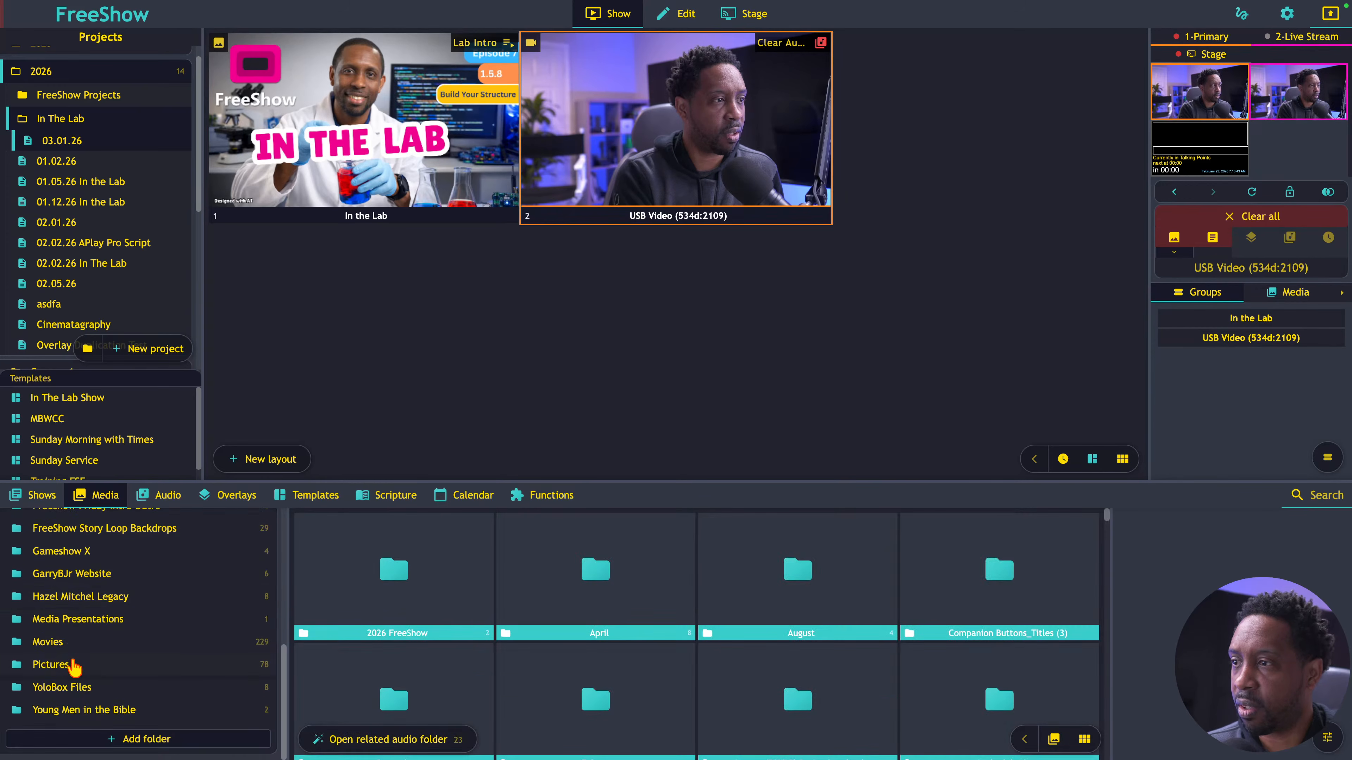
scroll(73, 666, "up", 8)
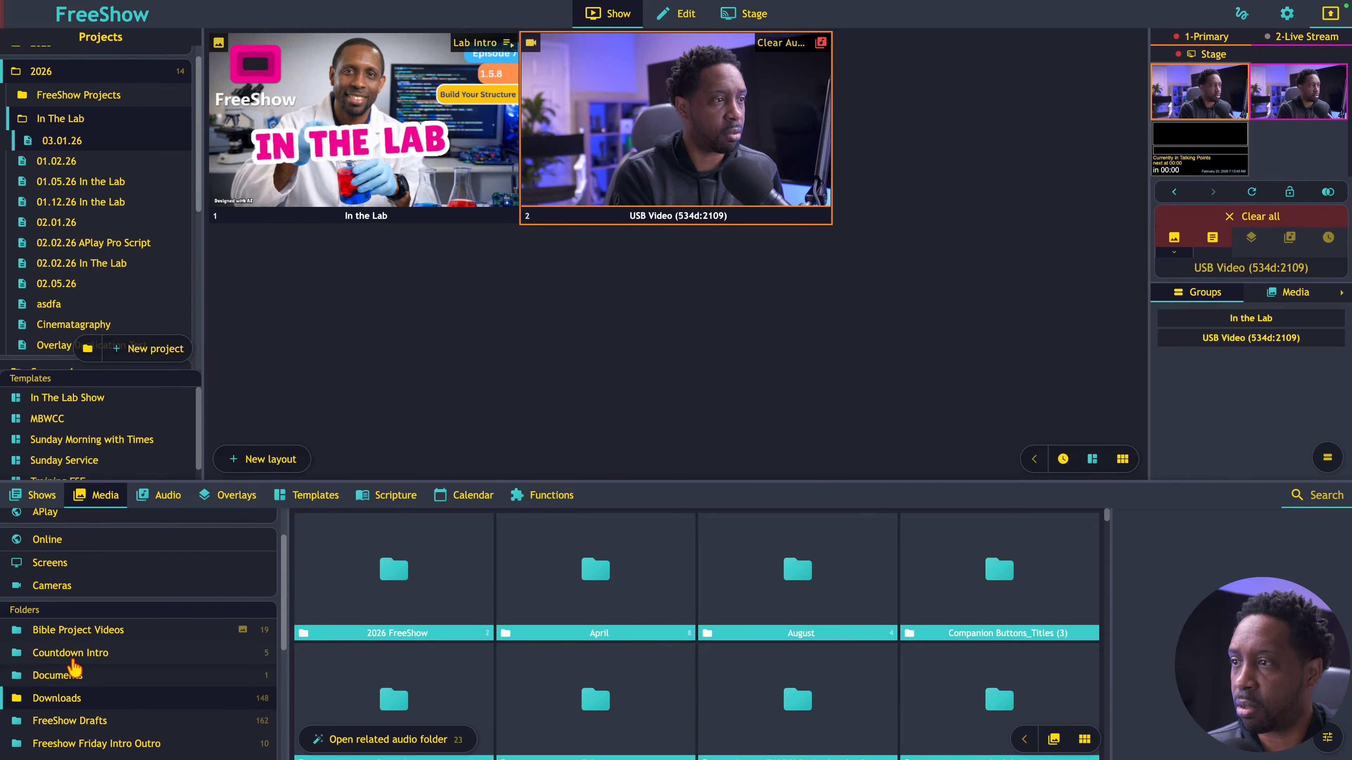
scroll(75, 668, "down", 1)
left_click(73, 663)
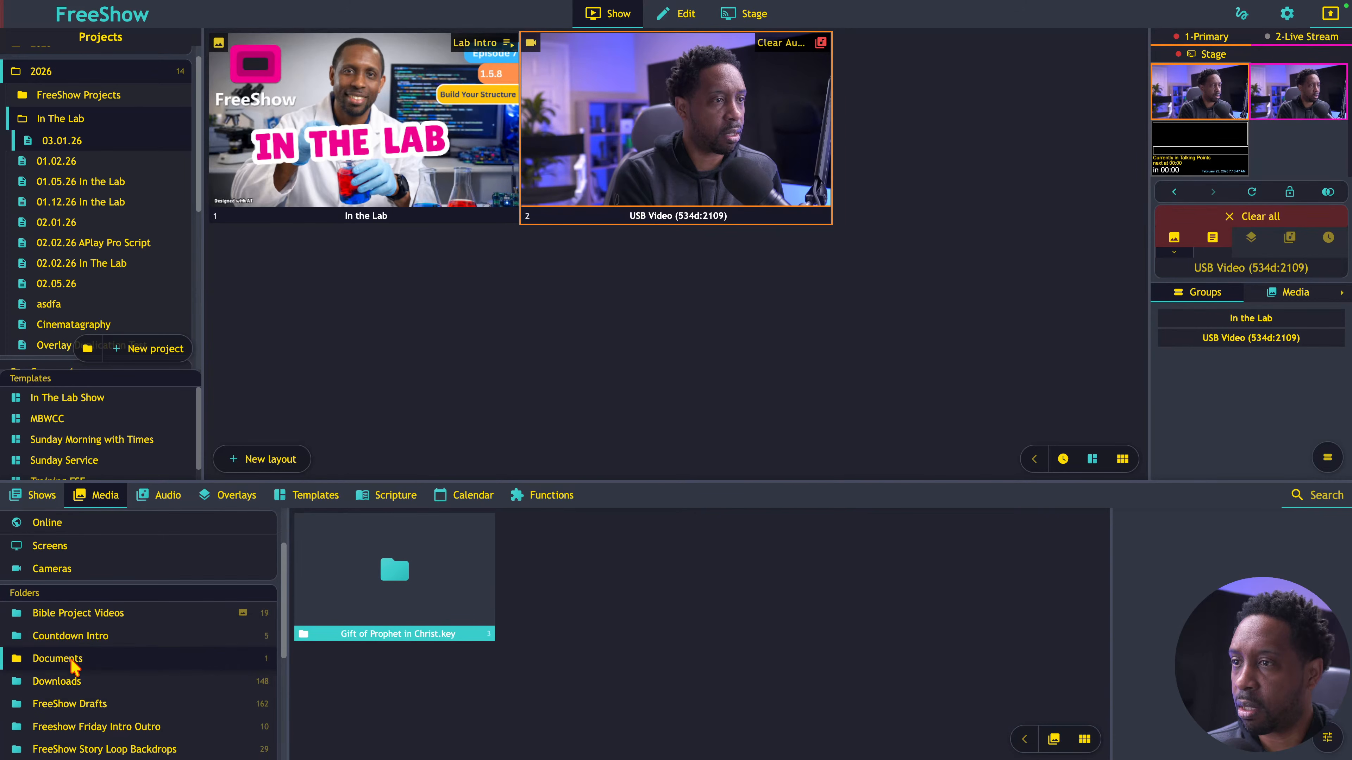
left_click(75, 682)
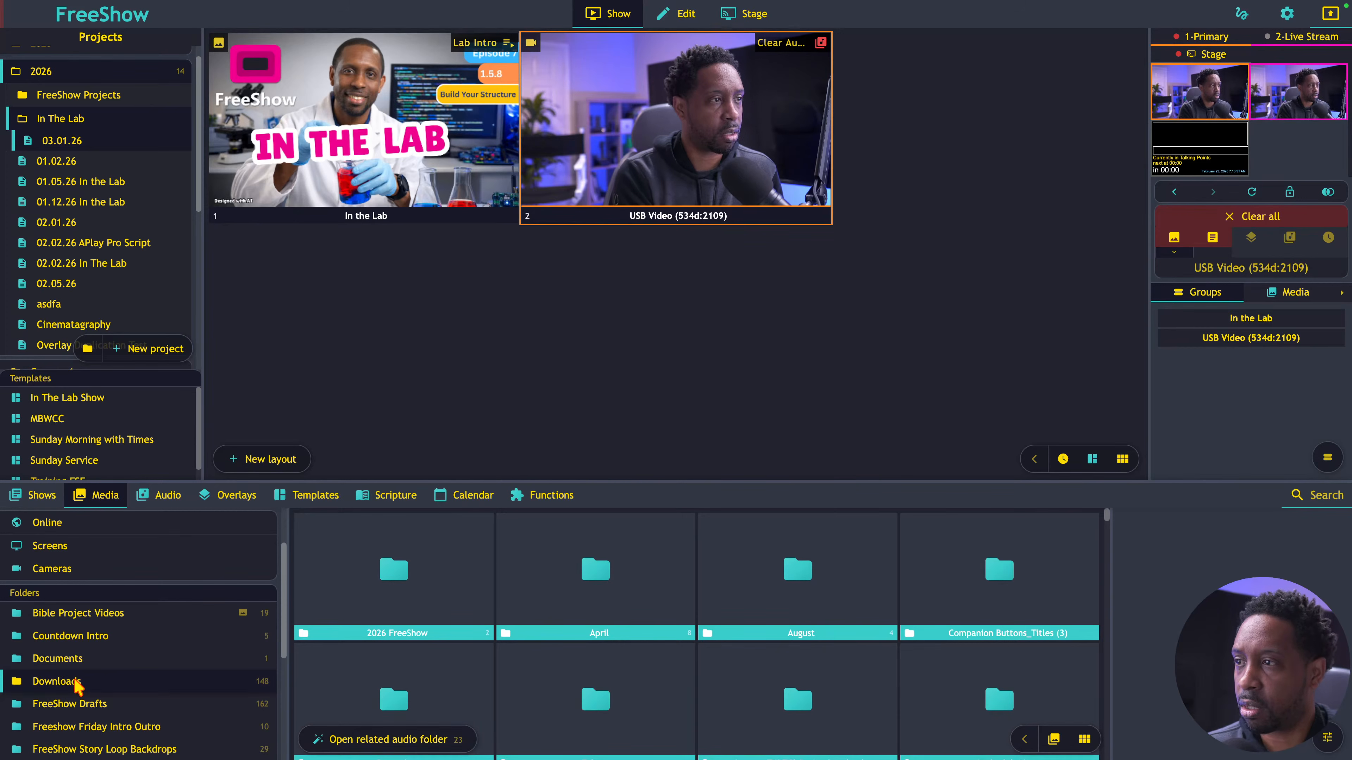
scroll(75, 683, "down", 4)
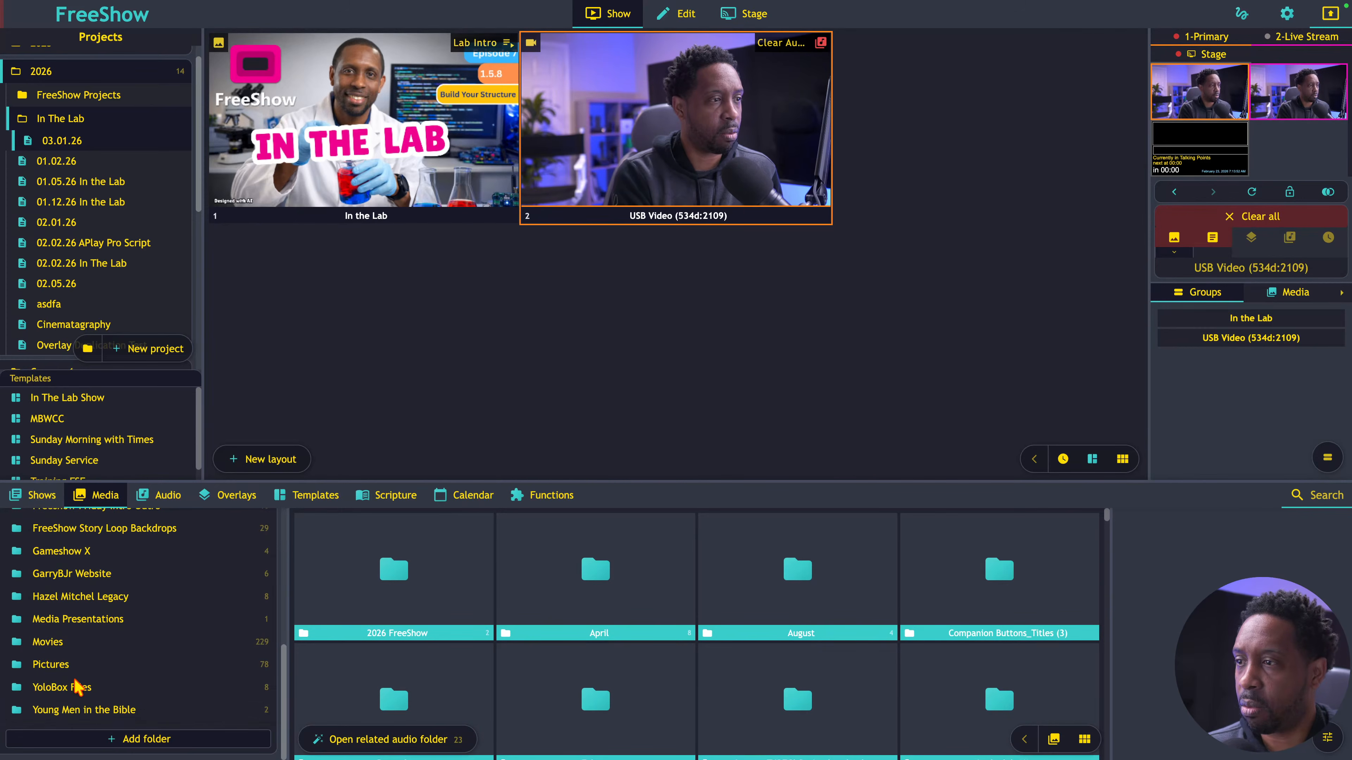
- Add the "In the Lab" folder from Documents to the media folders
left_click(111, 740)
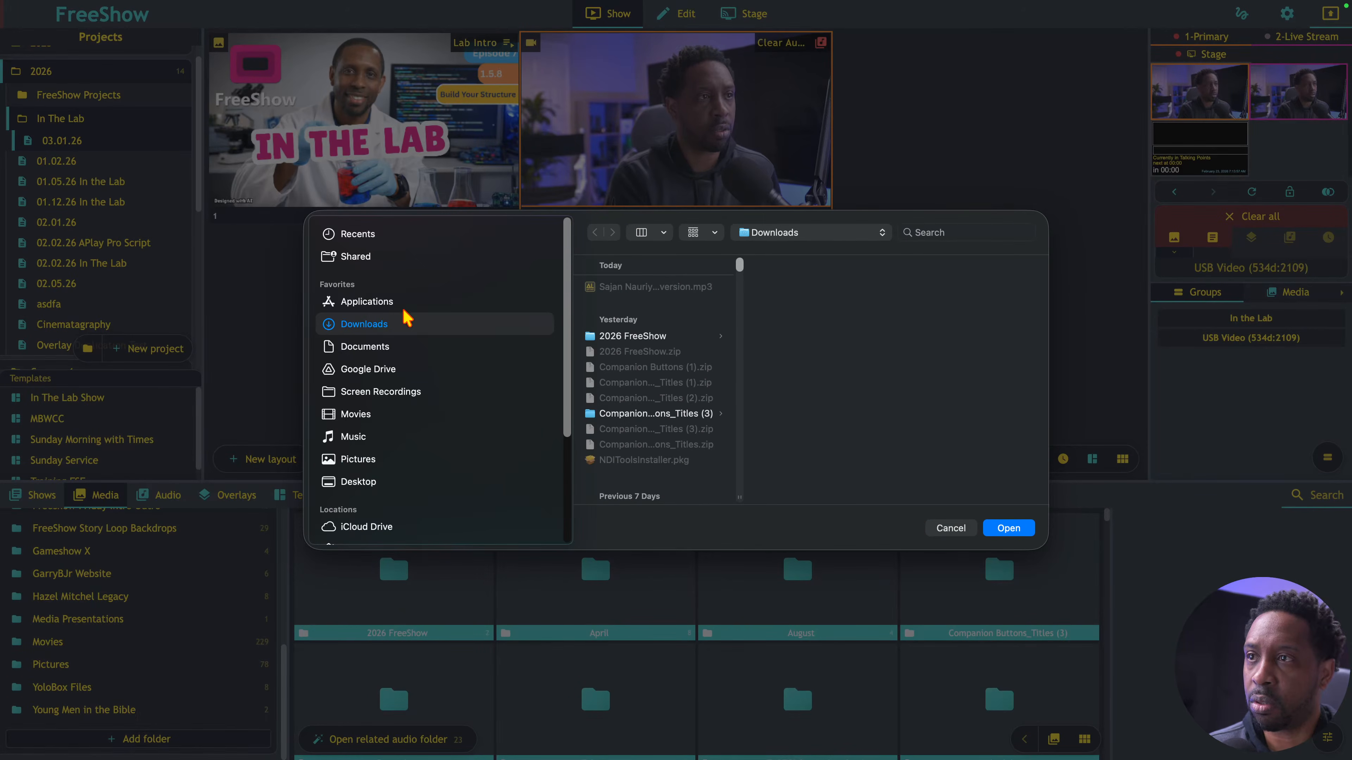
left_click(373, 353)
left_click(658, 287)
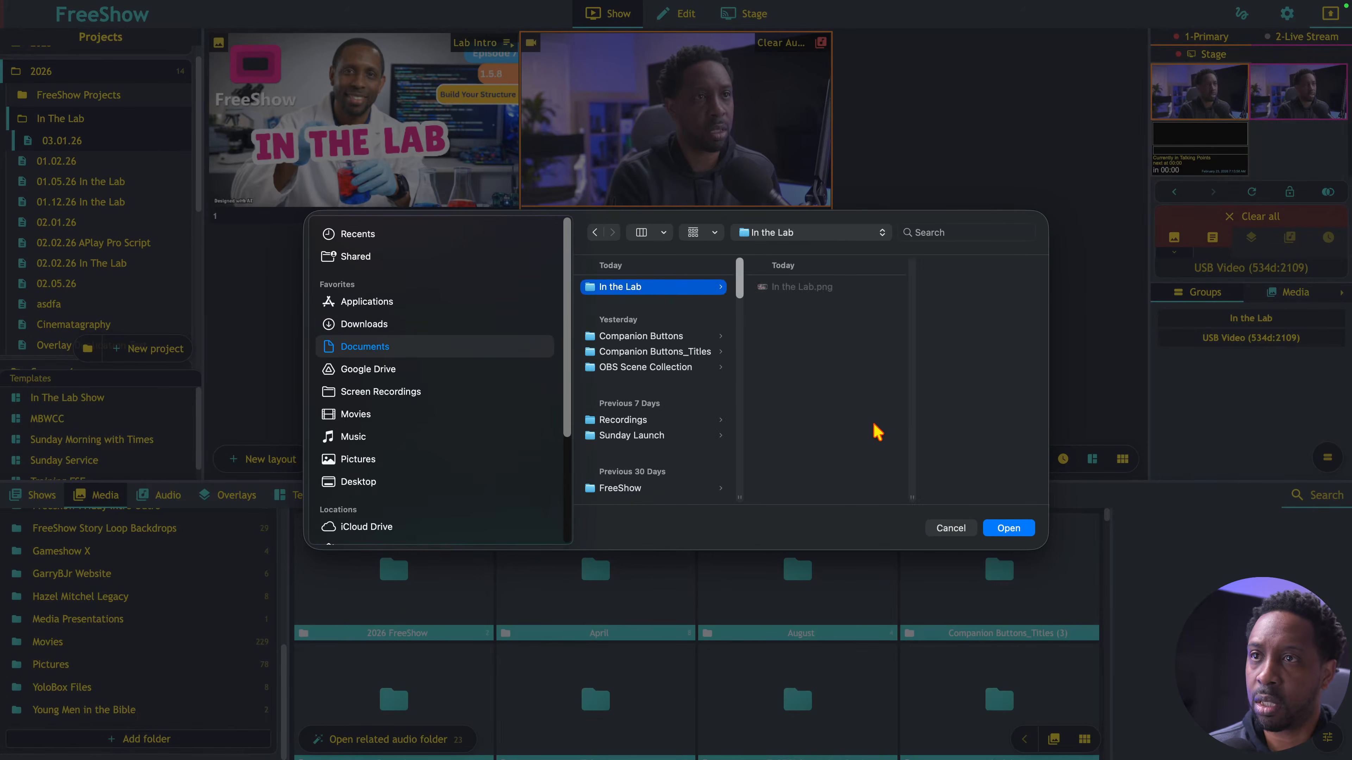
left_click(1001, 529)
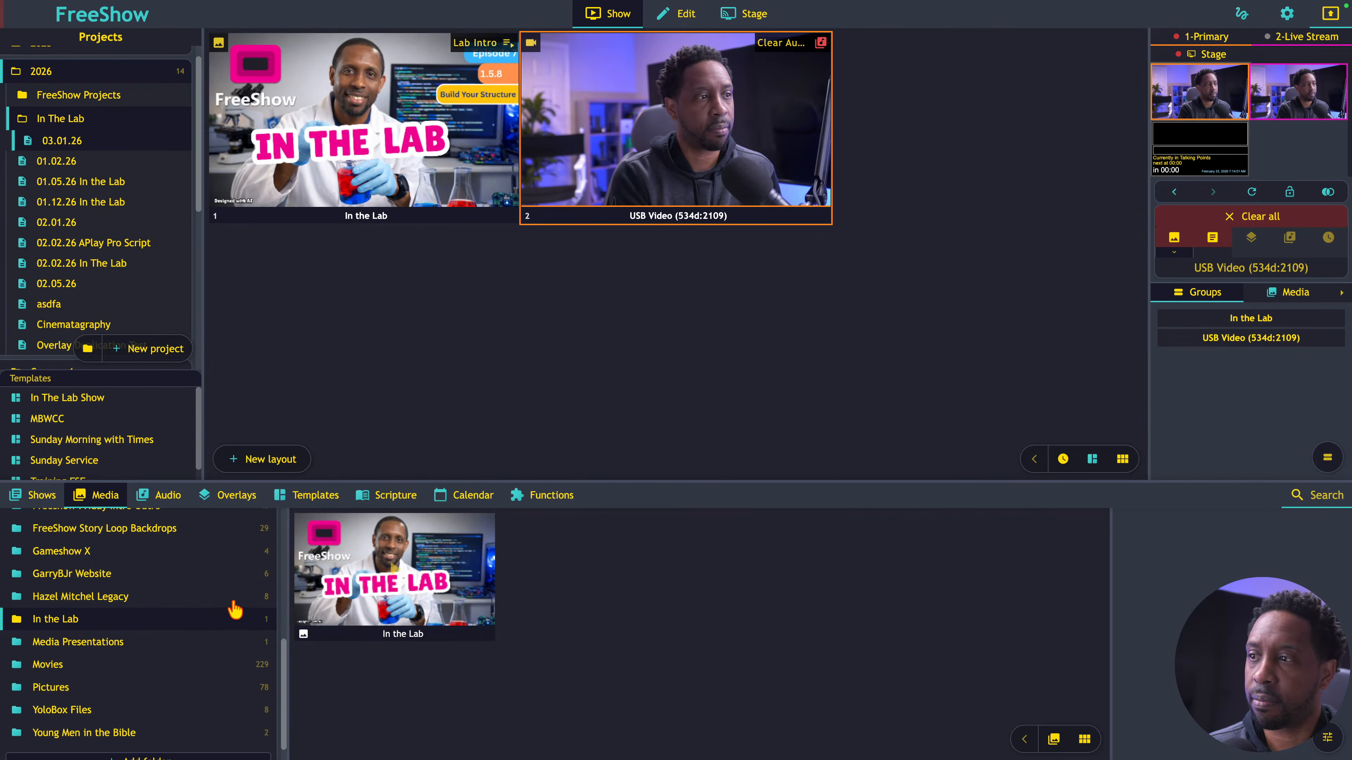
- Apply the "In the Lab" image from the "In the Lab" media folder to the first slide of the Lab Intro show
left_click_drag(408, 612, 364, 179)
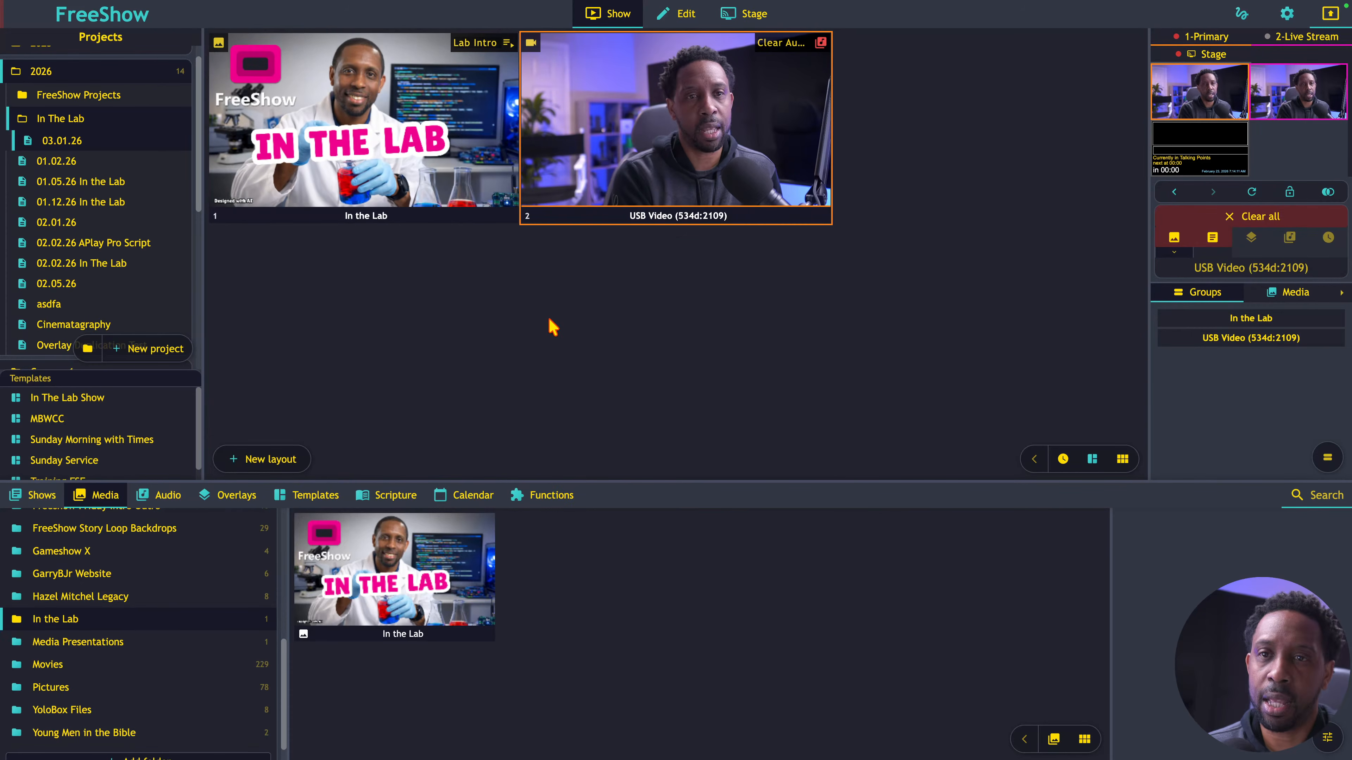
- Start a new scheduled action in the calendar that starts the Lab Intro show
left_click(472, 496)
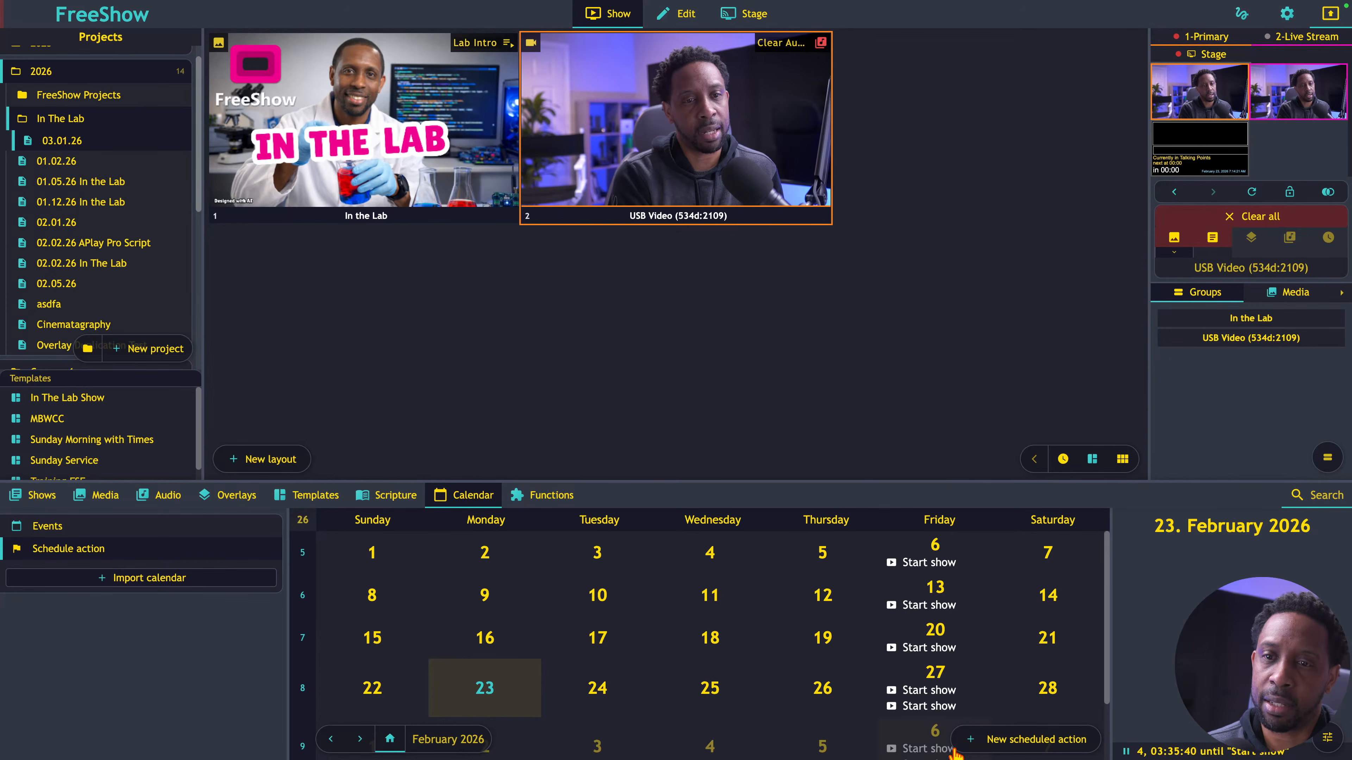
left_click(1022, 745)
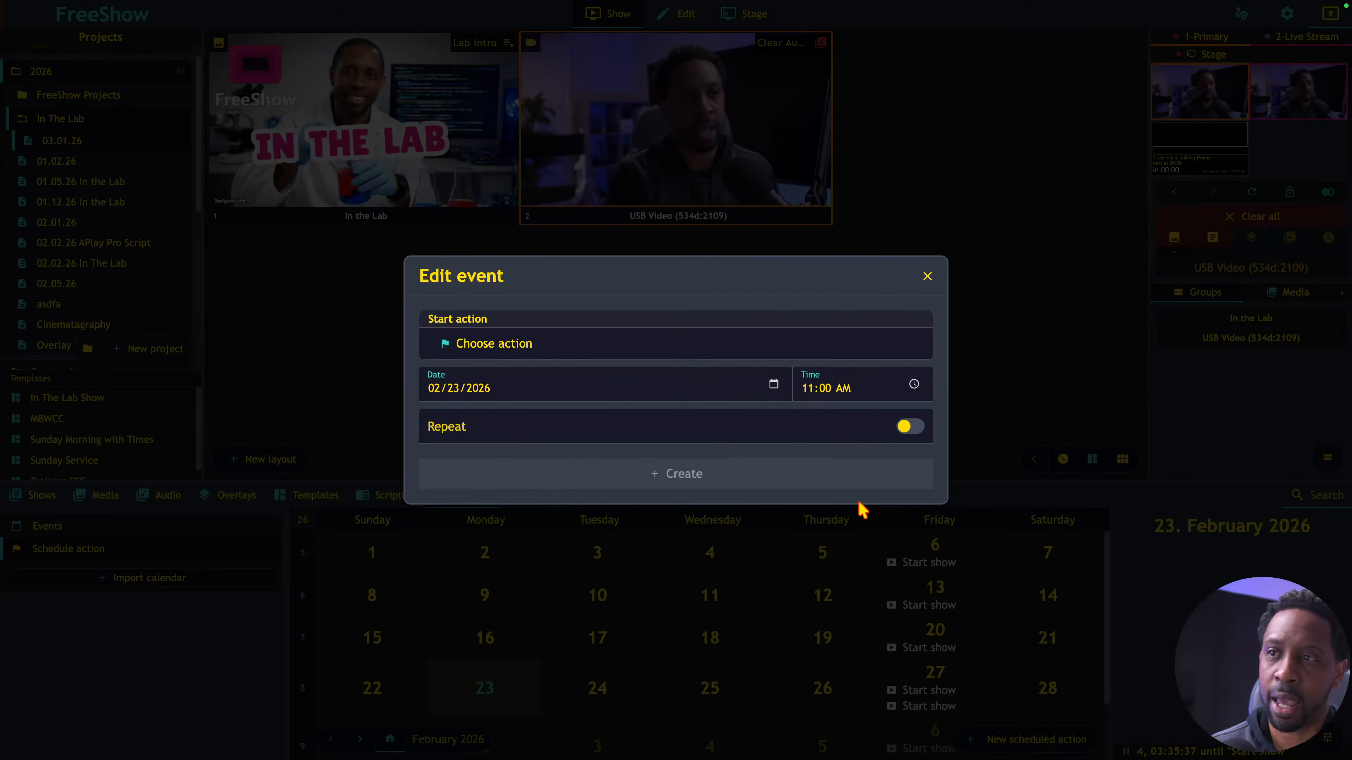
left_click(705, 354)
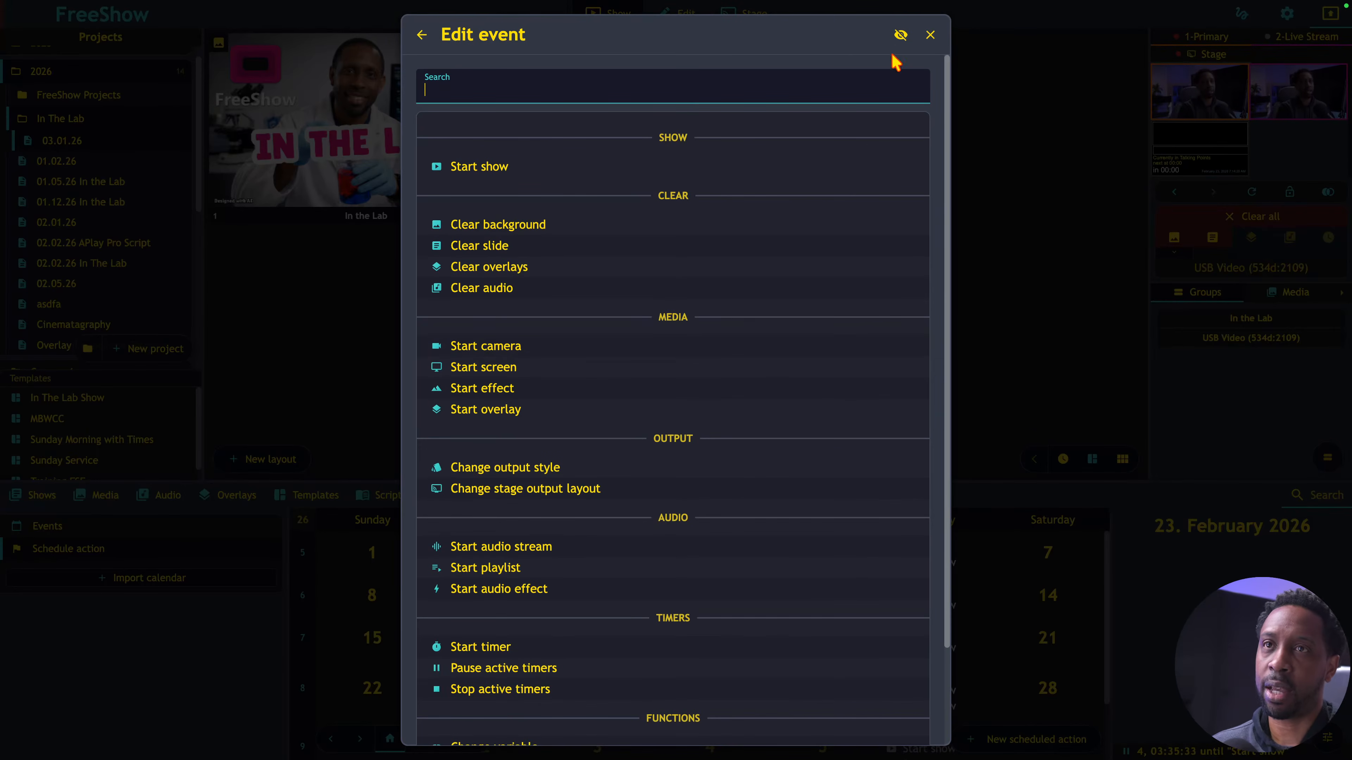
left_click(901, 34)
scroll(678, 229, "down", 20)
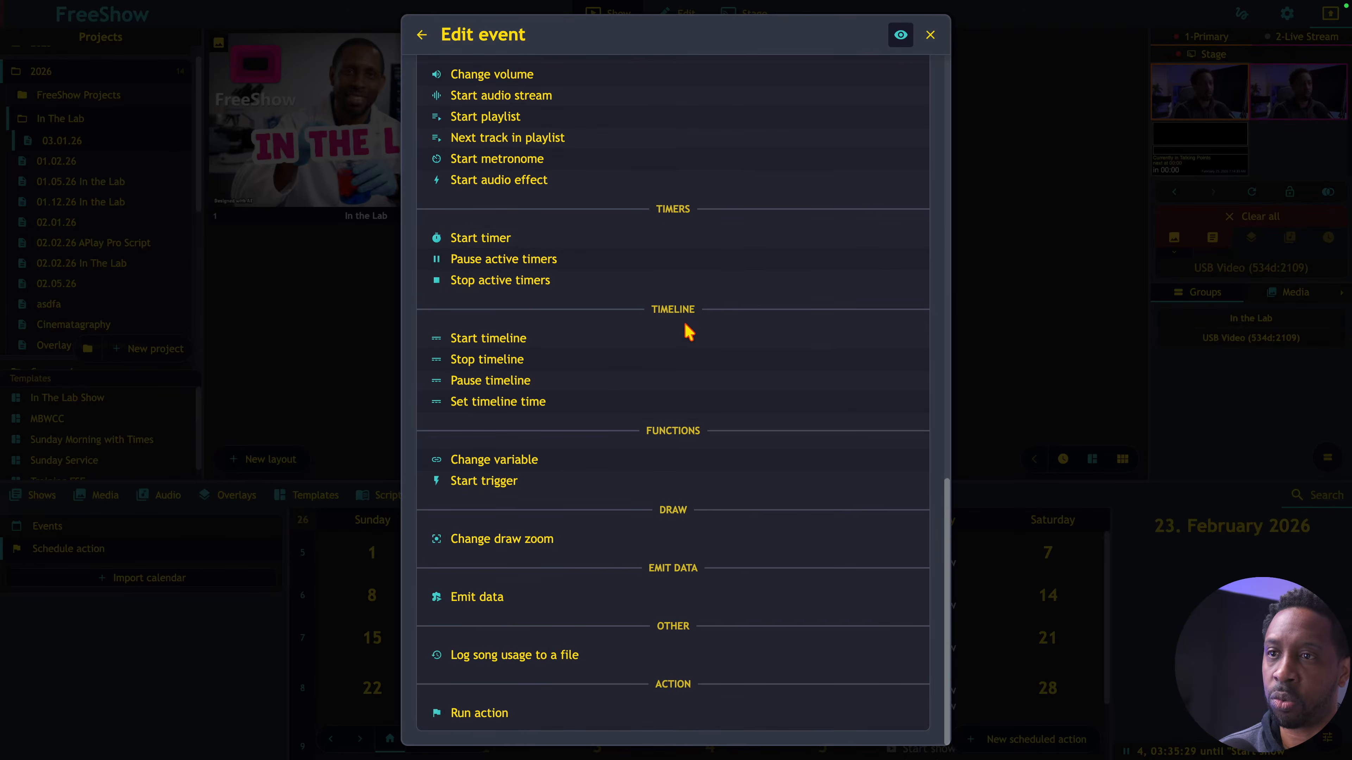
scroll(688, 331, "up", 20)
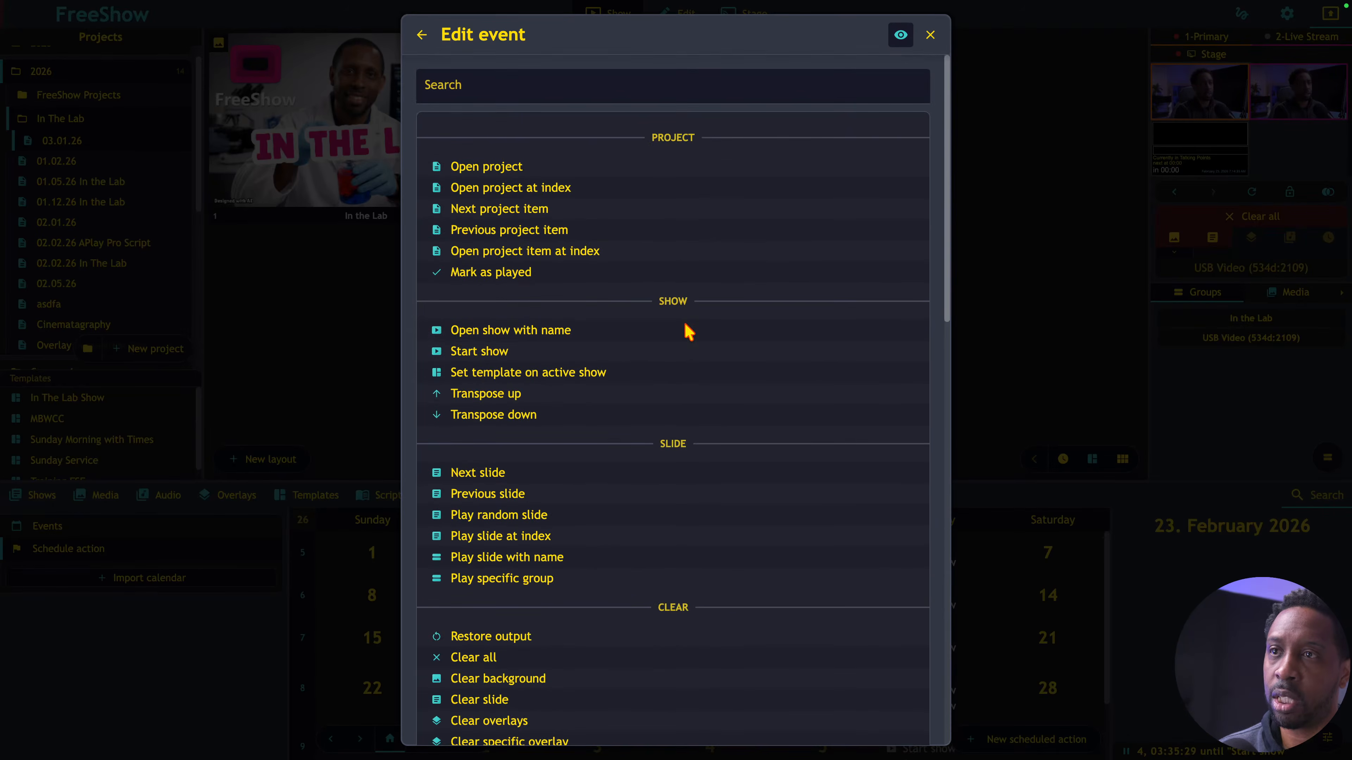
left_click(482, 352)
left_click(372, 252)
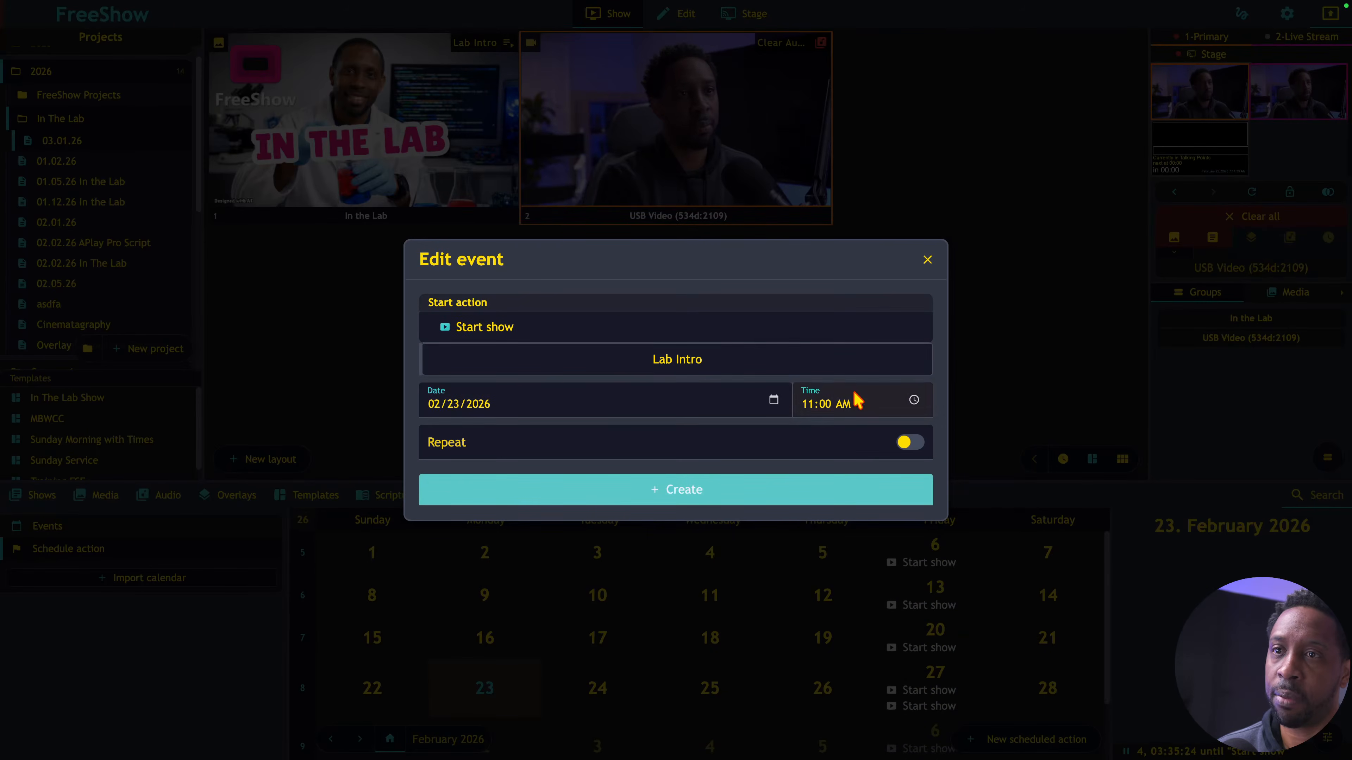
- Schedule the action for 06:20 AM, repeating every 7 days until 03/23/2035, and create it
left_click(802, 415)
type("6:")
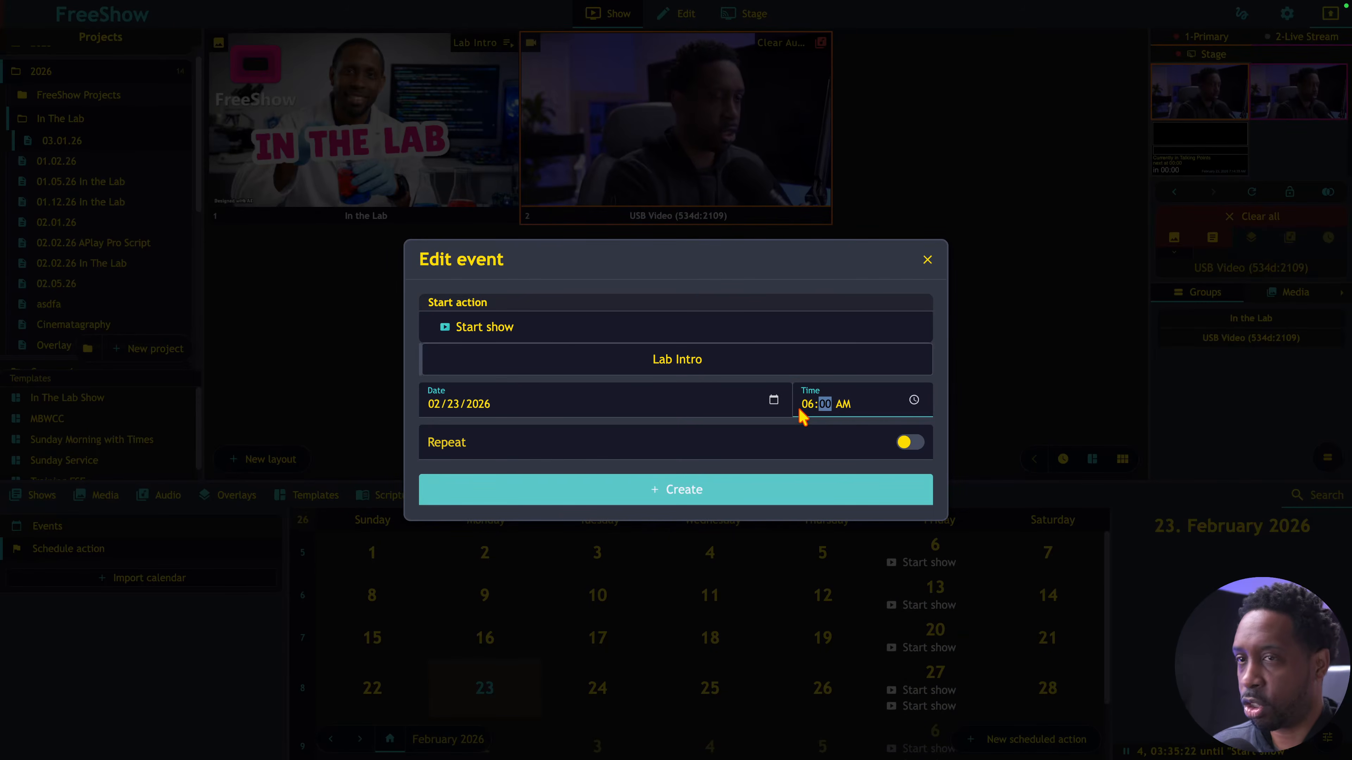
type("20")
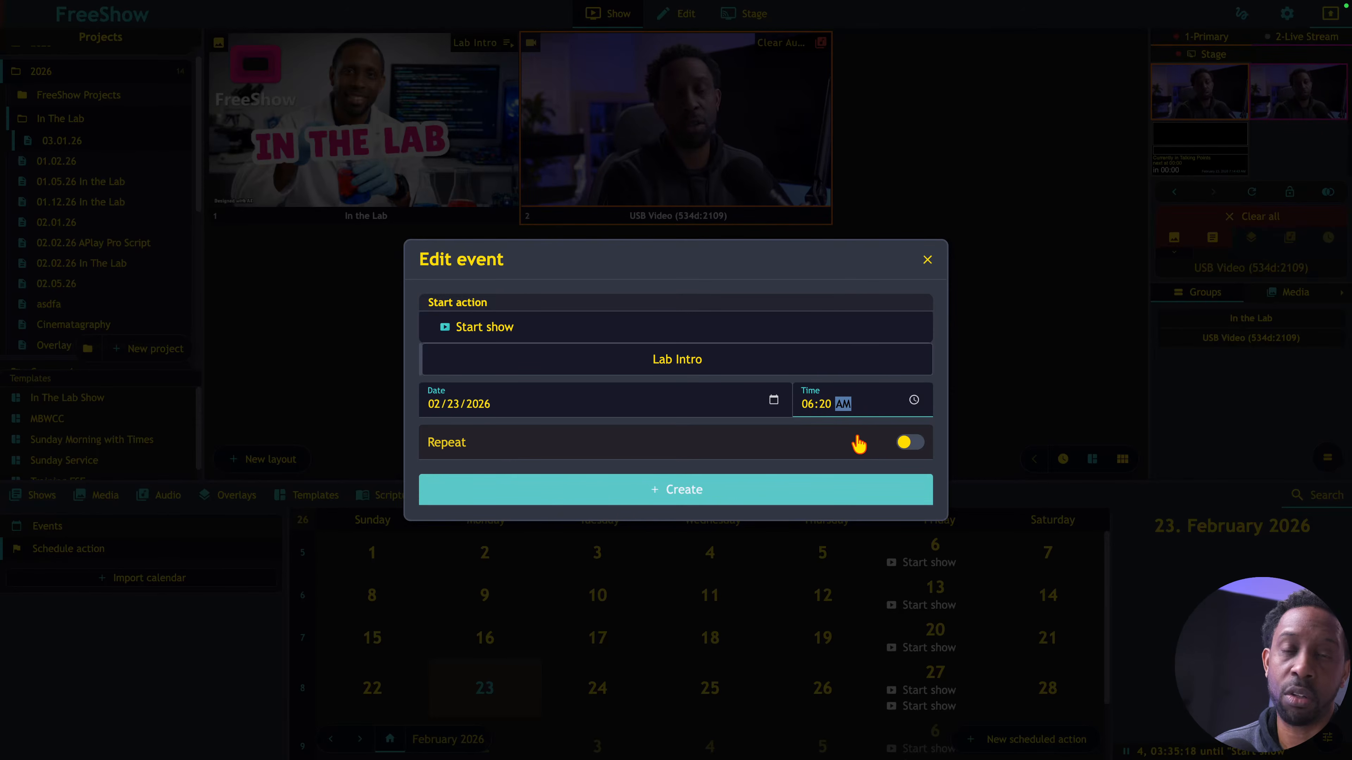
left_click(906, 442)
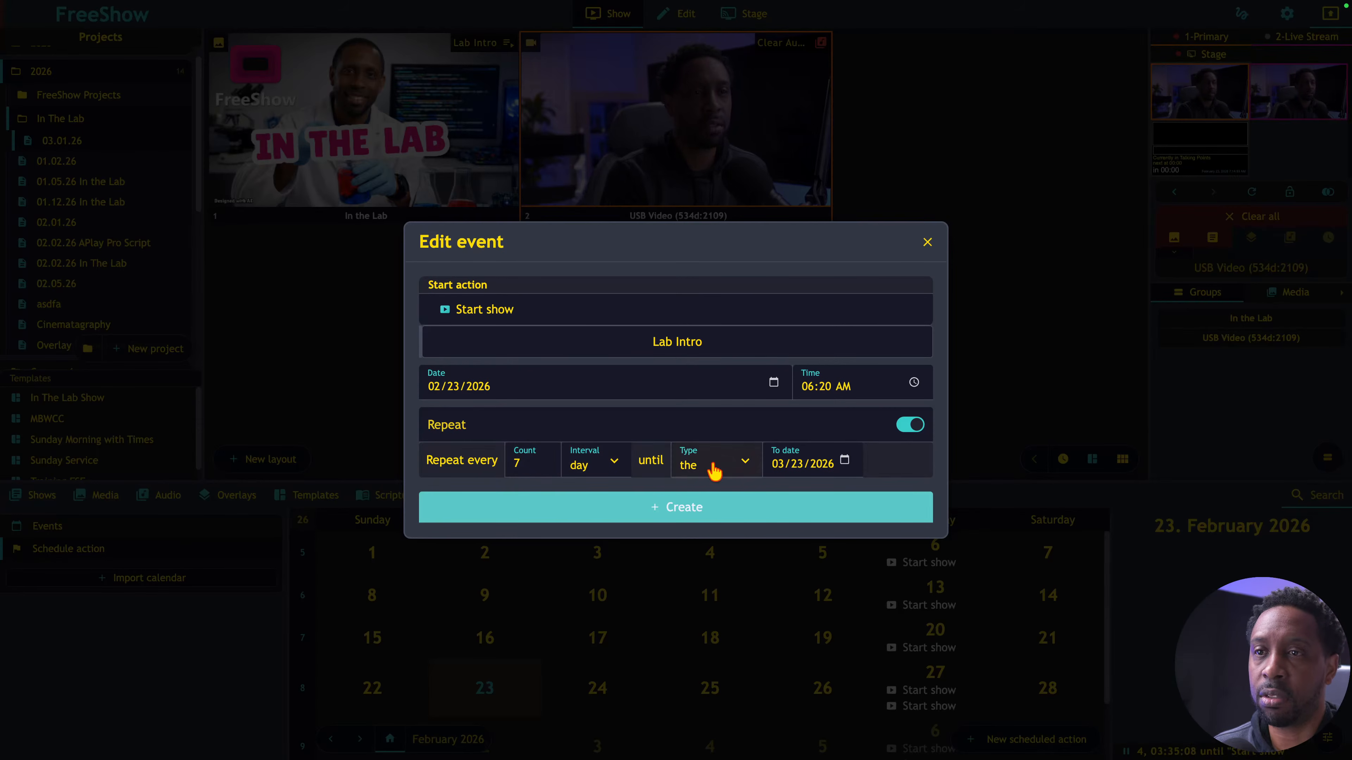
left_click(822, 464)
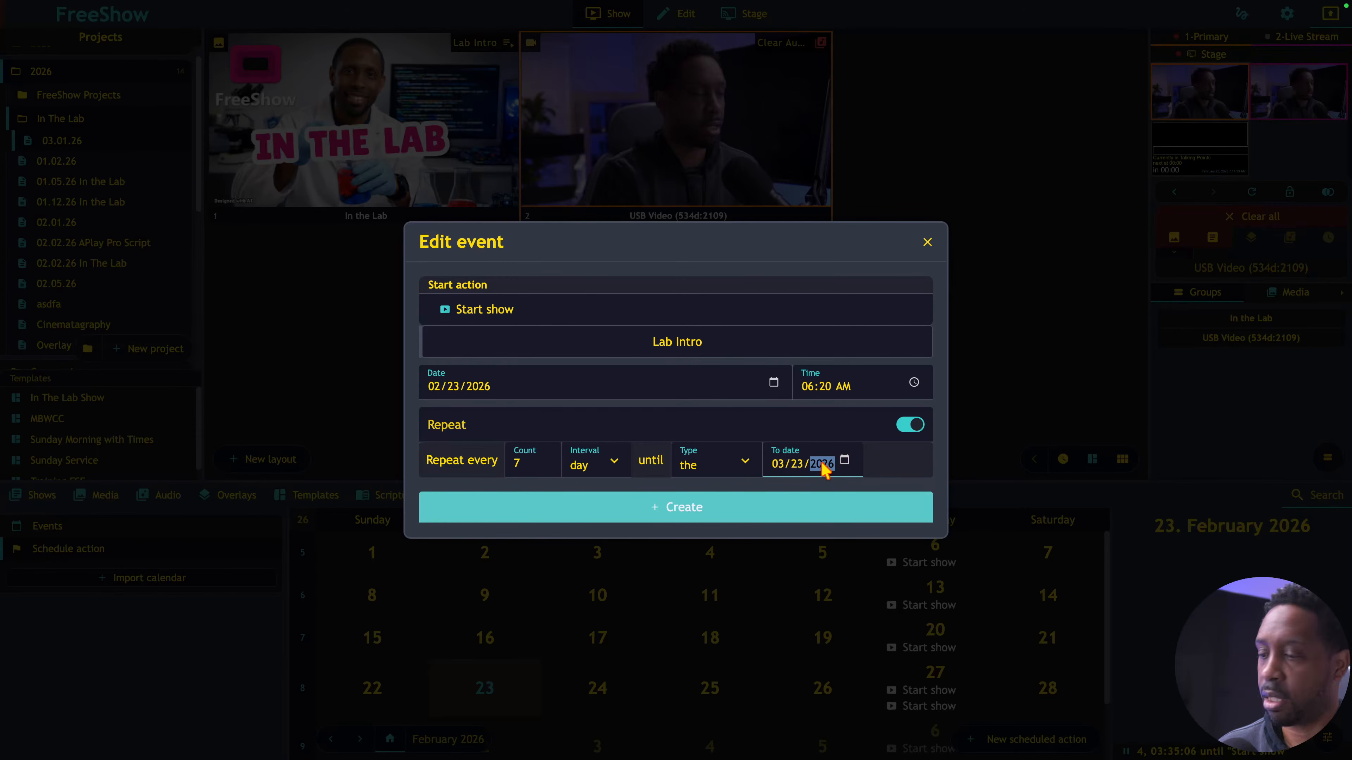
type("2")
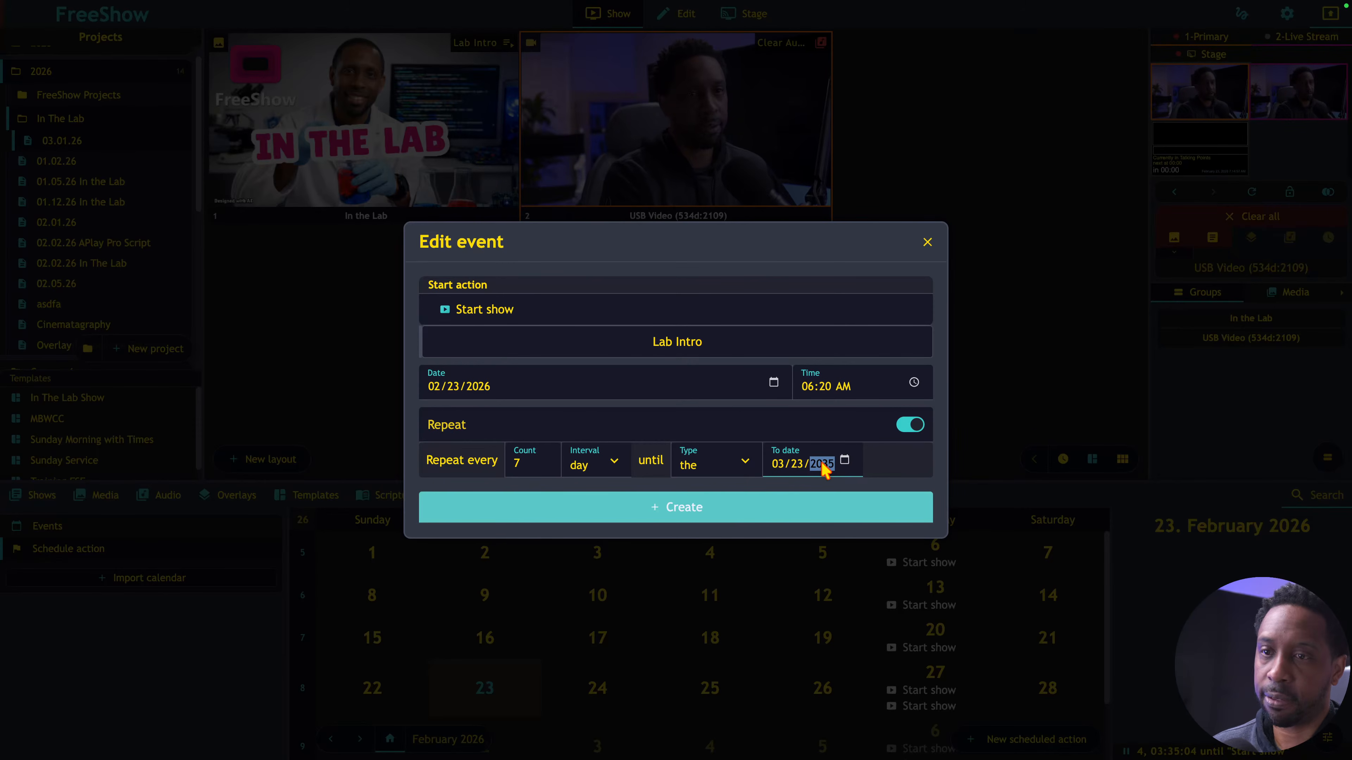
key("Return")
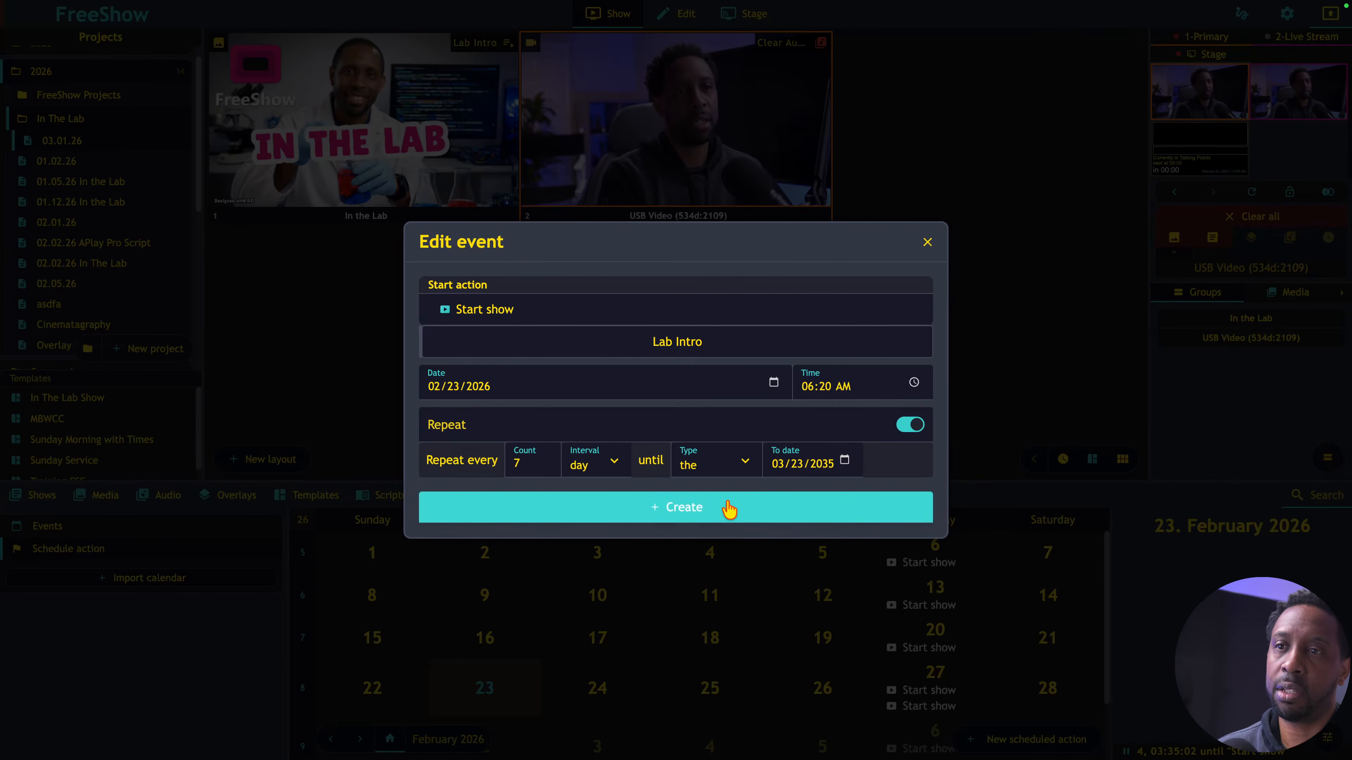
left_click(722, 512)
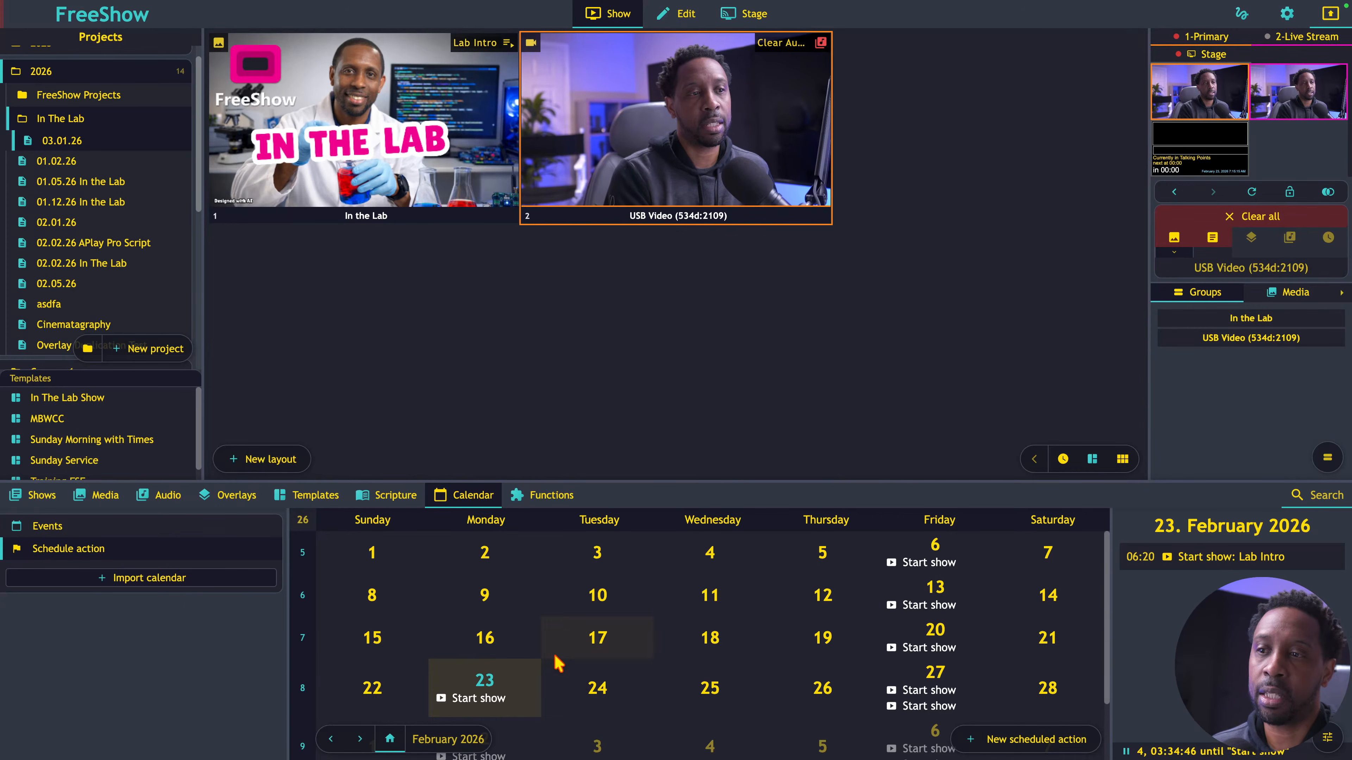
- Check the scheduled Start show actions in the March 2026 calendar, including those on the 20th, 23rd and 30th
scroll(483, 689, "down", 1)
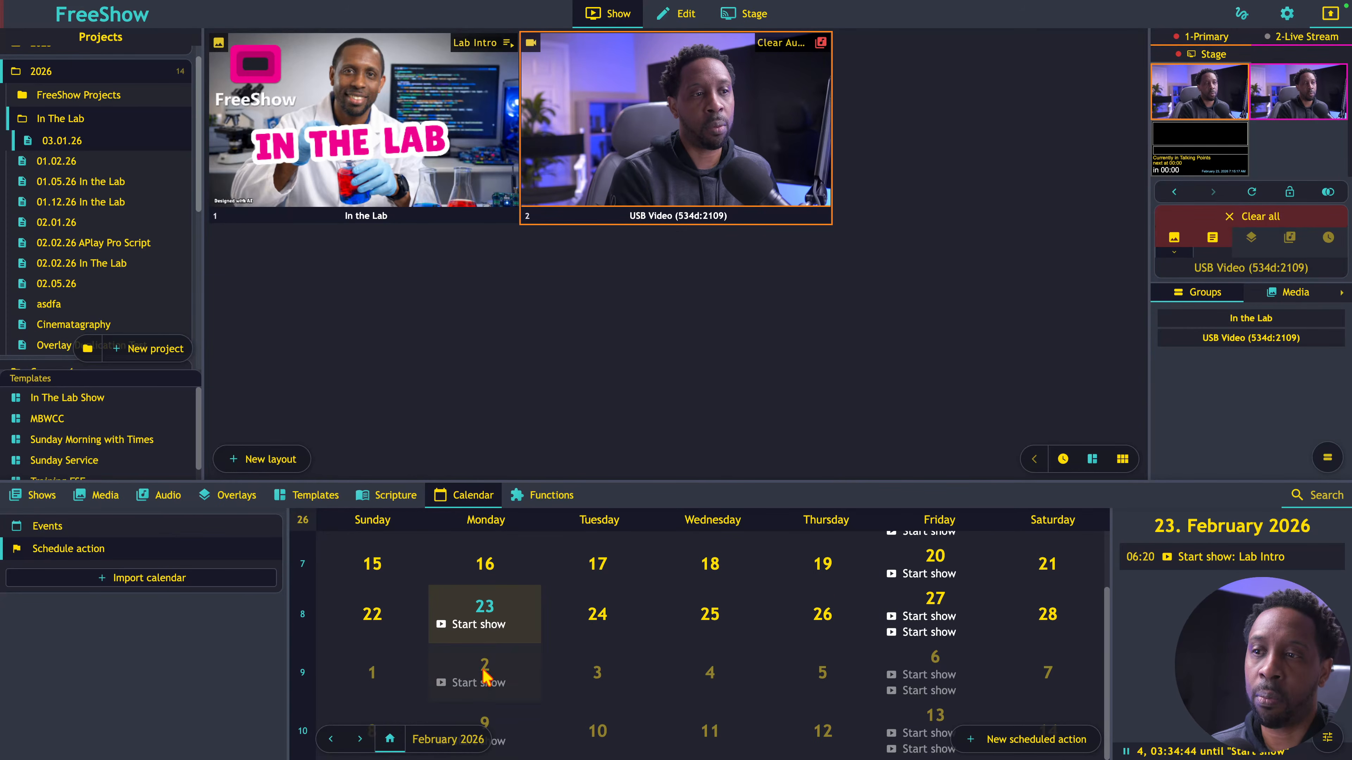
scroll(486, 679, "down", 3)
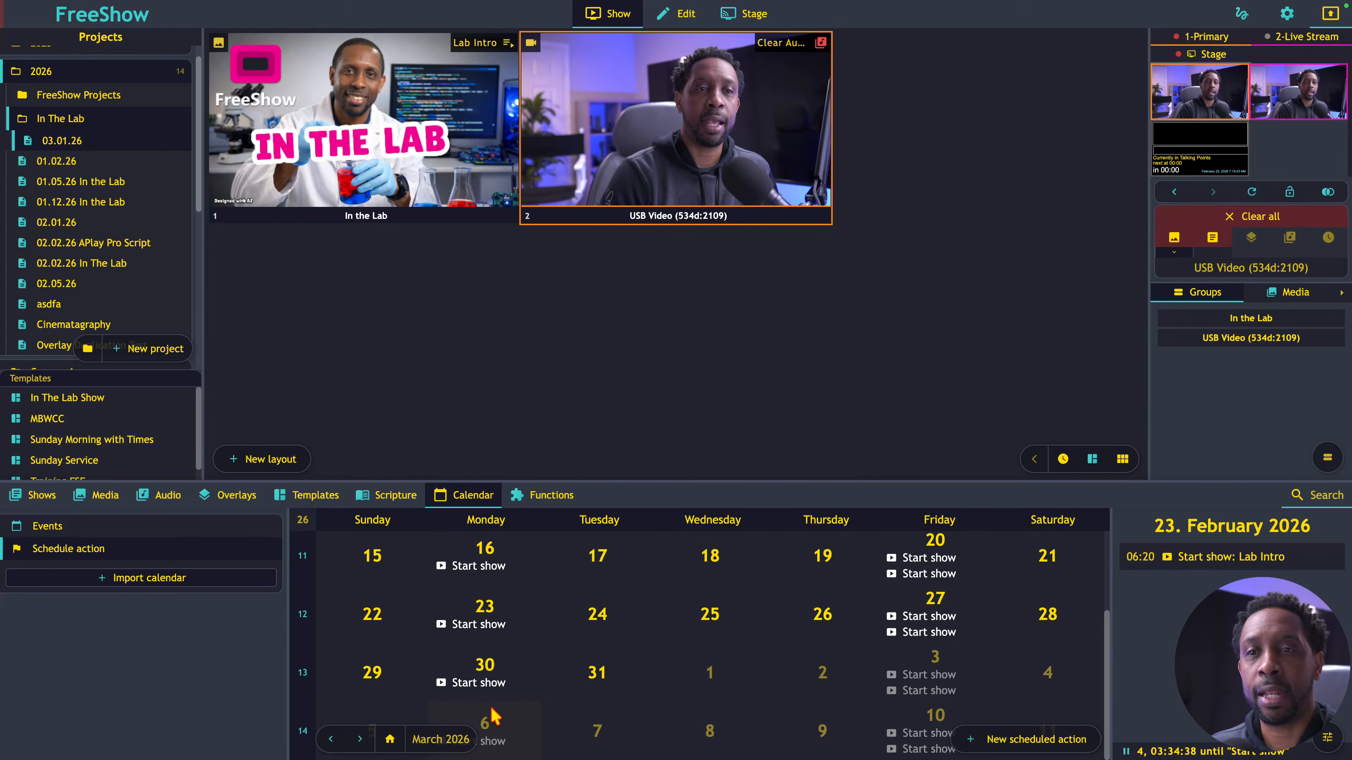
left_click(487, 629)
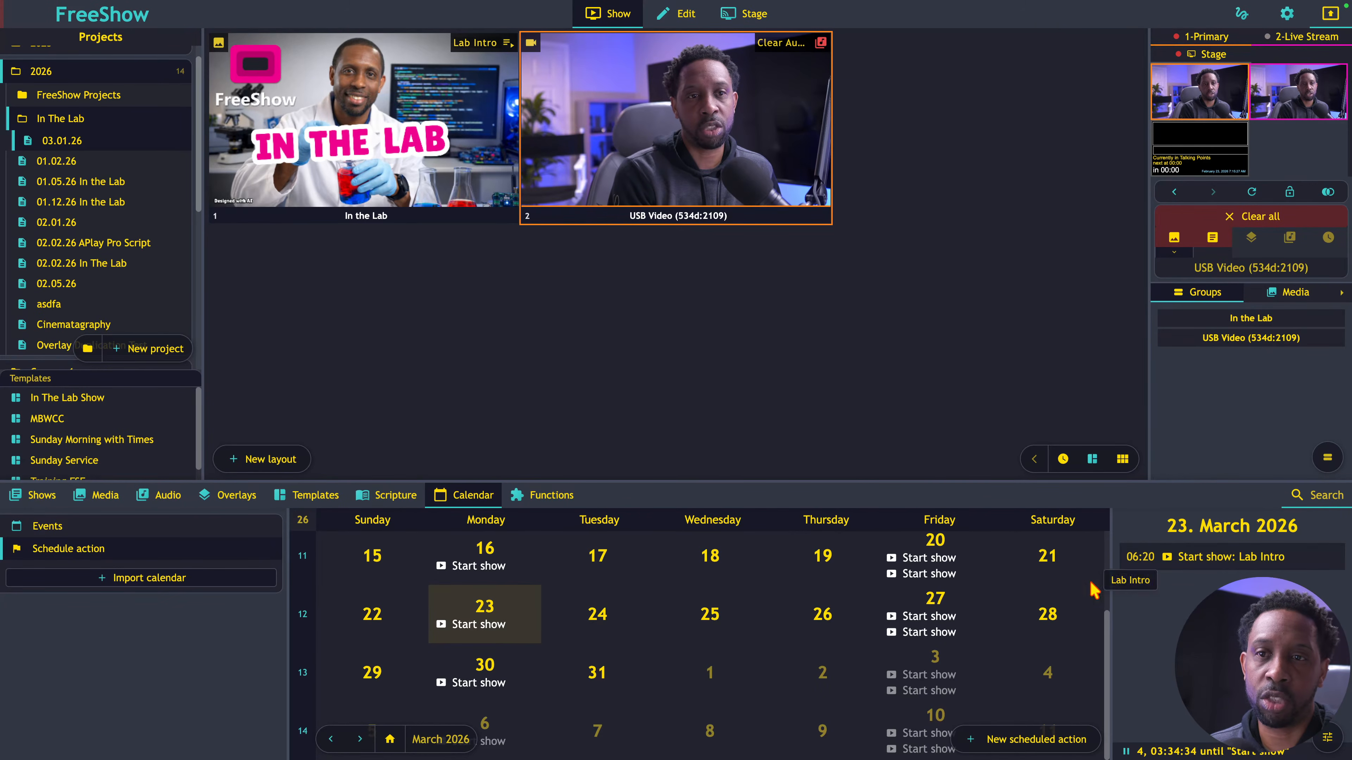
left_click(484, 673)
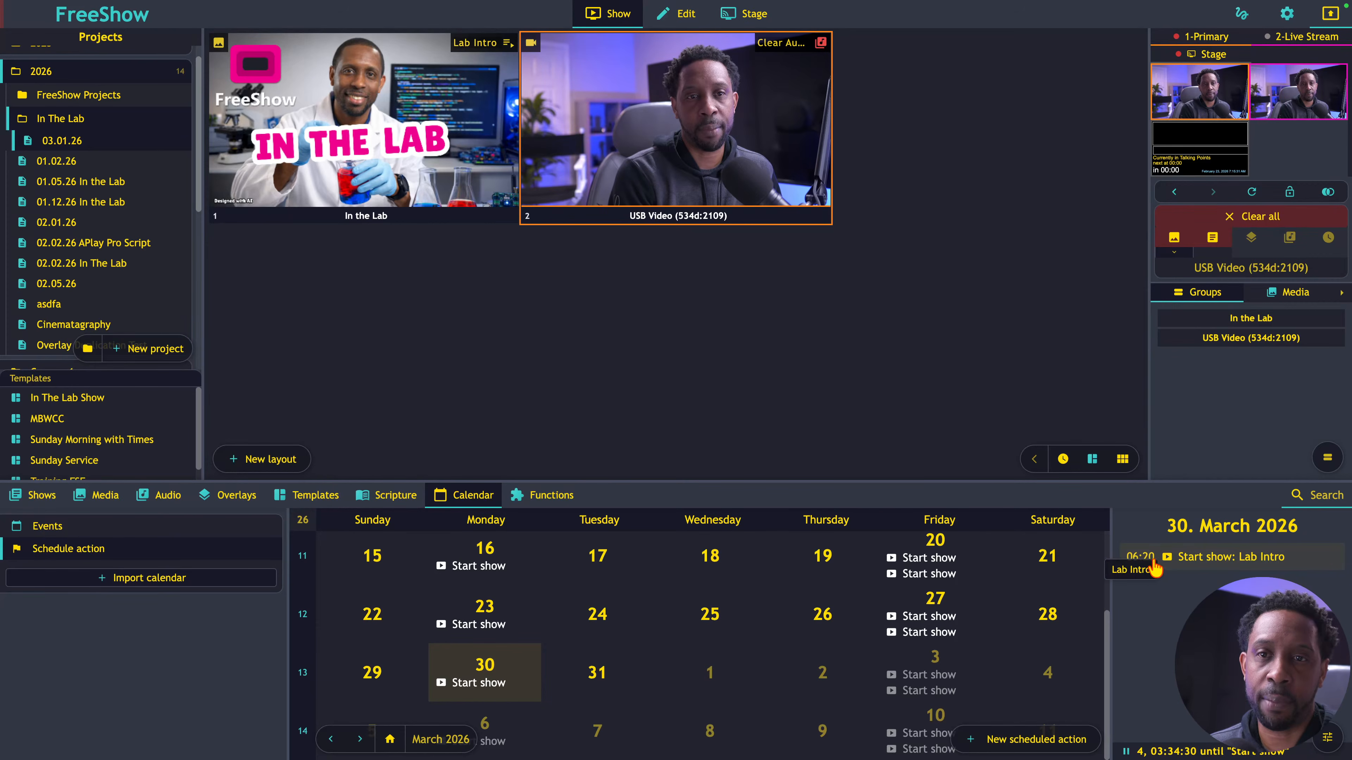
left_click(929, 574)
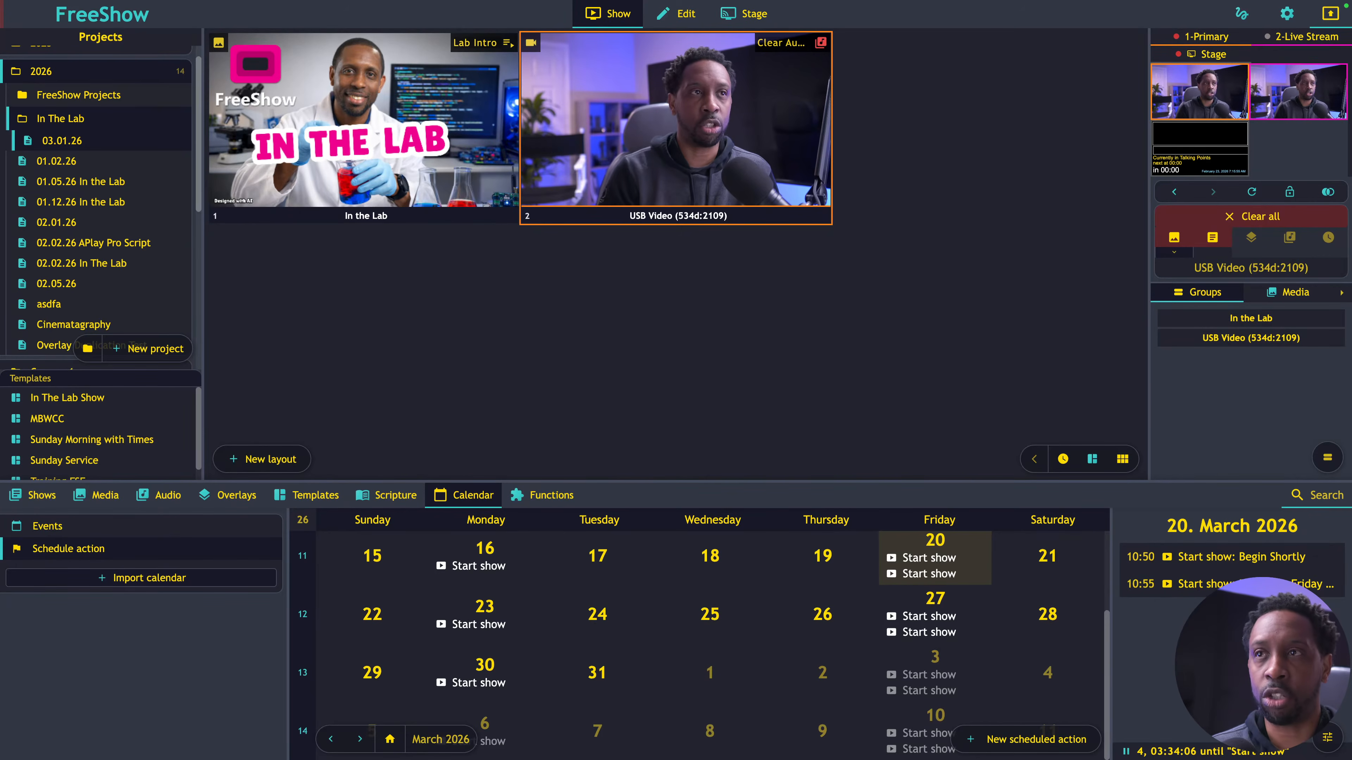
- Open the 03.01.26 project and look over its Lab Intro Video and 2-23-26 Lab Points shows
left_click(118, 143)
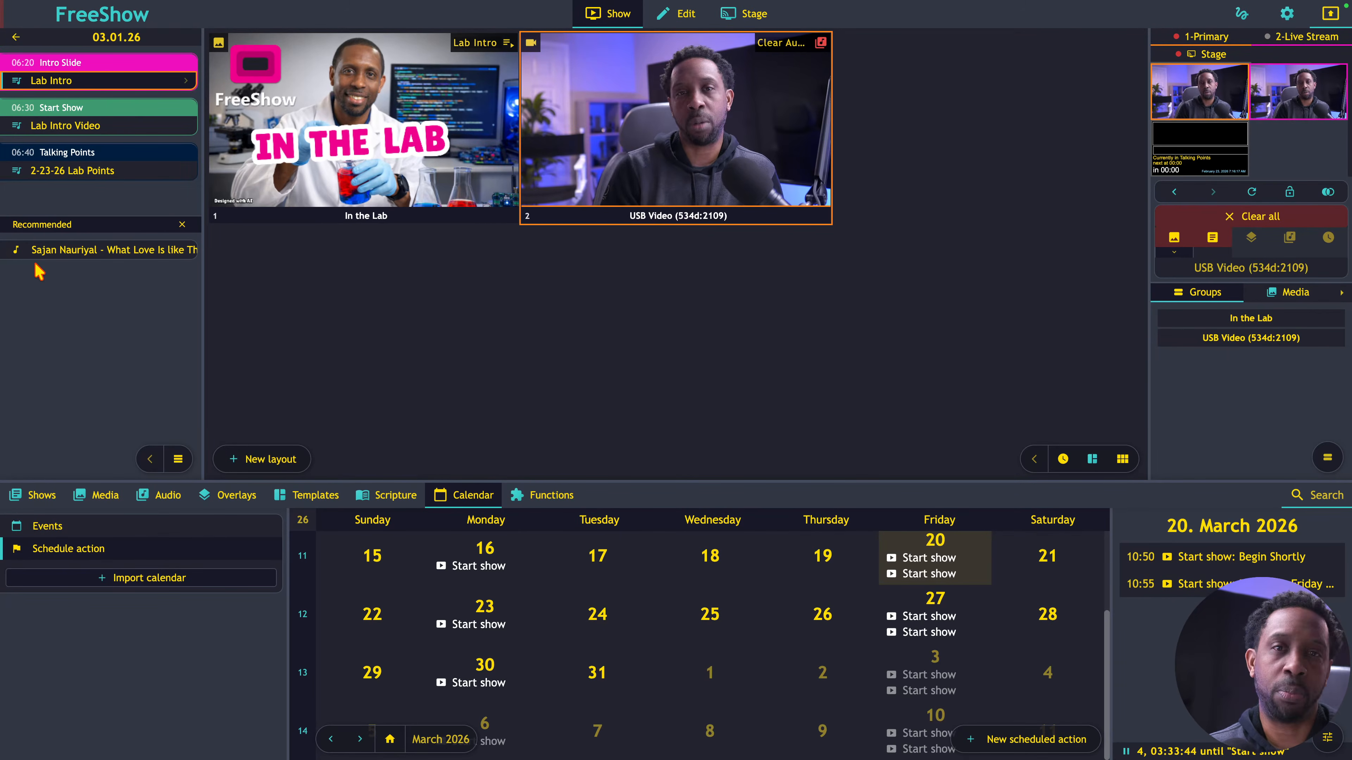
left_click(67, 126)
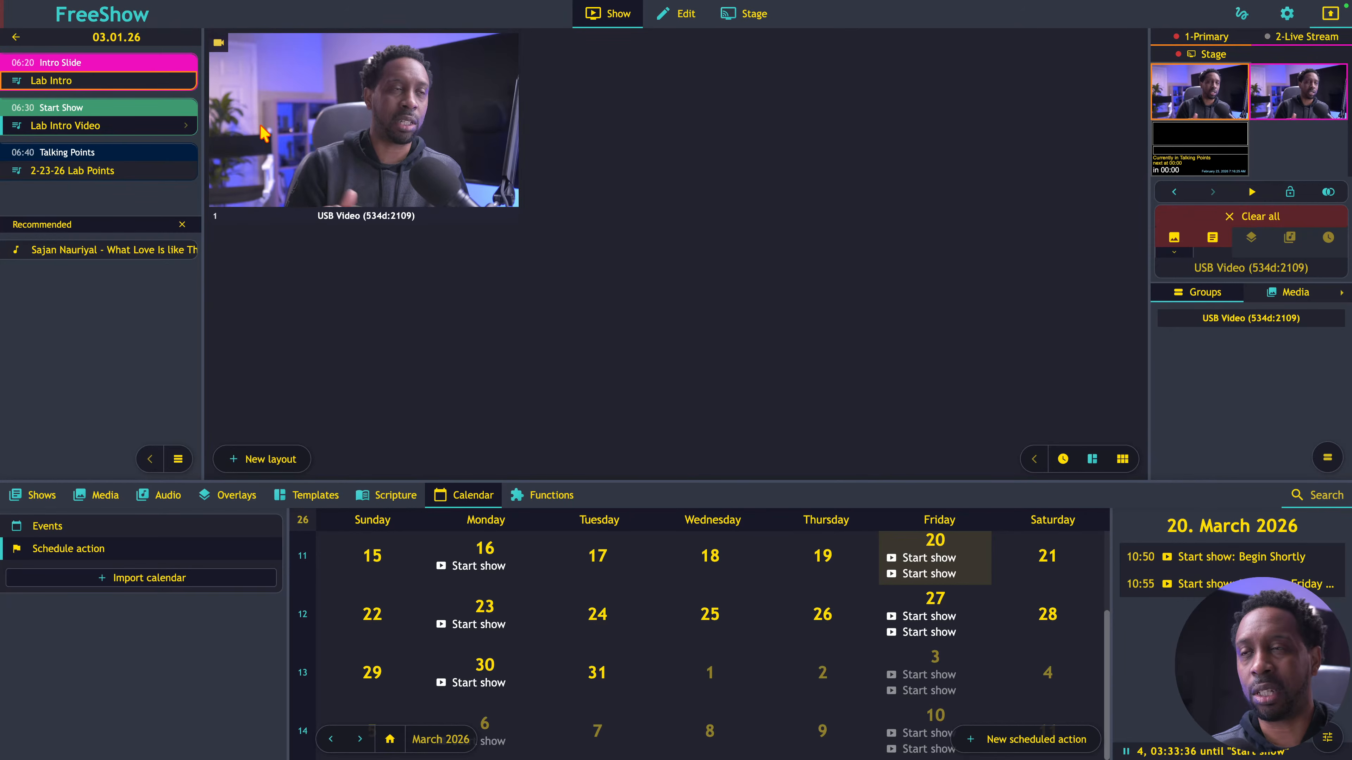
left_click(172, 83)
left_click(137, 125)
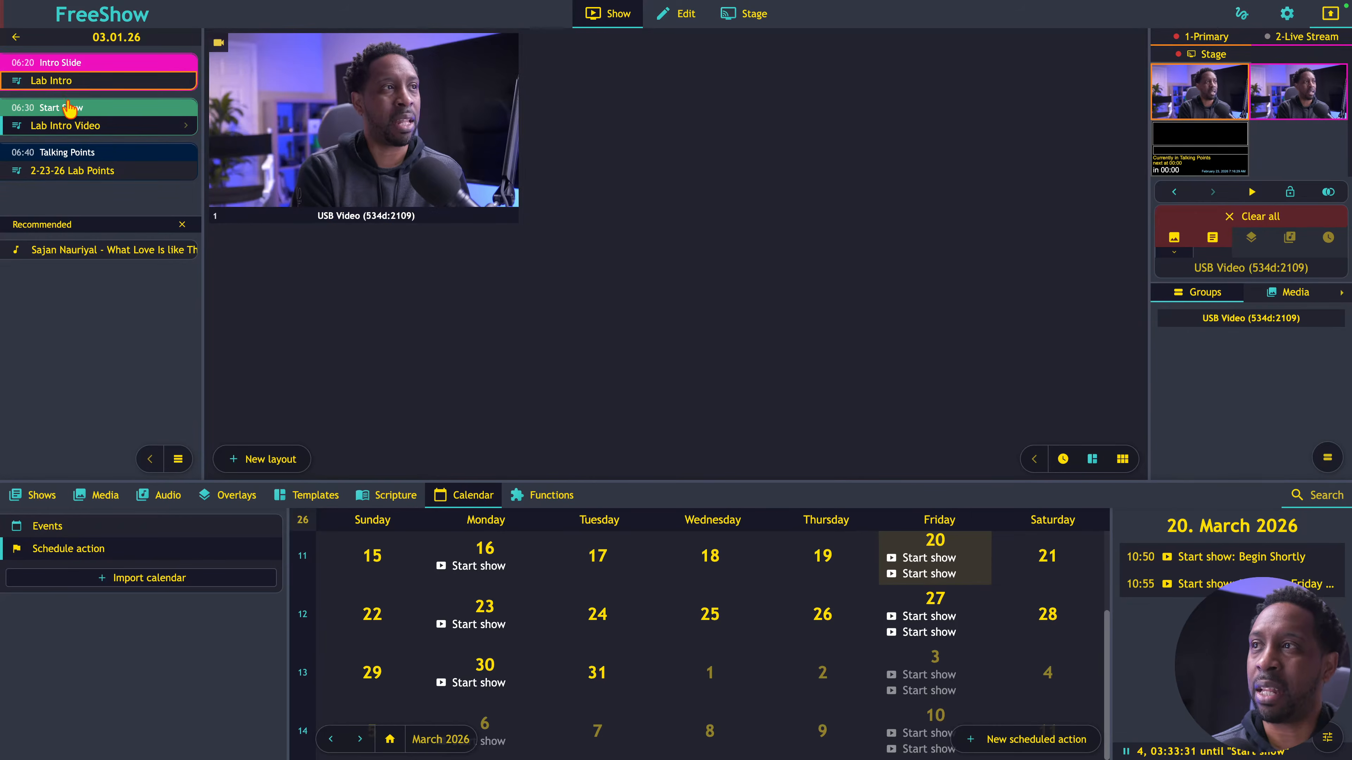
left_click(104, 171)
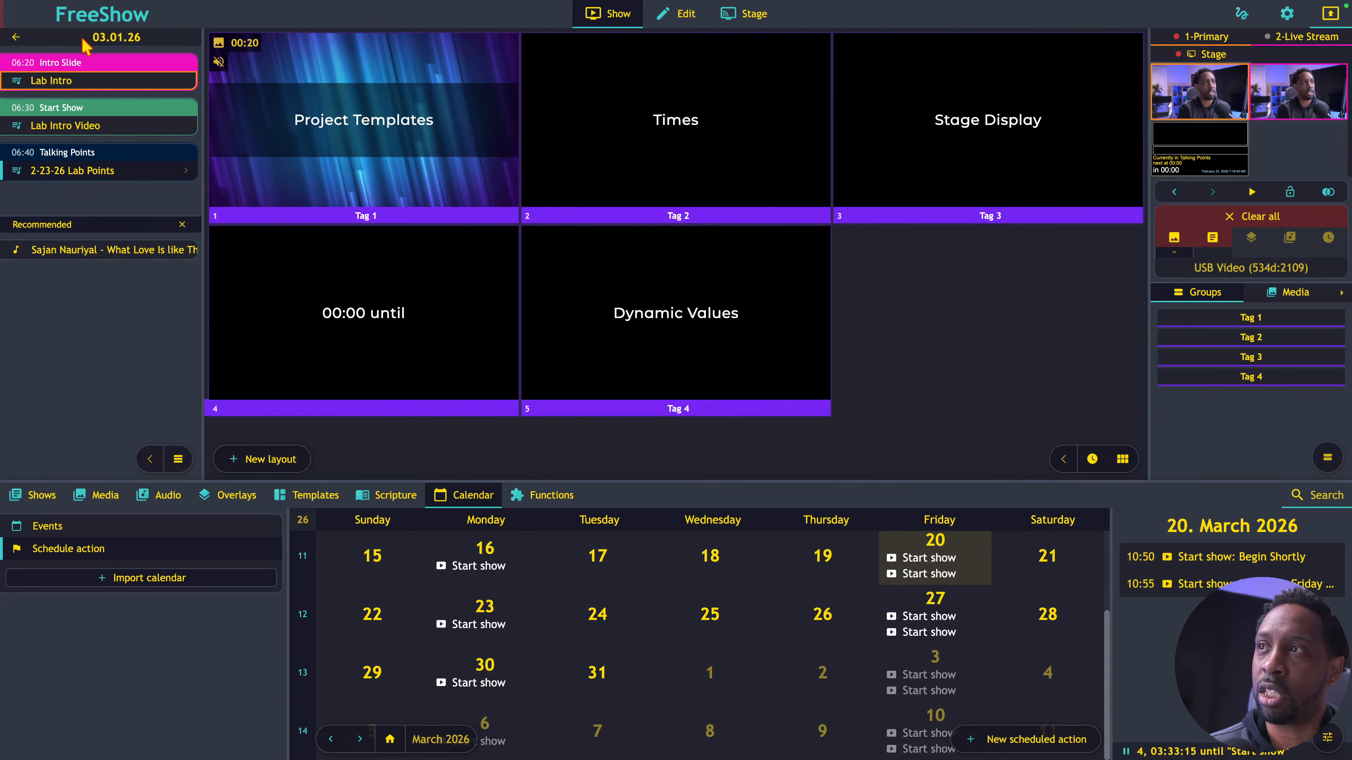
- Create a project in the In The Lab folder from the "In The Lab Show" template, keeping the suggested name
left_click(16, 38)
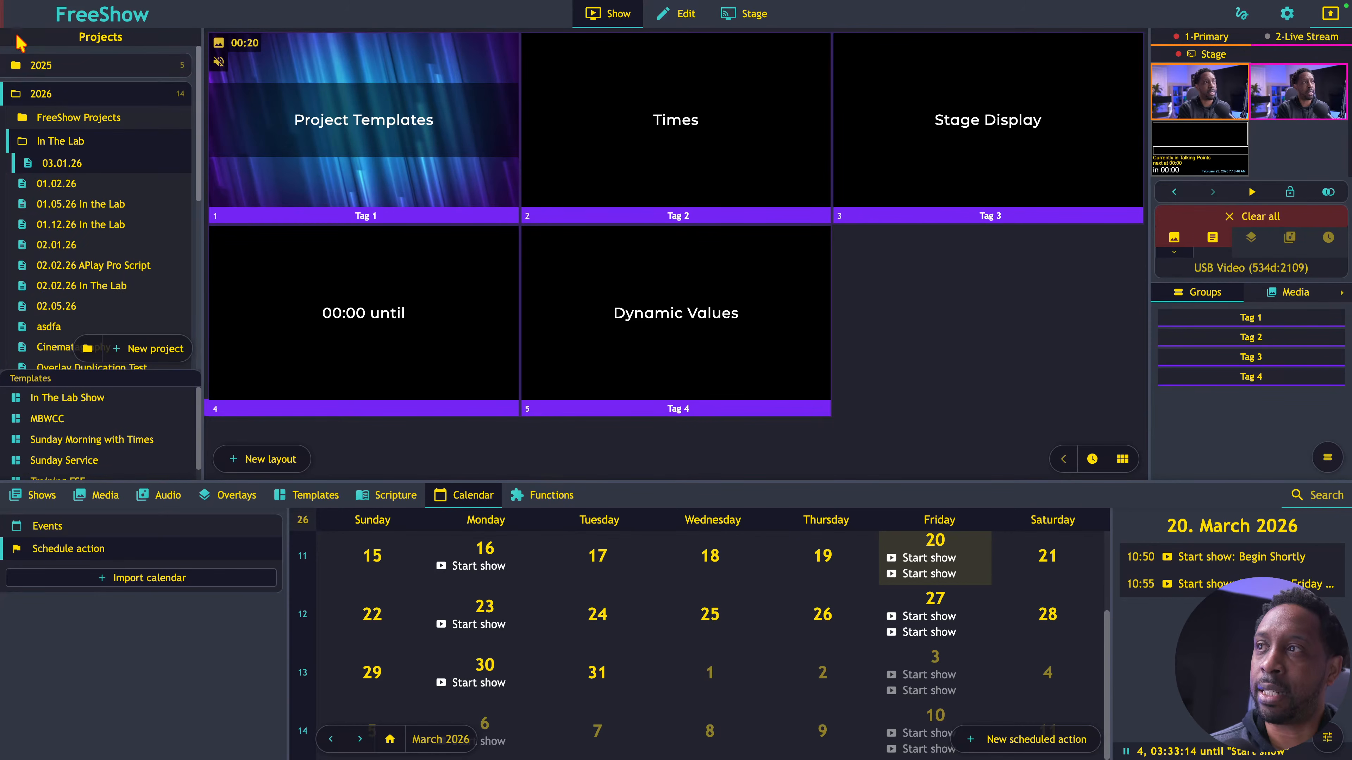
right_click(60, 166)
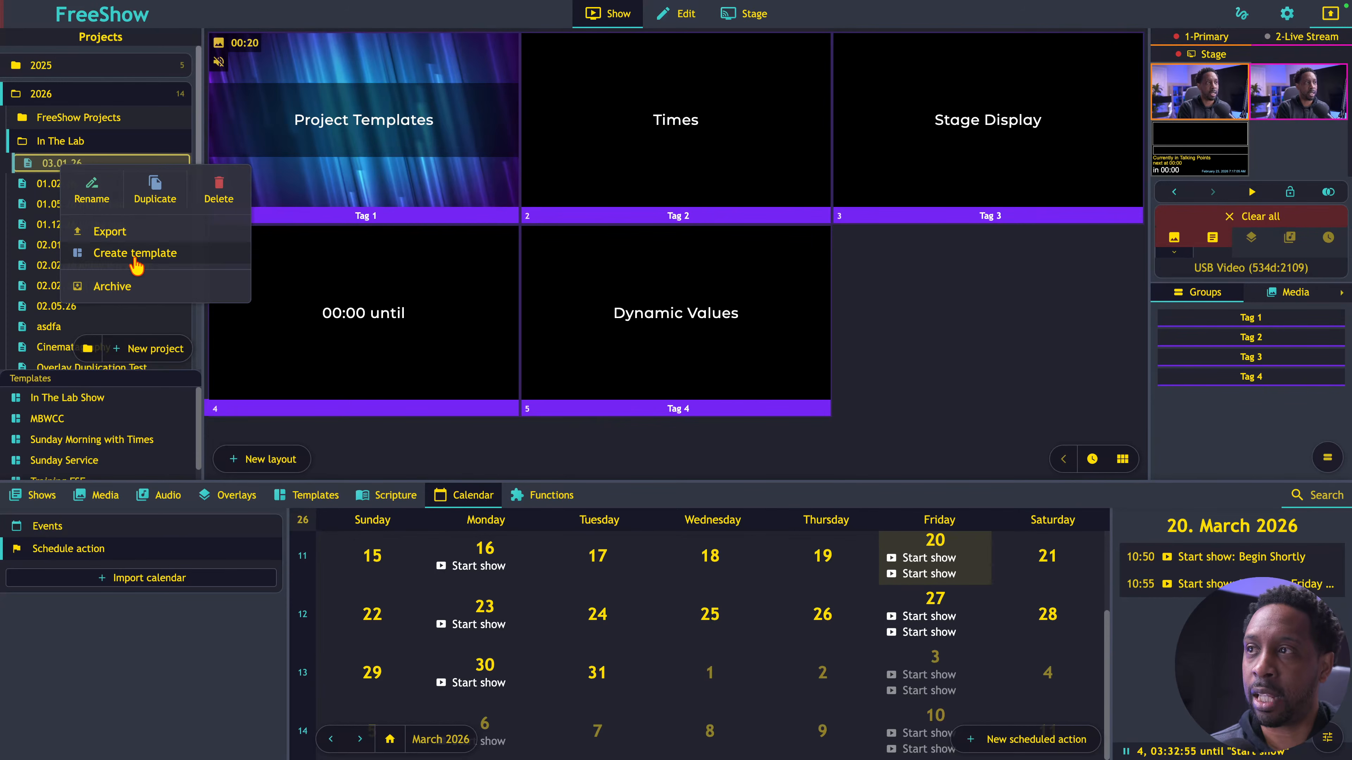
left_click(237, 440)
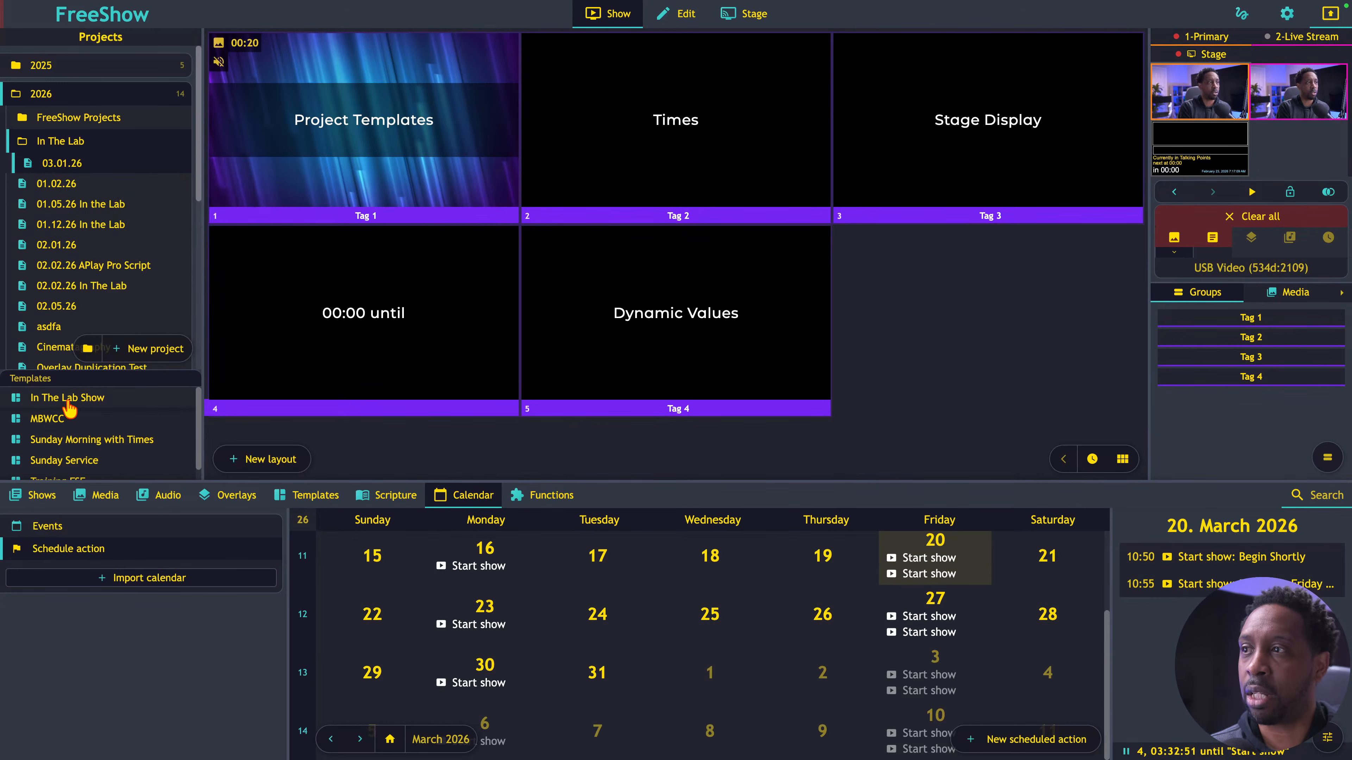
left_click(53, 141)
left_click(53, 142)
left_click(75, 399)
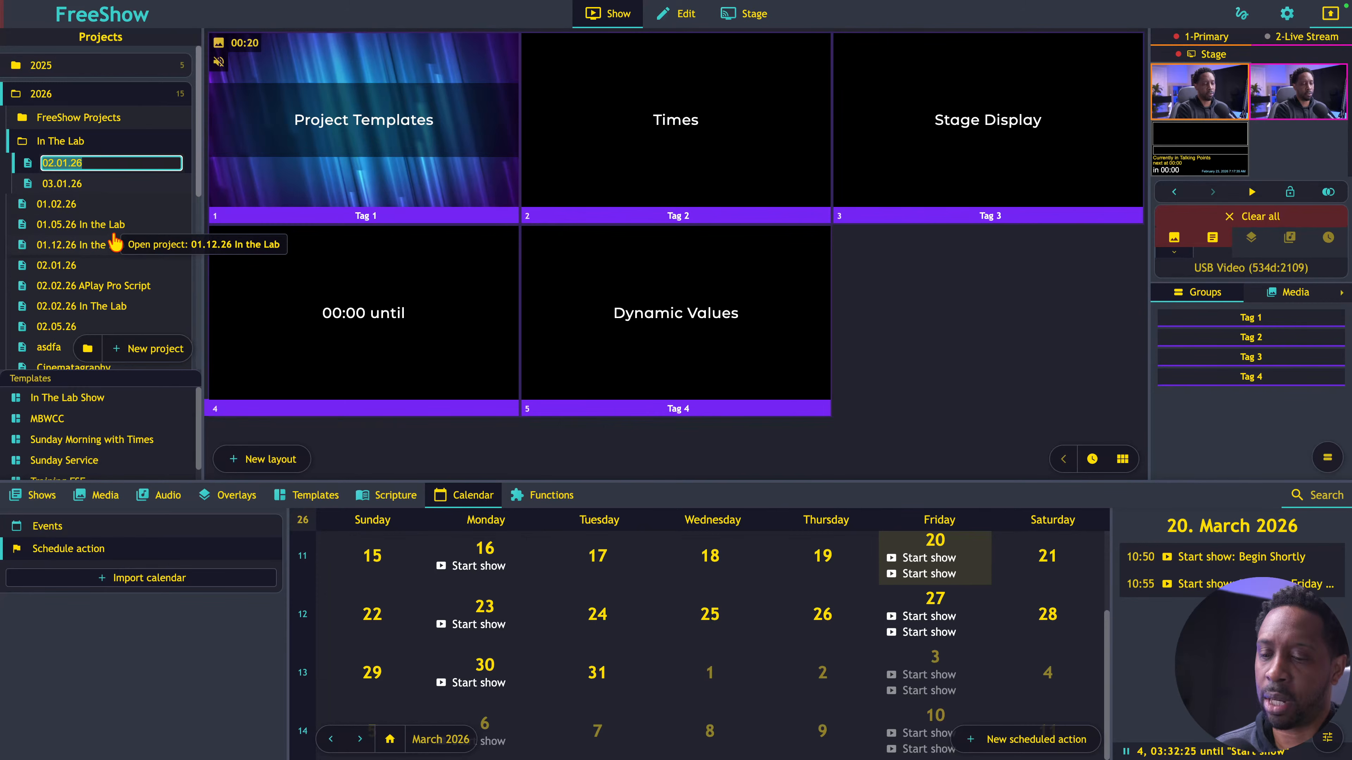
key("Return")
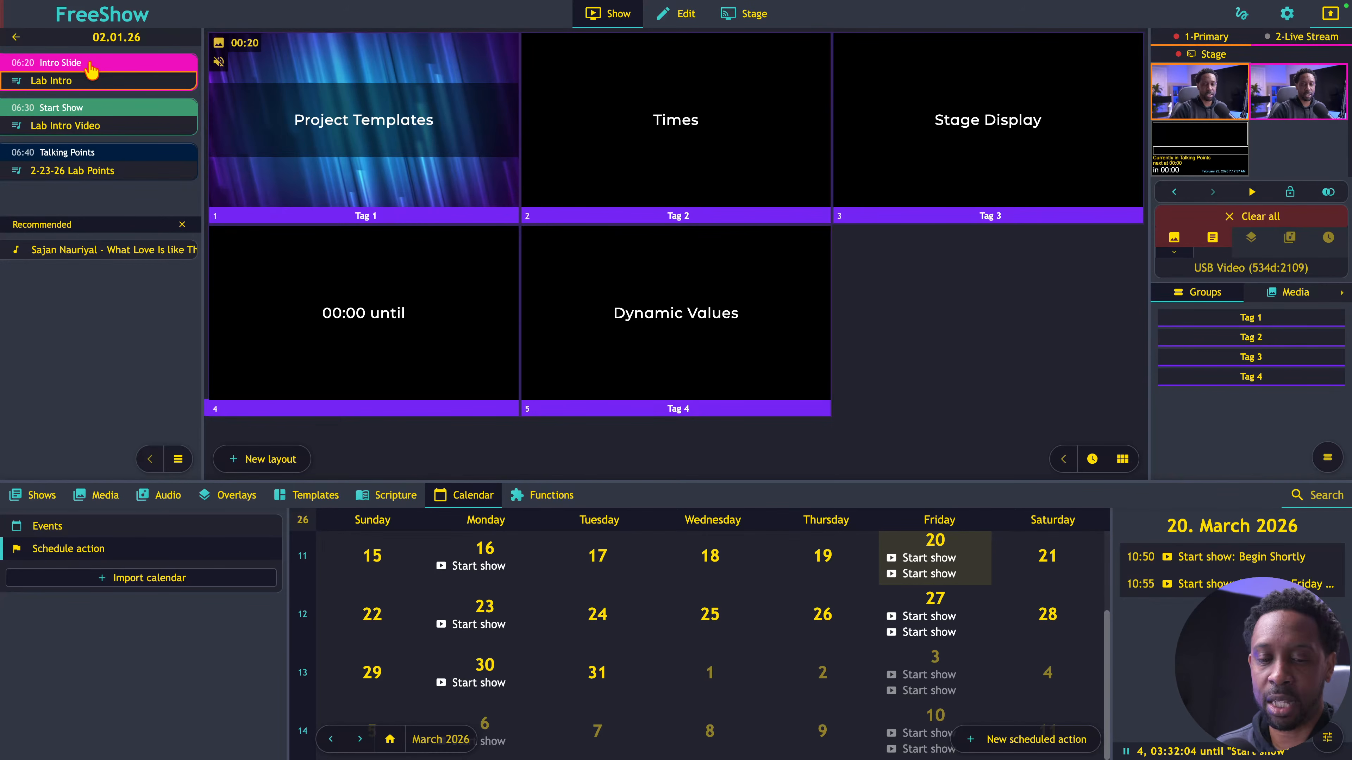
- In the In The Lab Stage layout, set the auto size of the {project_section_time_until_next} textbox to Shrink to fit
left_click(755, 16)
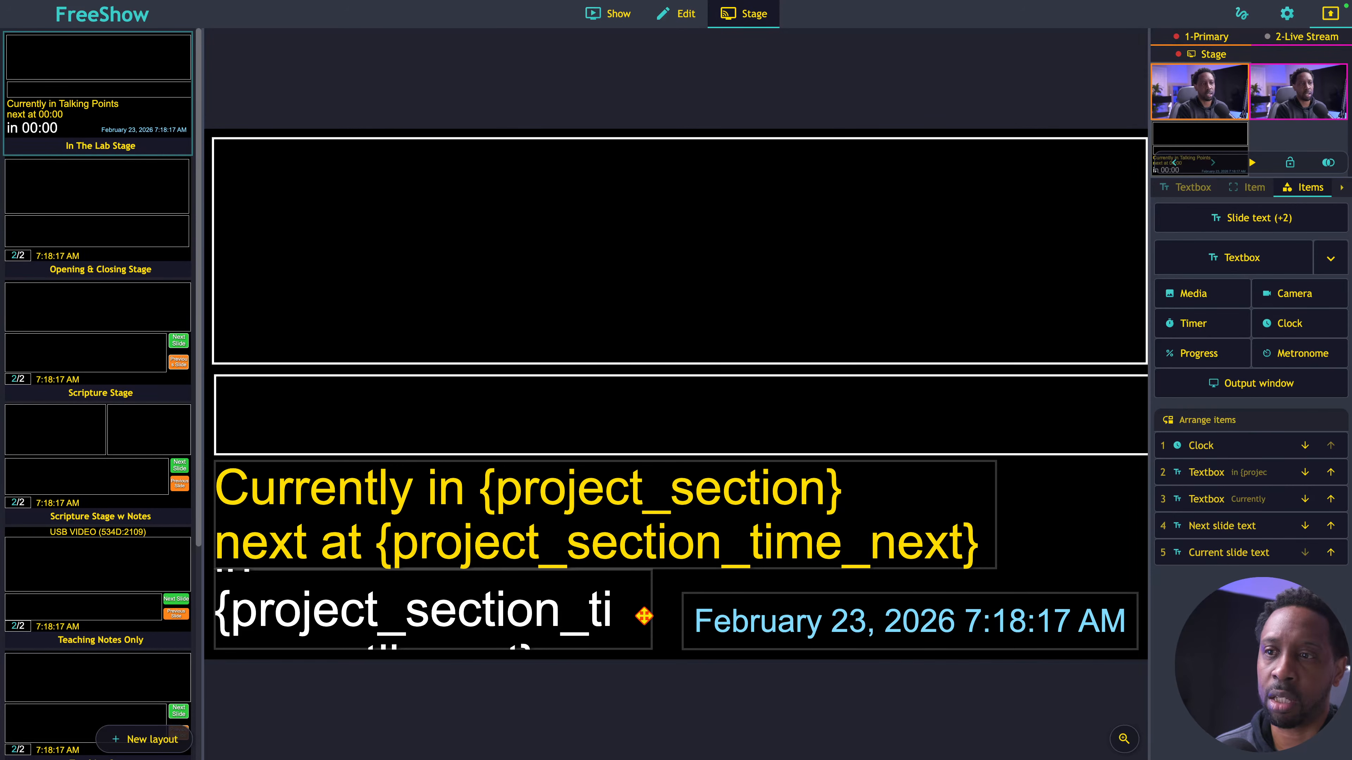
left_click(623, 613)
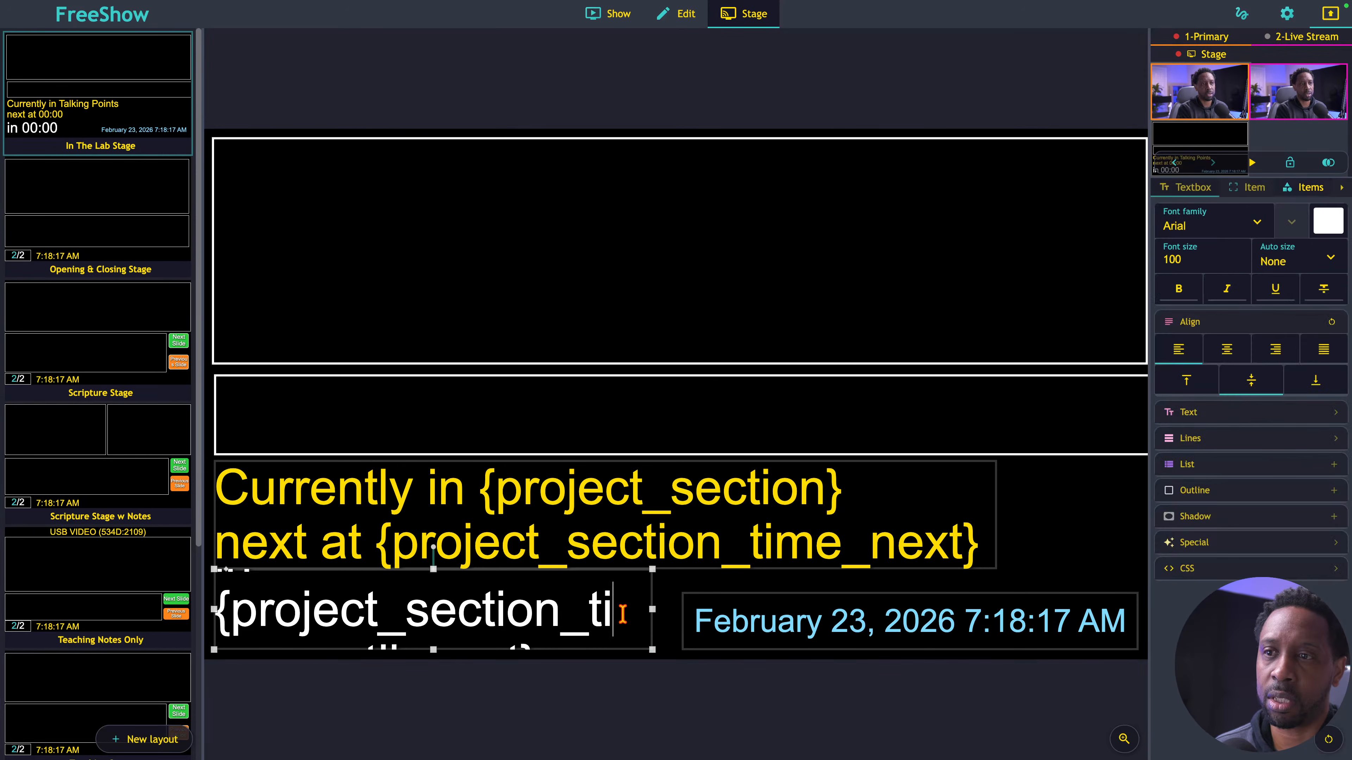
left_click(1279, 264)
left_click(1286, 313)
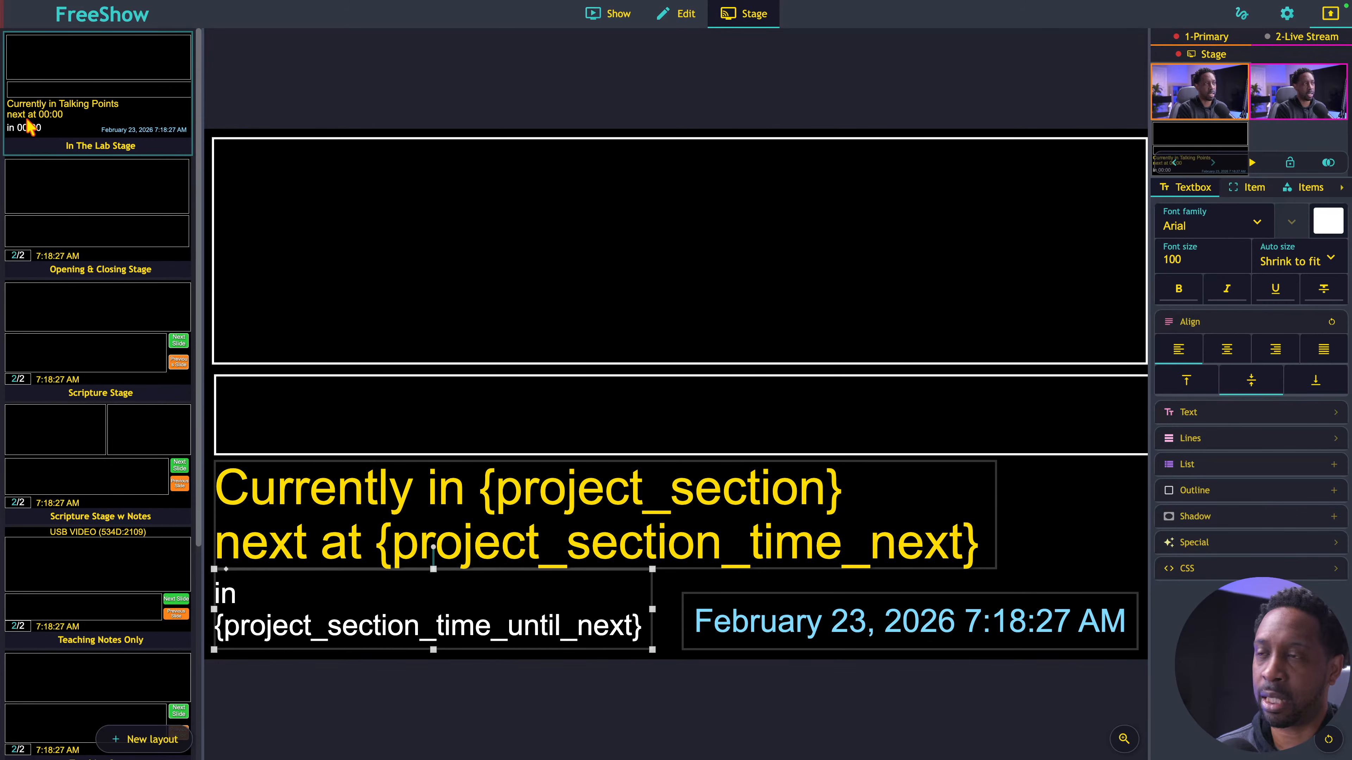
left_click(433, 492)
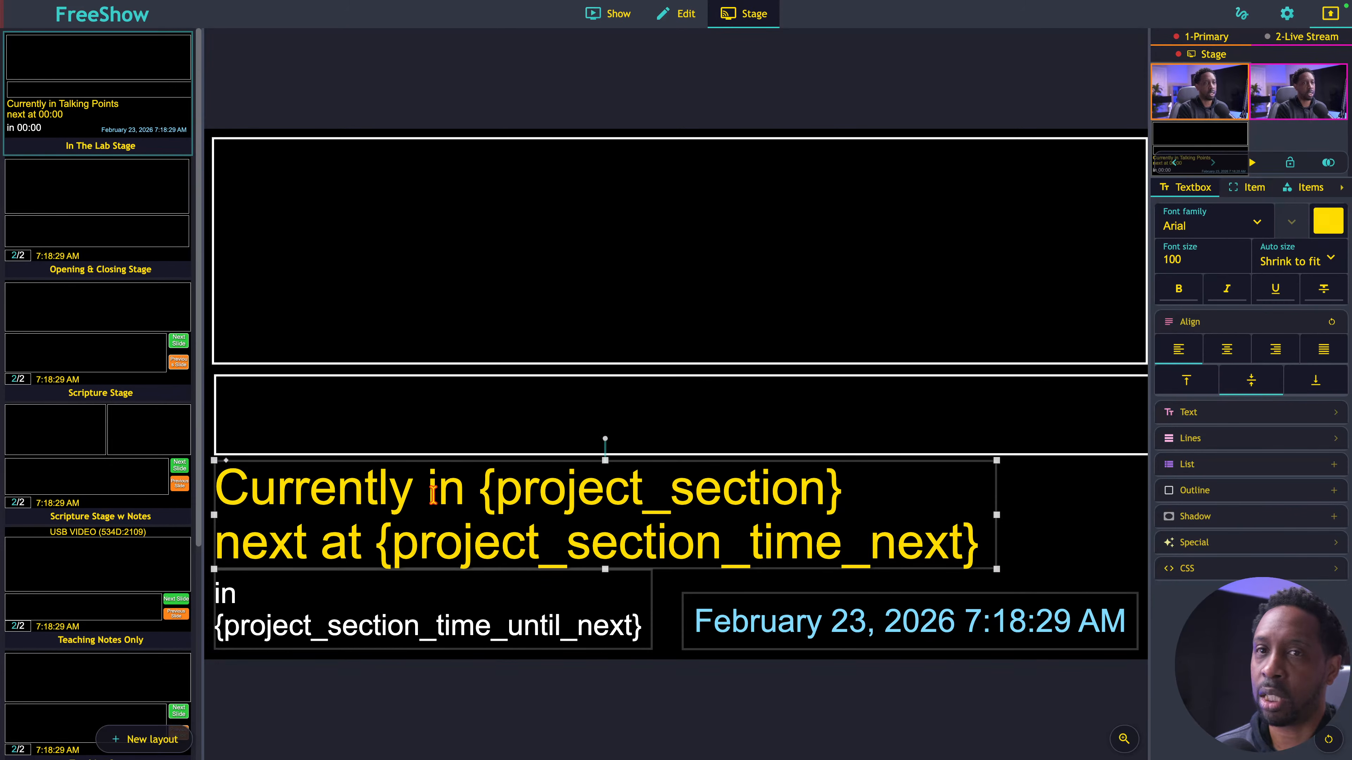